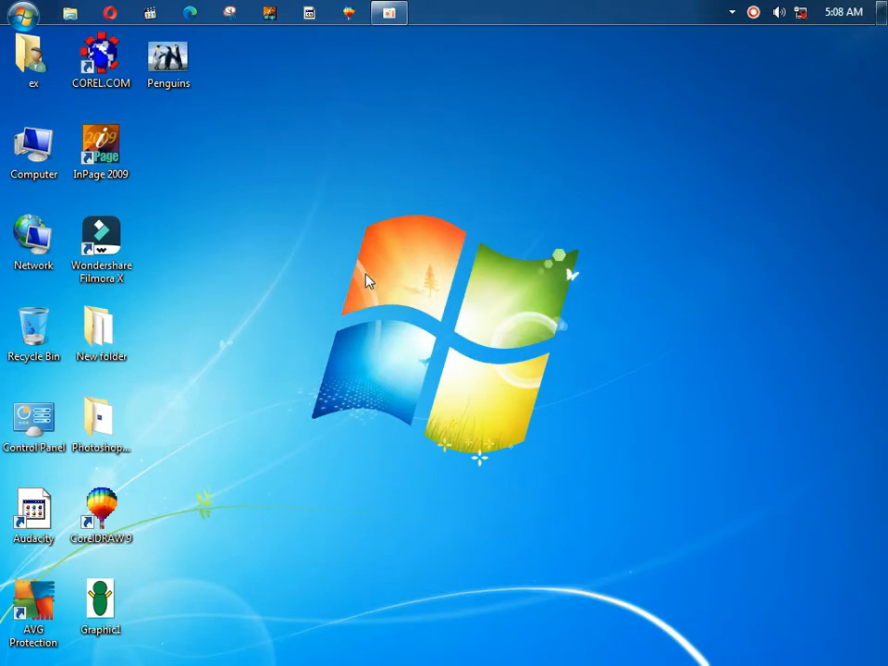
Step: Launch CorelDRAW 9 and start a new blank Letter-size graphic, Graphic1
click(348, 13)
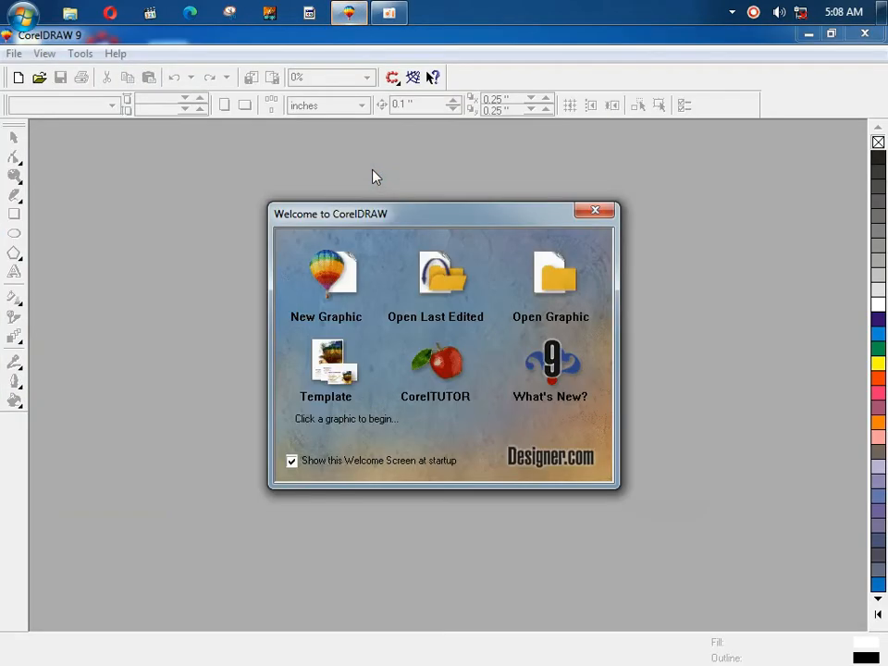
click(326, 278)
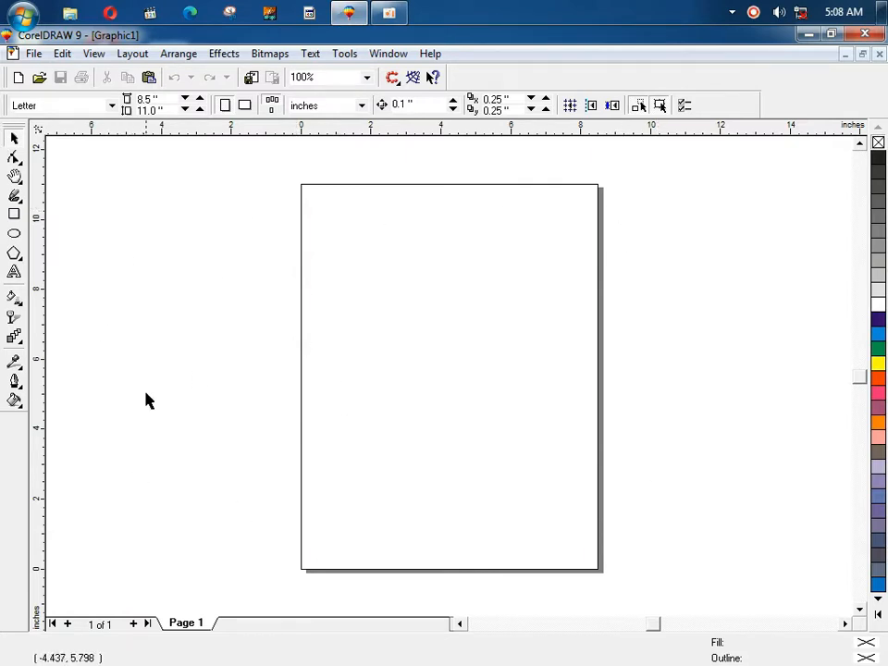
click(33, 54)
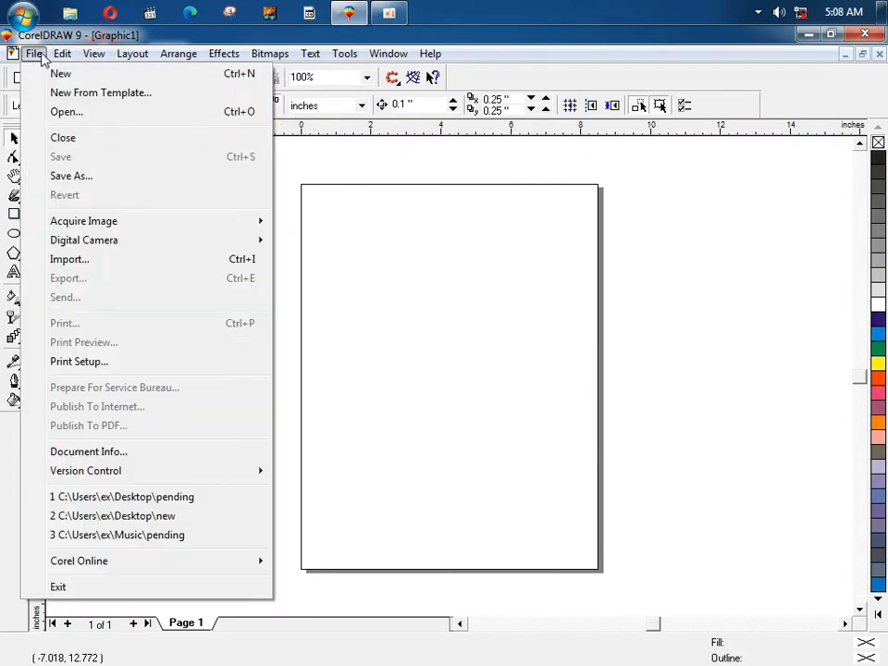
mouse_move(63, 56)
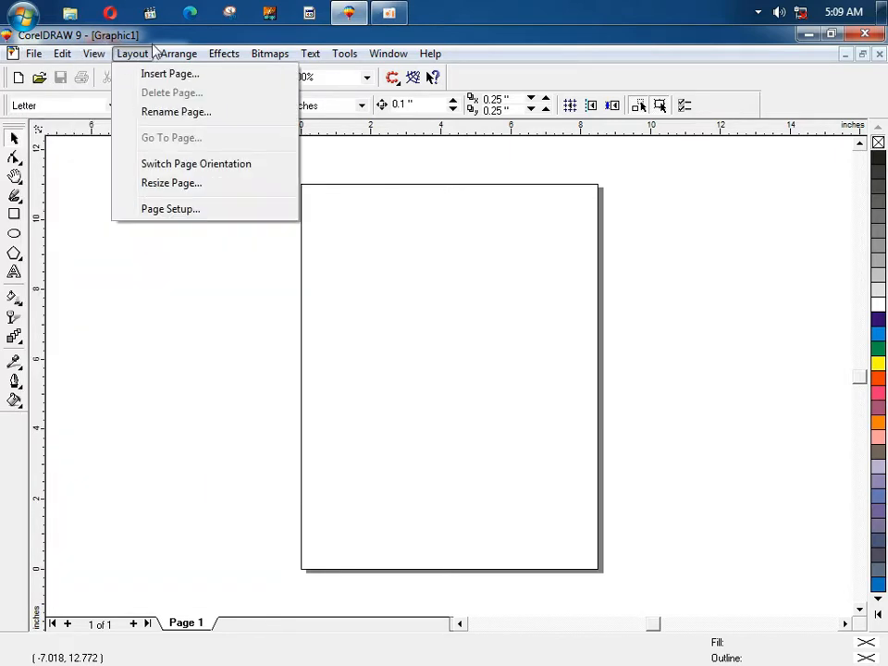
mouse_move(190, 56)
mouse_move(222, 56)
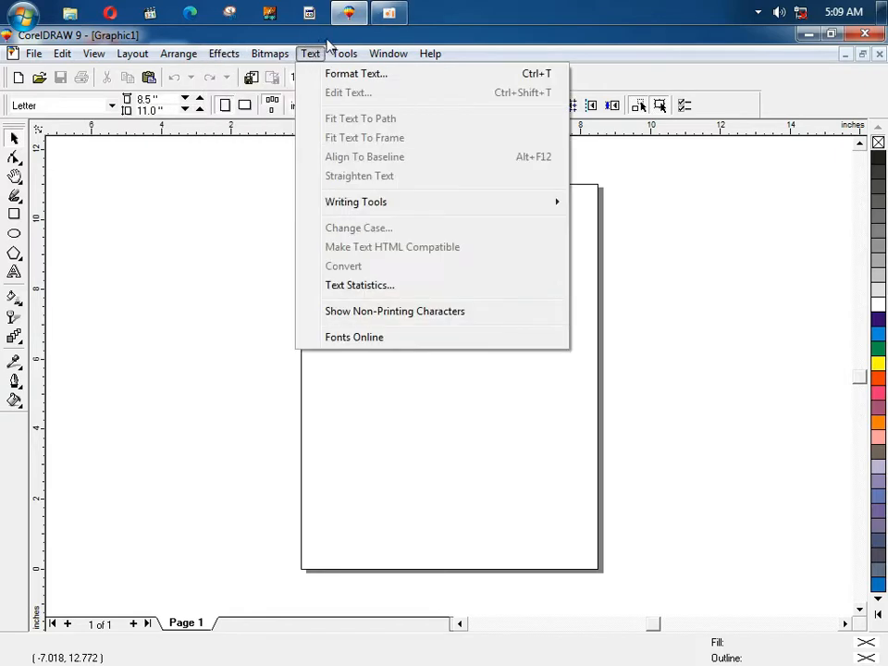
mouse_move(133, 54)
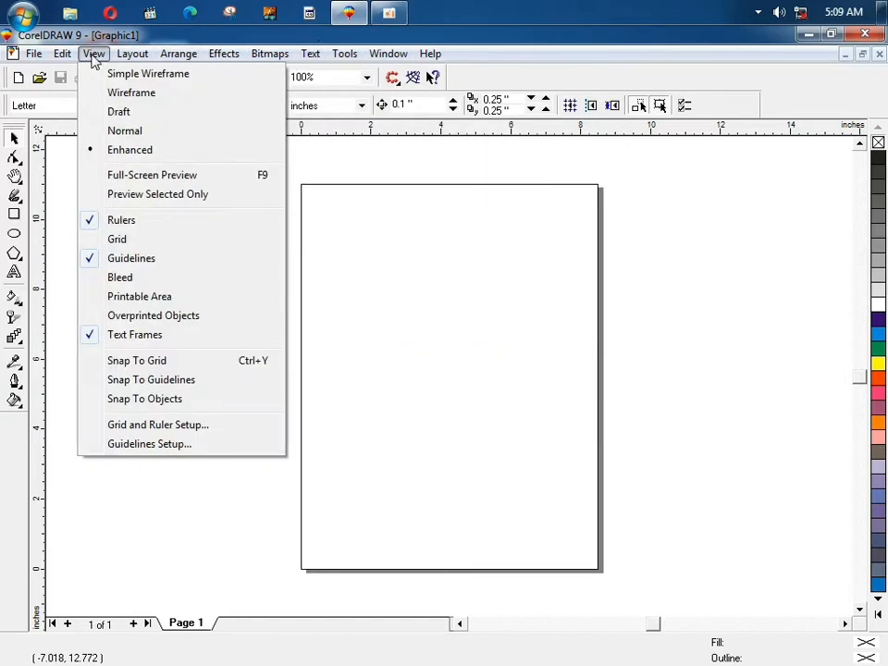
mouse_move(94, 59)
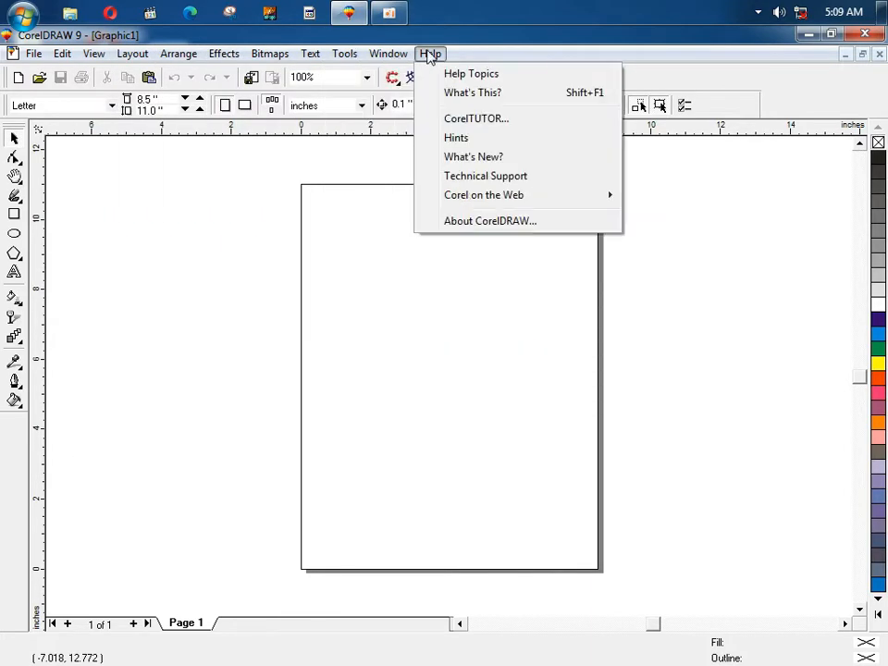
click(377, 205)
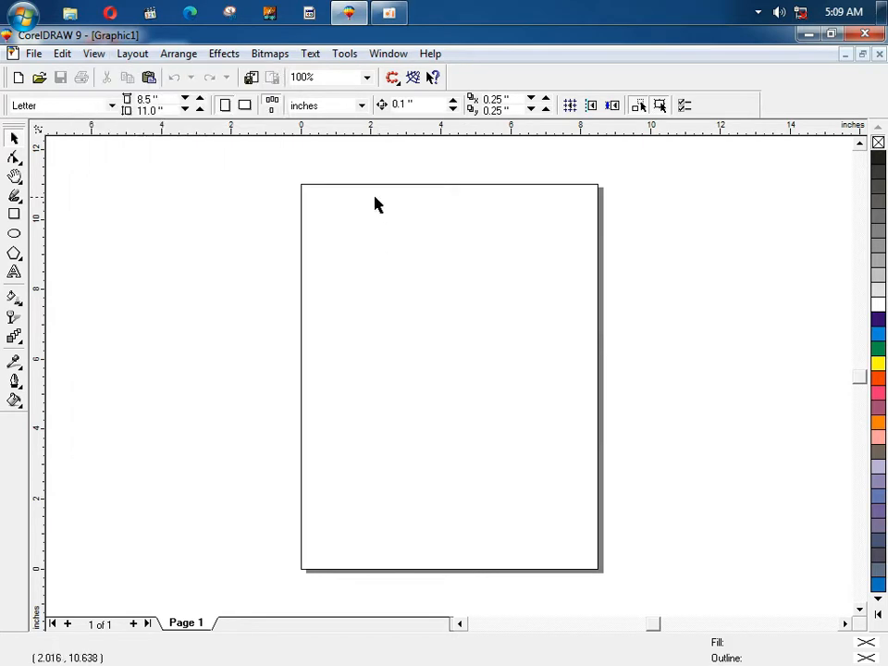
Step: Draw a large square and right-drag an overlapping copy of it down and to the right
click(83, 57)
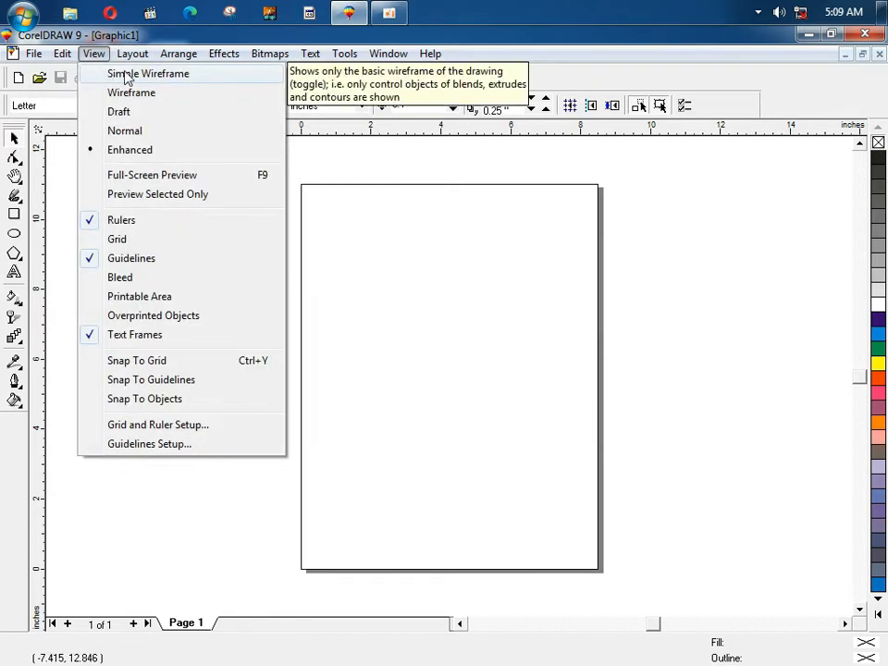
click(341, 290)
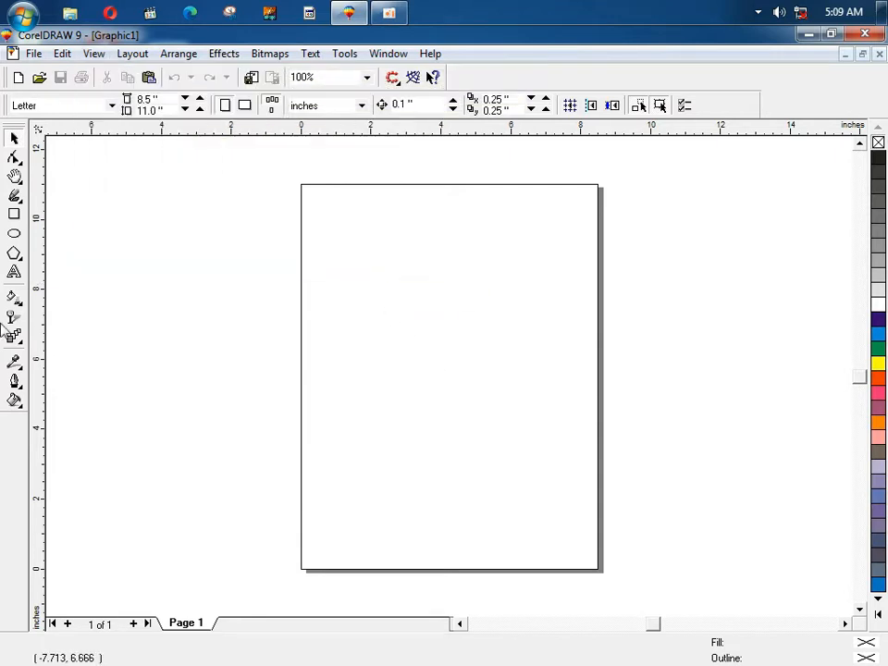
click(9, 217)
drag(170, 193, 380, 398)
key(space)
right_click(400, 412)
mouse_move(235, 287)
mouse_down()
mouse_move(400, 412)
mouse_move(415, 468)
mouse_move(384, 468)
mouse_move(234, 292)
mouse_up()
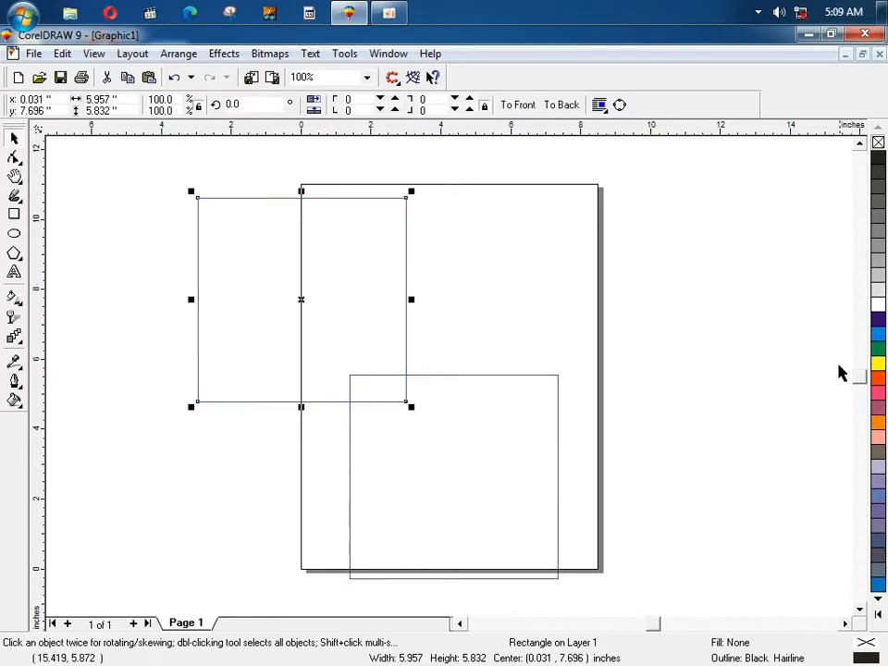
Step: Fill the upper-left square green and the lower square dark blue
click(879, 350)
click(454, 469)
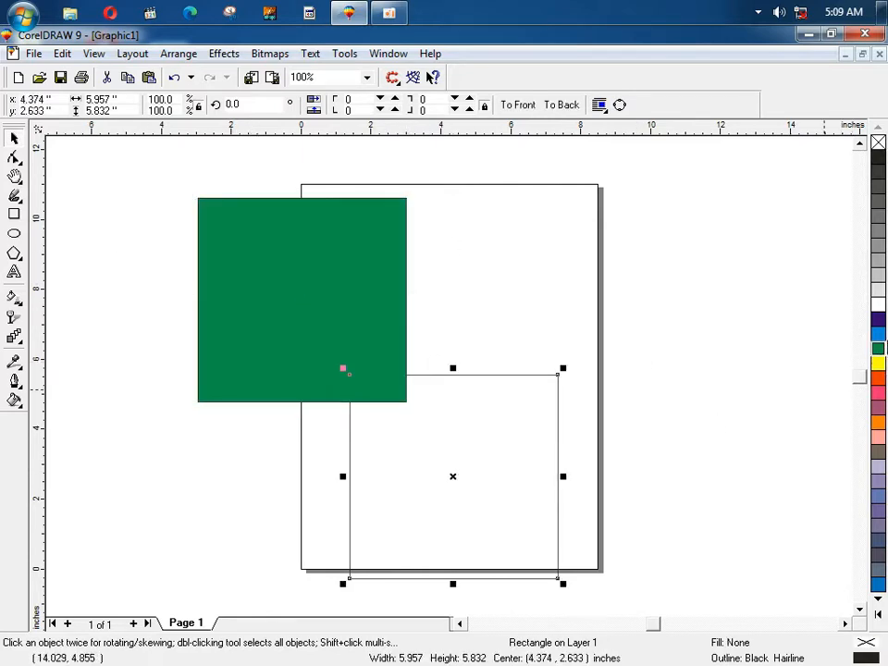
click(879, 319)
click(595, 328)
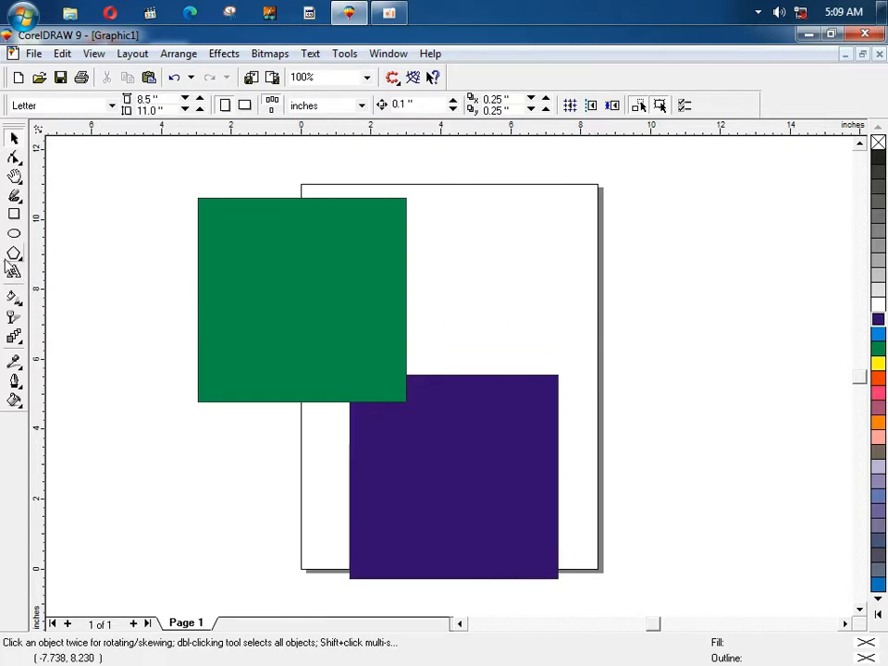
Step: Draw a small red rectangle and move it behind the green square
click(14, 214)
drag(417, 247, 505, 313)
key(space)
click(879, 379)
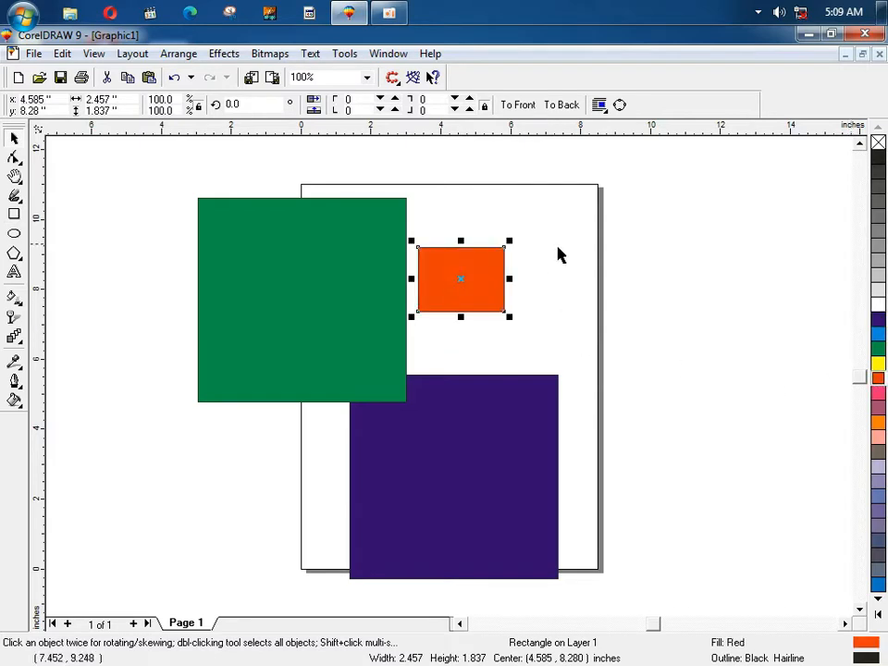
click(635, 286)
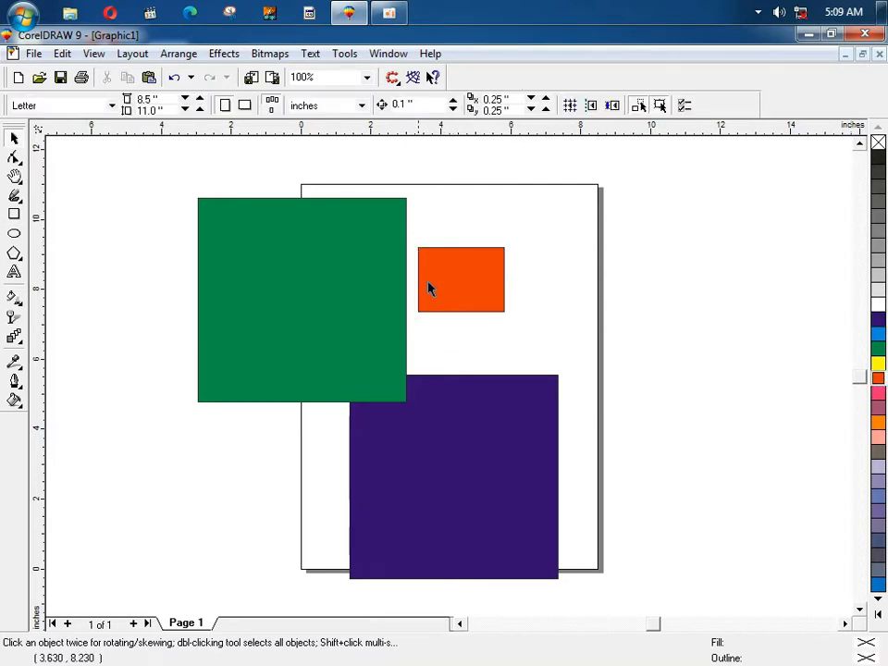
click(387, 267)
drag(465, 286, 305, 313)
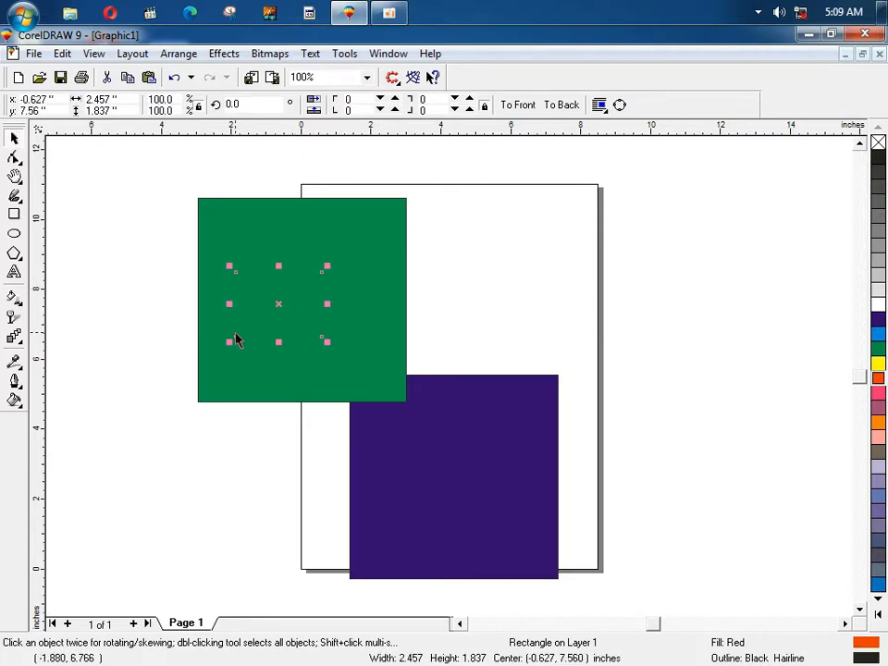
click(408, 322)
Step: Pan to the empty canvas left of the page and type a name as artistic text
key(h)
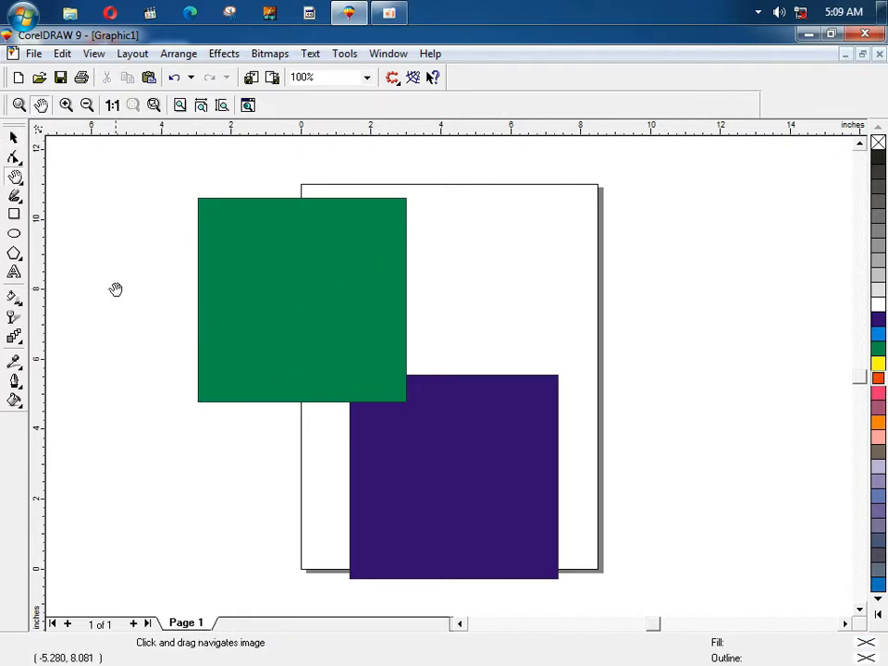
drag(115, 290, 418, 343)
key(space)
key(F8)
click(294, 308)
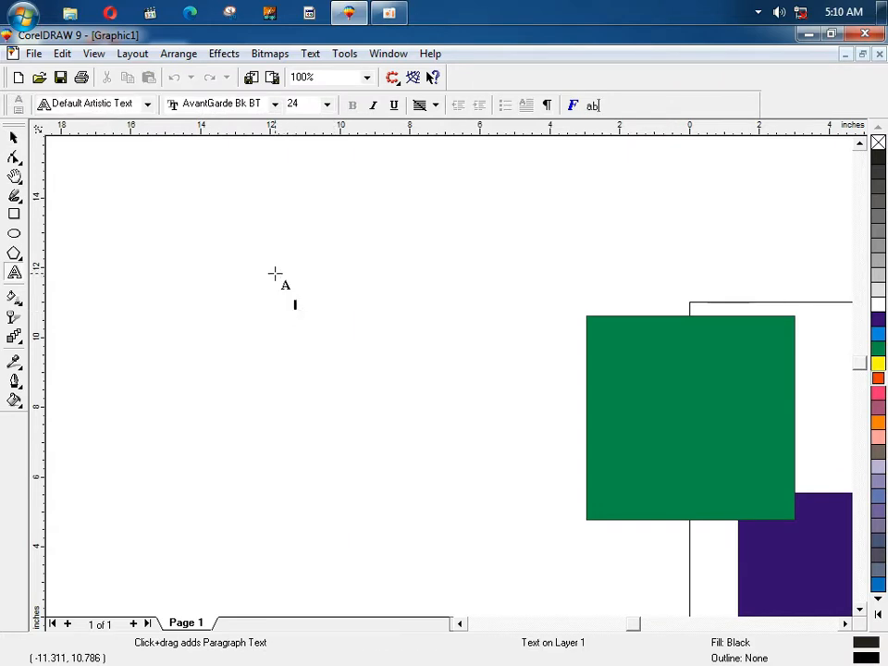
text(Ahmad)
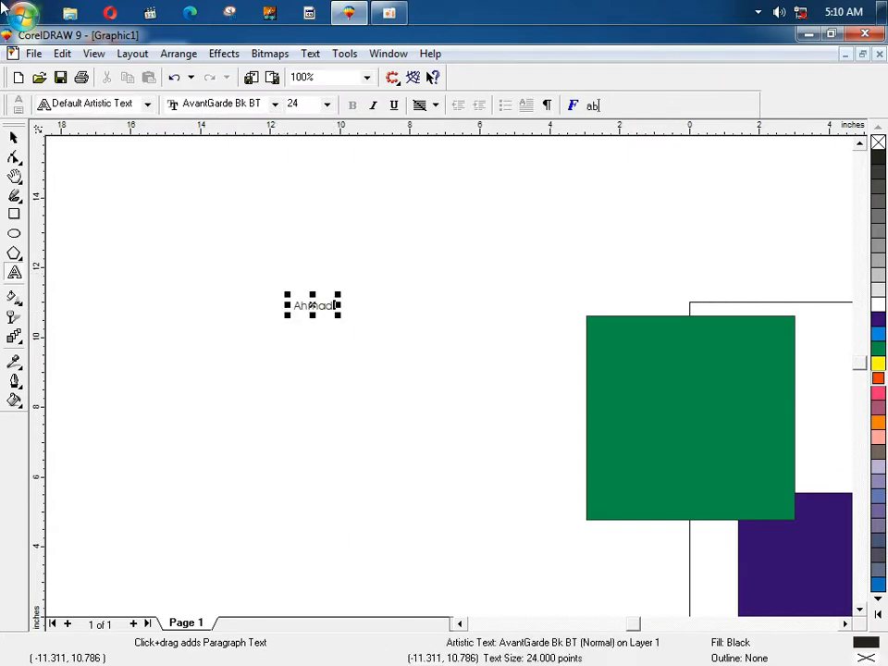
Step: Enlarge the name text to about 227 pt and fill it white
click(14, 138)
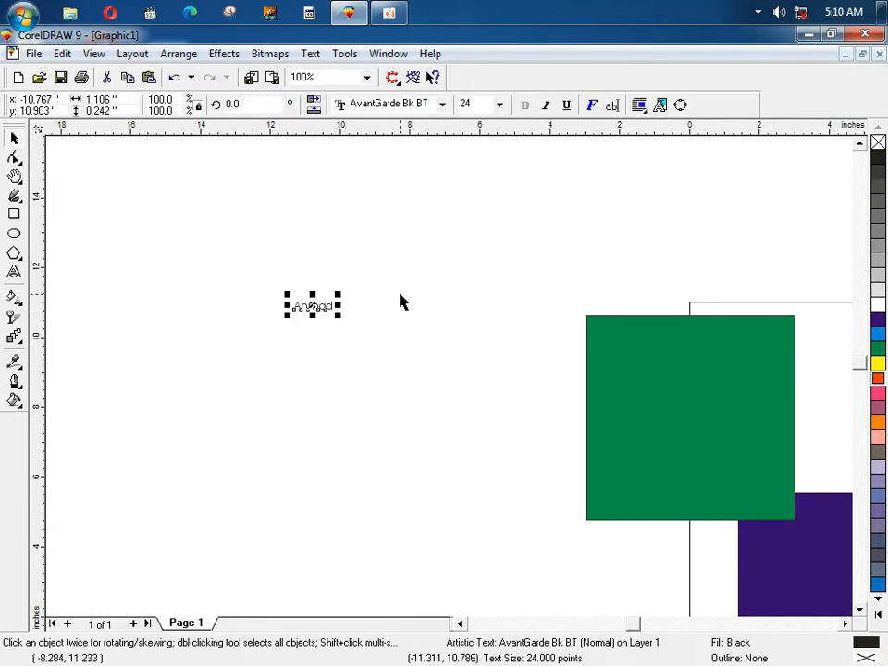
drag(345, 297, 489, 263)
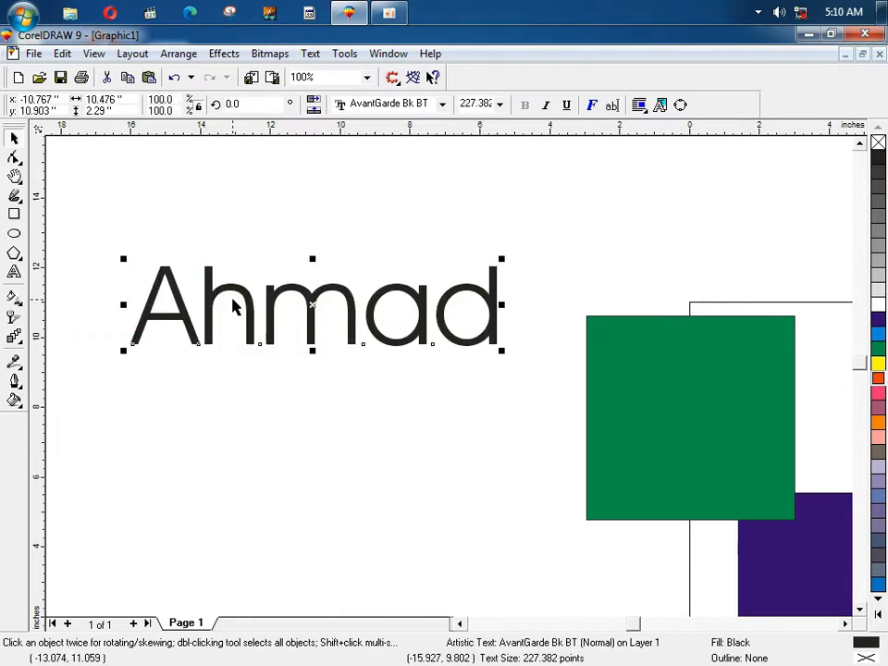
click(878, 304)
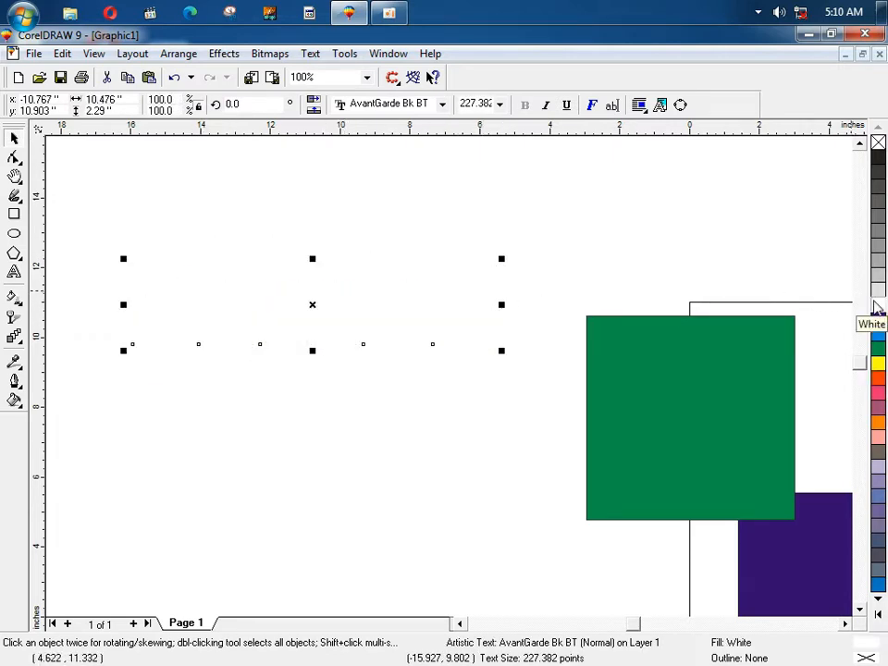
click(709, 286)
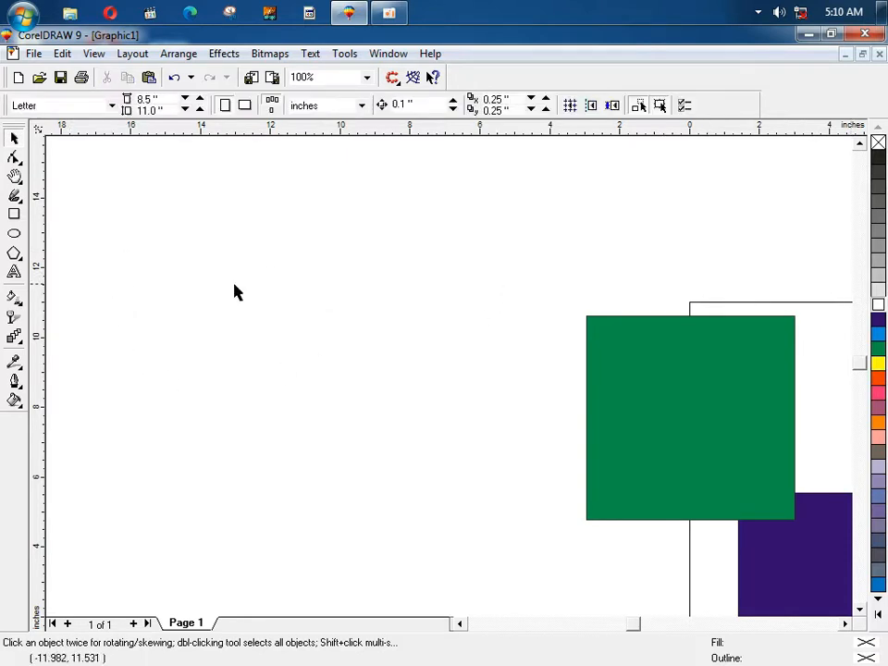
key(F4)
Step: Duplicate the green square into three offset copies, stepped down-right and up-right
click(586, 307)
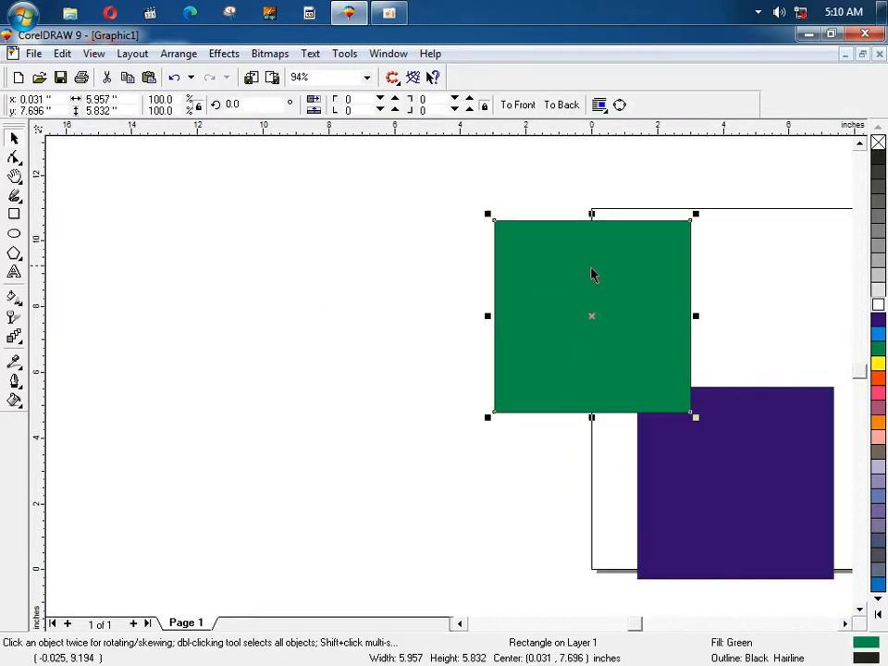
key(F3)
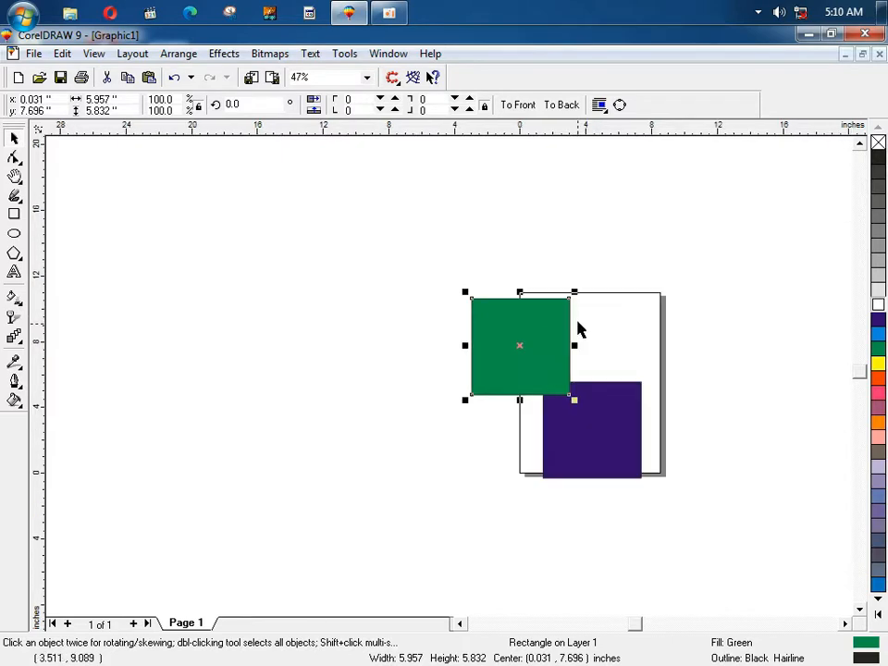
drag(533, 334, 610, 290)
right_click(560, 359)
key(ctrl+r)
right_click(600, 291)
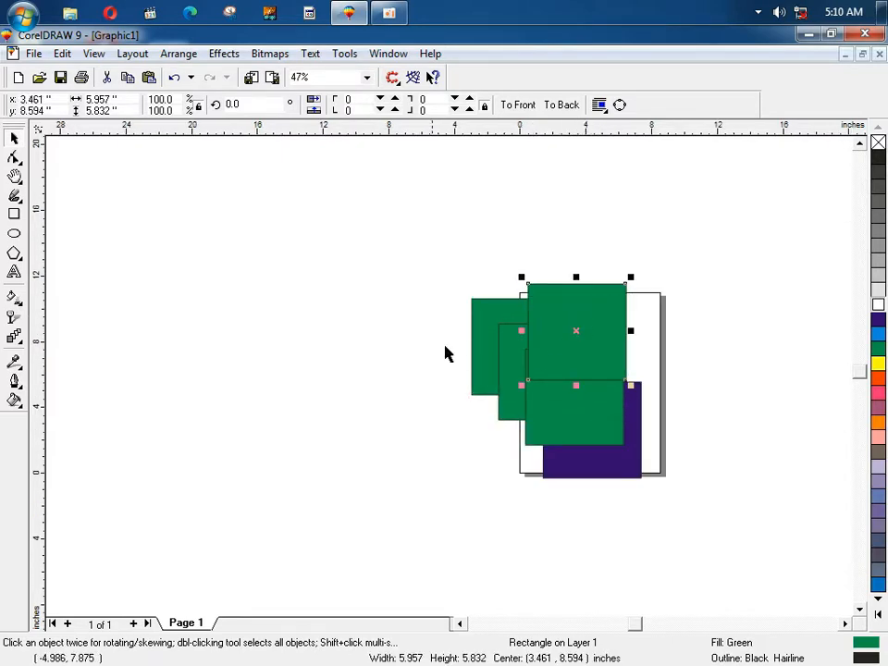
drag(427, 312, 297, 260)
Step: Marquee-select the hidden red rectangle, then zoom in around the rectangles and back out
drag(405, 387, 610, 317)
click(460, 316)
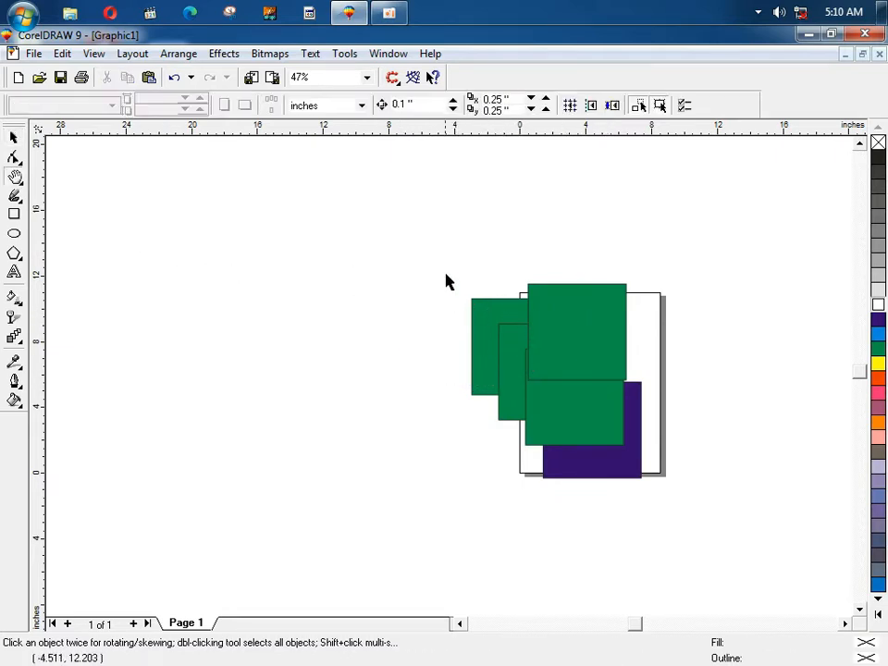
key(F2)
drag(445, 266, 692, 470)
key(F4)
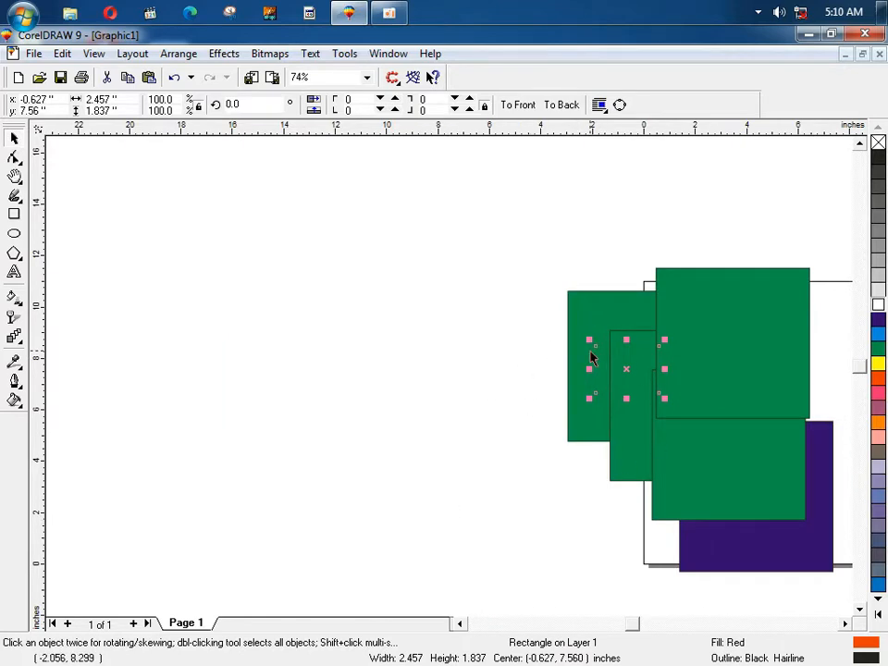
Step: Switch to Simple Wireframe display and marquee-select the small red rectangle
click(94, 53)
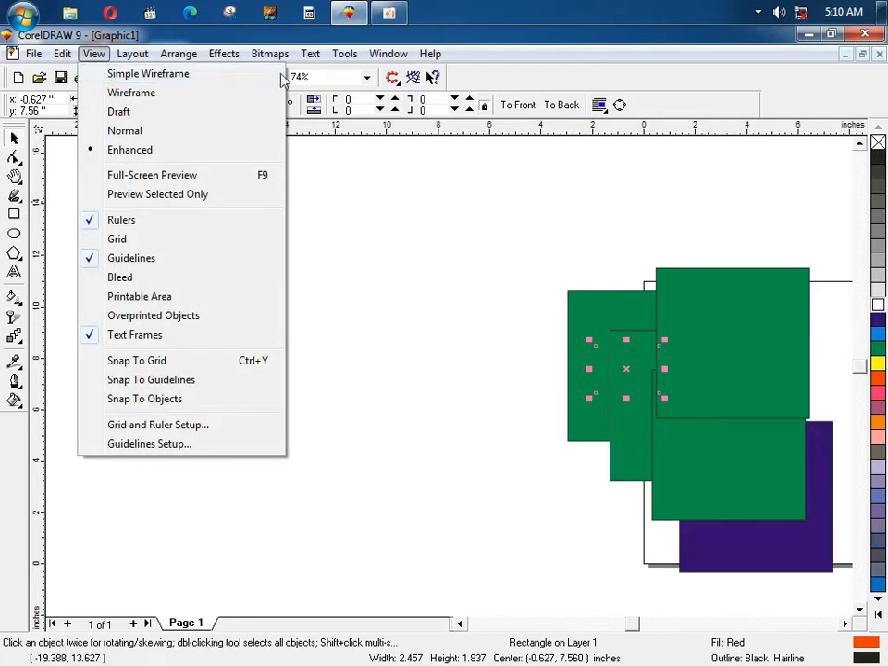
click(181, 74)
click(494, 345)
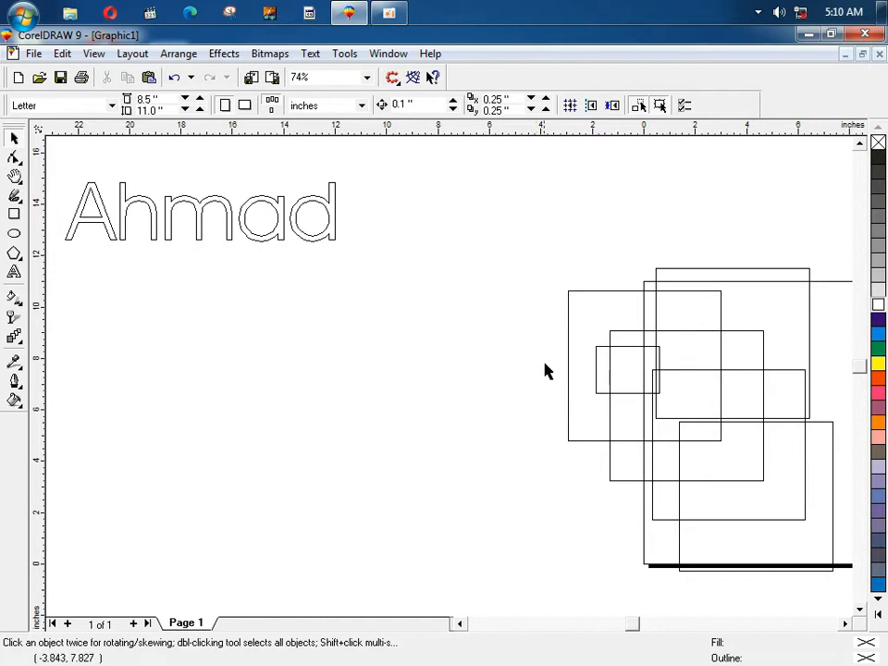
drag(530, 320, 666, 424)
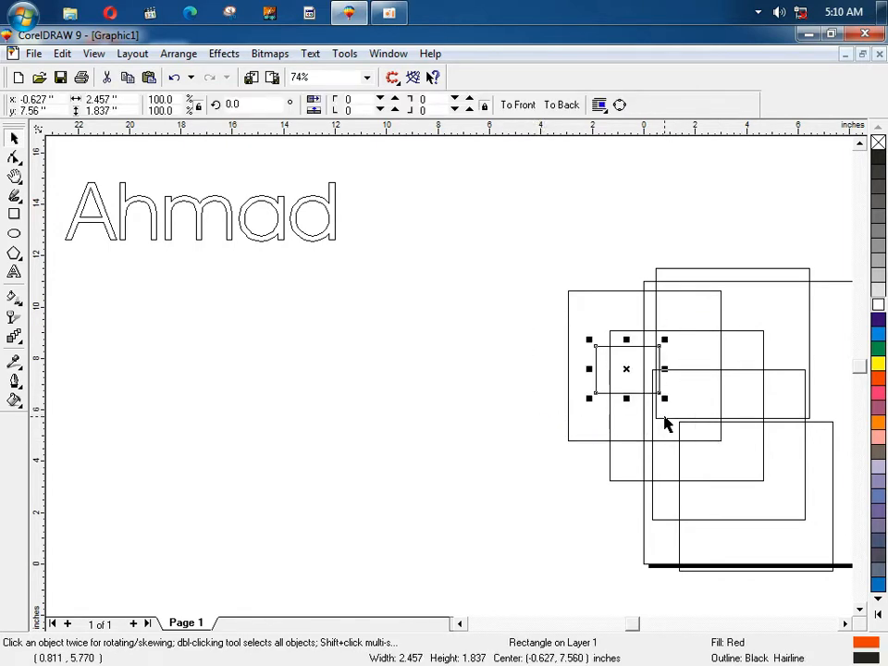
Step: Switch the display mode to Enhanced so the colour fills show again
key(alt+v)
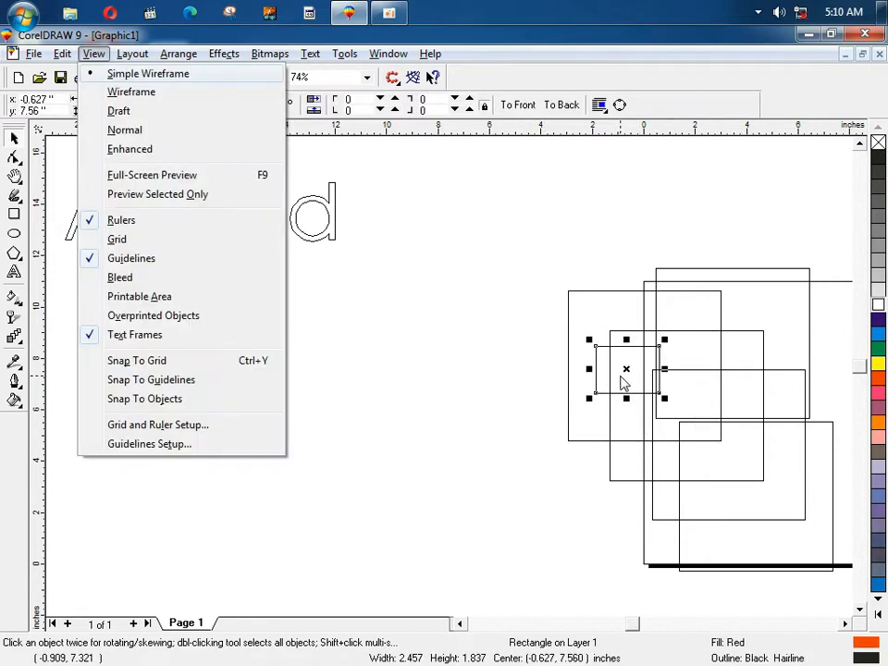
key(Down)
key(Down)
key(Down)
key(Down)
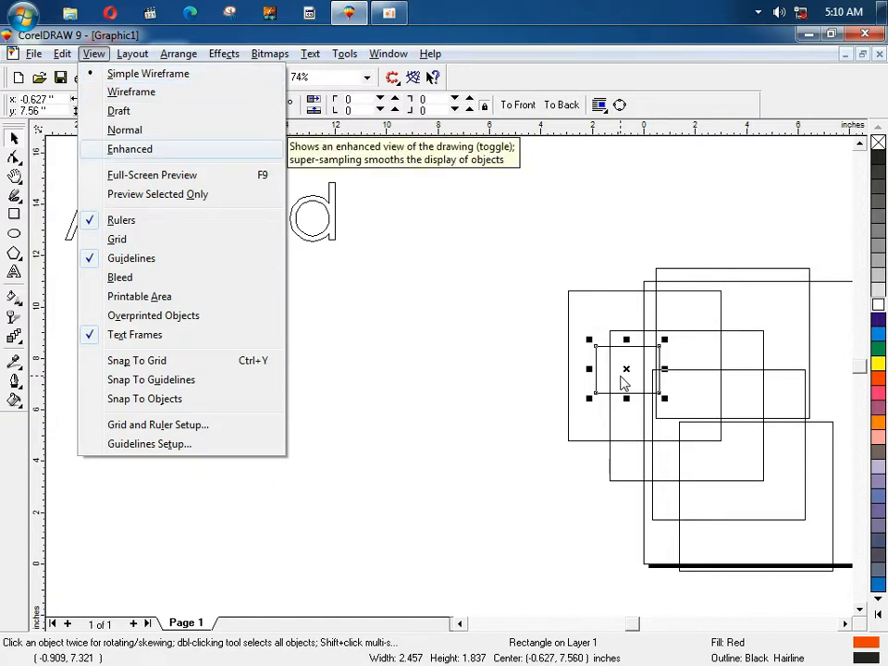
click(138, 151)
click(414, 305)
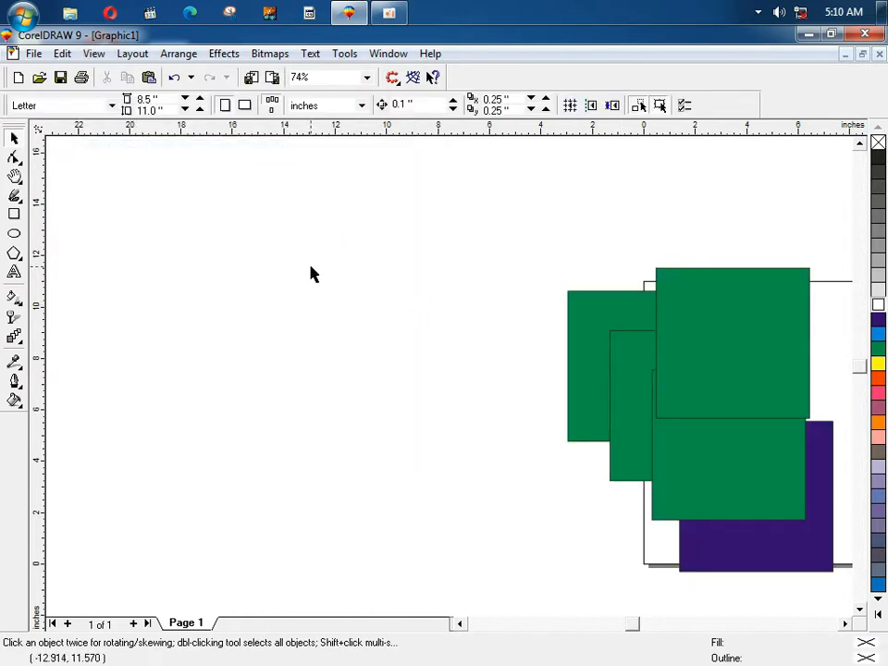
drag(491, 303, 546, 337)
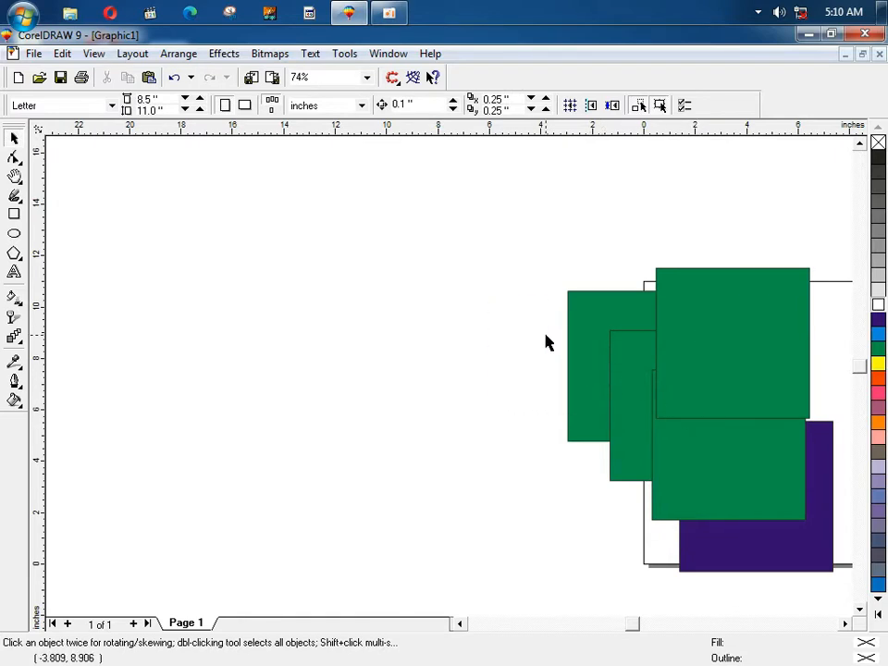
Step: Move the red rectangle left out of the stack of squares
click(624, 401)
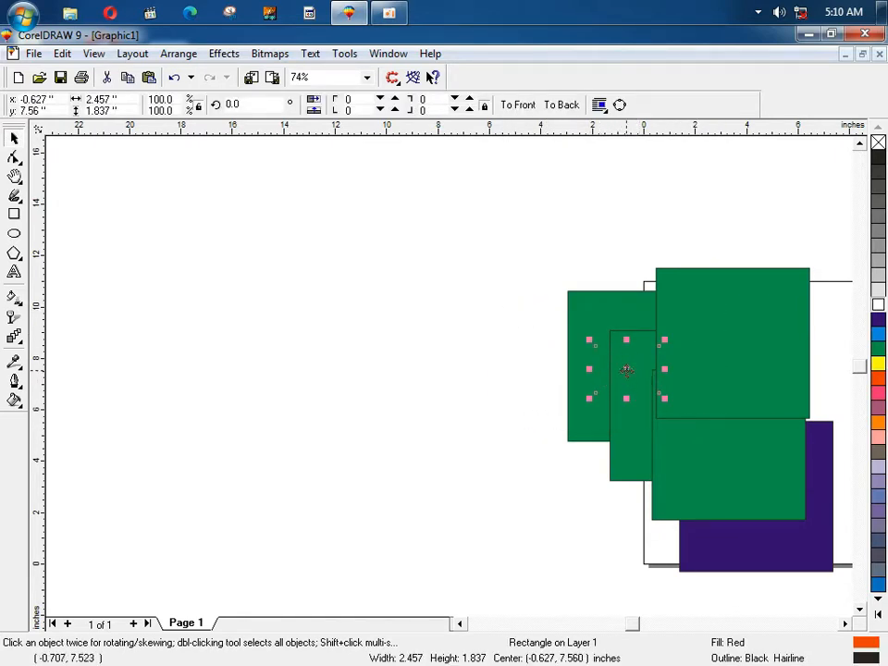
drag(626, 369, 498, 366)
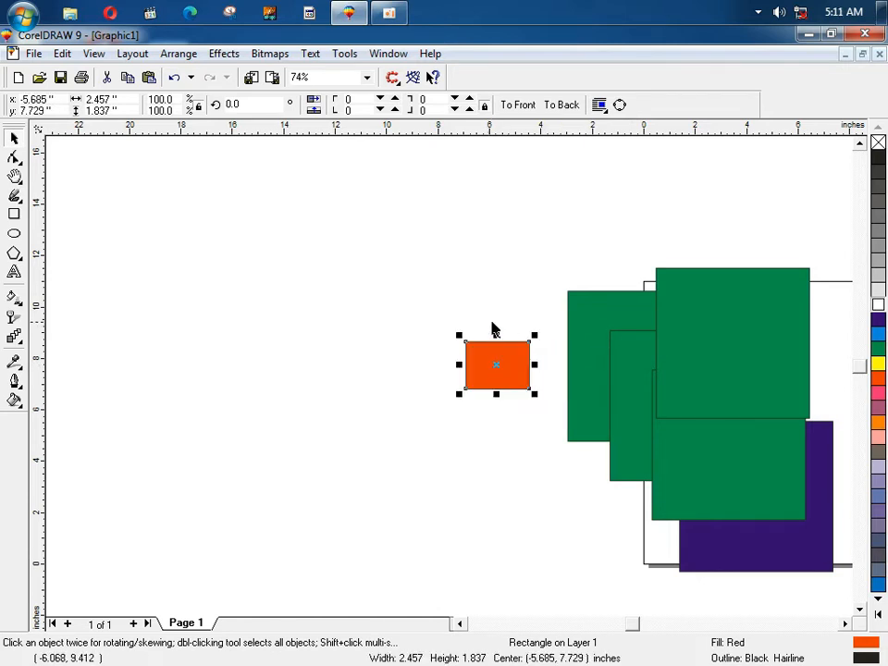
click(456, 325)
Step: Switch to Simple Wireframe and shift the name text right and down
click(93, 53)
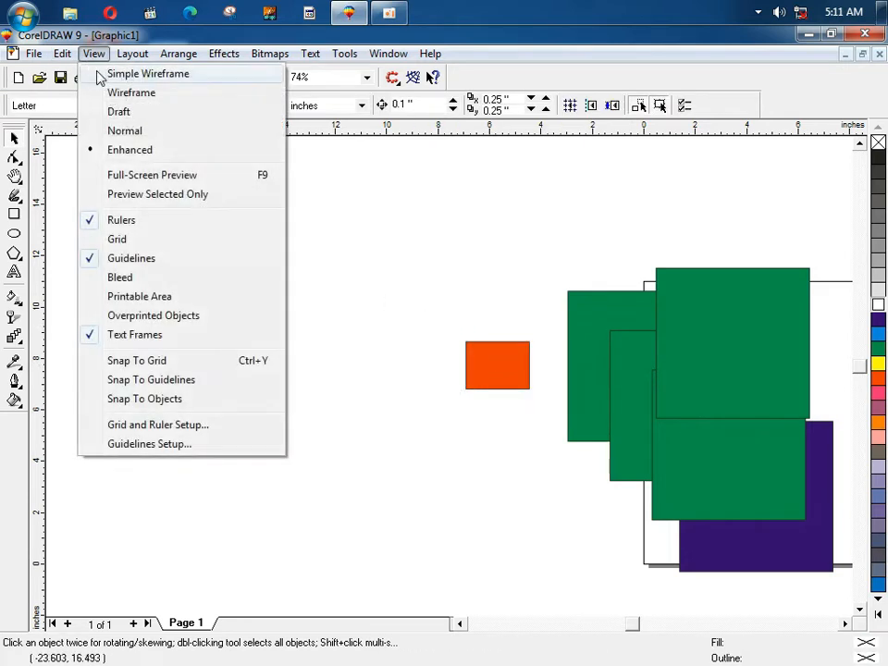
click(150, 76)
drag(220, 205, 436, 227)
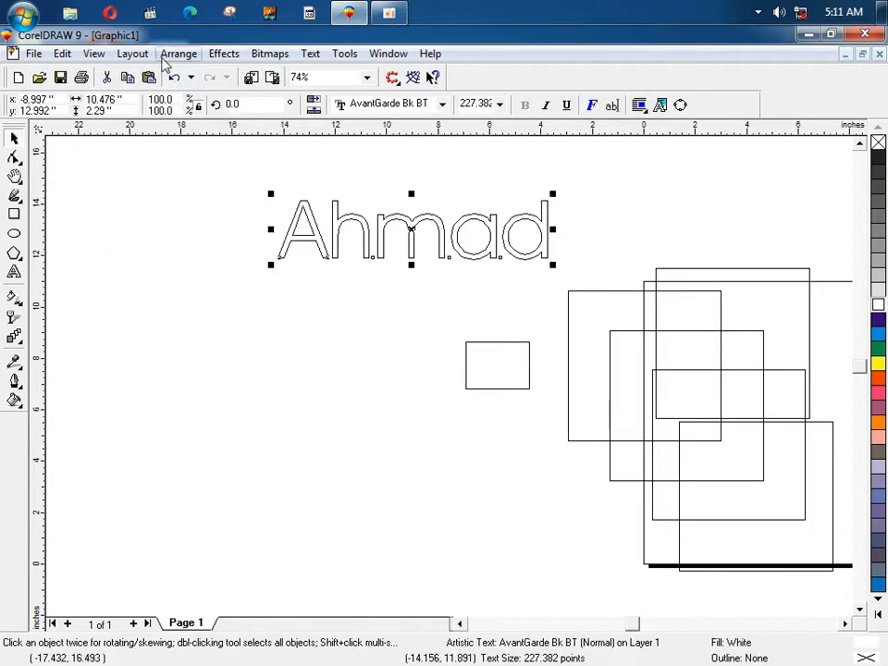
click(94, 53)
click(659, 404)
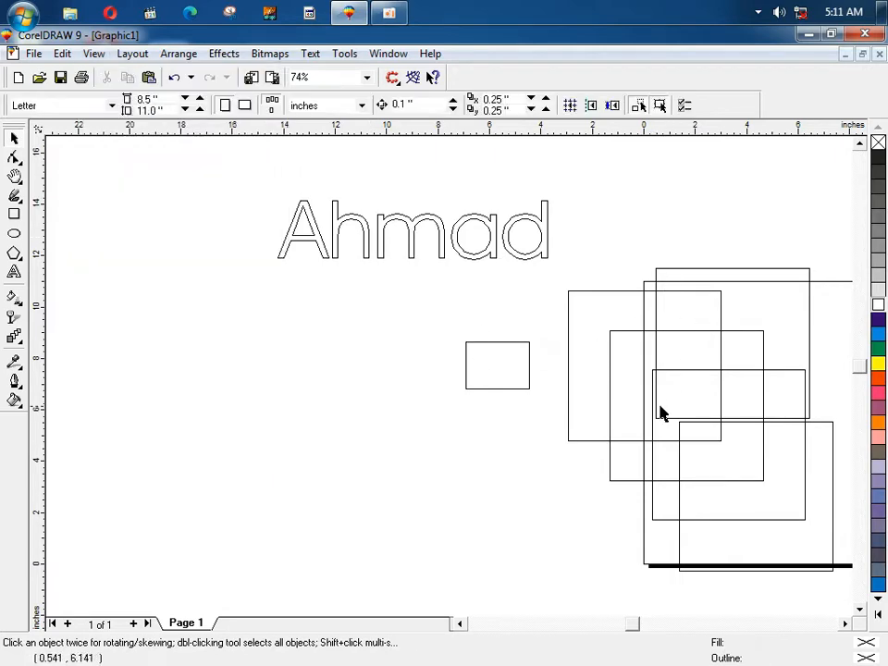
scroll(675, 375, up, 4)
scroll(673, 381, down, 5)
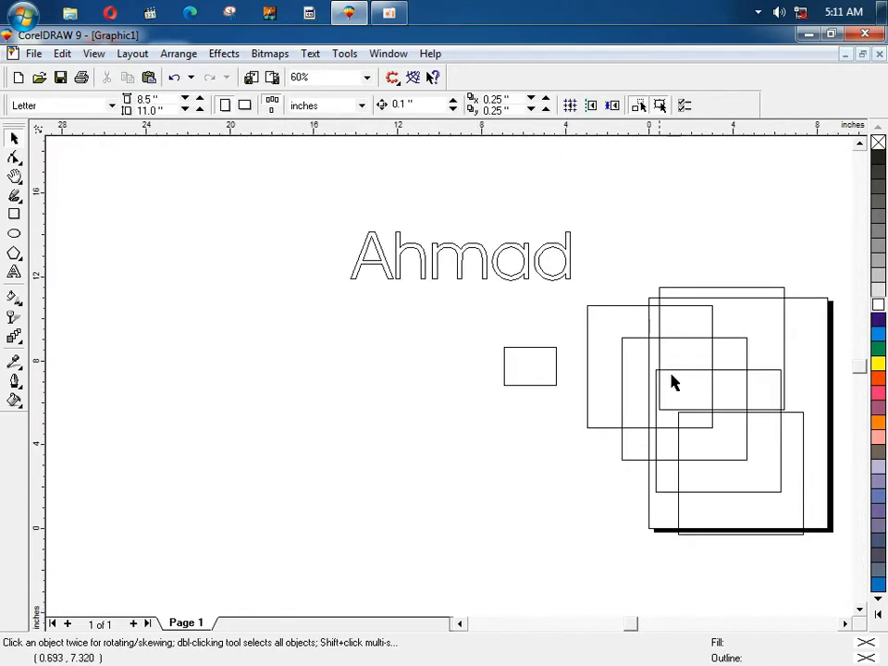
Step: Cycle through Wireframe and Simple Wireframe modes, finishing in Draft display with fills
click(97, 54)
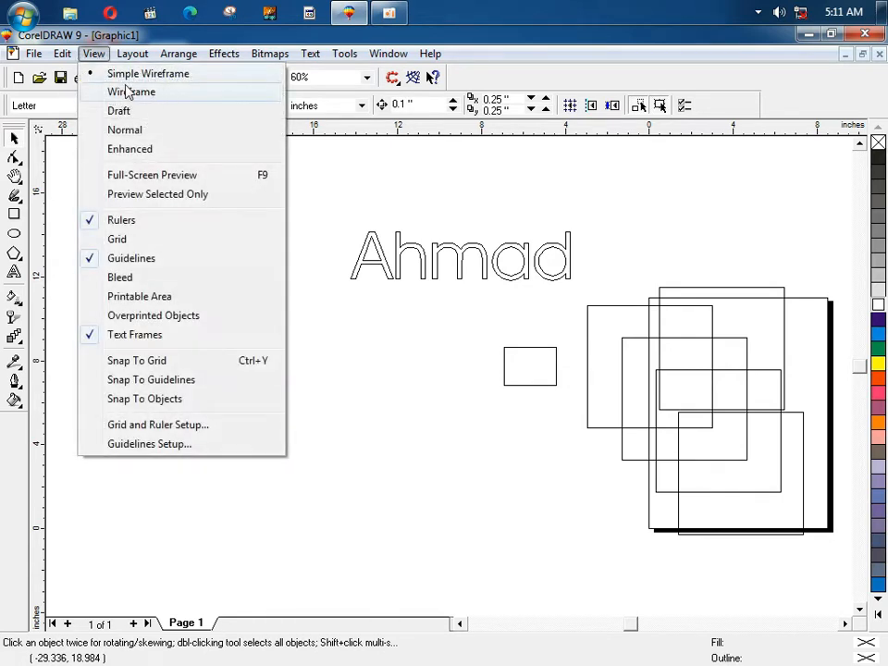
click(163, 96)
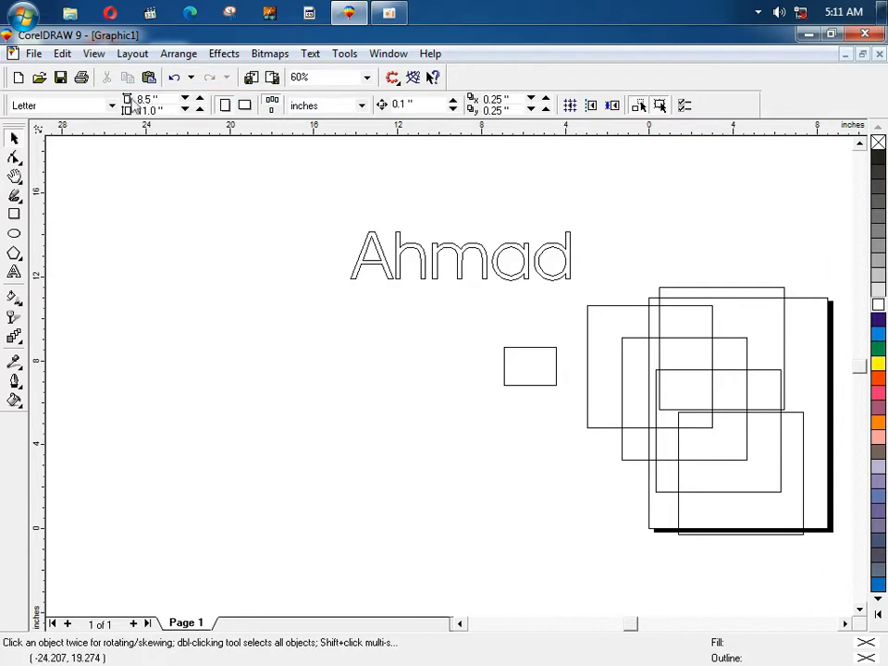
click(96, 54)
click(116, 92)
click(93, 53)
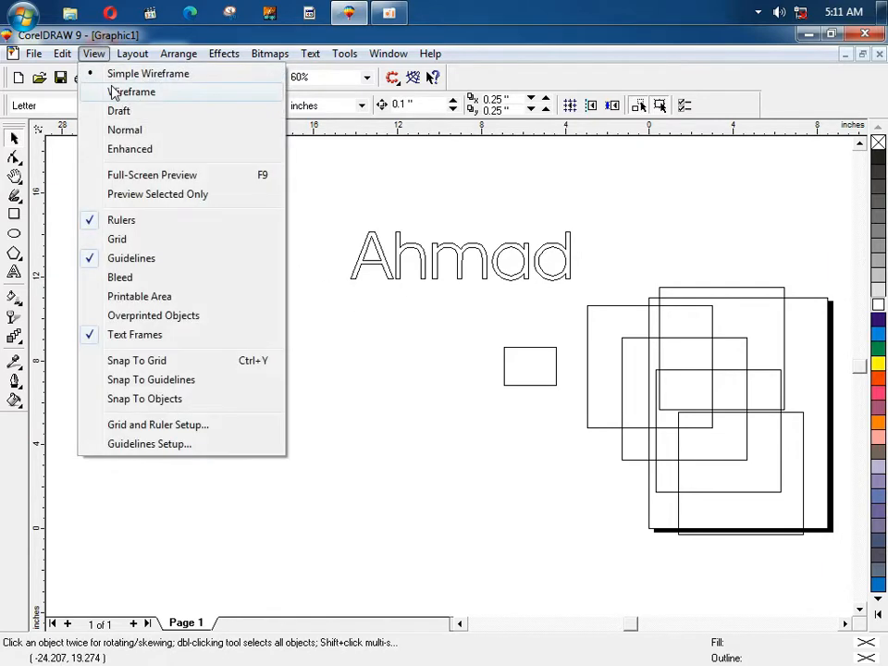
click(115, 92)
click(93, 54)
click(113, 75)
click(96, 55)
click(110, 90)
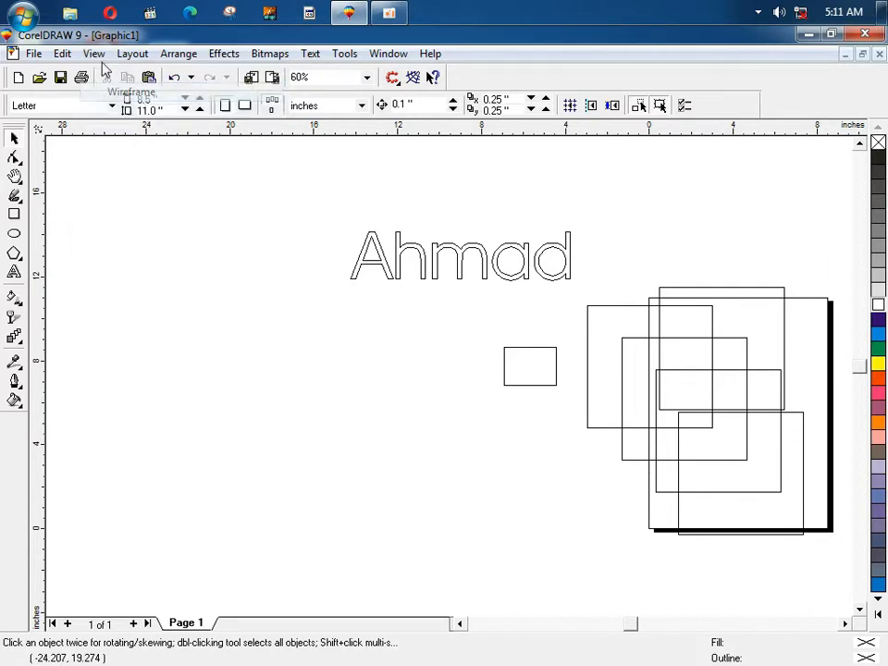
click(97, 55)
click(128, 97)
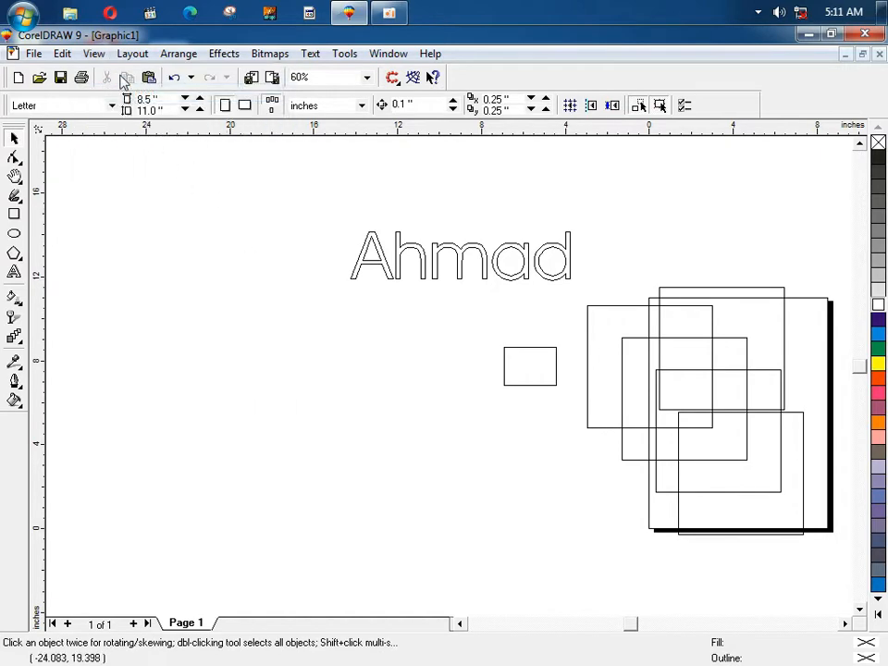
click(93, 54)
click(163, 111)
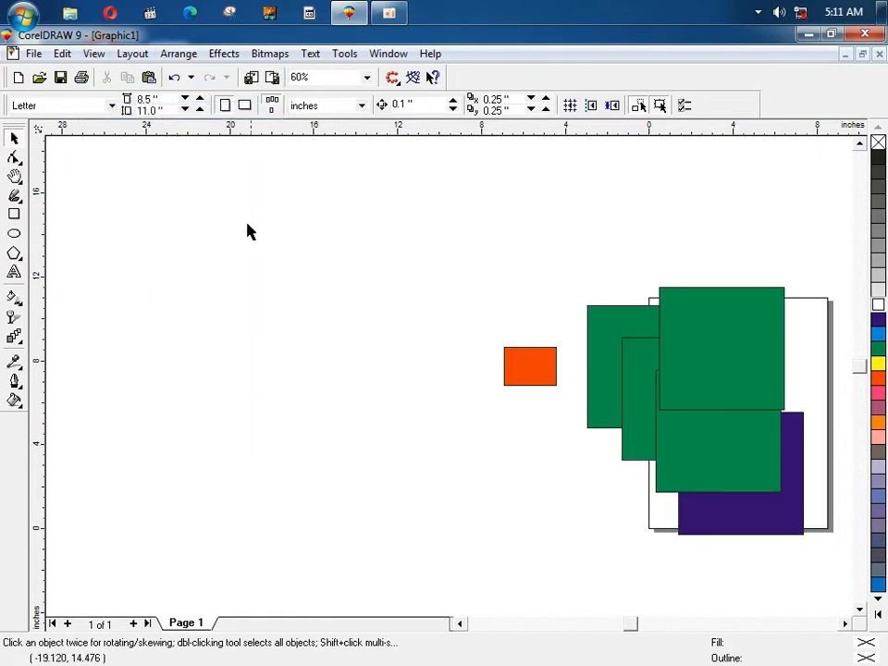
Step: Delete the name text, red rectangle and extra squares, fitting the green square in view
drag(238, 170, 592, 302)
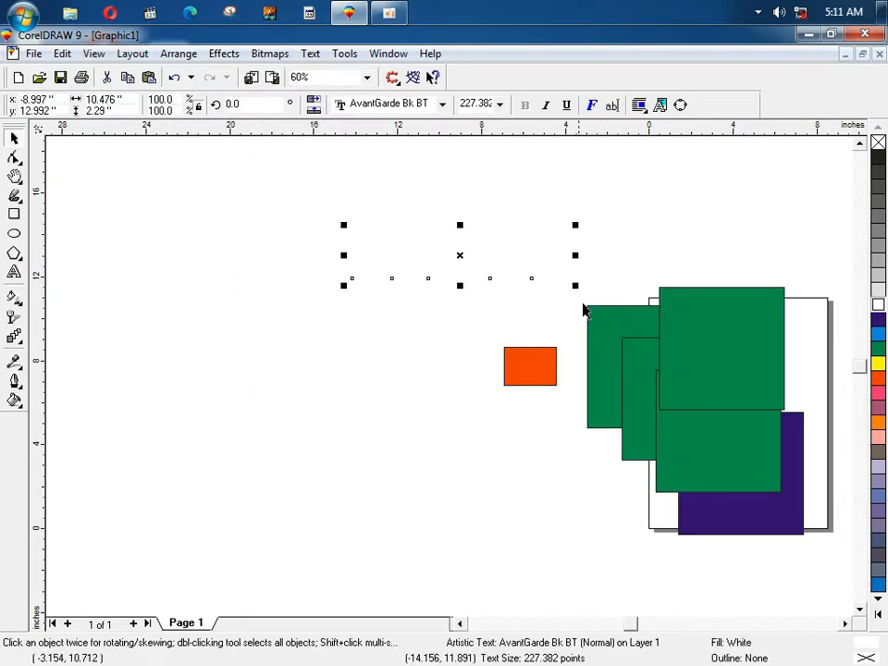
key(Delete)
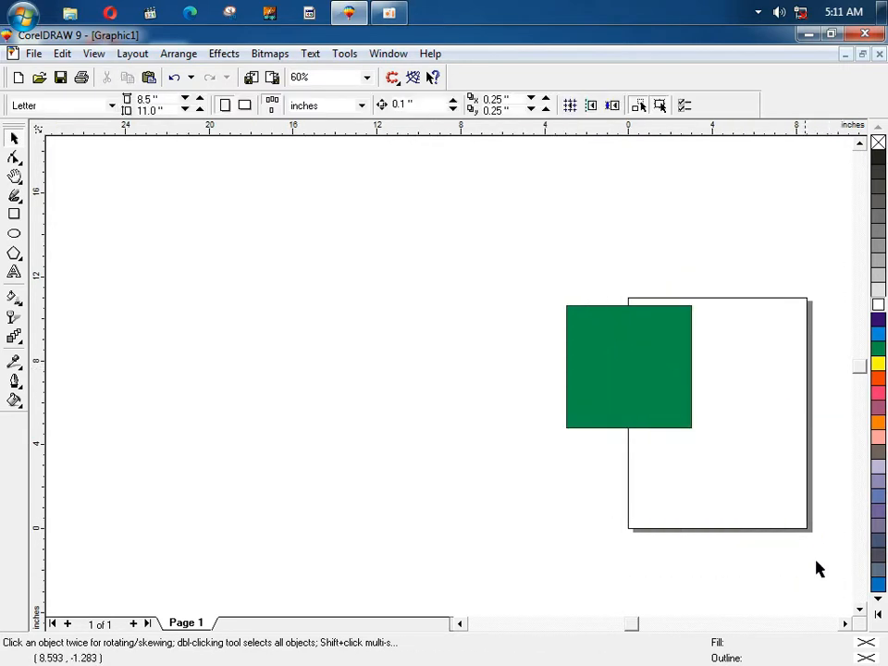
key(F4)
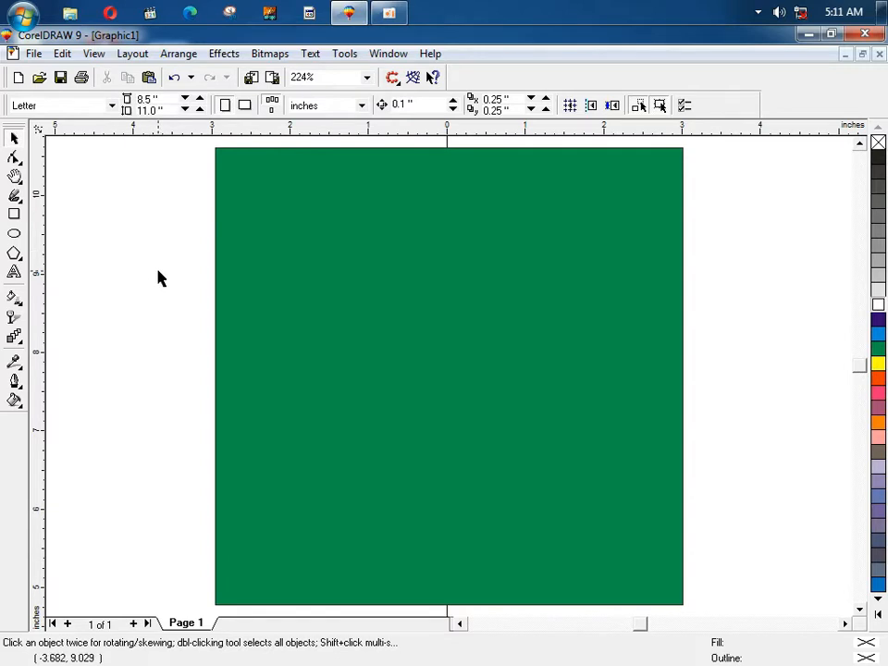
Step: Zoom into the square's top-left corner, zoom back out, and minimize CorelDRAW
key(F2)
drag(182, 261, 300, 331)
key(F3)
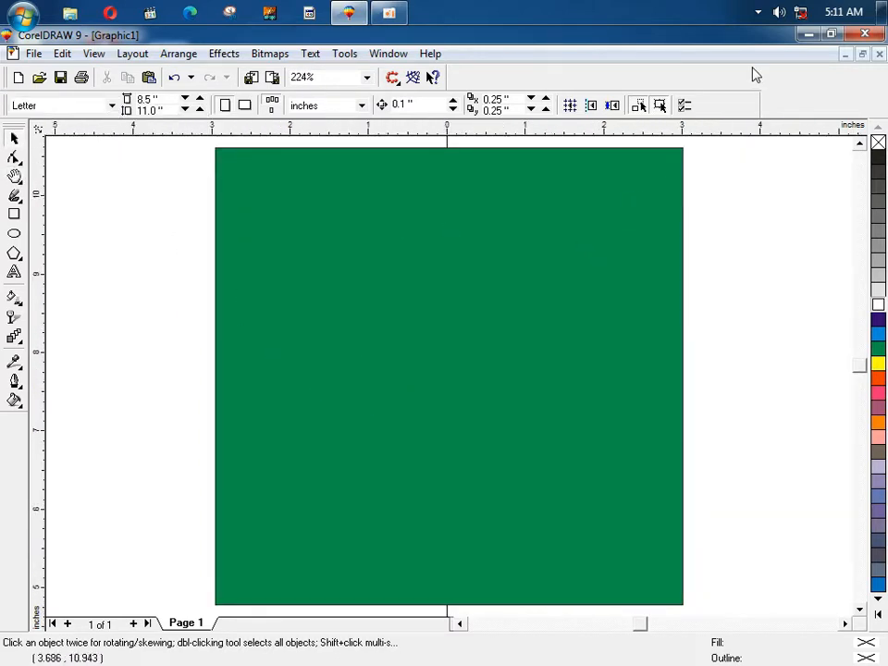
click(808, 35)
Step: Refresh the desktop and drag the Penguins image onto the CorelDRAW page
right_click(410, 137)
click(460, 188)
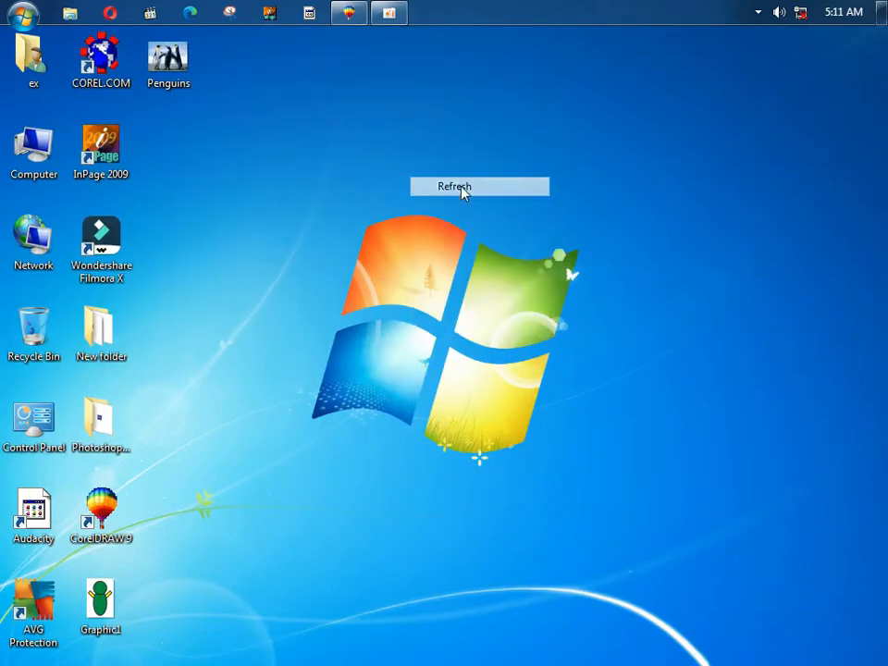
drag(160, 50, 145, 296)
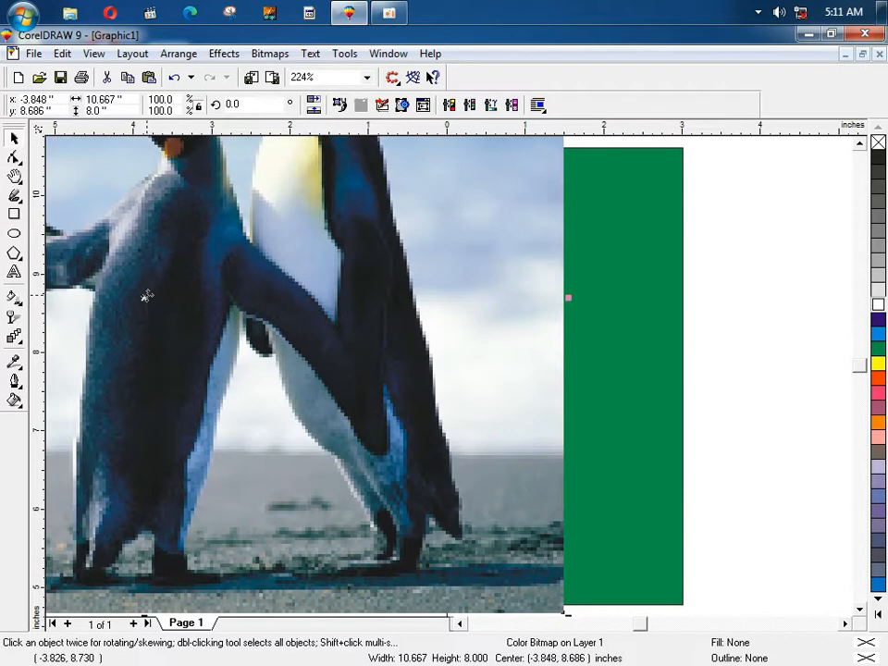
Step: Zoom in on the middle penguins and back out to view the whole photo
key(F4)
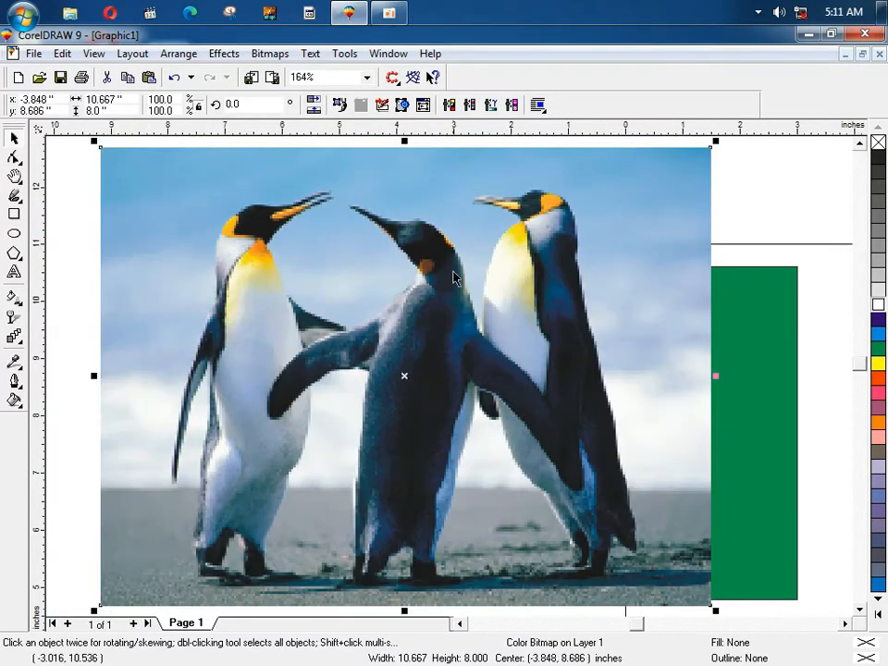
key(F2)
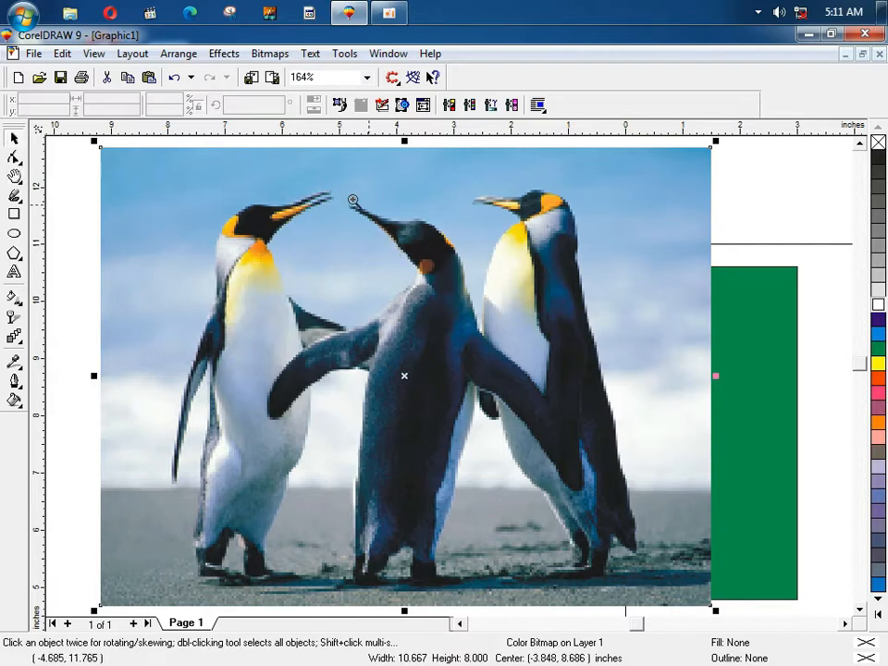
drag(353, 199, 611, 440)
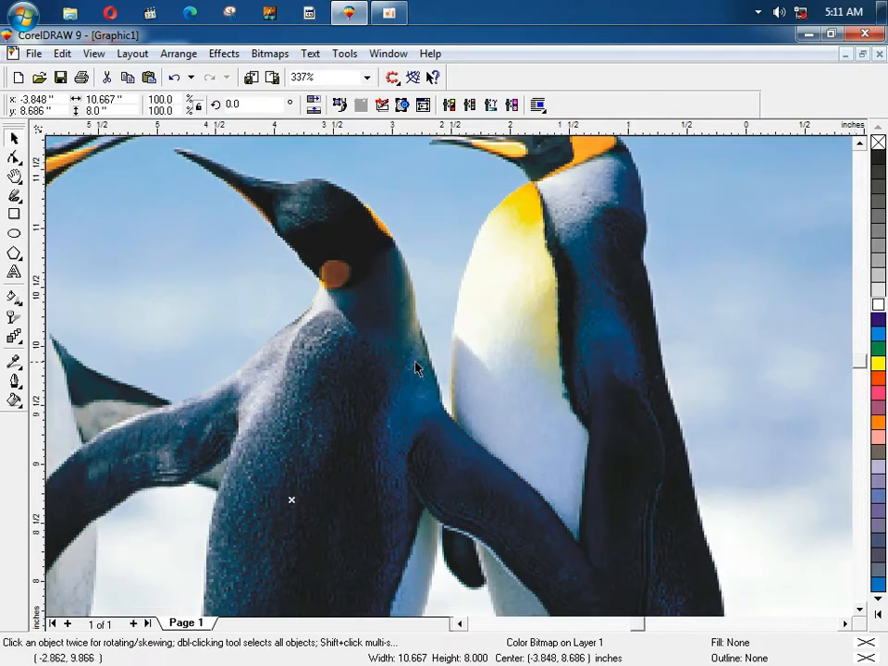
key(F3)
key(F3)
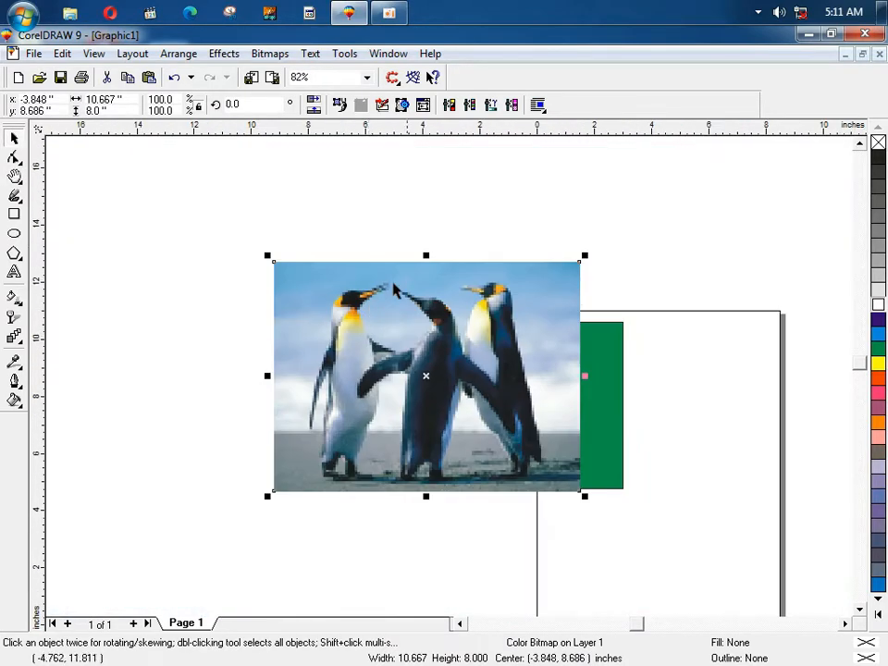
click(93, 53)
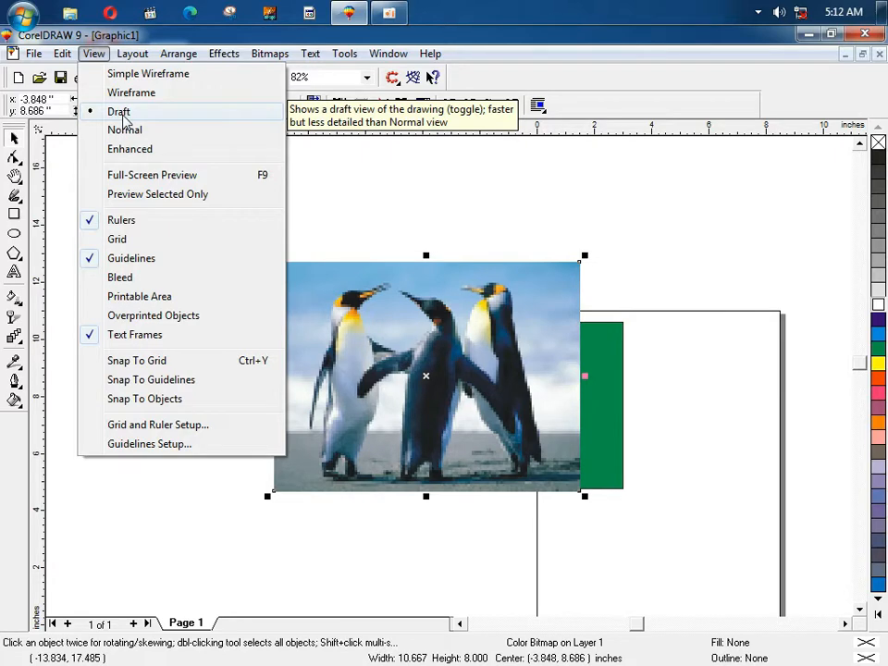
Step: Try Draft and Normal display modes, then settle on Enhanced so the penguin photo renders smoothly
click(123, 117)
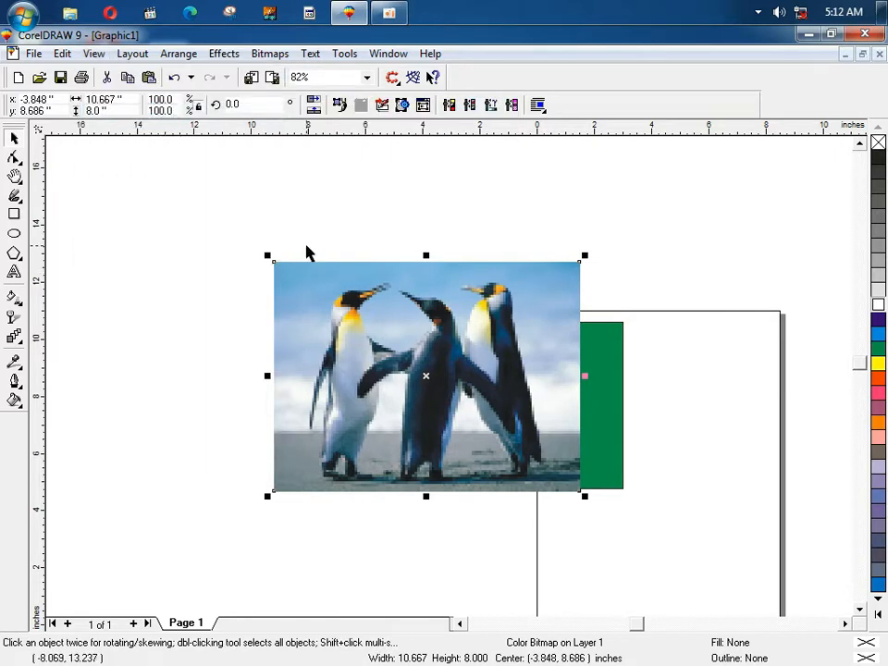
click(93, 53)
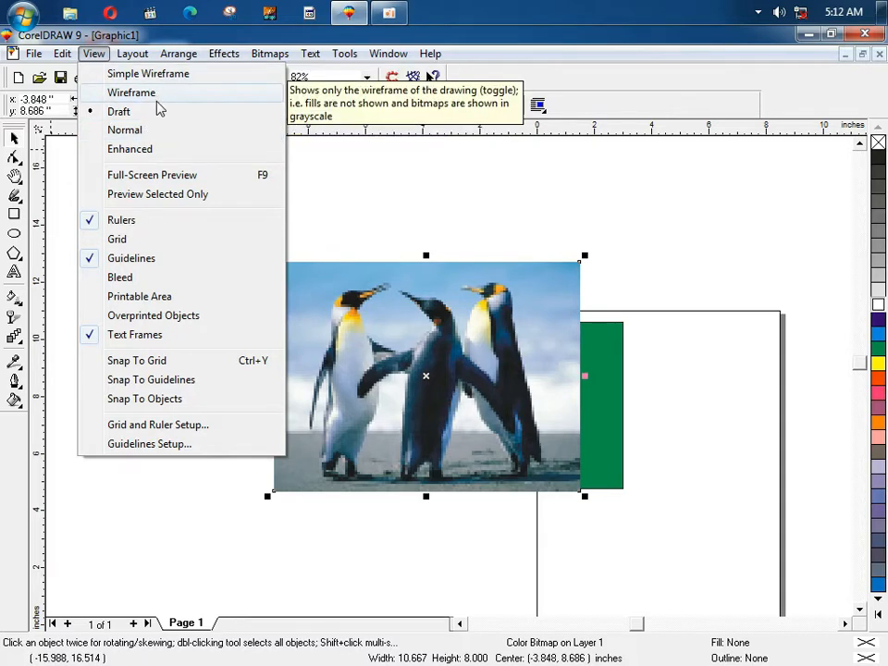
click(435, 209)
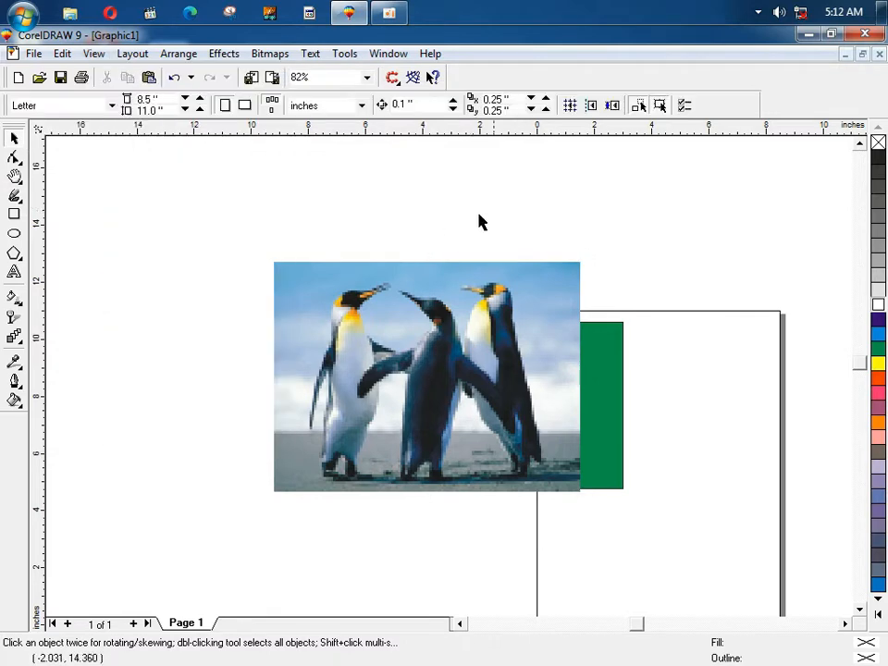
click(94, 55)
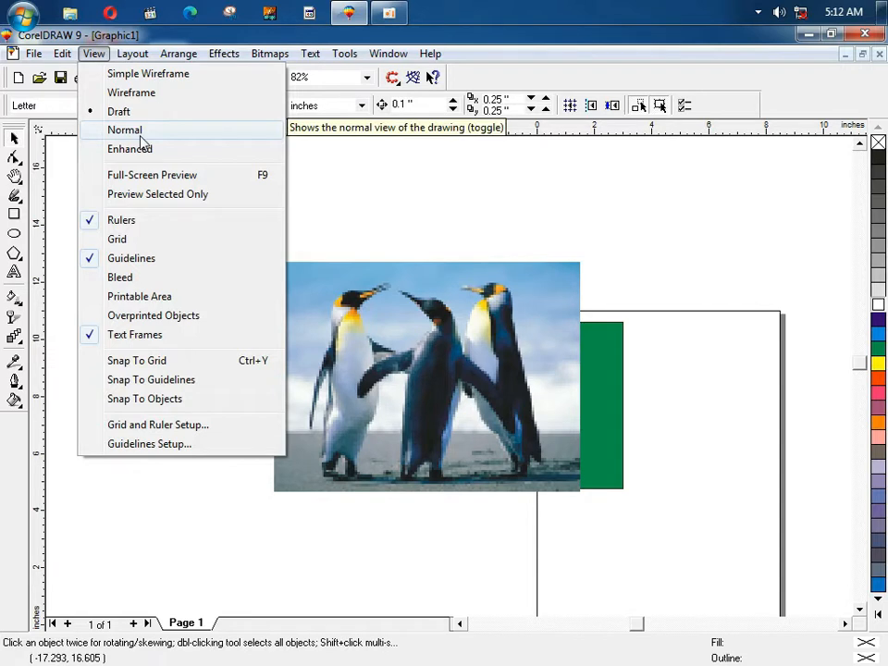
click(139, 132)
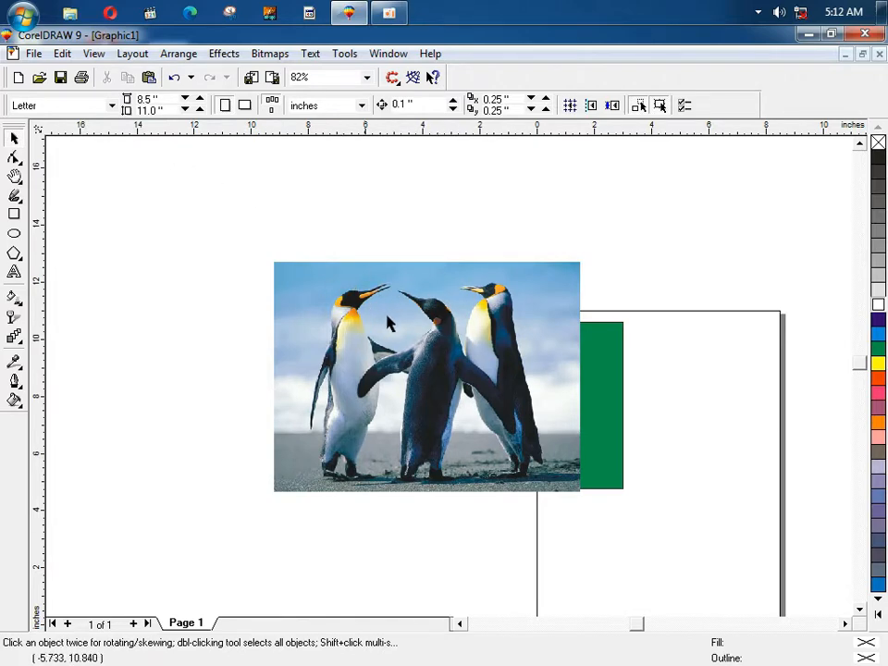
click(93, 54)
click(139, 151)
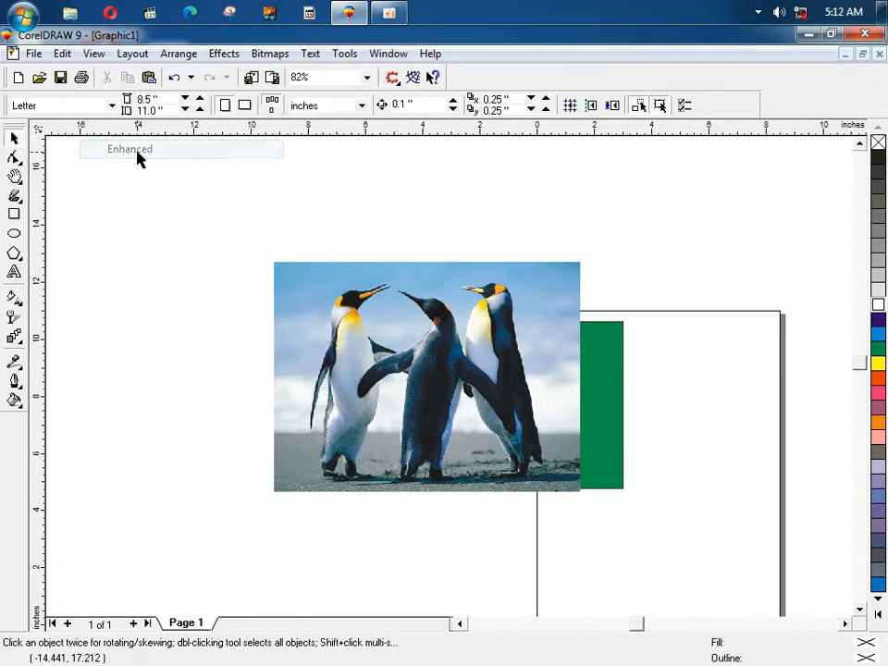
key(F2)
Step: Zoom in on the penguin photo, zoom back out, and select the penguin bitmap
drag(302, 248, 415, 365)
key(F3)
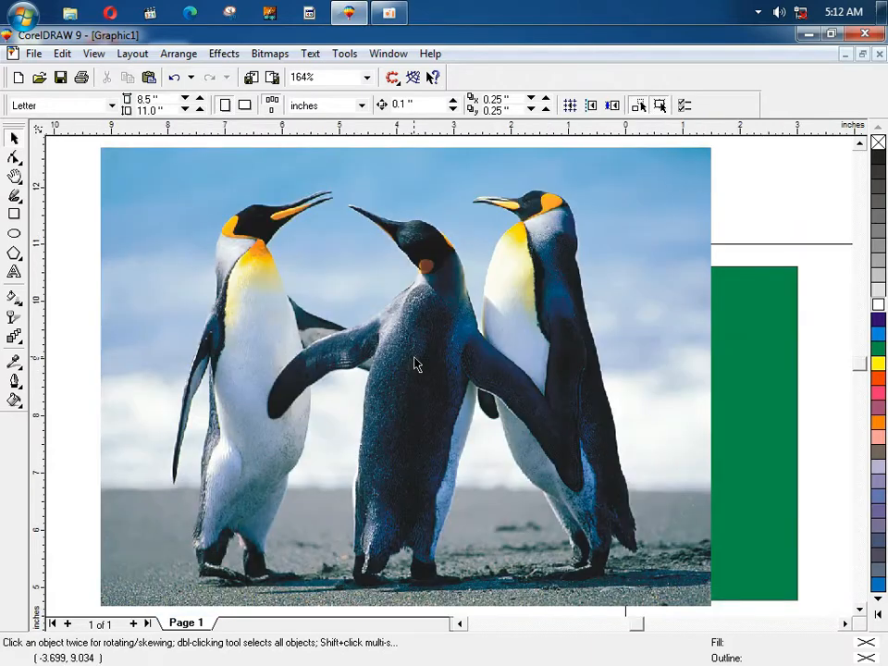
click(94, 56)
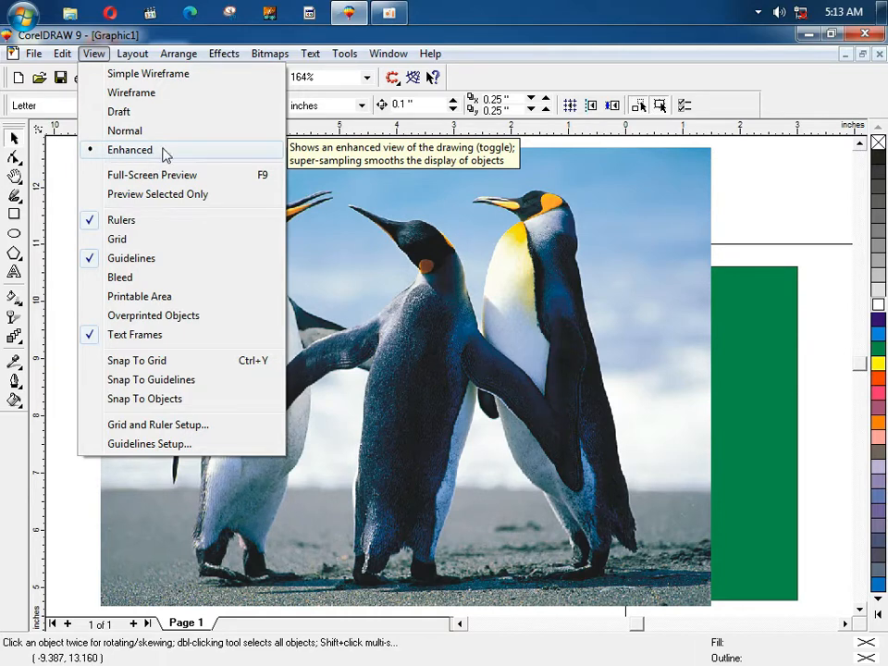
click(708, 163)
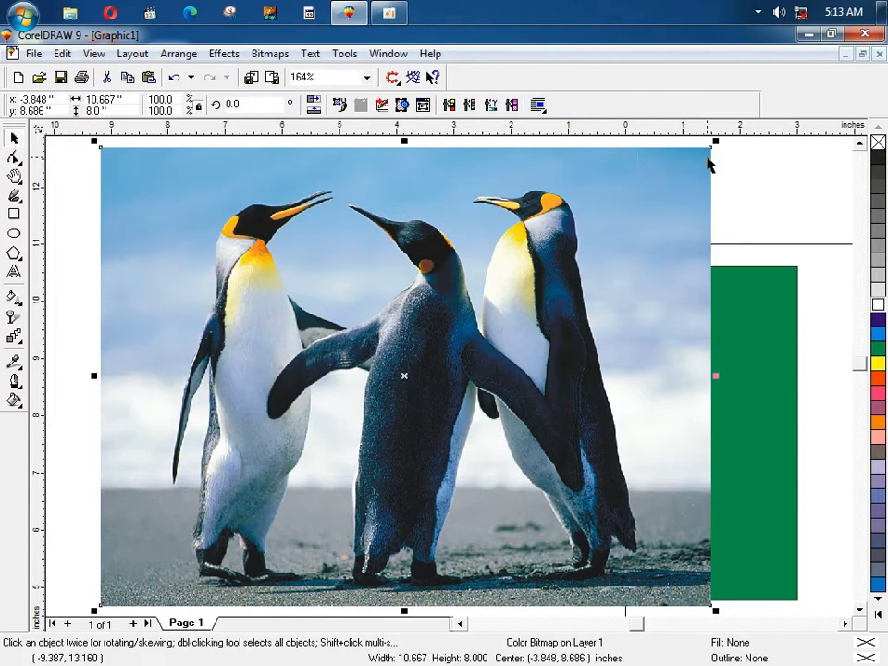
click(741, 171)
click(363, 236)
Step: Delete the penguin photo, then move the green rectangle beside the other and align their tops
key(Delete)
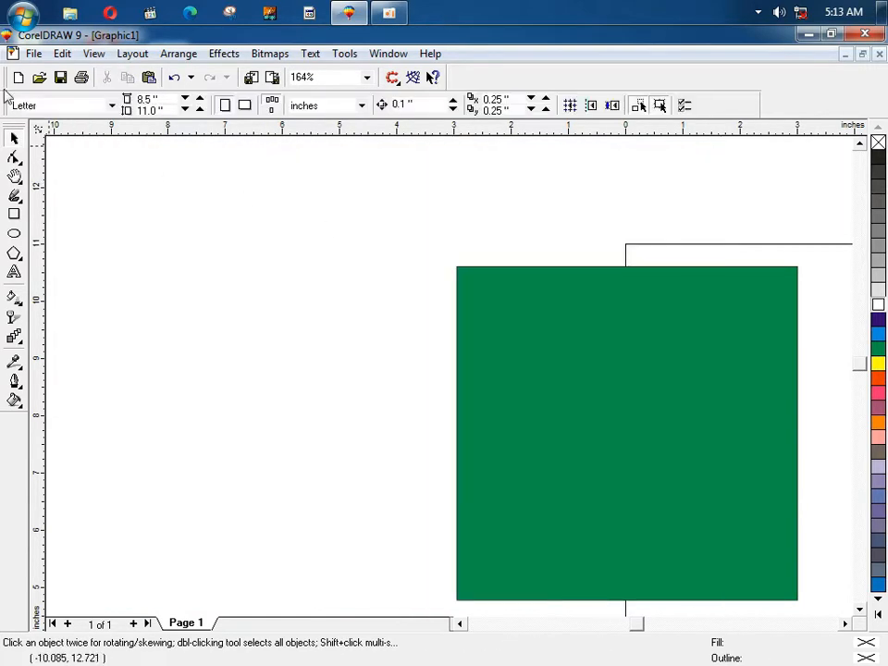
click(92, 53)
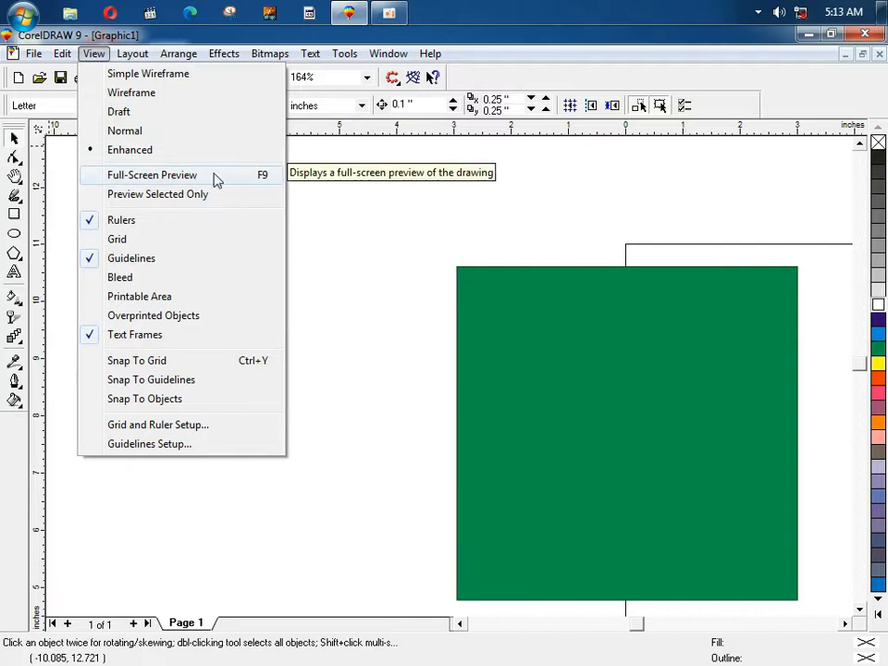
click(448, 204)
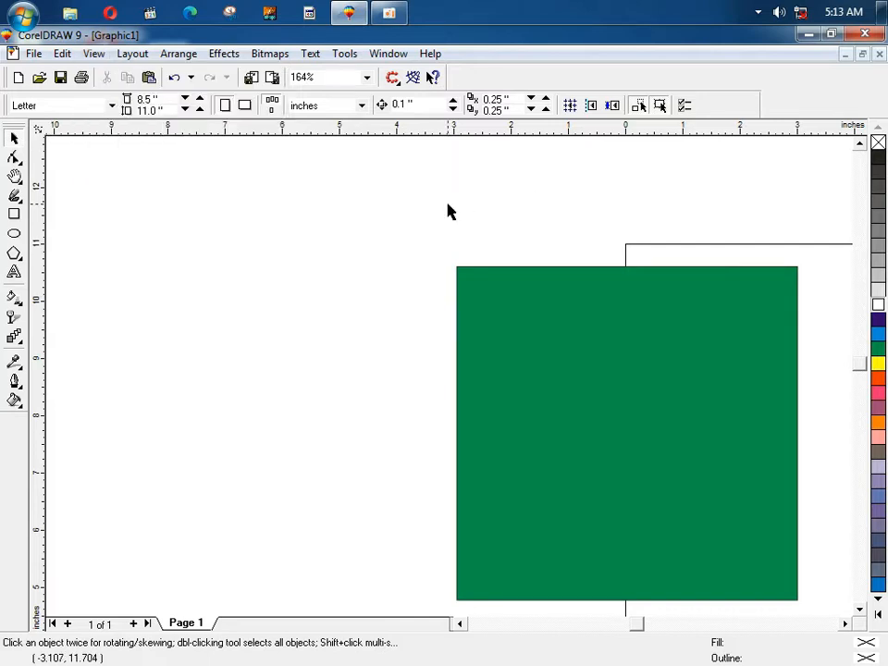
drag(470, 308, 330, 267)
shift+click(637, 304)
key(t)
key(Escape)
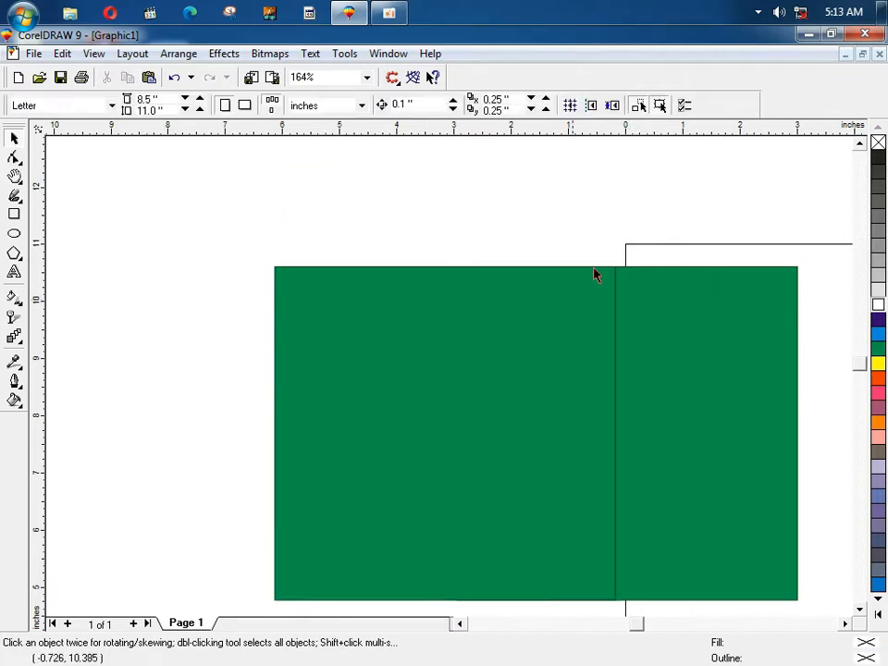
Step: Leave a copy of the green rectangle further left, fill the middle strip yellow, and zoom to fit
drag(525, 319, 440, 322)
right_click(440, 322)
click(604, 325)
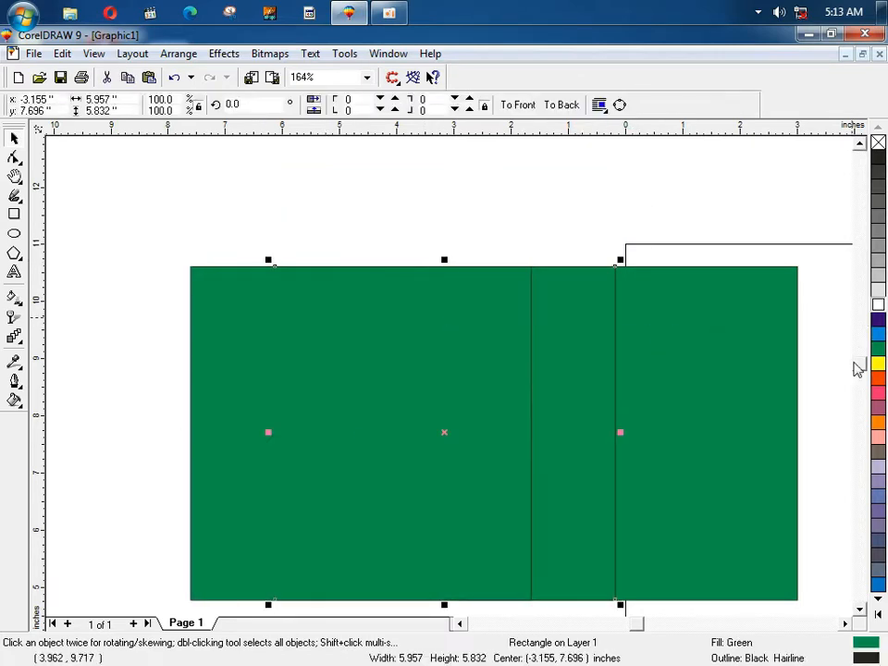
click(878, 363)
key(Escape)
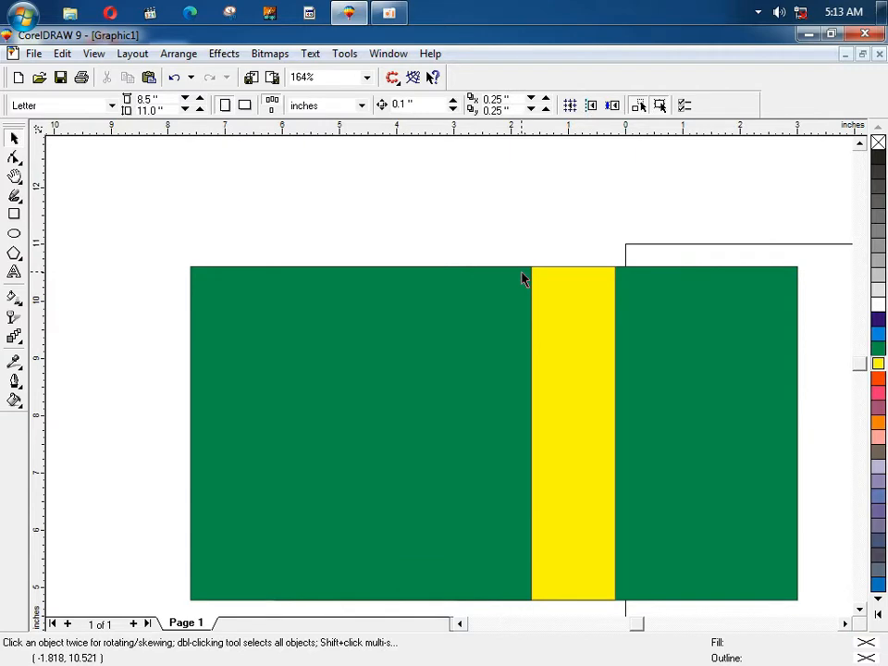
key(F4)
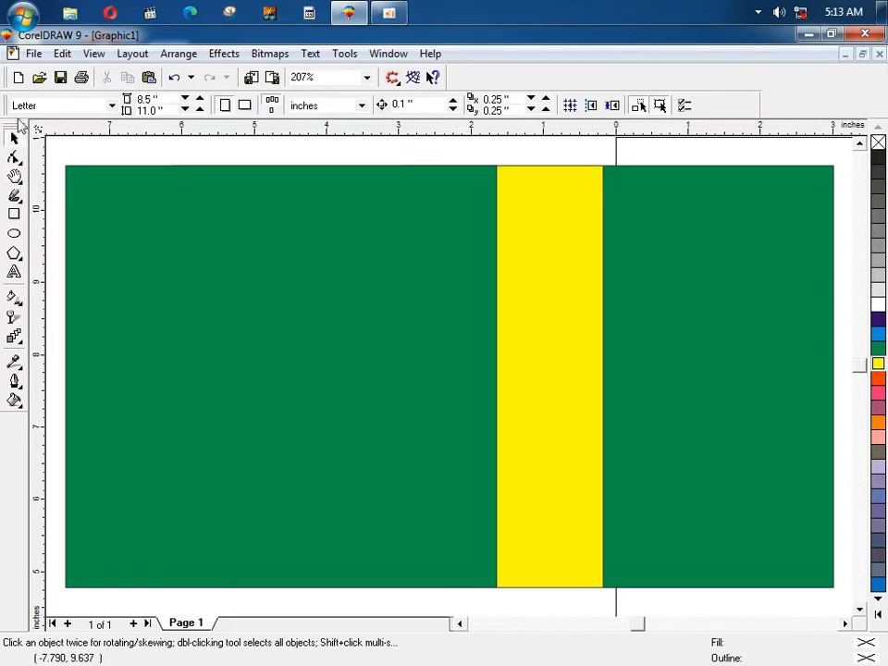
click(94, 54)
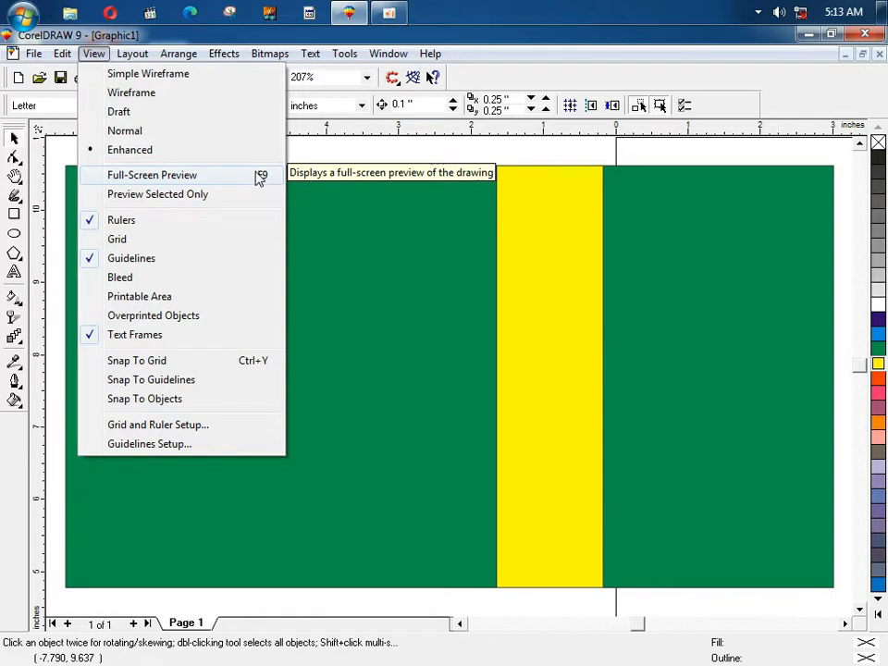
click(339, 163)
key(F9)
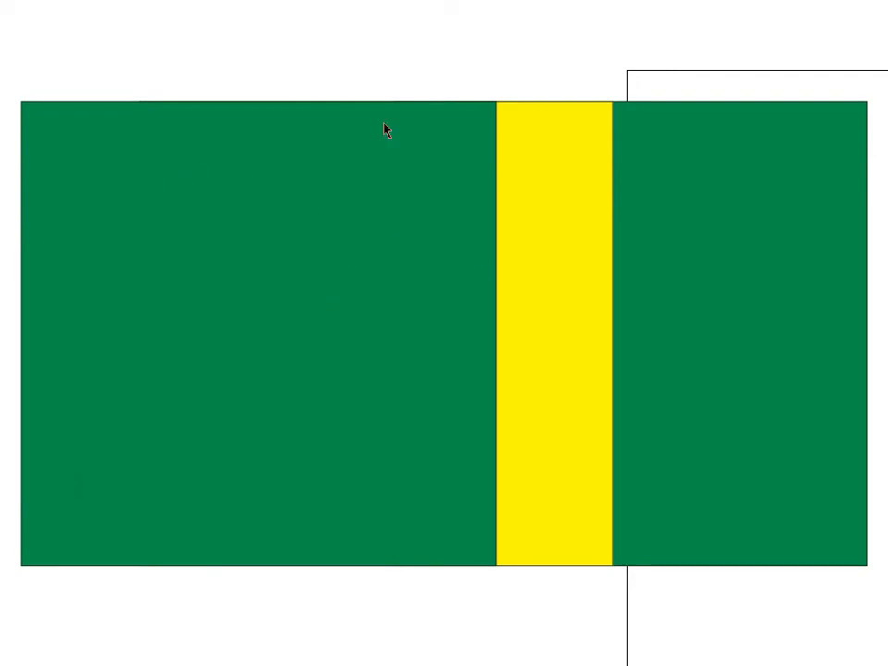
key(Escape)
click(125, 58)
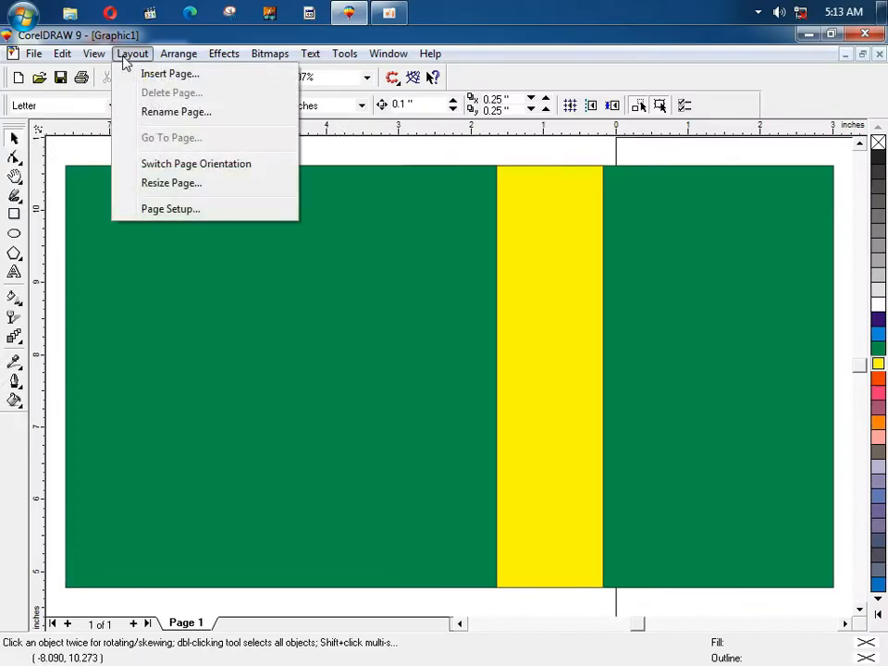
mouse_move(93, 53)
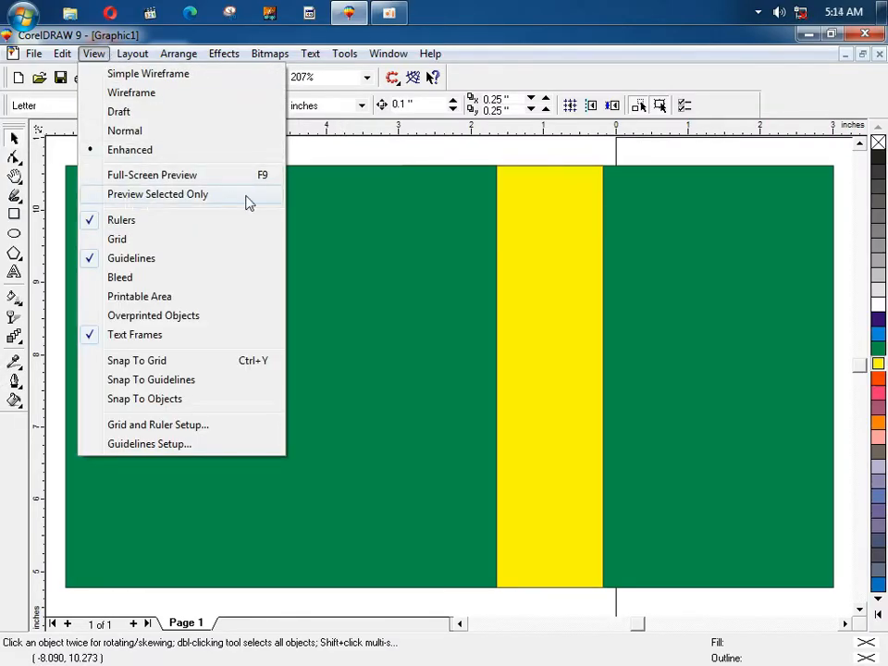
click(341, 167)
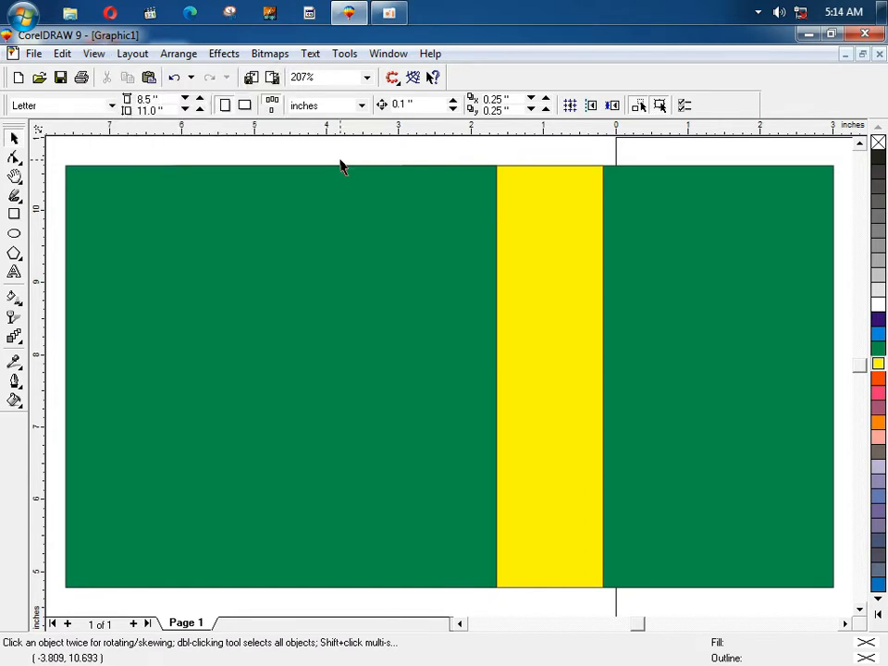
key(F3)
Step: Raise the green square and place shrunken yellow rectangle copies in front of it
click(422, 321)
drag(383, 333, 408, 246)
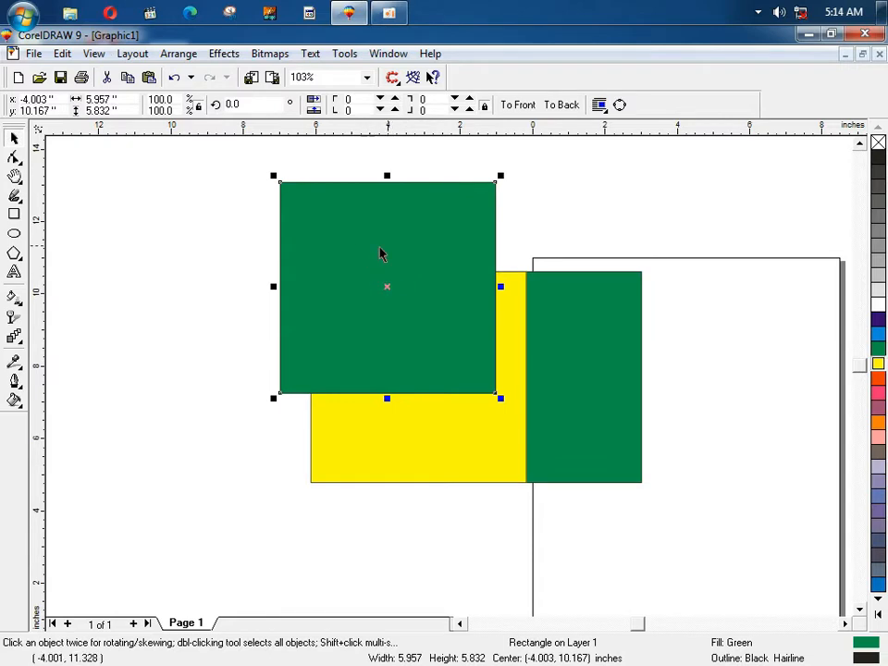
drag(406, 431, 400, 374)
key(shift+Page_Up)
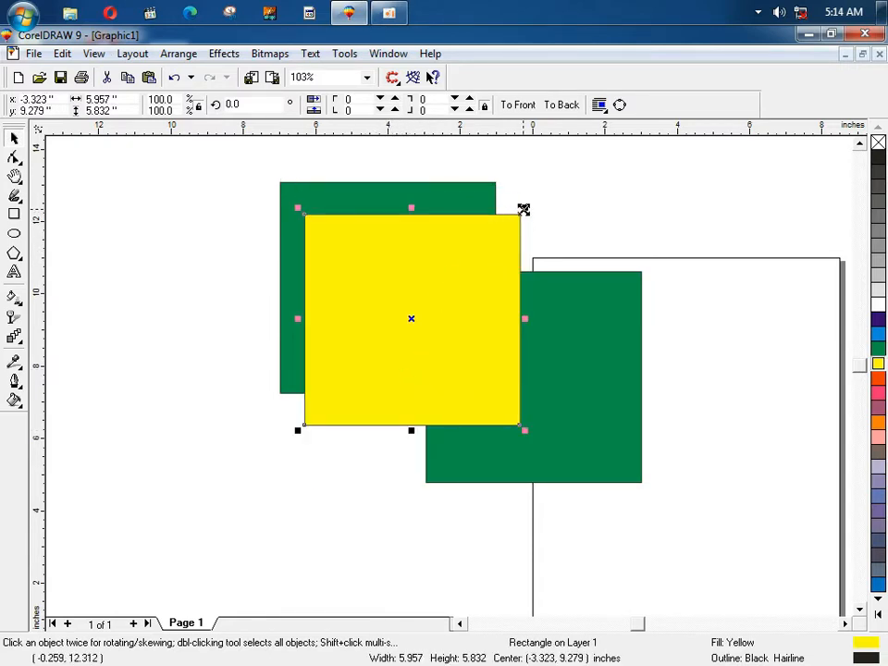
drag(523, 210, 462, 272)
drag(448, 311, 342, 236)
click(467, 236)
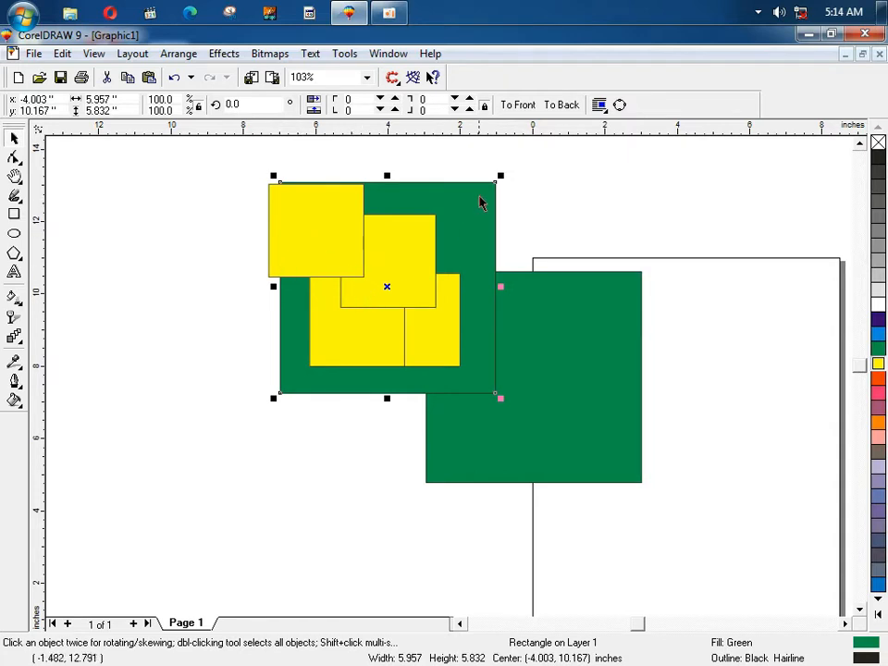
Step: Turn on View > Preview Selected Only for full-screen preview
click(94, 53)
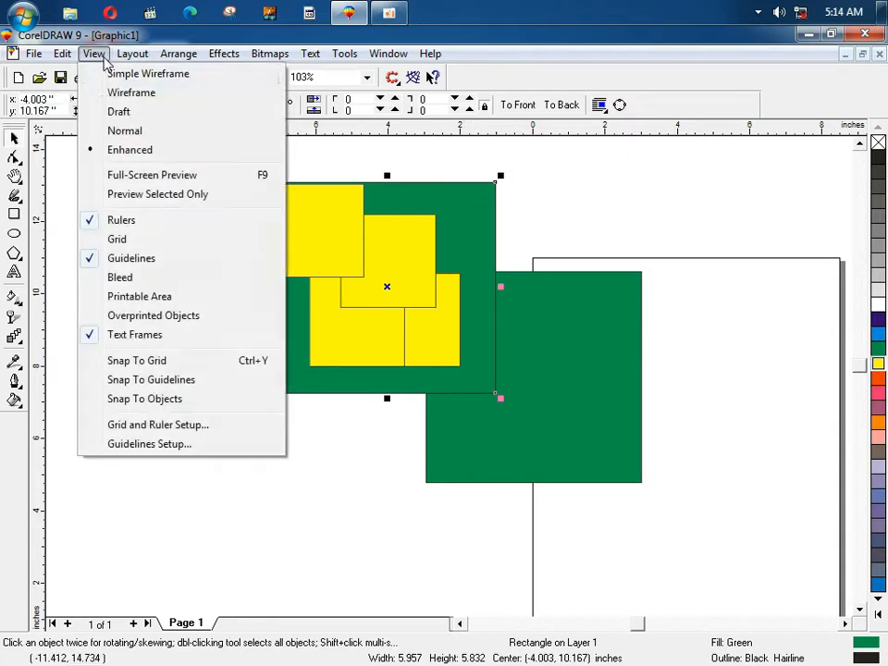
click(146, 197)
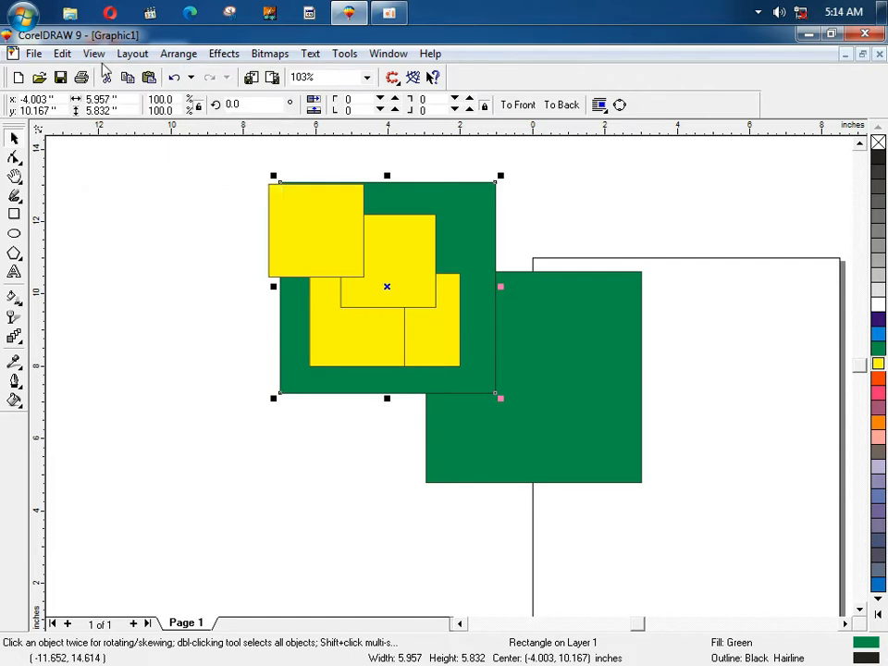
click(93, 53)
click(561, 222)
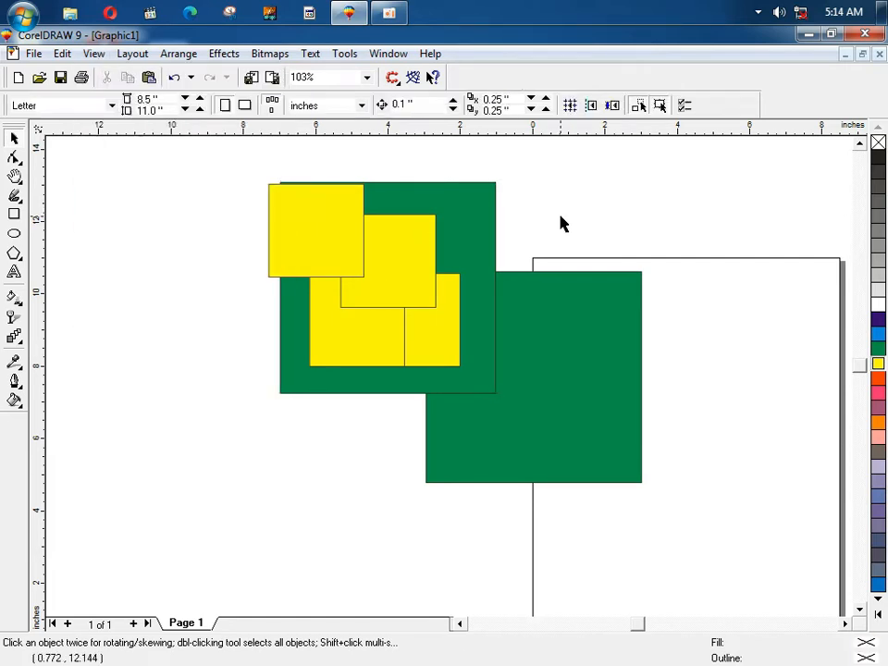
Step: Preview the selected large green square full-screen with F9, twice
click(478, 216)
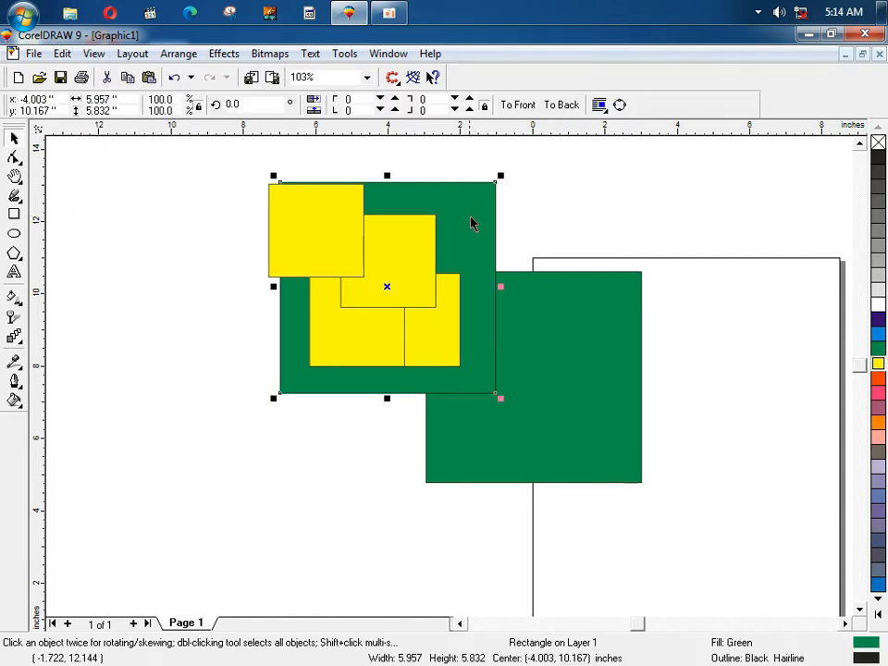
key(F9)
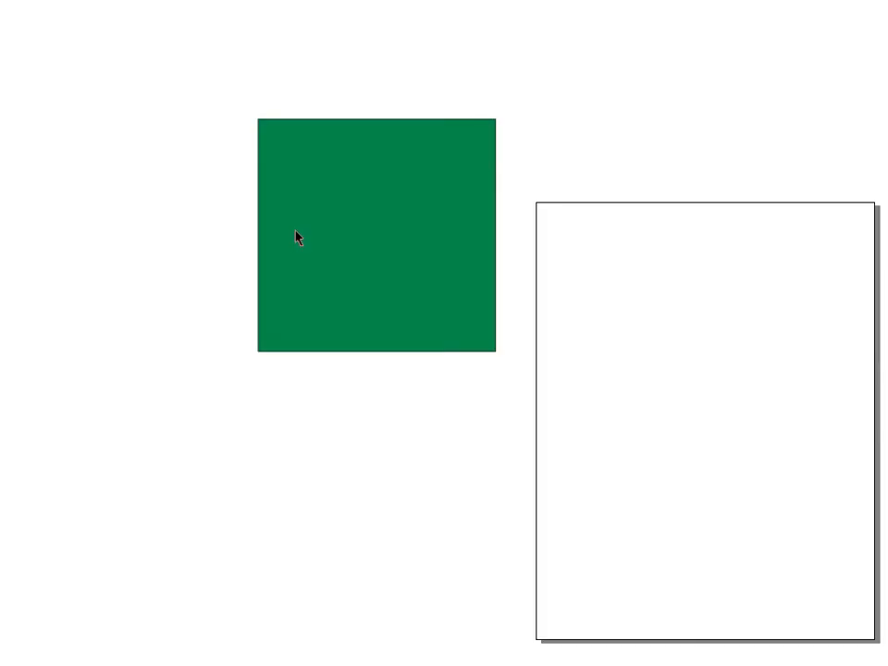
click(583, 204)
key(F9)
click(579, 206)
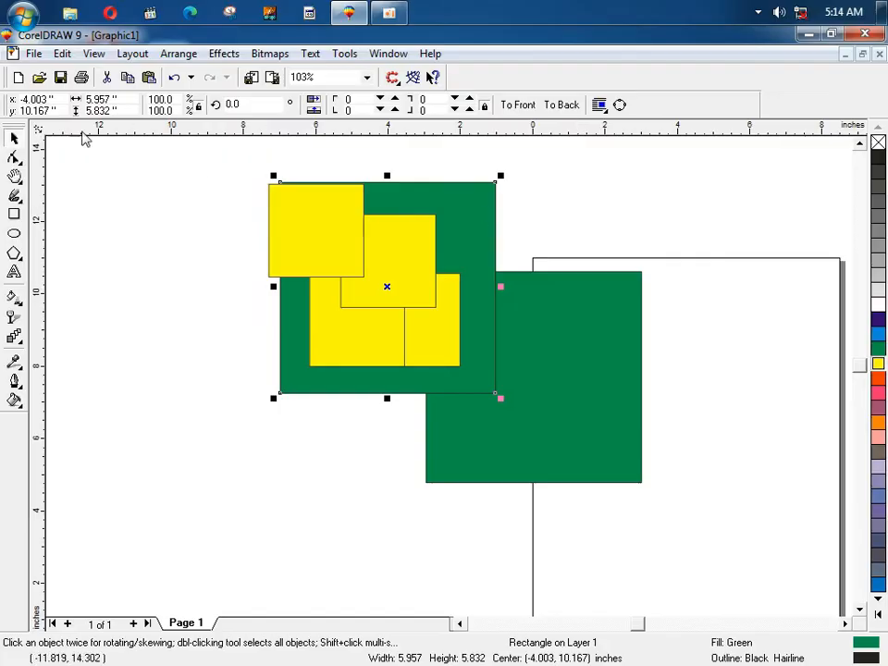
Step: Uncheck View > Preview Selected Only so full-screen preview shows all objects
double_click(84, 43)
click(96, 55)
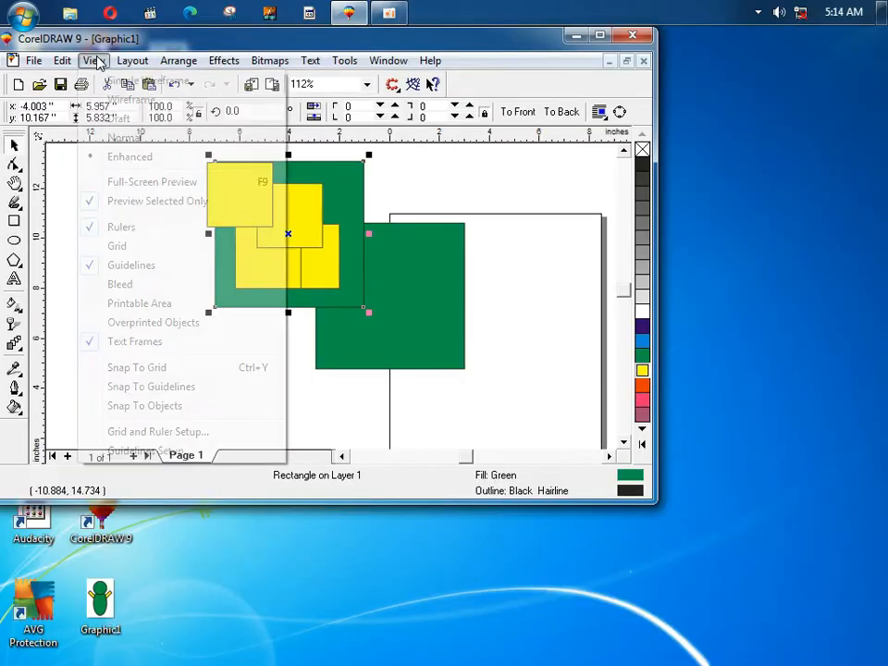
double_click(140, 45)
click(99, 56)
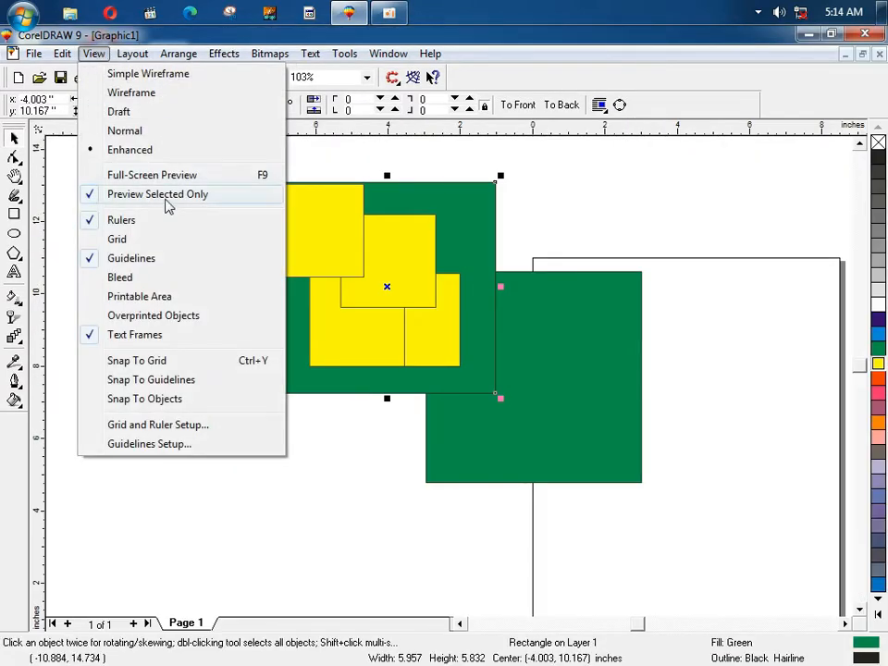
click(115, 194)
click(93, 52)
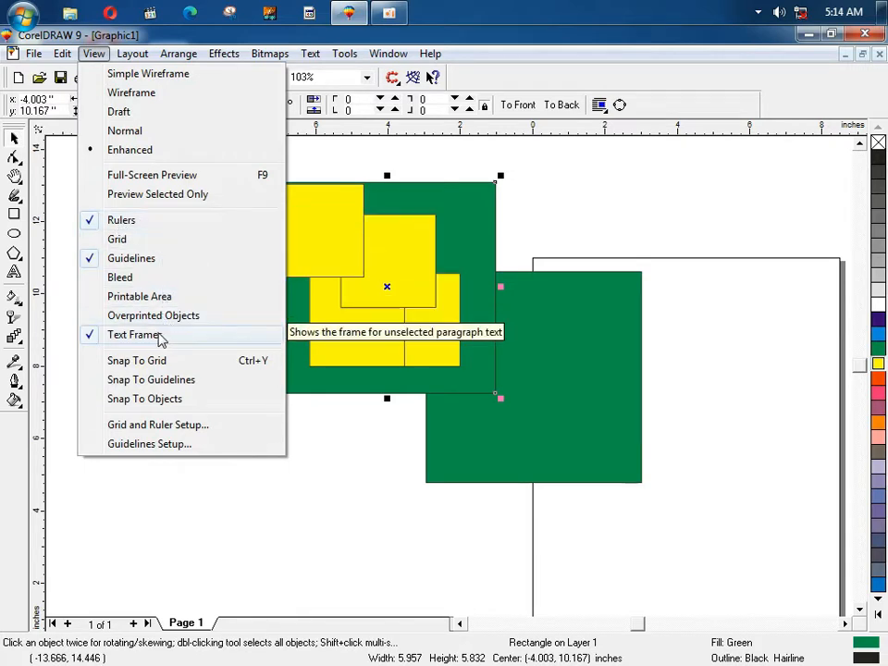
click(58, 141)
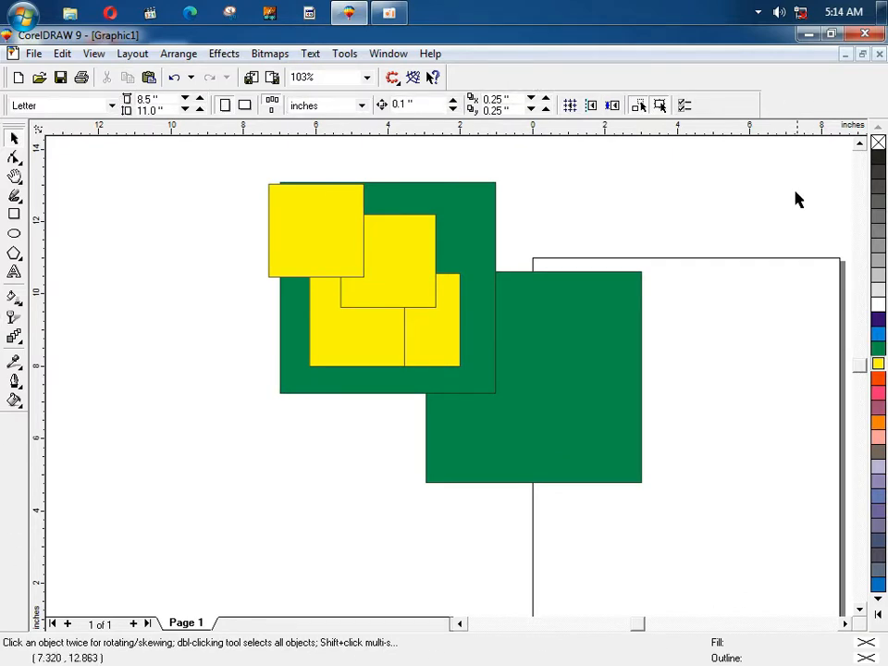
click(93, 53)
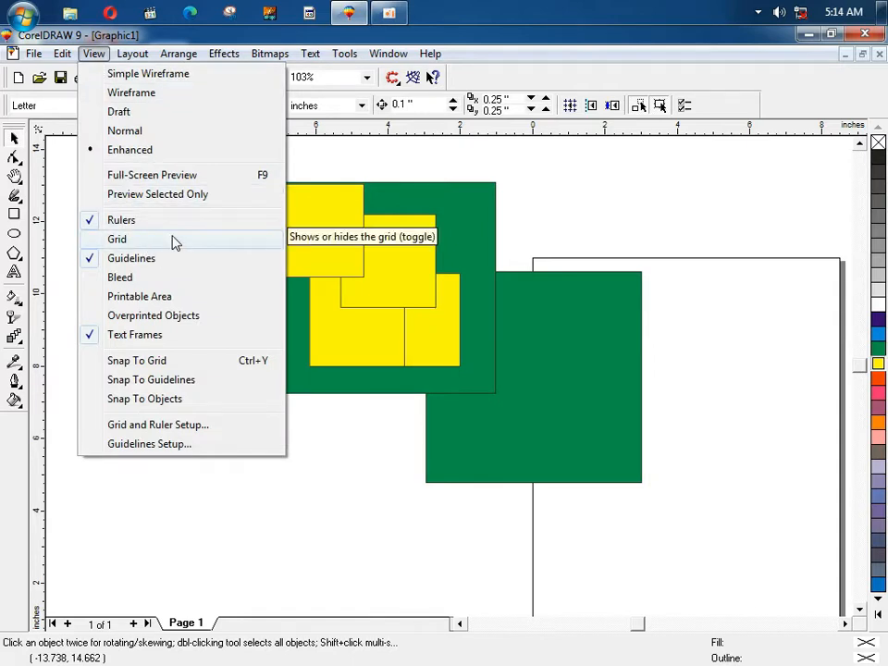
click(106, 224)
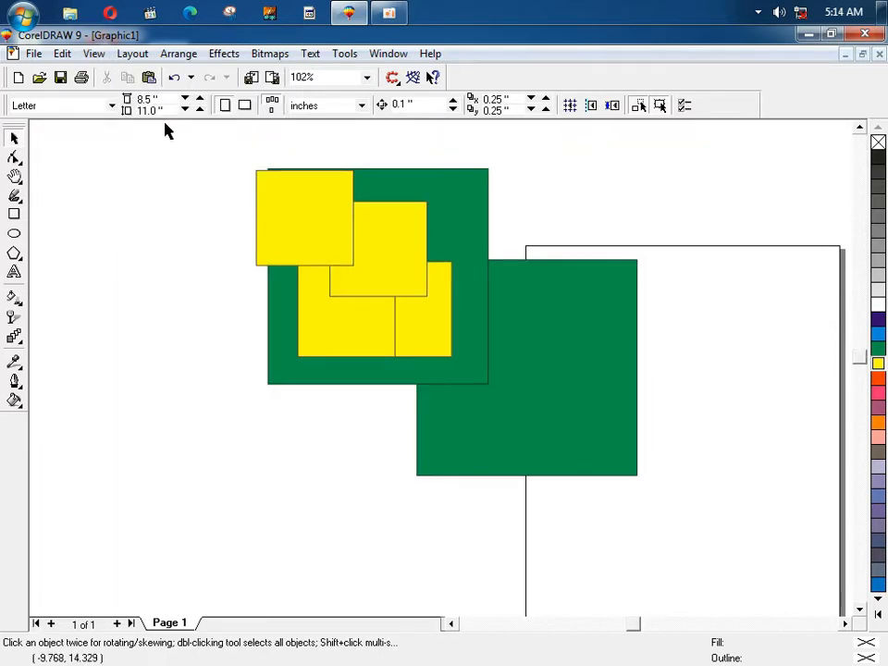
click(93, 54)
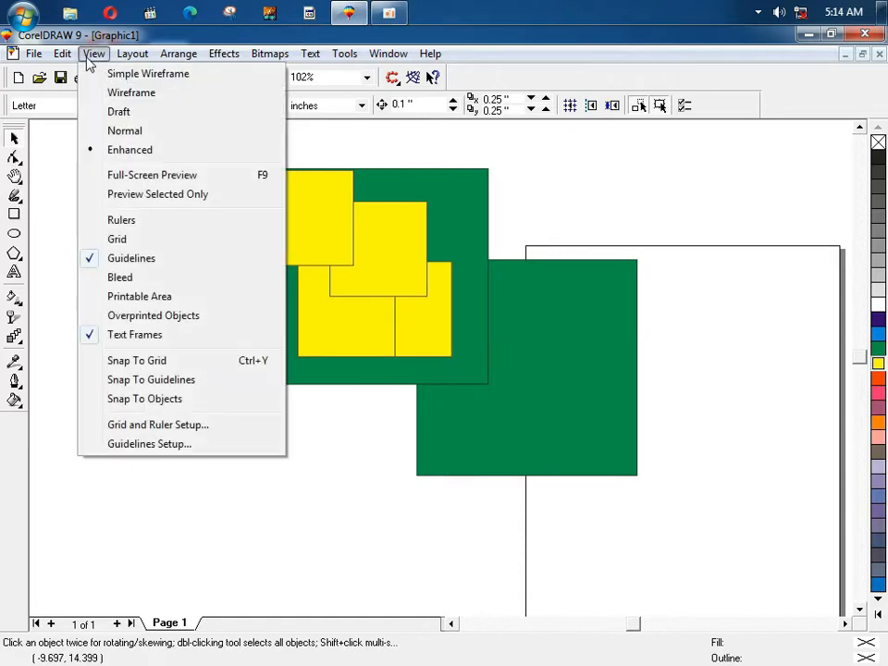
click(160, 225)
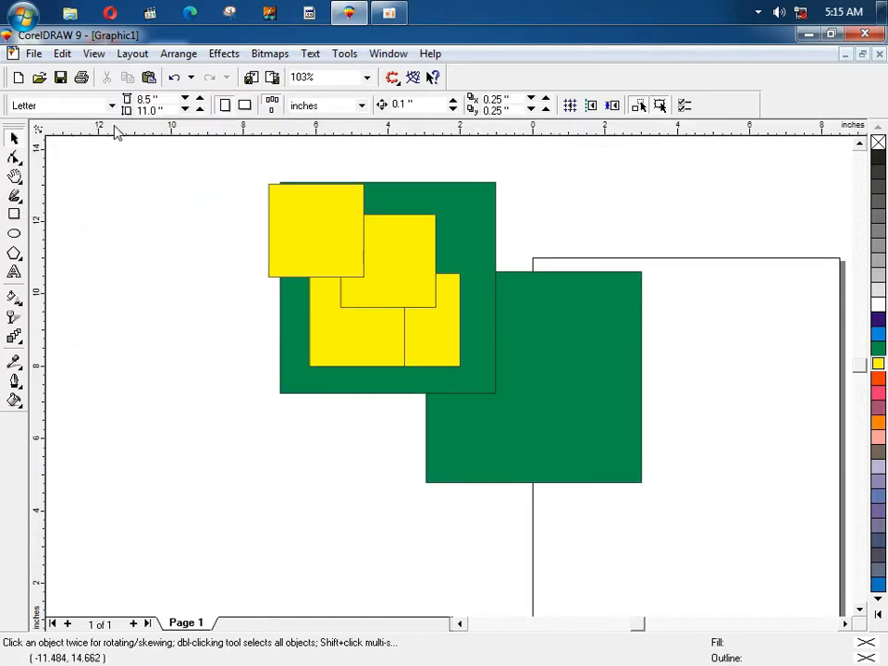
click(94, 53)
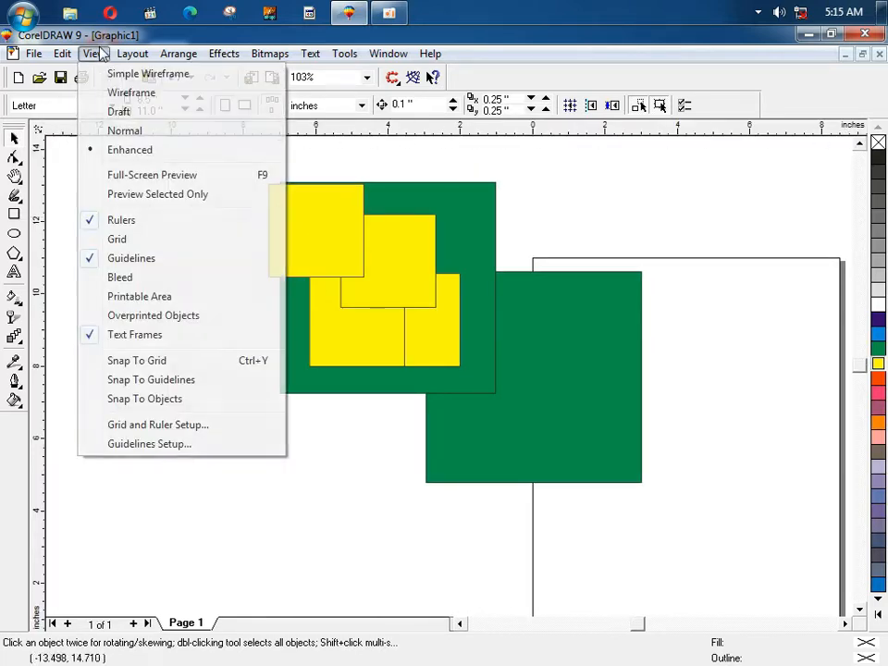
click(562, 197)
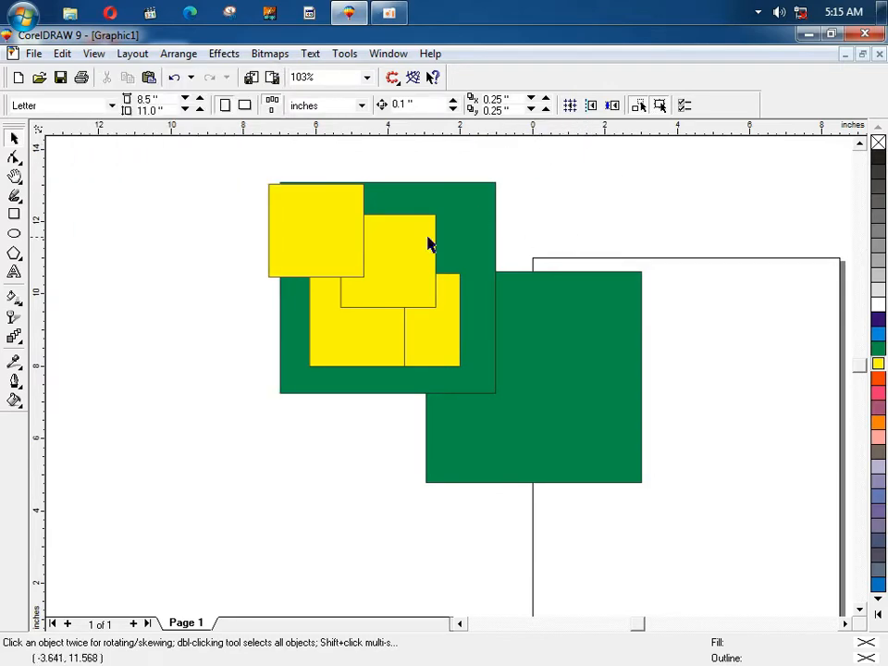
Step: Show the grid and zoom in closely on the green and yellow rectangles
click(100, 56)
click(146, 240)
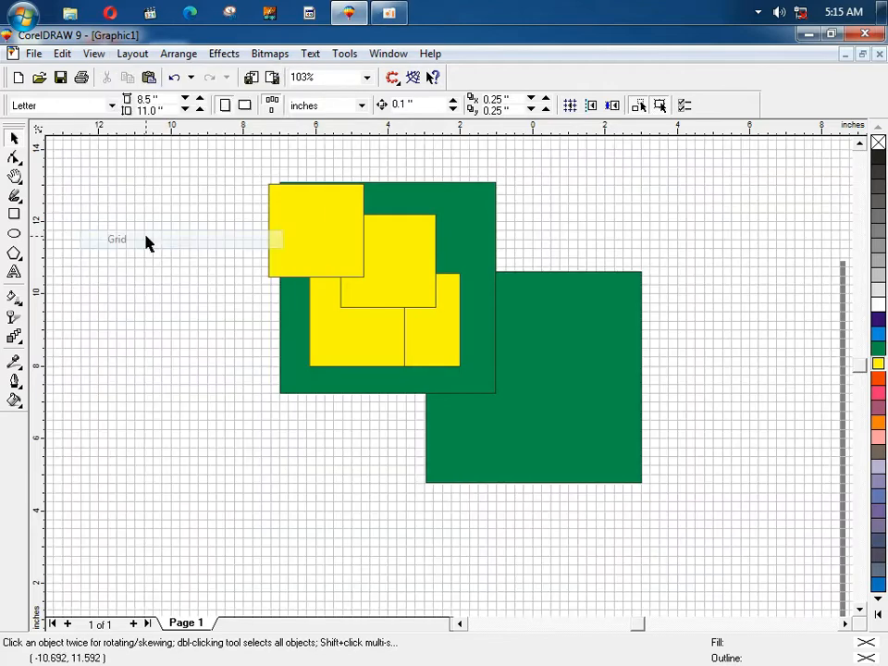
key(F3)
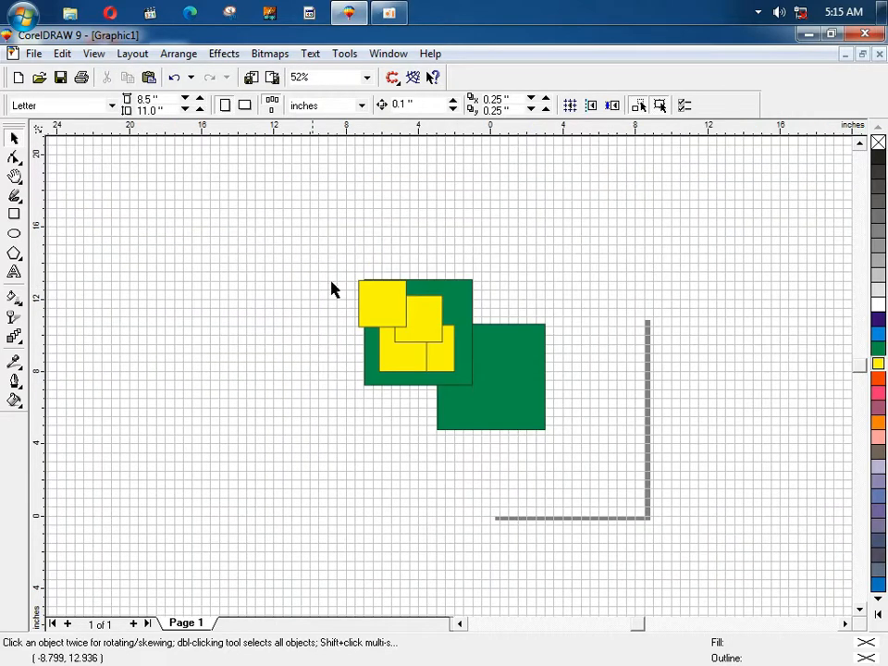
key(F2)
drag(319, 273, 586, 432)
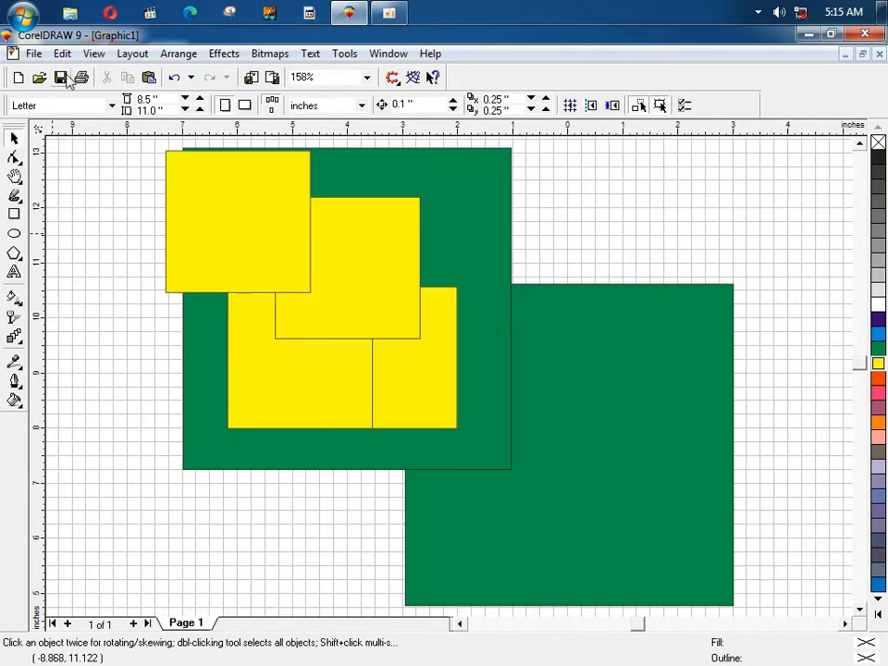
Step: Hide the grid again and select the top-left yellow rectangle
click(94, 53)
click(124, 240)
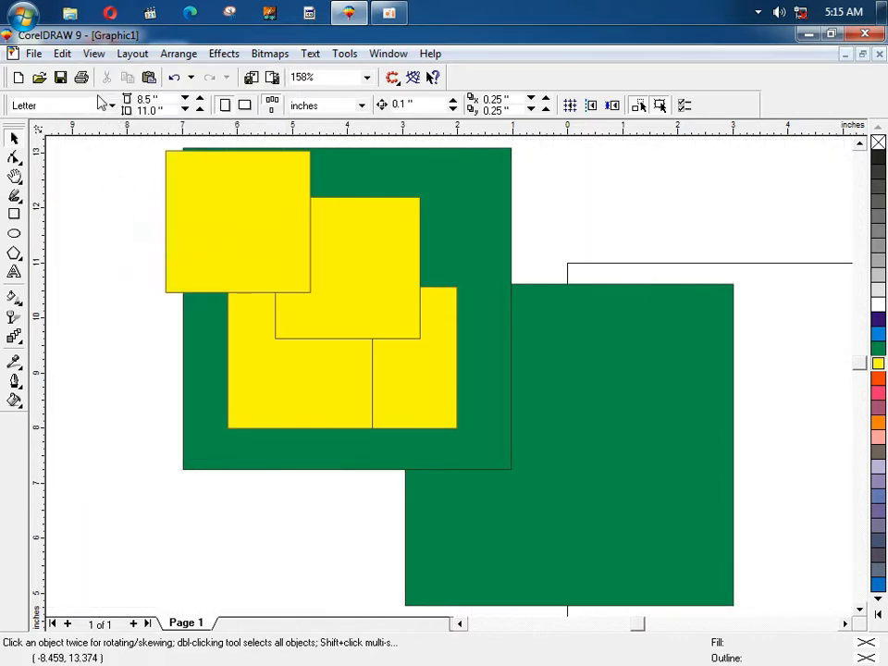
click(96, 53)
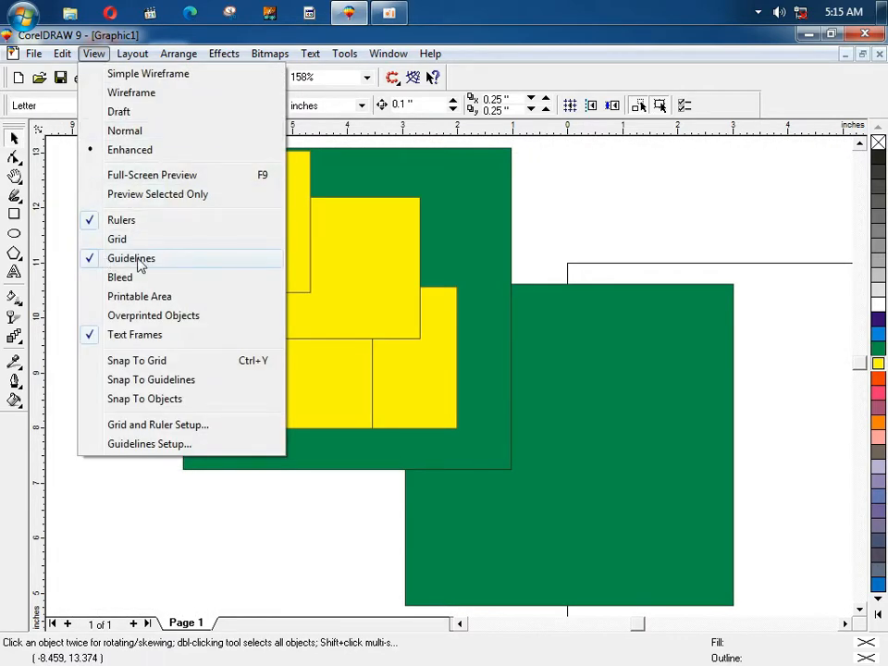
click(157, 484)
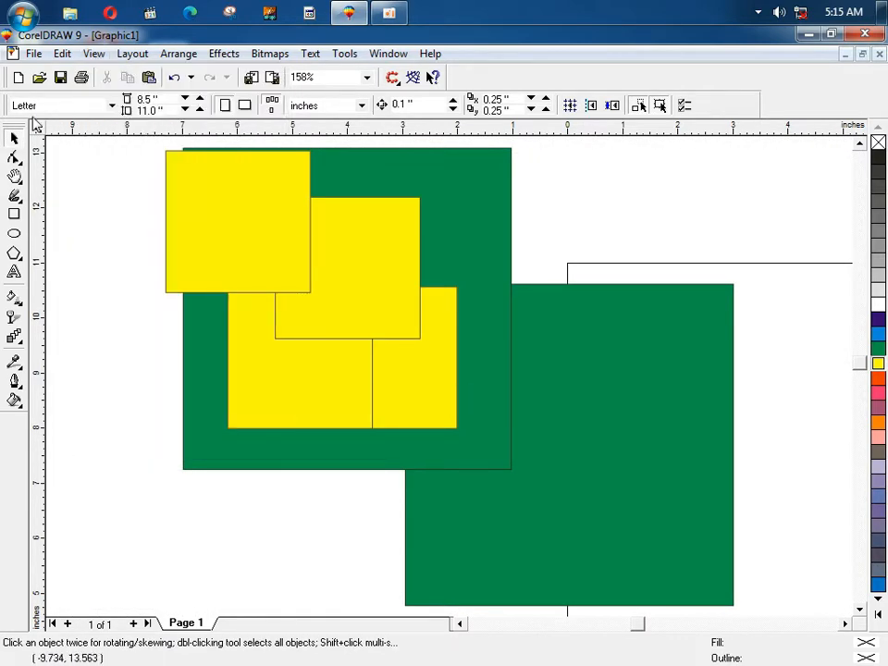
click(184, 221)
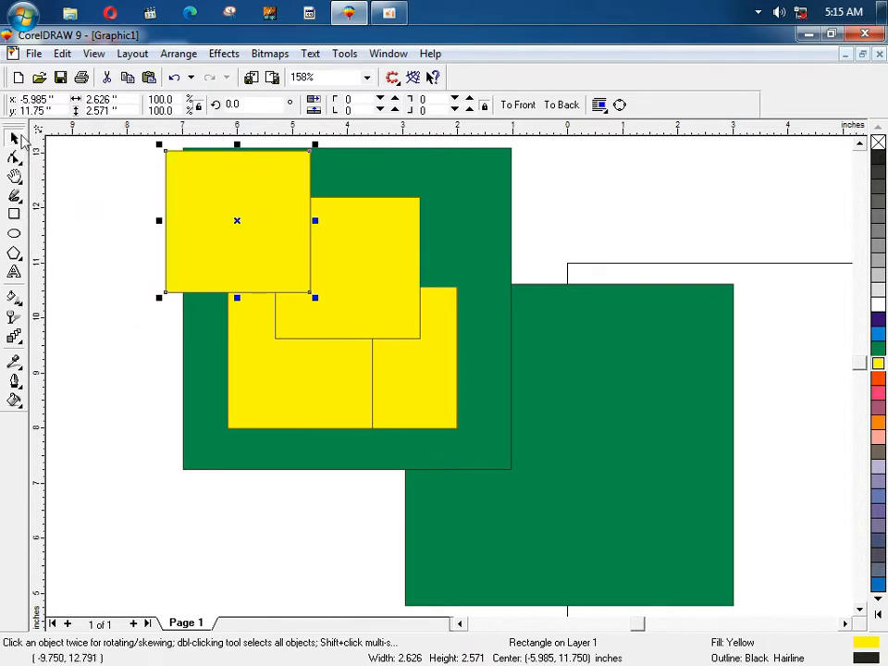
Step: Move the top-left yellow rectangle down over the other yellow shapes and select the remaining square
drag(173, 218, 239, 278)
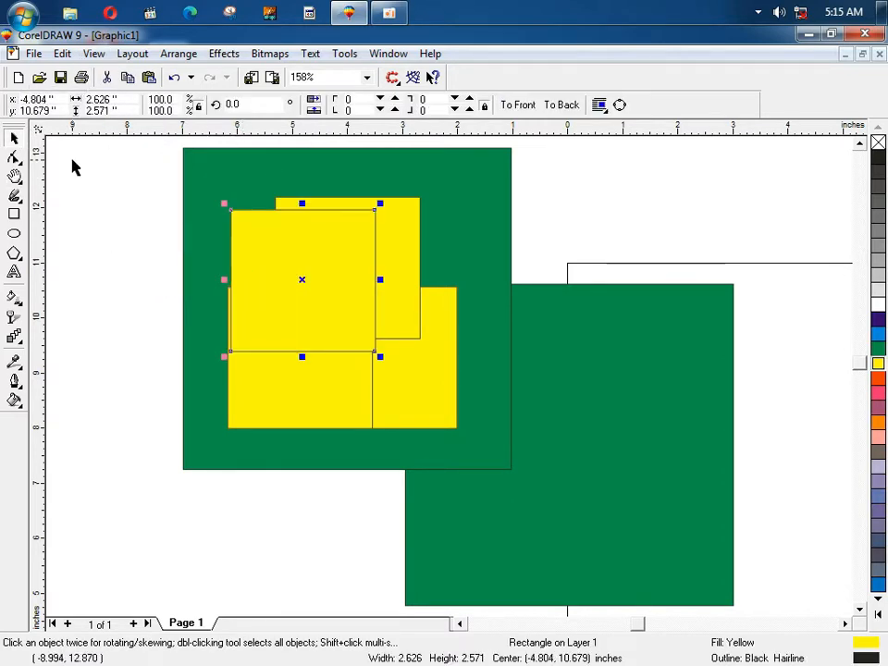
click(99, 258)
click(305, 268)
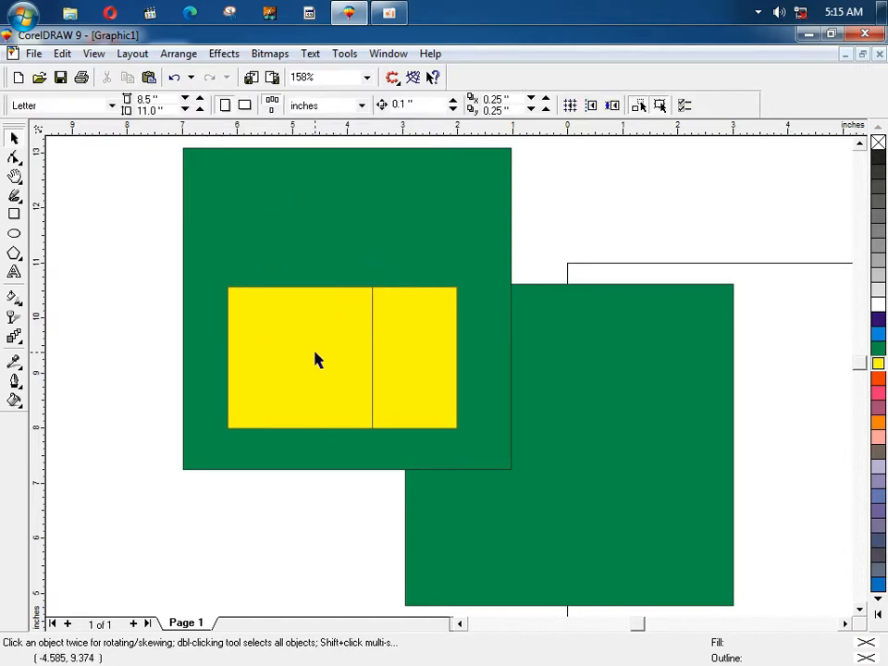
click(408, 355)
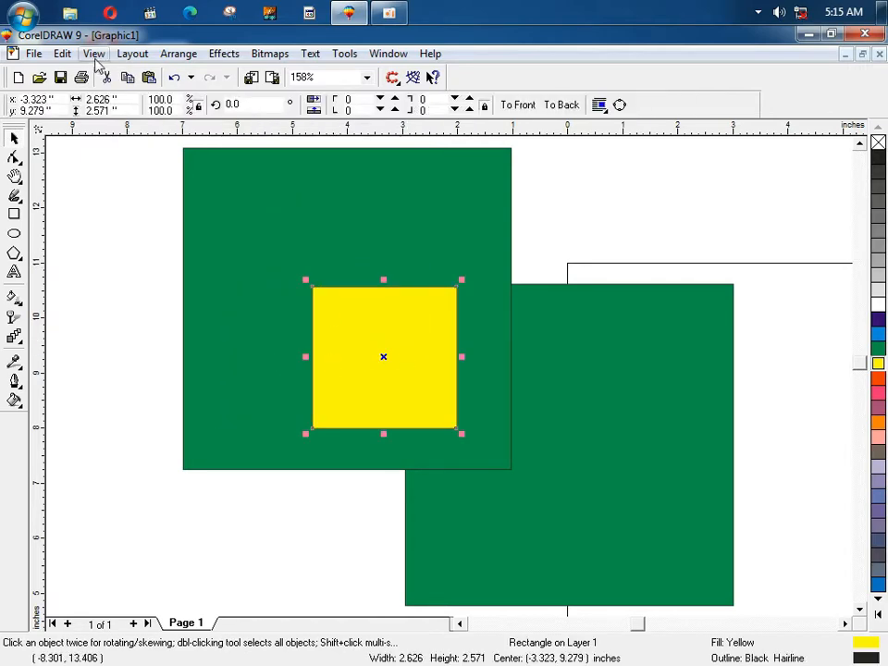
Step: Turn the guidelines off and back on in the View menu
click(94, 54)
click(123, 260)
click(94, 53)
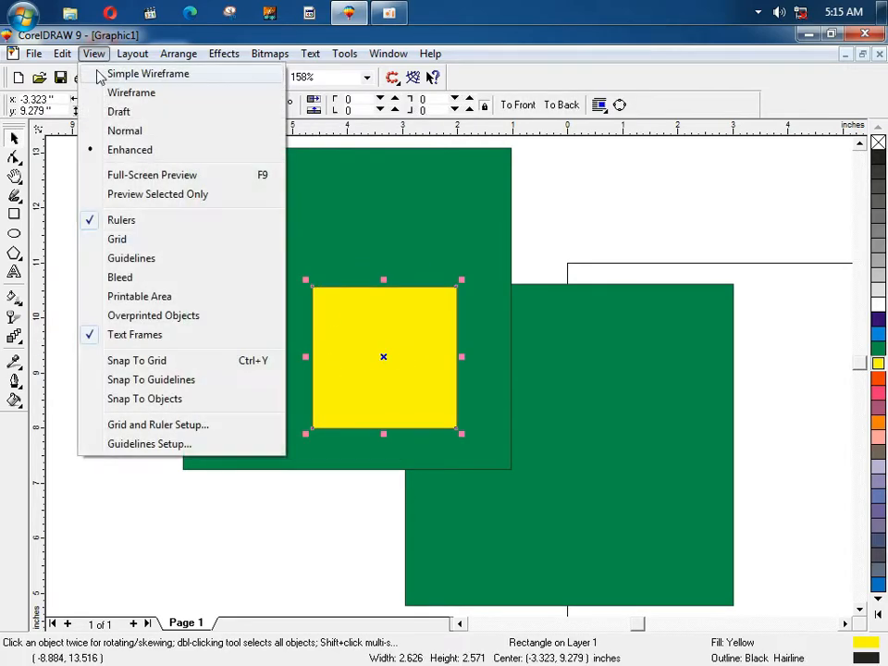
click(120, 259)
click(94, 53)
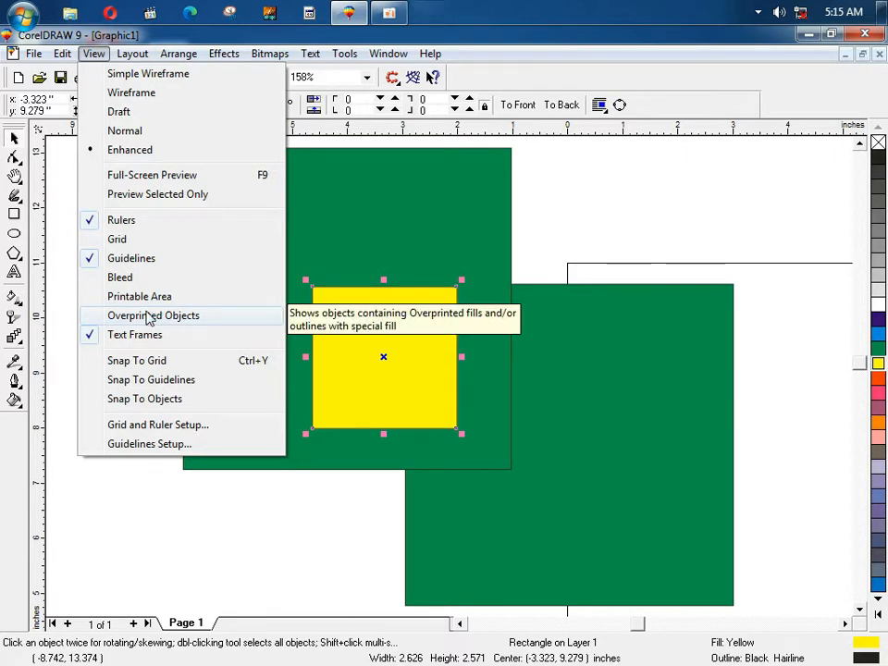
Step: Open and close the Help window, then fit all shapes into view
click(438, 11)
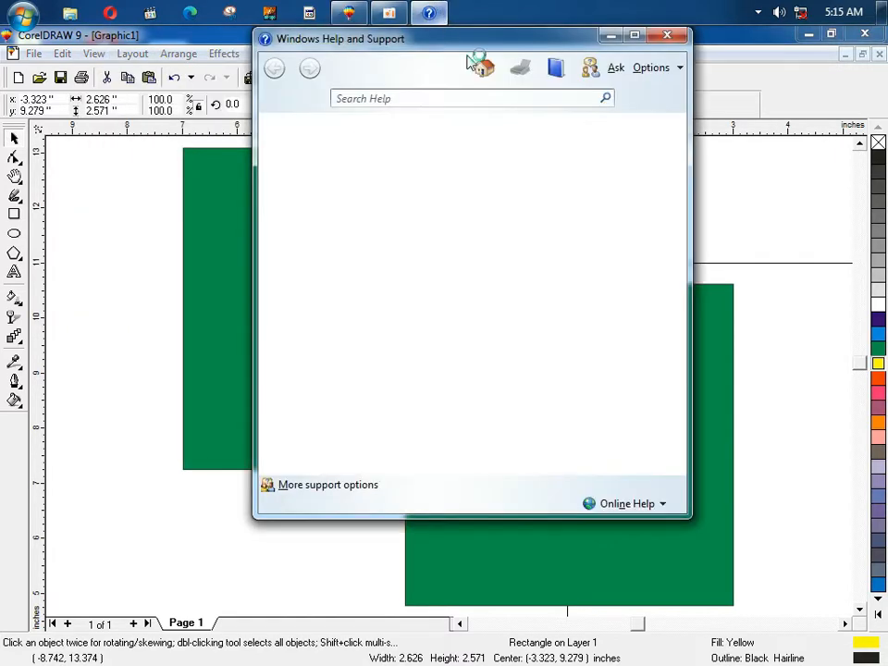
click(668, 38)
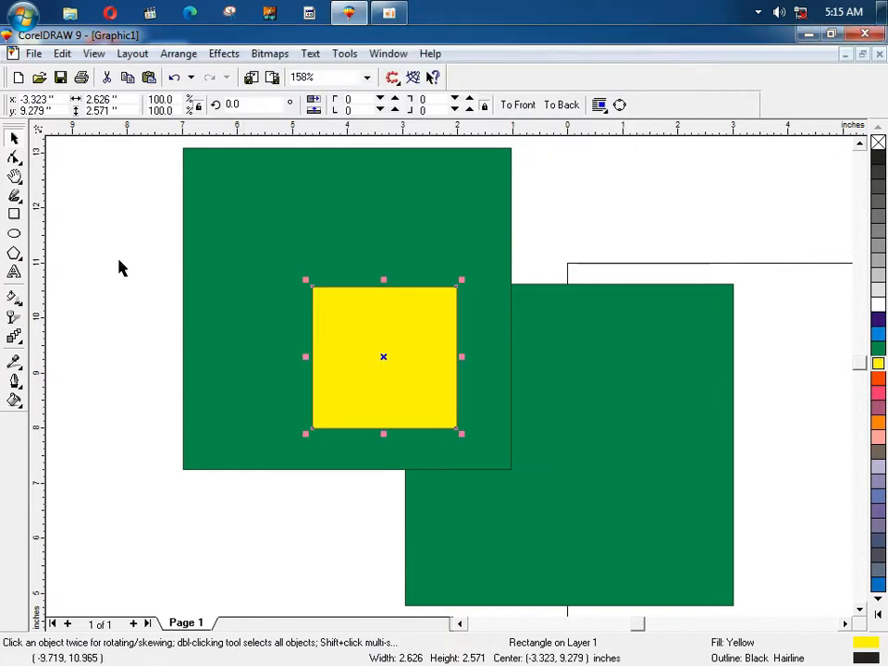
key(F4)
Step: Marquee-select the three rectangles and delete them
key(F3)
click(194, 227)
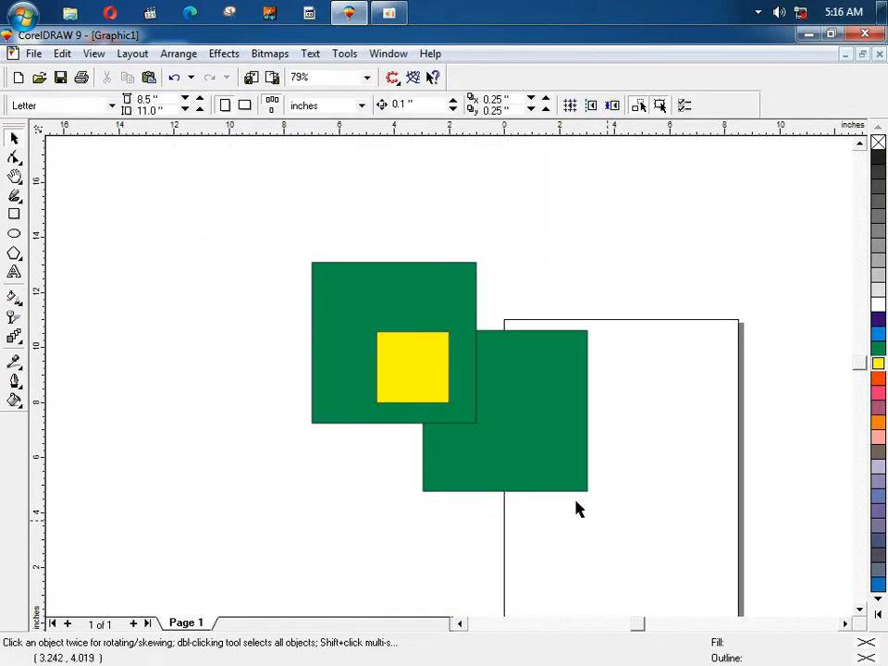
drag(575, 508, 655, 569)
key(Delete)
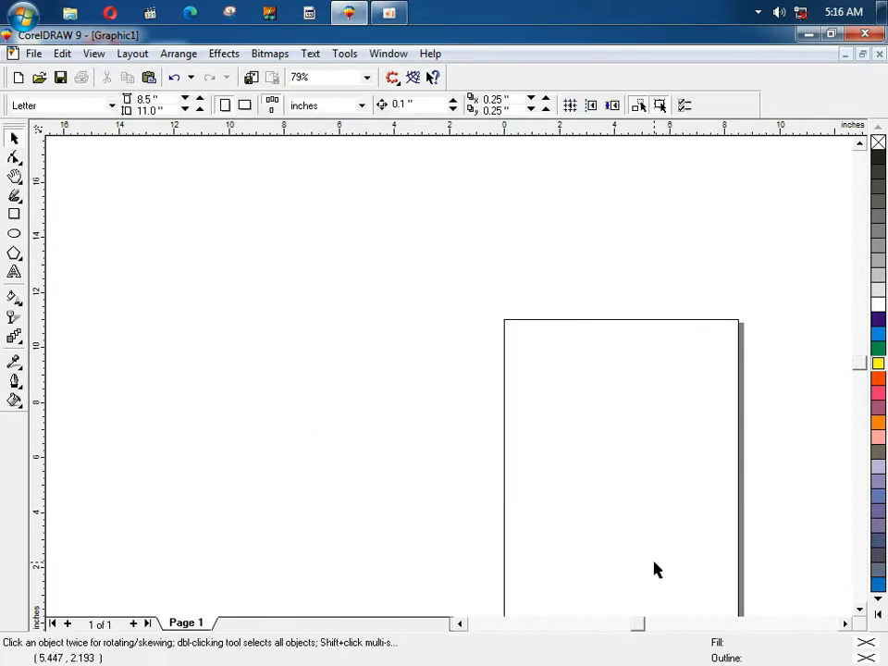
Step: Pan the view to bring the empty page toward the centre
click(92, 53)
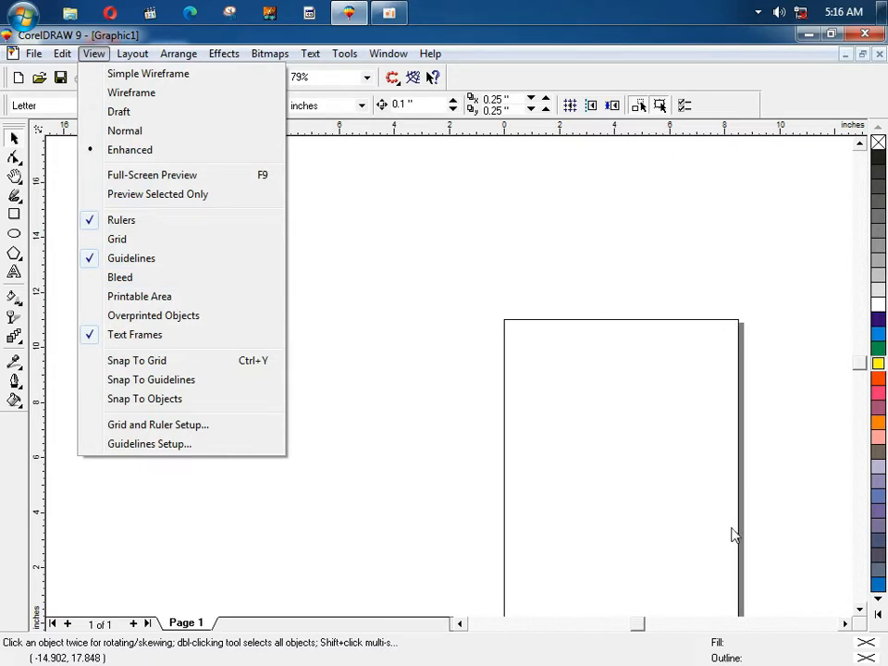
click(720, 498)
scroll(720, 498, down, 1)
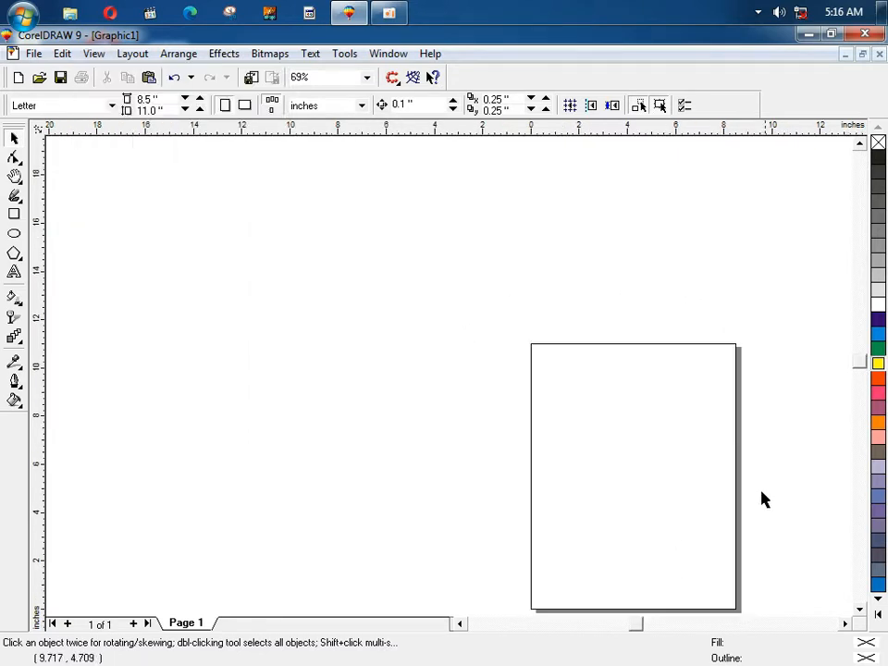
key(h)
drag(571, 468, 385, 357)
key(space)
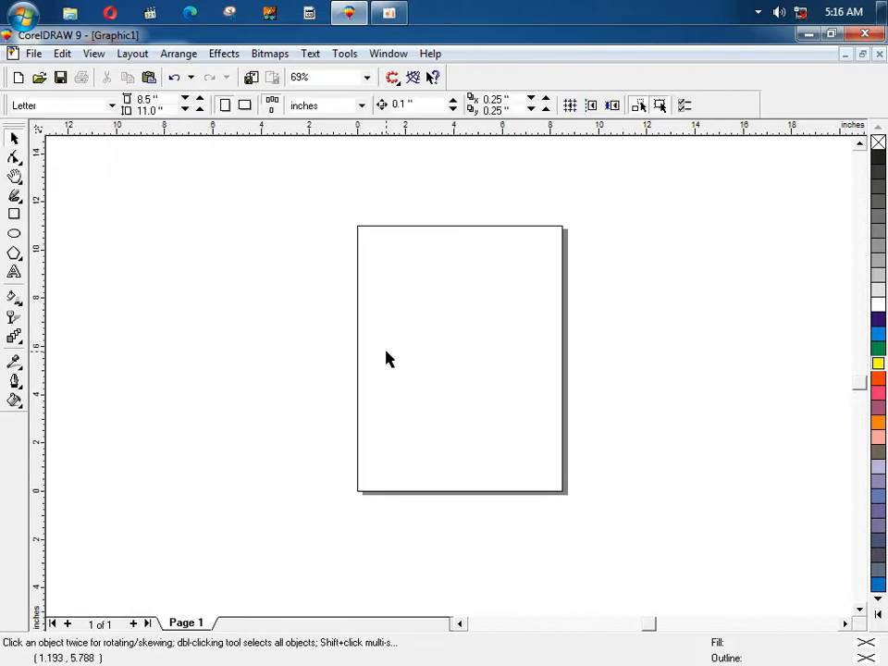
Step: Show the bleed border around the page, then hide it again
click(93, 52)
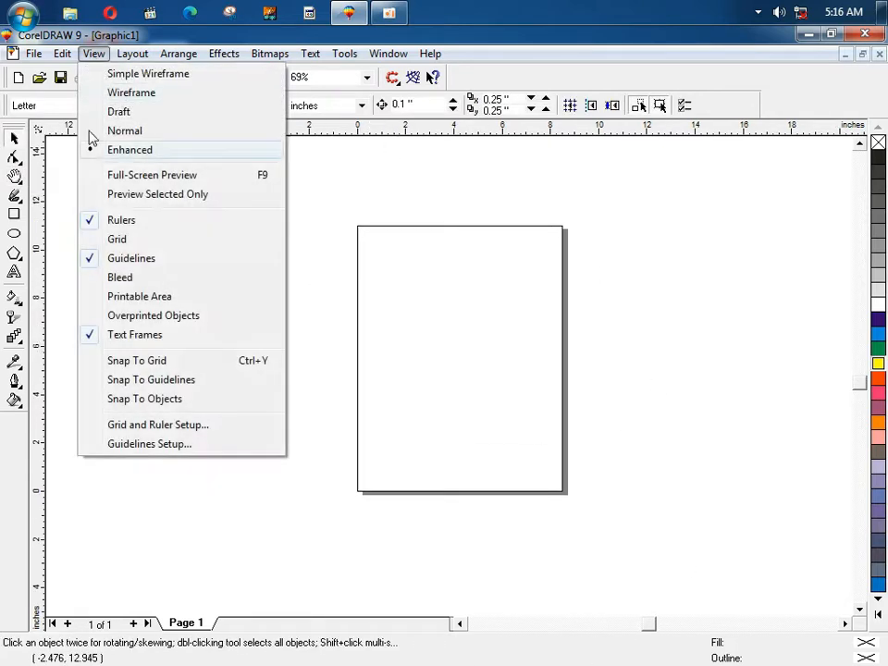
click(119, 279)
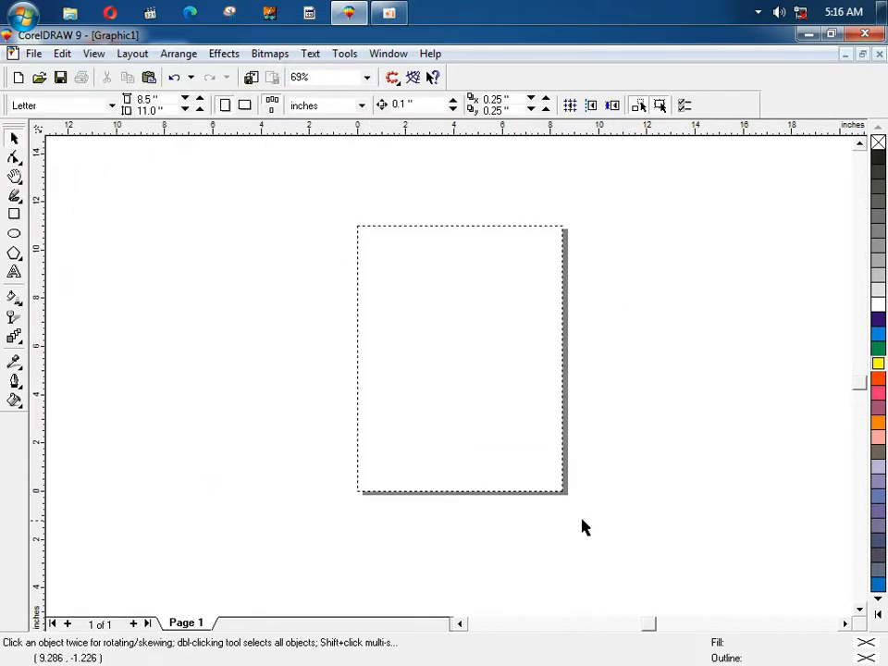
click(93, 53)
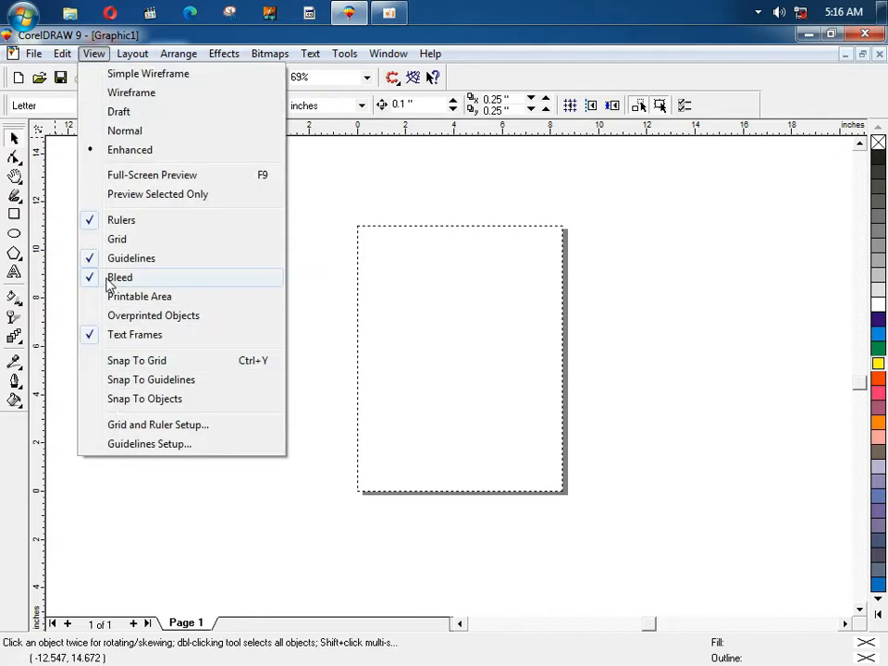
click(113, 277)
Step: Toggle the printable area border and overprinted objects display on, then off
click(93, 53)
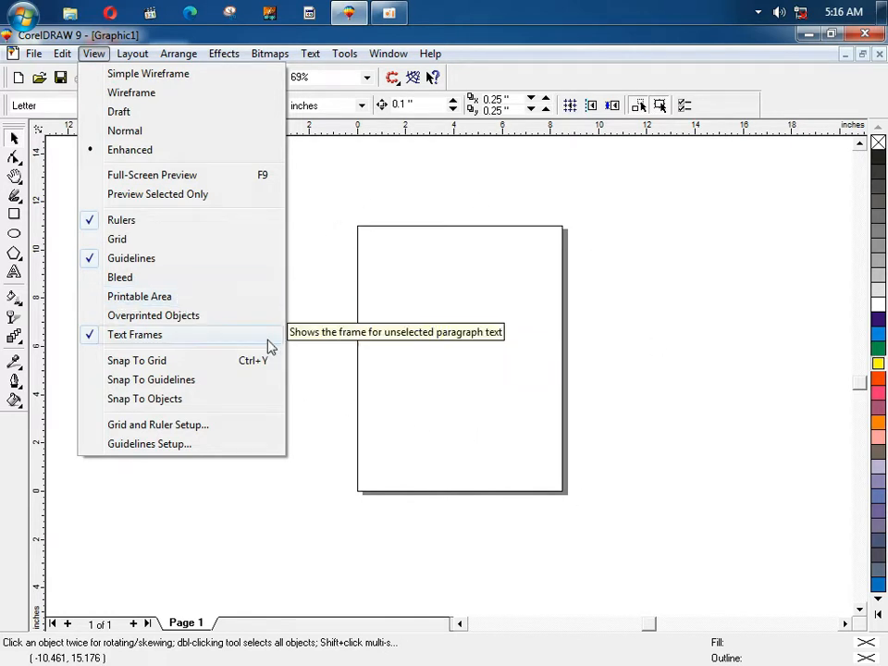
click(198, 298)
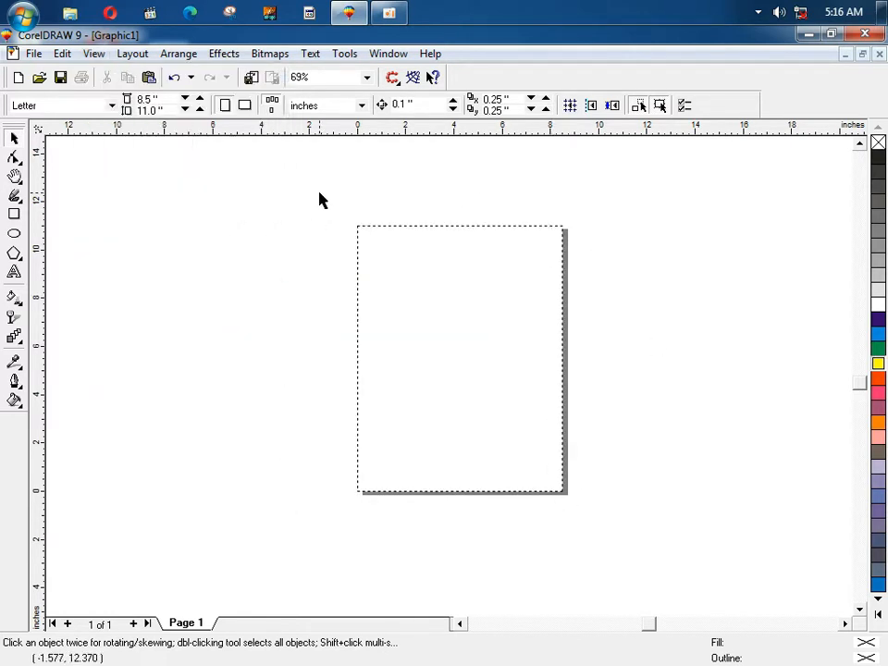
key(h)
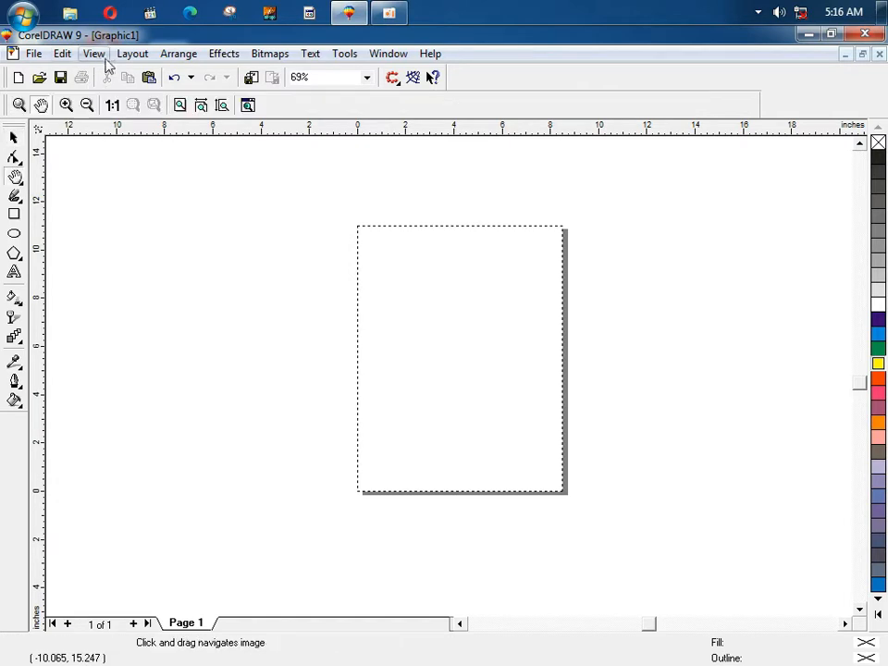
click(93, 53)
click(130, 315)
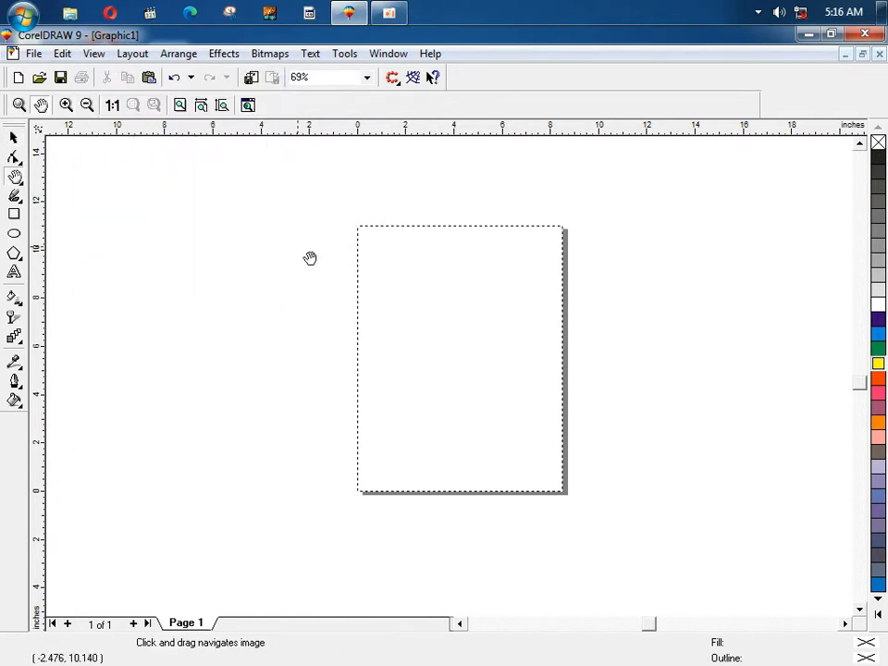
click(94, 53)
click(117, 316)
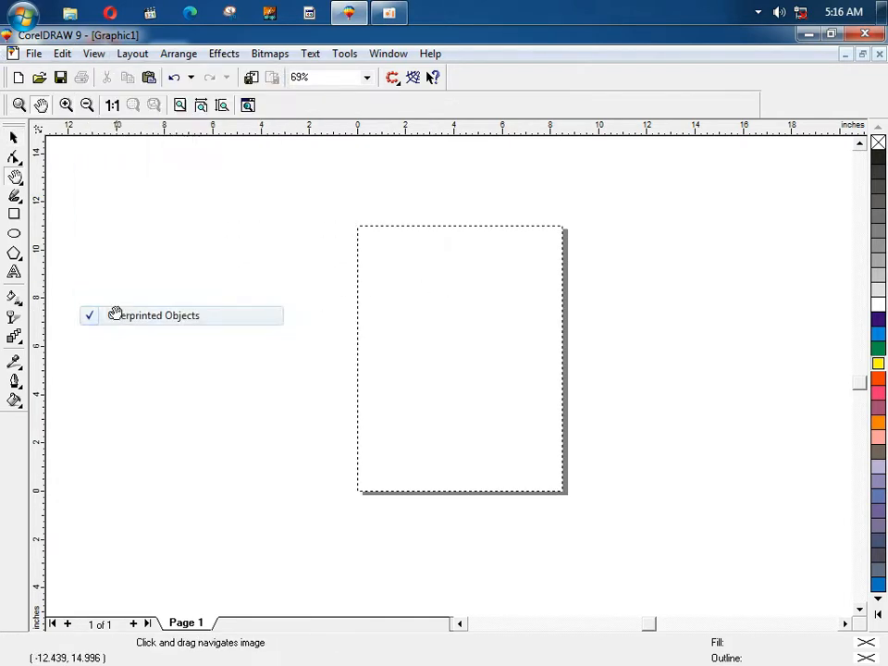
click(95, 55)
click(114, 298)
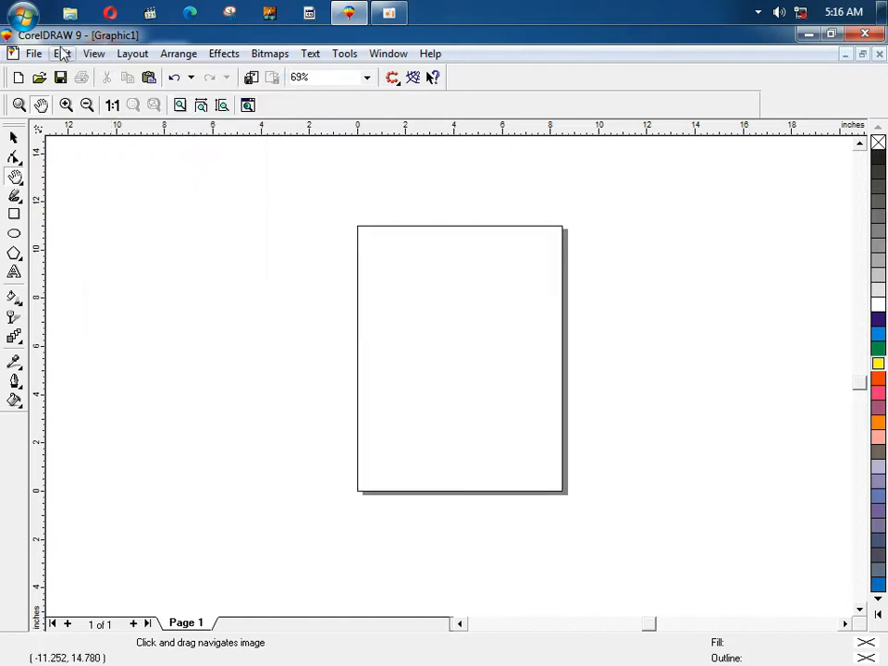
click(94, 52)
Step: Add a name as artistic text beside the page and scale it to about double size
click(146, 335)
key(F8)
click(170, 270)
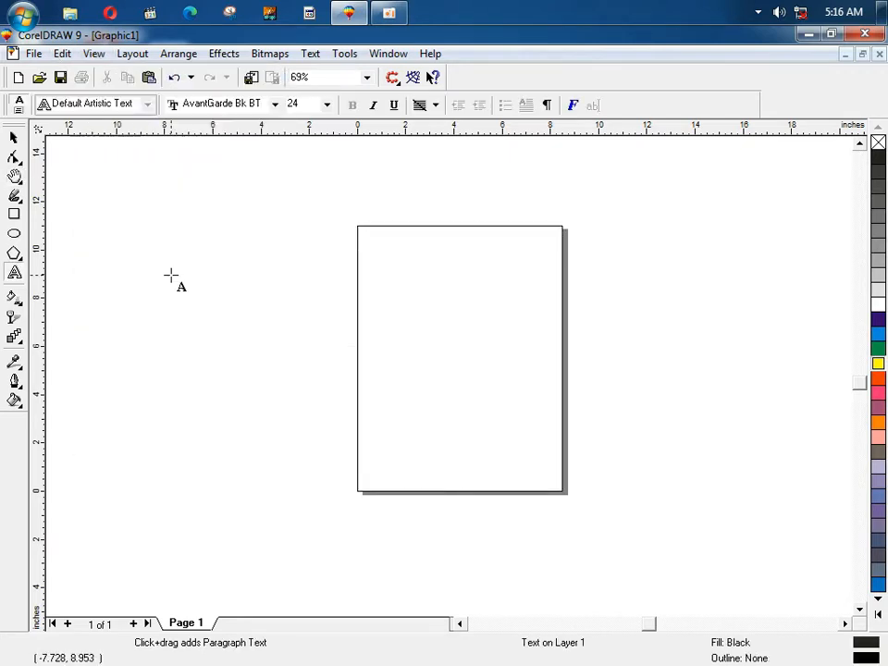
text(Ahmt)
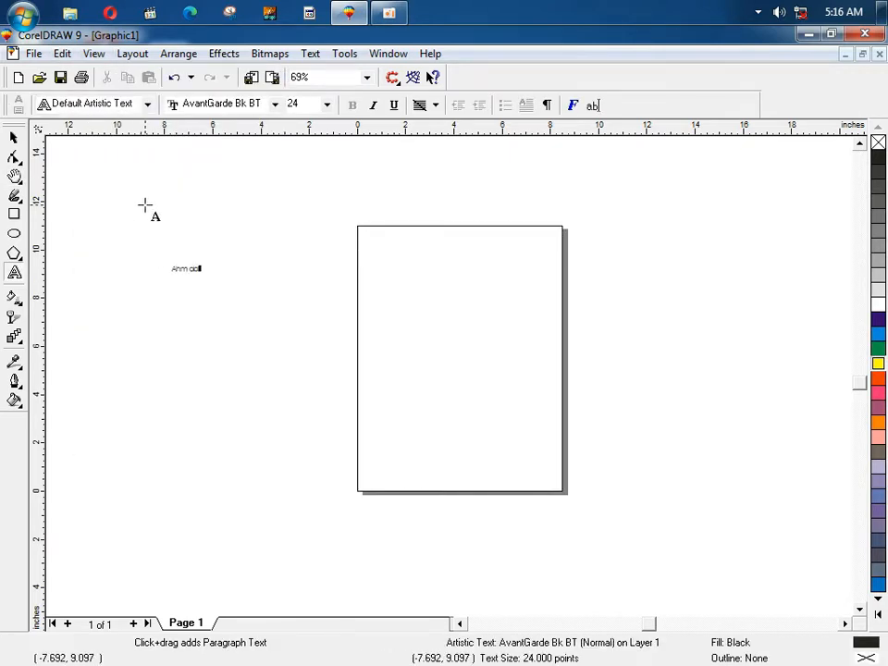
click(14, 139)
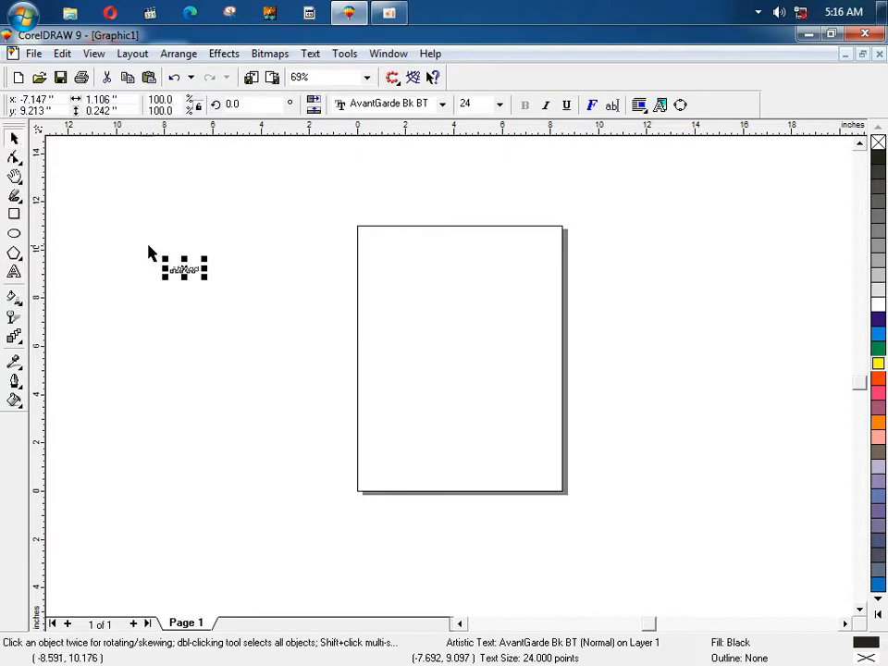
drag(206, 258, 315, 236)
Step: Turn on the text frames display in the View menu
click(94, 53)
click(151, 337)
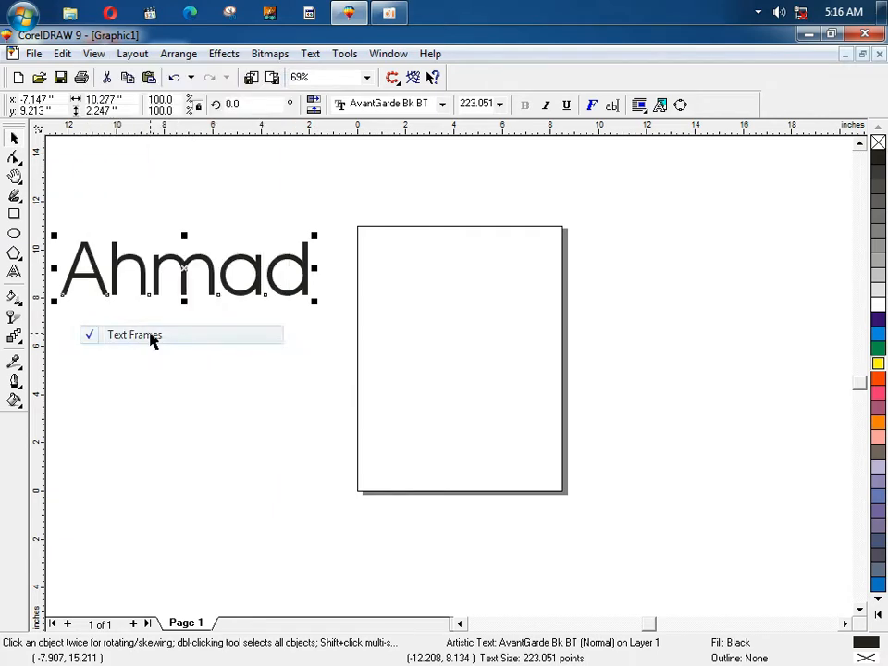
click(93, 53)
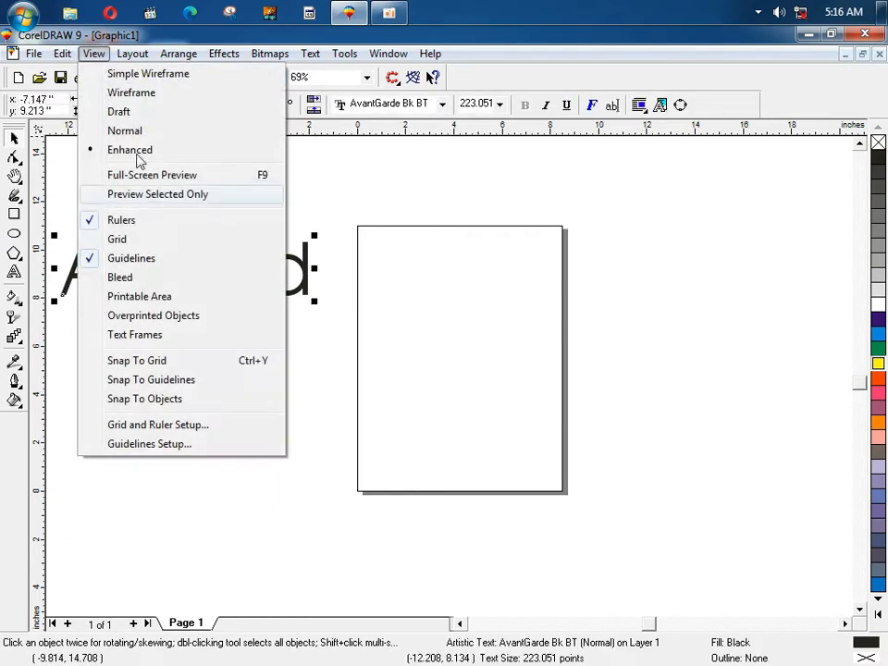
click(151, 337)
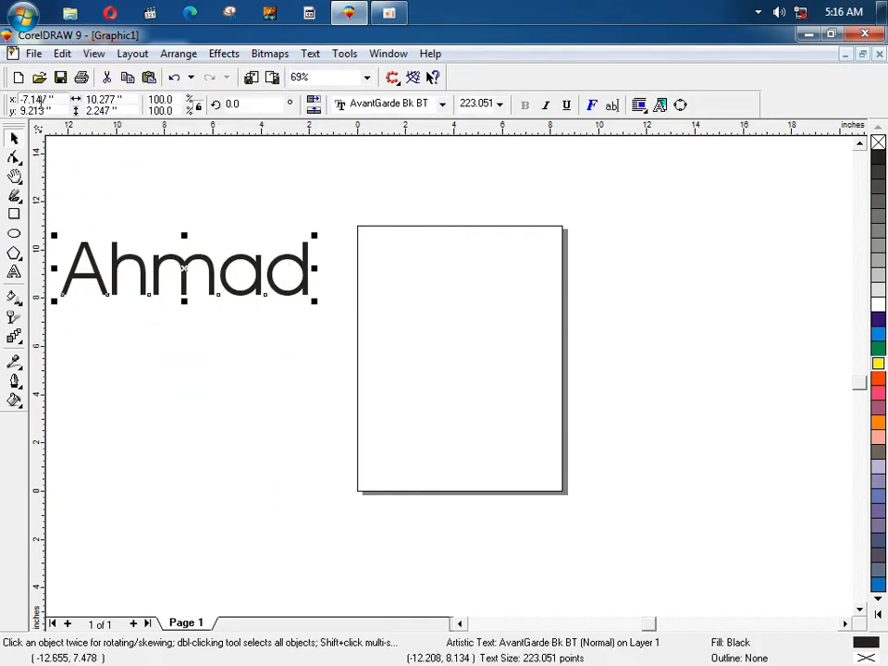
click(93, 53)
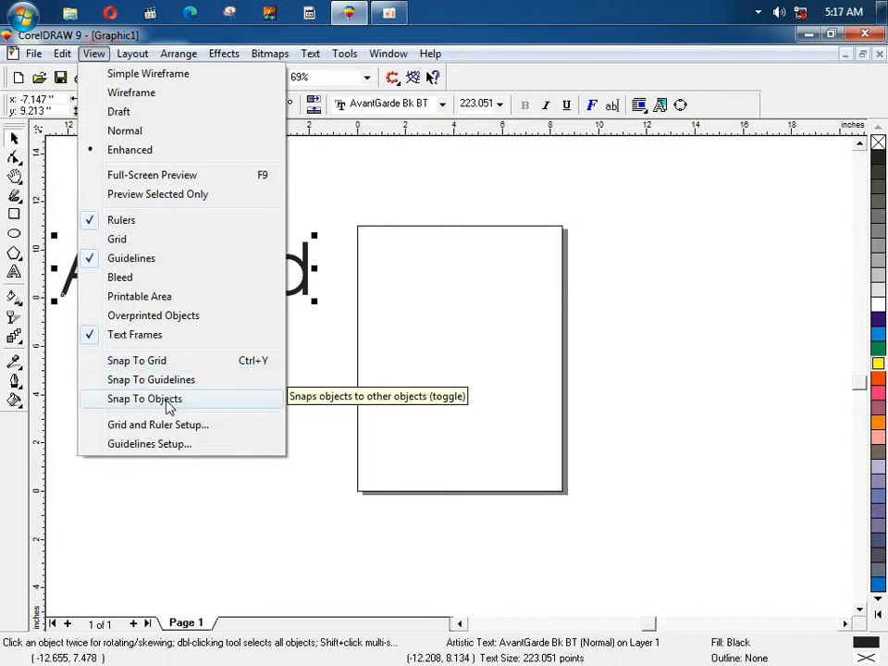
Step: Turn Snap To Grid on, then off again, and deselect the name text
click(168, 361)
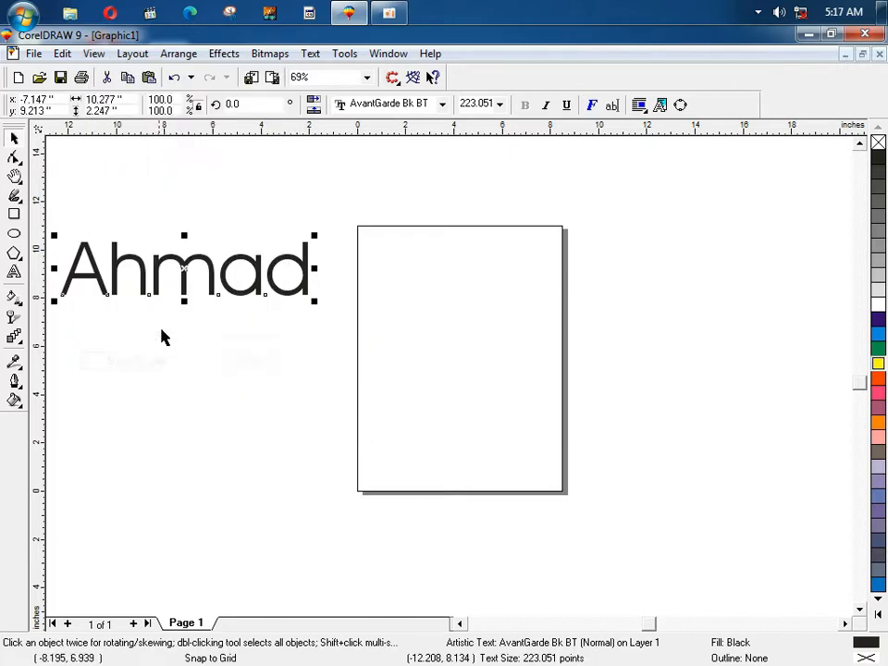
click(93, 55)
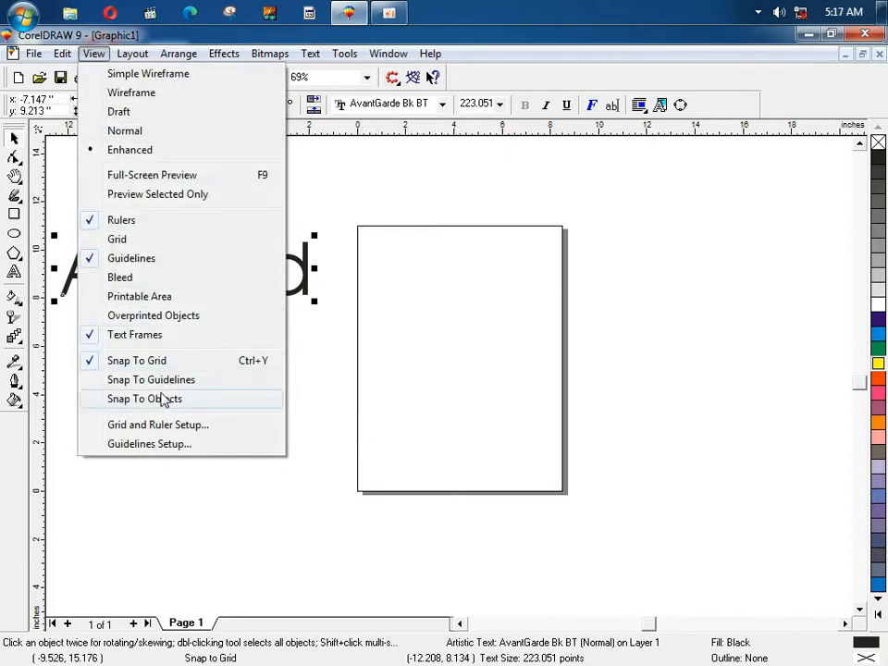
click(146, 369)
click(197, 375)
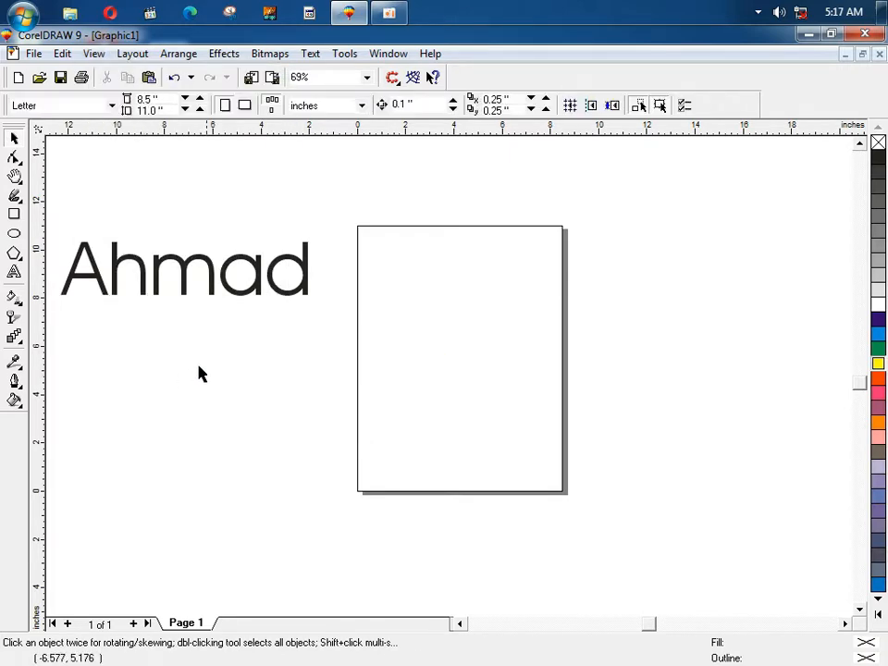
Step: Enable grid, guideline and object snapping, test selecting the text, then disable guideline and object snapping
click(96, 55)
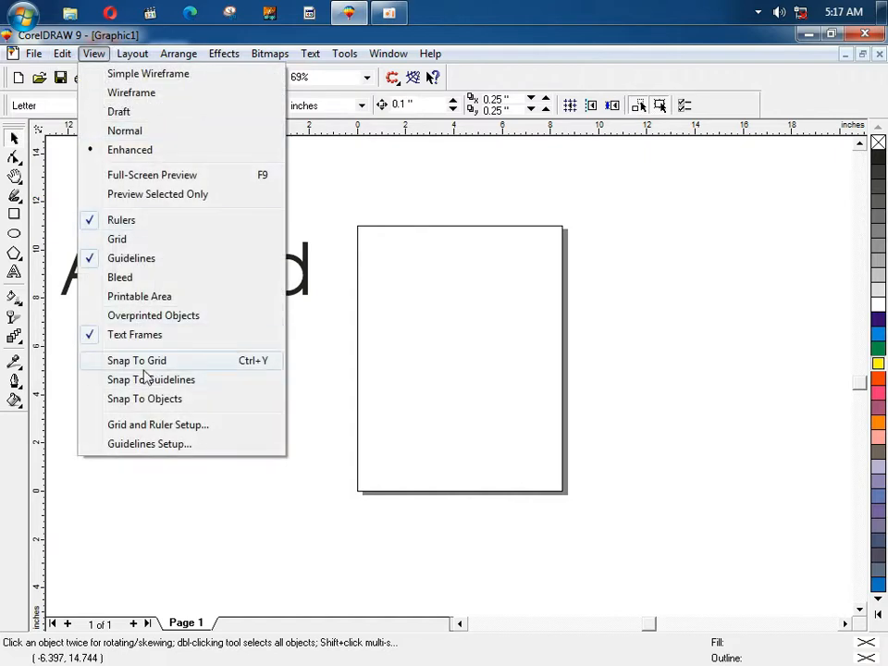
click(570, 104)
click(592, 105)
click(613, 104)
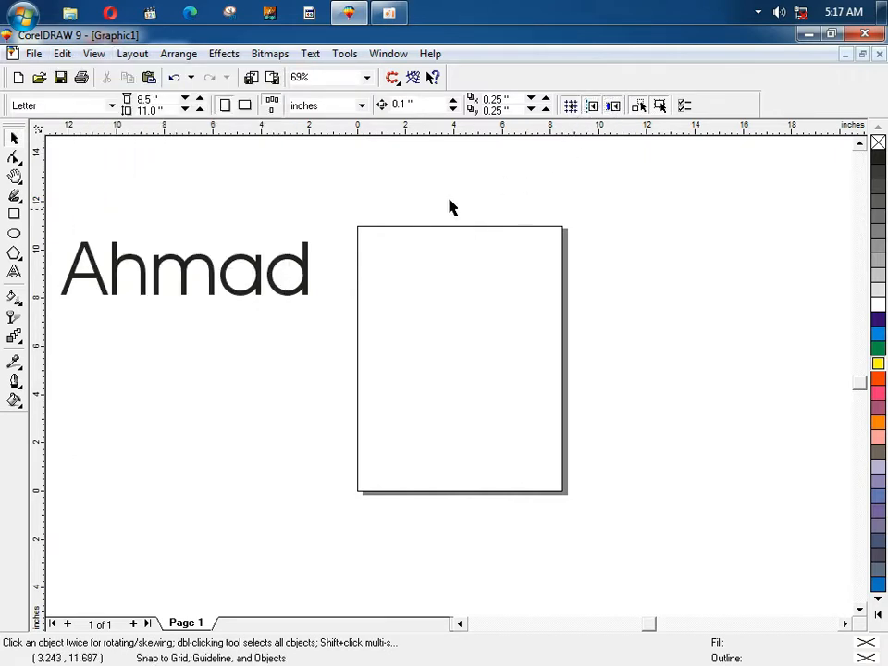
click(304, 261)
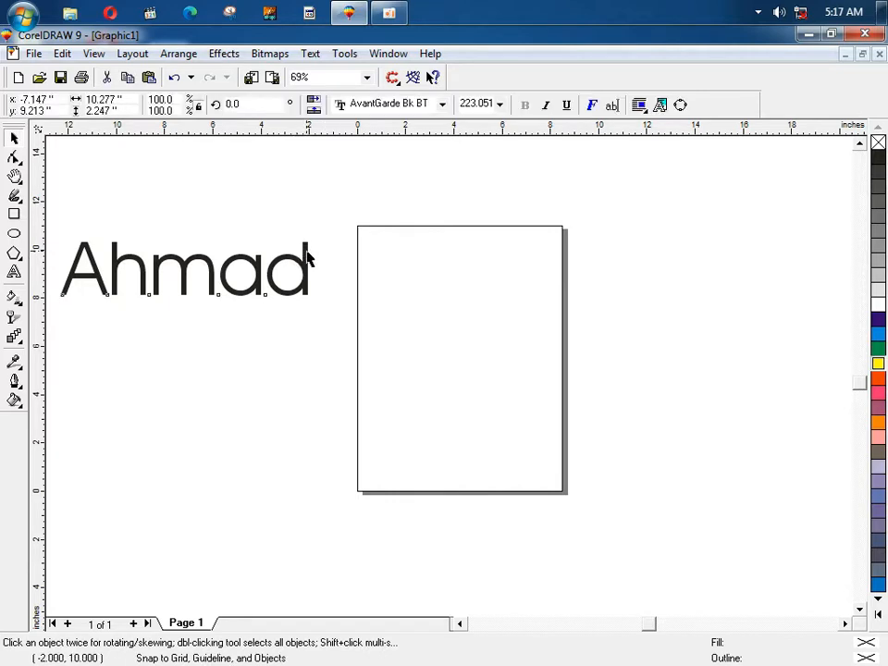
click(457, 214)
click(305, 266)
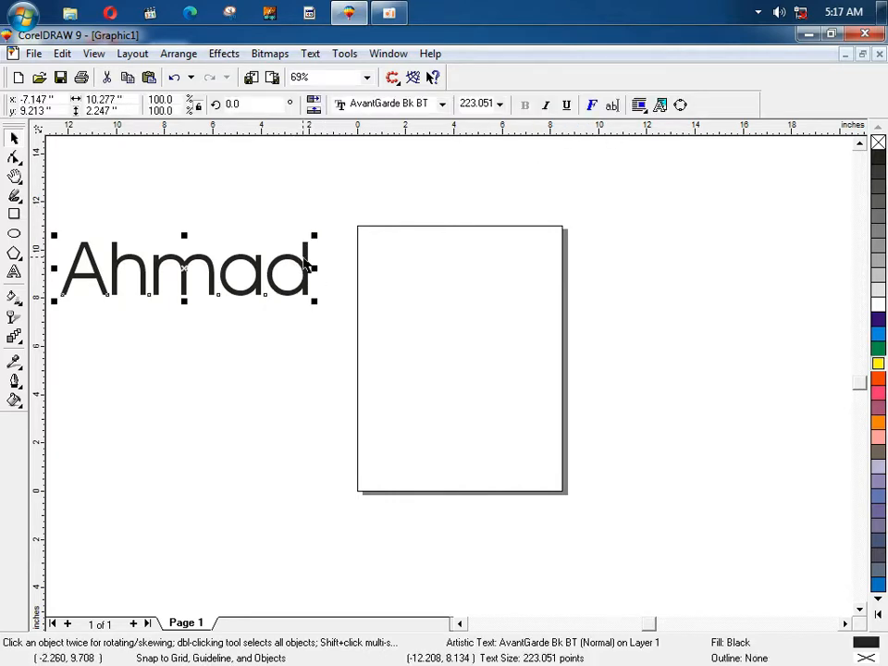
click(407, 166)
click(591, 105)
click(613, 105)
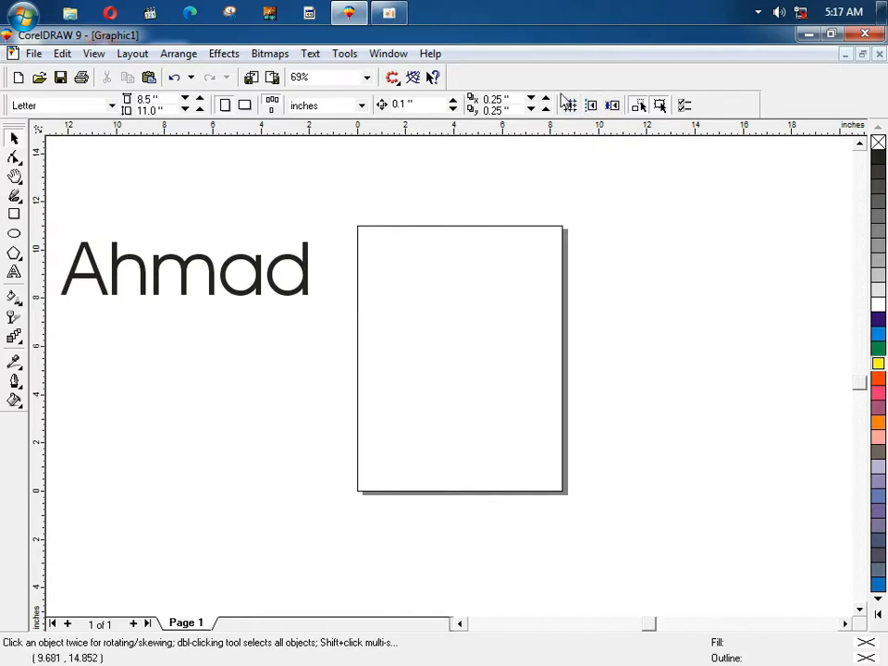
click(93, 53)
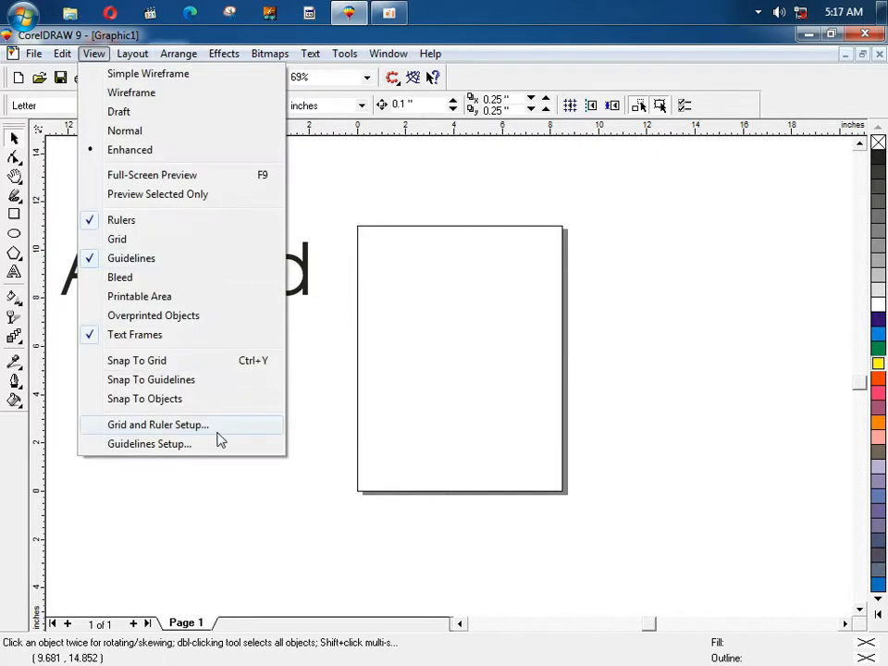
click(169, 425)
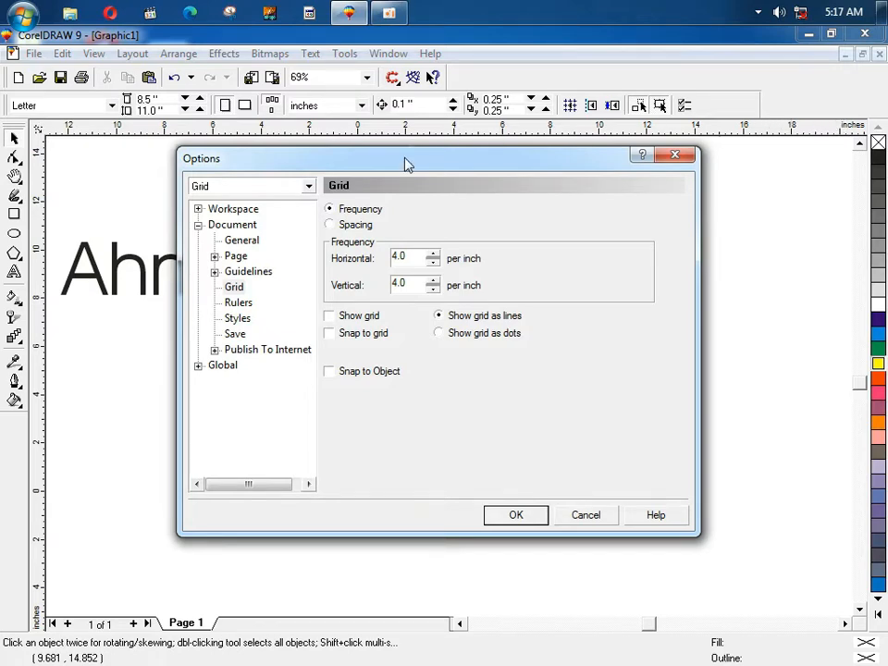
drag(406, 163, 464, 198)
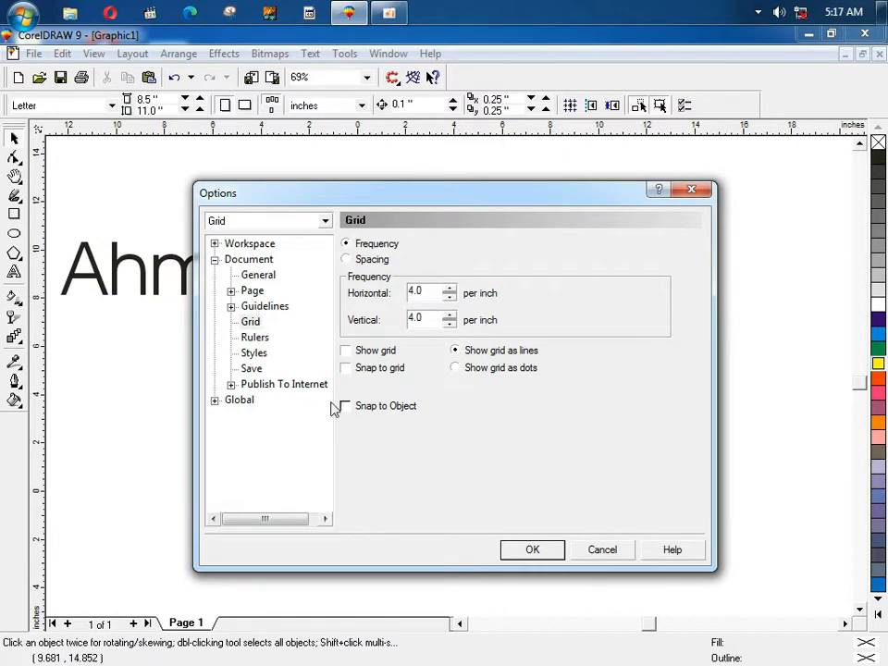
click(602, 550)
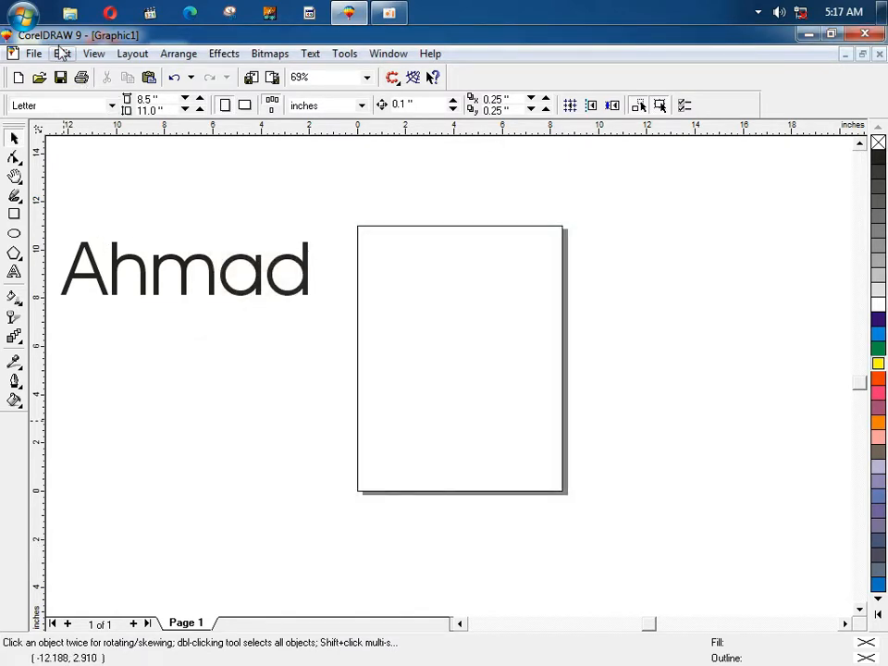
click(96, 54)
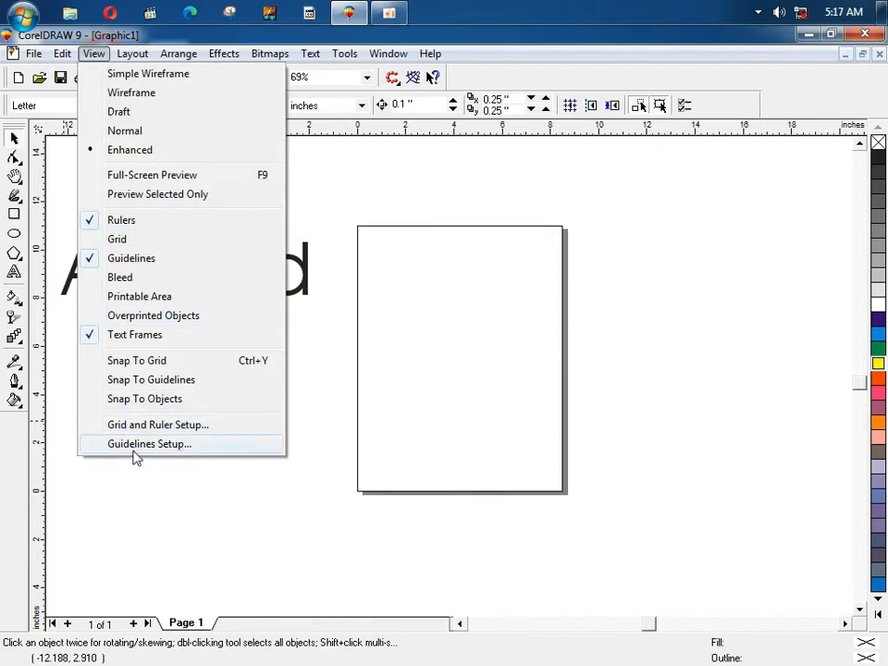
click(162, 448)
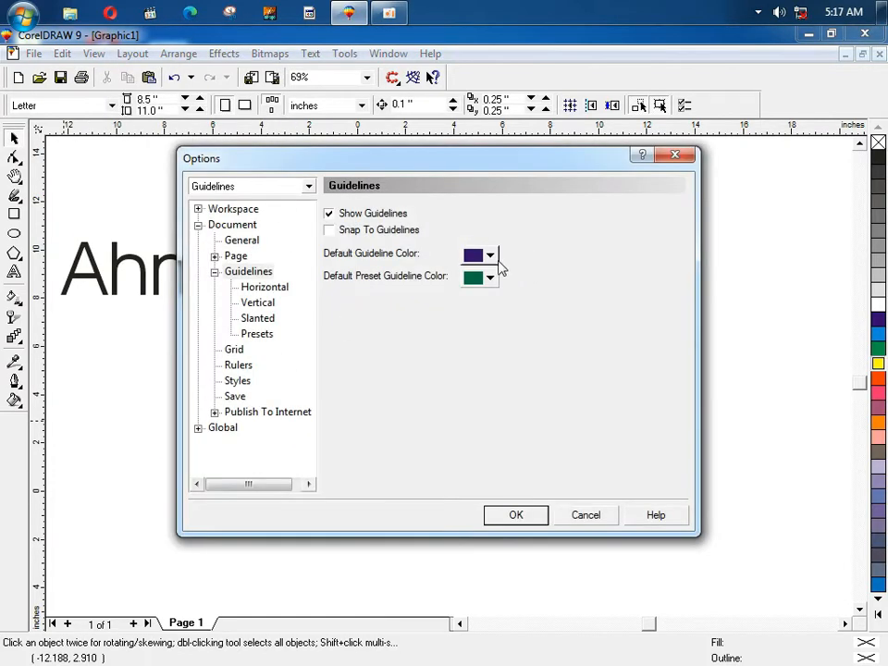
click(490, 257)
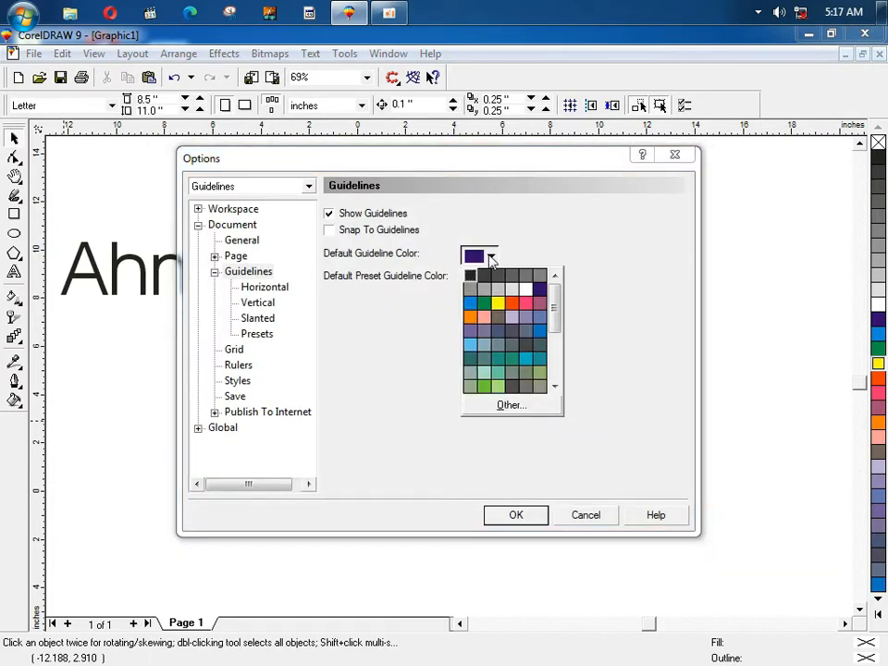
click(246, 290)
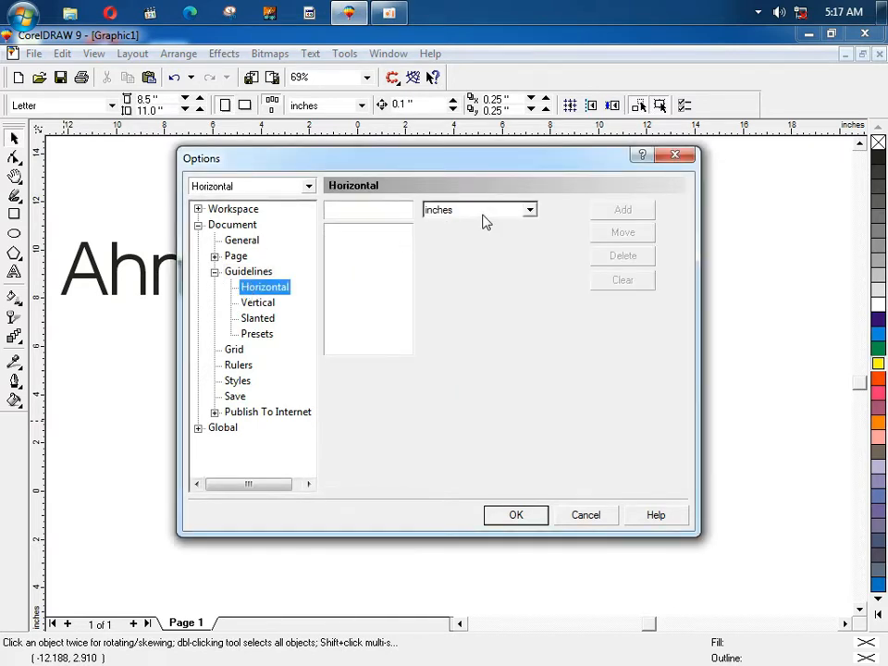
click(371, 210)
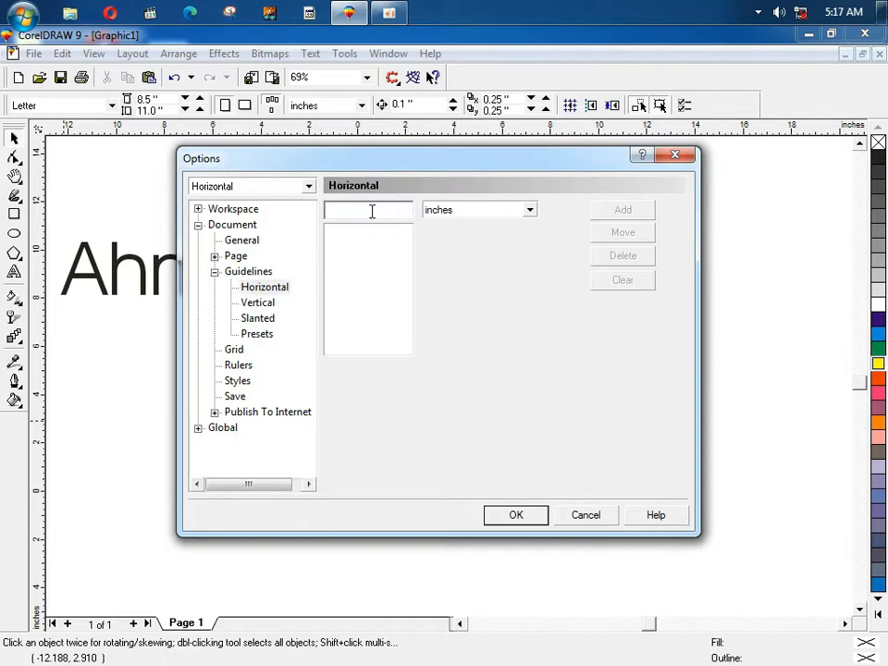
text(21)
click(622, 211)
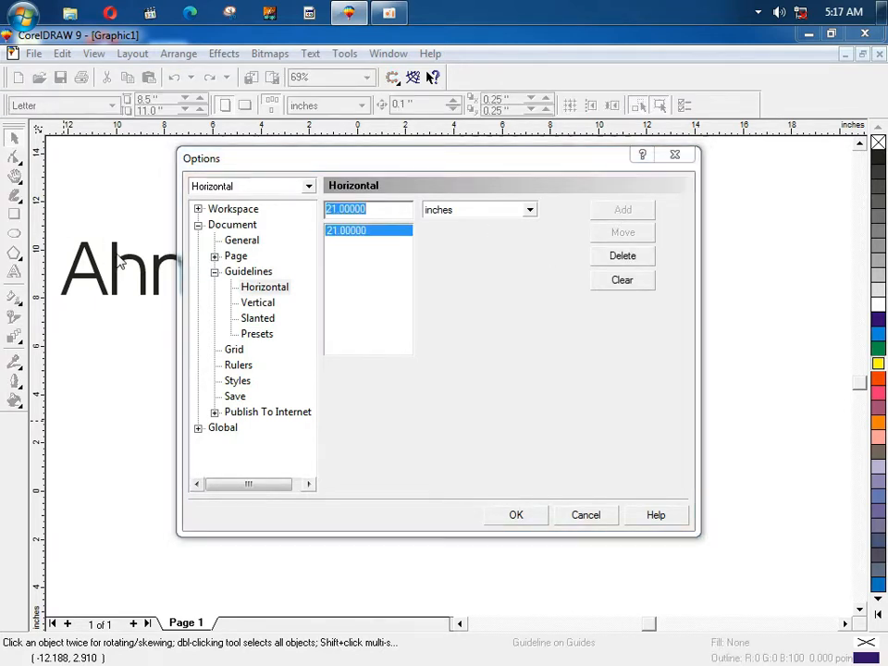
click(609, 278)
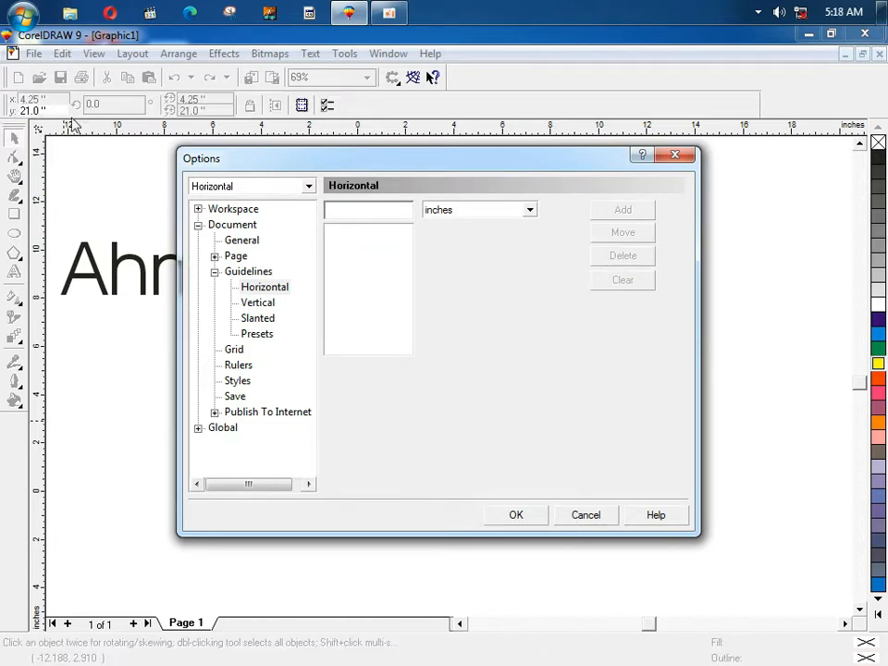
click(675, 155)
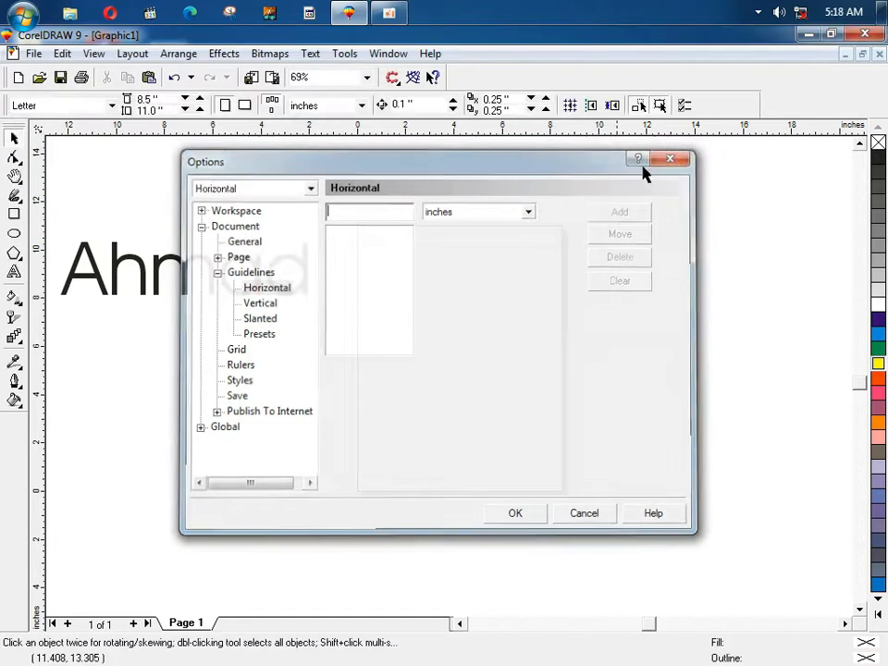
click(93, 53)
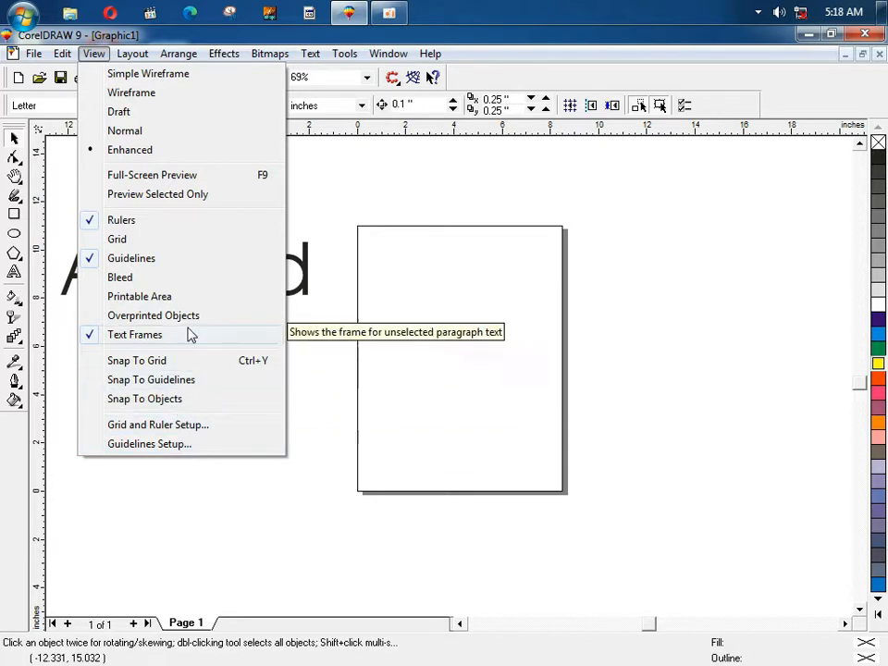
click(105, 222)
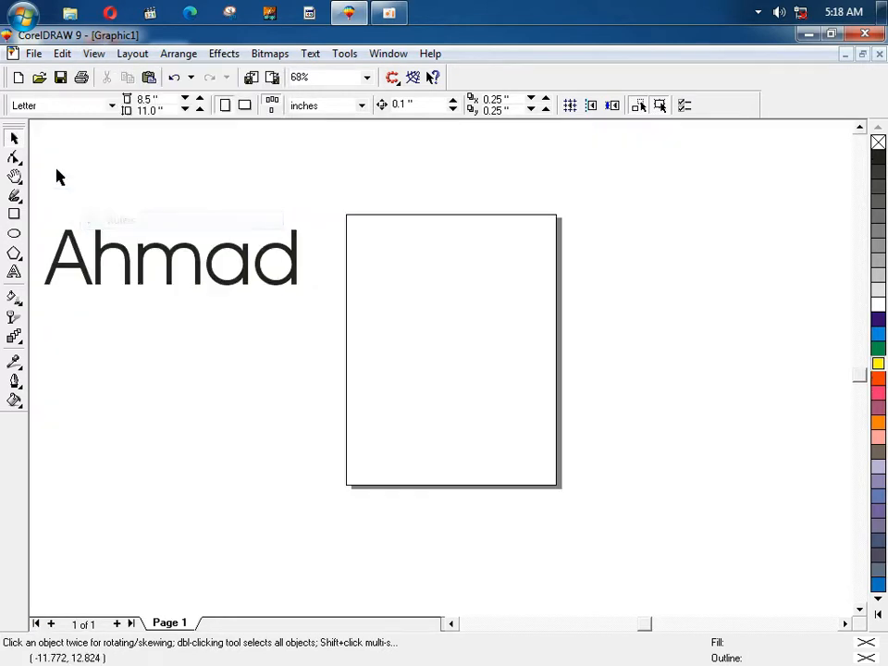
click(86, 55)
click(111, 220)
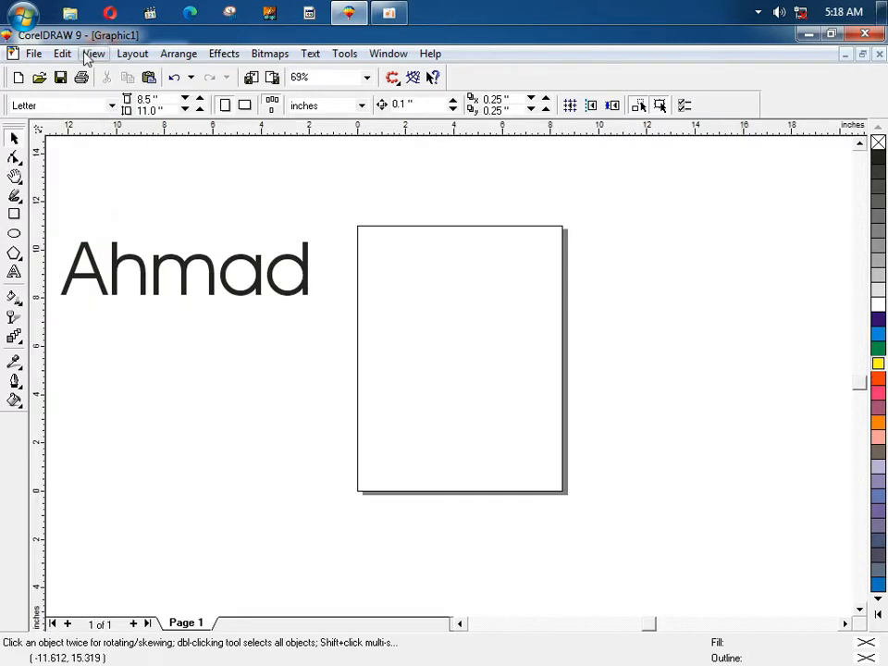
click(94, 53)
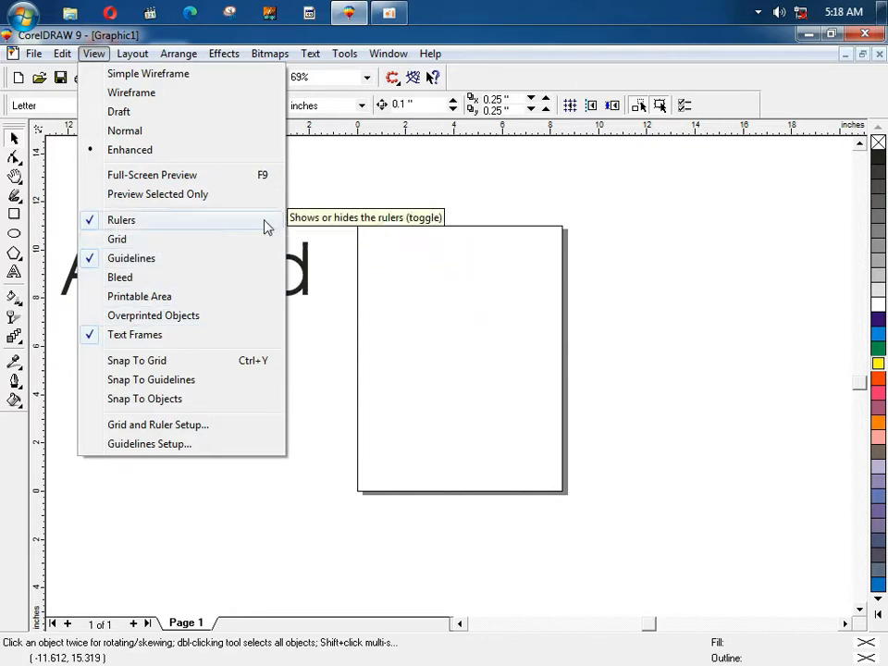
click(176, 239)
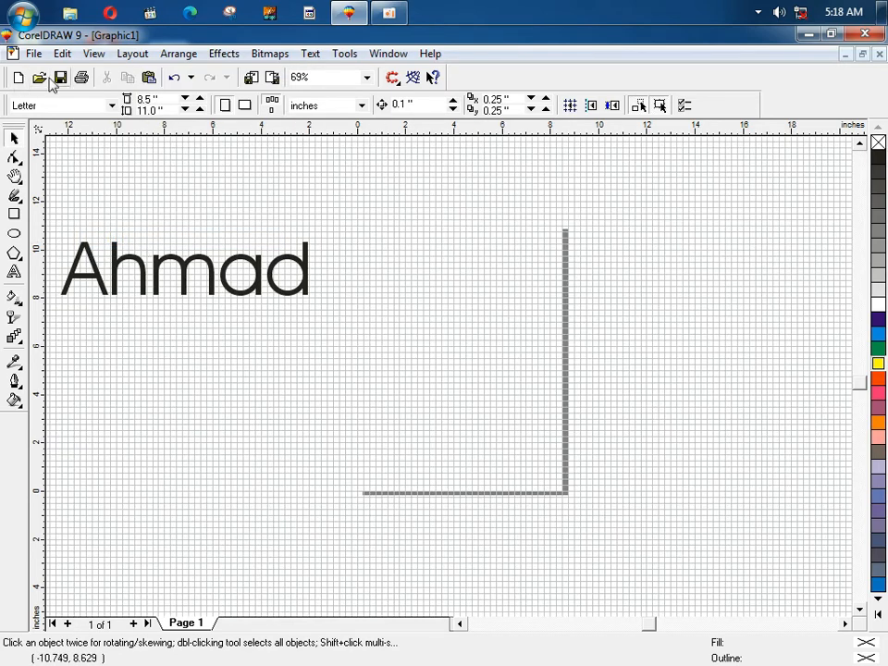
click(93, 54)
click(118, 244)
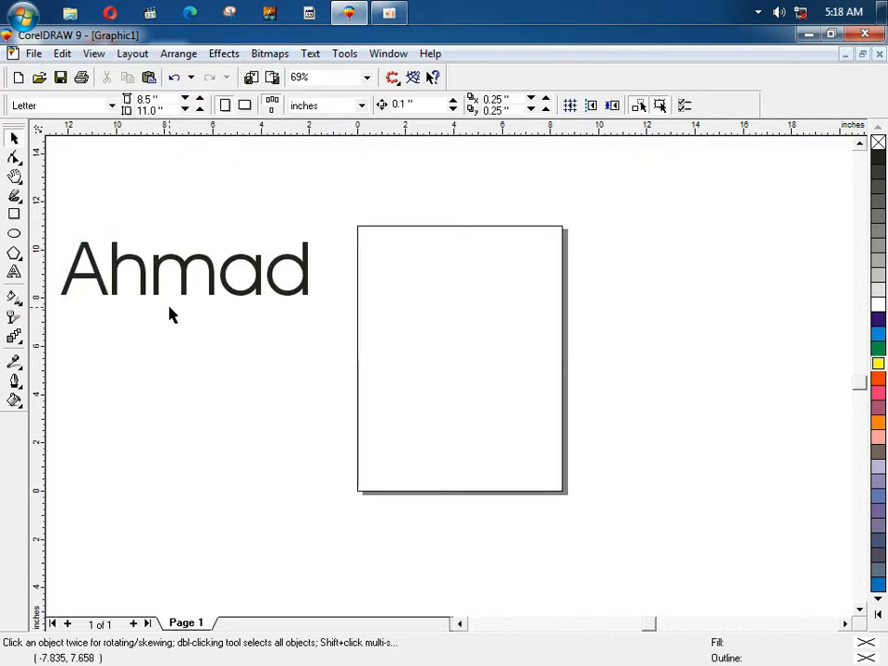
click(96, 55)
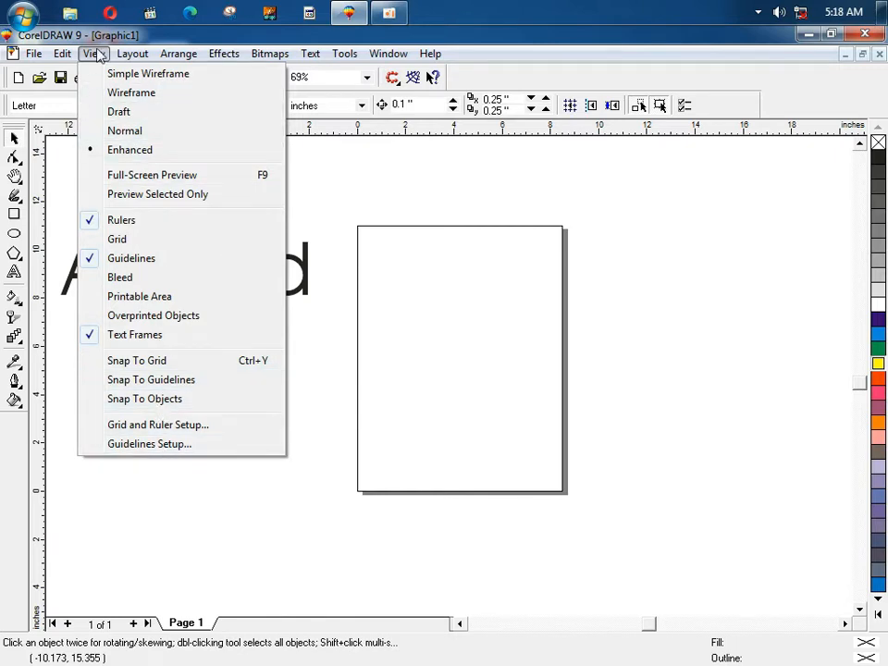
click(131, 56)
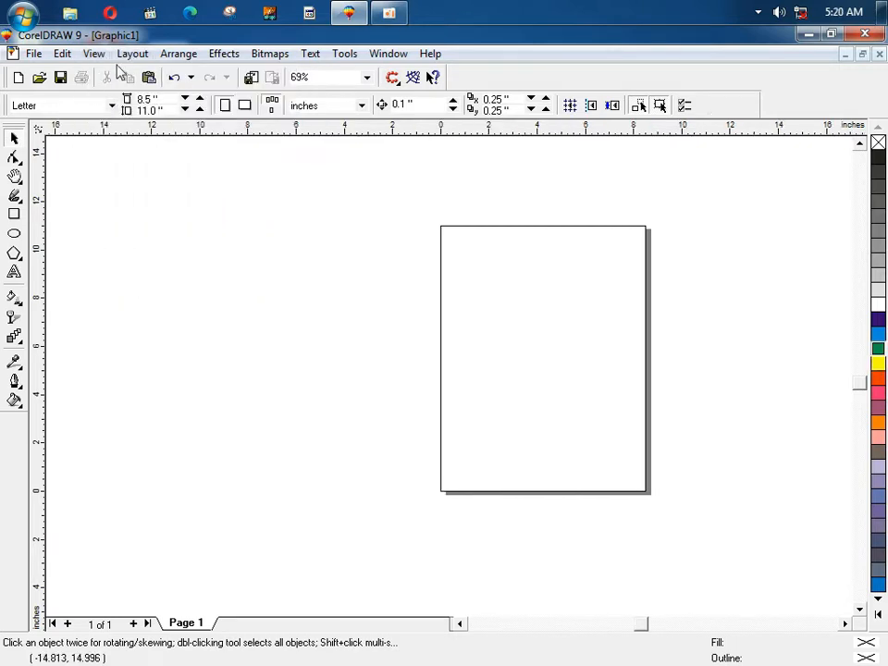
Step: Insert 3 pages after page 1, flip through the new page tabs, and return to Page 1
click(128, 54)
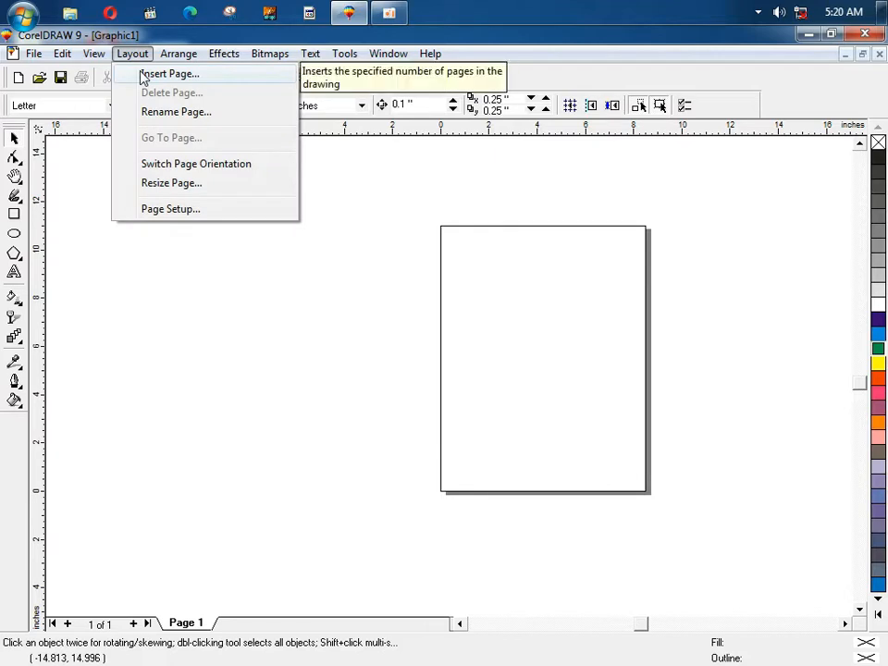
click(171, 74)
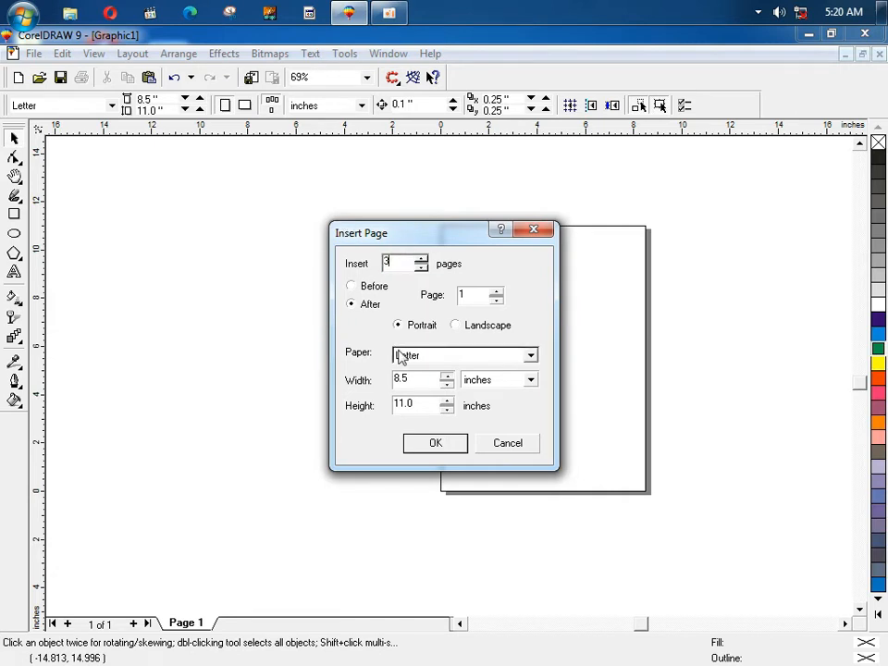
click(436, 444)
click(302, 622)
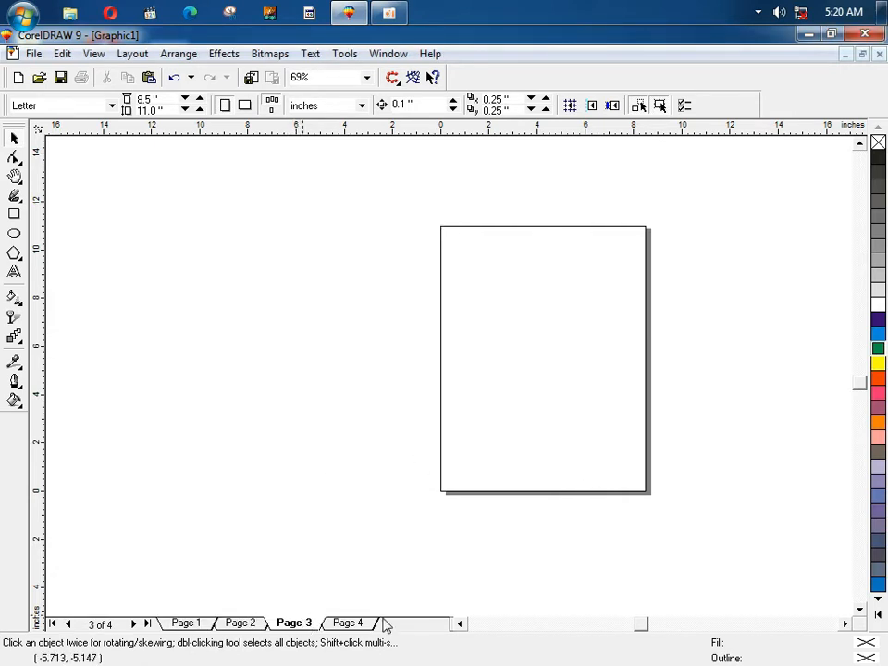
click(361, 625)
click(296, 625)
click(243, 623)
click(188, 623)
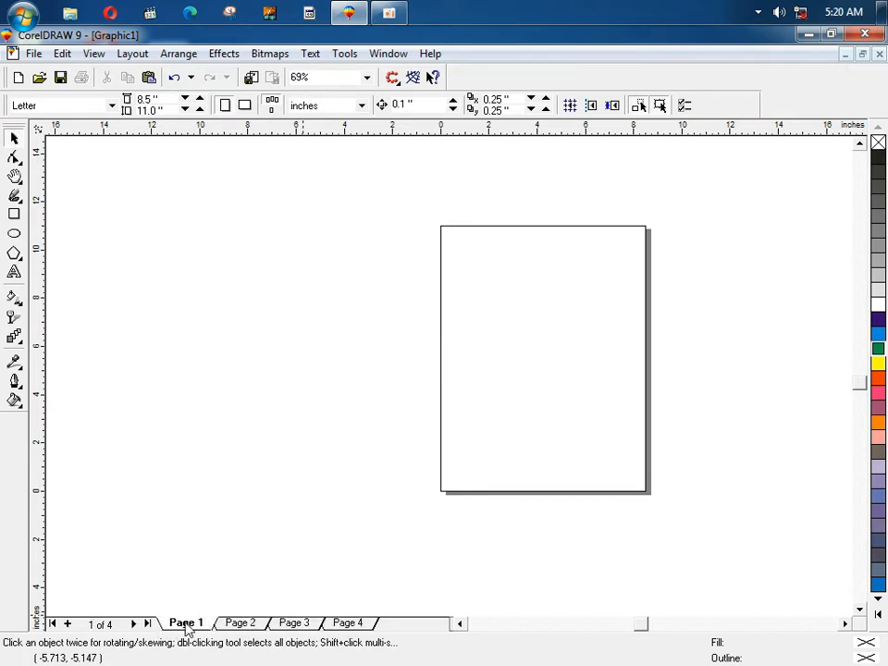
click(14, 213)
Step: Draw a rectangle, place a copy on Page 2, and browse Pages 3 and 4
drag(121, 231, 348, 384)
key(space)
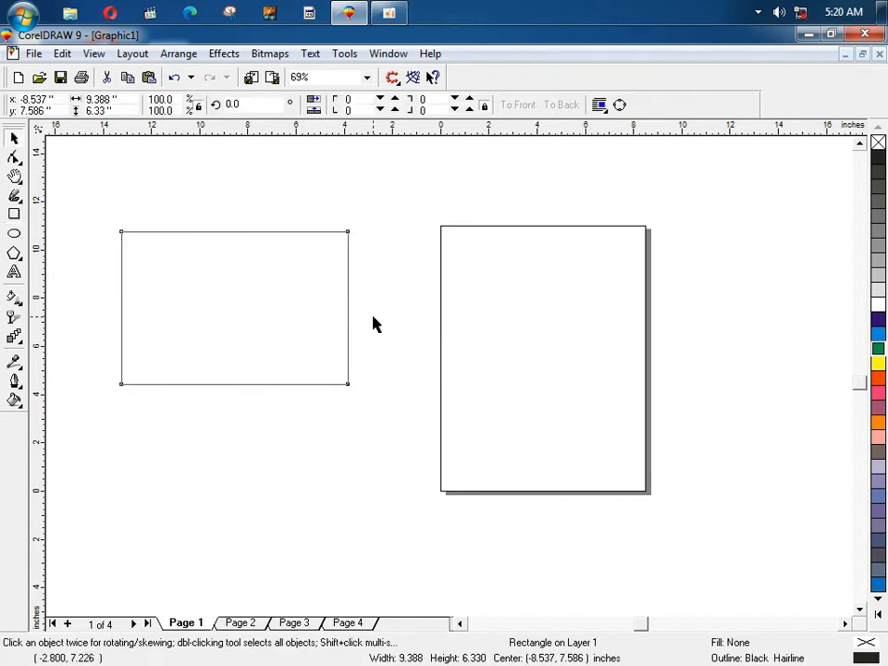
click(373, 323)
click(243, 622)
drag(227, 301, 428, 355)
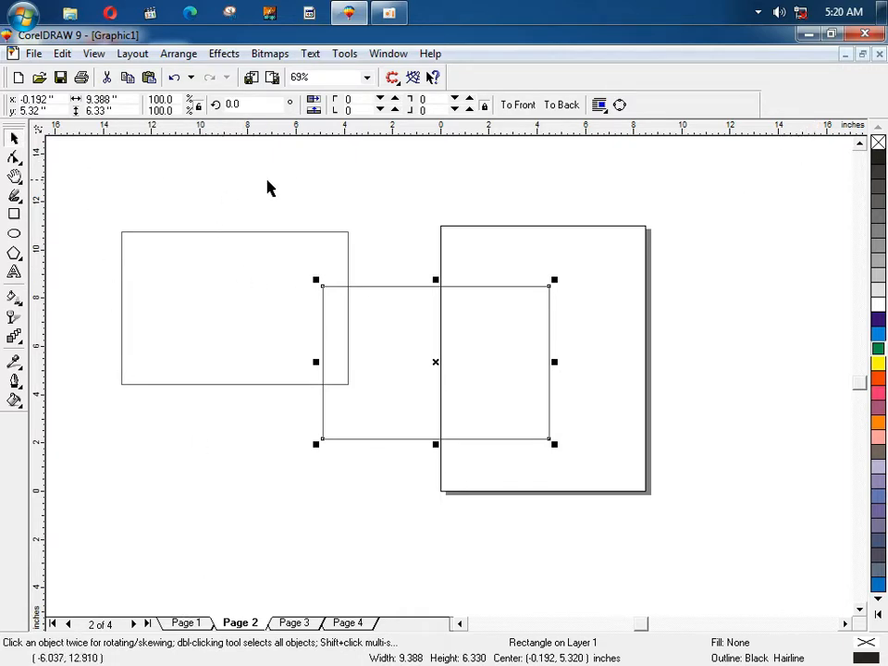
click(298, 627)
click(352, 628)
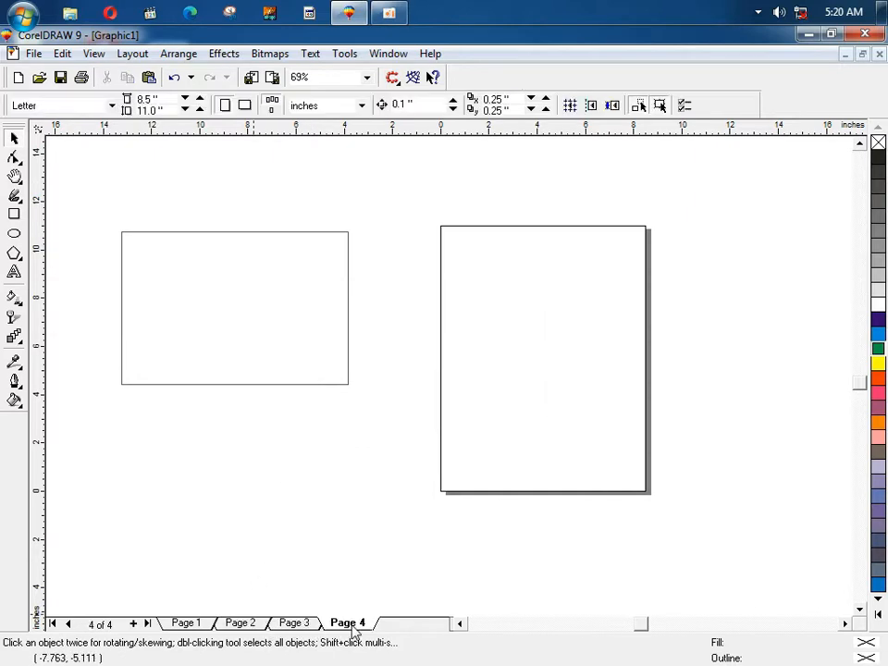
click(296, 626)
click(243, 626)
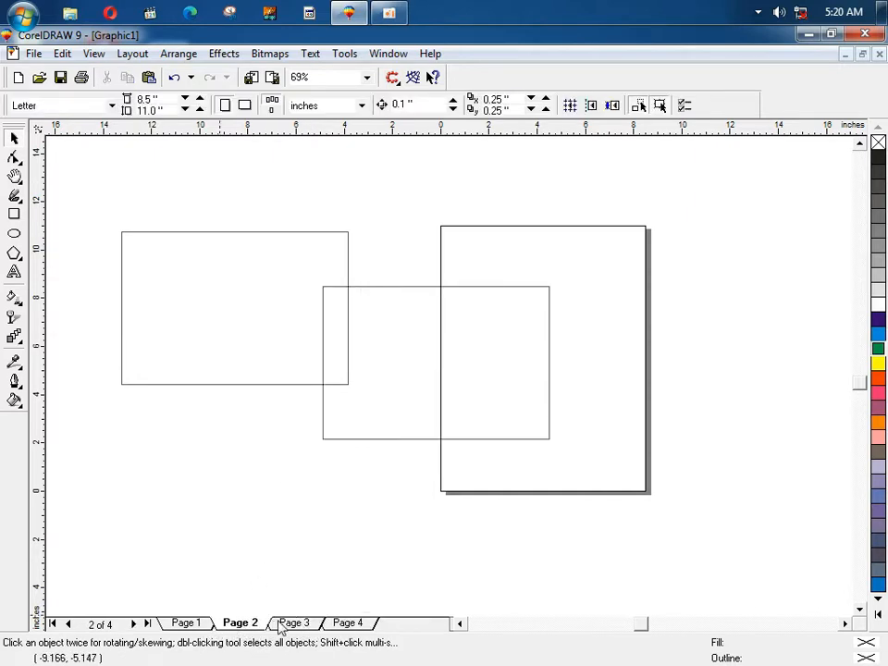
Step: Delete the extra pages from their tab menus until only Page 1 remains
right_click(280, 625)
click(299, 570)
right_click(297, 622)
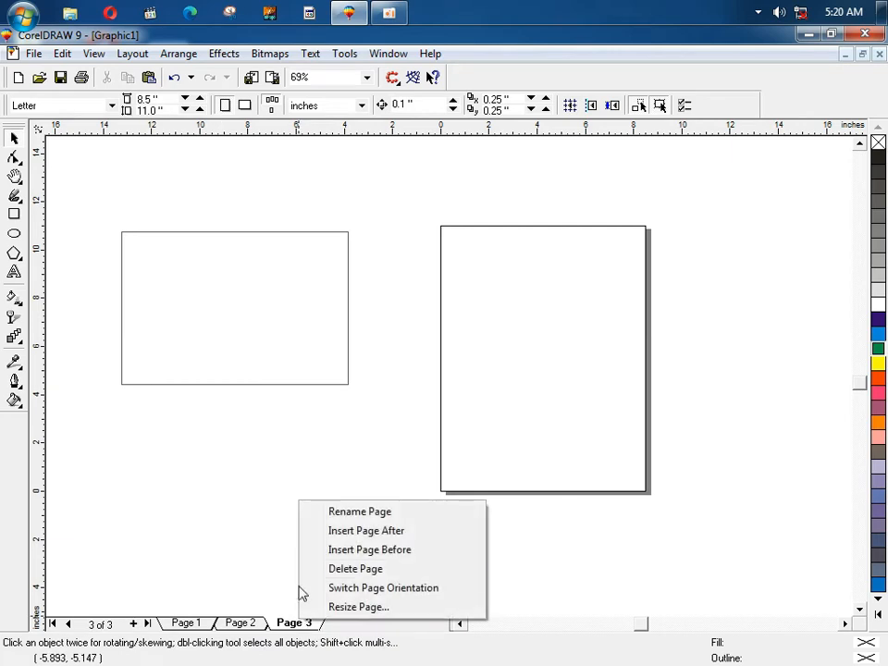
click(303, 569)
right_click(241, 625)
click(270, 571)
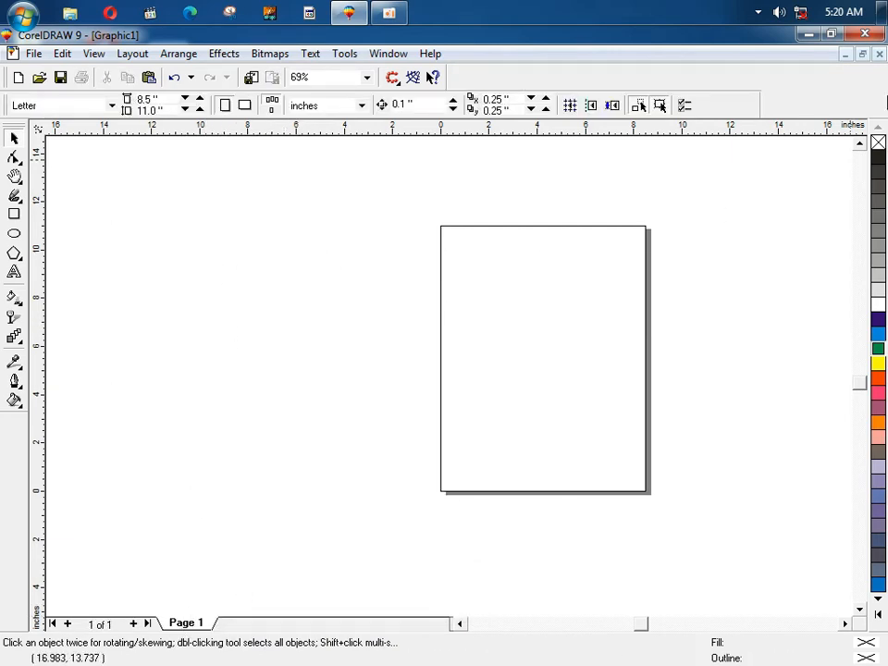
click(846, 53)
click(14, 52)
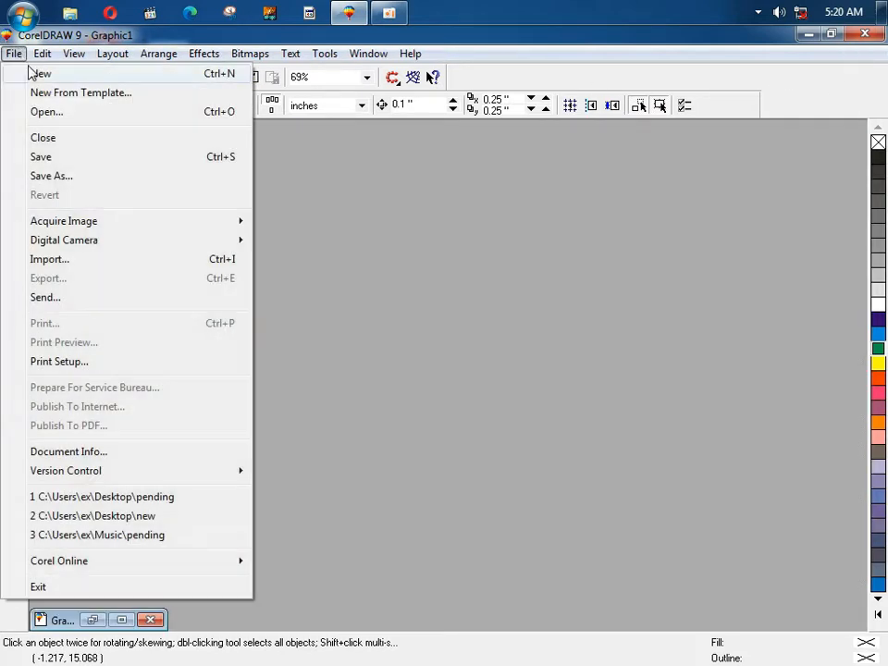
click(42, 72)
click(686, 157)
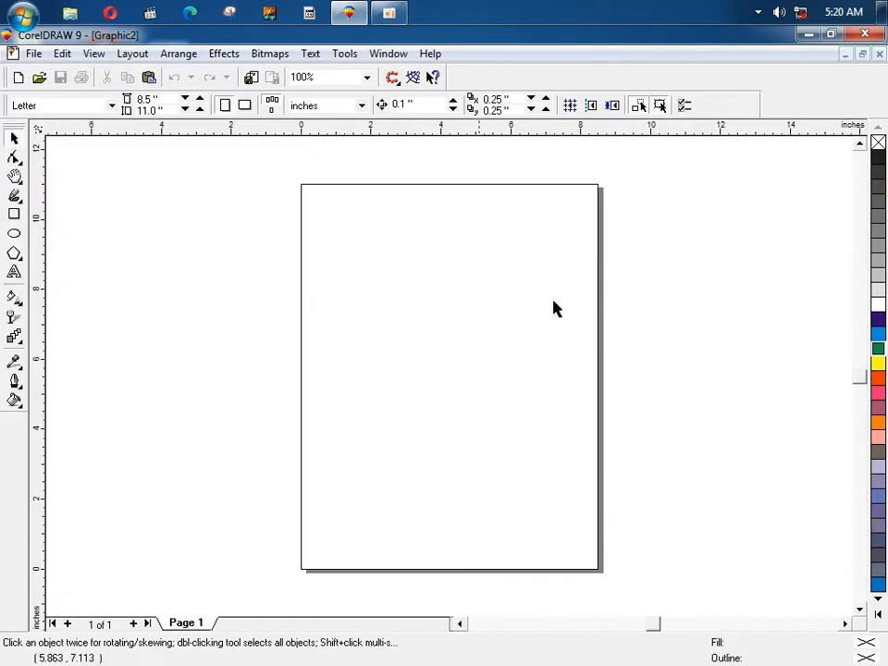
click(846, 55)
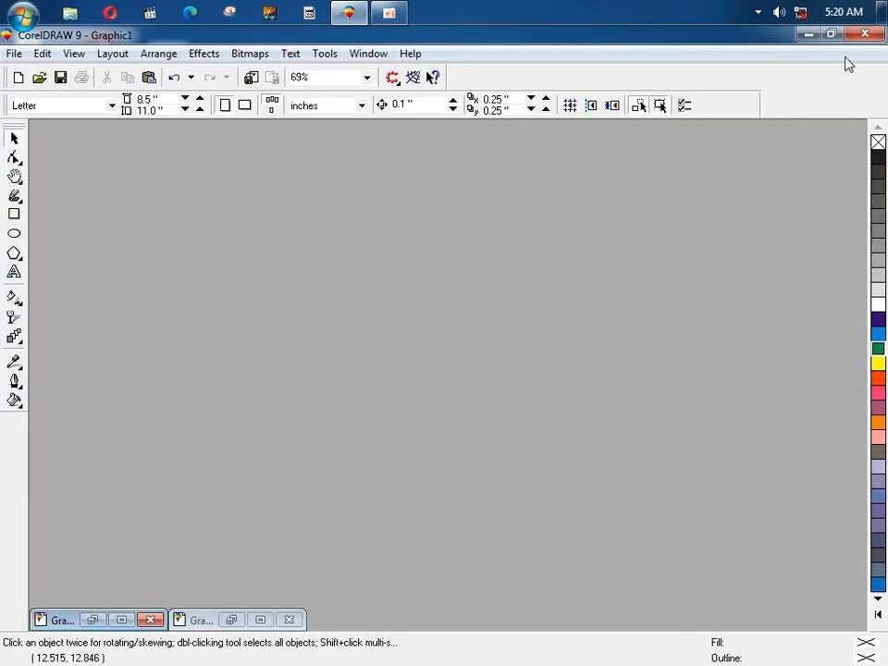
click(290, 622)
click(96, 620)
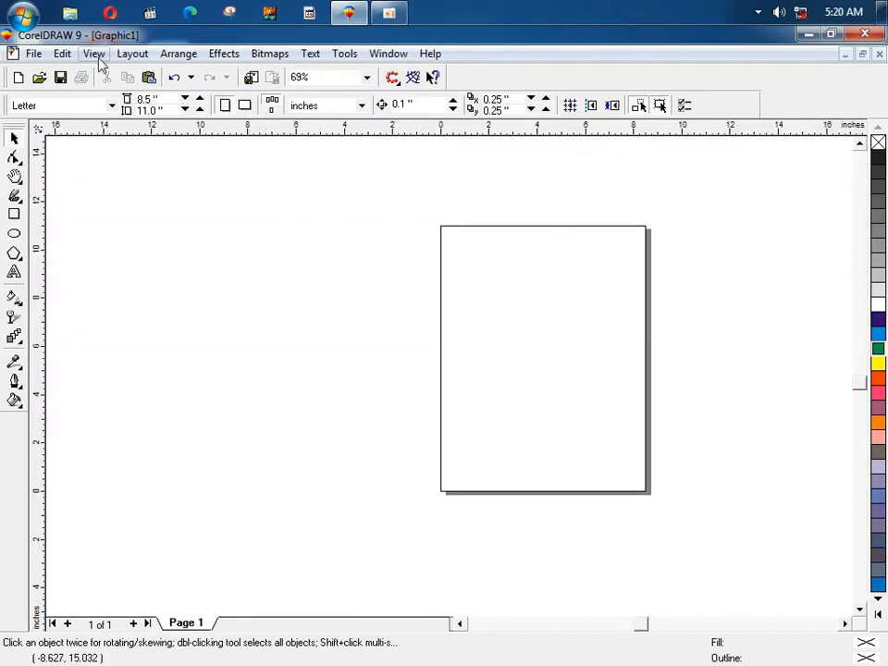
Step: Rename the first page to '12' with Layout > Rename Page so its tab reads 1: 12
click(138, 55)
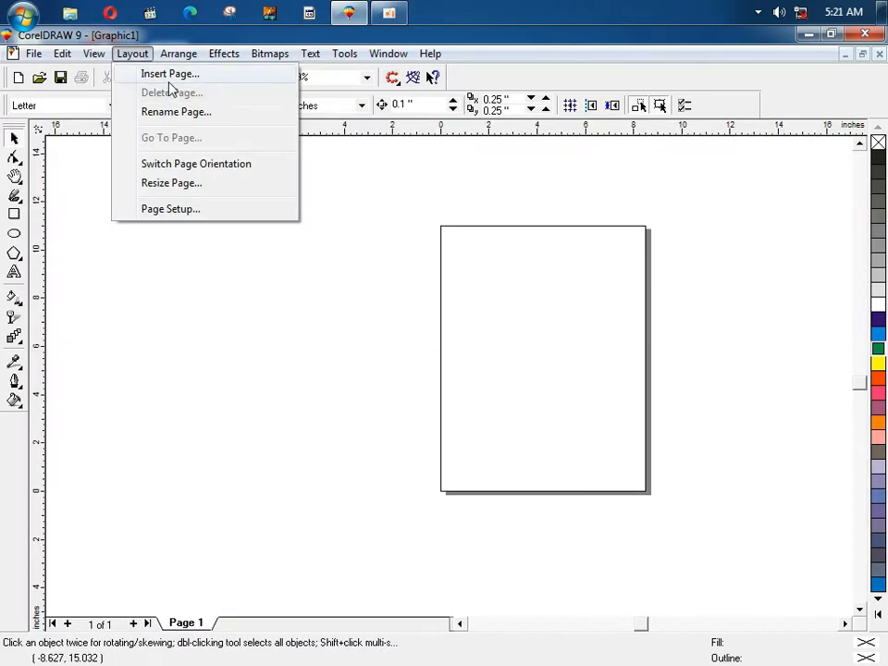
click(182, 620)
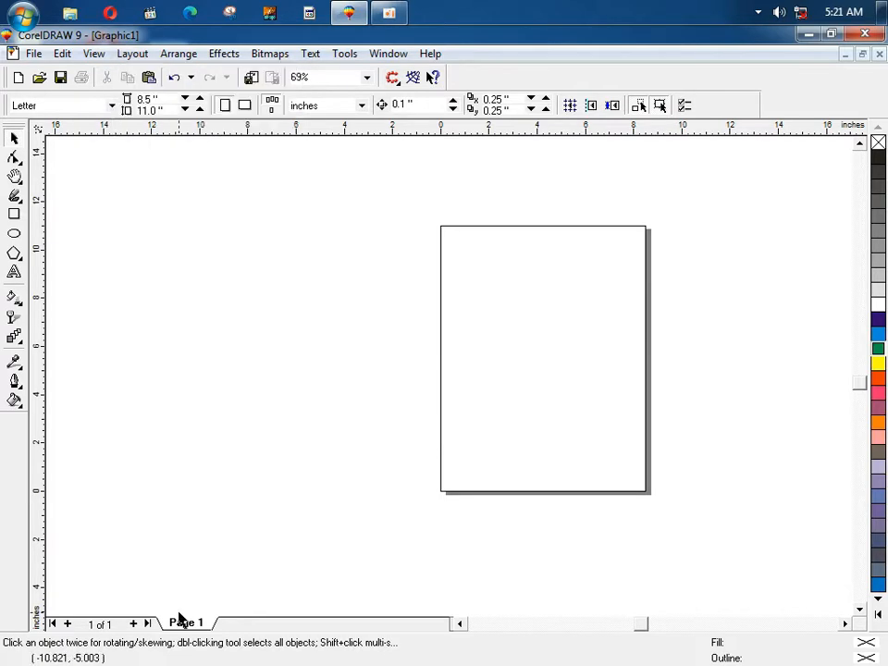
click(126, 53)
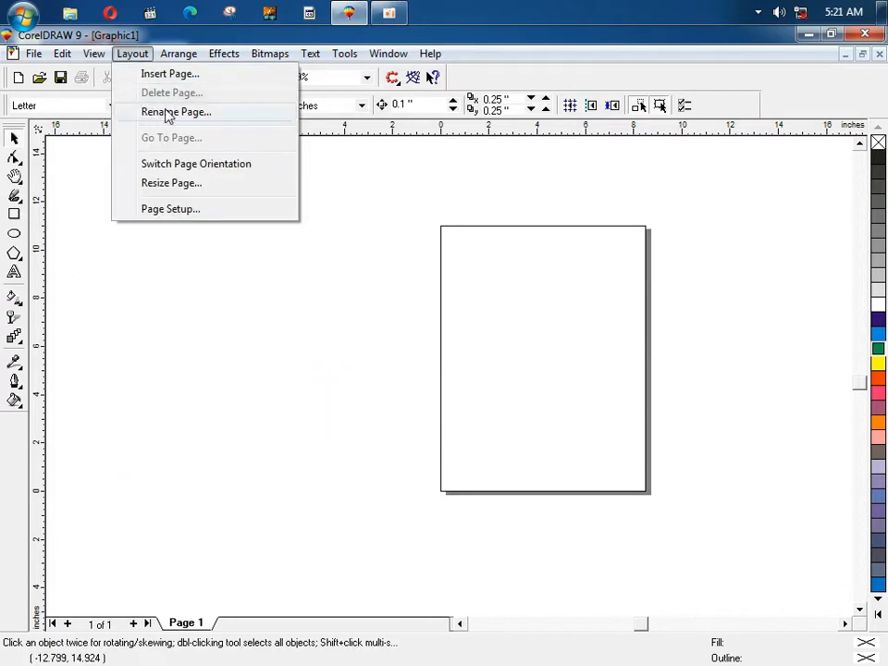
click(175, 116)
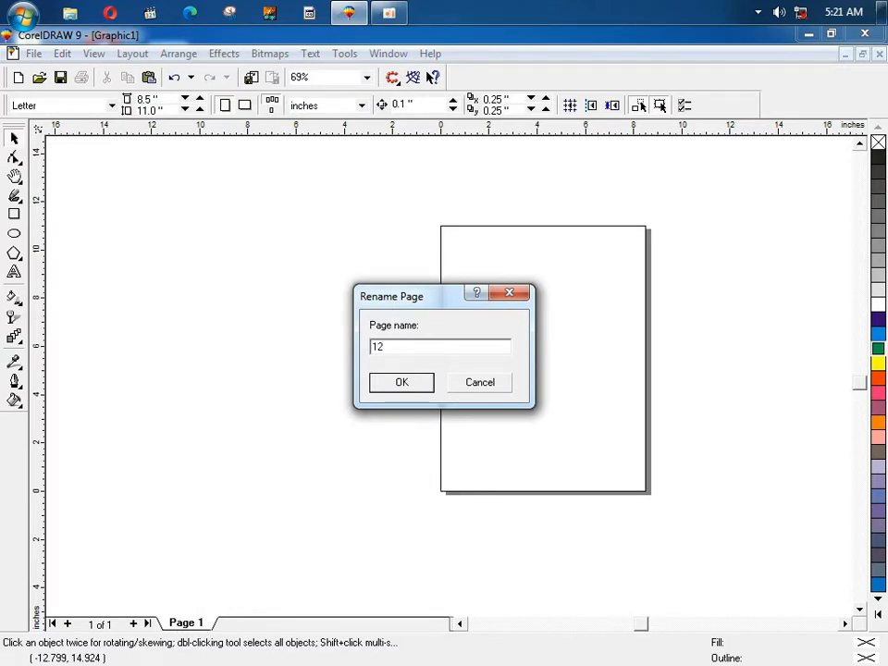
click(399, 380)
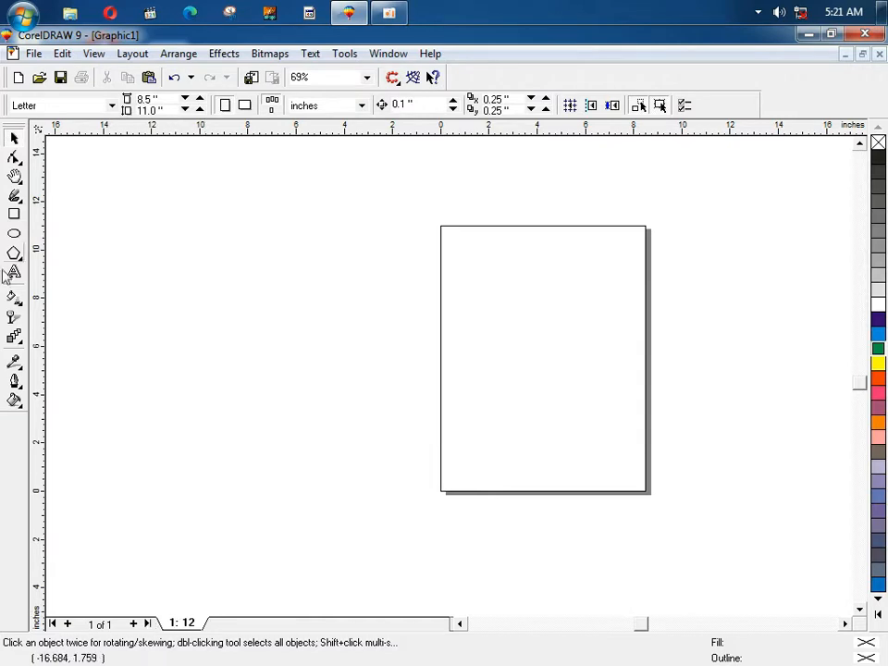
click(130, 54)
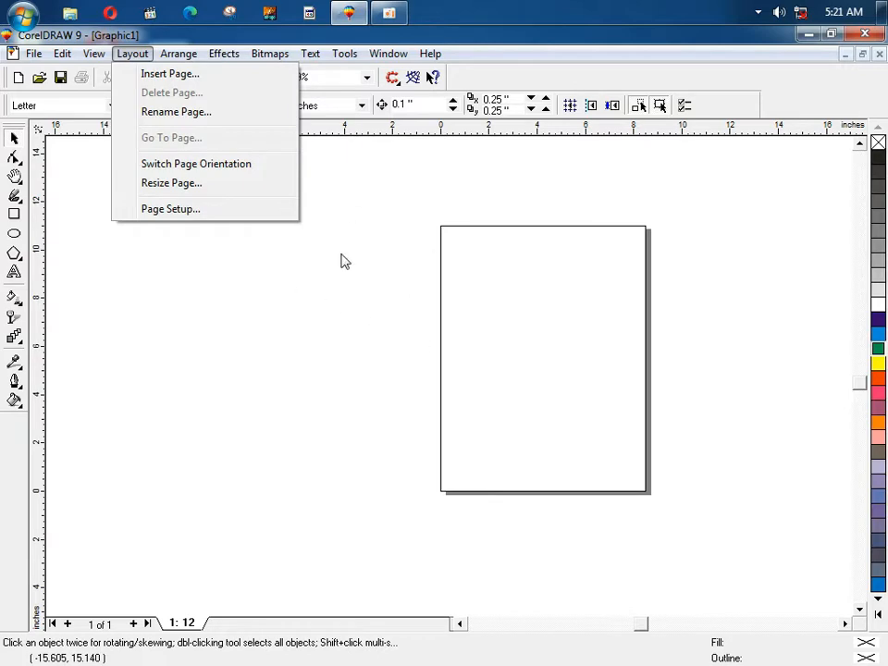
Step: Insert 9 pages after page 1 for ten in total, then go to Page 7
click(175, 74)
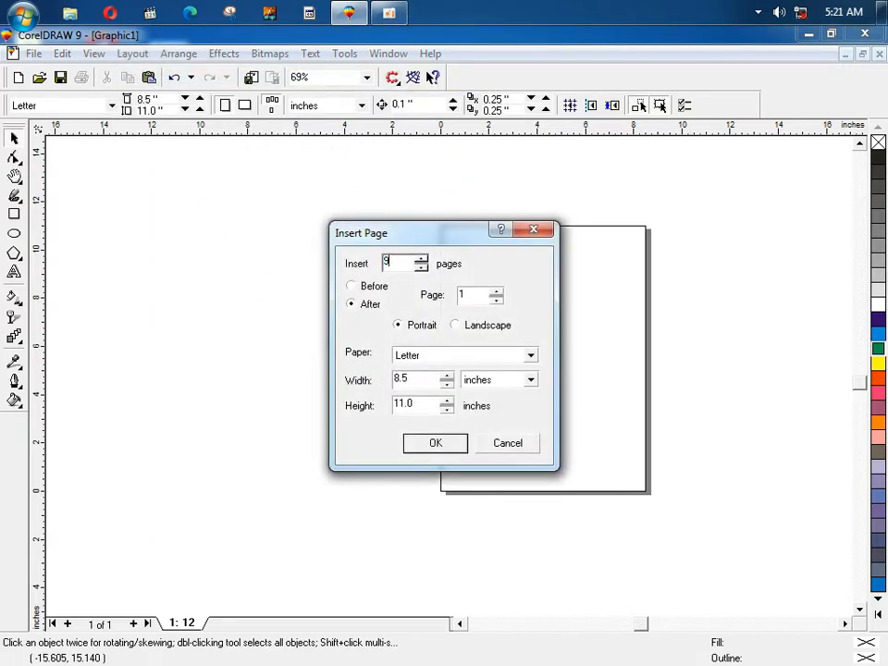
click(447, 449)
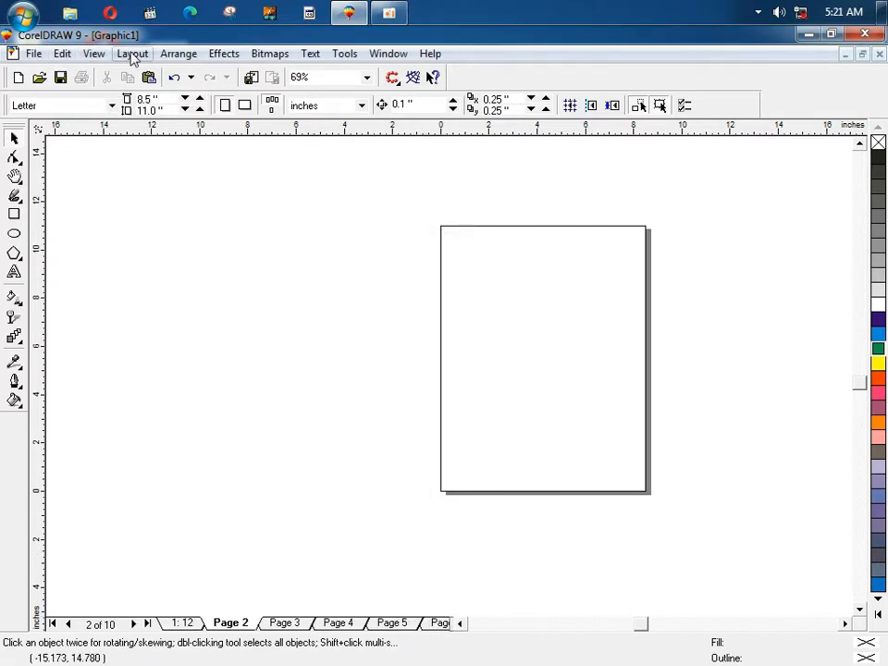
click(97, 54)
mouse_move(129, 55)
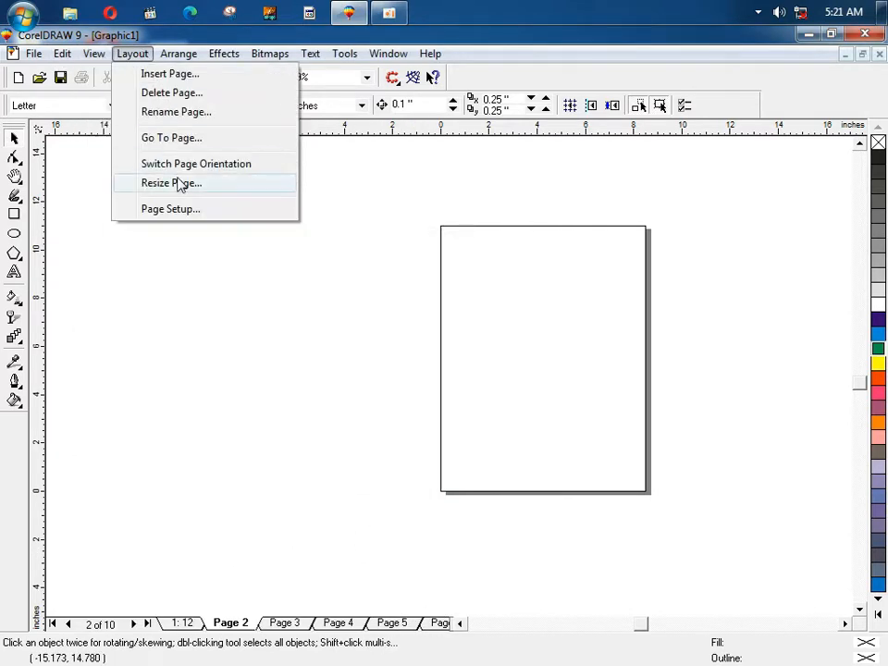
click(174, 139)
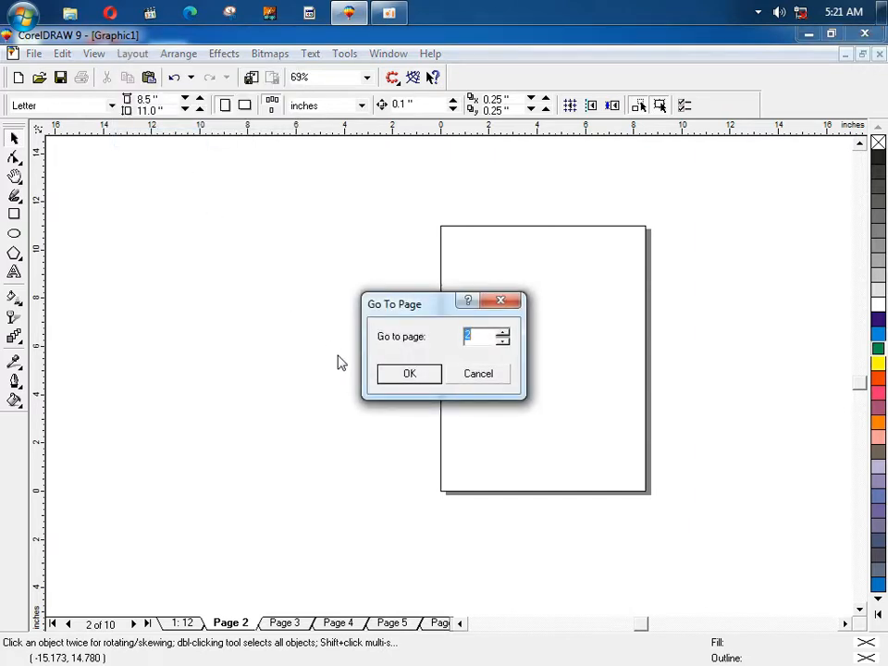
key(Return)
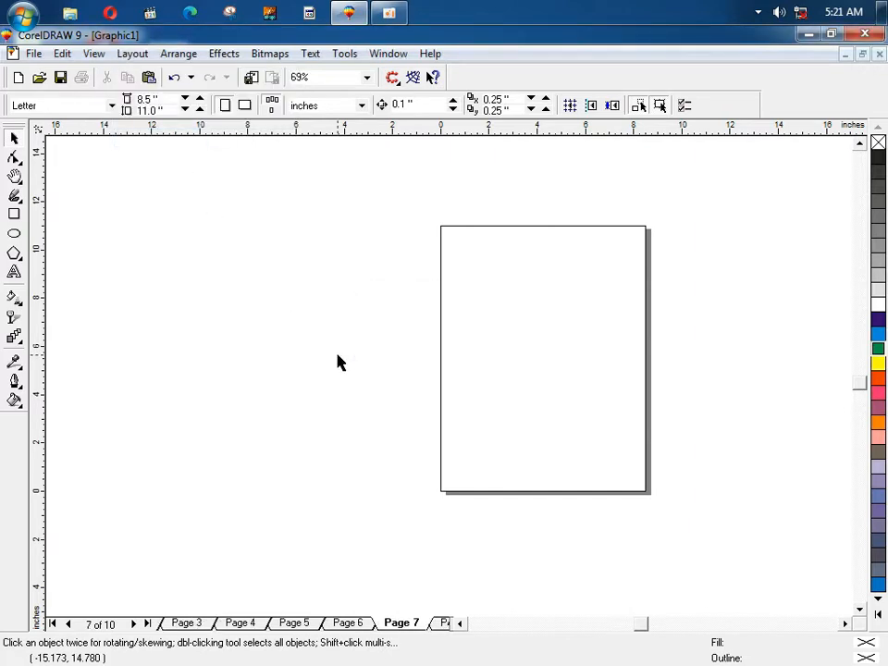
Step: Delete Page 7 through Layout > Delete Page, then delete several more pages from their tabs
right_click(415, 627)
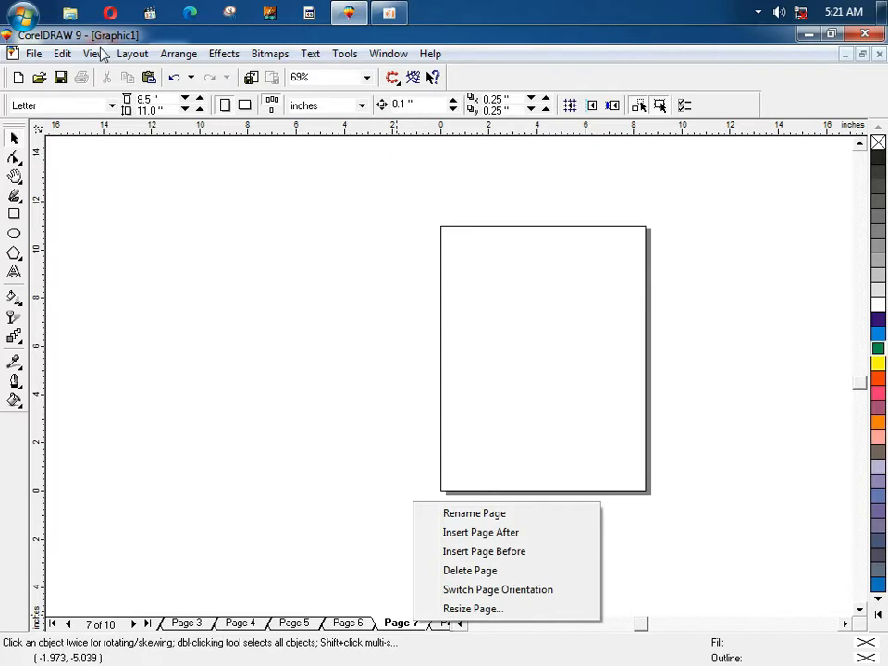
click(139, 55)
click(176, 93)
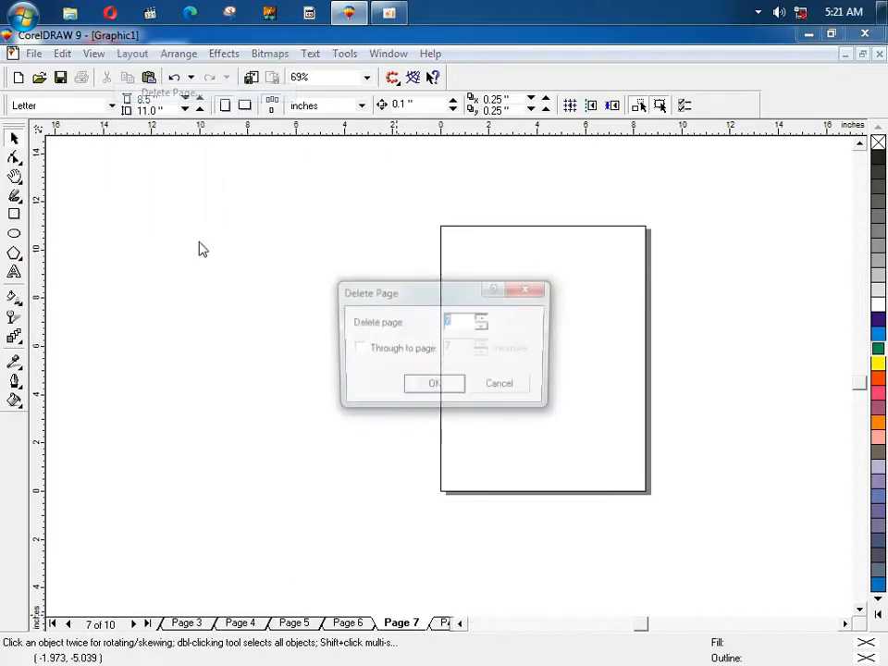
click(429, 392)
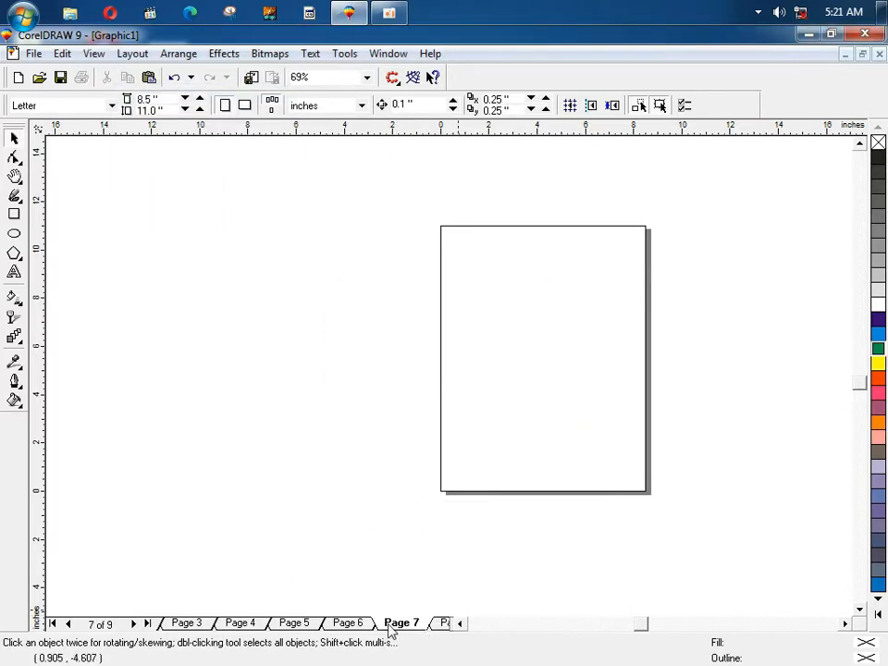
right_click(393, 626)
click(412, 572)
right_click(365, 625)
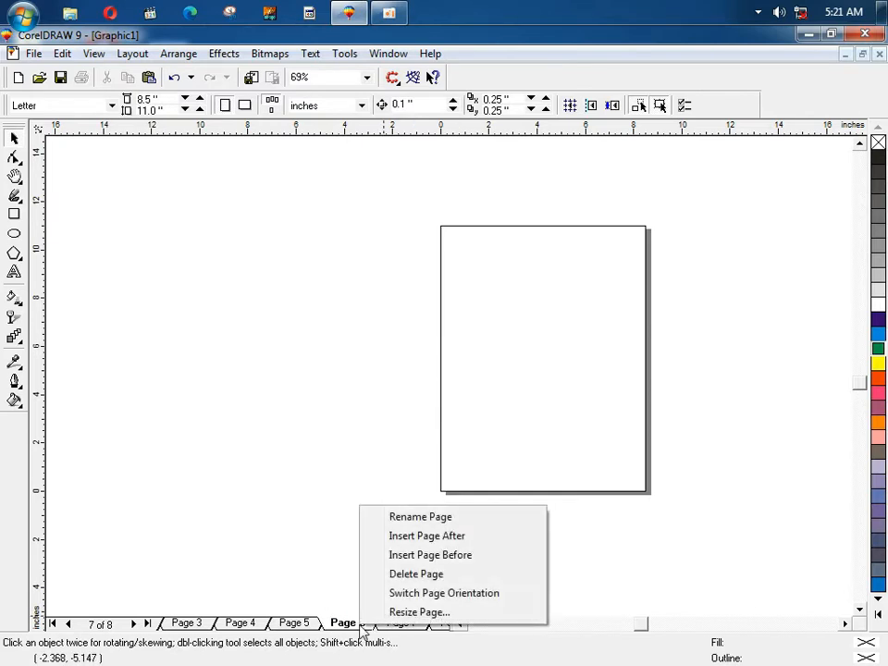
click(385, 575)
right_click(396, 623)
click(405, 572)
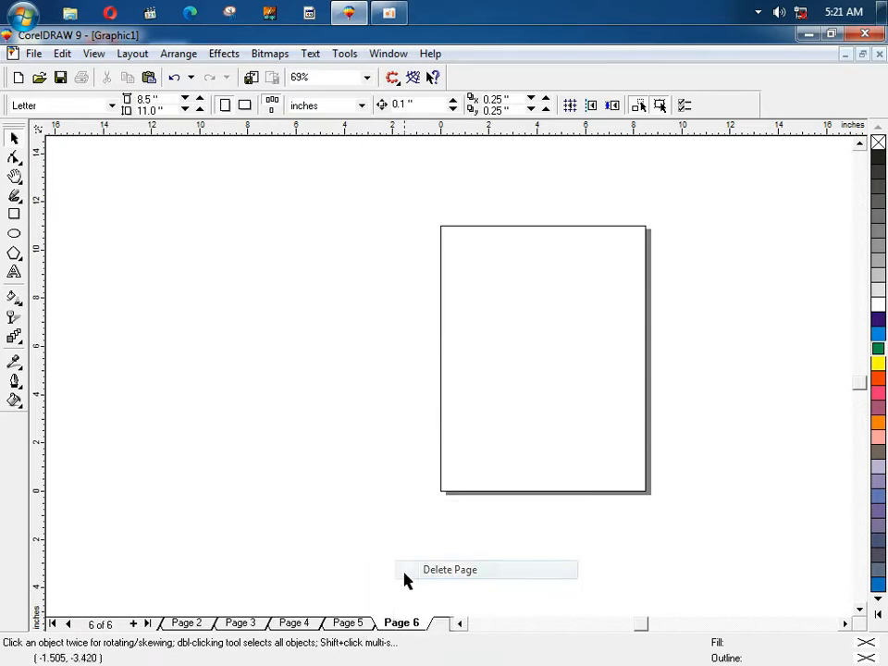
right_click(345, 627)
click(383, 571)
right_click(374, 620)
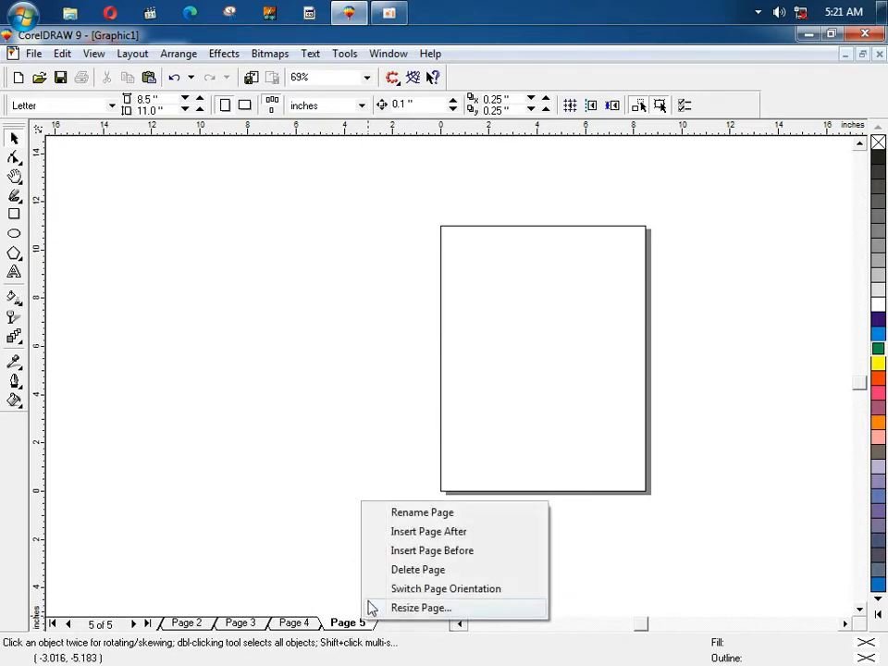
click(384, 570)
Step: Delete the remaining extra pages, including one accidentally inserted, leaving only page 12
right_click(305, 624)
click(342, 551)
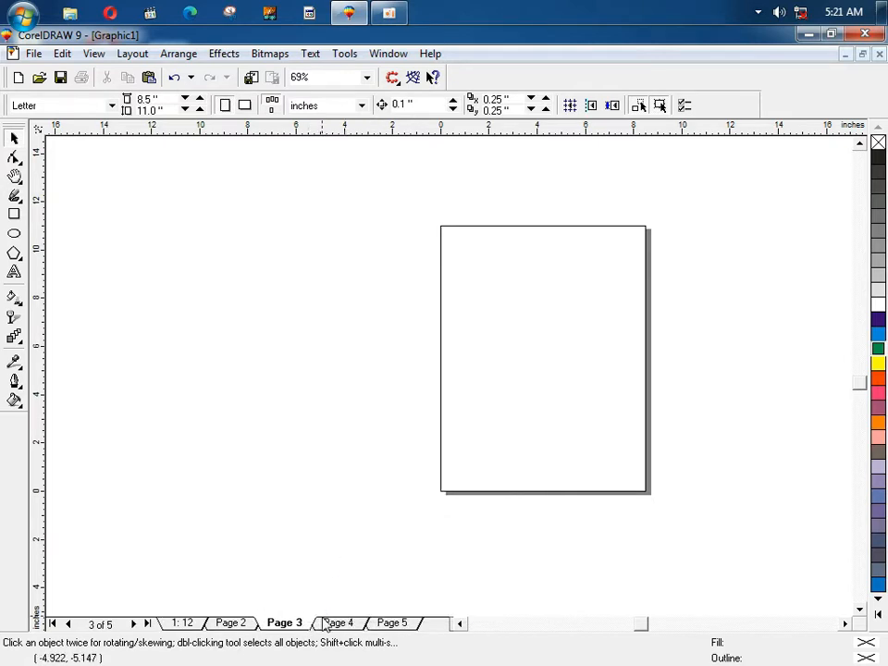
right_click(350, 621)
click(370, 571)
right_click(337, 626)
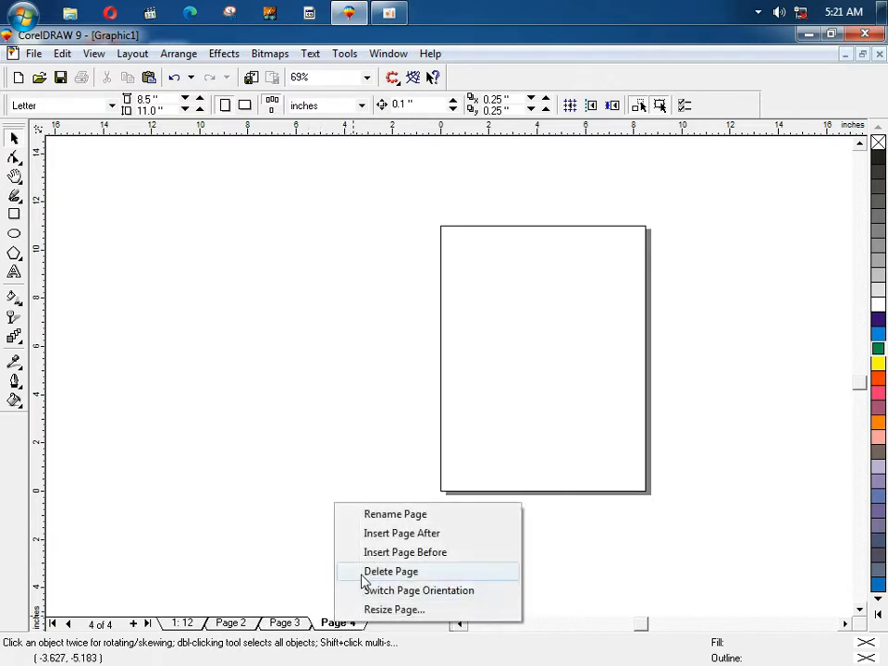
click(365, 571)
right_click(300, 627)
click(332, 570)
right_click(254, 622)
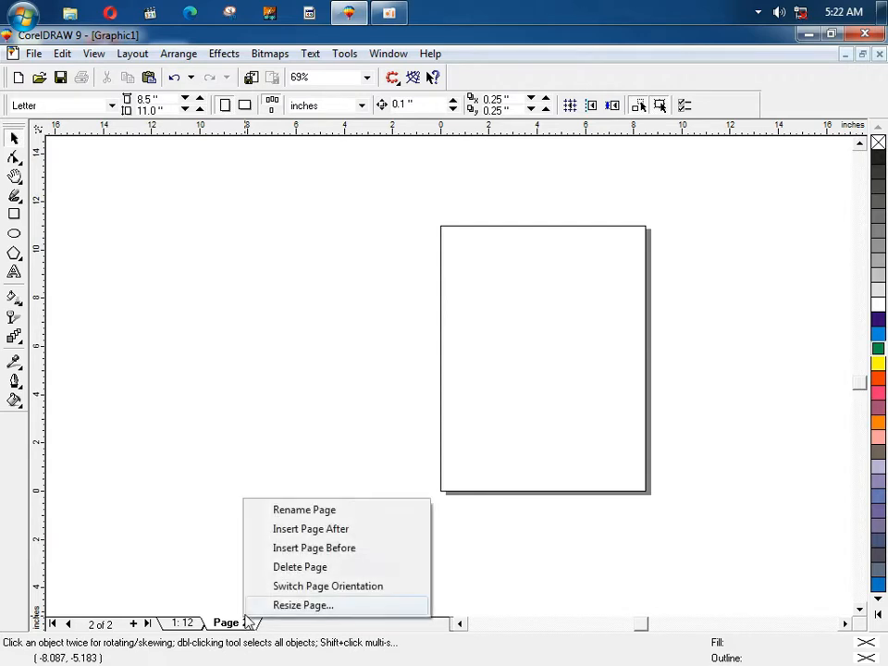
click(282, 568)
click(94, 53)
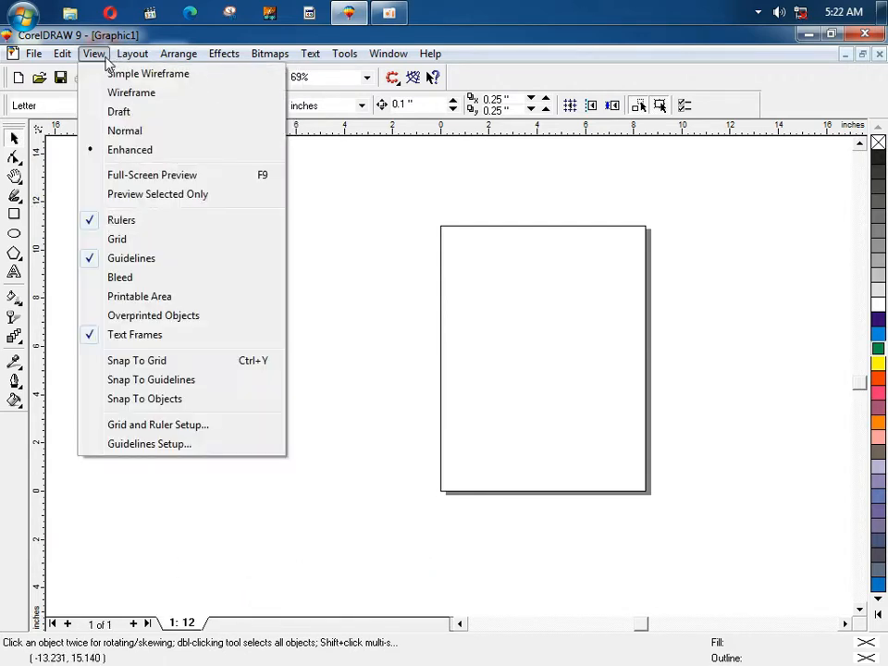
Step: Create an 8.5 × 11 in page-frame rectangle centred at 4.25, 5.5 over page 12
mouse_move(129, 58)
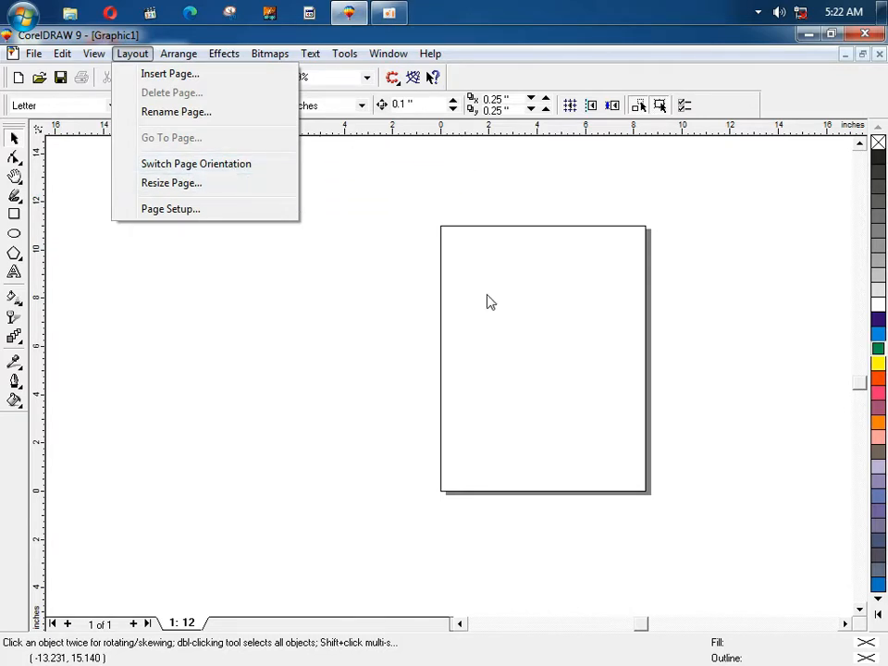
click(405, 195)
drag(408, 191, 674, 554)
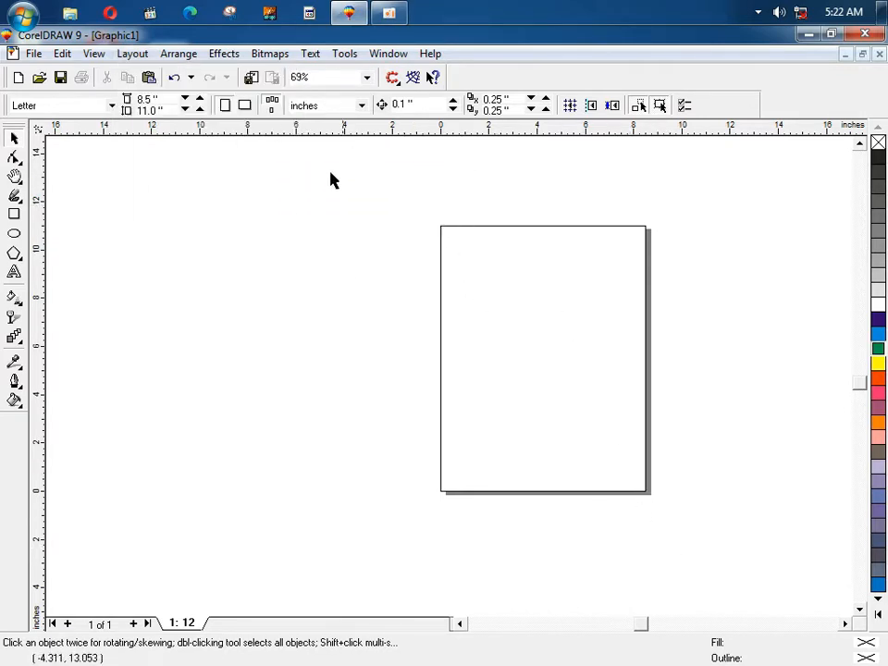
double_click(14, 213)
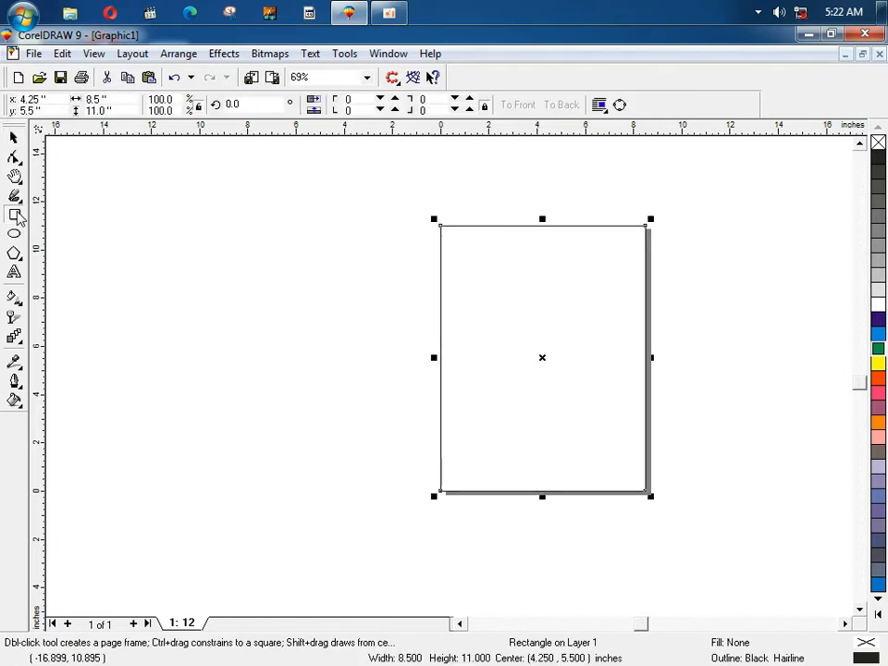
click(391, 202)
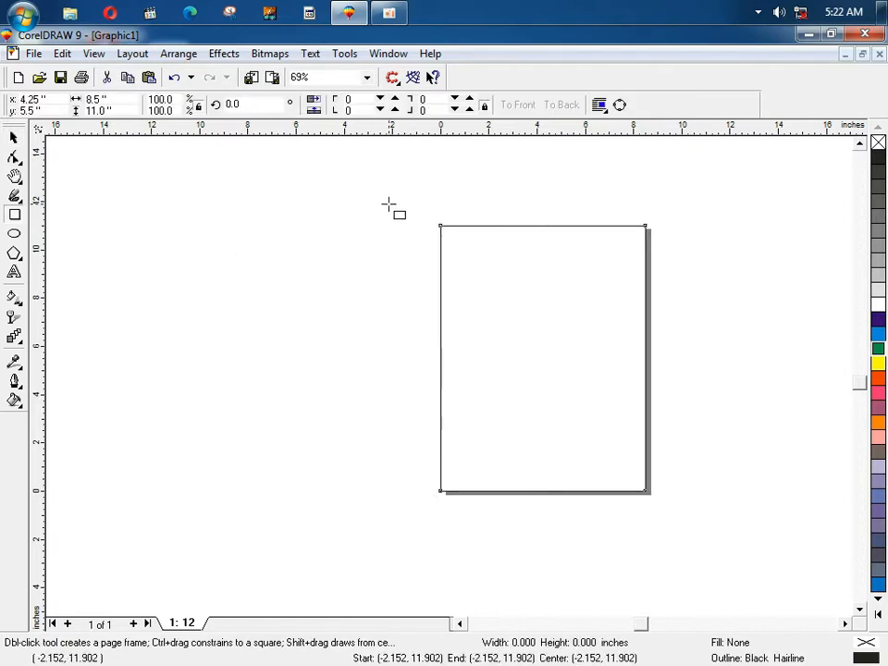
click(14, 137)
click(581, 395)
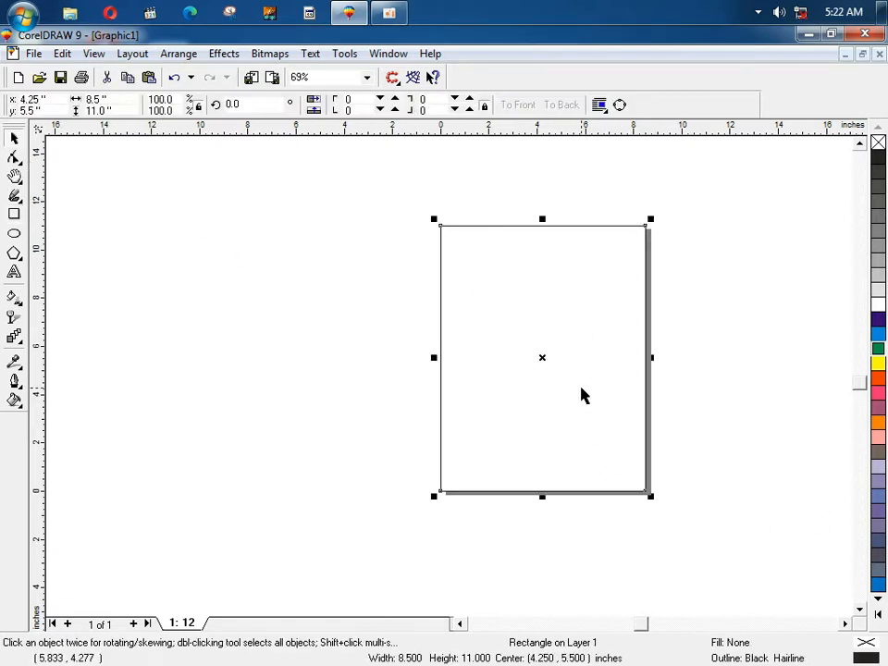
click(581, 395)
click(132, 53)
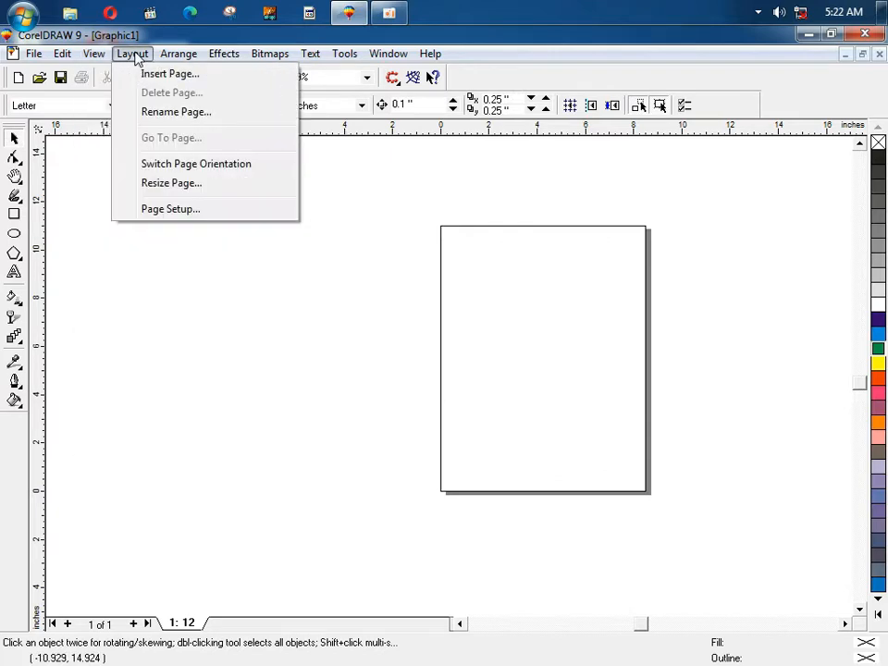
click(260, 172)
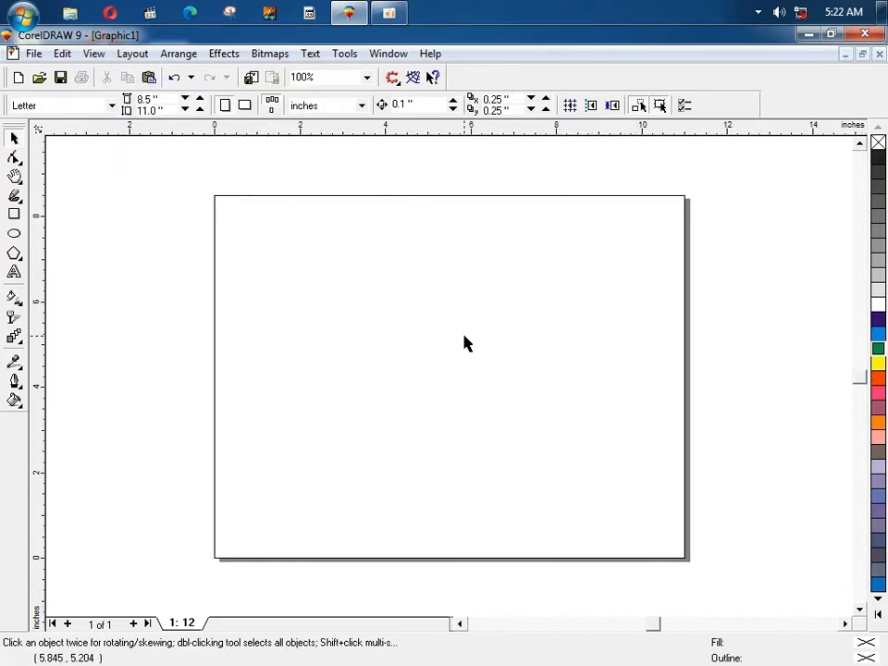
drag(183, 171, 708, 591)
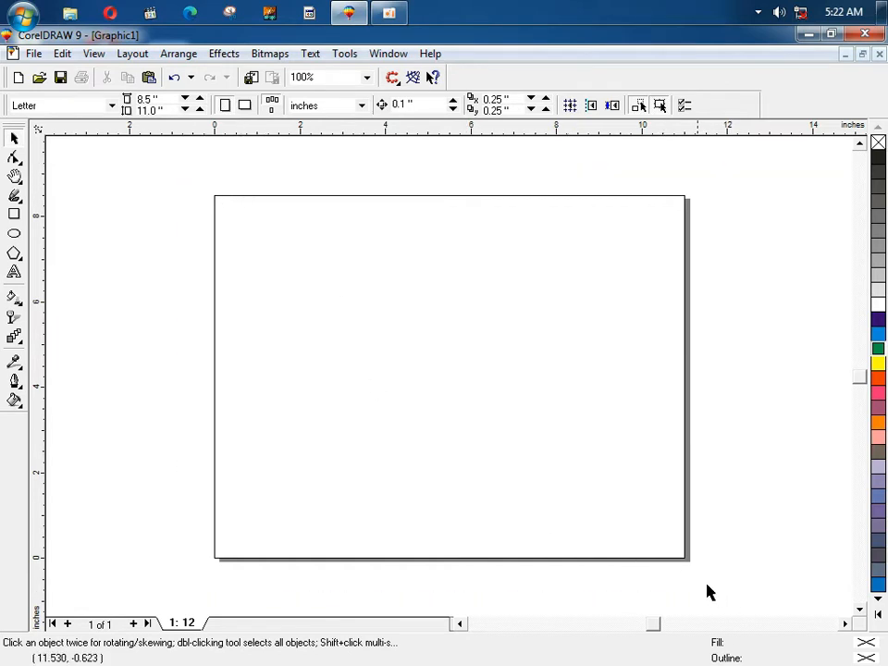
click(132, 52)
click(181, 171)
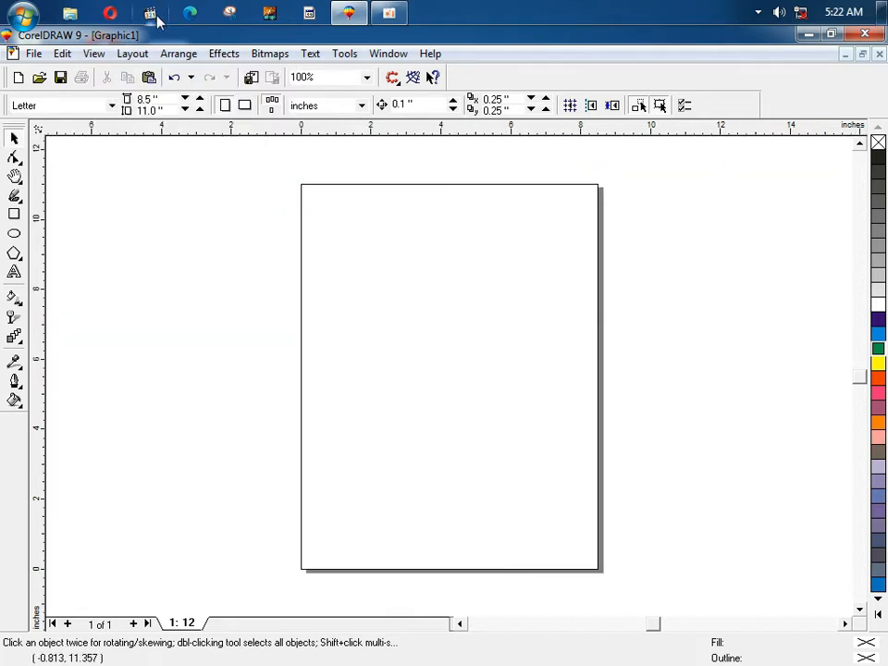
click(132, 53)
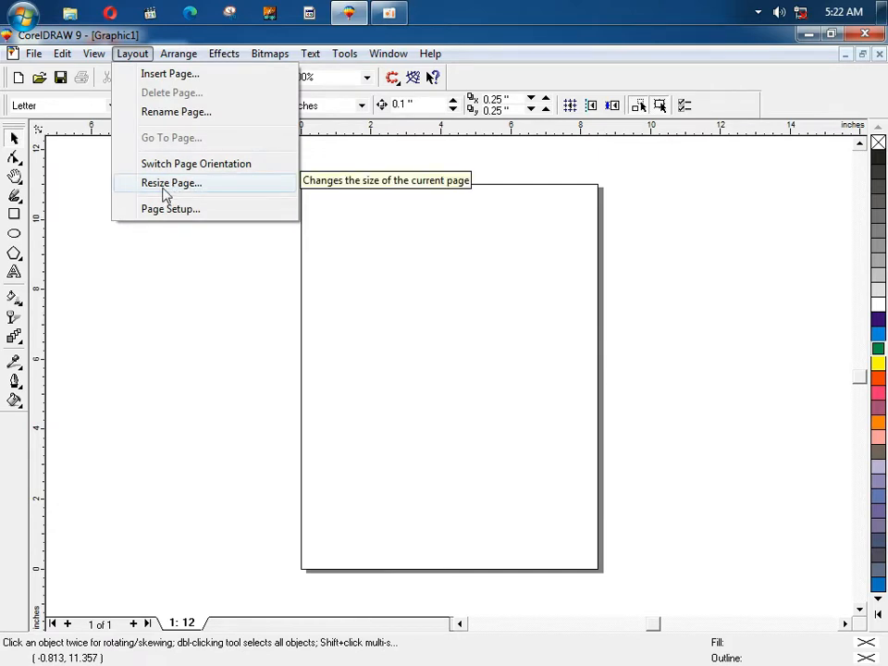
click(133, 237)
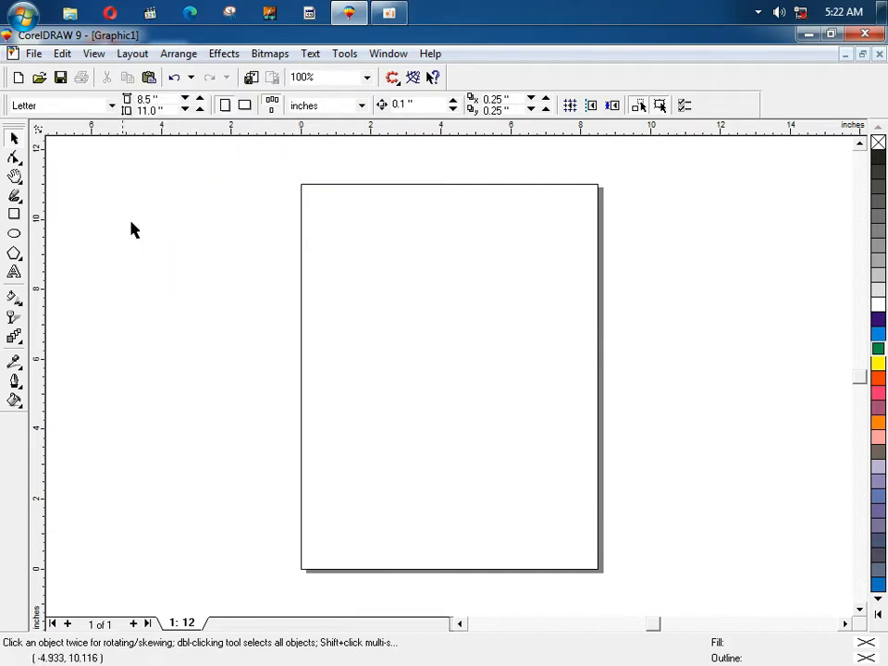
click(112, 107)
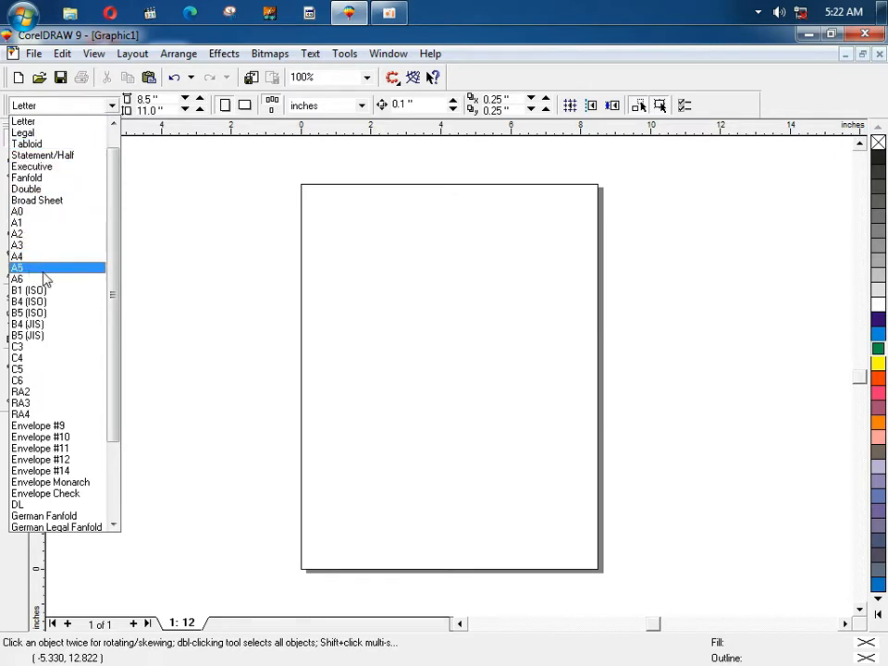
drag(112, 247, 118, 324)
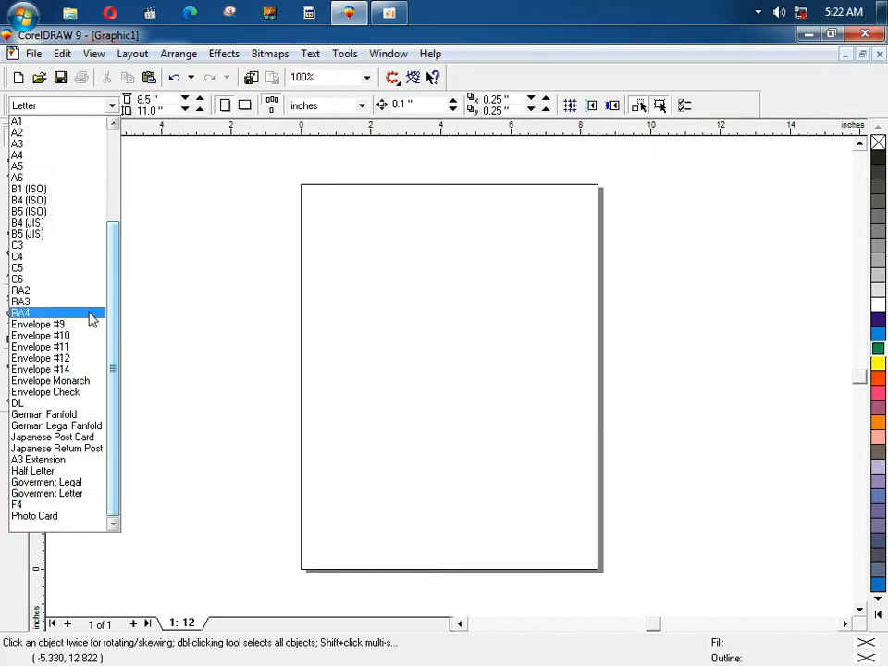
drag(110, 315, 113, 224)
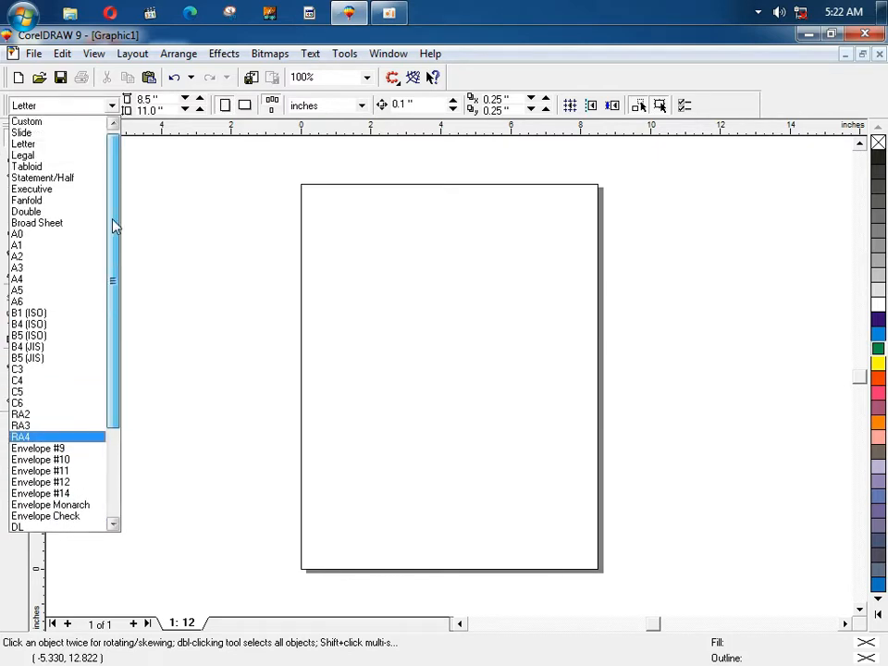
click(41, 145)
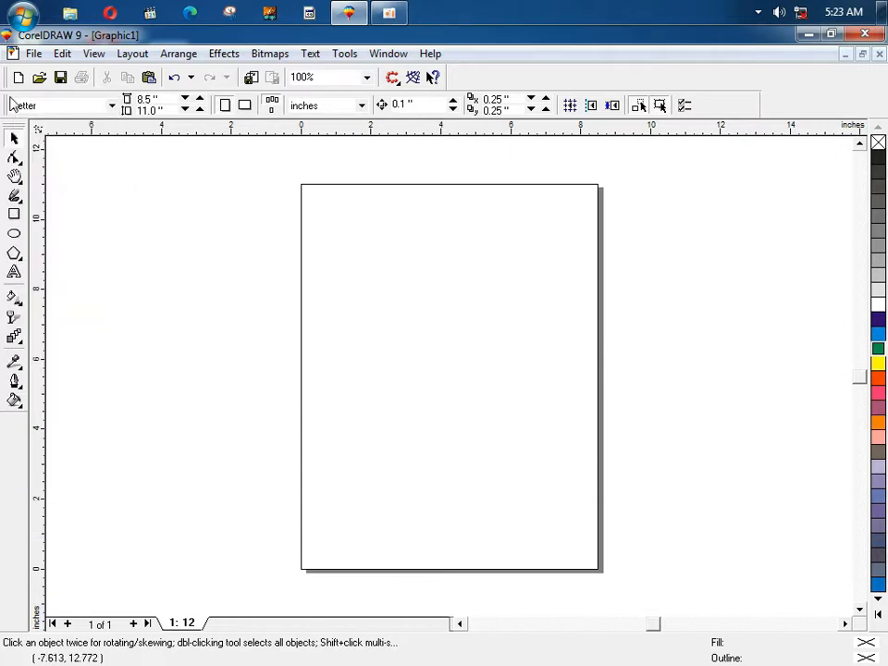
Step: Try changing the page width from 8.5 to 9 in Resize Page, then cancel
click(132, 54)
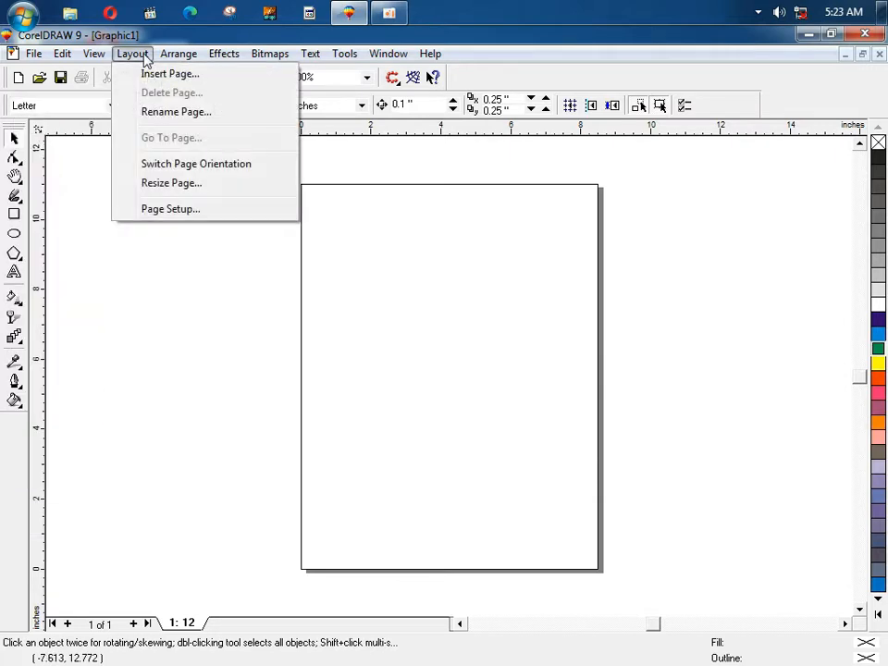
click(172, 184)
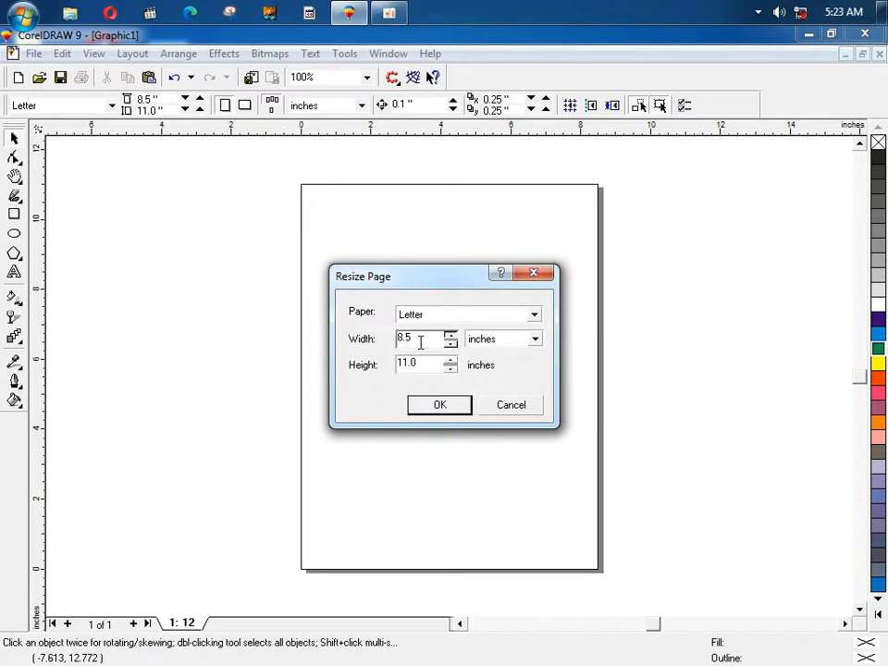
drag(420, 343, 373, 348)
text(9)
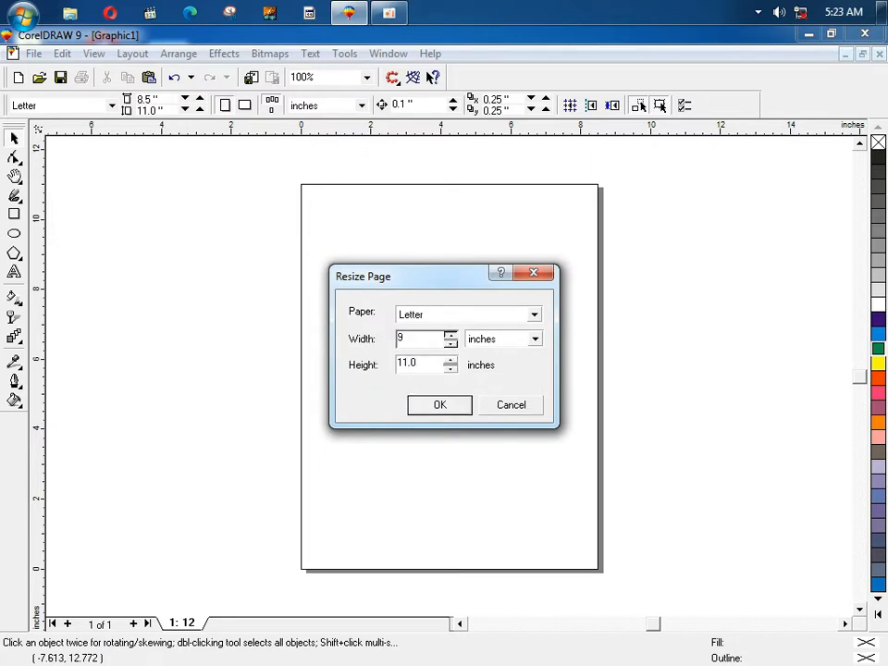
click(513, 404)
Step: Close Page Setup unchanged, keeping the portrait Letter 8.5 × 11 in page
click(130, 54)
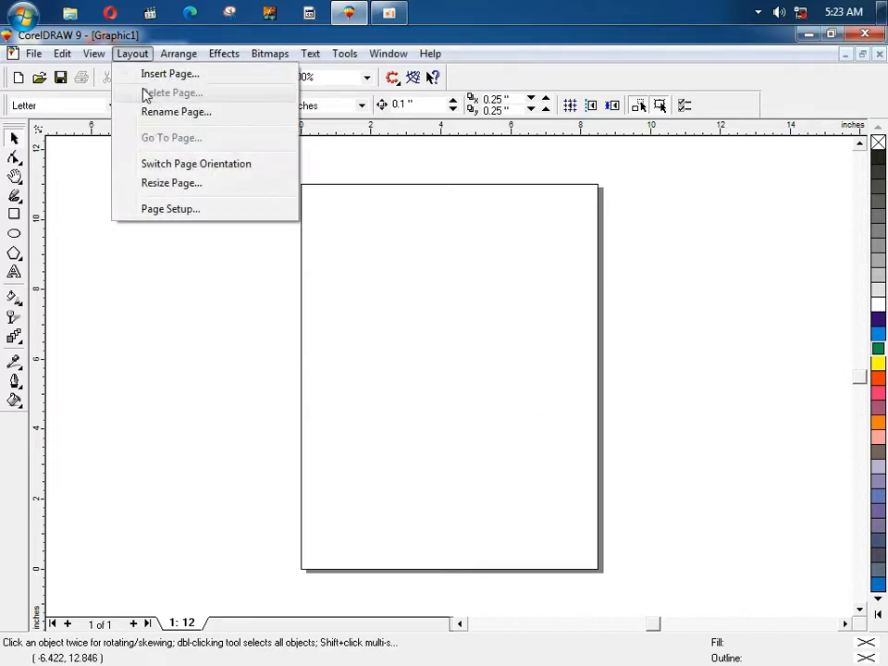
click(171, 210)
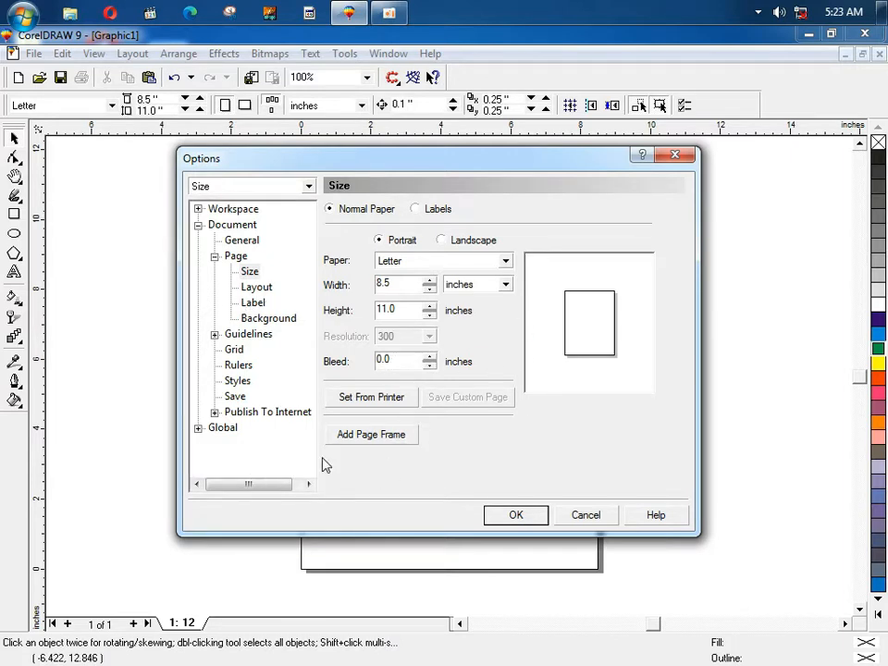
click(586, 517)
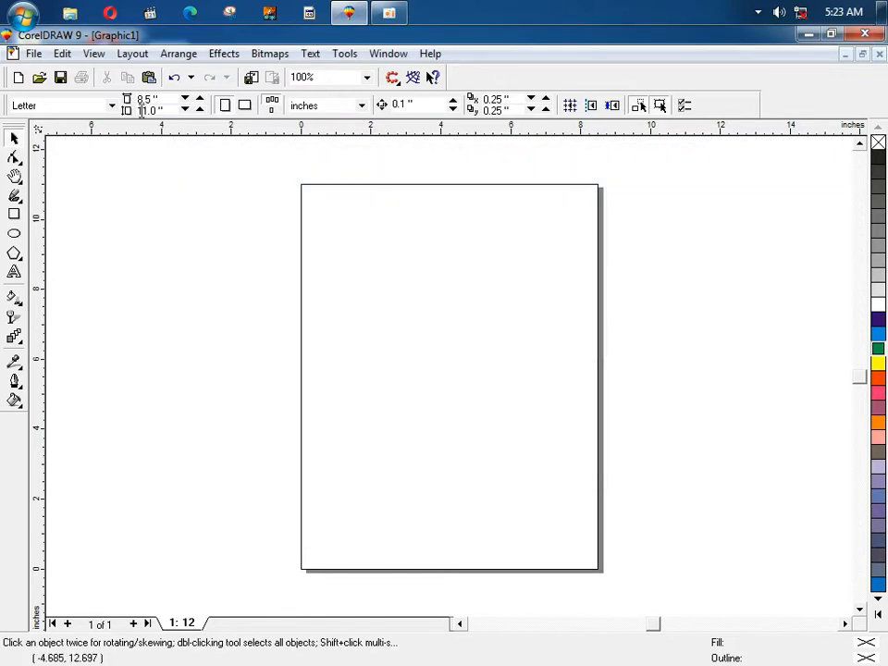
click(132, 56)
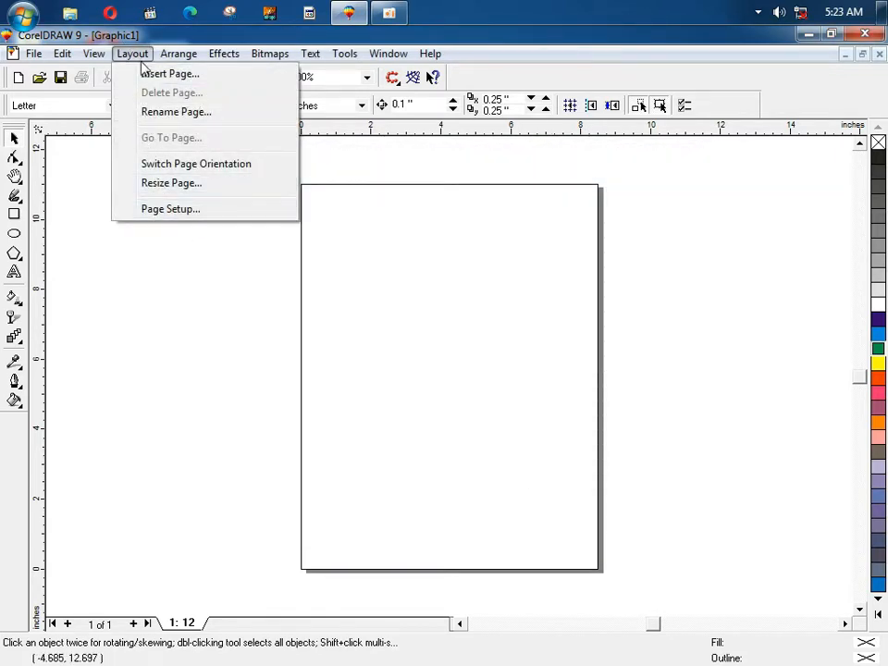
mouse_move(184, 59)
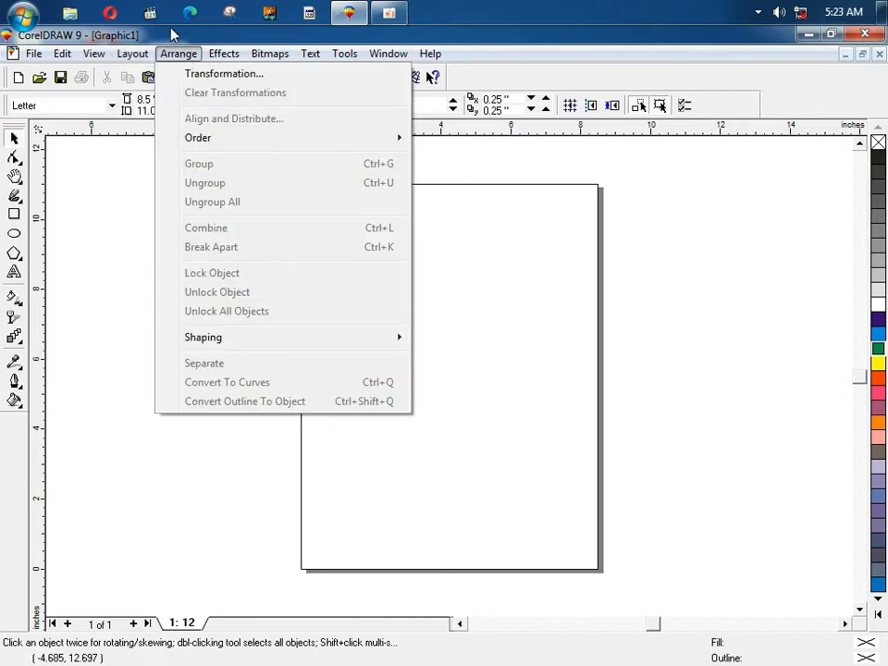
Step: Show the Transformation docker and draw a 4.337 × 2.825 in rectangle at the page's upper-left
click(191, 74)
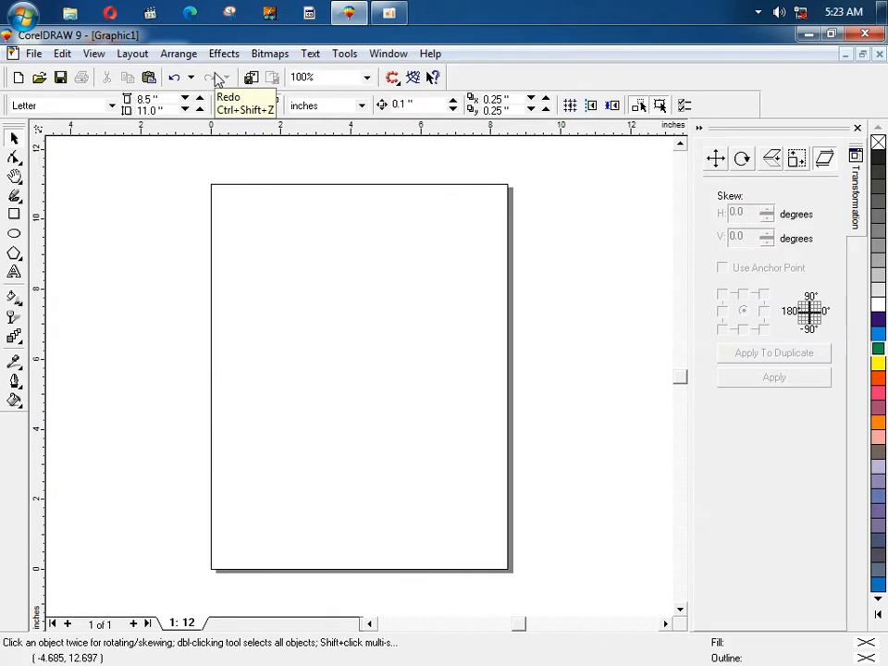
click(184, 55)
click(580, 176)
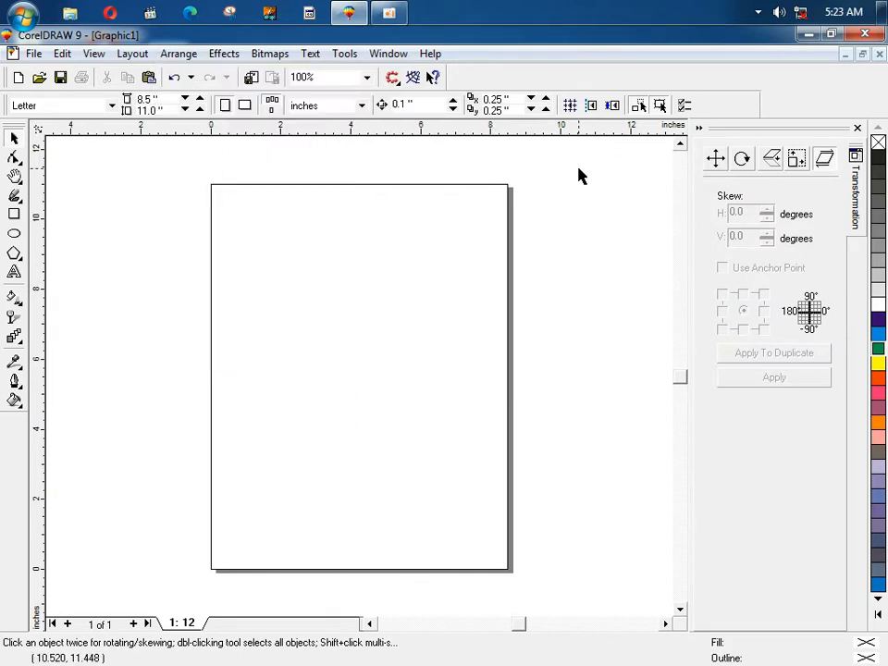
click(14, 214)
drag(192, 211, 343, 309)
click(14, 137)
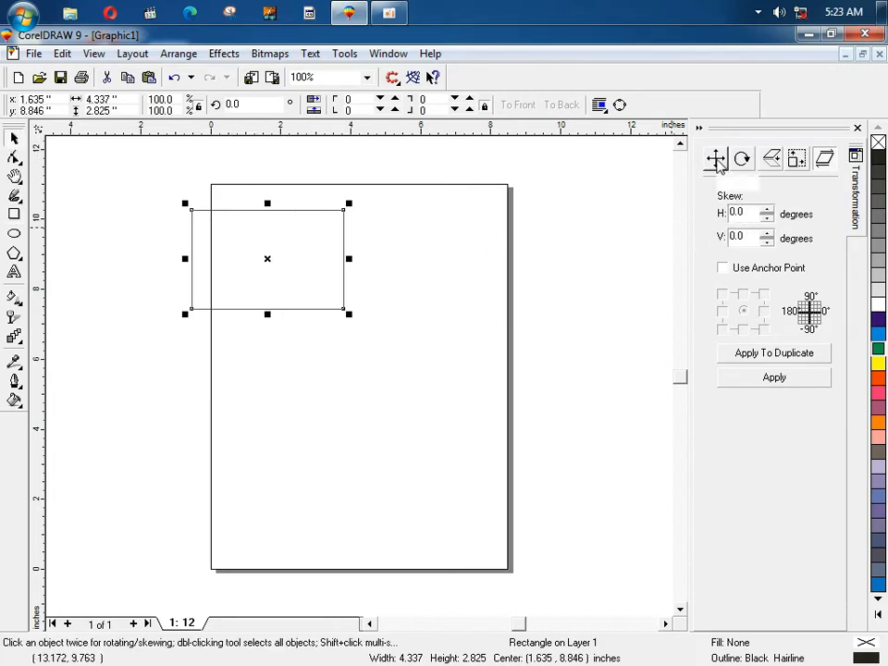
click(716, 160)
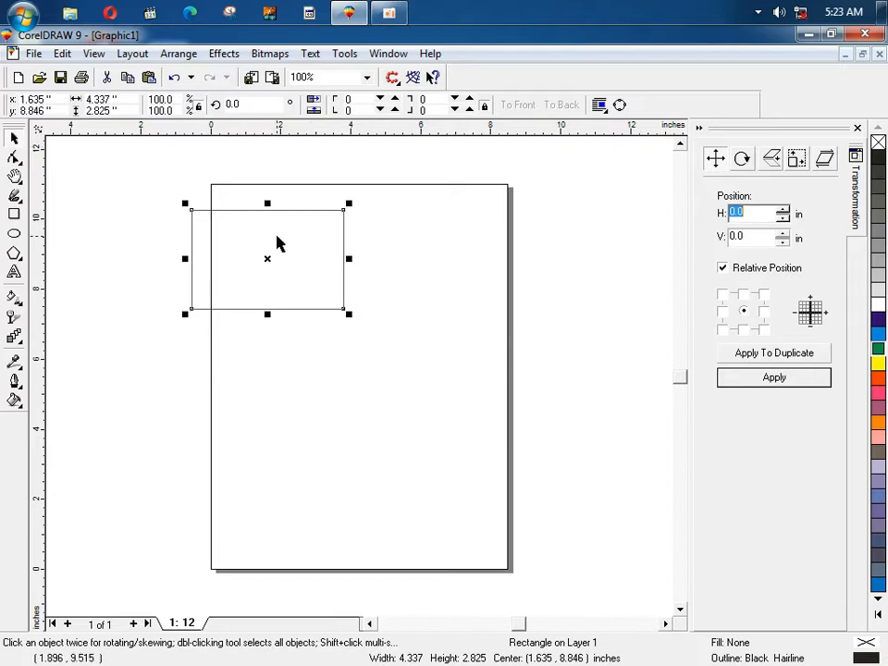
mouse_move(287, 252)
mouse_down()
mouse_move(277, 202)
mouse_move(292, 236)
mouse_move(248, 260)
mouse_move(310, 284)
mouse_move(279, 259)
mouse_up()
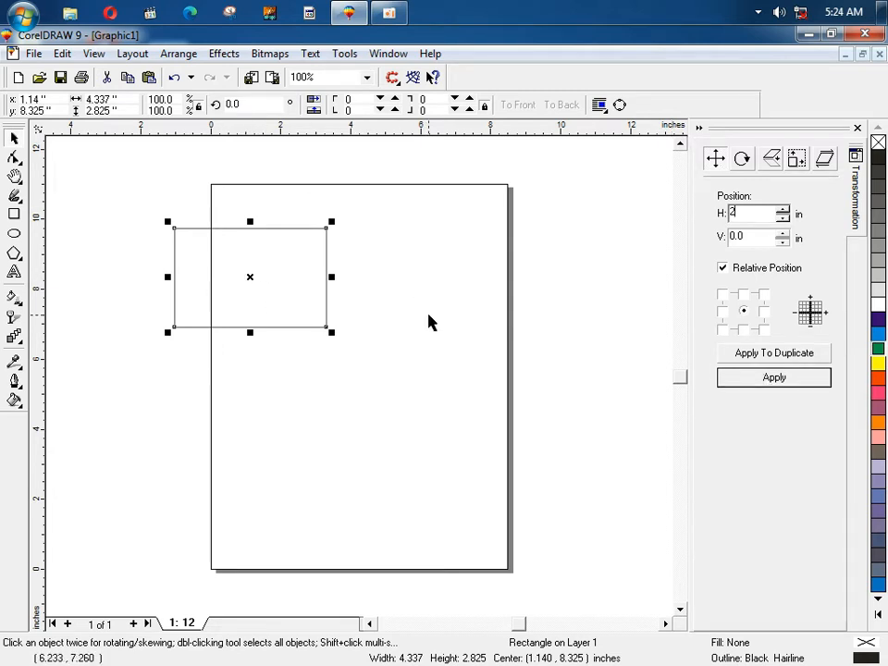
click(753, 376)
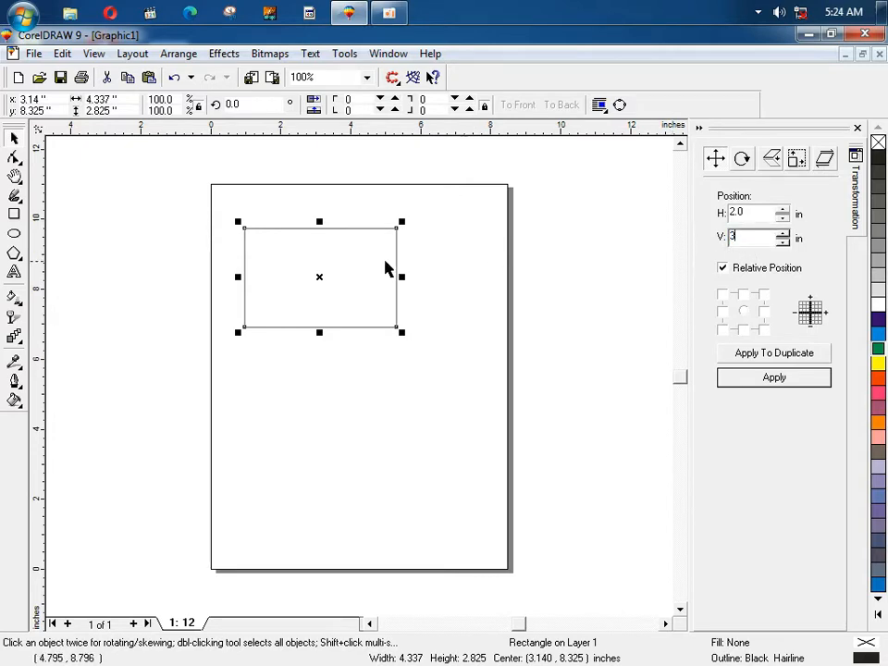
click(722, 378)
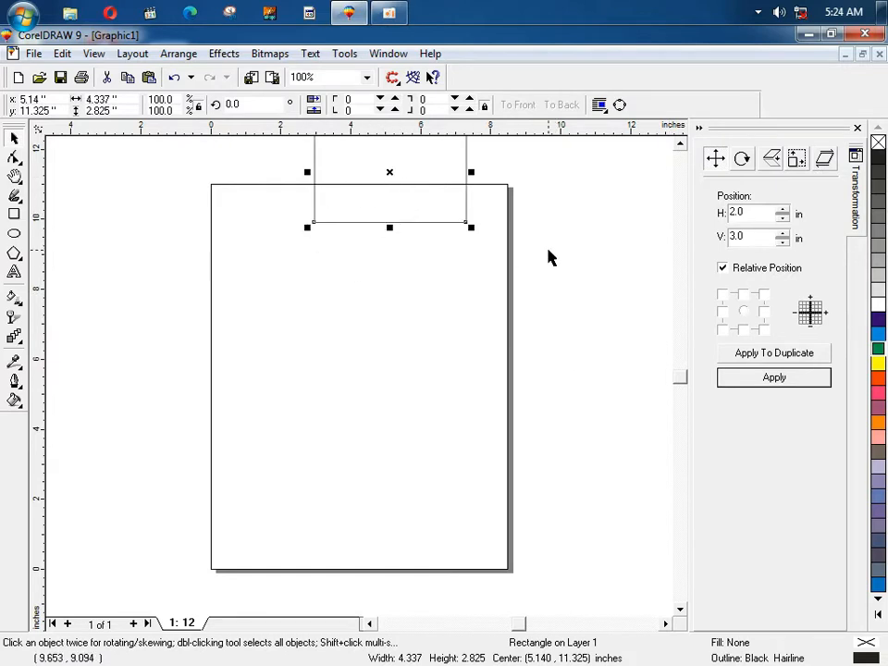
key(ctrl+z)
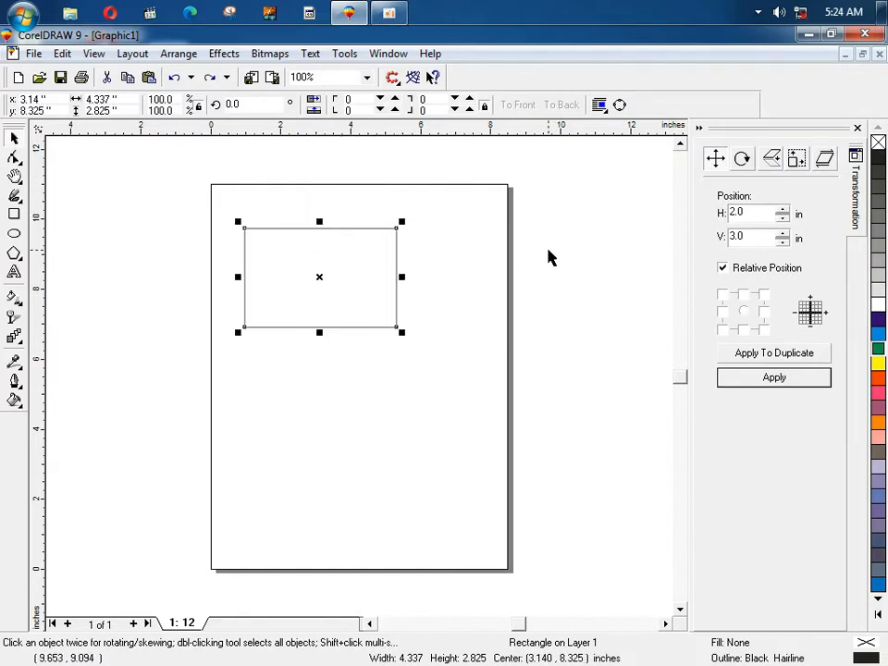
key(ctrl+shift+z)
key(ctrl+z)
click(774, 357)
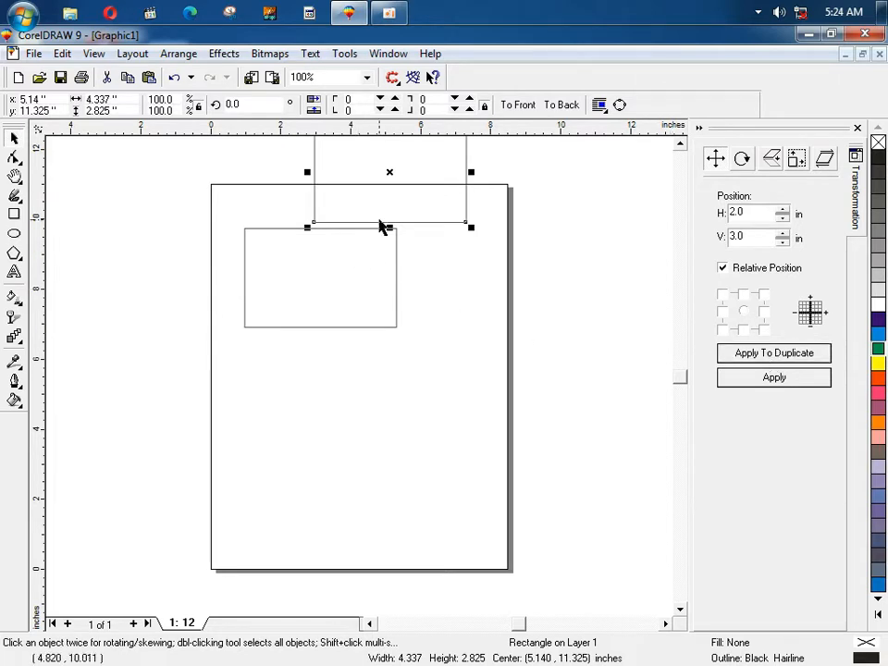
key(Delete)
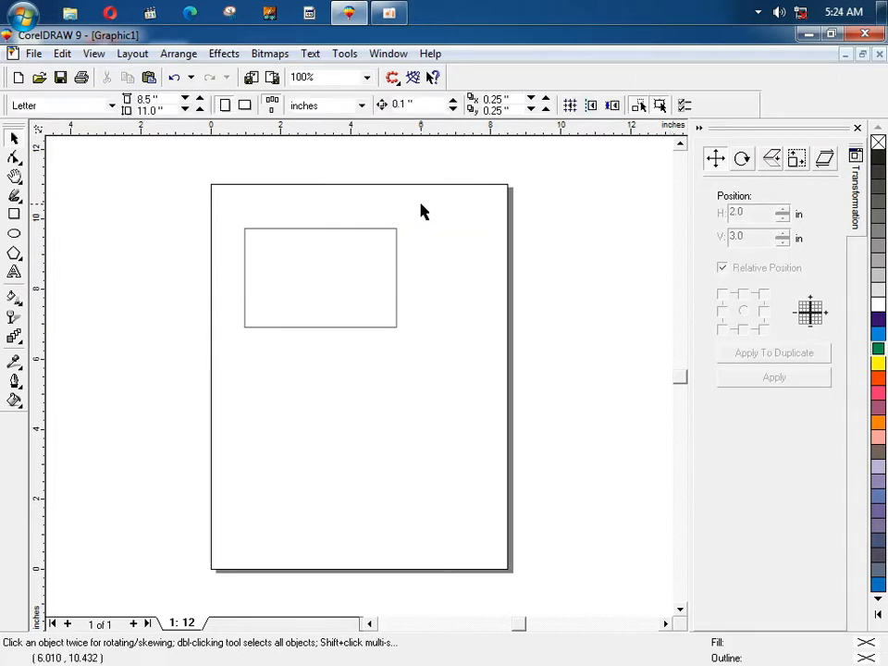
Step: Rotate the rectangle 90° from the Rotate docker page, then set its angle to 45°
click(398, 274)
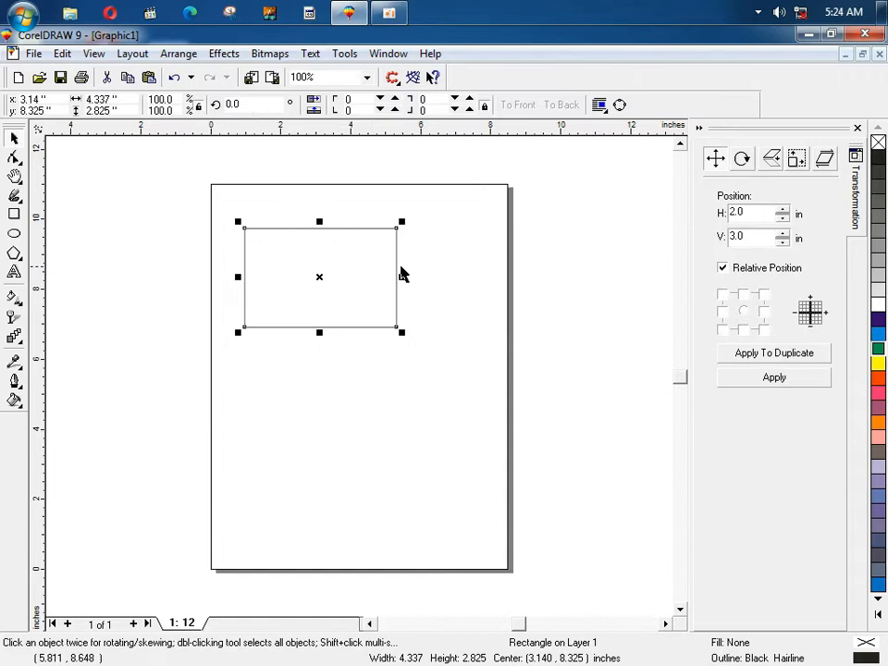
click(741, 159)
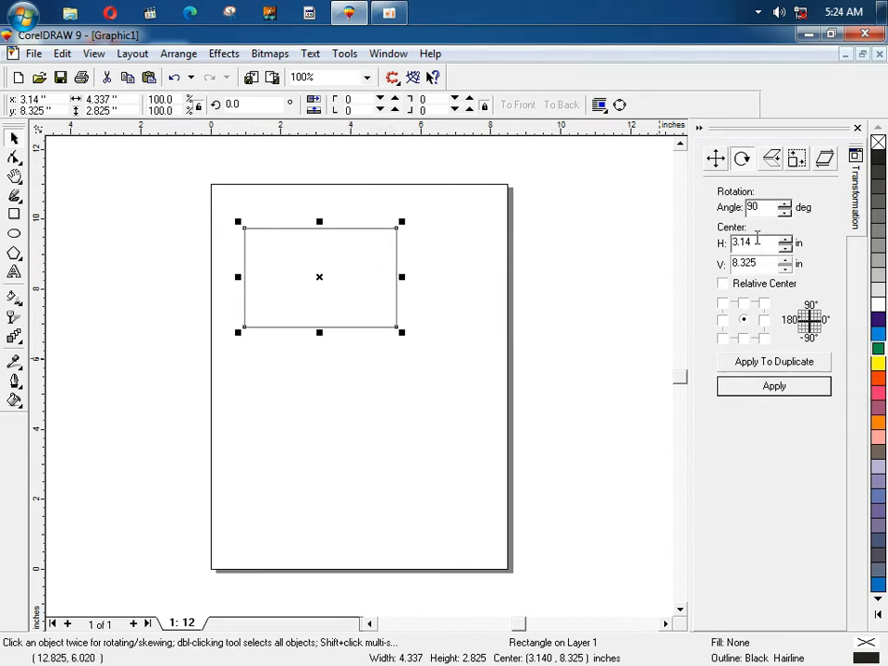
click(760, 388)
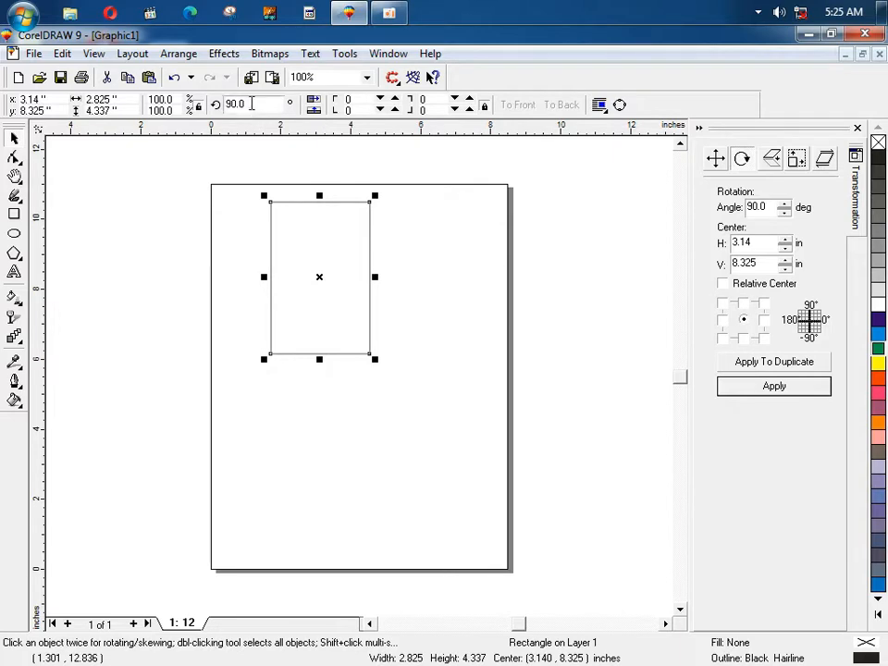
drag(251, 104, 195, 102)
text(45)
key(Return)
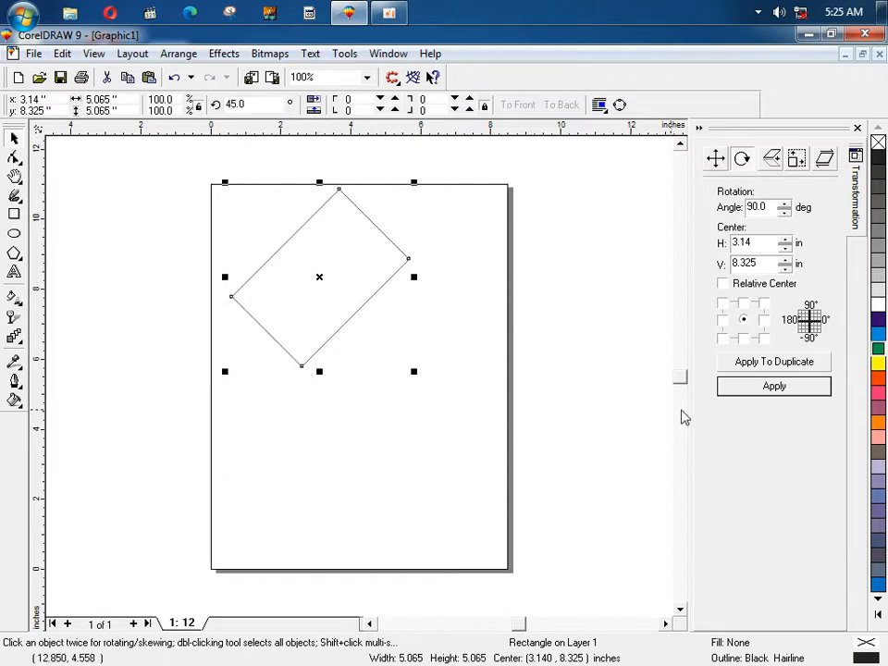
Step: Rotate it further to 135°, reset the rotation to 0°, and delete the rectangle
click(740, 386)
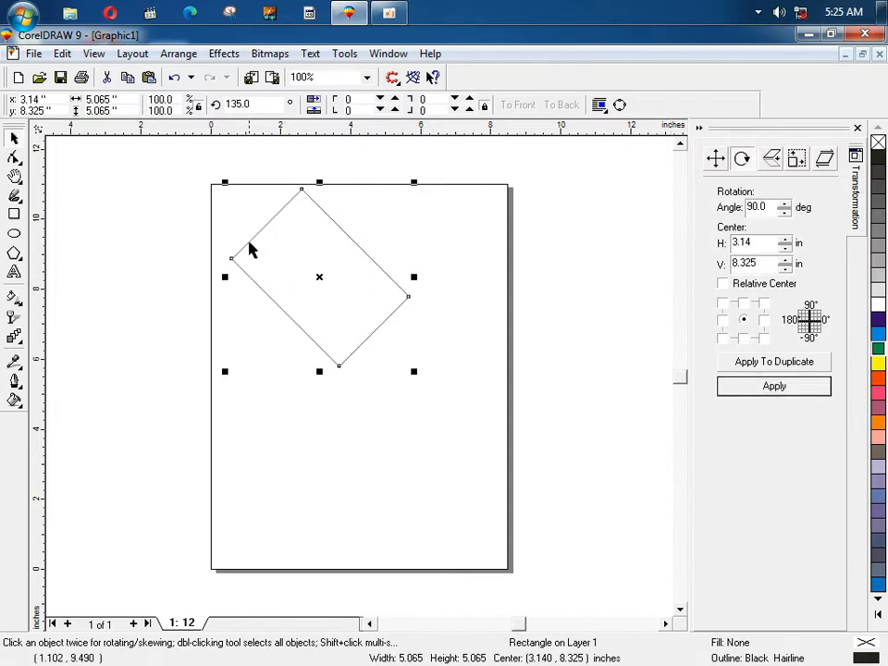
drag(260, 107, 216, 109)
text(0)
key(Return)
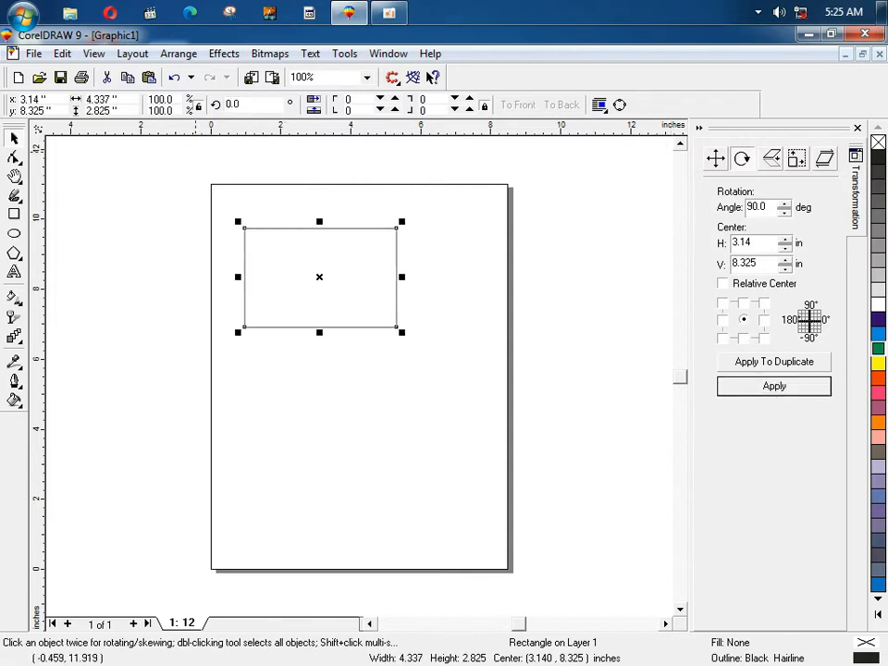
drag(768, 208, 733, 207)
text(0)
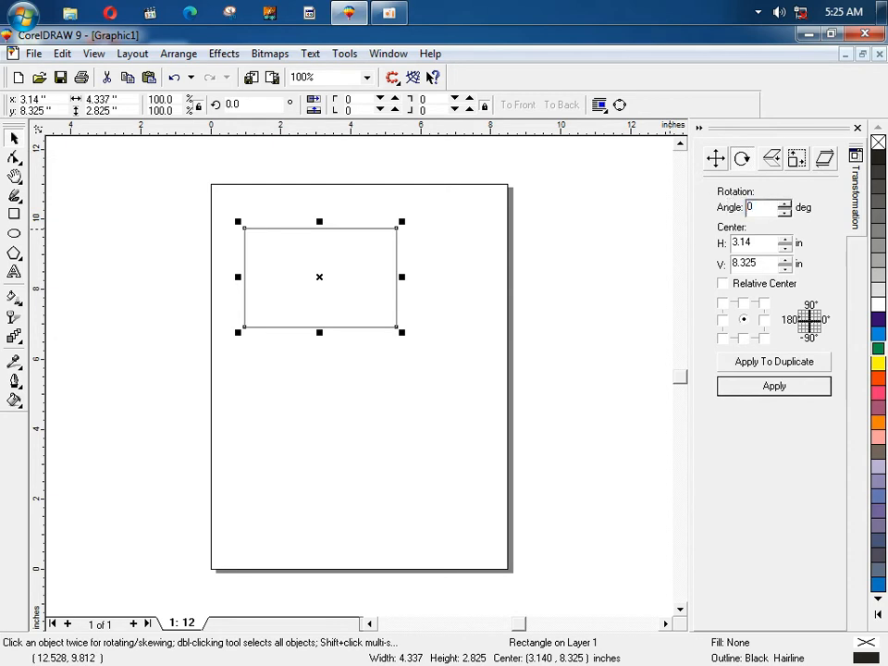
click(750, 388)
key(Delete)
click(773, 159)
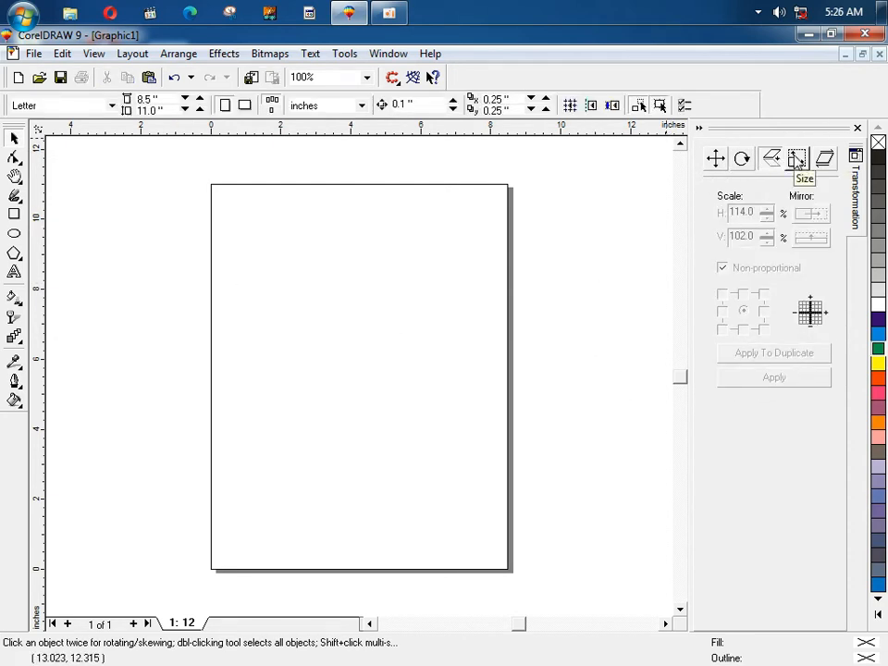
Step: Draw a new rectangle and size it to 6 in wide by 3 in tall
click(14, 214)
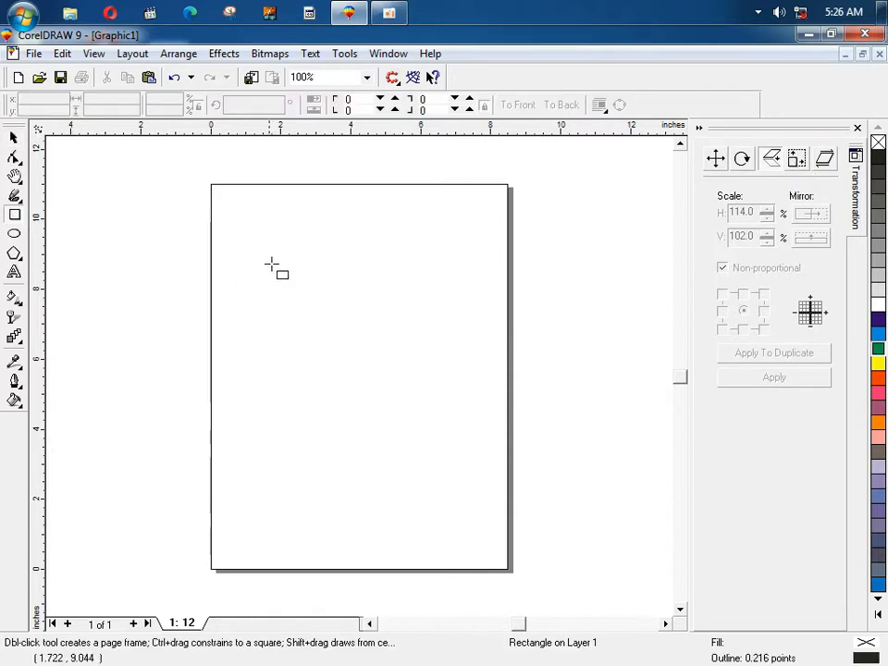
drag(267, 238, 445, 342)
click(796, 158)
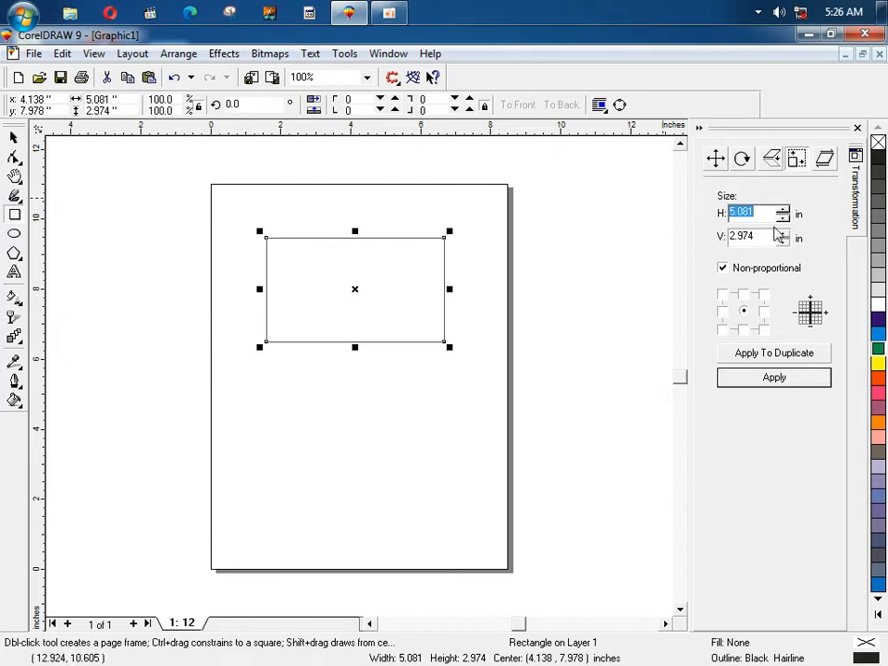
text(6)
key(Tab)
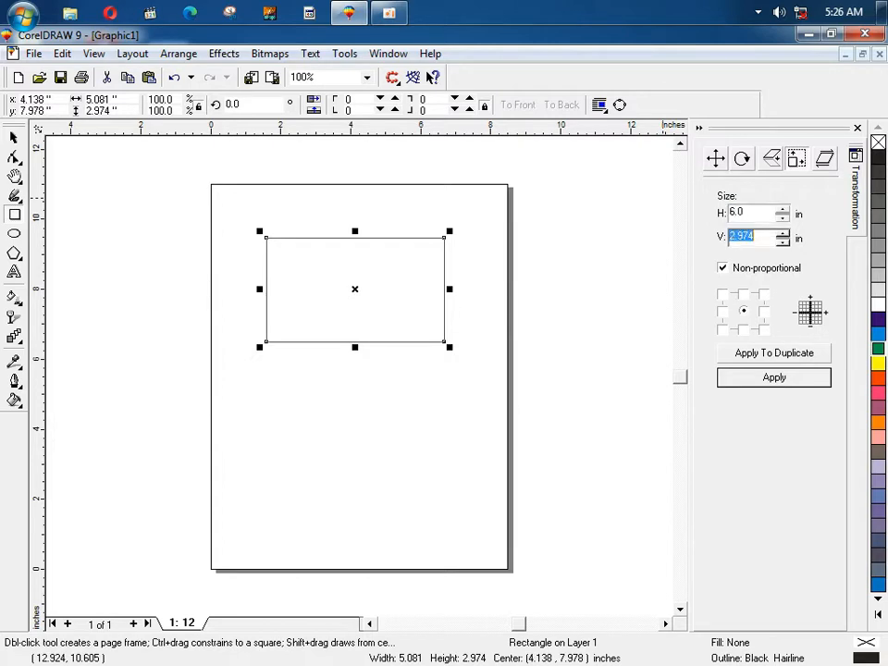
text(3)
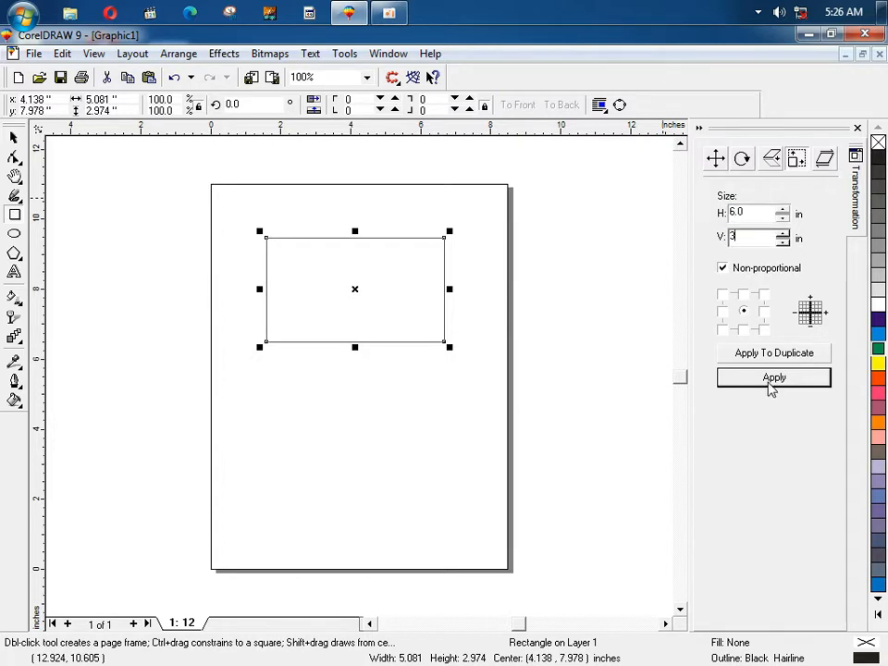
click(772, 379)
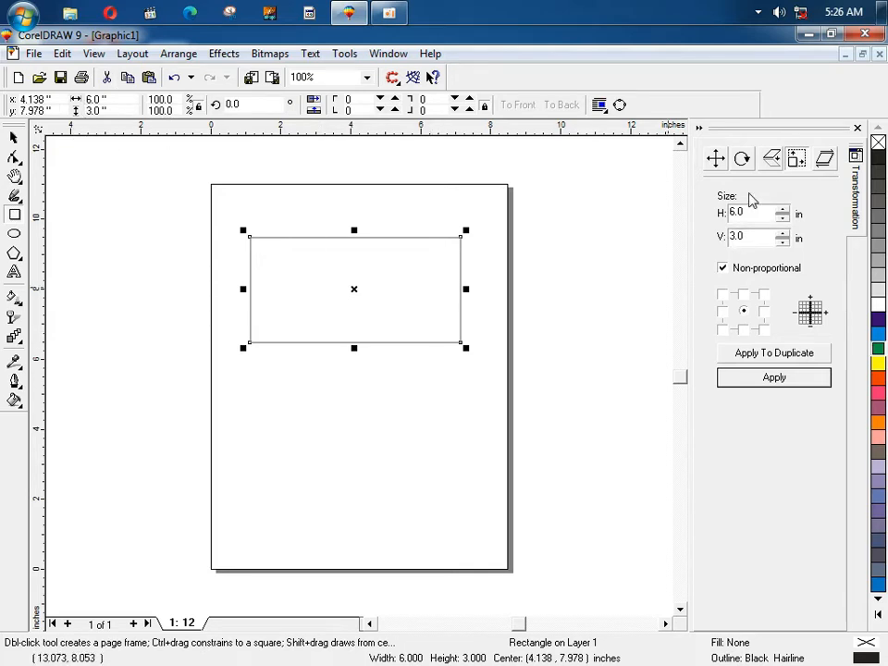
Step: Skew the 6 × 3 in rectangle 60° horizontally from the Skew docker page
click(826, 159)
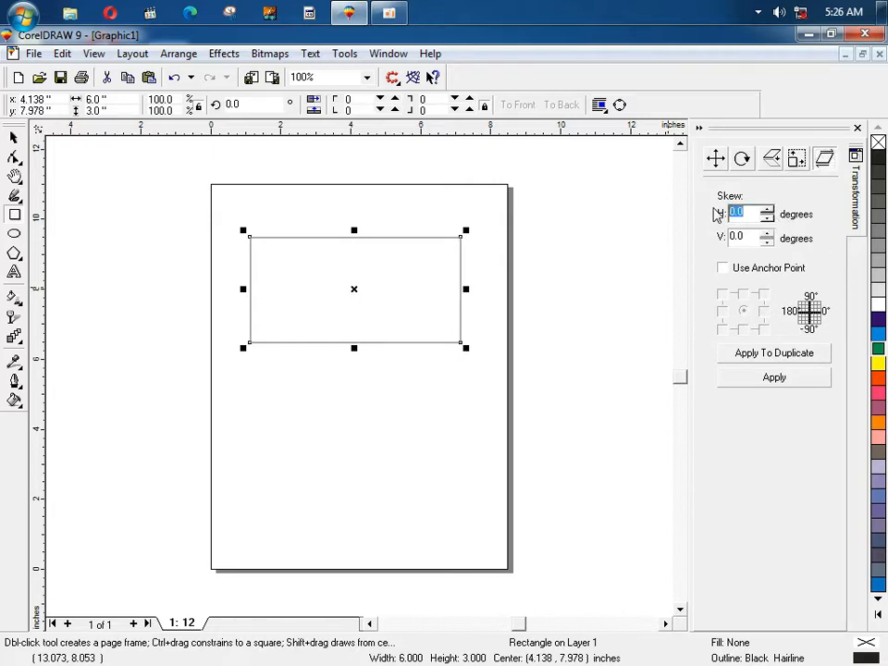
text(60)
key(Return)
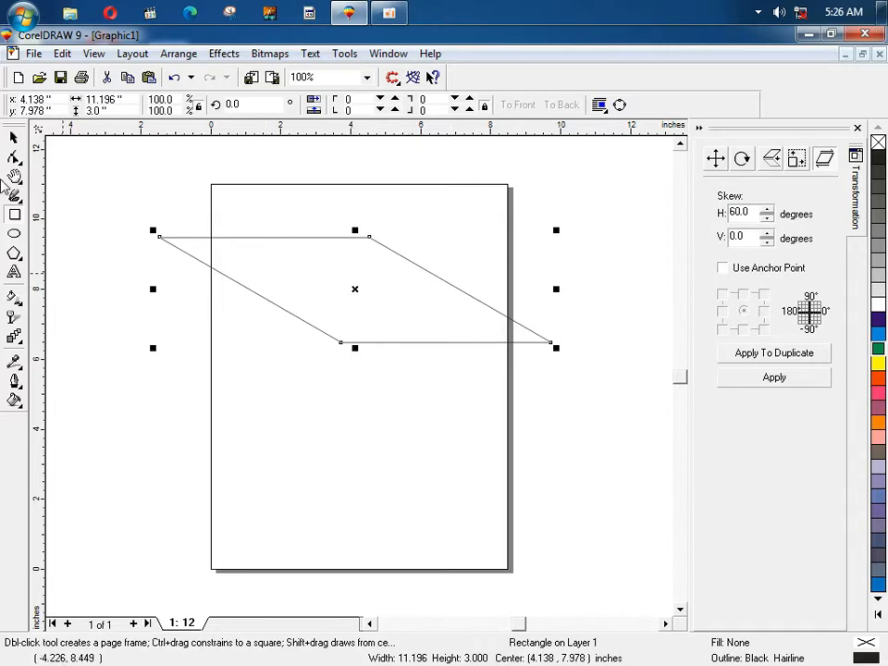
click(13, 138)
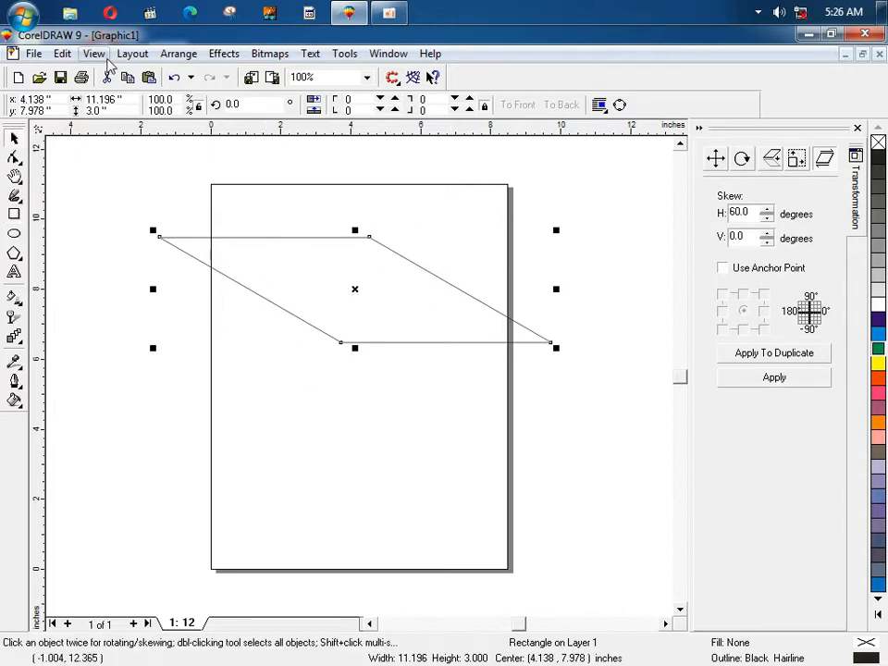
click(120, 54)
click(179, 52)
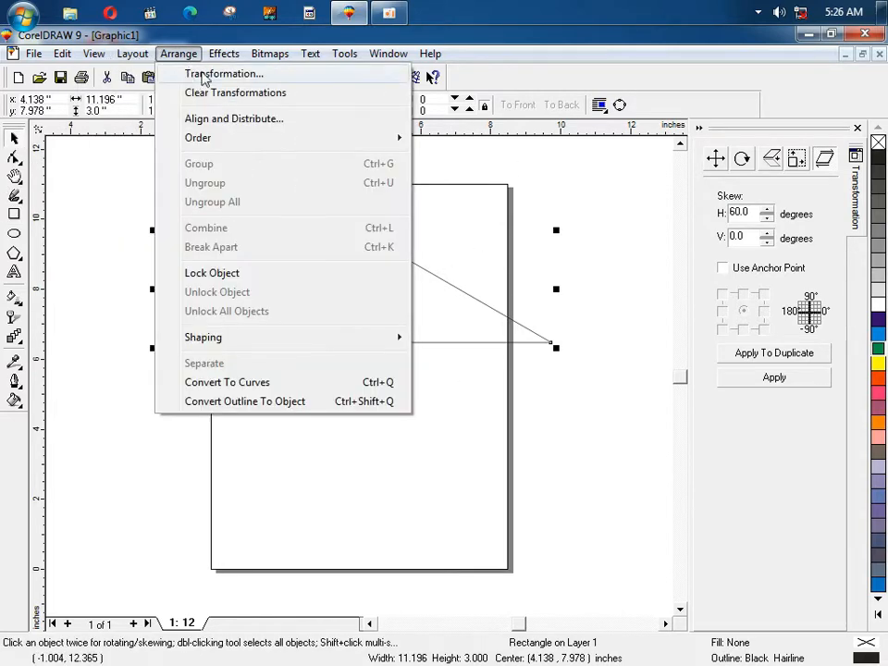
Step: Clear the rectangle's transformations and close the Transformation docker
click(233, 93)
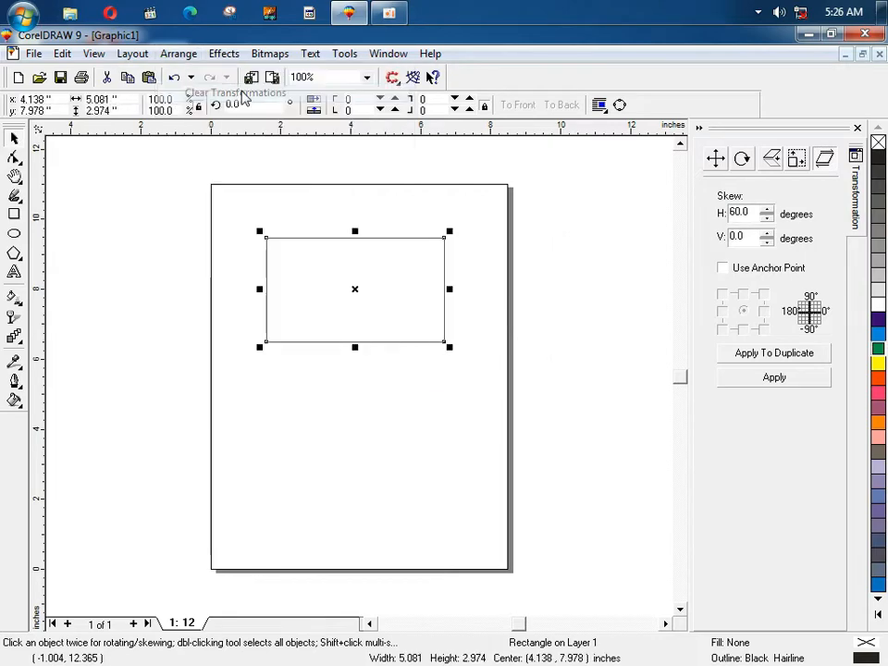
click(857, 128)
click(179, 53)
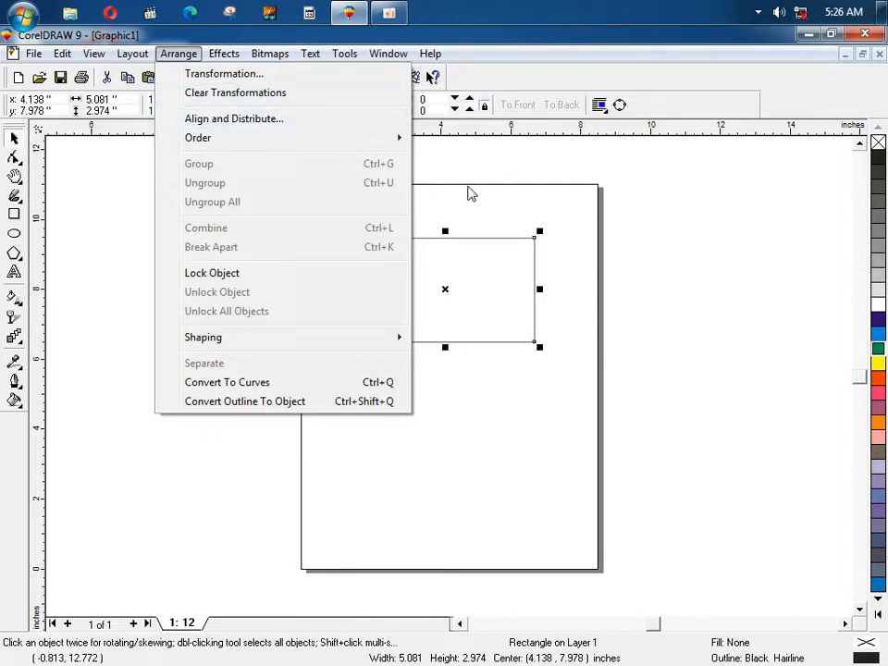
click(448, 301)
Step: Copy the rectangle lower right, fill the copy blue and the original red, and move the red one up-right
drag(444, 294, 486, 358)
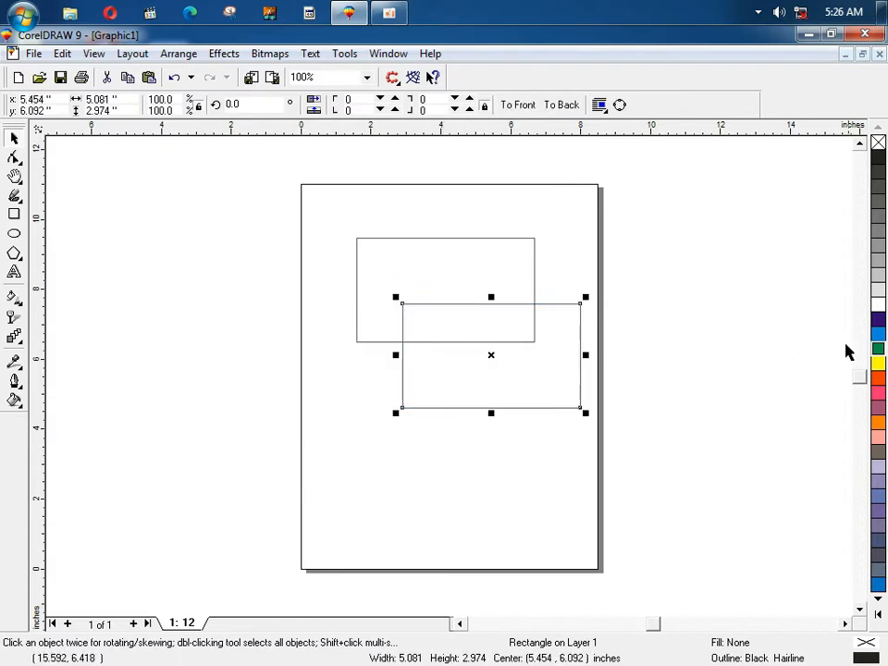
click(878, 334)
click(500, 267)
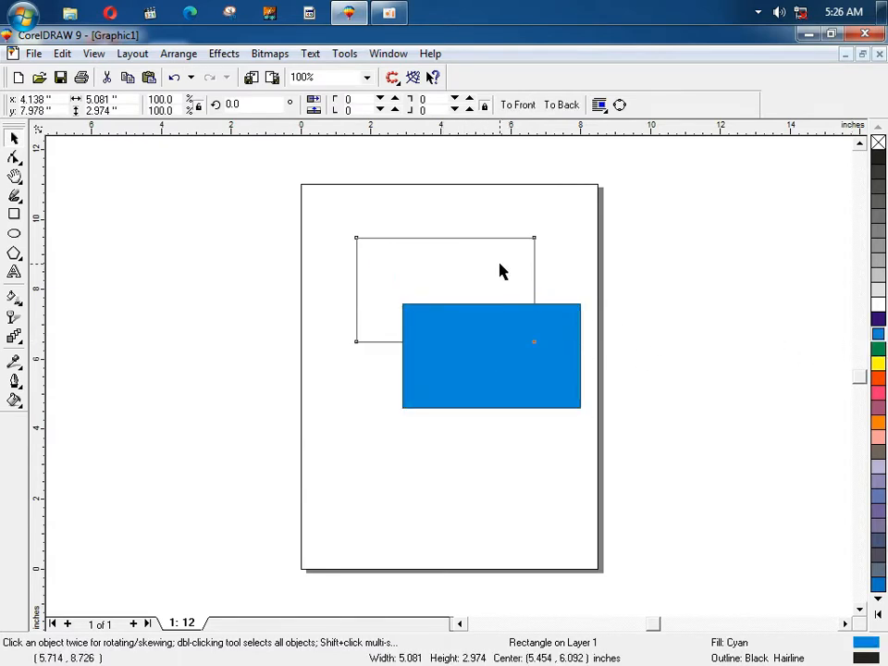
click(878, 378)
click(575, 258)
drag(453, 267, 518, 201)
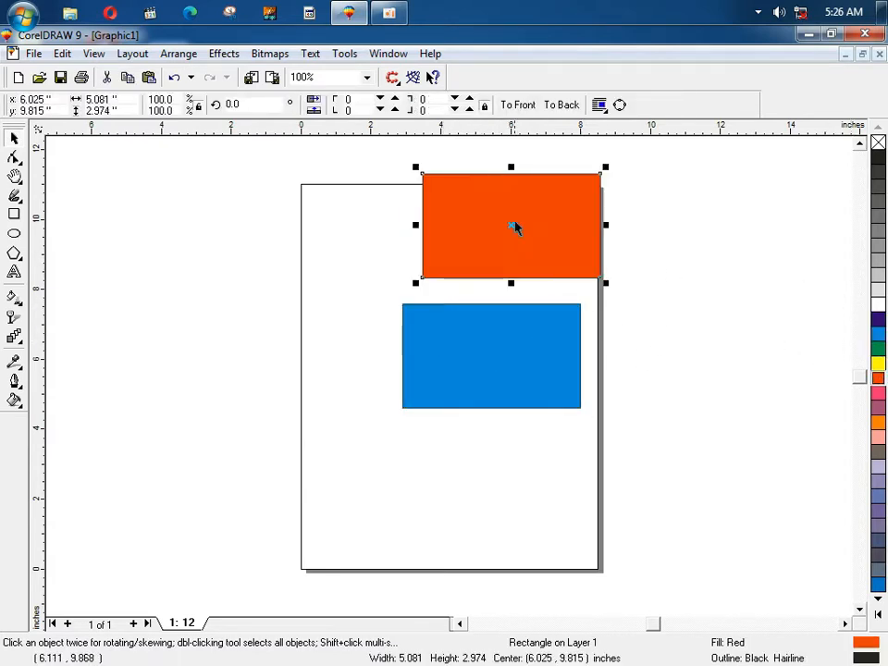
click(179, 52)
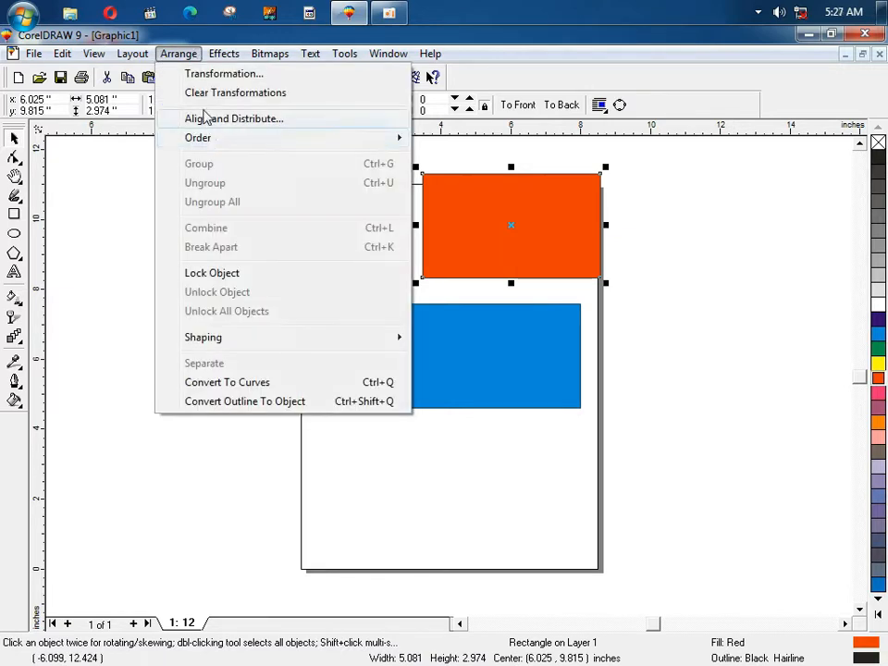
Step: Open Align and Distribute from the Arrange menu and move the dialog clear of the red rectangle
click(264, 119)
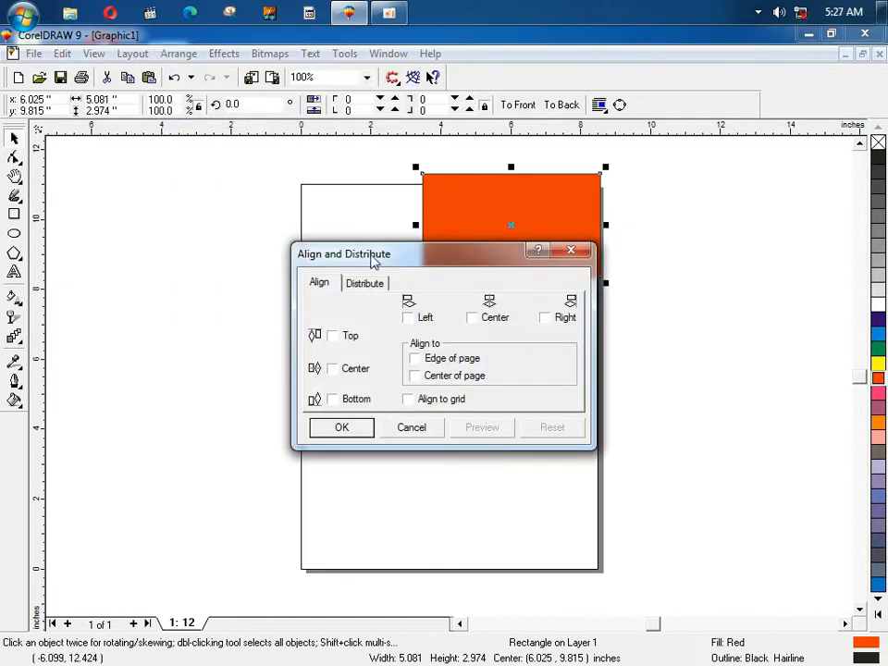
drag(424, 263, 417, 359)
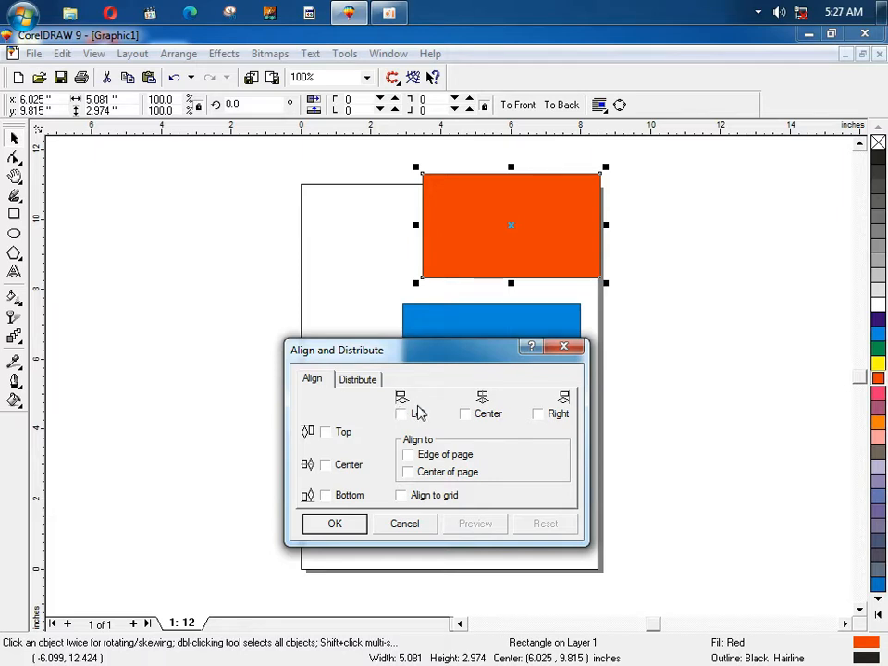
Step: Close Align and Distribute and move the orange rectangle up beside the blue one
click(563, 349)
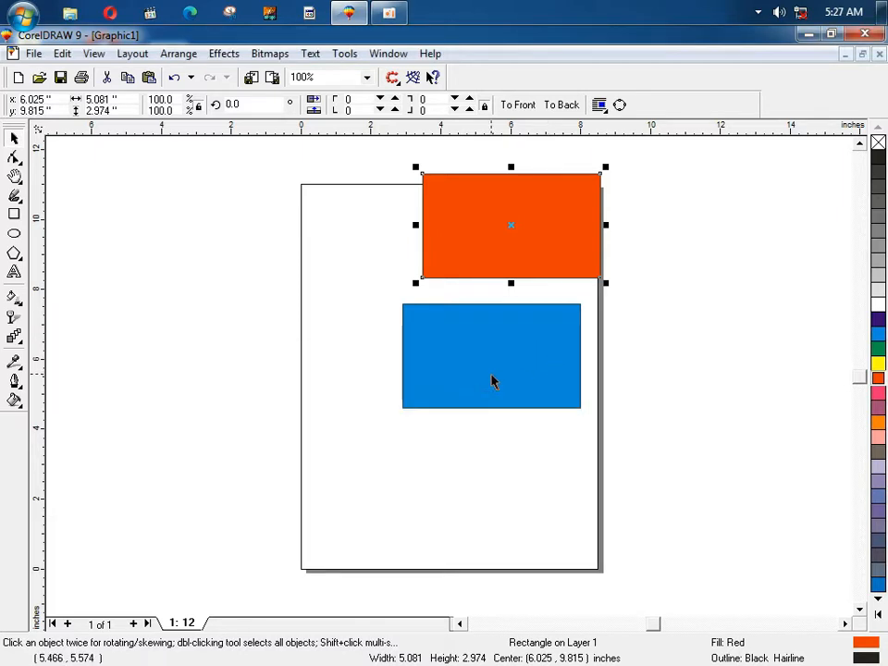
drag(541, 244, 717, 442)
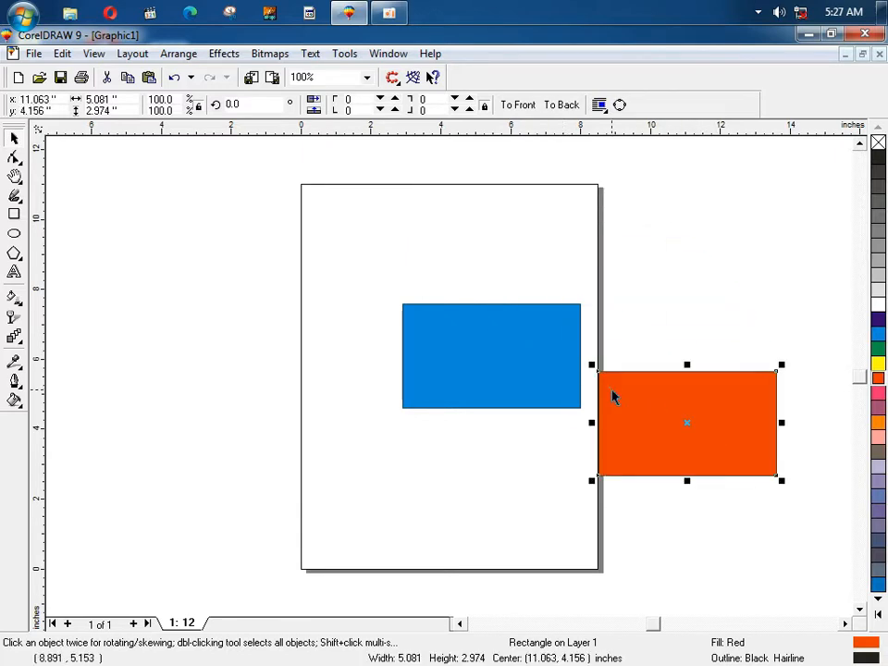
drag(611, 396, 602, 321)
Step: Zoom in on the gap and butt the orange rectangle's left edge against the blue one's right edge
key(F2)
drag(547, 290, 614, 333)
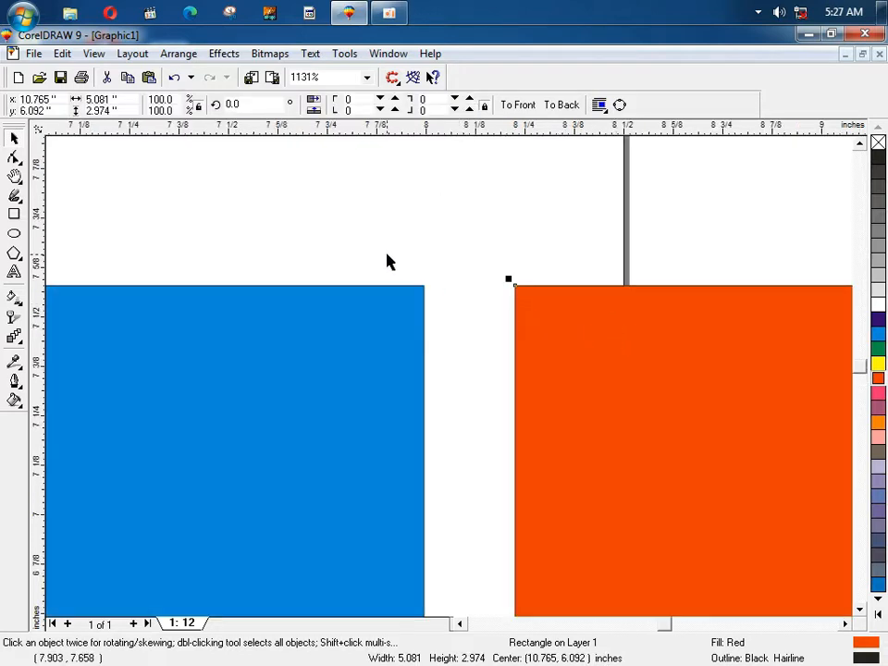
click(388, 262)
key(F2)
drag(378, 251, 624, 395)
drag(552, 341, 264, 267)
key(F4)
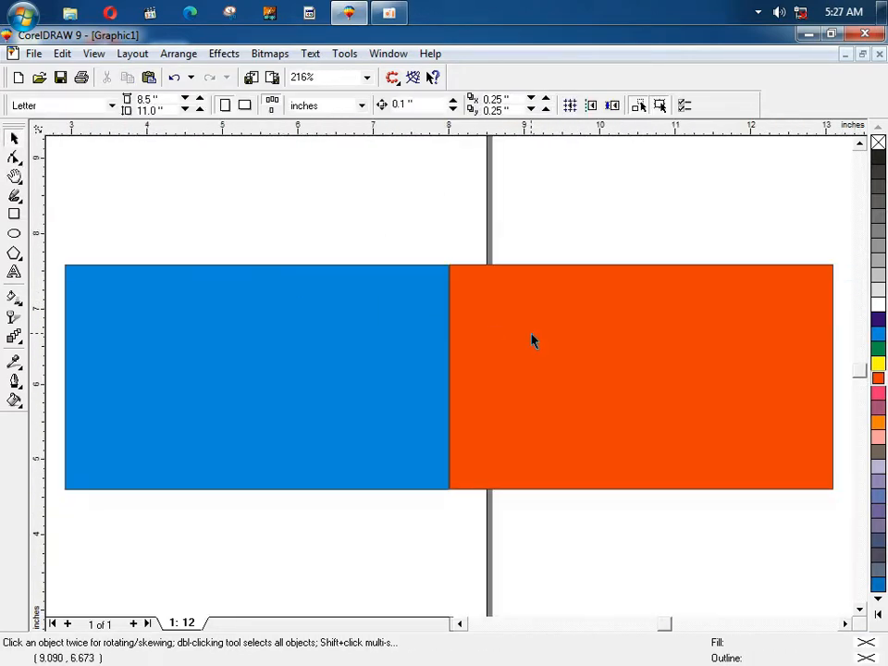
Step: Shrink the orange rectangle and align its top and bottom with the blue rectangle
drag(532, 340, 579, 350)
shift+click(423, 373)
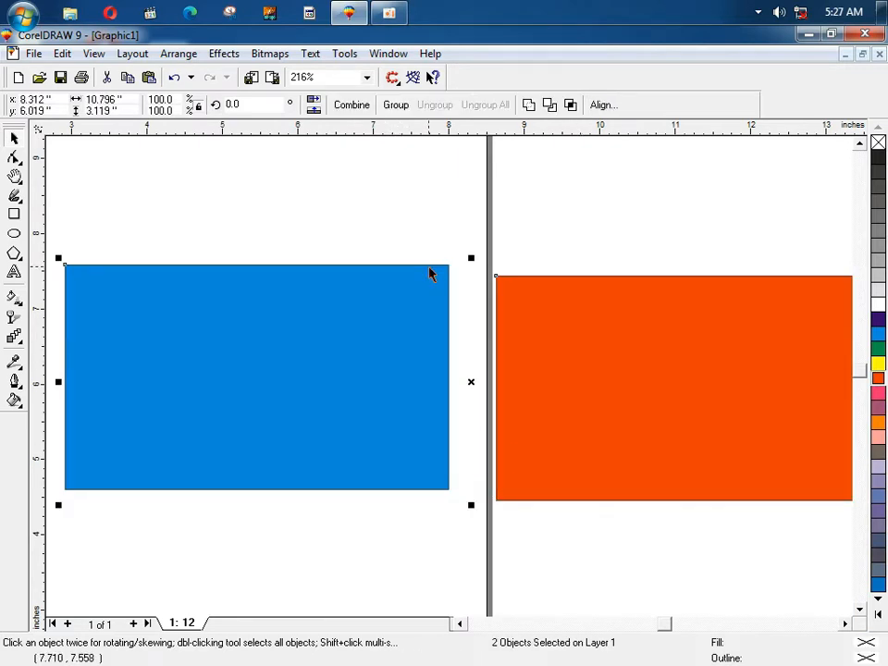
key(t)
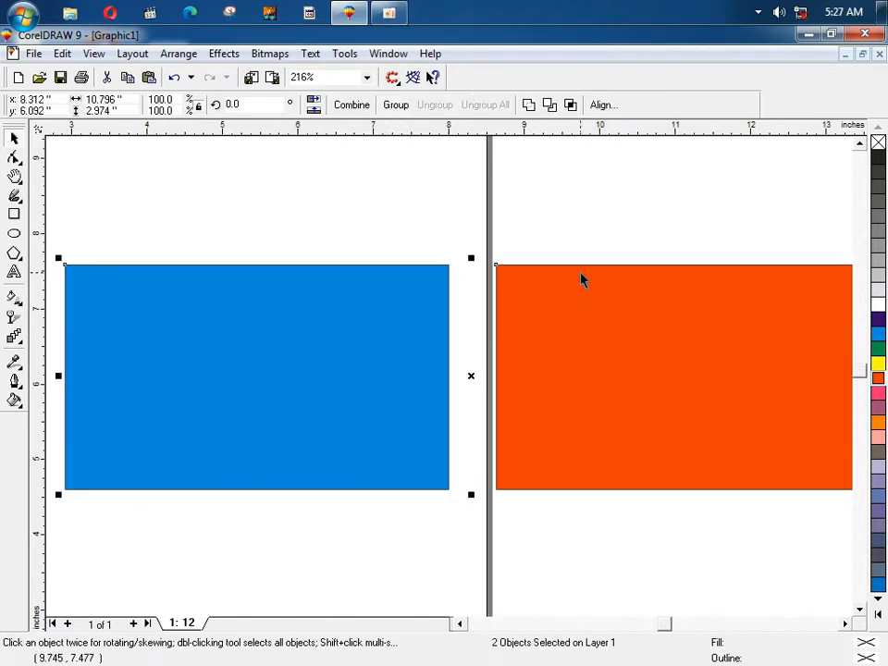
click(454, 258)
drag(551, 317, 527, 252)
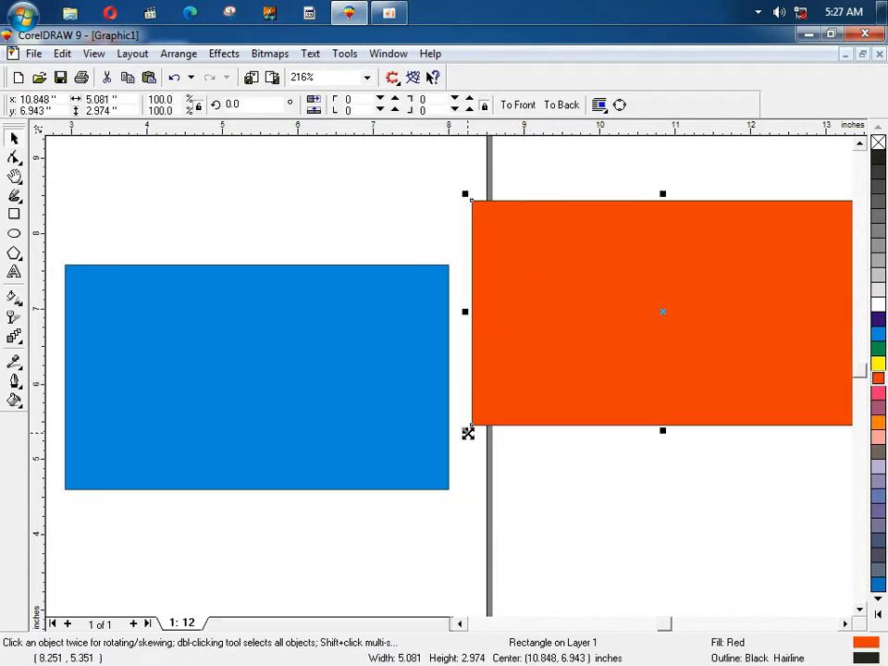
drag(468, 432, 557, 376)
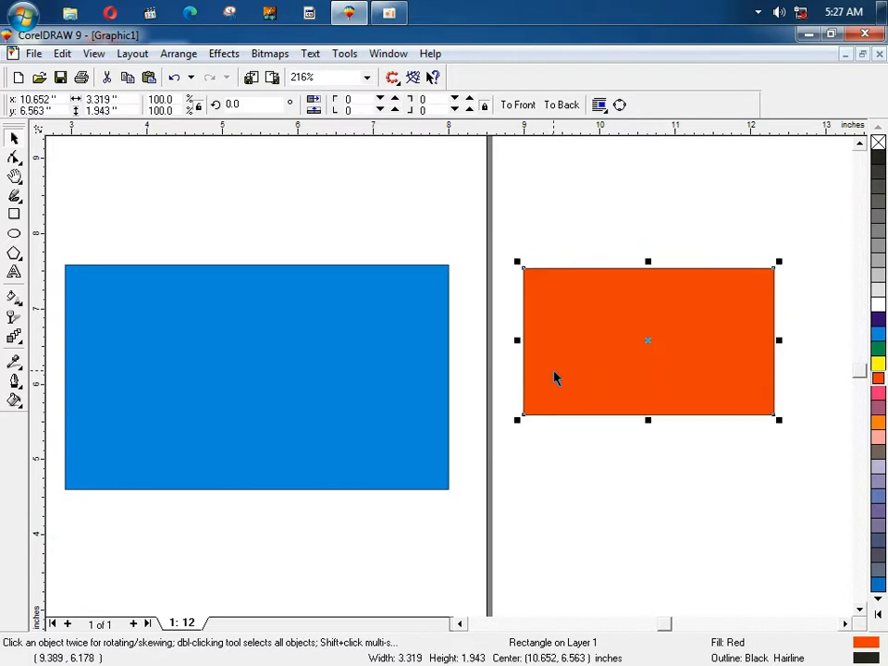
shift+click(432, 374)
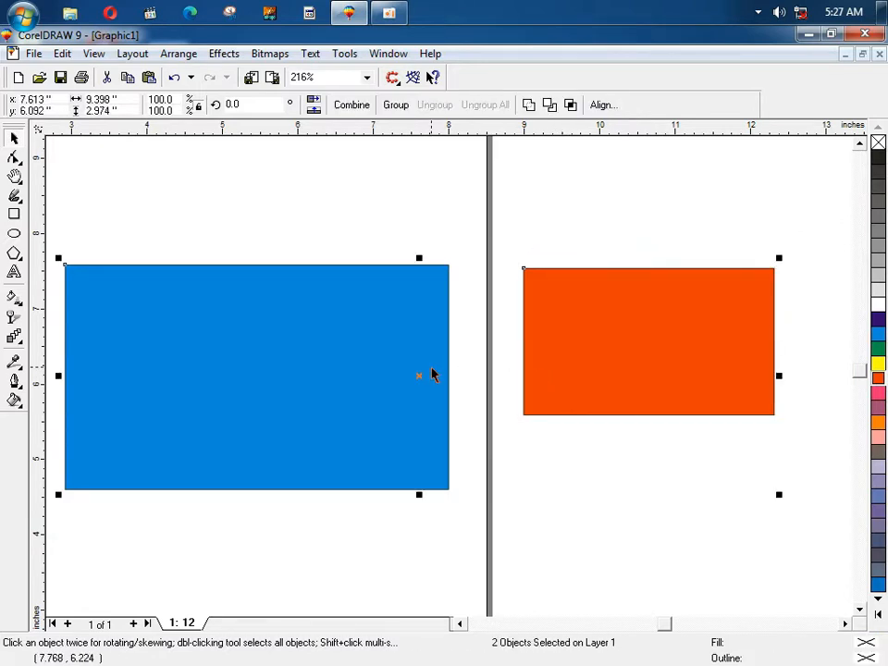
key(t)
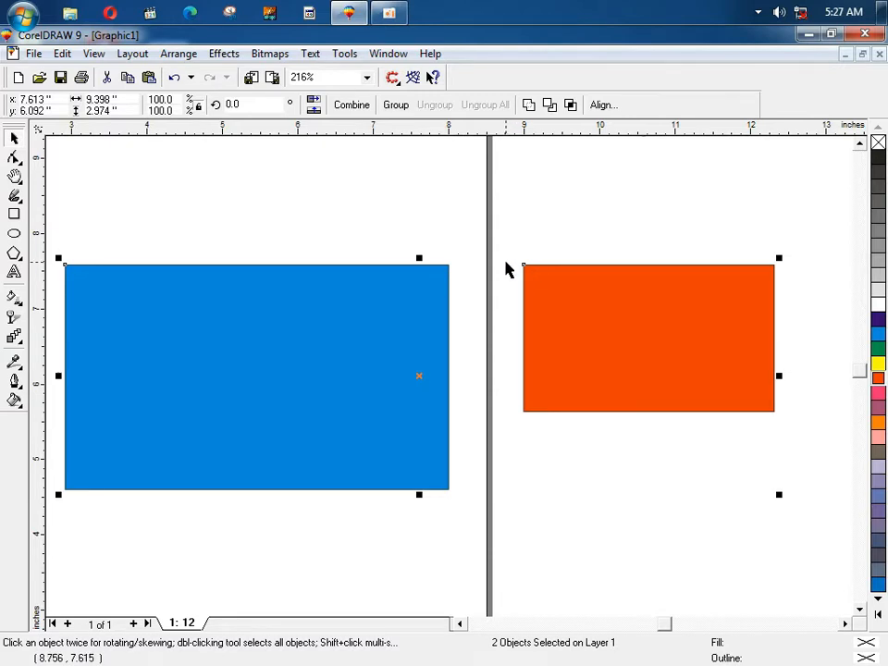
key(b)
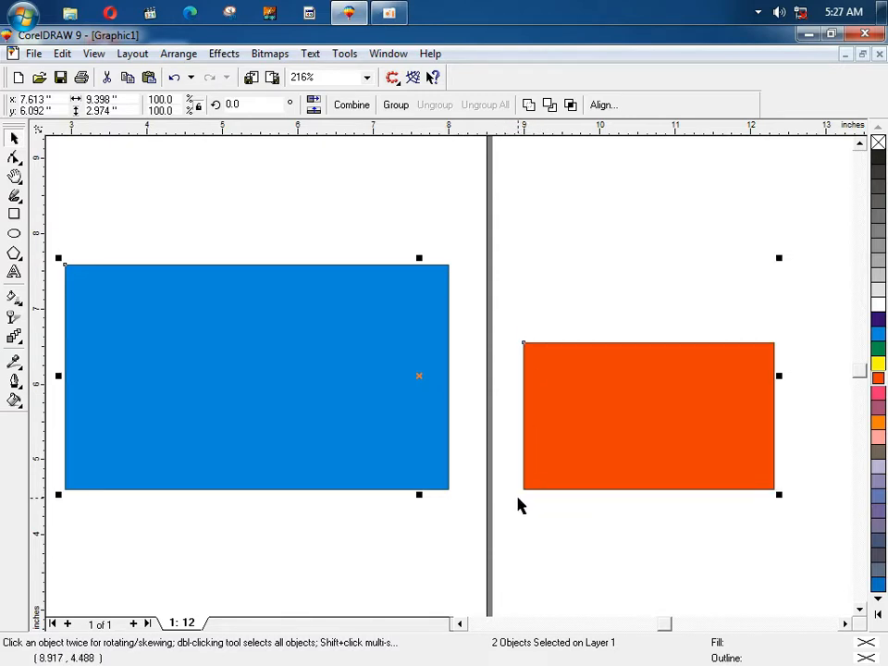
click(499, 256)
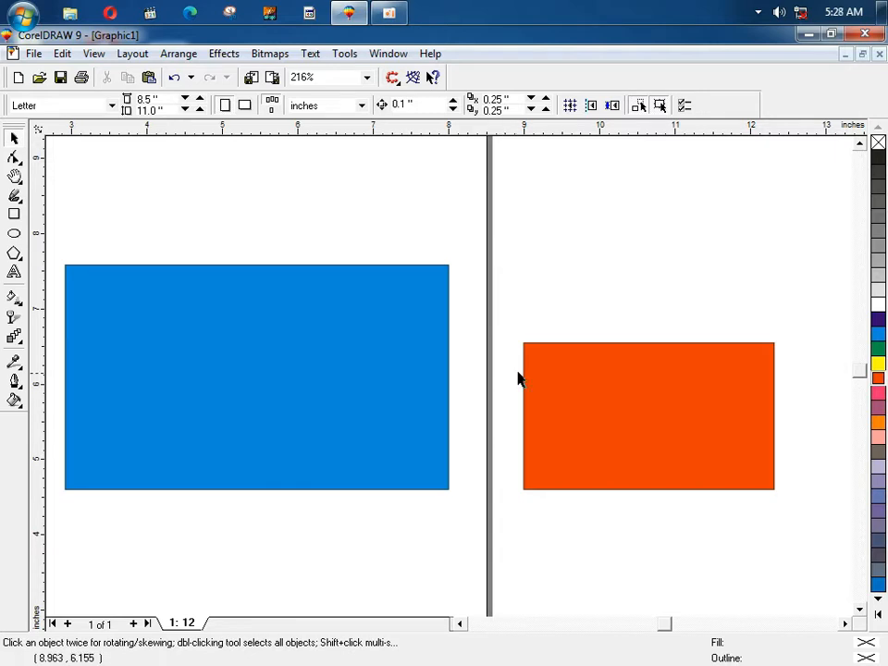
Step: Move the orange rectangle over the blue one's right side, trying it behind then in front
click(624, 435)
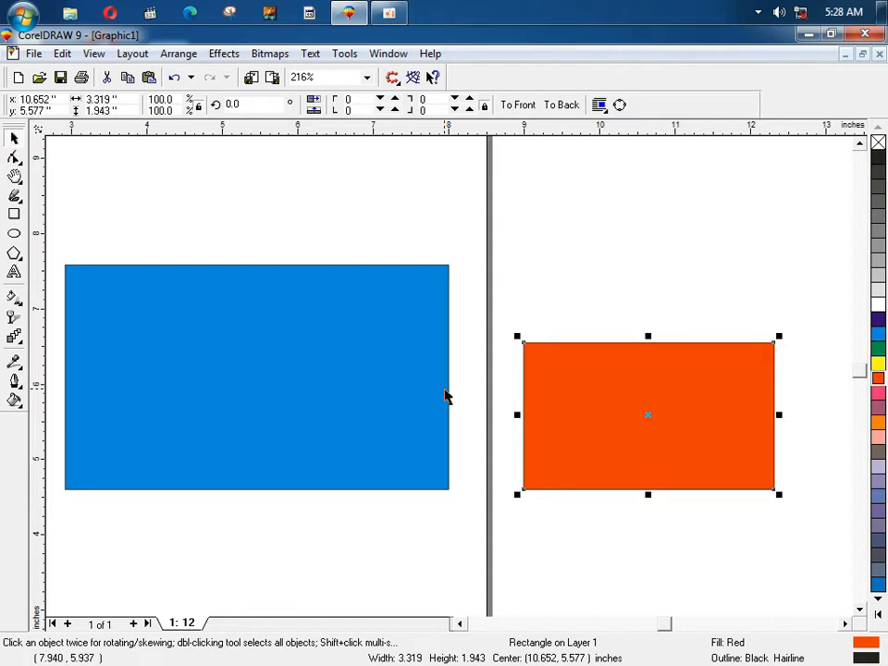
click(556, 389)
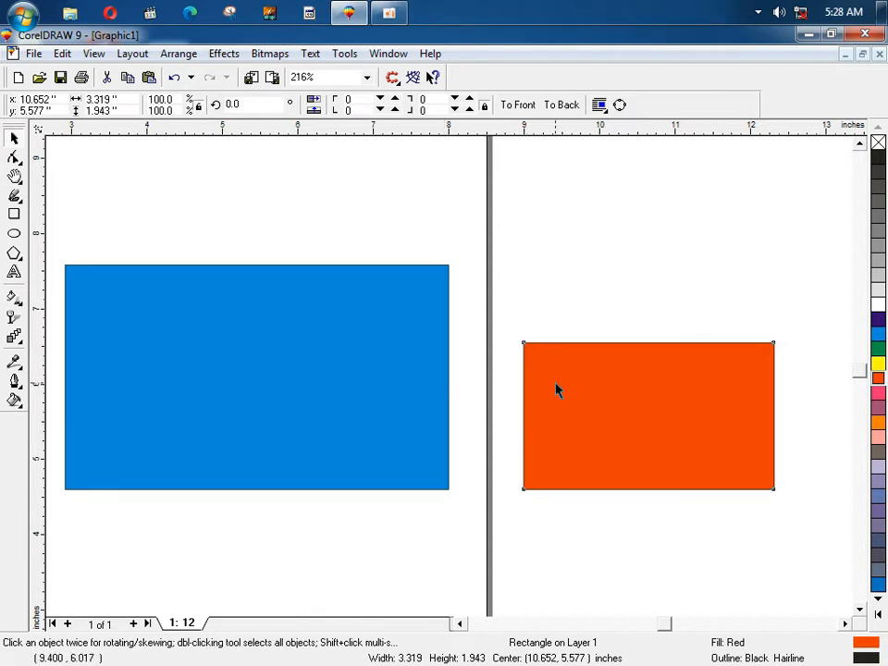
drag(556, 389, 461, 381)
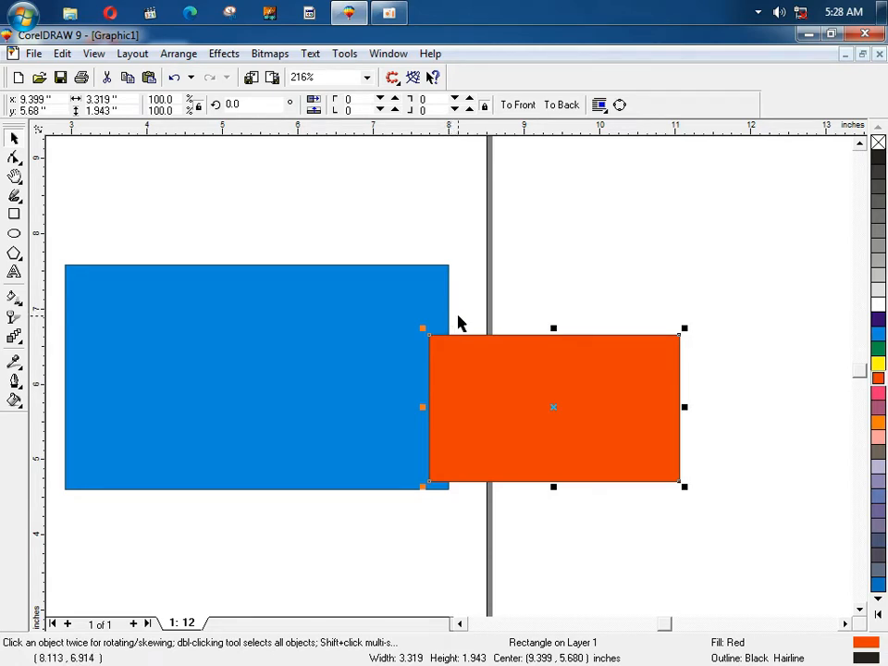
key(shift+Page_Down)
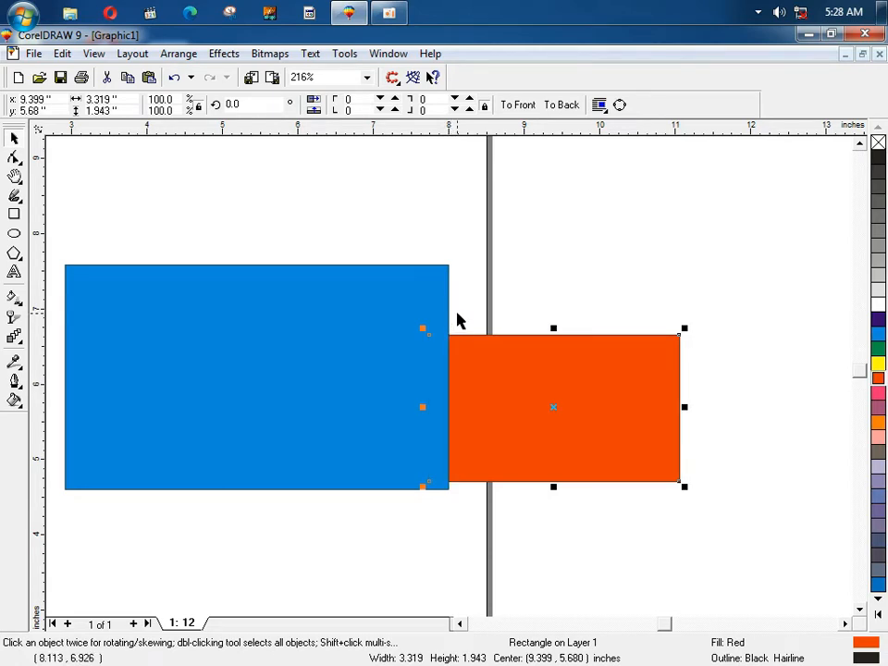
key(shift+Page_Up)
Step: Centre the orange and blue rectangles on each other with C and E
drag(511, 362, 599, 377)
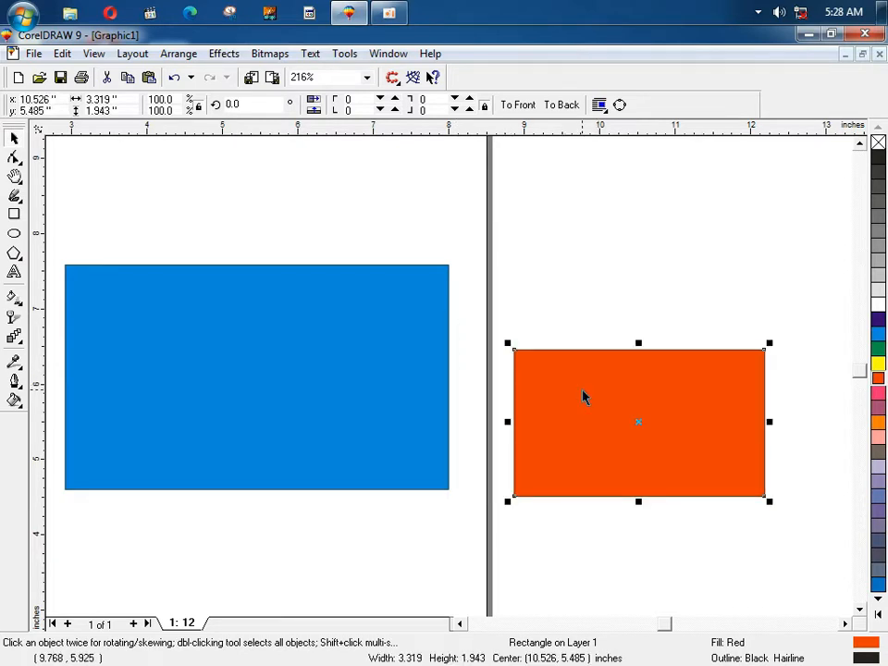
shift+click(366, 357)
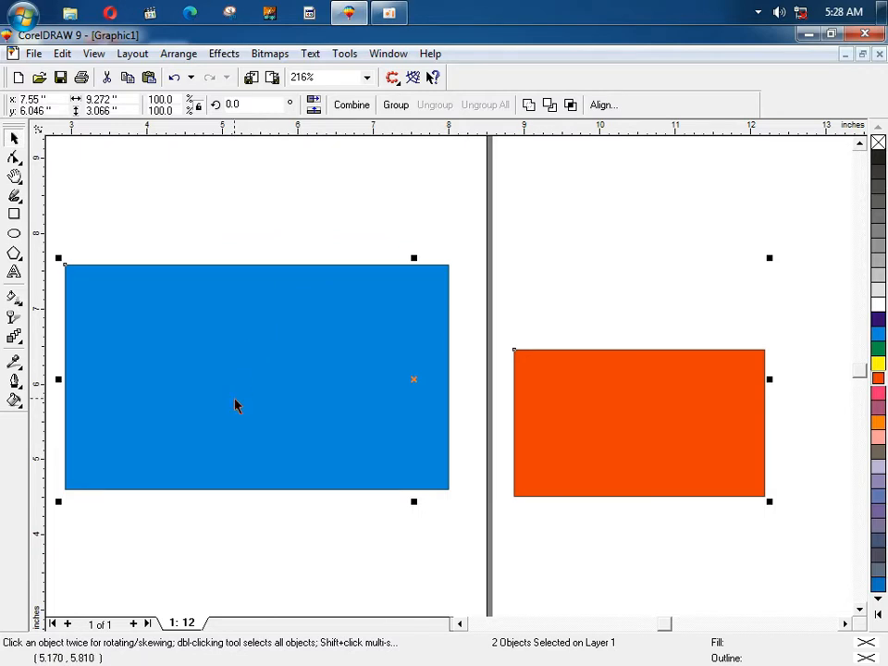
key(c)
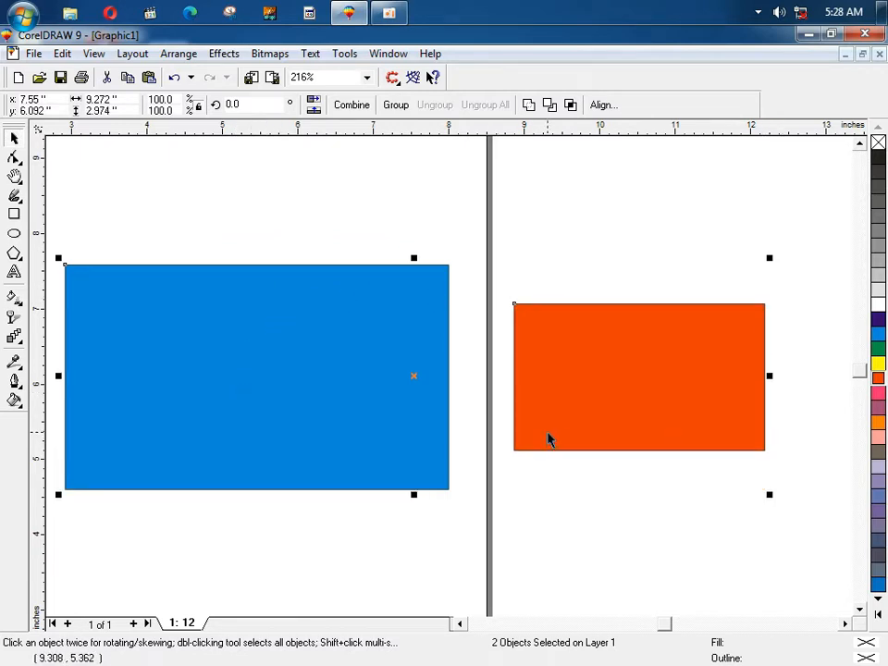
key(e)
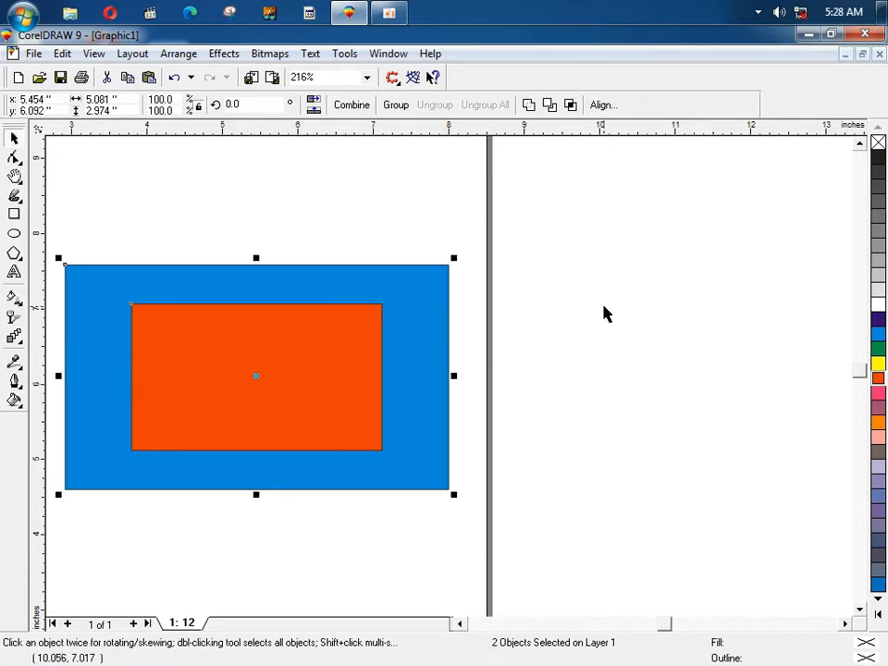
Step: Move the orange rectangle out to the right and re-align its top and bottom with the blue
click(454, 246)
drag(276, 352, 641, 372)
shift+click(385, 377)
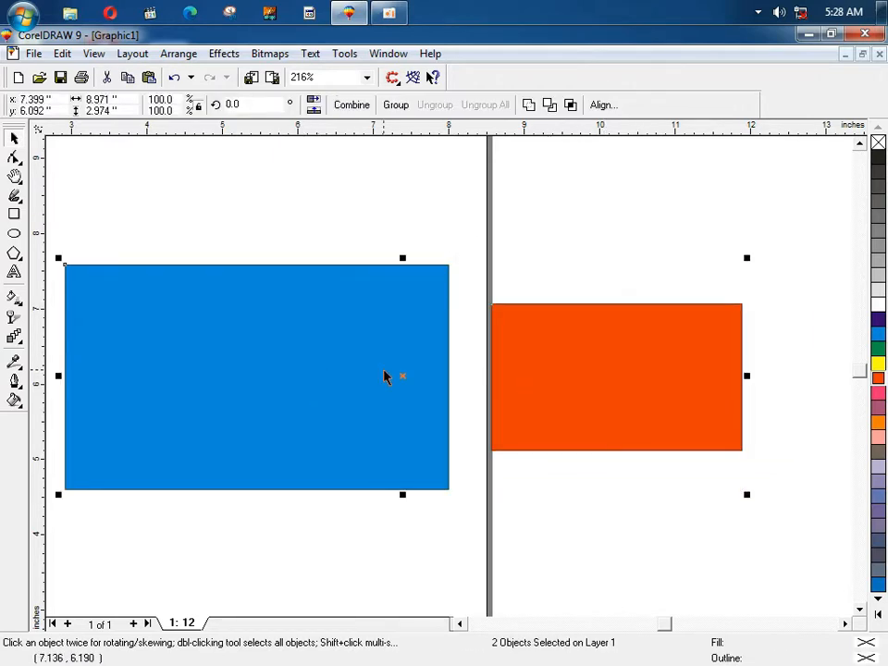
key(t)
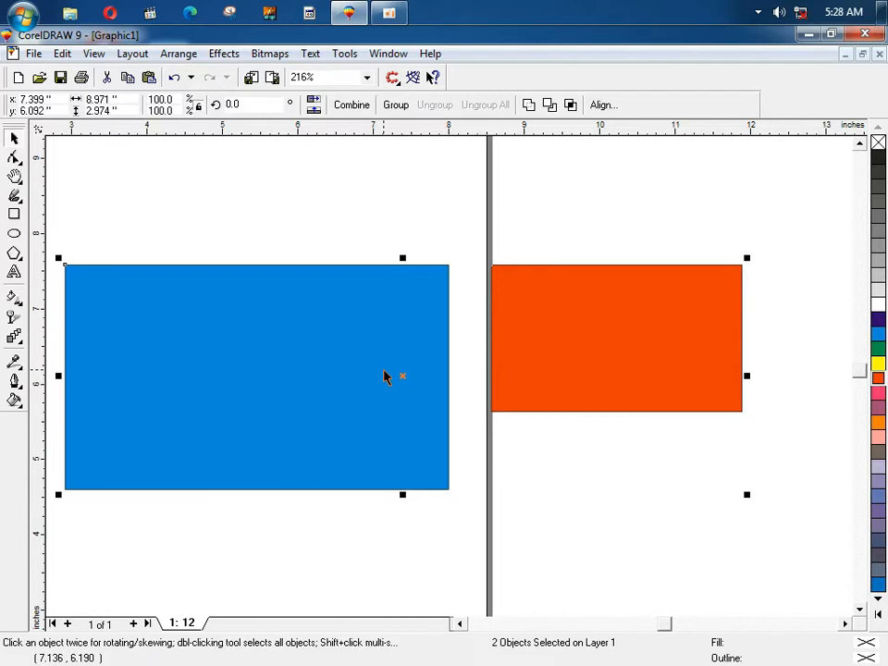
key(b)
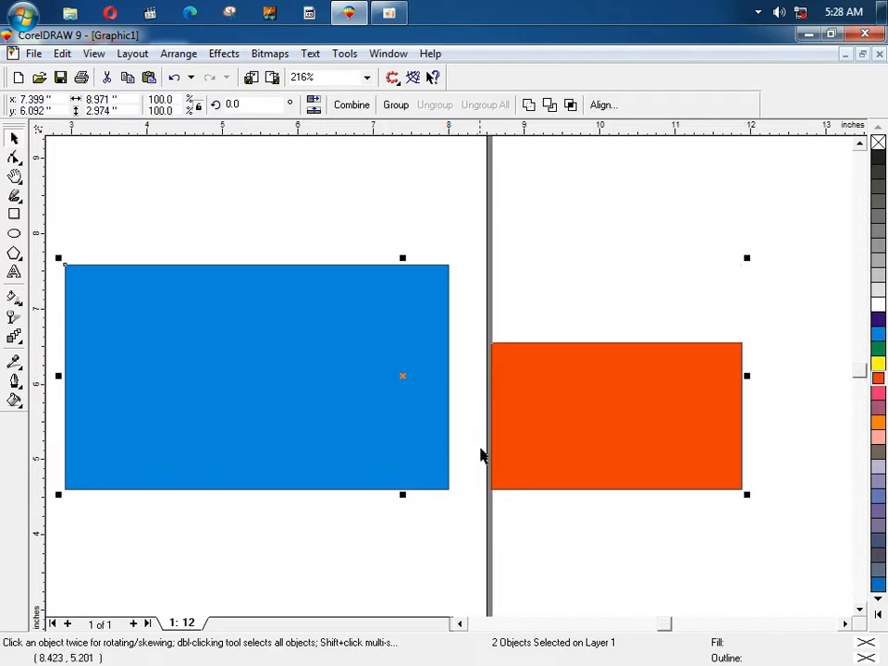
Step: Centre the blue rectangle on the orange one vertically and horizontally, then deselect both
shift+click(567, 408)
shift+click(575, 412)
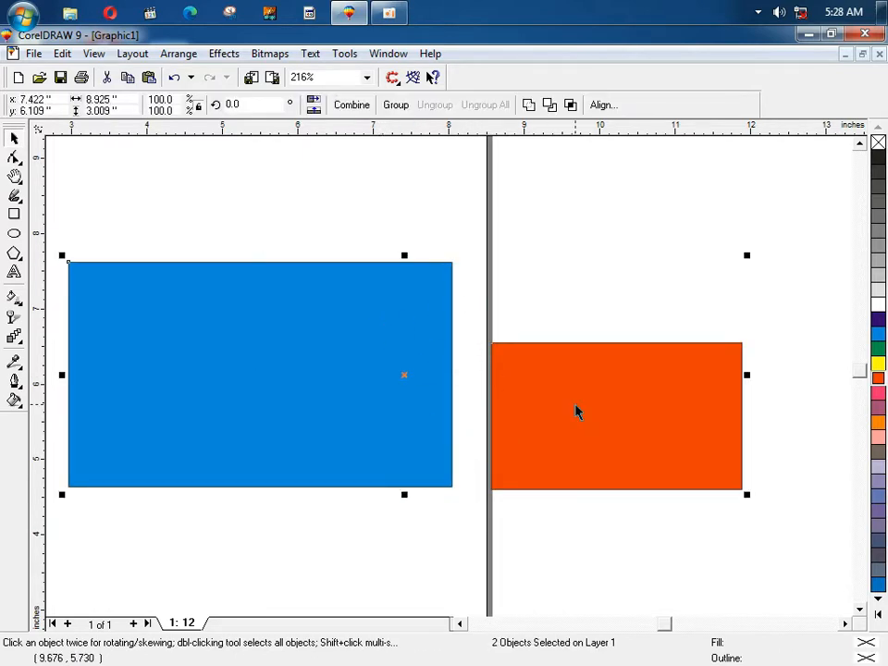
key(c)
key(e)
click(467, 290)
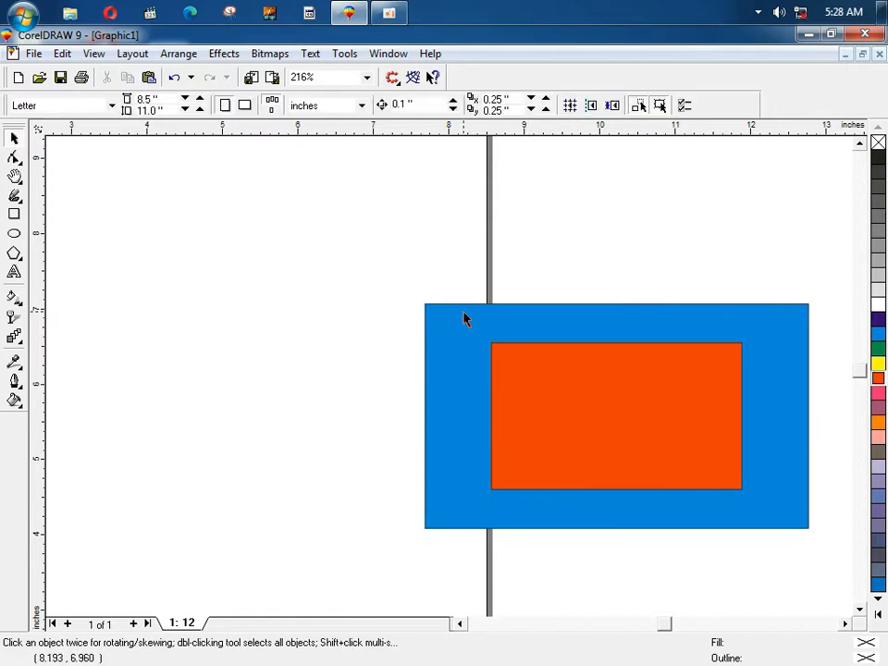
Step: Move the orange rectangle out left, then back onto the blue rectangle's left edge
click(131, 54)
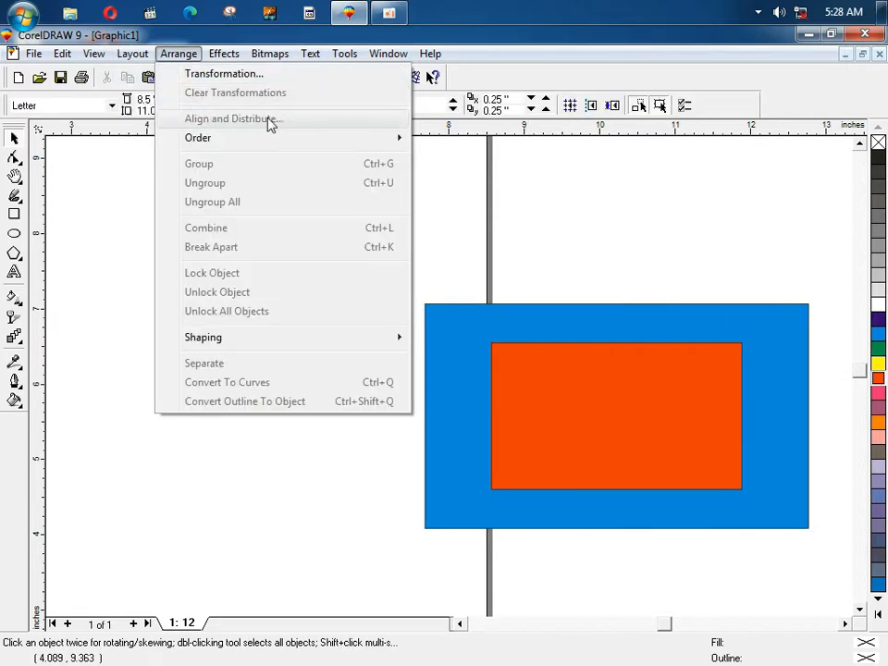
click(296, 503)
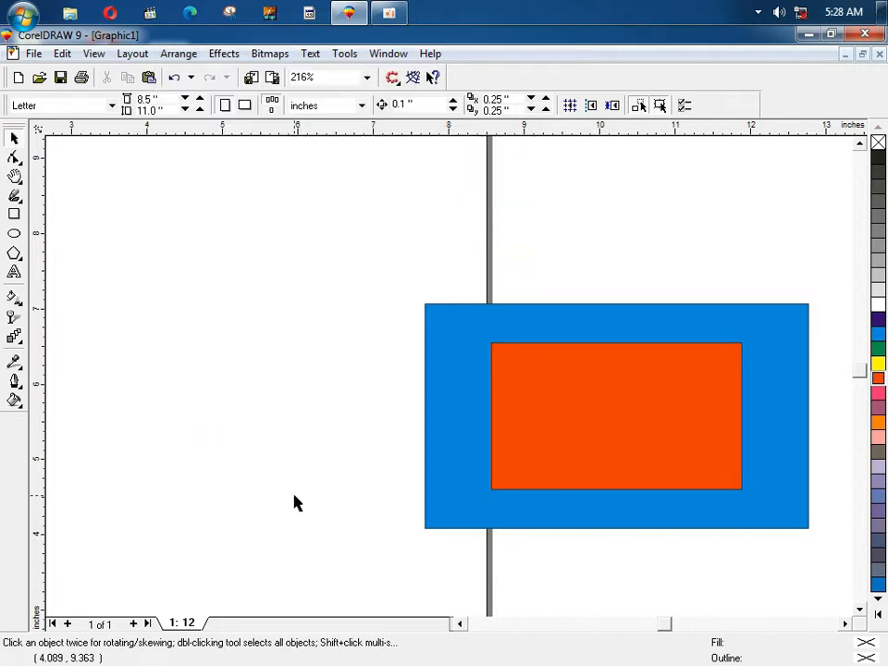
click(536, 397)
drag(536, 397, 119, 374)
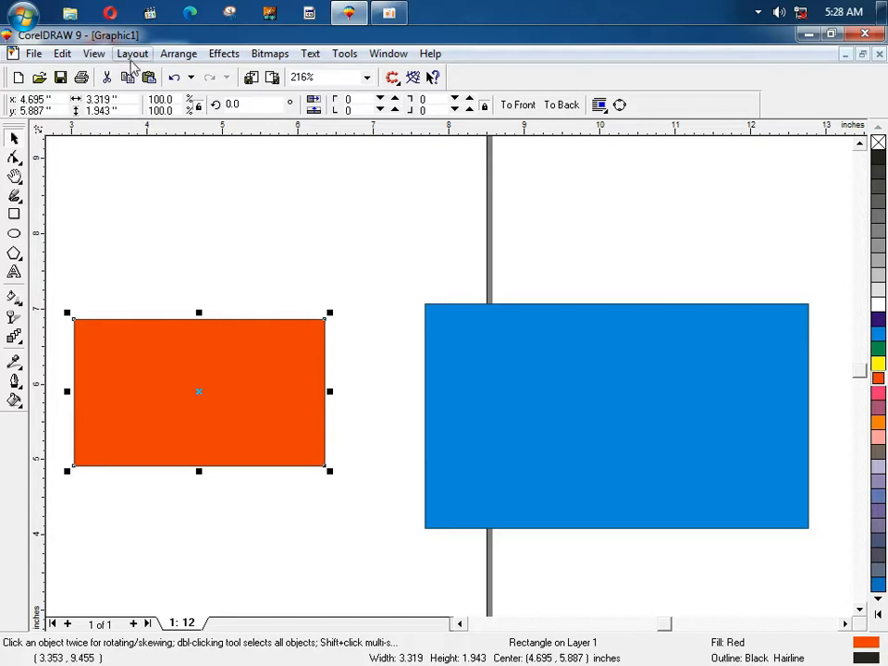
click(176, 53)
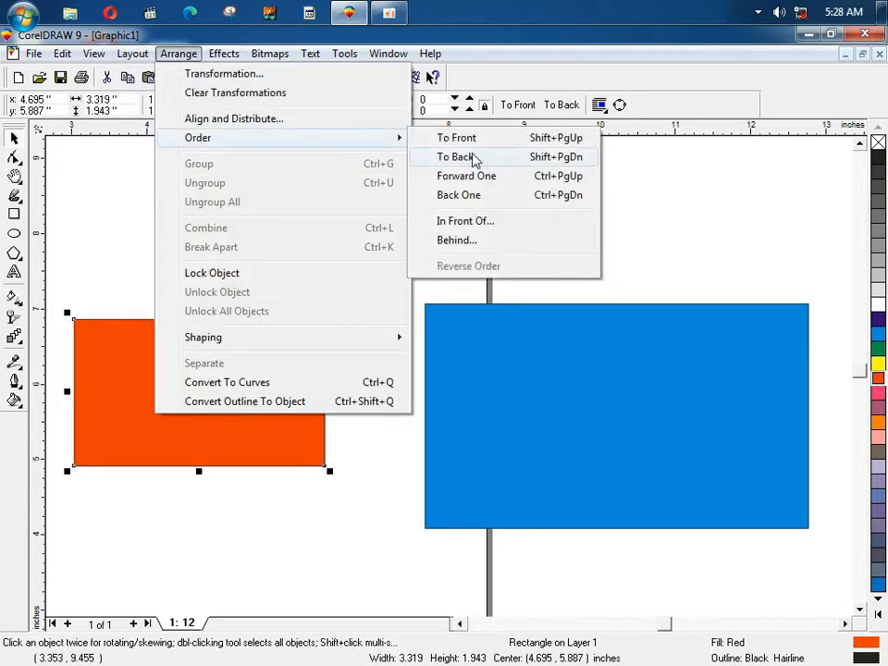
click(384, 482)
click(271, 425)
drag(268, 386, 415, 399)
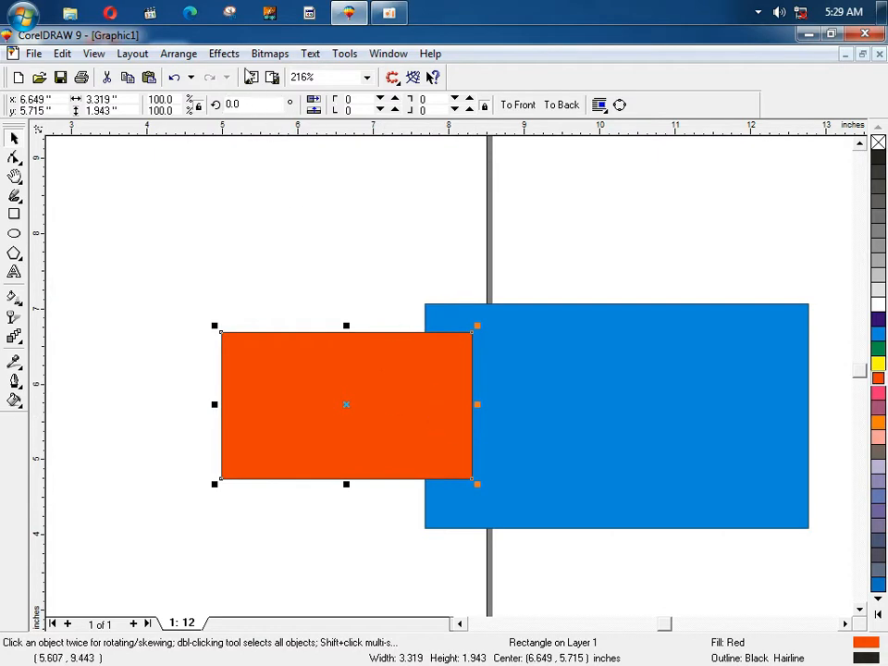
Step: Send the orange rectangle behind the blue one with Arrange > Order > To Back
click(178, 54)
mouse_move(265, 143)
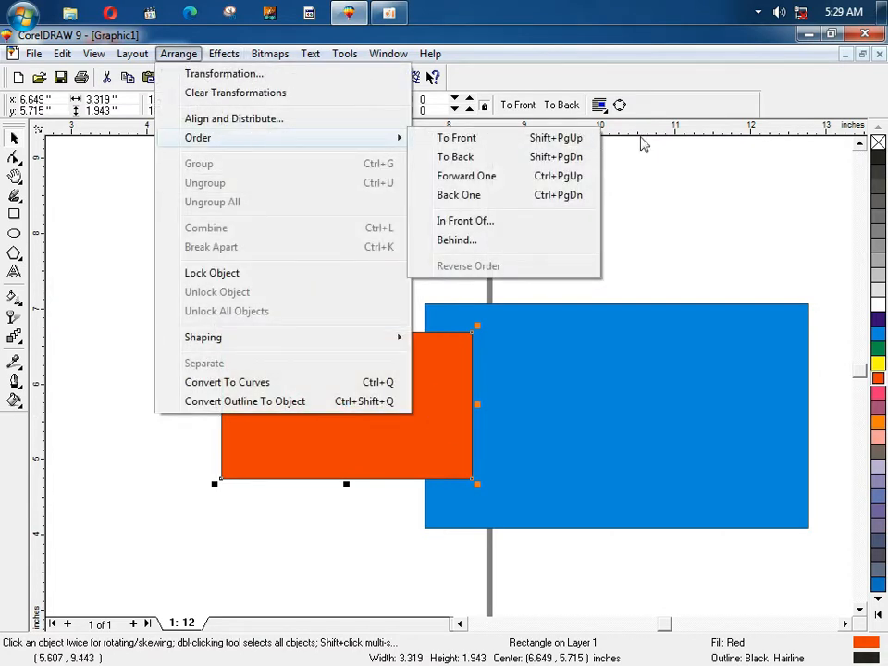
click(449, 158)
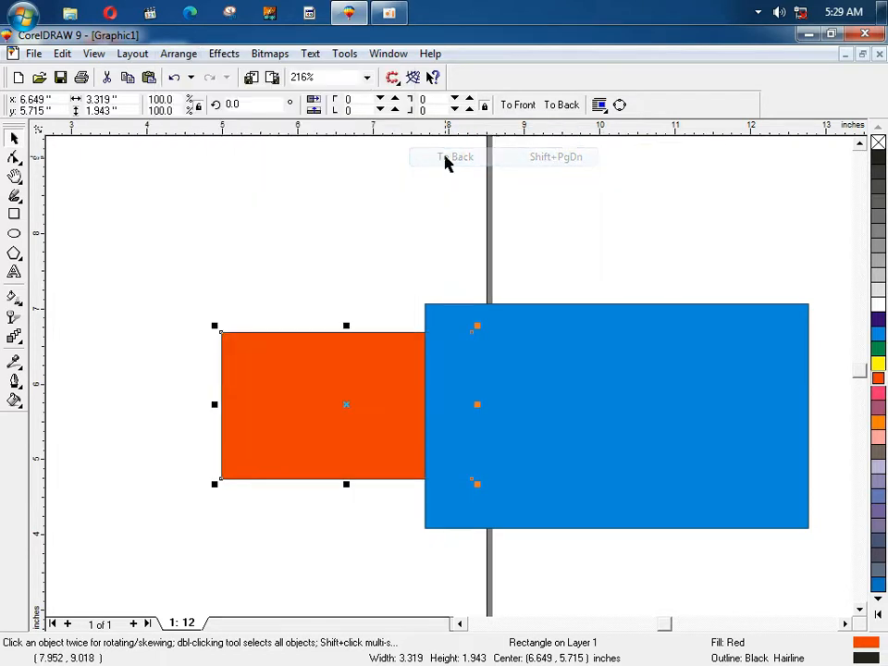
Step: Check the Arrange menu again unchanged and drag the blue rectangle up-right
click(131, 53)
mouse_move(182, 56)
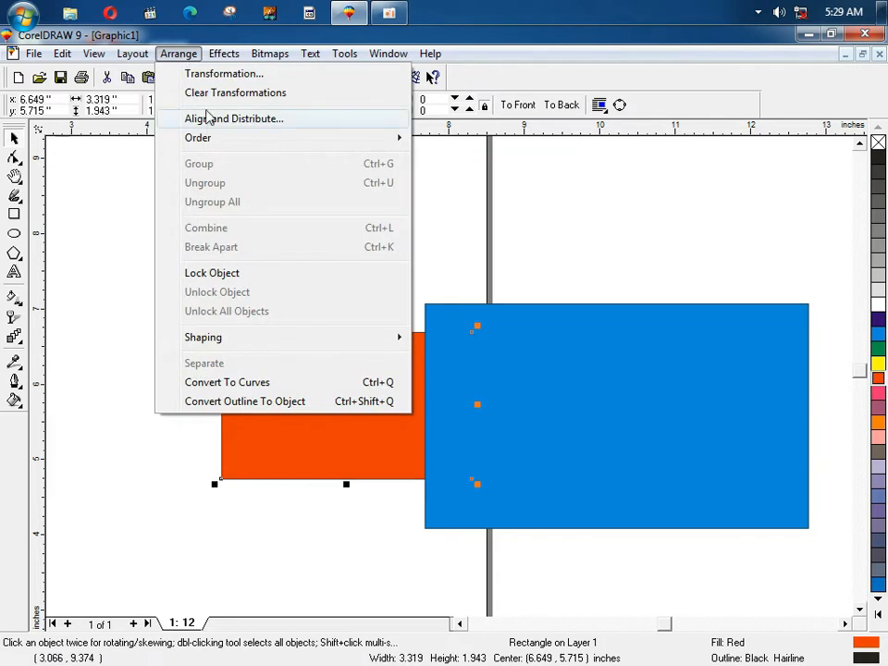
mouse_move(224, 139)
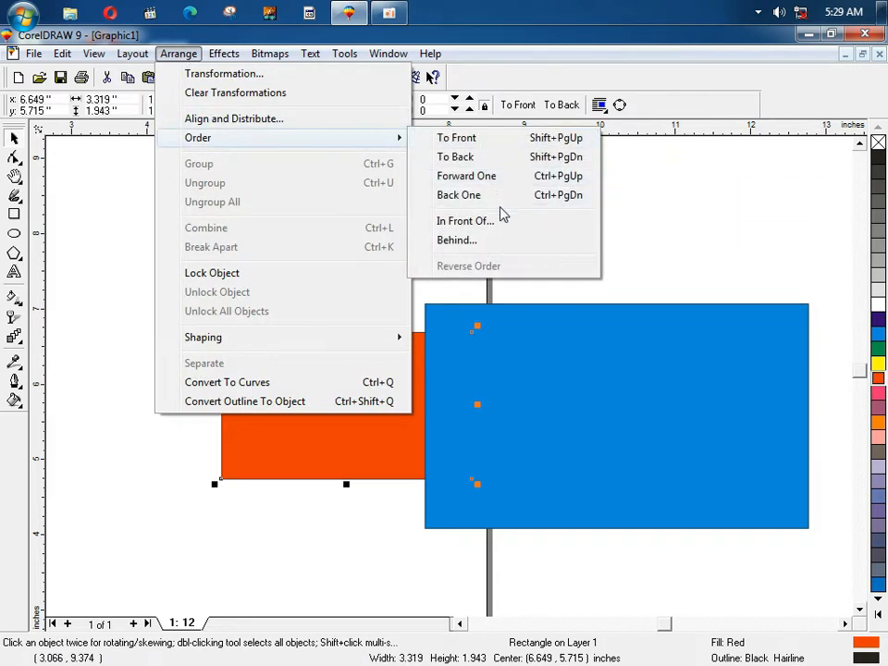
click(662, 269)
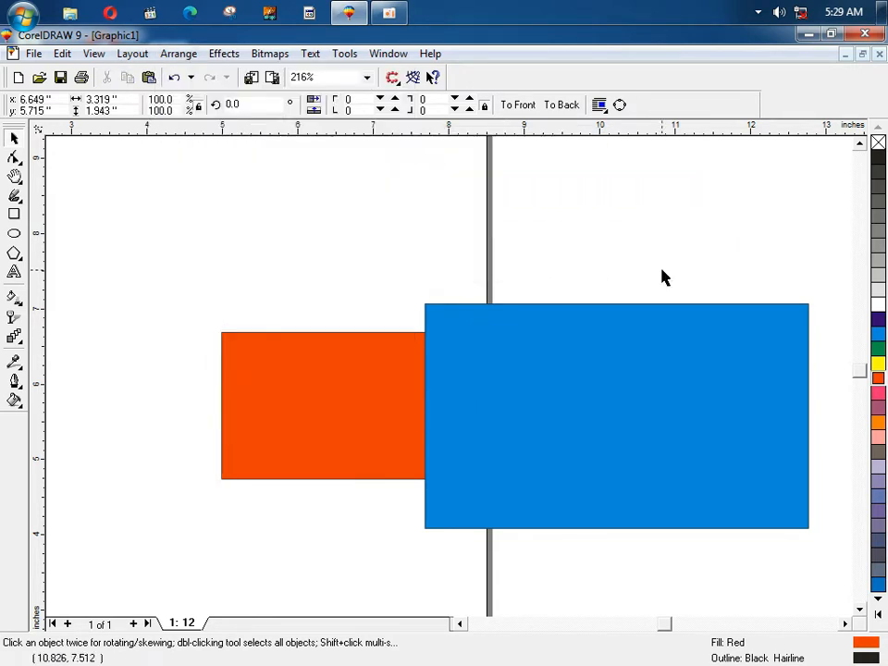
drag(618, 405, 629, 379)
Step: Make two offset copies of the blue rectangle and try the orange rectangle in front of and behind them
right_click(630, 374)
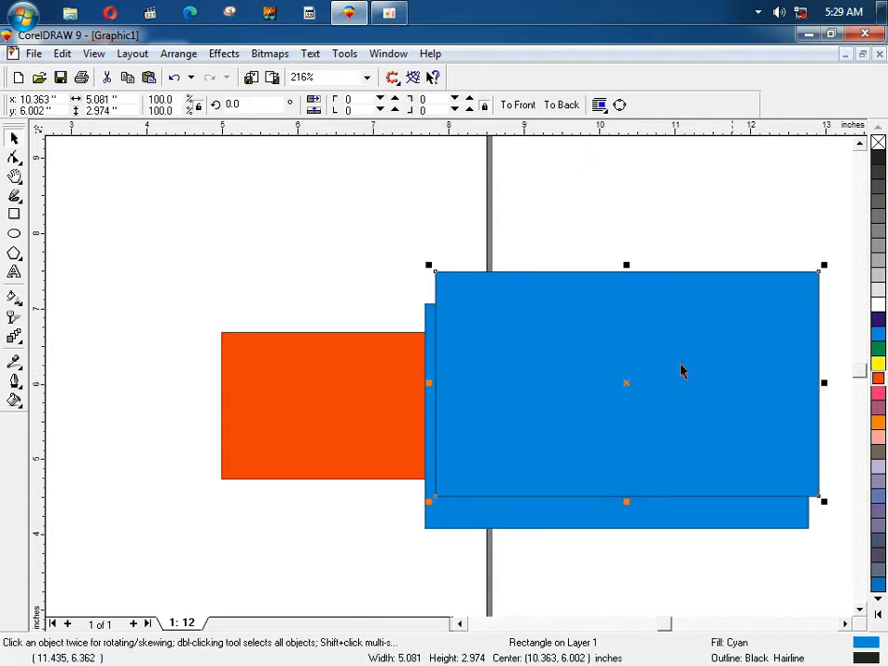
key(ctrl+r)
key(ctrl+r)
key(ctrl+r)
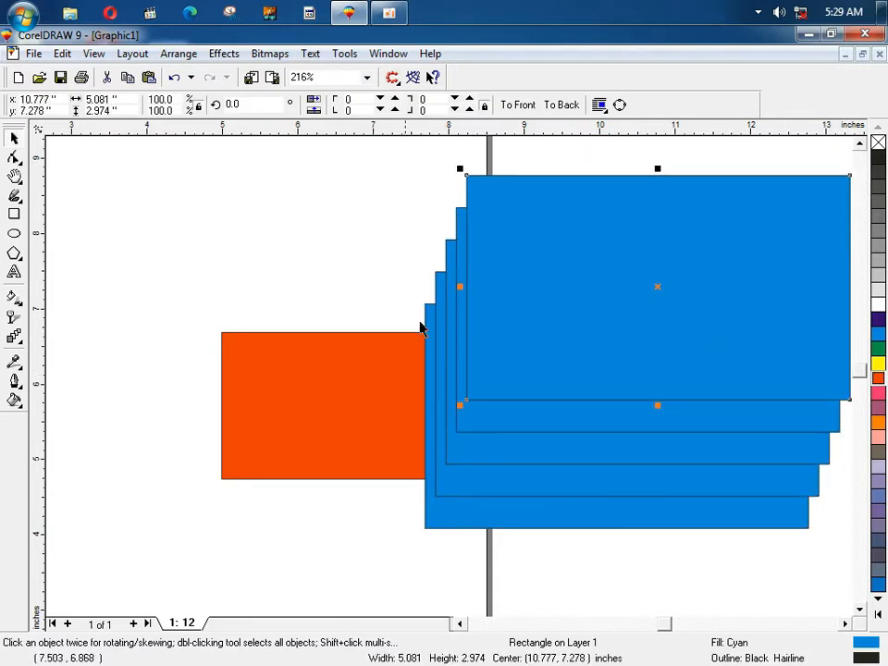
click(422, 328)
click(383, 407)
key(shift+Page_Up)
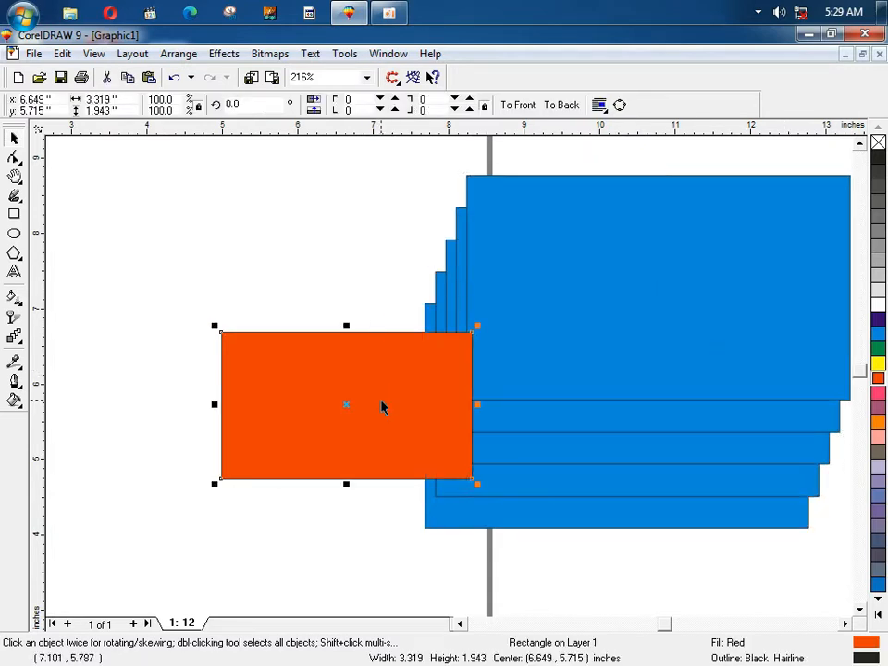
key(shift+Page_Down)
click(373, 272)
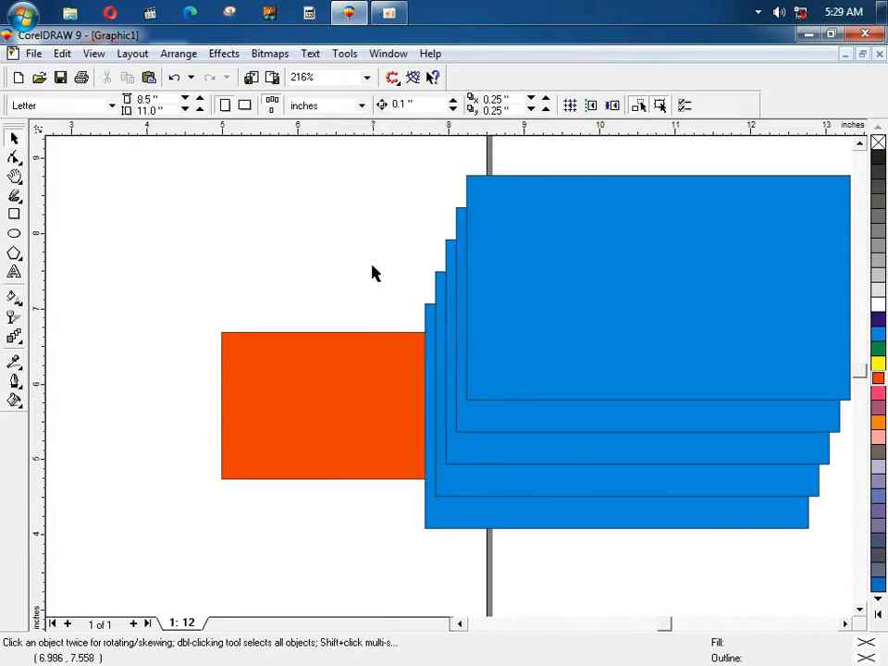
Step: Select blue rectangles and move the orange rectangle up about 0.6 inch
click(474, 423)
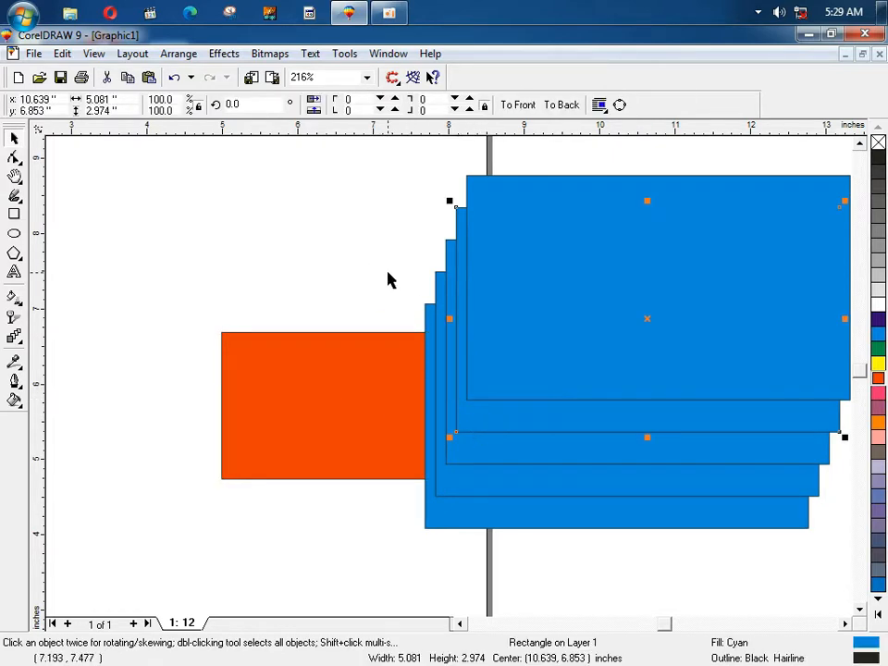
click(391, 279)
click(516, 278)
shift+click(495, 421)
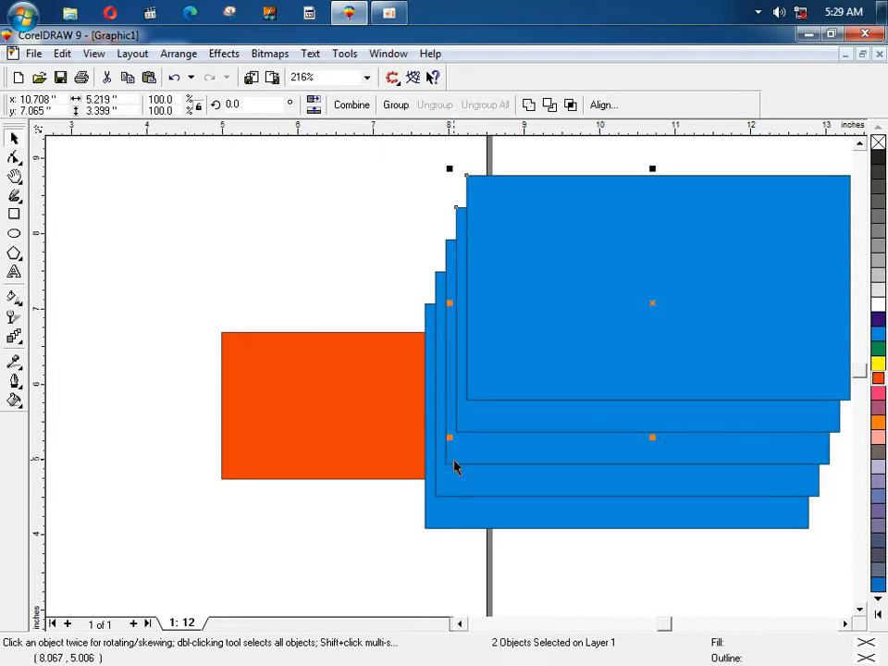
drag(368, 435, 368, 389)
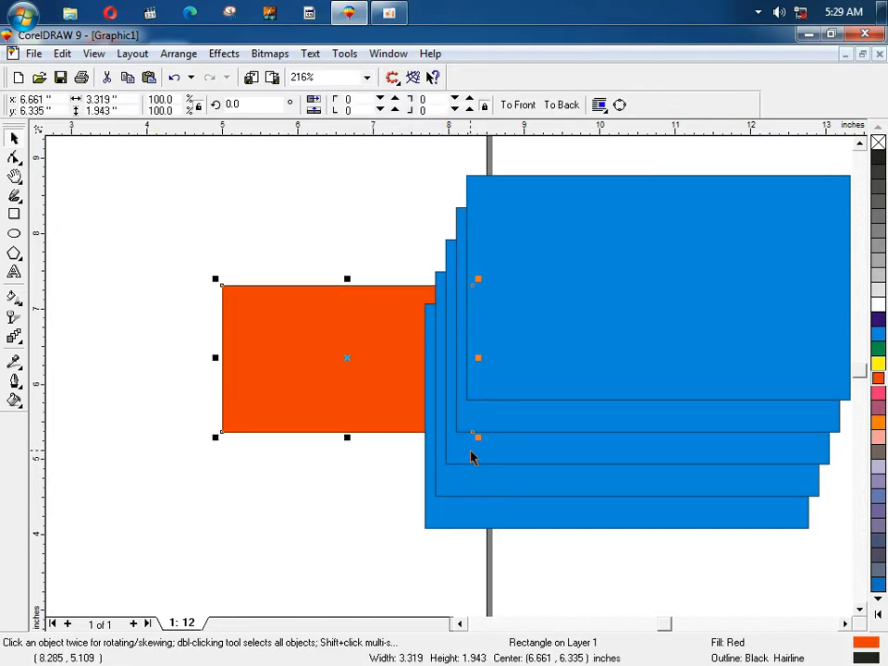
click(380, 234)
Step: Bring the orange rectangle to the front, move it up-right, send it back two levels and nudge it down
click(385, 325)
key(shift+Page_Up)
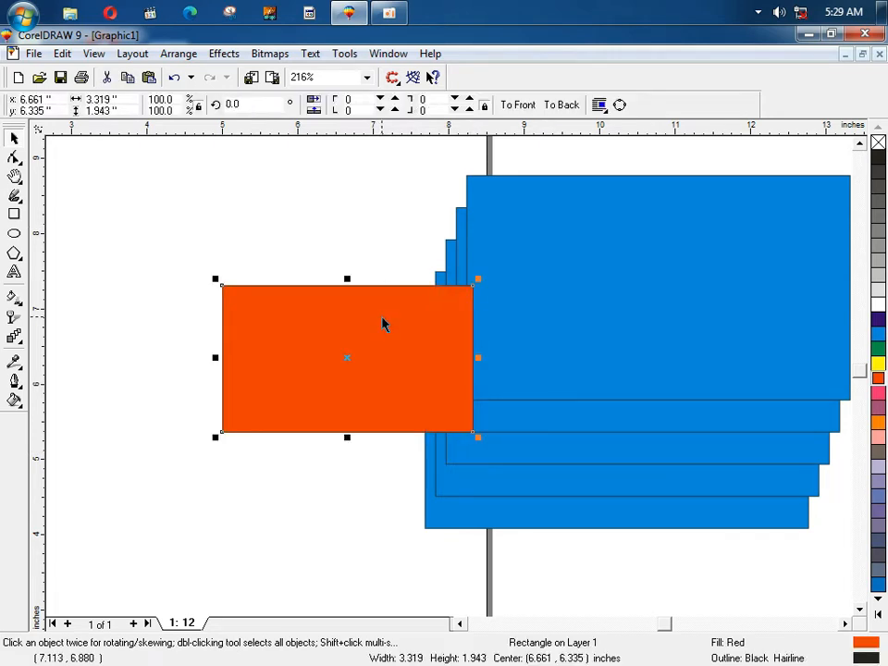
drag(406, 317, 428, 268)
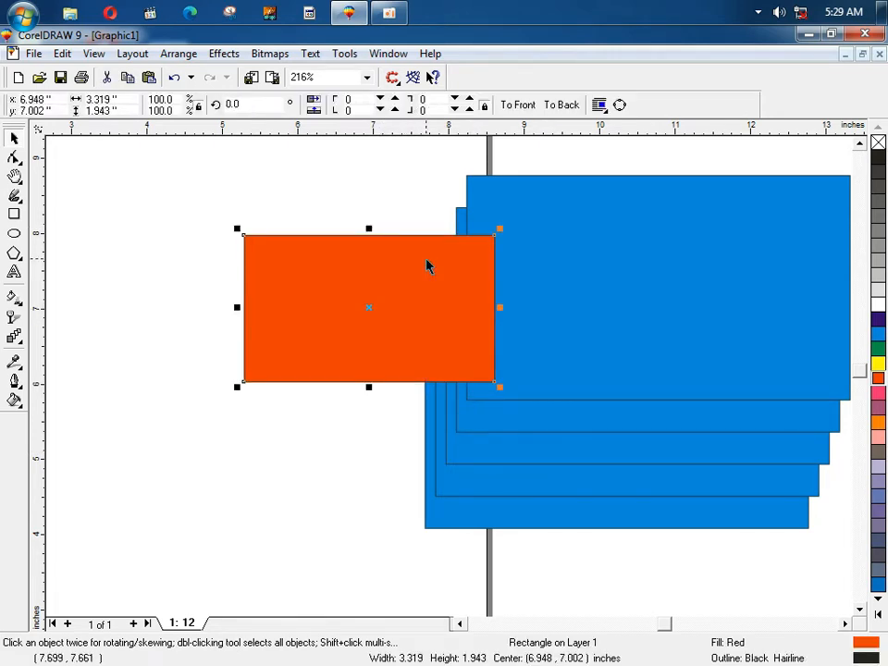
key(ctrl+Page_Down)
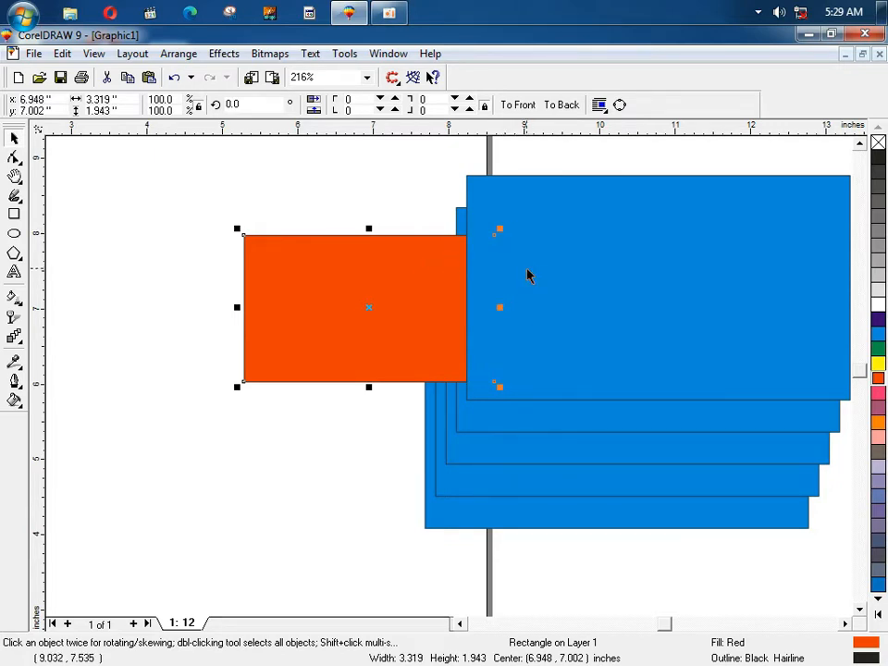
key(ctrl+Page_Down)
key(Down)
key(Down)
key(Down)
key(Down)
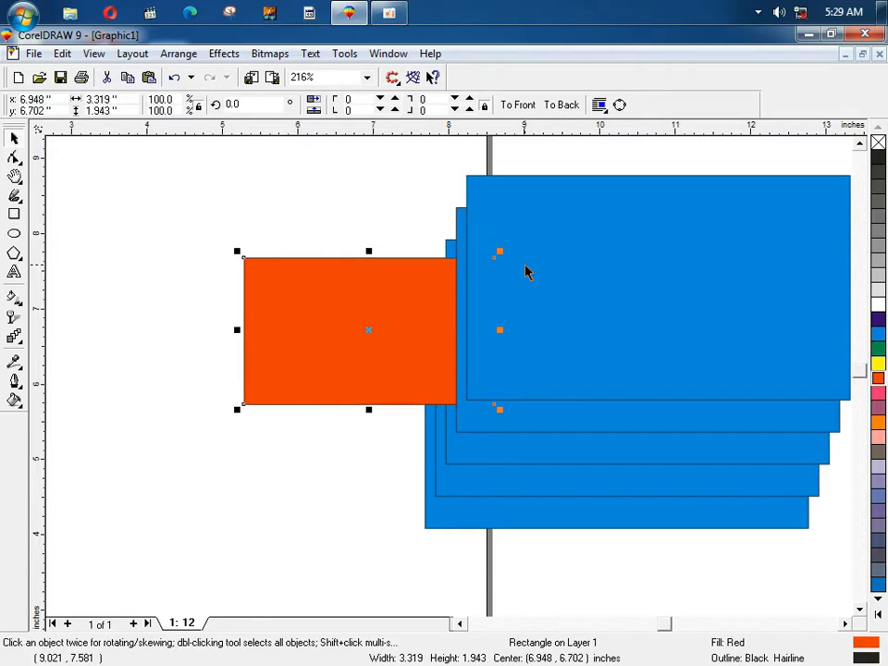
click(376, 225)
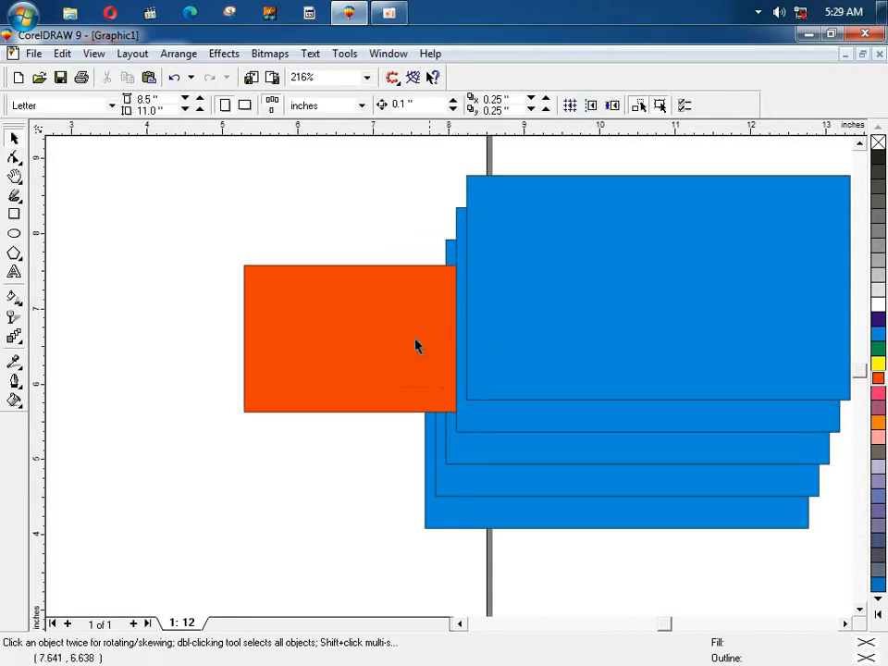
Step: Browse the Arrange order options for the orange rectangle without changing anything
click(179, 54)
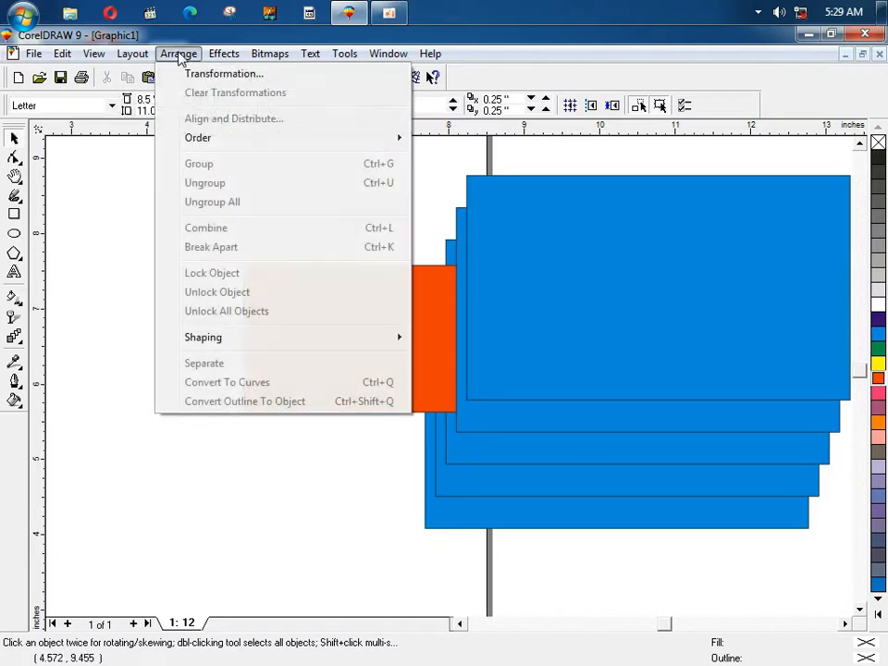
mouse_move(218, 141)
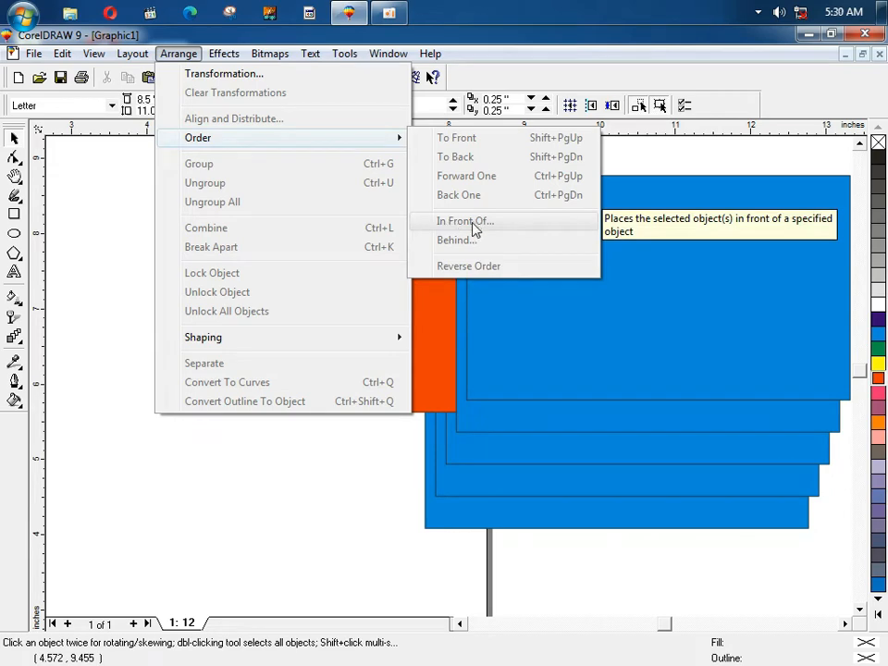
click(379, 455)
click(394, 355)
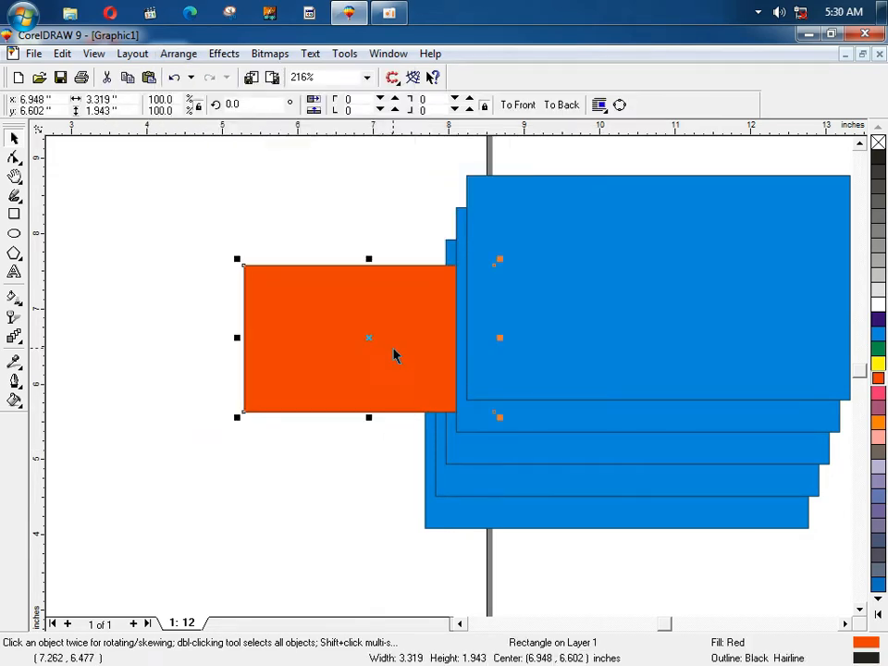
click(175, 54)
mouse_move(254, 141)
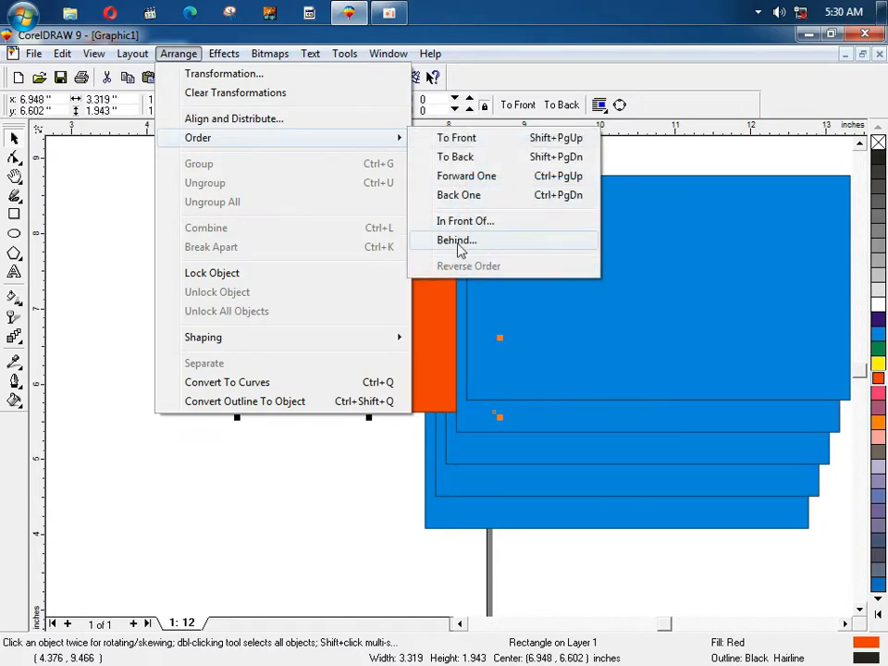
click(265, 562)
Step: Delete the orange rectangle and two of the extra blue copies
click(383, 355)
key(Delete)
click(537, 350)
key(Delete)
click(523, 379)
key(Delete)
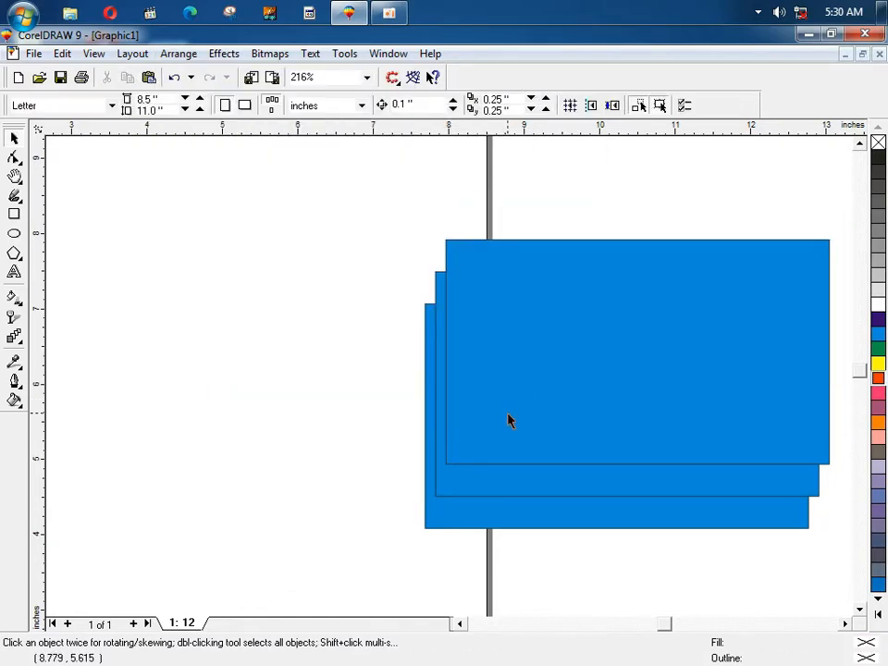
Step: Delete another extra blue rectangle, leaving a single one
click(508, 412)
key(Delete)
click(508, 426)
key(Delete)
Step: Drop a copy of the blue rectangle beside it and fill the copy red
drag(485, 451, 434, 423)
right_click(435, 423)
click(879, 379)
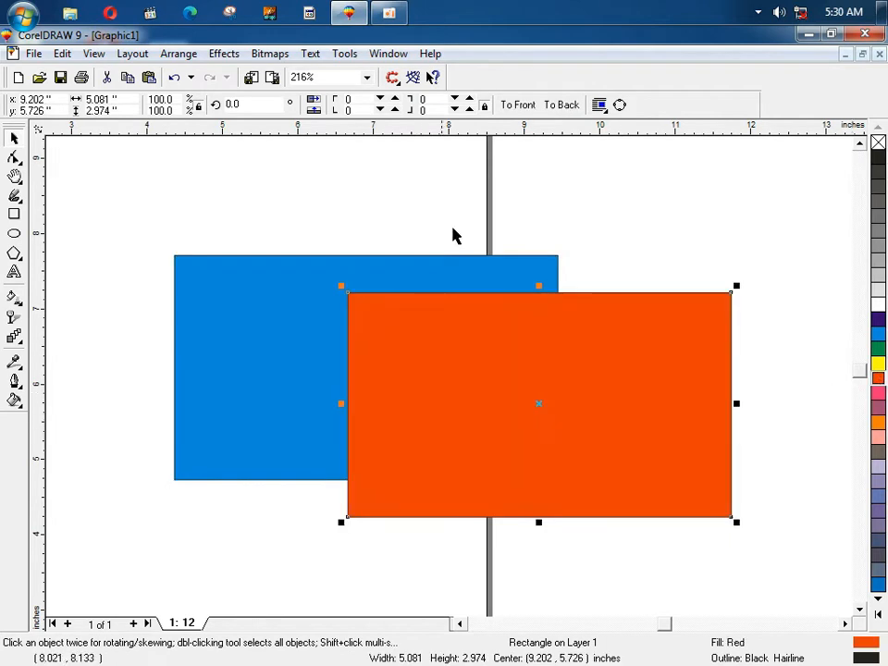
click(168, 53)
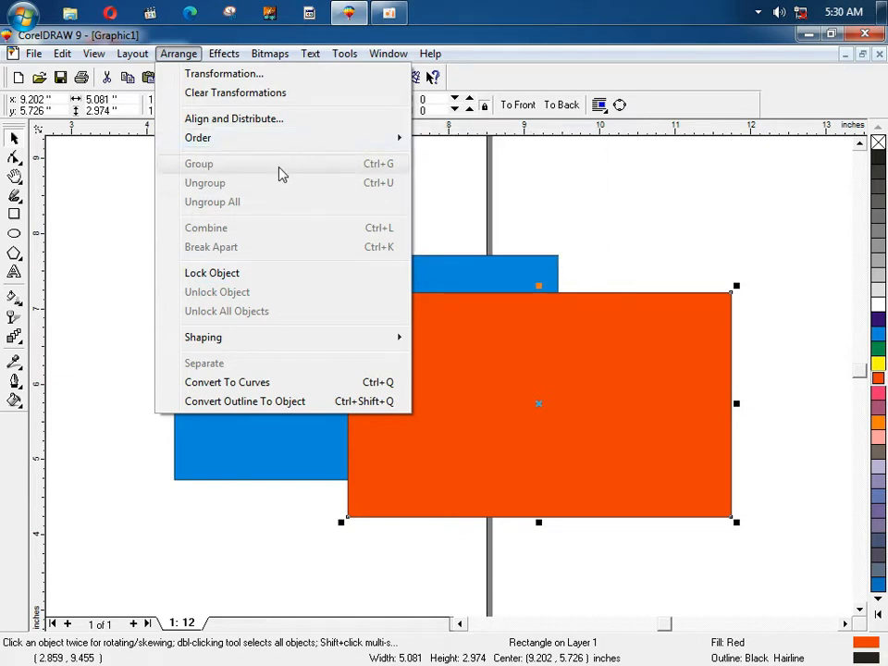
click(421, 190)
drag(471, 373, 475, 373)
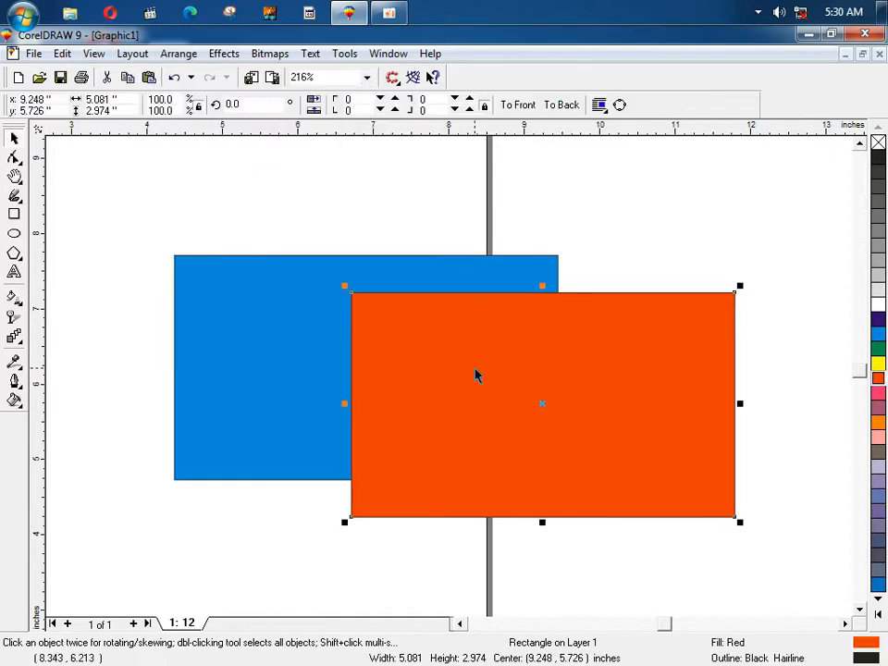
click(176, 55)
click(128, 231)
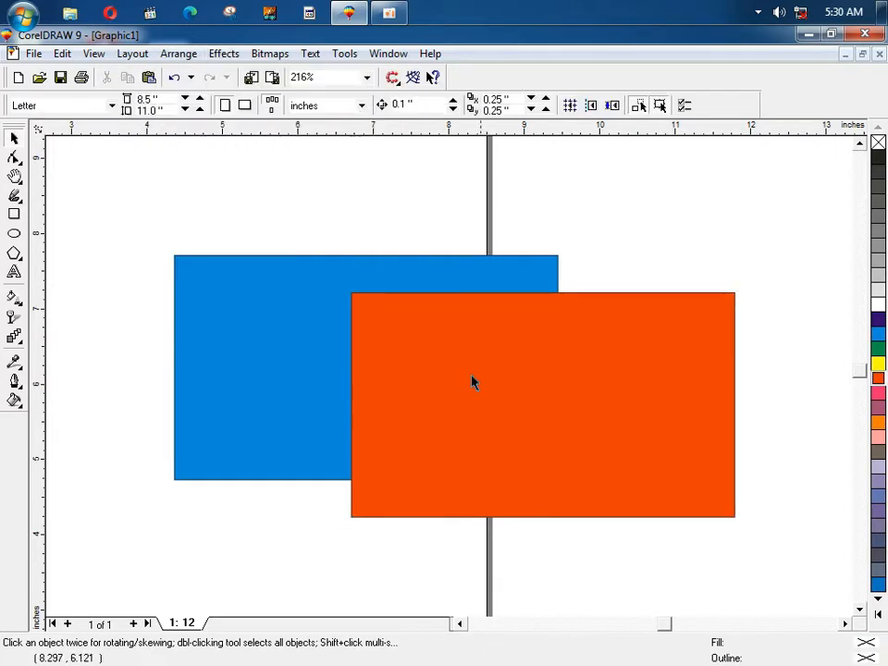
Step: Copy the red rectangle down-right, shrink the copy to a third of its size and fill it cyan
drag(466, 340, 510, 388)
right_click(510, 388)
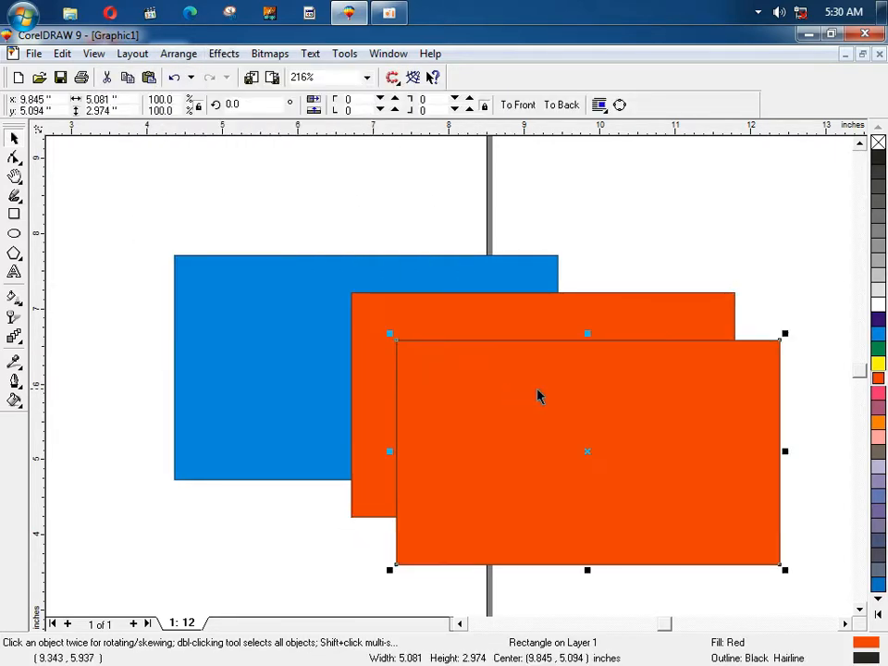
drag(785, 334, 657, 408)
click(878, 333)
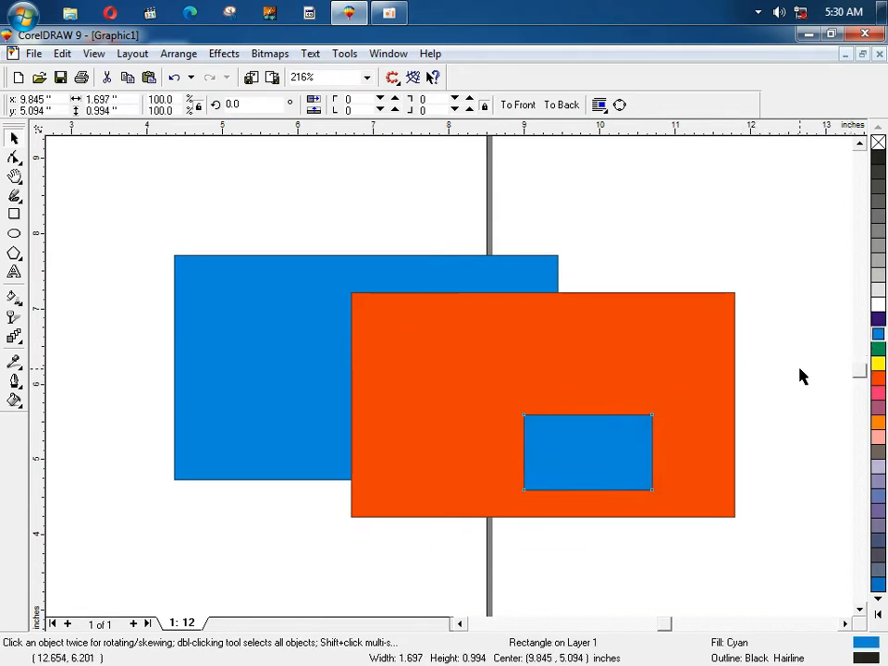
Step: Move the small cyan rectangle up-left, duplicate it twice to the right, and narrow all three
click(799, 375)
drag(585, 447, 431, 342)
drag(430, 342, 579, 347)
right_click(602, 349)
key(ctrl+r)
shift+click(600, 352)
shift+click(467, 350)
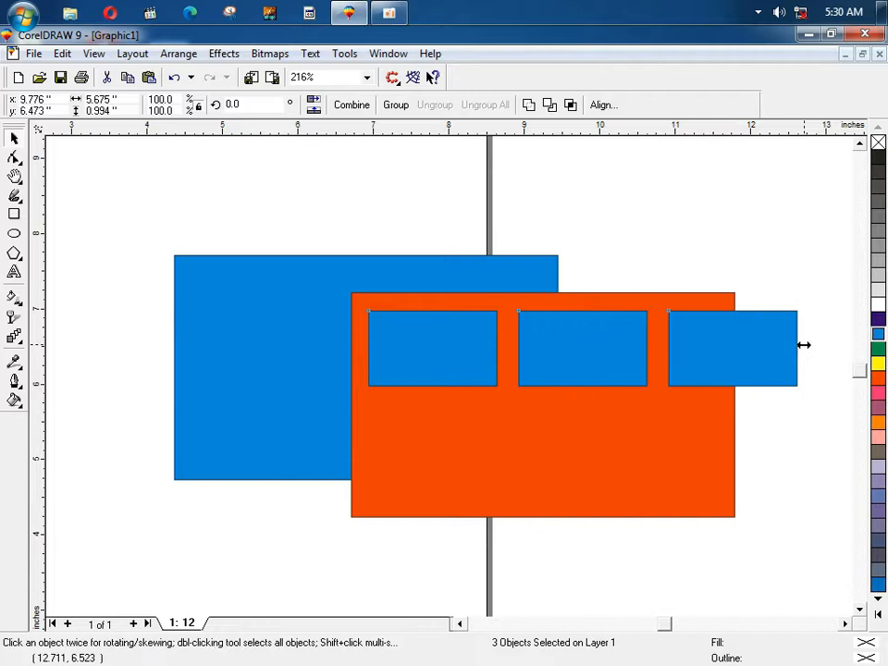
drag(803, 346, 705, 349)
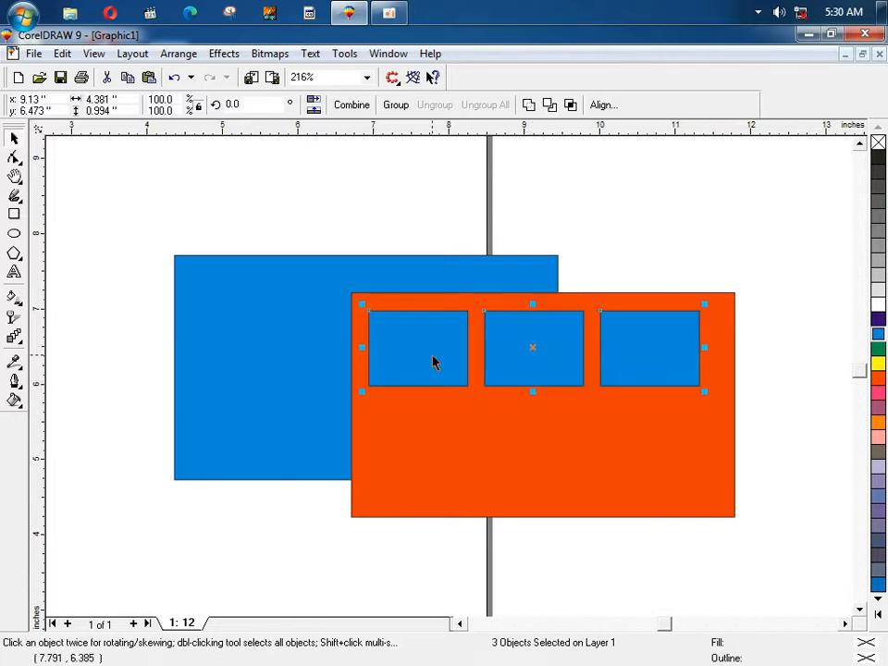
Step: Drag a copy of the three squares down to form a second row below the first
drag(534, 347, 520, 446)
drag(522, 417, 528, 446)
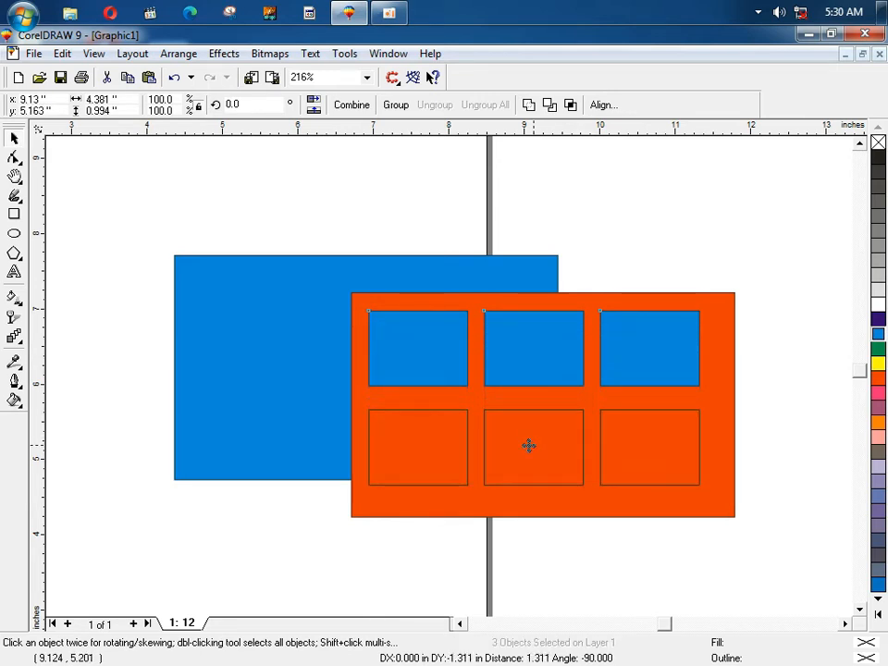
right_click(529, 446)
drag(529, 446, 529, 450)
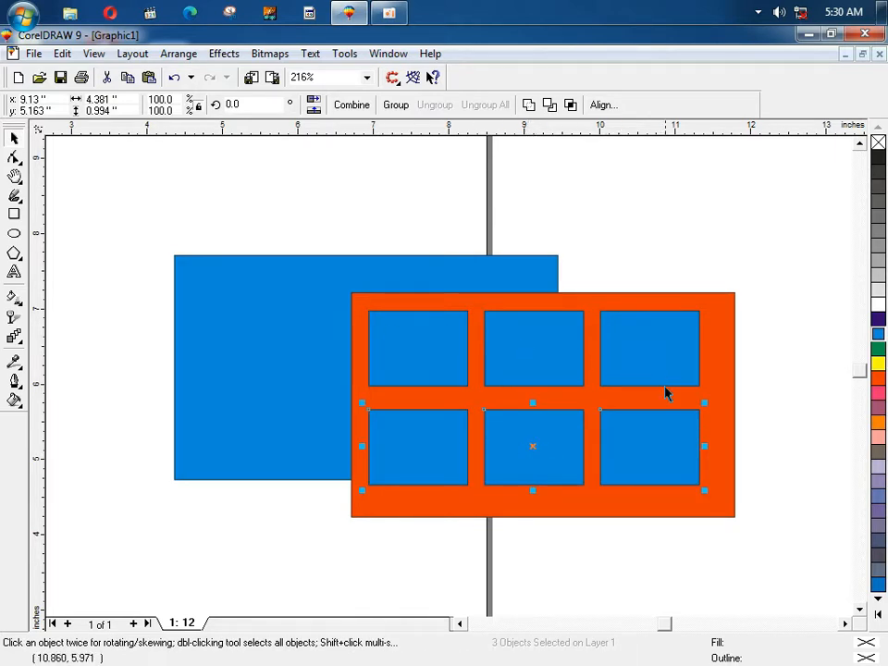
click(689, 273)
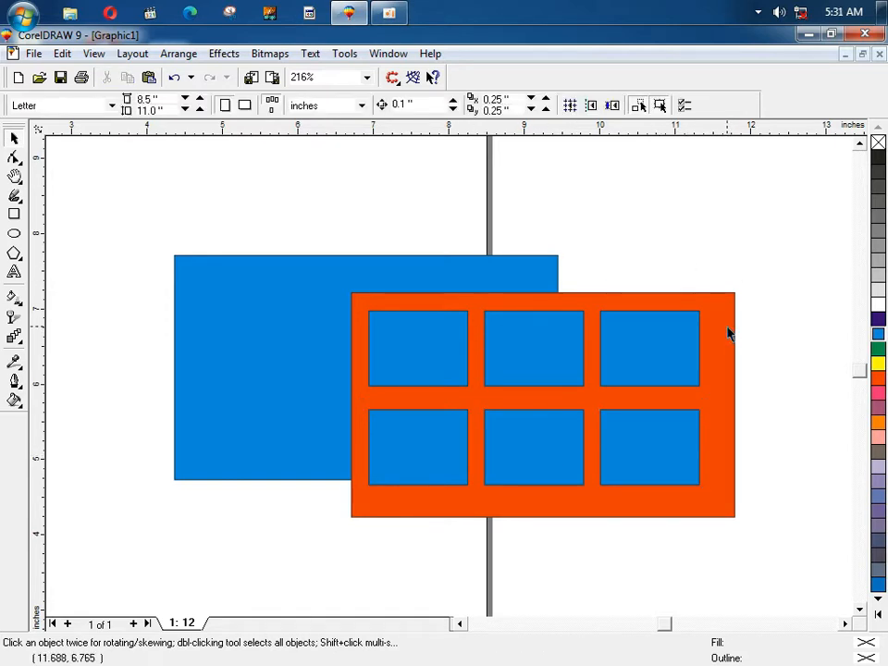
Step: Move the orange panel and two squares to the upper left, undoing the large rectangle's move
drag(729, 334, 341, 152)
drag(678, 344, 287, 169)
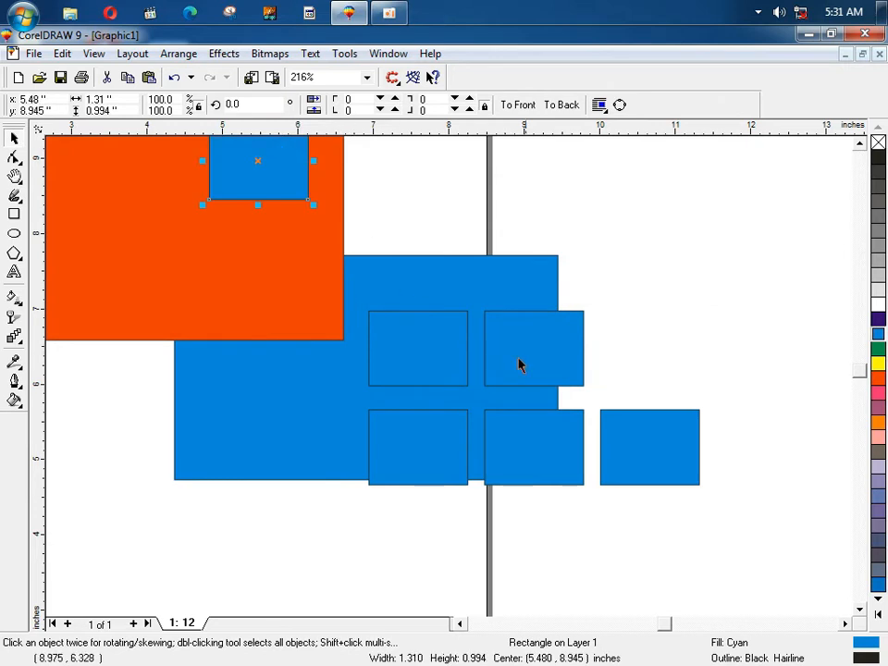
drag(519, 363, 122, 170)
drag(435, 393, 80, 200)
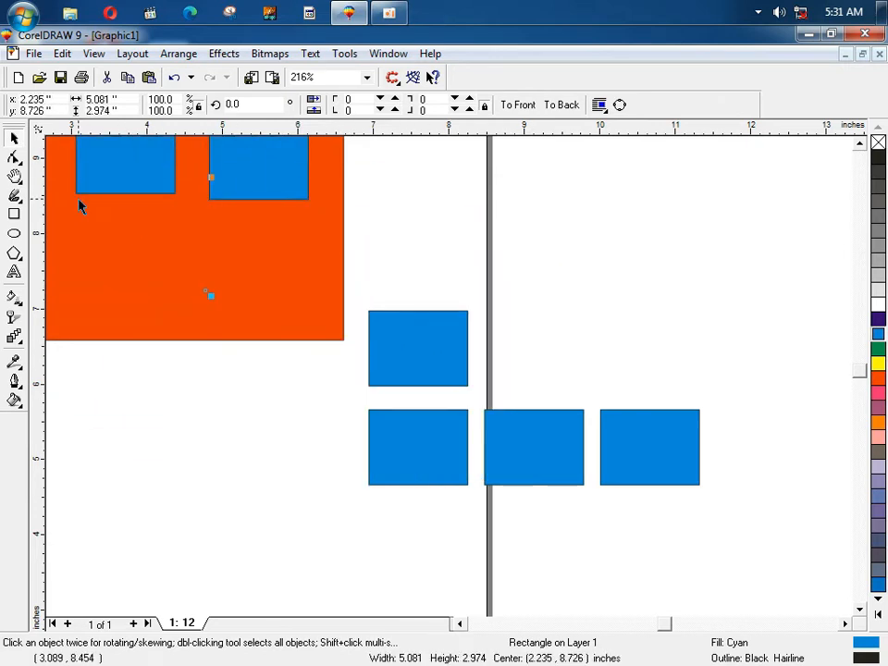
key(ctrl+z)
key(ctrl+z)
key(ctrl+z)
key(ctrl+z)
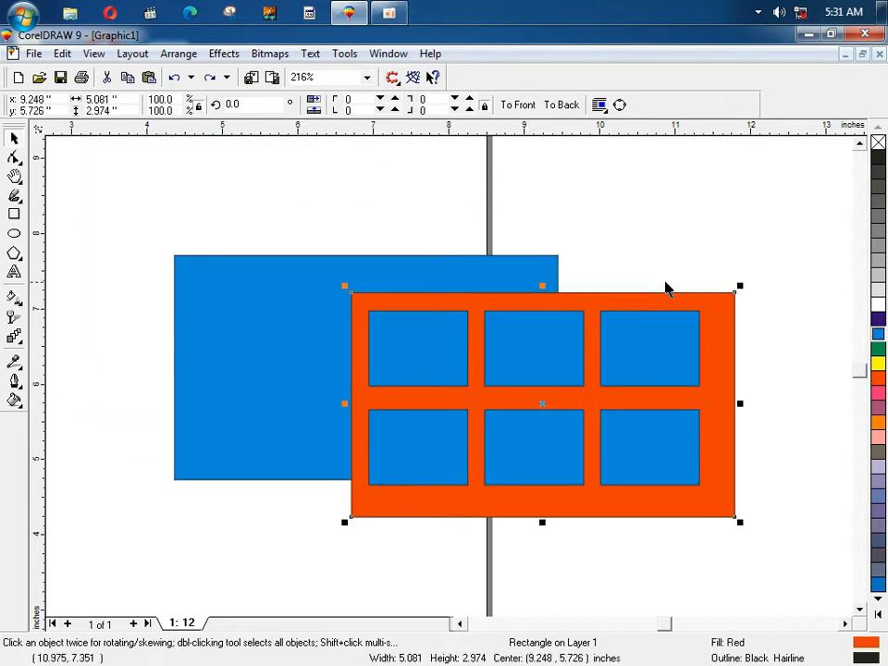
Step: Marquee-select the orange panel and six squares and group them via Arrange > Group
click(803, 280)
drag(803, 273, 307, 565)
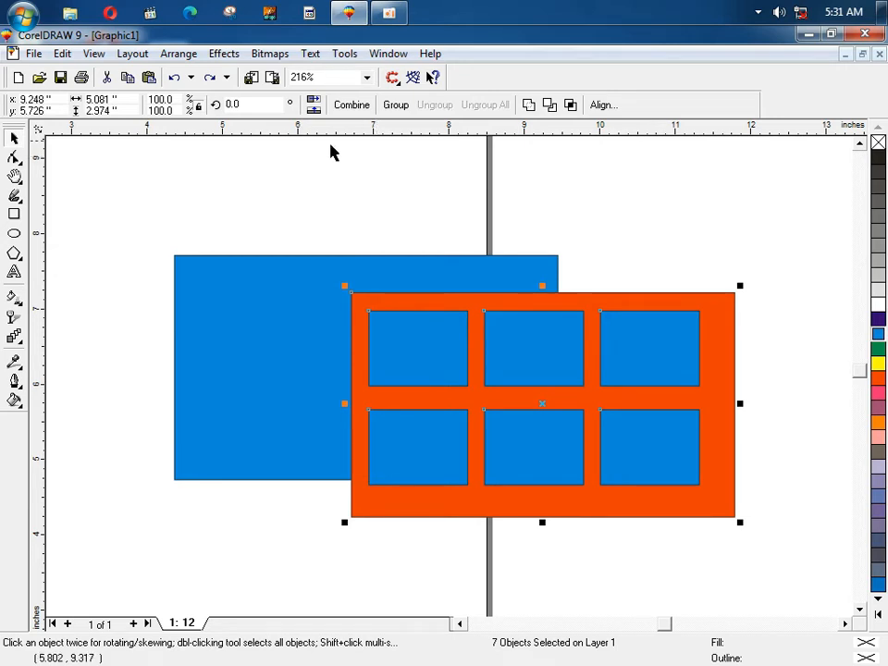
click(175, 53)
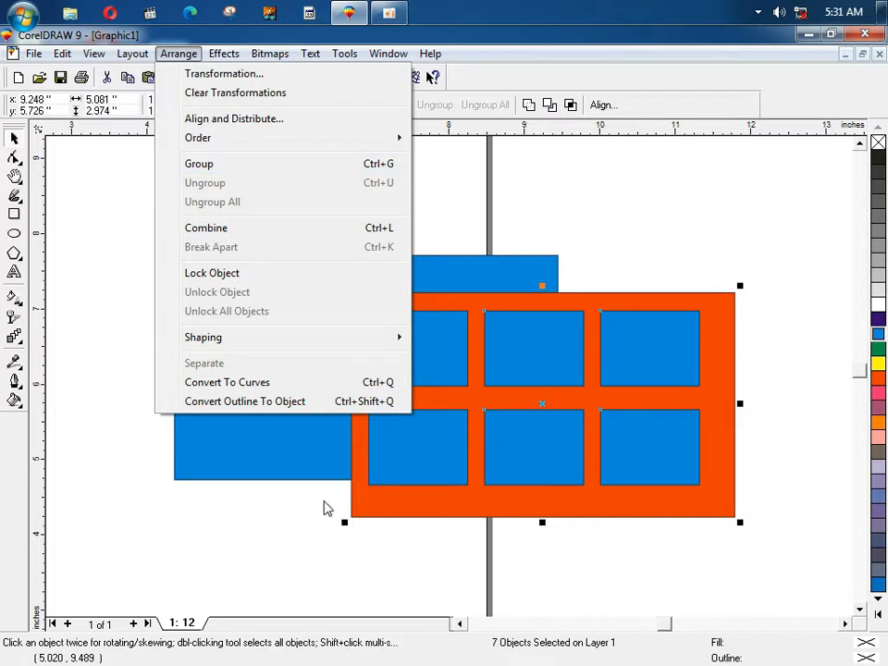
click(325, 167)
click(399, 214)
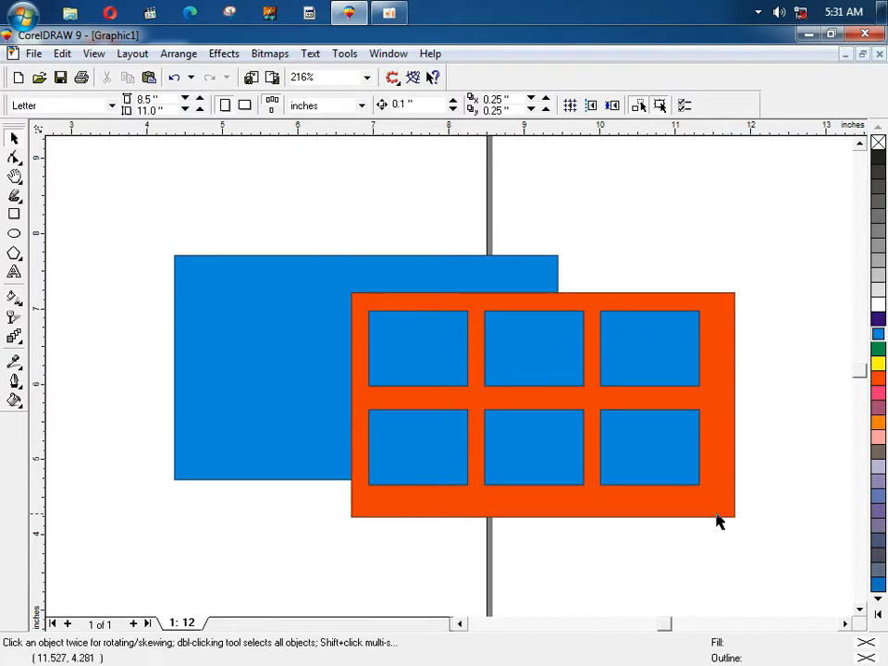
click(495, 417)
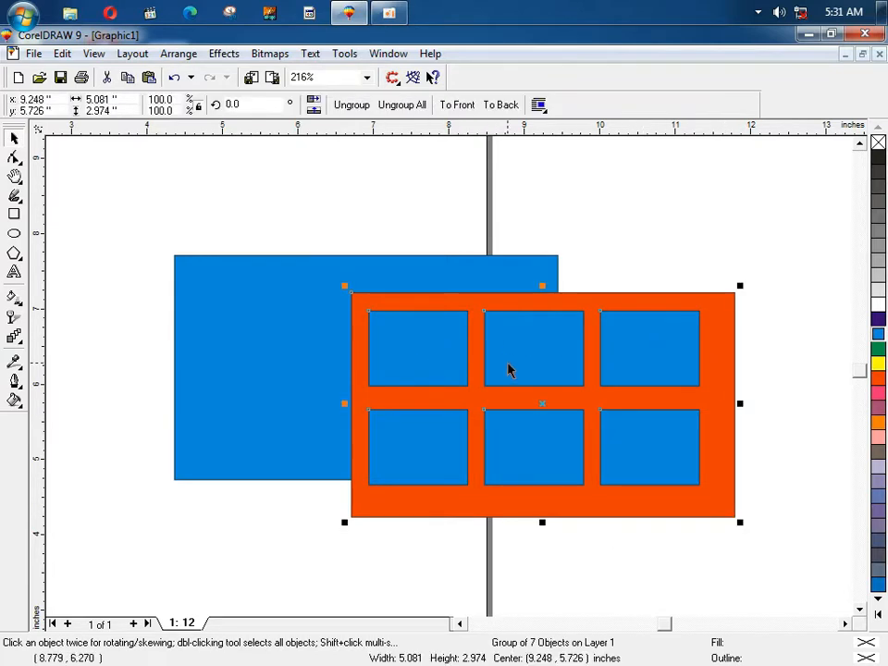
Step: Move the orange panel group up so it overlaps the top of the blue rectangle
drag(537, 374, 723, 550)
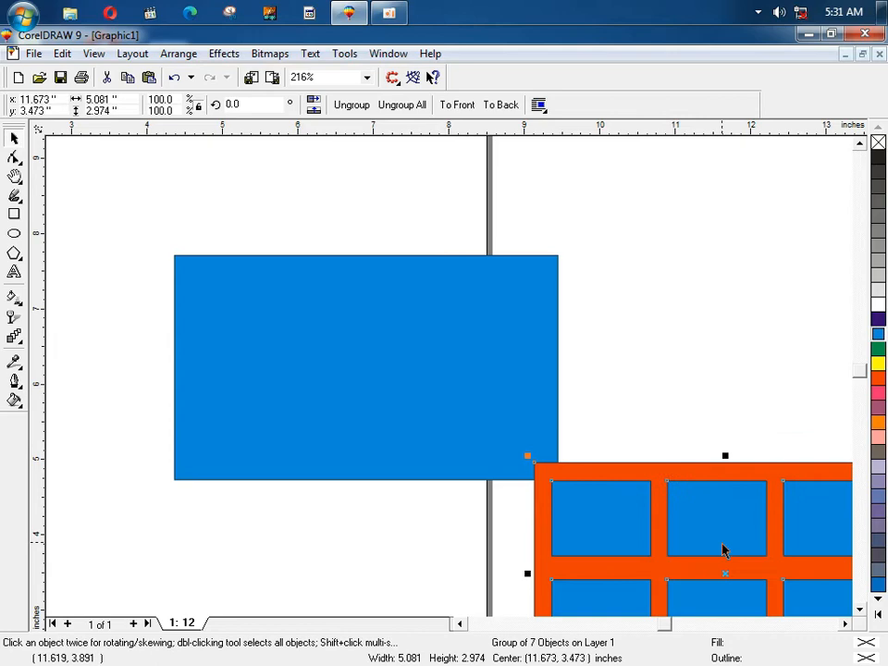
click(630, 397)
drag(577, 490, 296, 264)
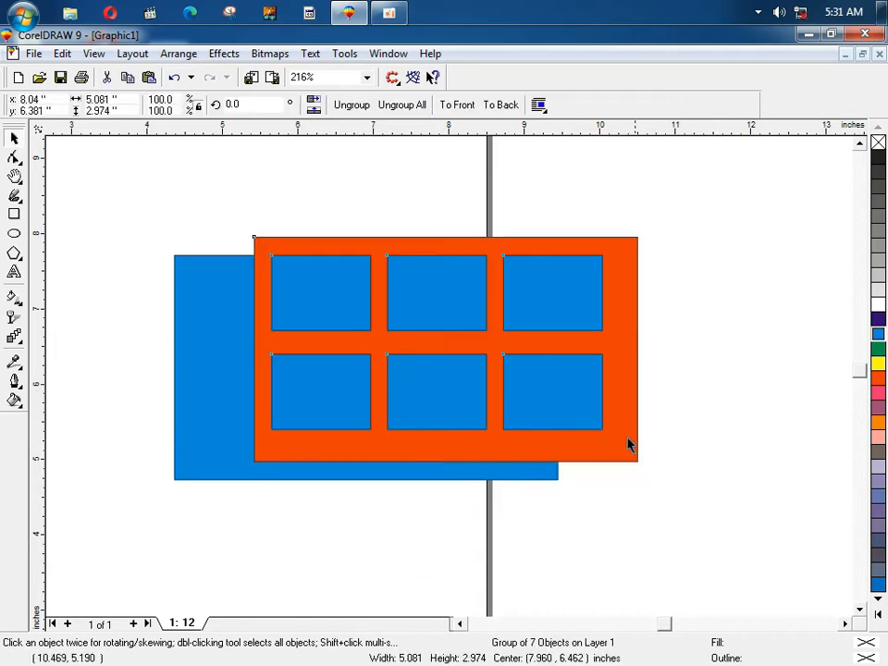
drag(629, 446, 776, 605)
click(632, 375)
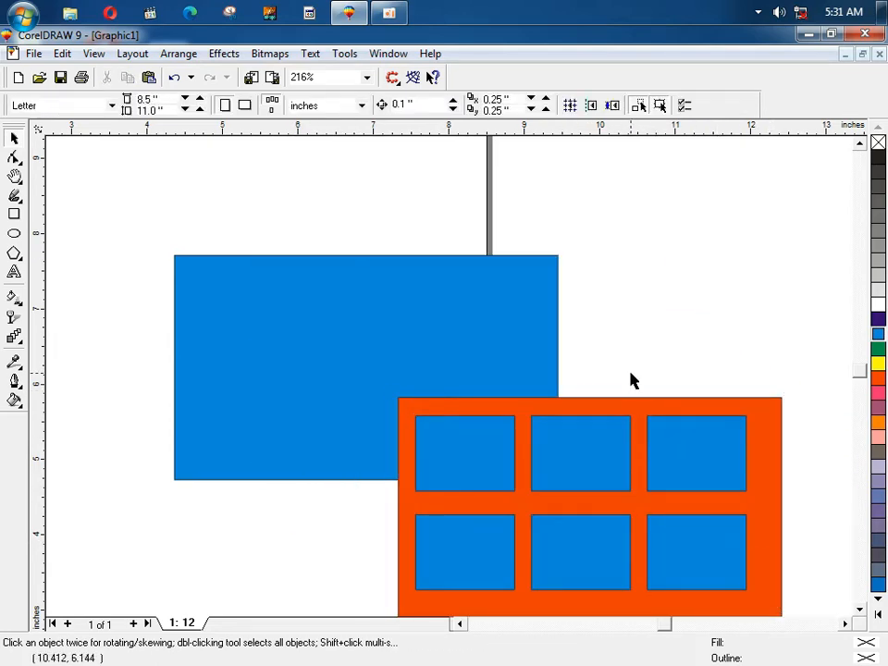
drag(489, 460, 441, 277)
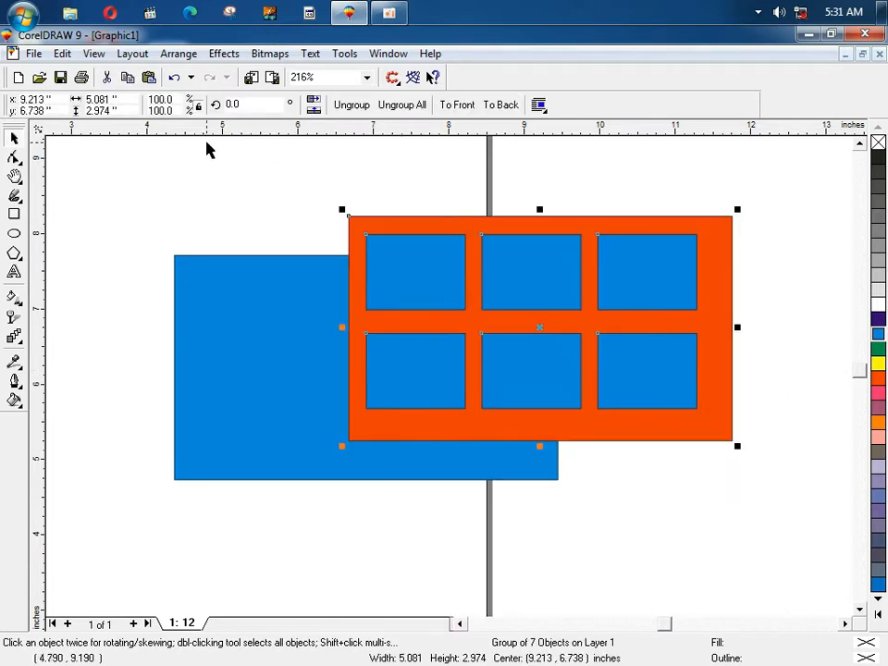
Step: Ungroup the orange panel and its six blue squares, then marquee-select and regroup all seven
click(179, 54)
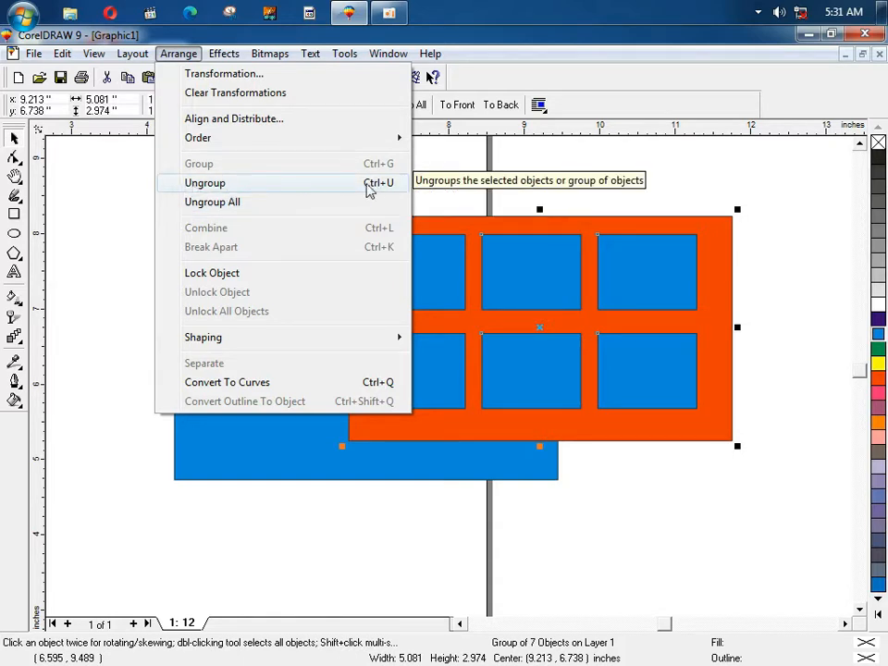
click(468, 170)
click(367, 237)
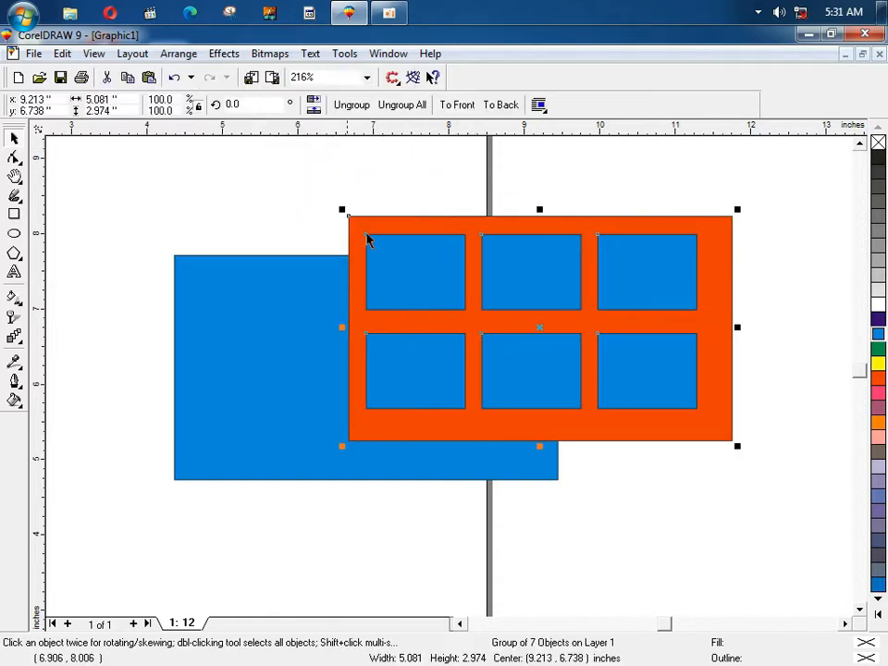
click(349, 110)
click(372, 176)
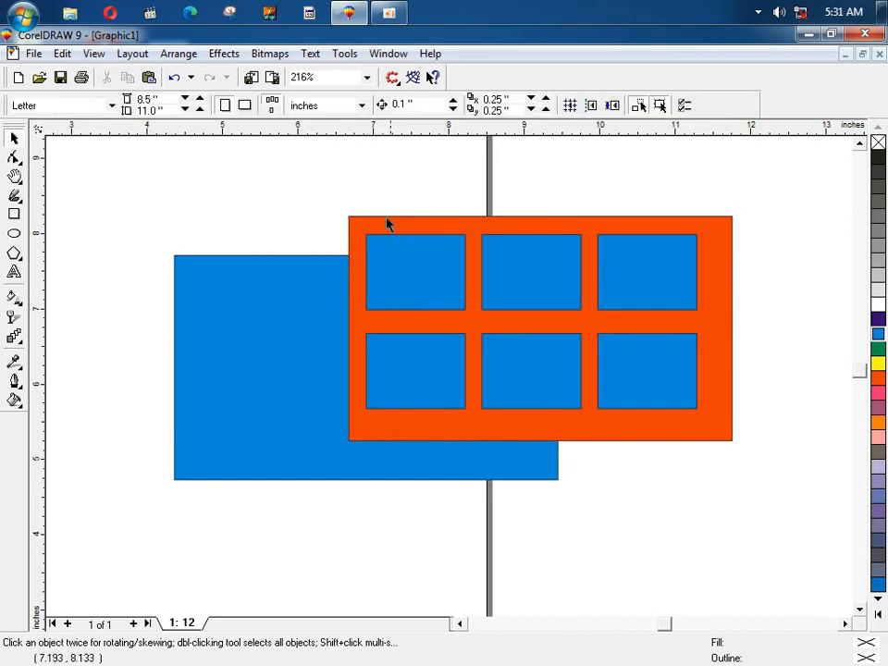
click(386, 239)
drag(799, 477, 342, 209)
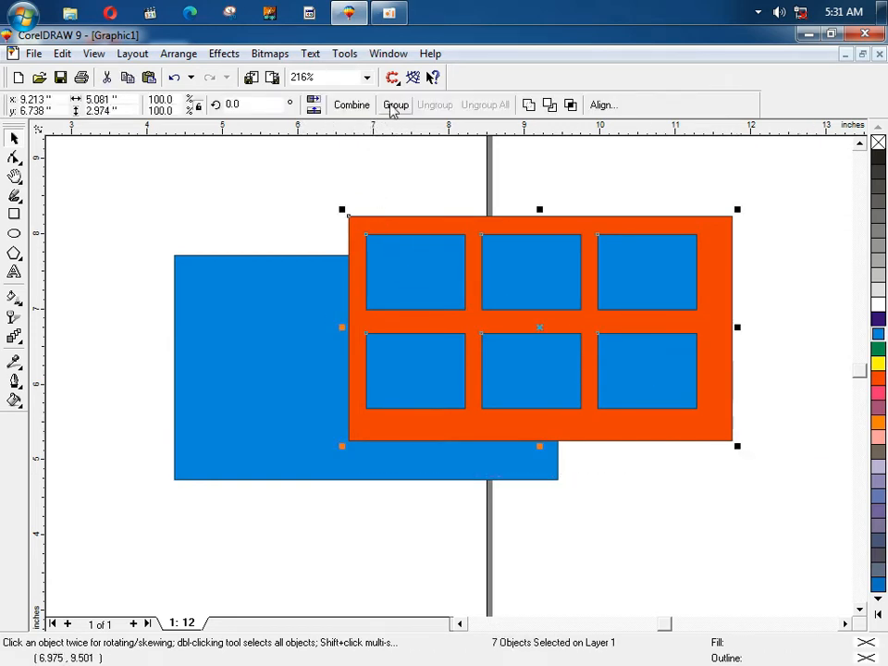
click(393, 109)
click(380, 192)
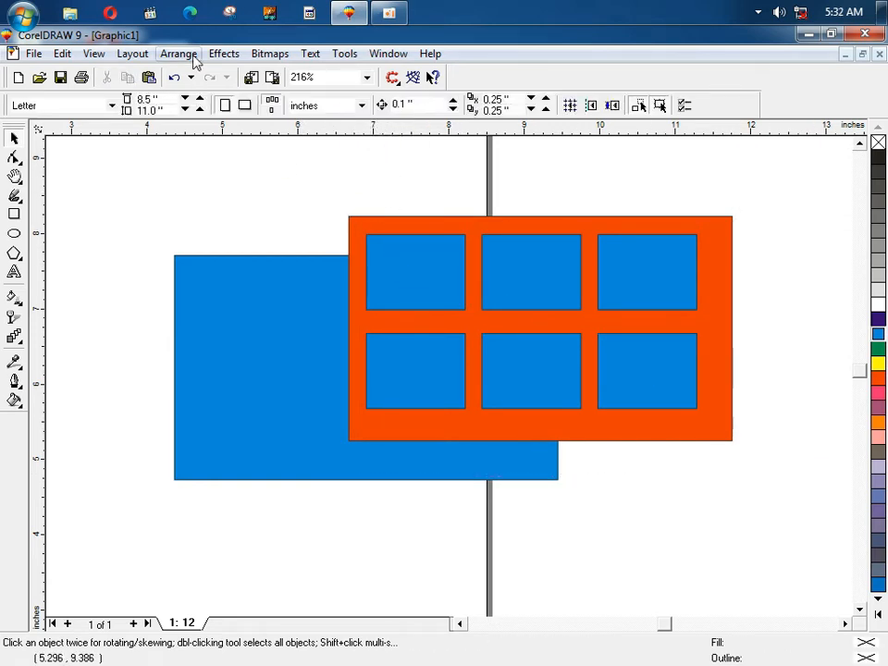
click(179, 53)
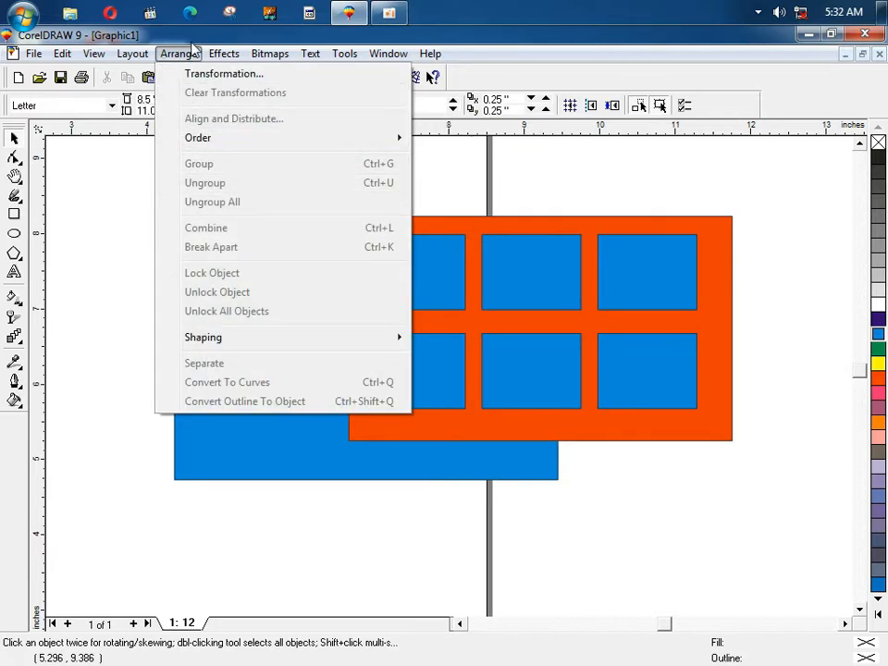
mouse_move(225, 54)
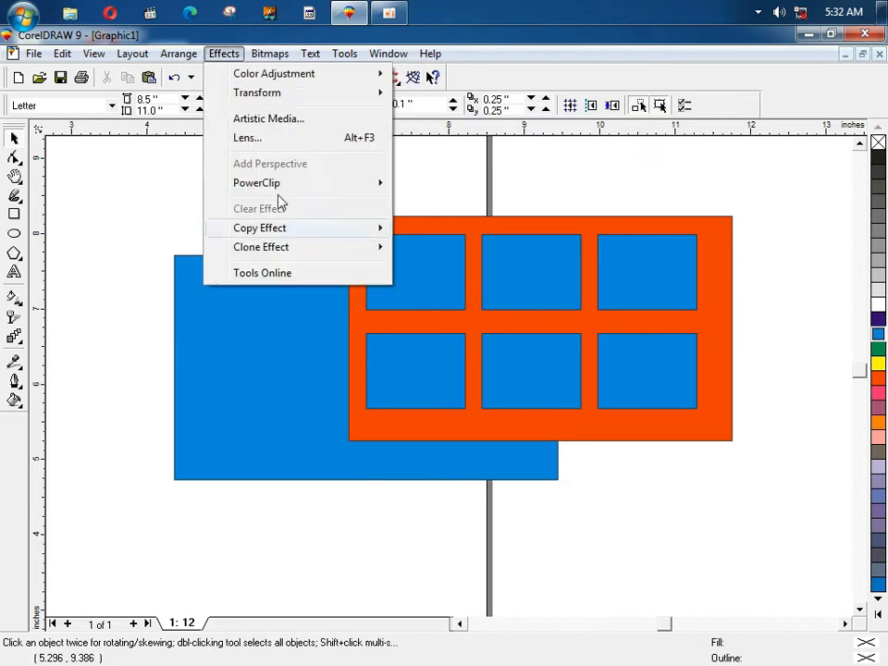
click(525, 175)
click(528, 305)
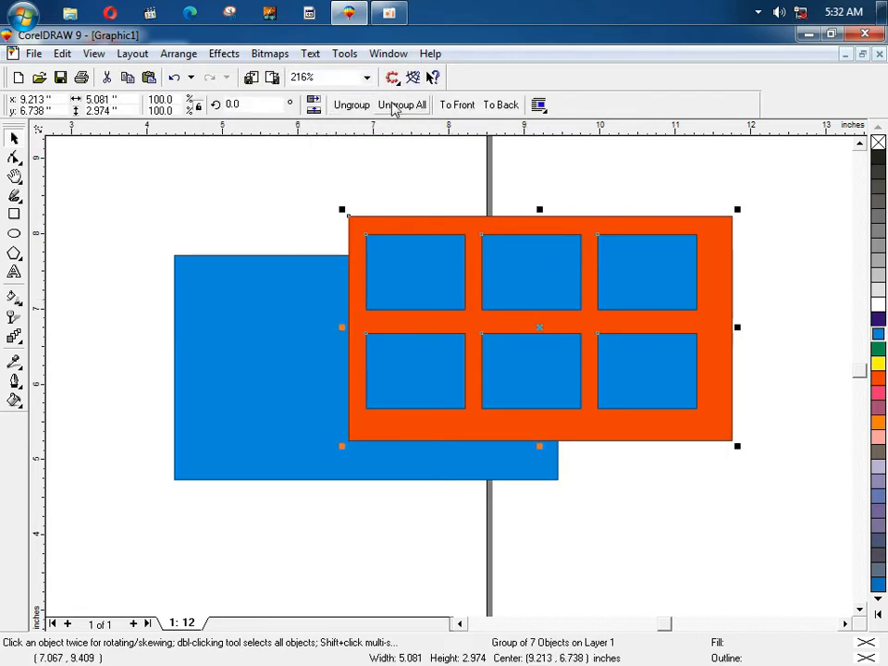
click(408, 205)
click(412, 240)
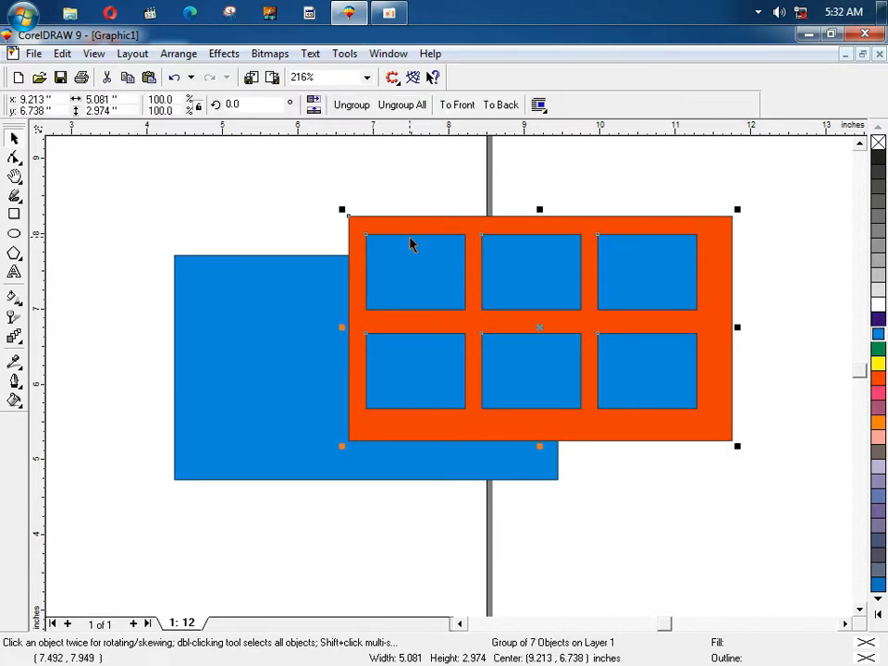
click(401, 185)
drag(293, 164, 773, 465)
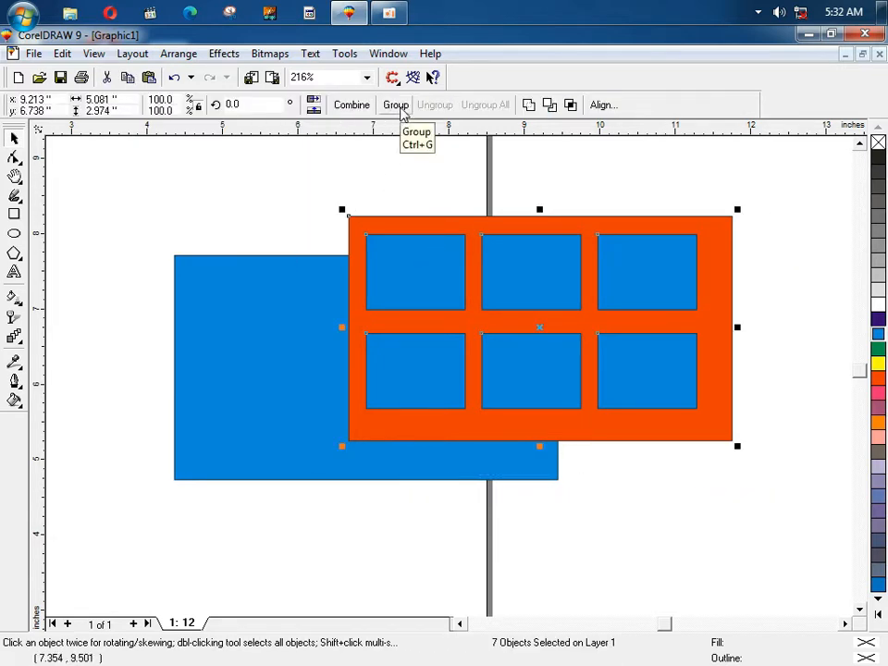
click(413, 202)
key(F2)
drag(322, 179, 585, 377)
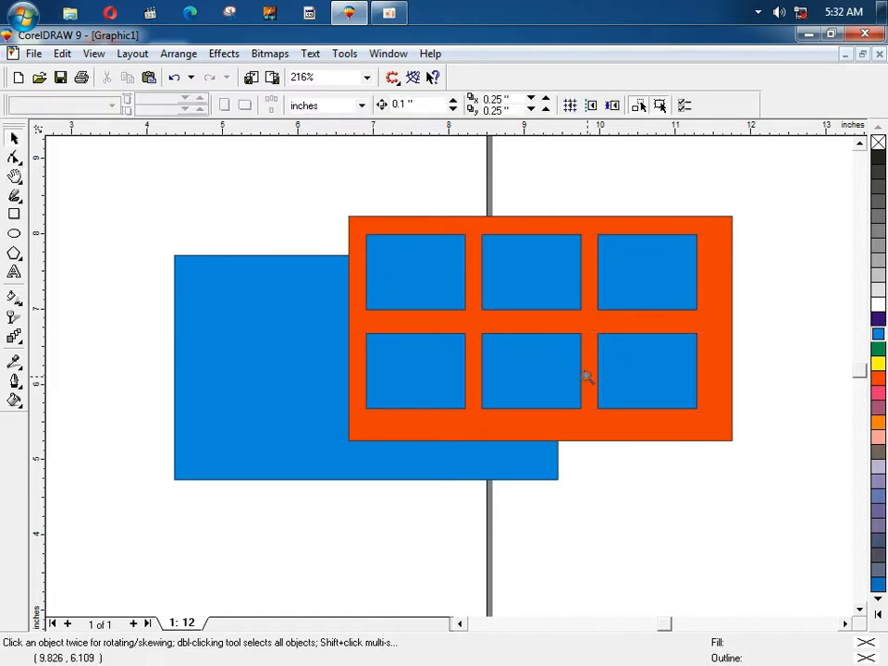
Step: Scale a small copy of the top-left blue square and duplicate it into a row of three
click(466, 296)
drag(481, 268, 293, 326)
drag(294, 325, 361, 311)
right_click(369, 331)
key(ctrl+r)
shift+click(315, 324)
shift+click(306, 324)
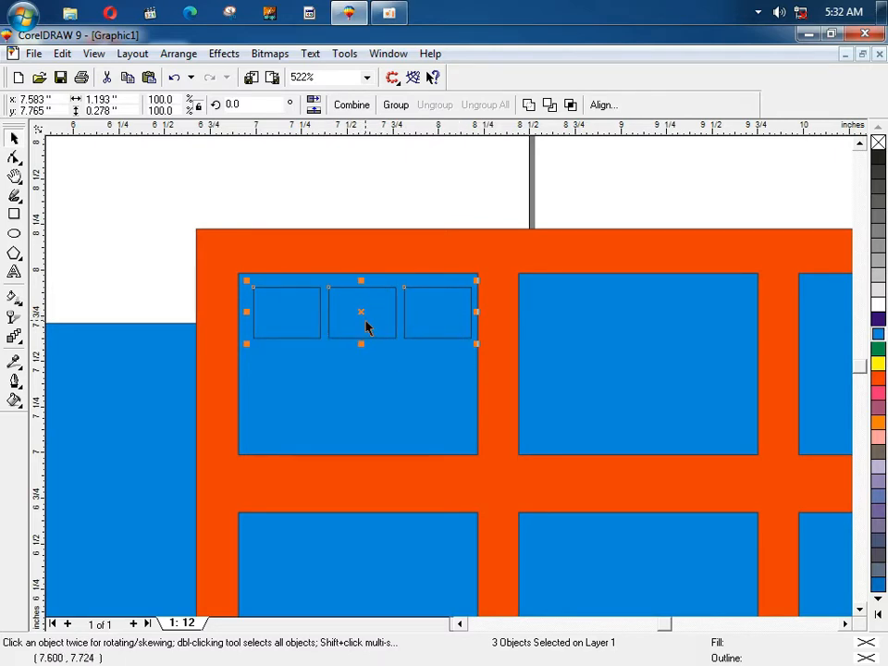
Step: Copy the row down twice to make a 3×3 grid and fill all nine squares yellow
drag(361, 310, 361, 371)
right_click(361, 371)
key(ctrl+r)
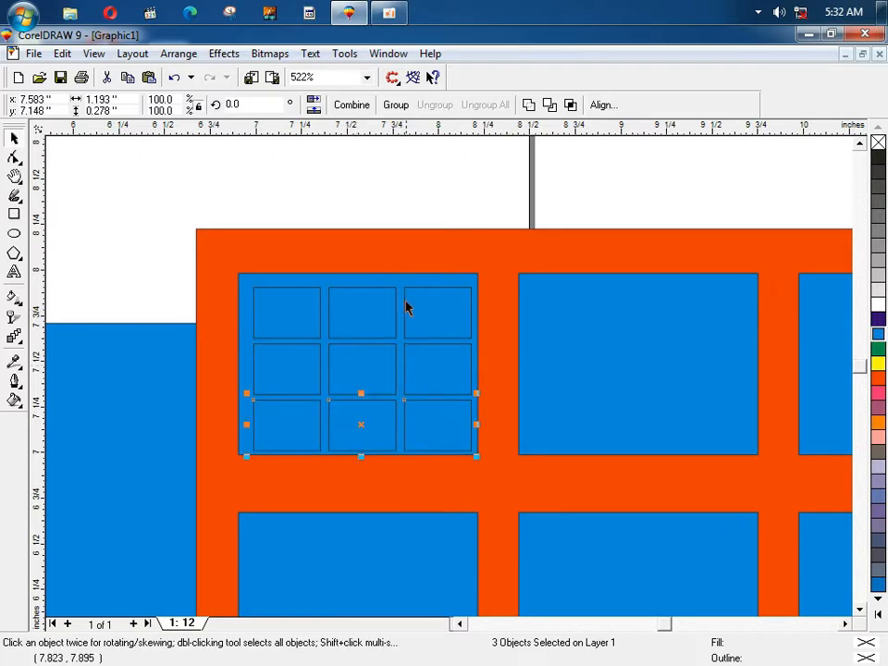
drag(242, 192, 489, 480)
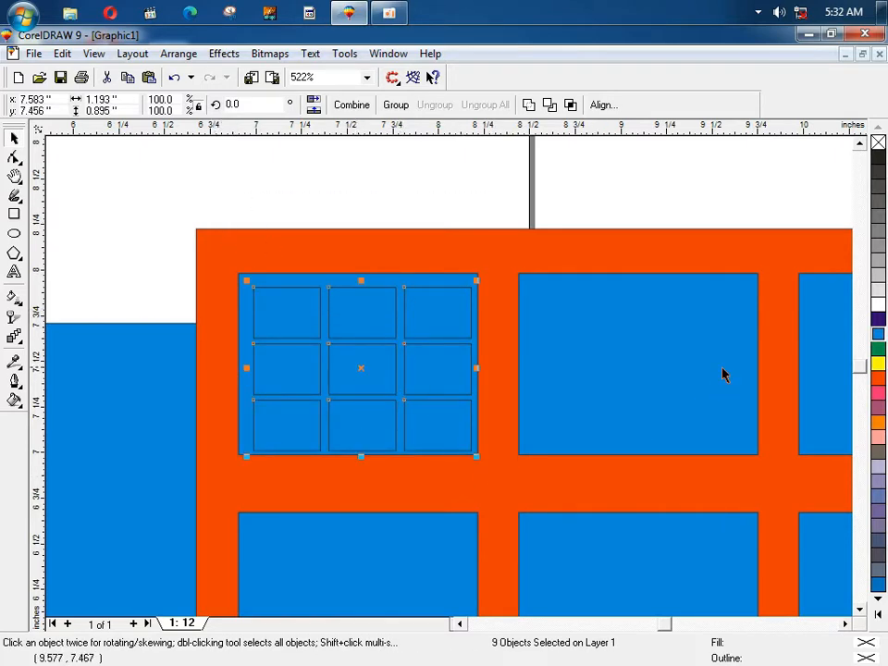
click(878, 367)
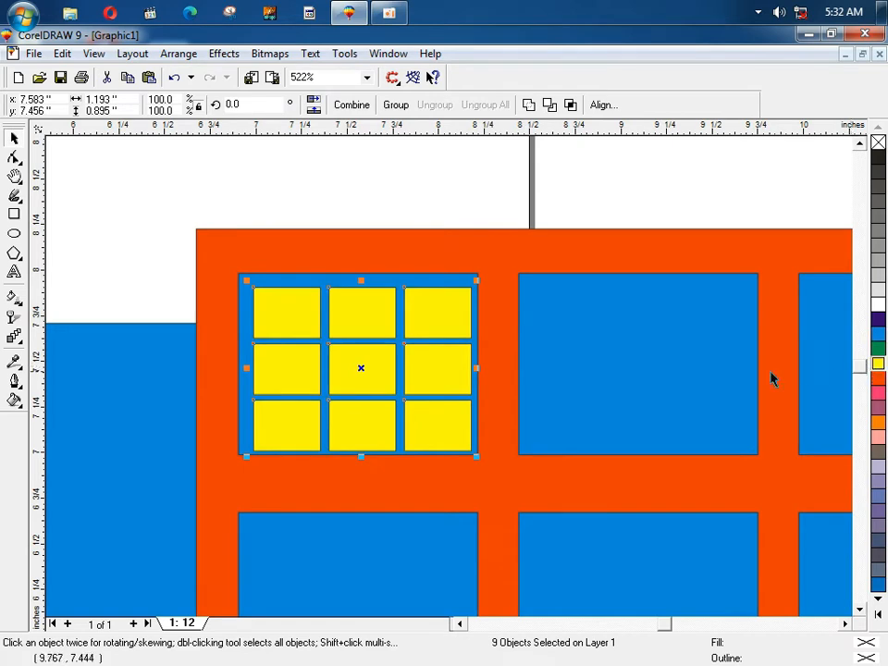
Step: Group the nine yellow squares, centre them on their blue square, and group the pair
key(ctrl+g)
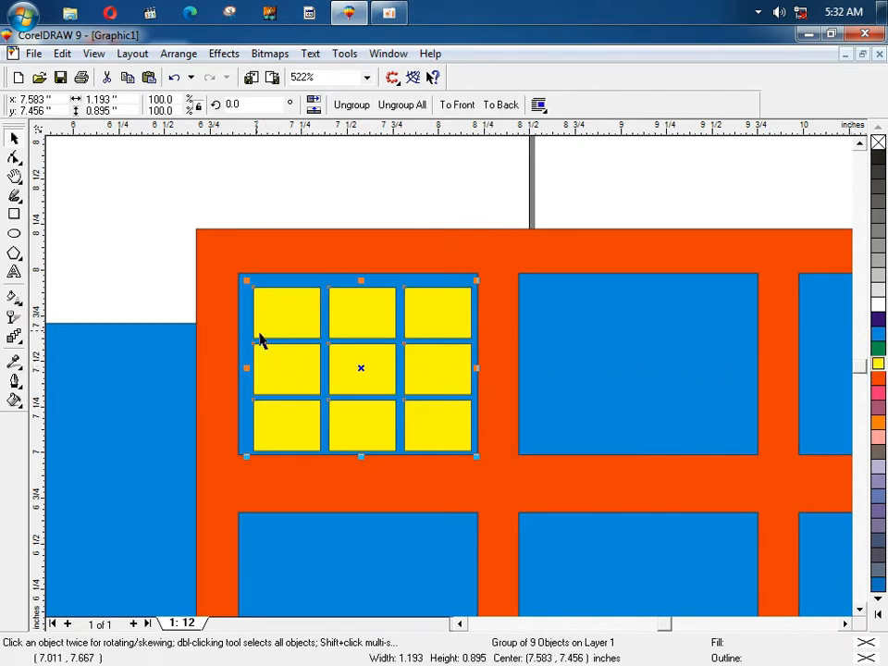
shift+click(243, 296)
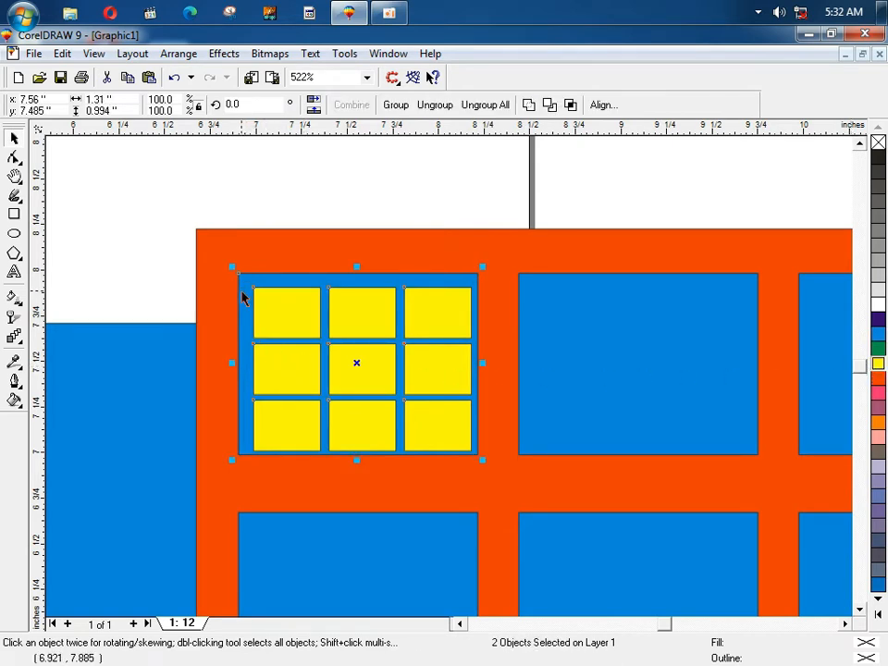
key(e)
key(c)
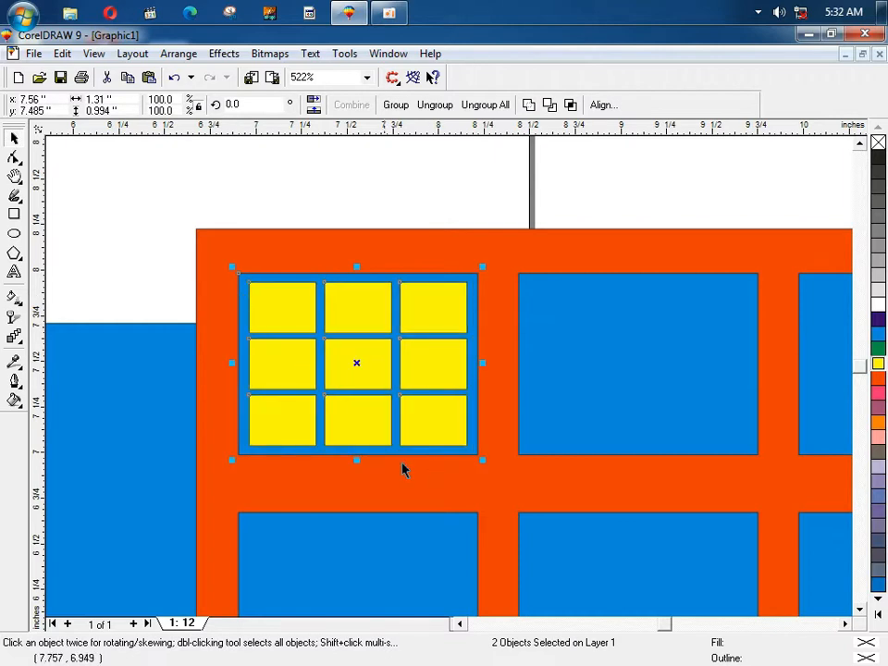
click(217, 195)
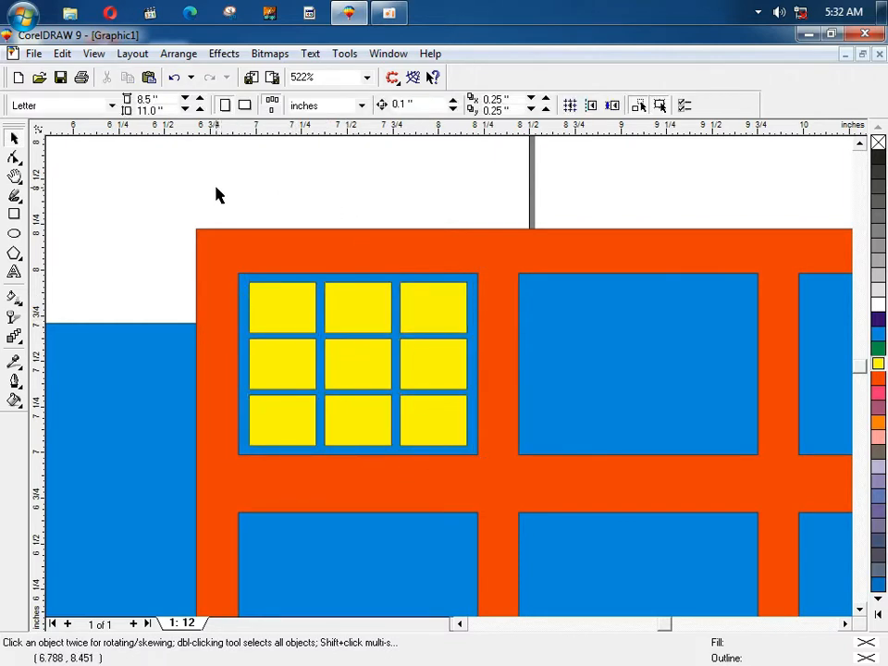
drag(530, 501, 511, 503)
key(ctrl+g)
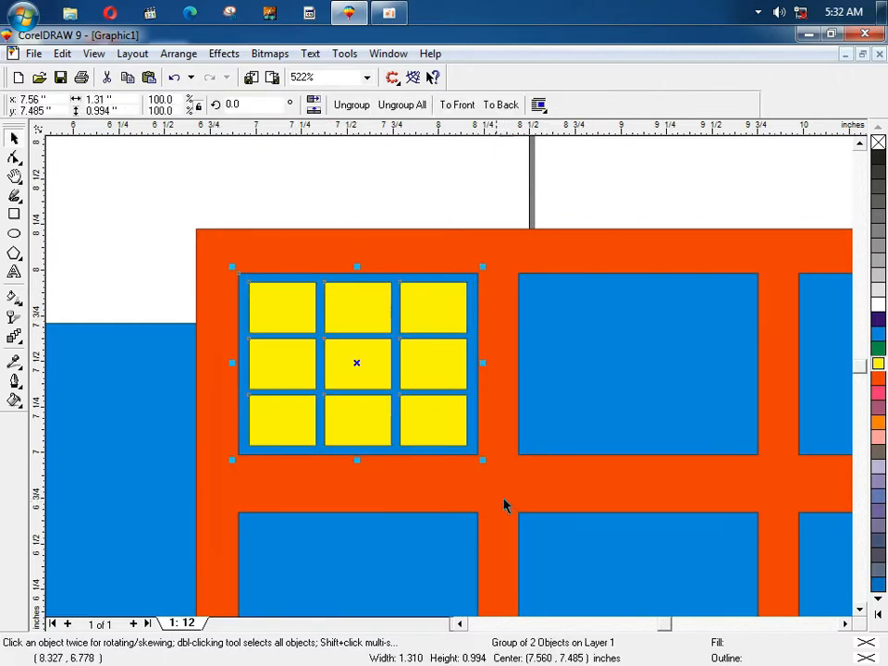
Step: Zoom out with F4 and group the orange panel with everything on it
key(F4)
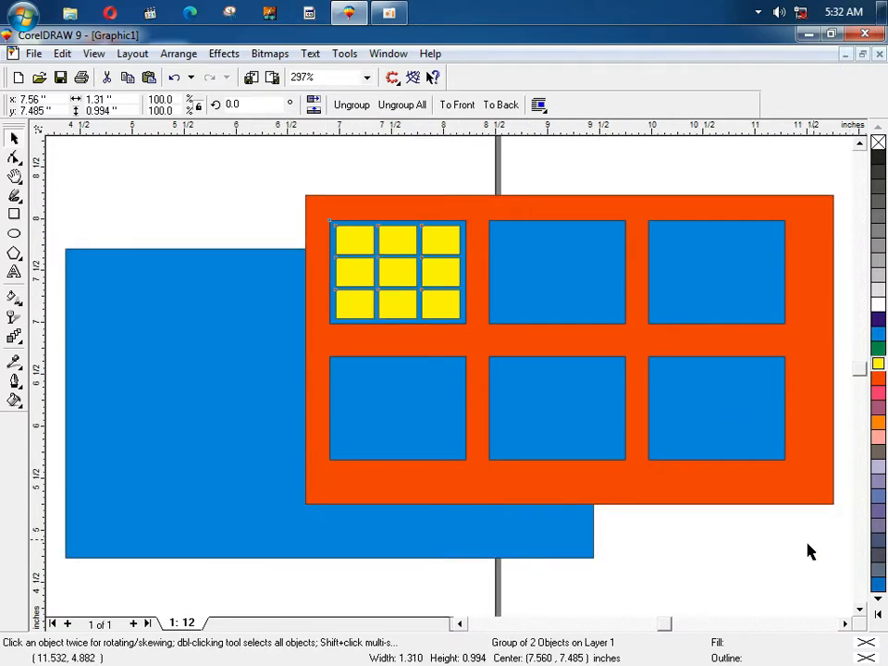
drag(836, 539, 838, 539)
key(ctrl+g)
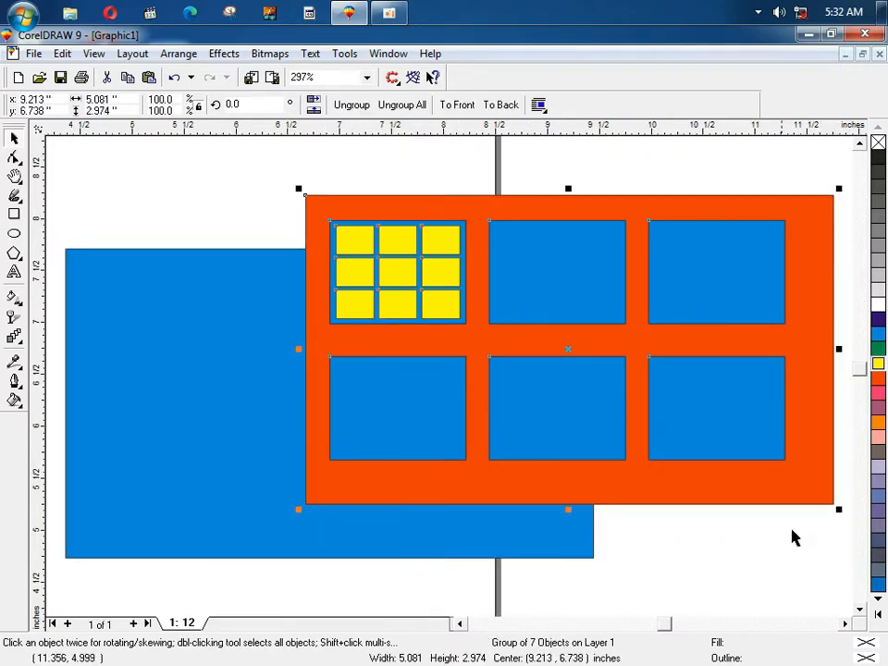
click(386, 183)
click(452, 352)
Step: Ungroup the orange panel, test-move two blue squares and the yellow grid, then undo
click(351, 104)
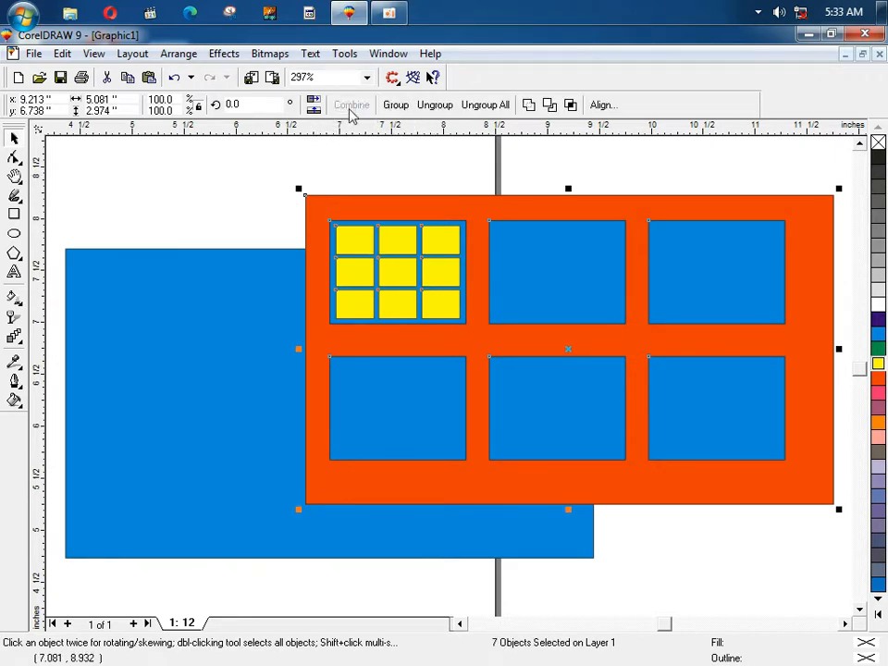
key(Escape)
drag(507, 277, 513, 331)
drag(593, 395, 678, 434)
mouse_move(414, 260)
mouse_down()
mouse_move(456, 220)
mouse_move(421, 263)
mouse_up()
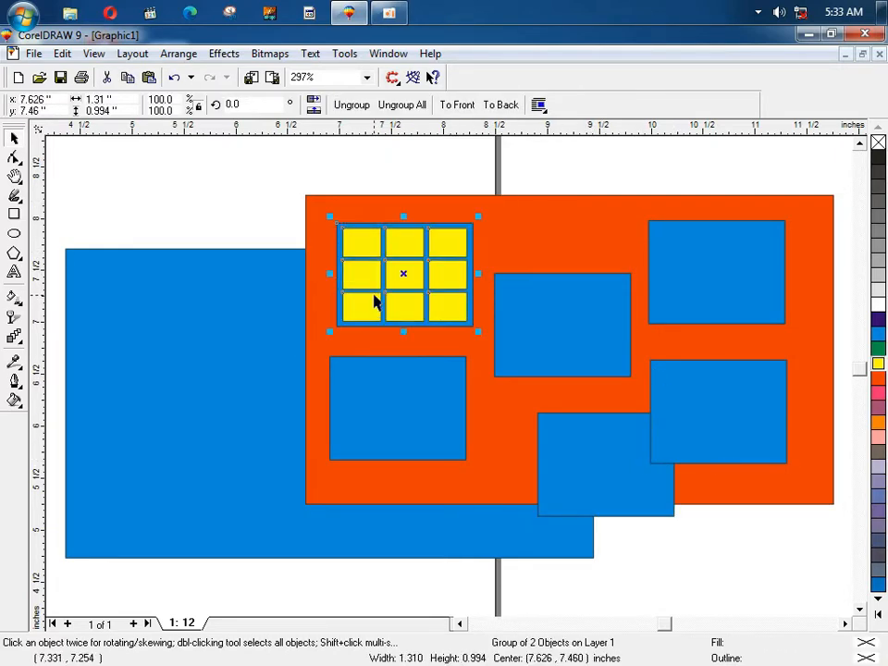
key(ctrl+z)
key(ctrl+z)
key(ctrl+z)
key(ctrl+z)
key(ctrl+z)
key(ctrl+z)
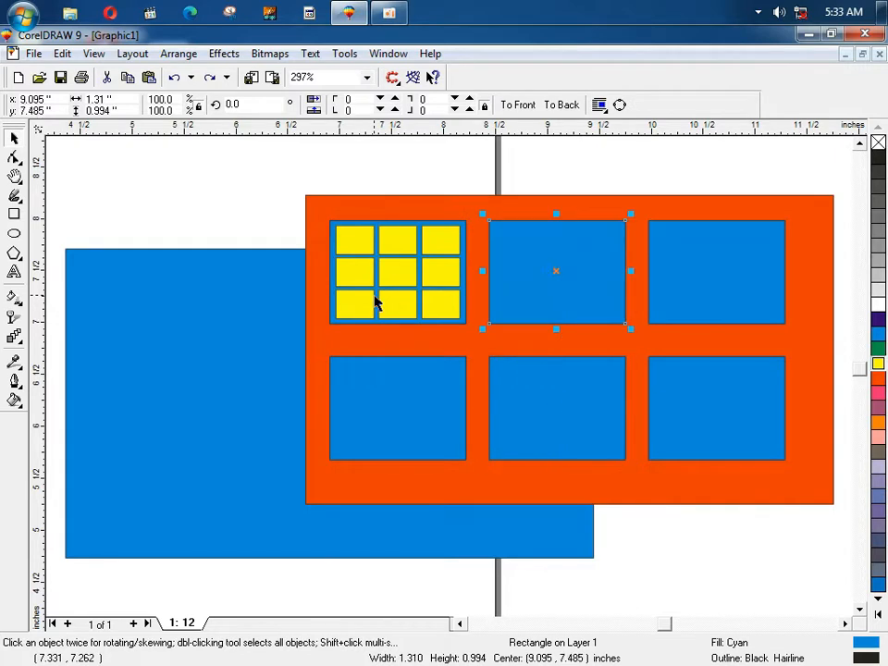
Step: Break the group into individual pieces, test-move several squares, then undo the moves
click(375, 277)
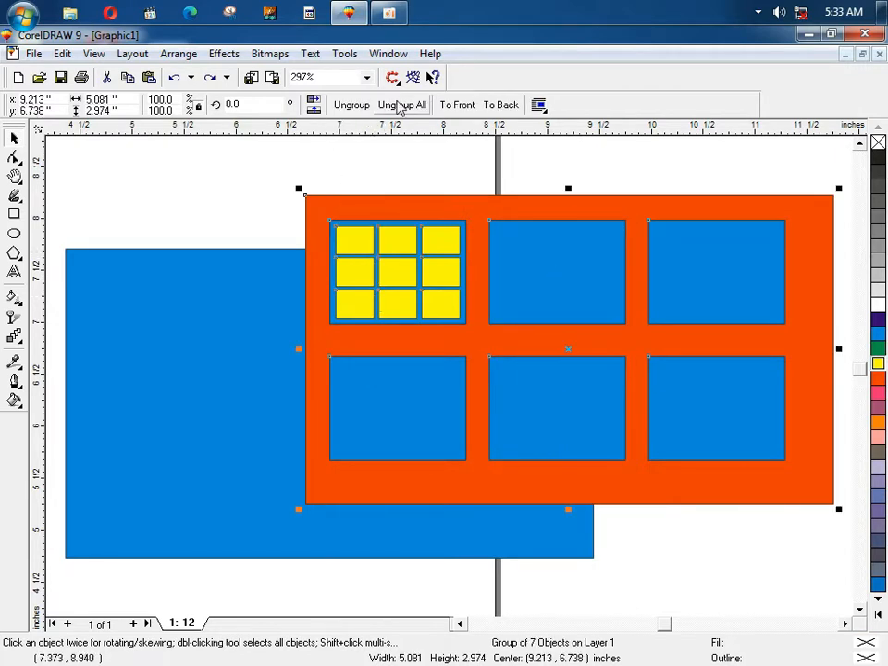
click(400, 107)
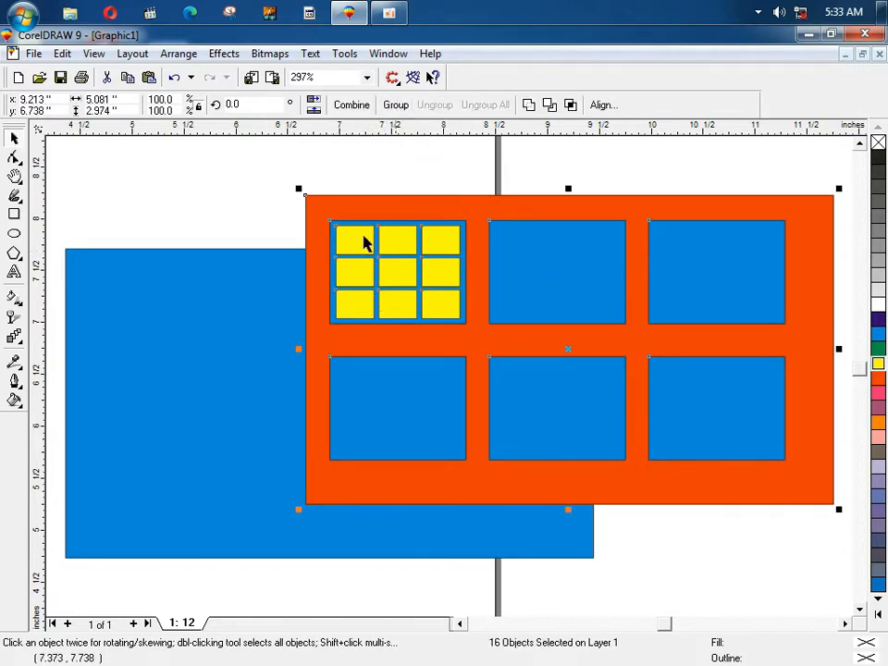
key(Escape)
drag(442, 243, 468, 218)
drag(395, 250, 380, 191)
drag(357, 242, 342, 187)
drag(536, 283, 584, 365)
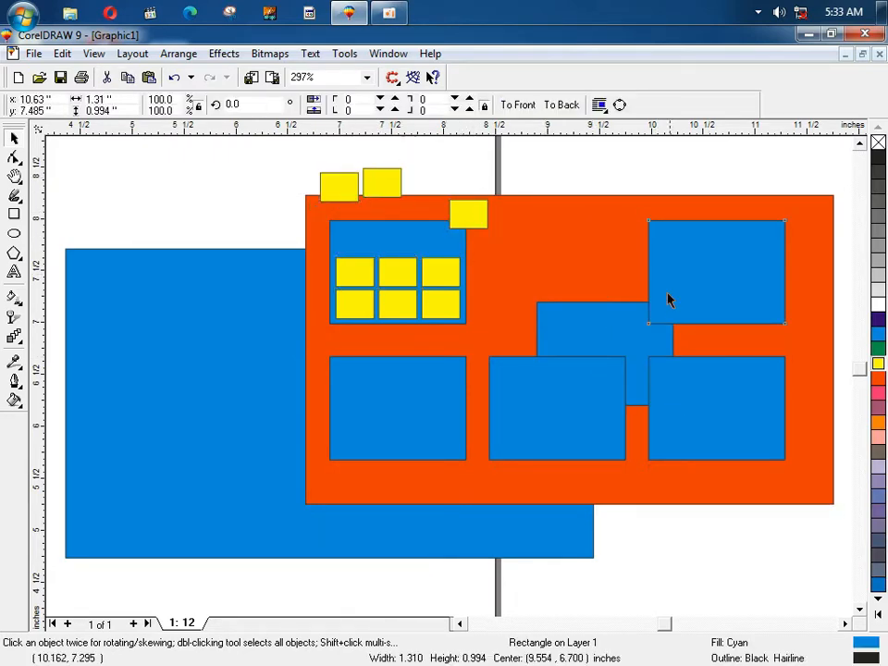
drag(668, 297, 759, 249)
key(ctrl+z)
key(ctrl+z)
key(ctrl+z)
key(ctrl+z)
key(ctrl+z)
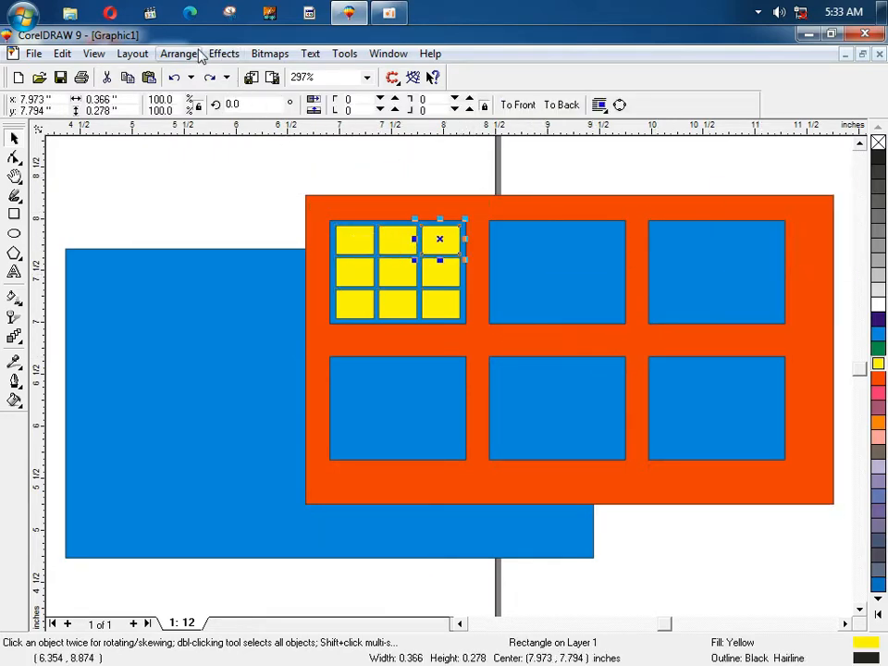
Step: Marquee-select the orange panel with all its squares and delete them
click(192, 54)
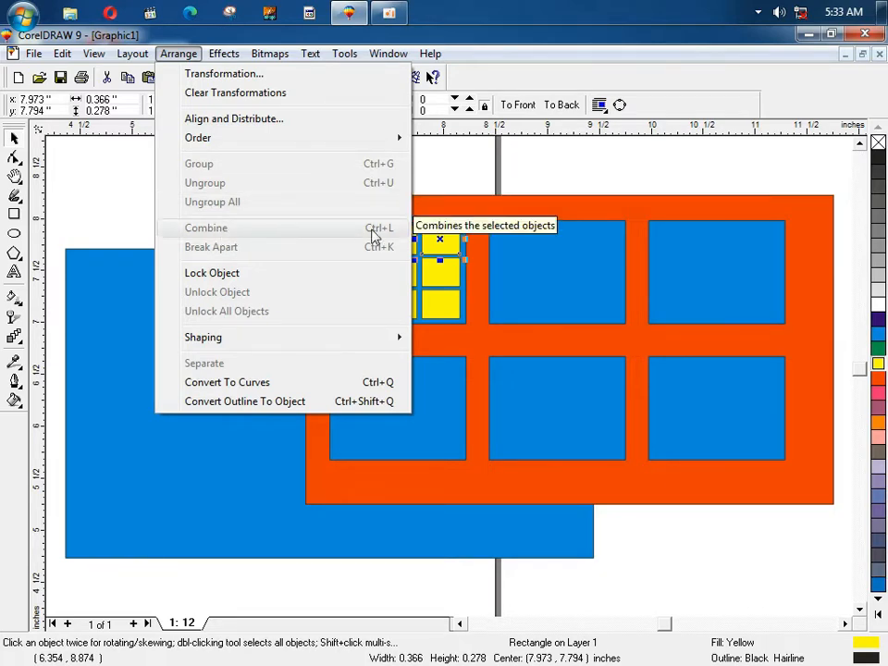
click(297, 167)
drag(297, 167, 840, 529)
key(Delete)
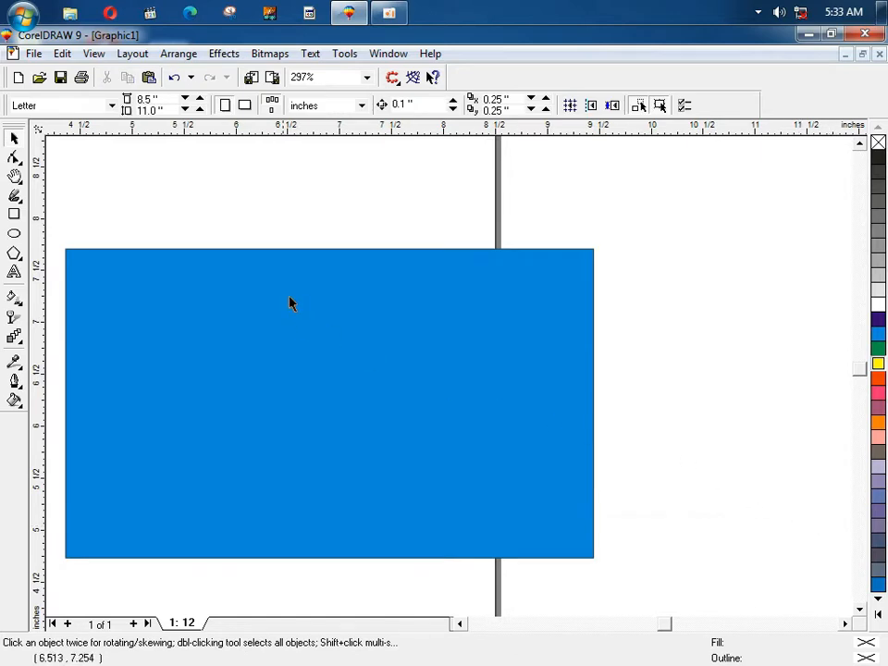
Step: Type the text SCHOOL above the blue rectangle
key(F8)
click(257, 218)
text(SC)
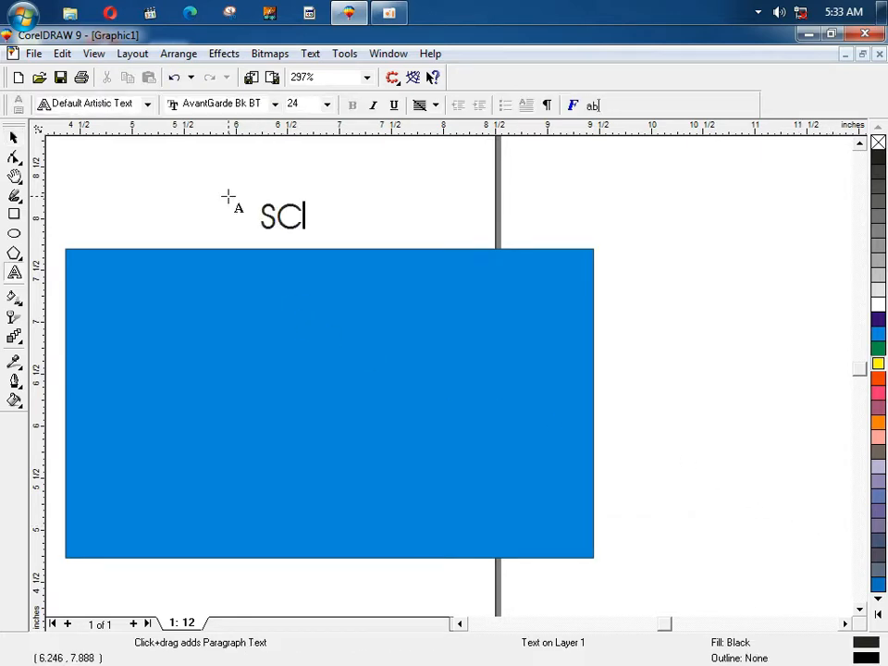
text(HOOL)
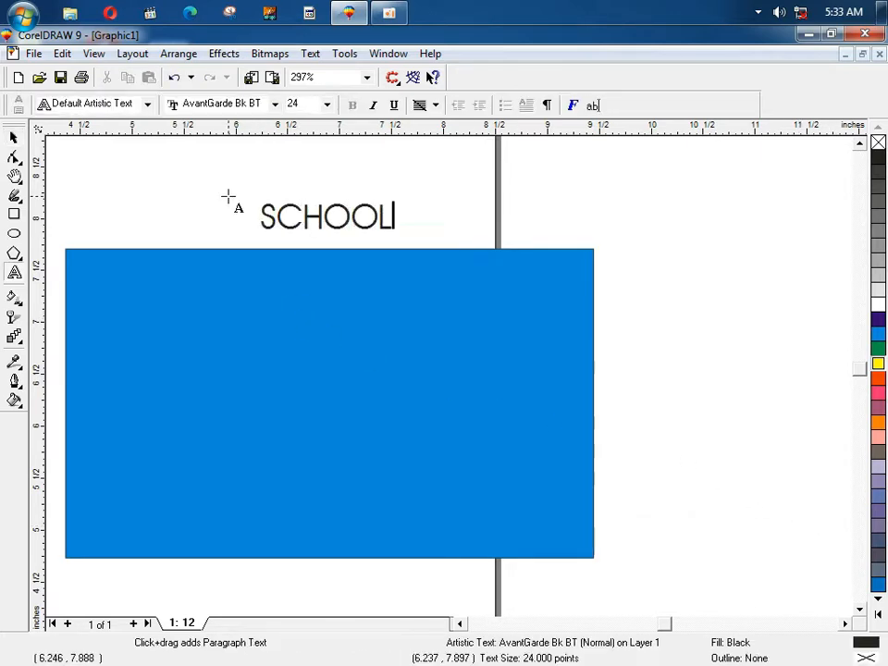
Step: Enlarge the SCHOOL text, nudge it up and right, and convert it to curves
click(14, 139)
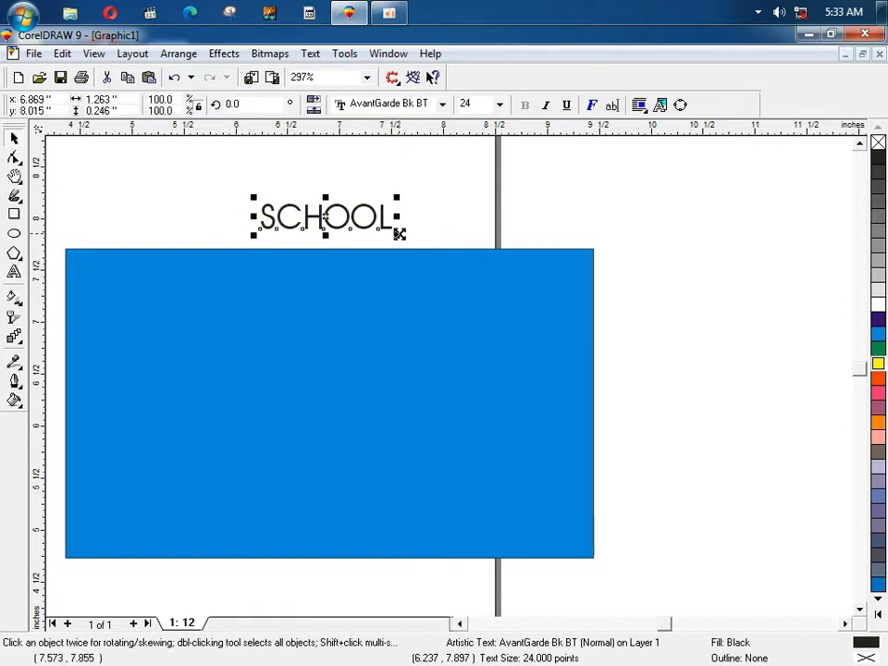
drag(397, 235, 481, 294)
drag(325, 217, 352, 201)
key(ctrl+q)
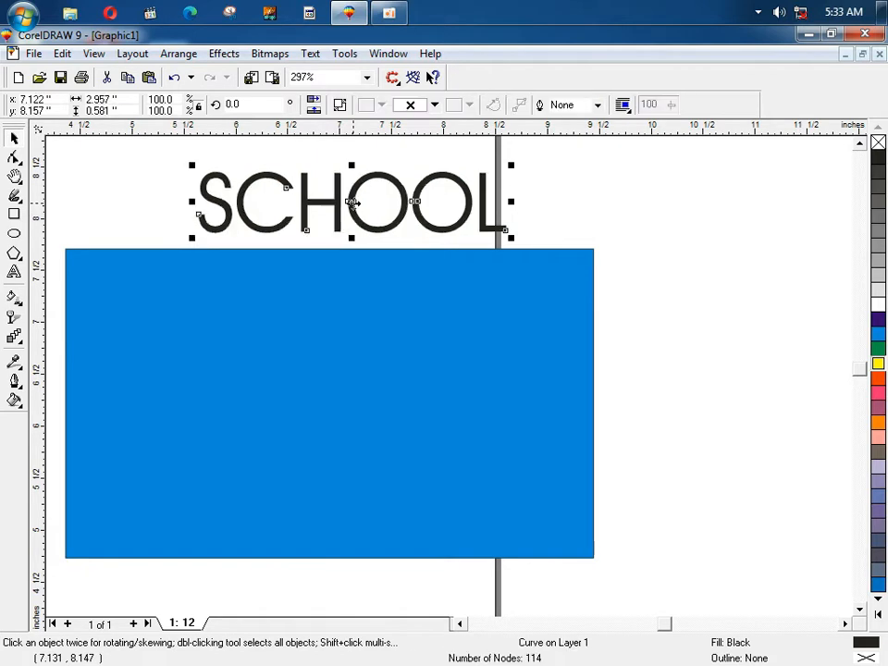
click(219, 54)
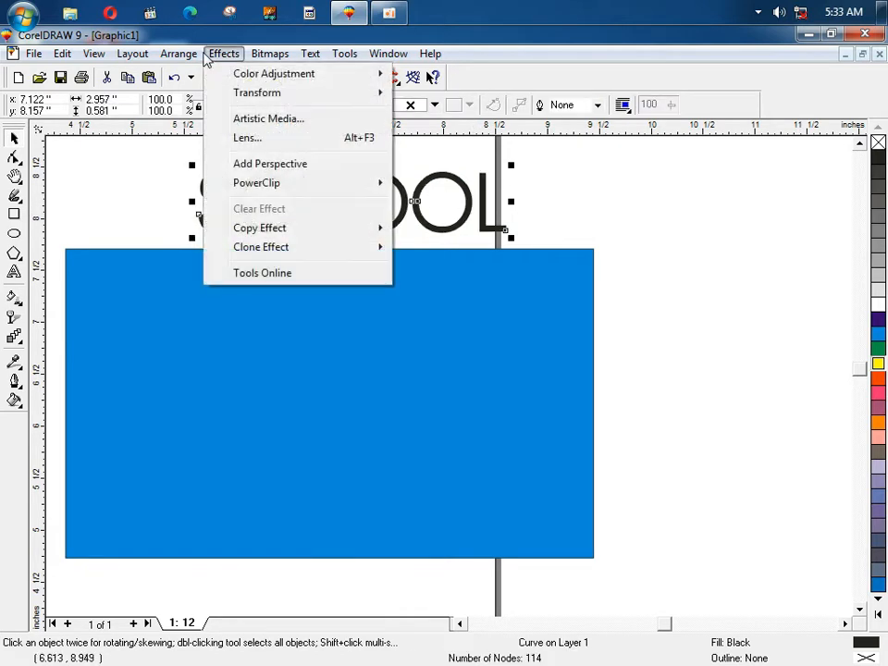
mouse_move(179, 54)
click(120, 188)
key(F2)
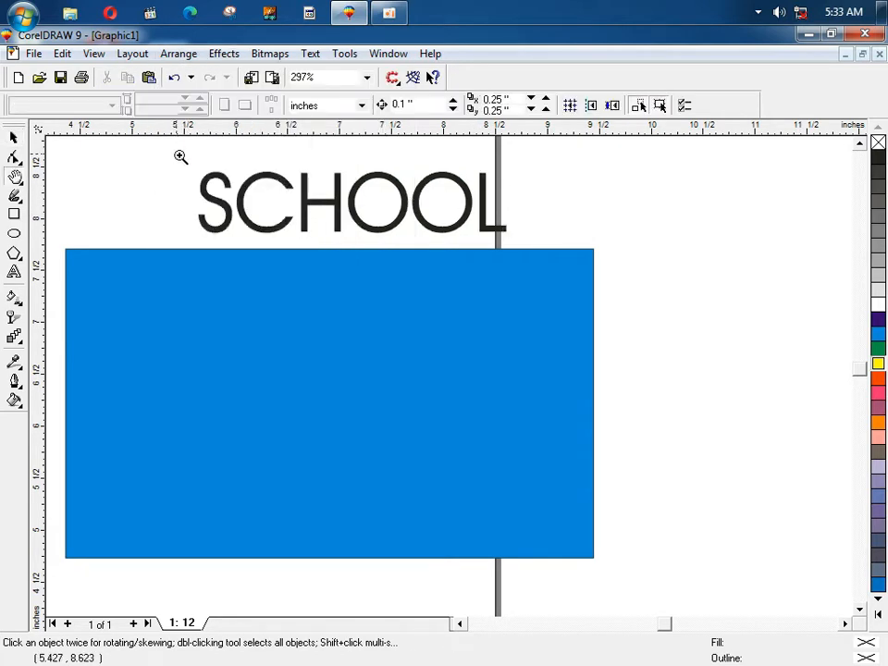
drag(178, 154, 555, 279)
drag(269, 297, 269, 265)
key(ctrl+z)
key(ctrl+z)
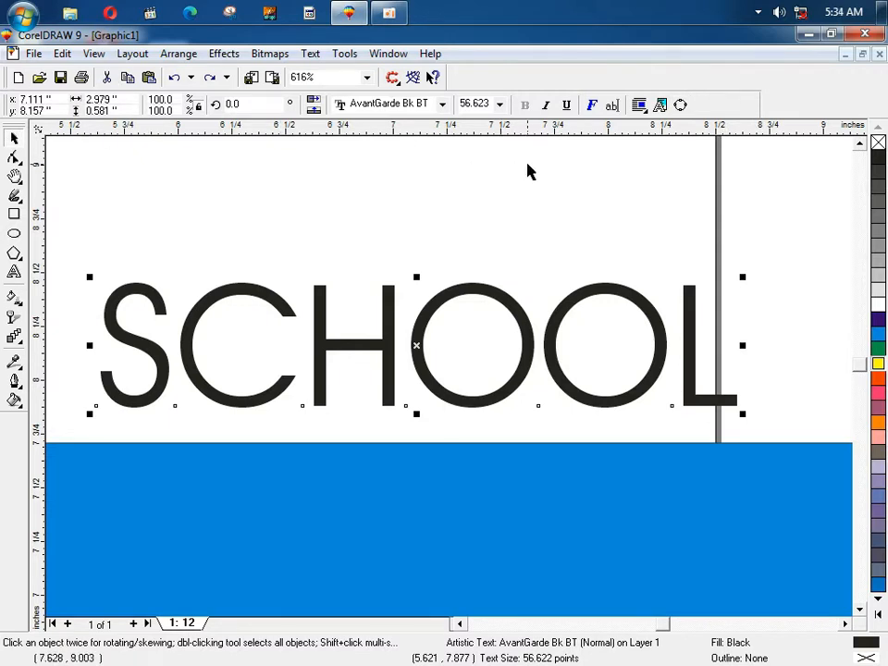
click(441, 105)
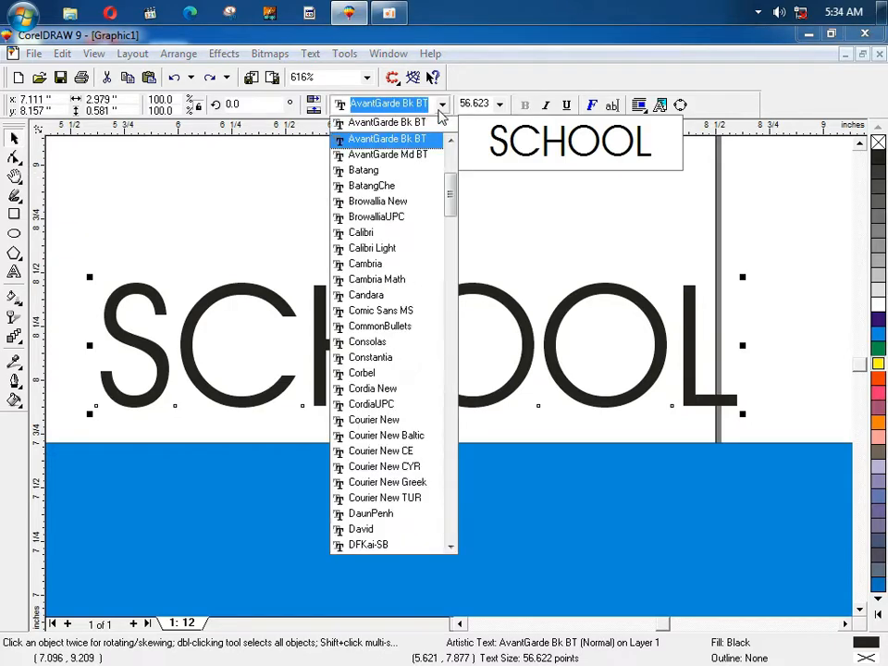
drag(453, 189, 450, 204)
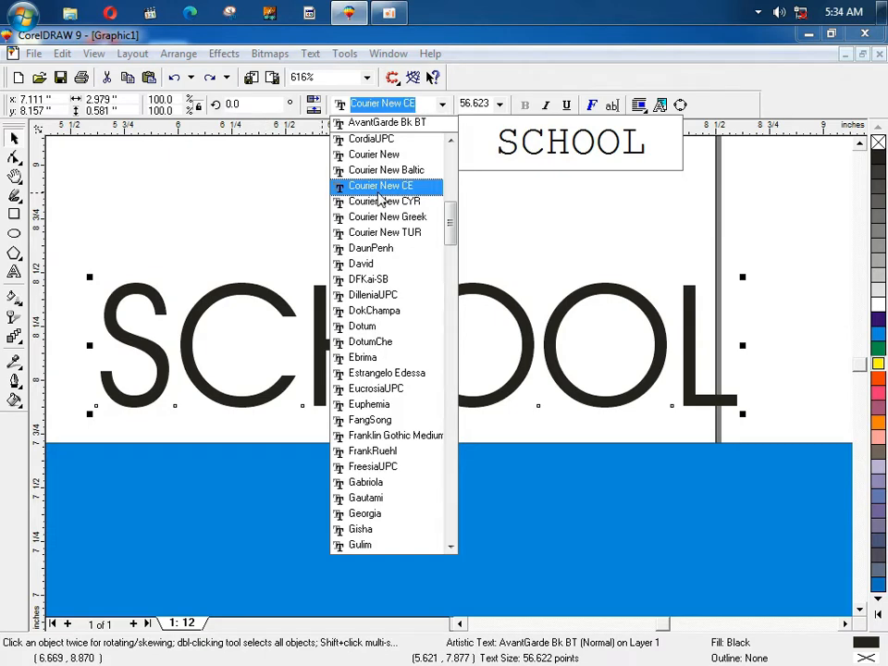
click(303, 276)
click(317, 317)
key(ctrl+q)
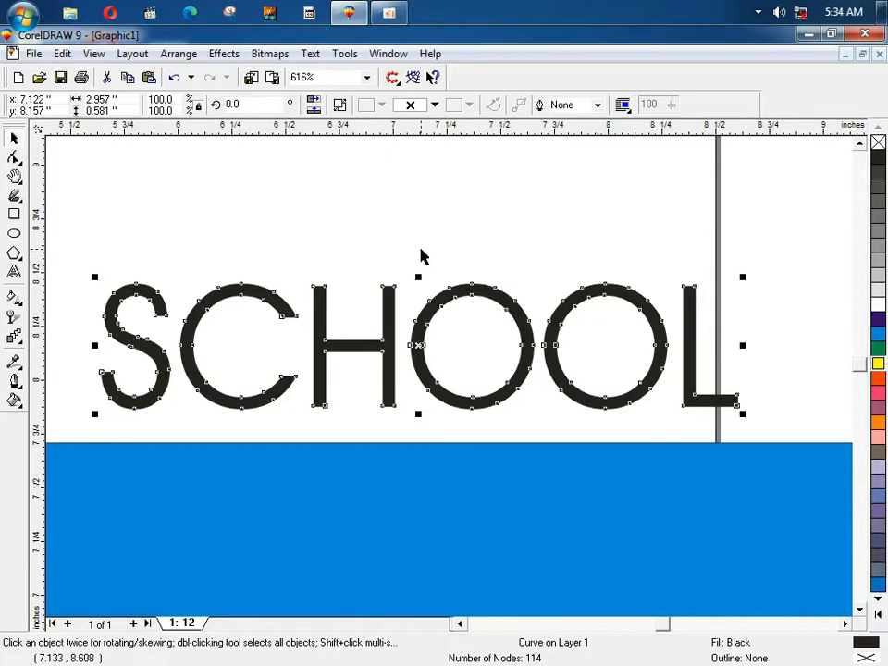
click(401, 298)
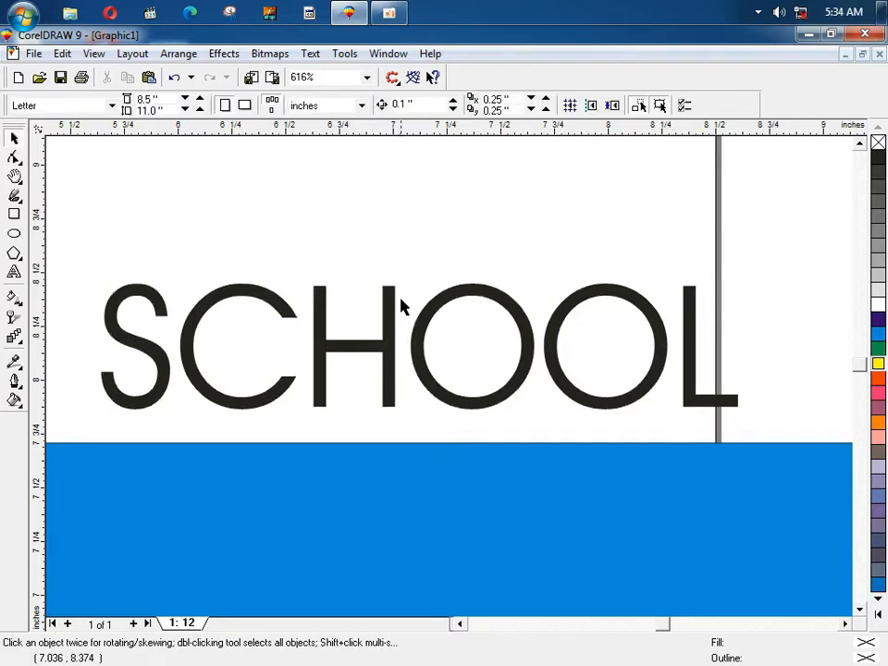
Step: Undo the curve conversion, then convert the SCHOOL text to curves again with Ctrl+Q
click(396, 321)
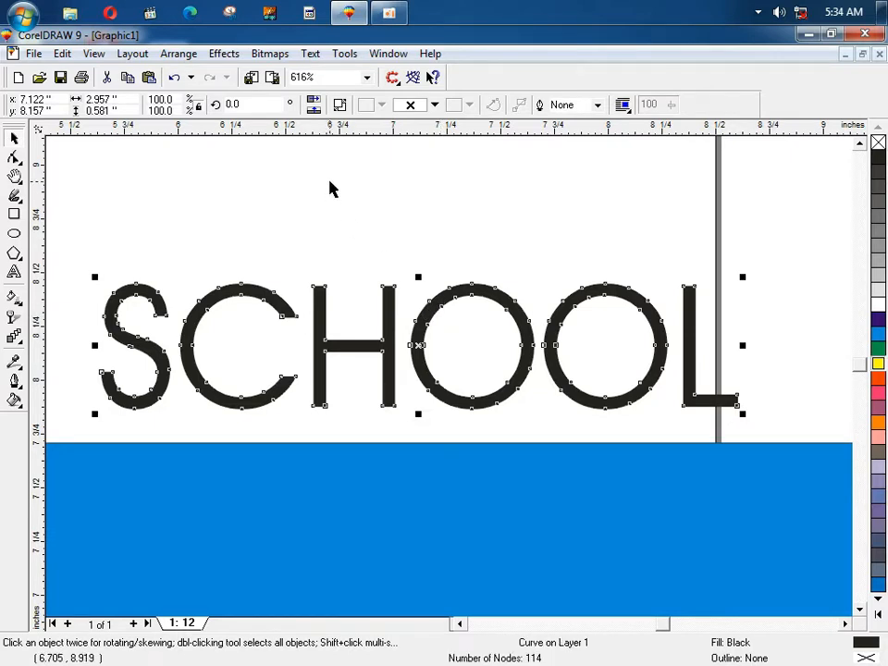
key(ctrl+z)
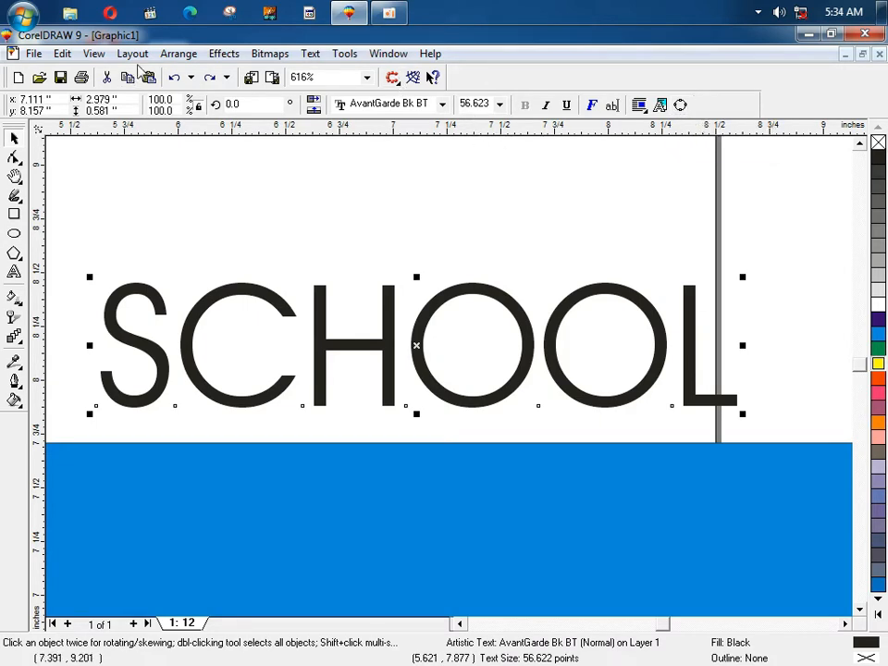
click(176, 54)
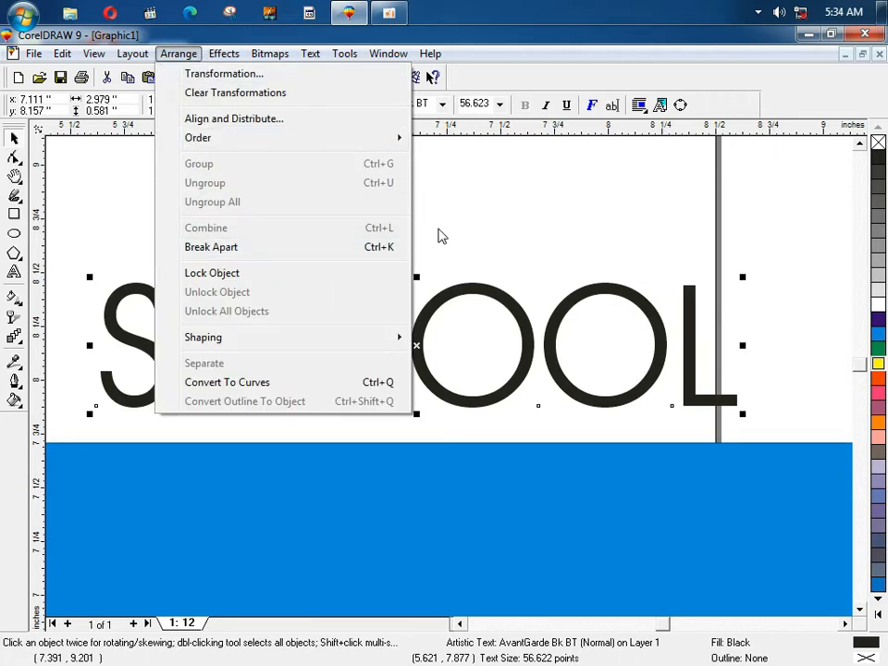
click(484, 214)
click(429, 323)
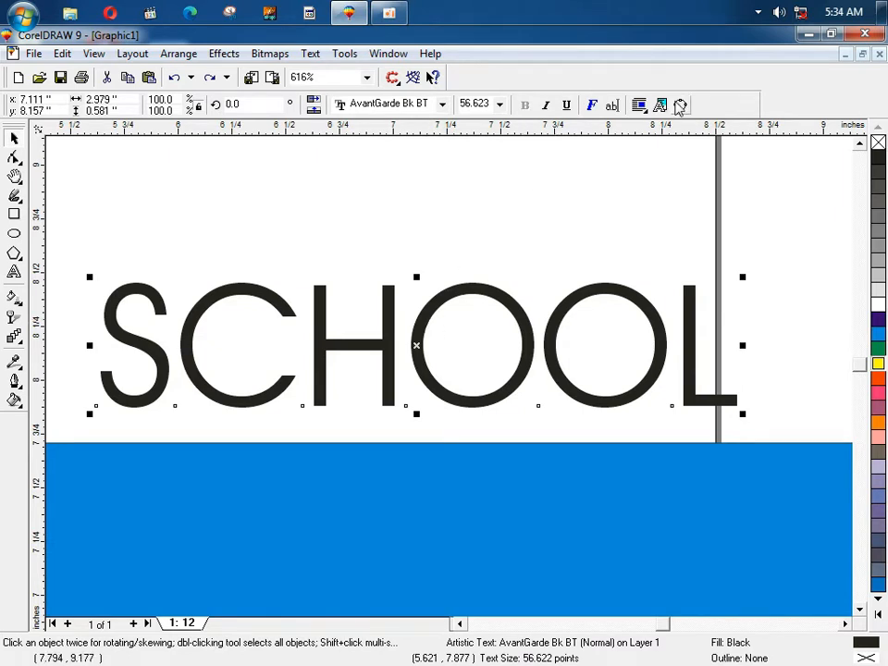
key(ctrl+q)
Step: Move SCHOOL up the page, then back down just above the blue band
click(307, 264)
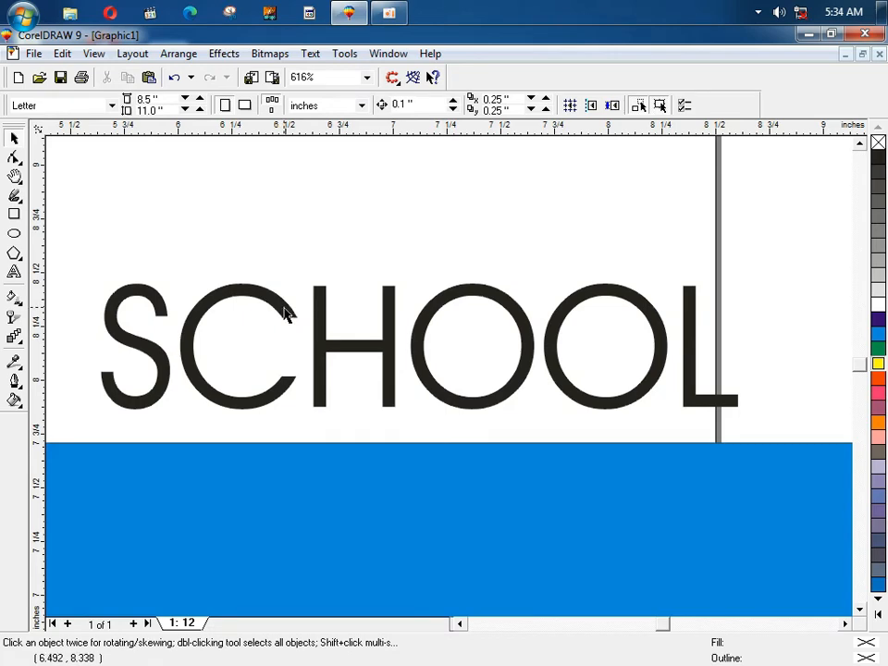
drag(285, 315, 289, 224)
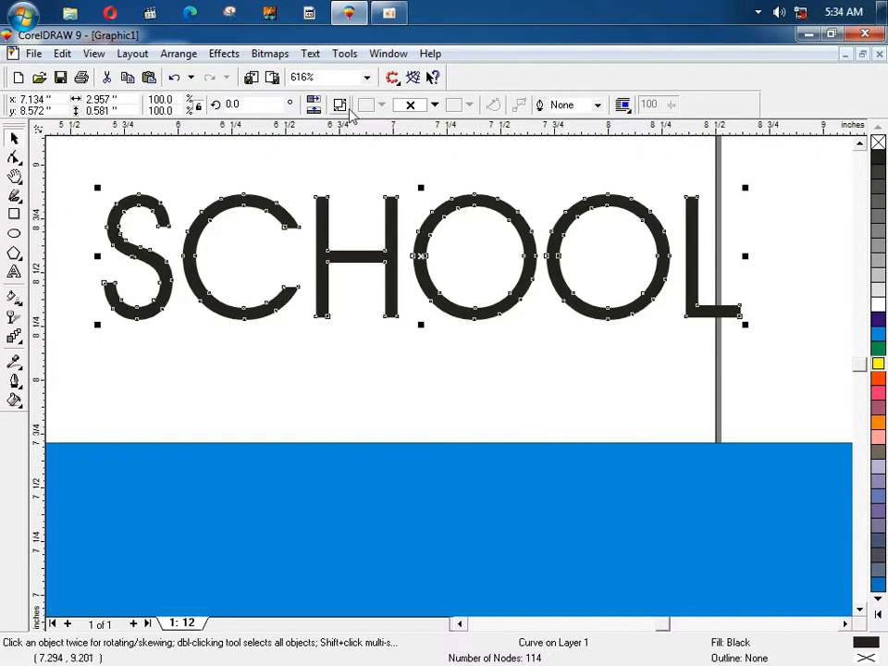
click(377, 161)
drag(391, 208, 396, 294)
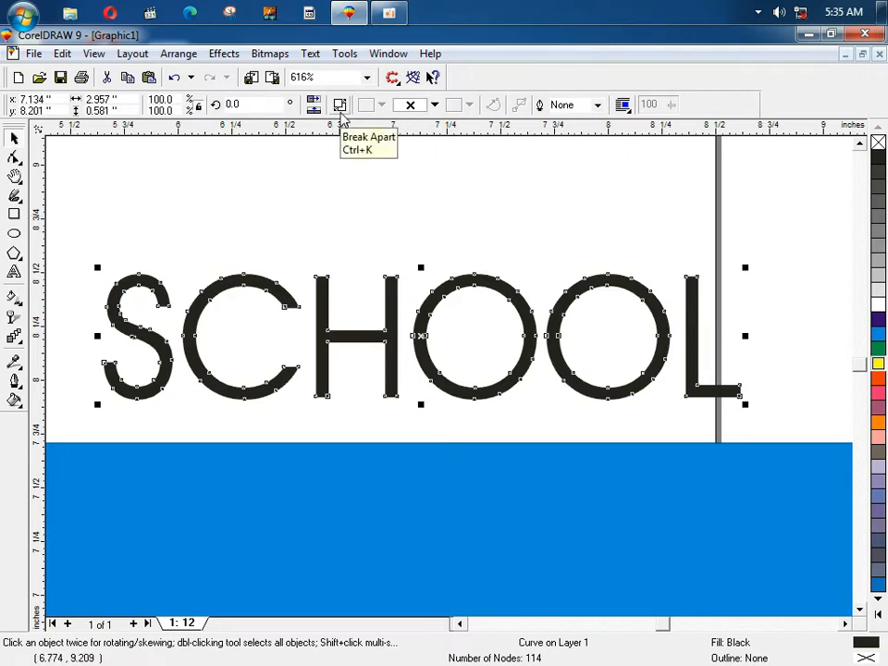
Step: Break the SCHOOL curve apart into separate letter pieces with Ctrl+K
click(347, 218)
click(392, 313)
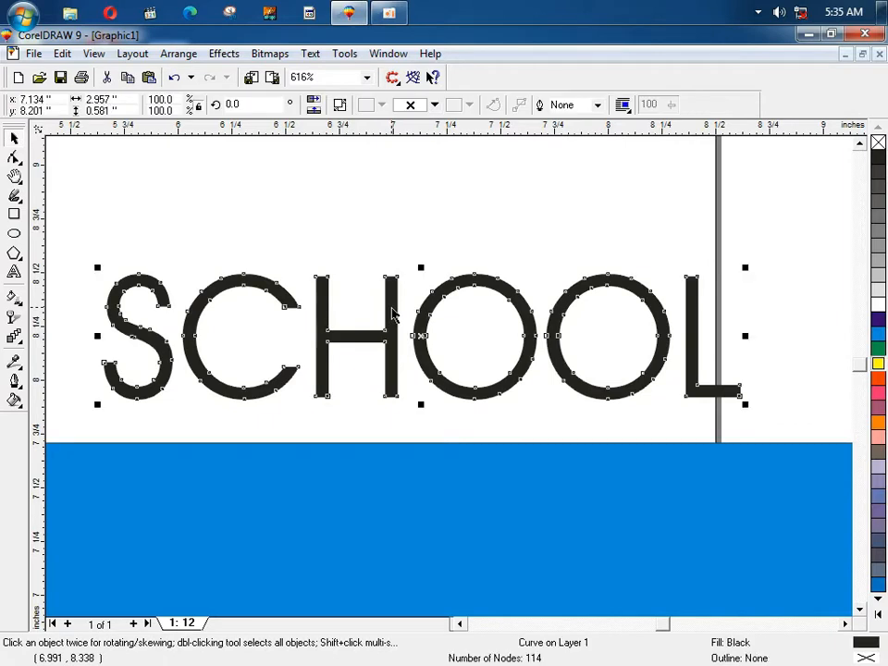
key(ctrl+k)
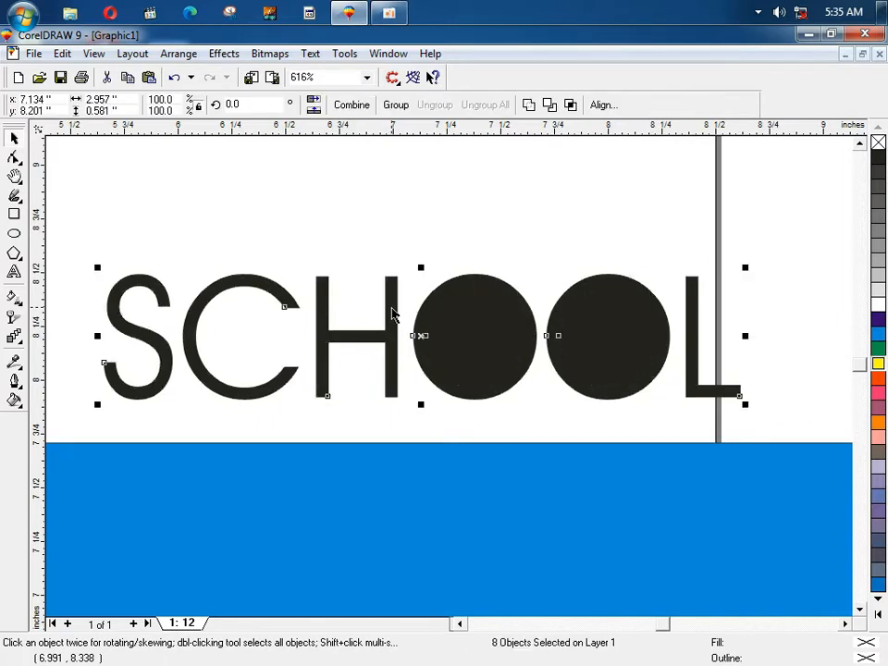
Step: Try marquee-selecting the two O's together with their inner counters
click(411, 217)
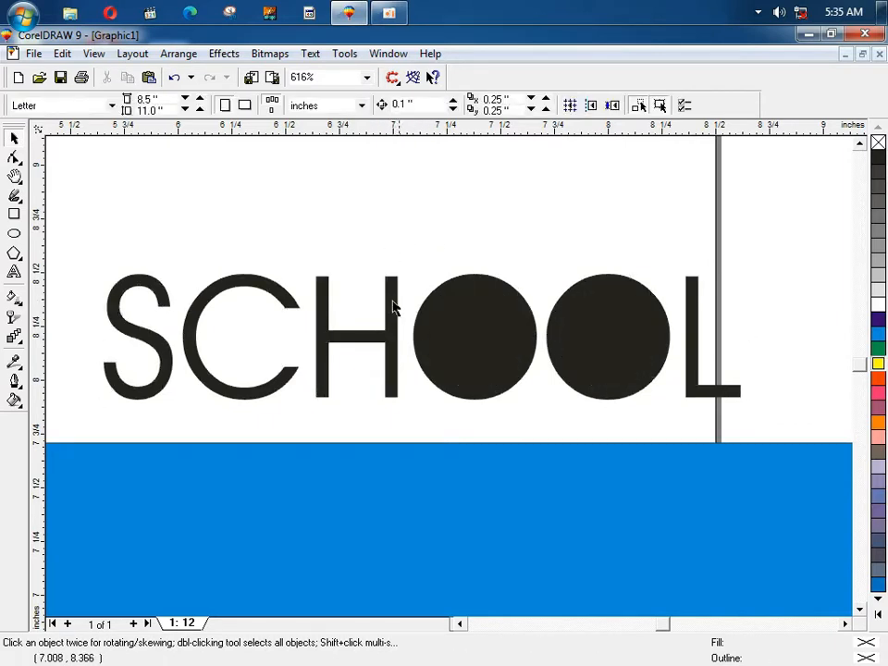
click(451, 343)
drag(401, 246, 552, 433)
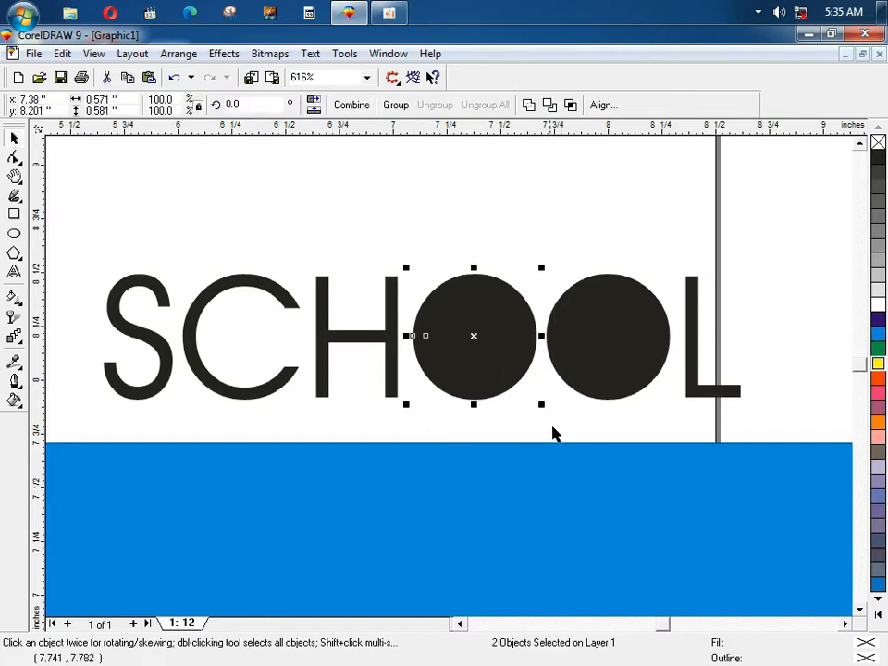
drag(502, 175, 680, 432)
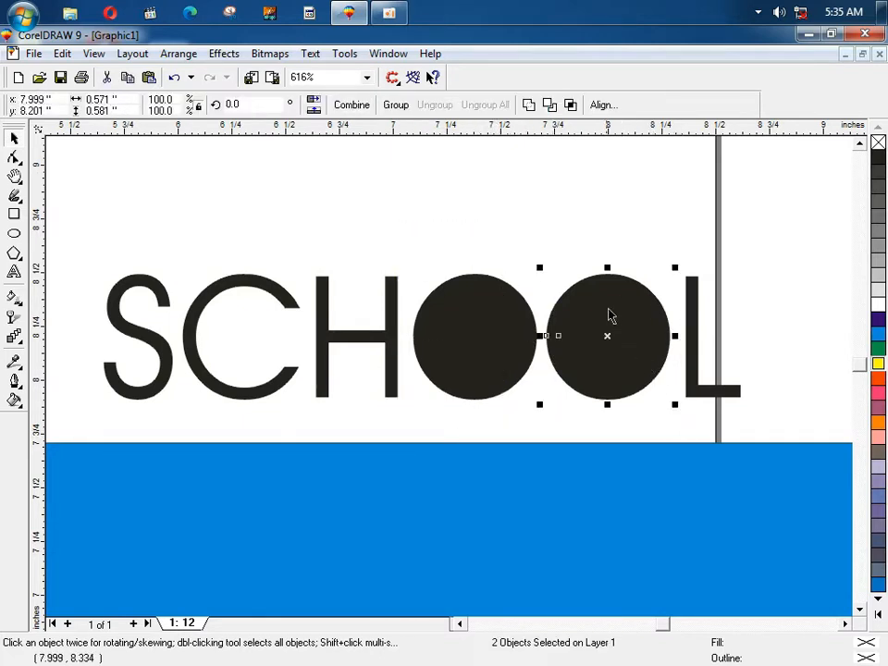
click(523, 203)
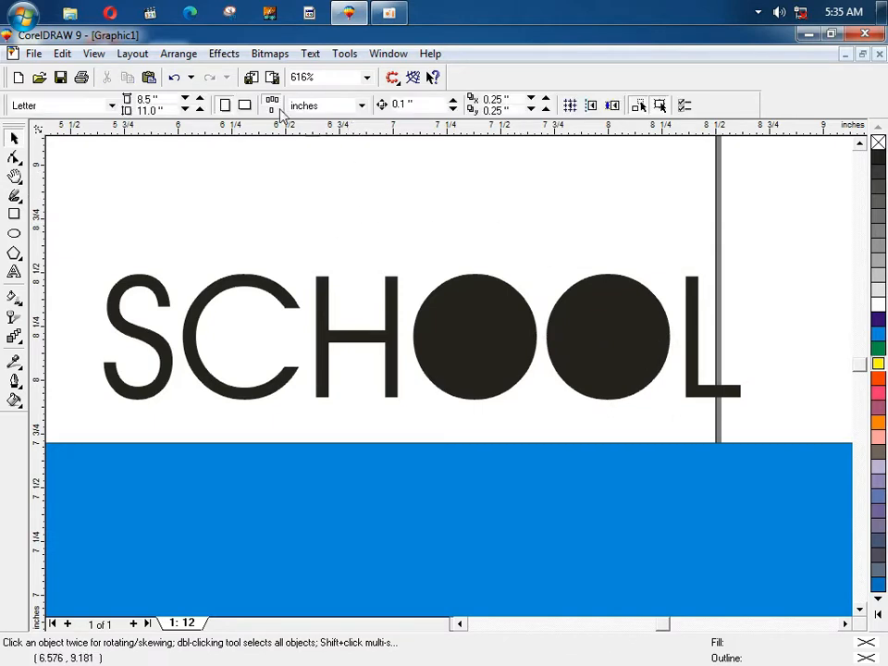
click(224, 52)
mouse_move(179, 54)
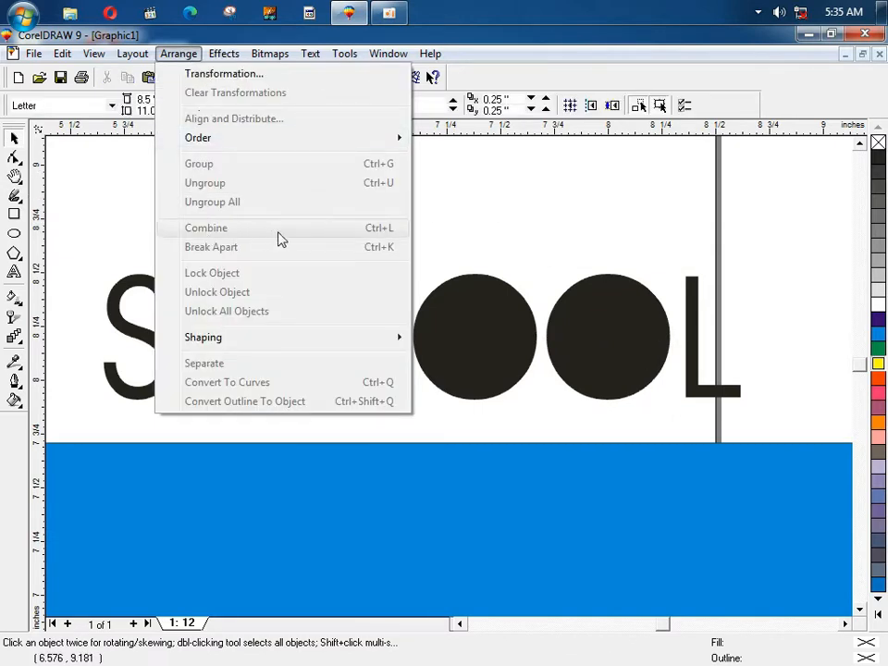
click(485, 227)
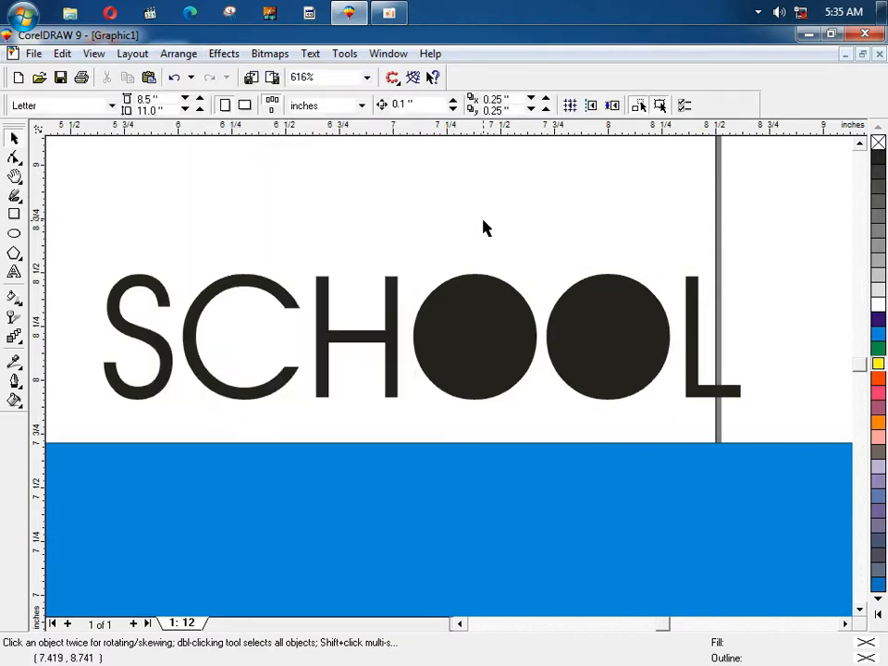
Step: Select the letters C, S, H, O, O and L one by one, then deselect
click(248, 292)
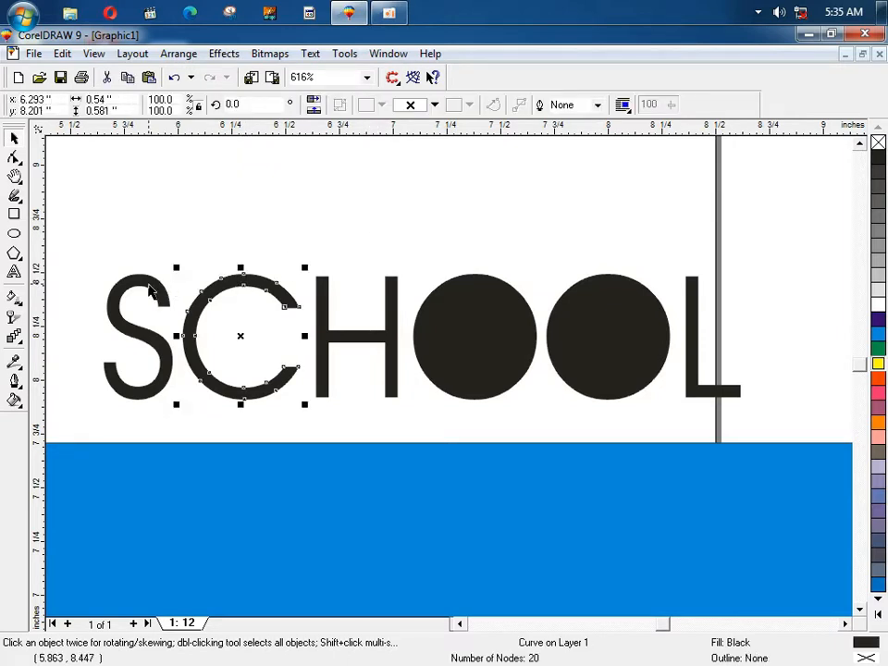
click(153, 292)
click(323, 293)
click(467, 294)
click(608, 319)
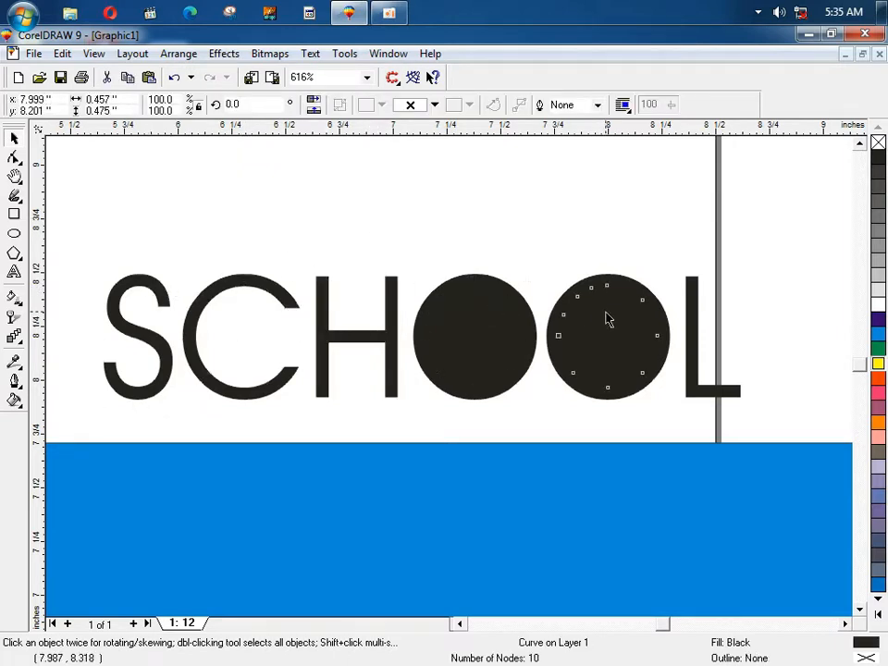
click(692, 341)
click(515, 231)
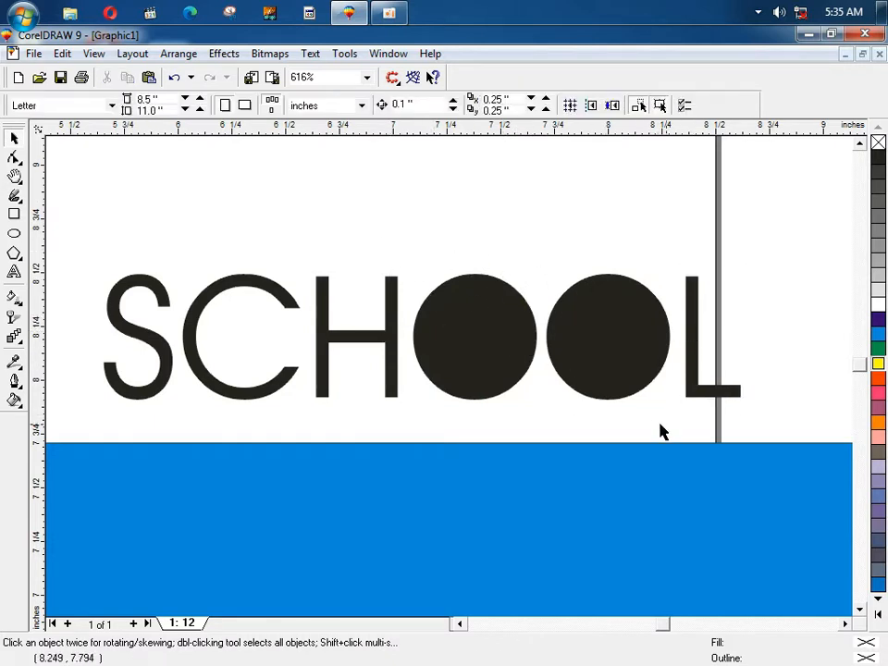
Step: Combine both O's and their counters into one hollow shape, test-move it, then undo
drag(661, 423, 679, 423)
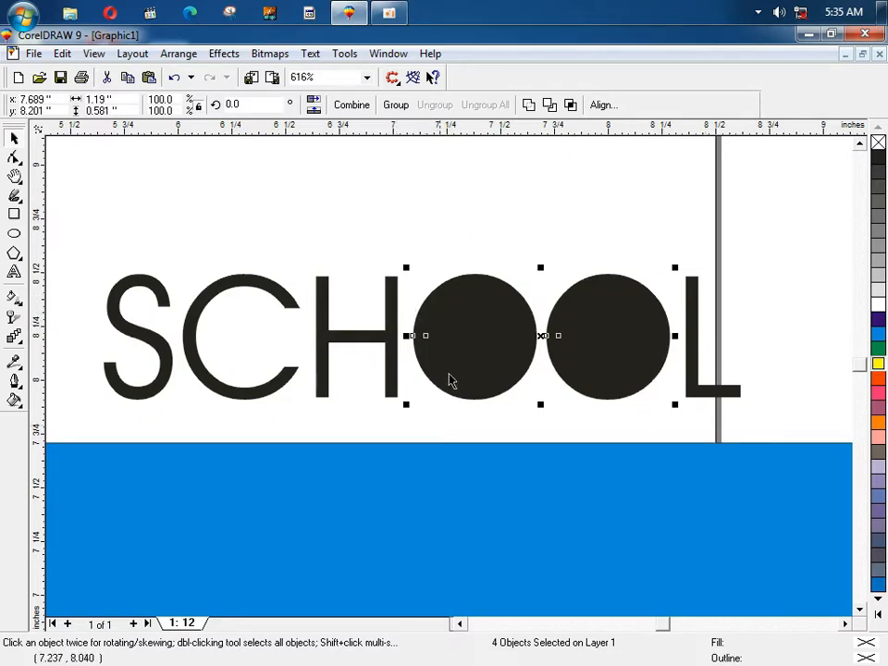
click(342, 105)
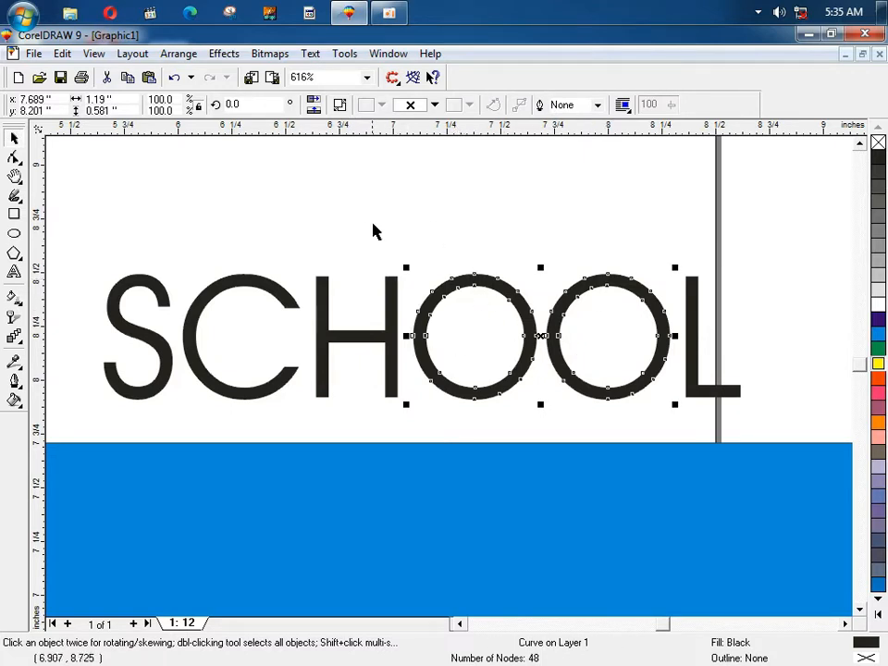
click(433, 321)
drag(430, 311, 430, 281)
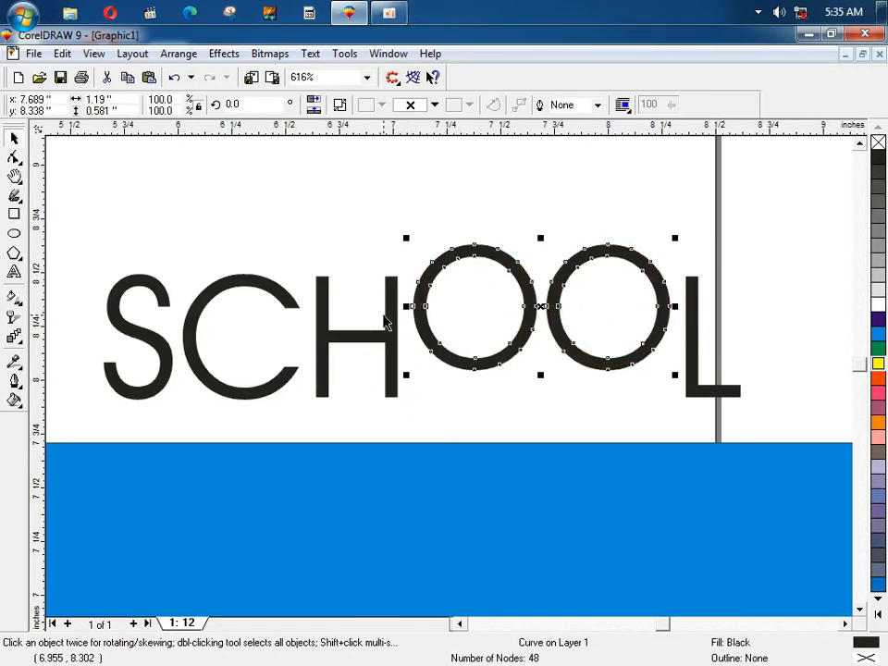
drag(386, 321, 377, 281)
key(ctrl+z)
key(ctrl+z)
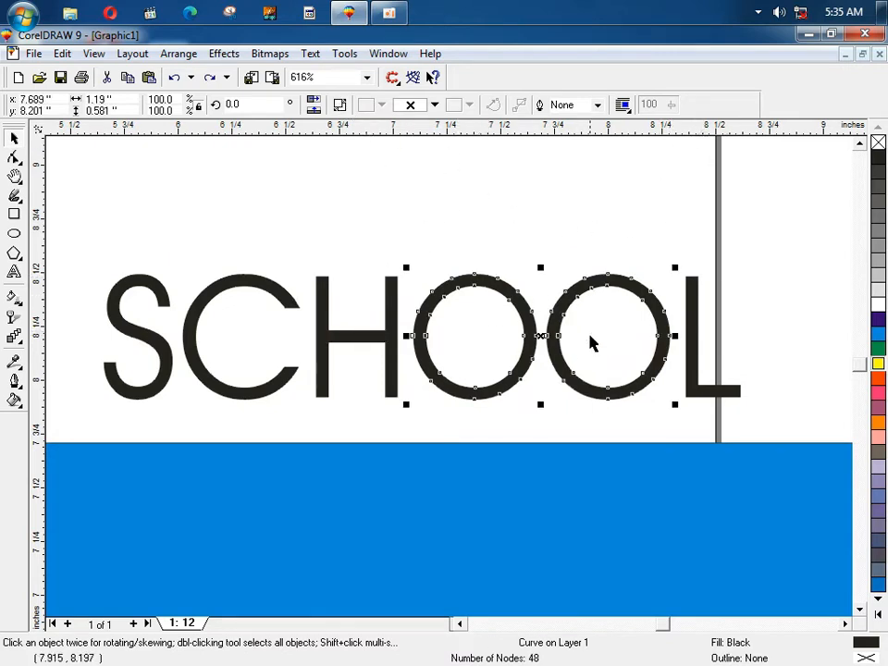
Step: Break the combined O's apart, undo that, and close the Arrange menu
click(179, 53)
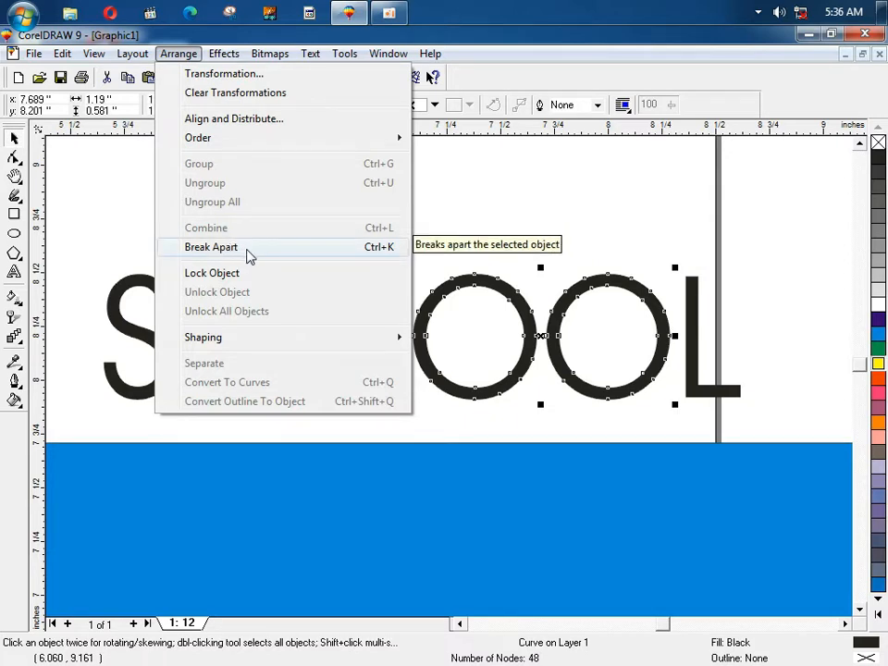
click(386, 250)
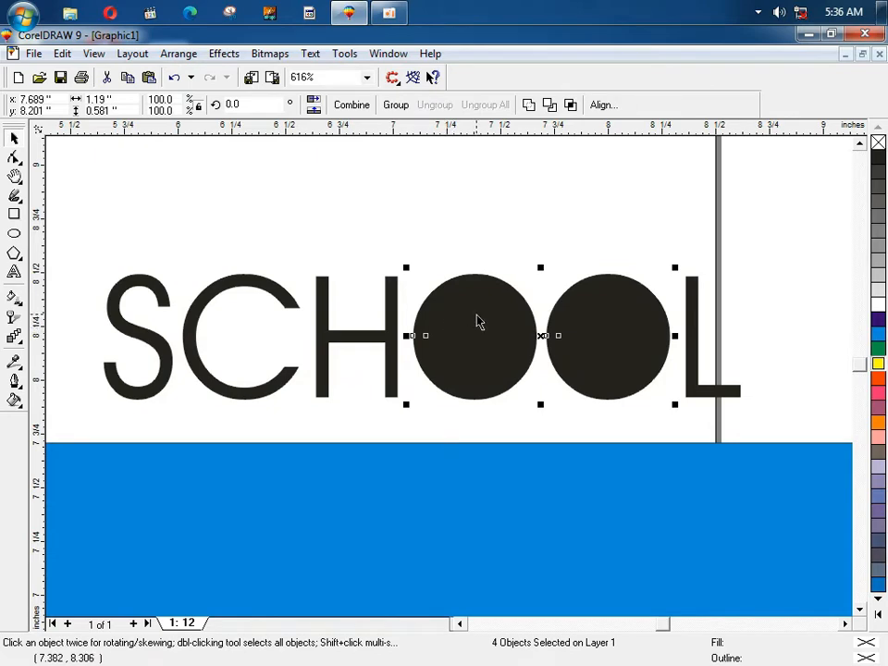
key(ctrl+z)
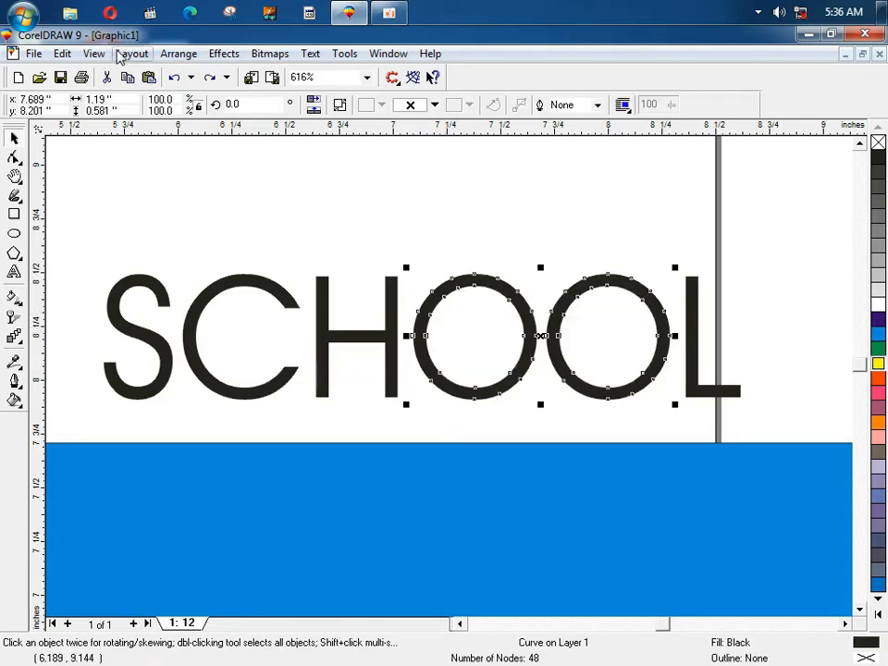
click(194, 56)
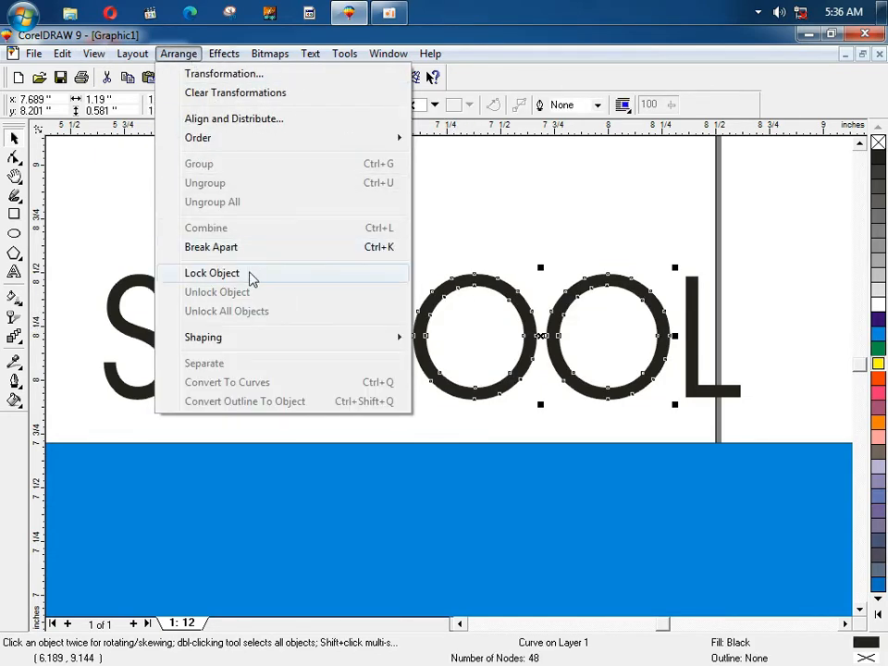
click(460, 230)
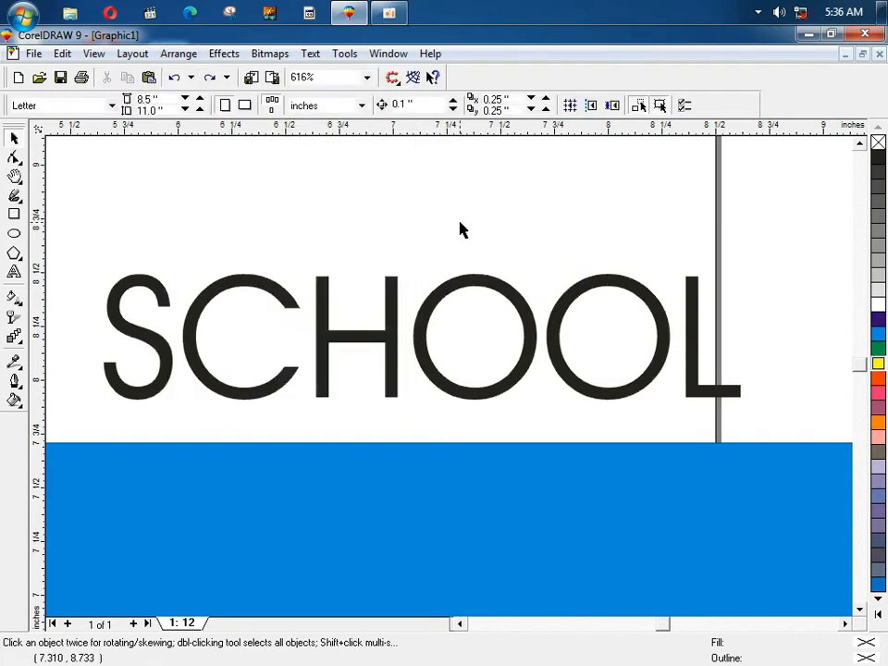
key(F3)
key(F2)
drag(239, 230, 669, 465)
click(606, 386)
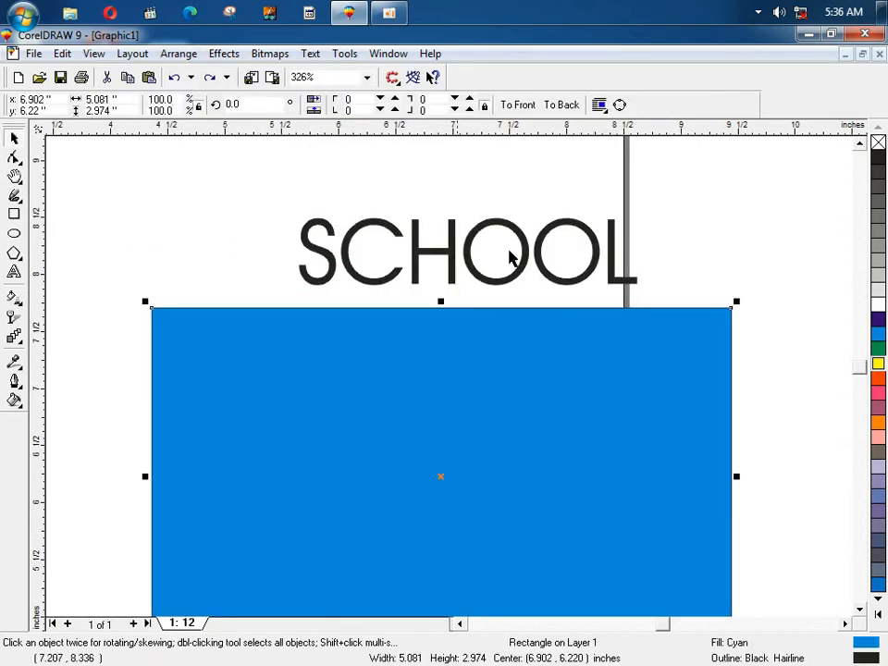
drag(276, 191, 645, 317)
key(ctrl+g)
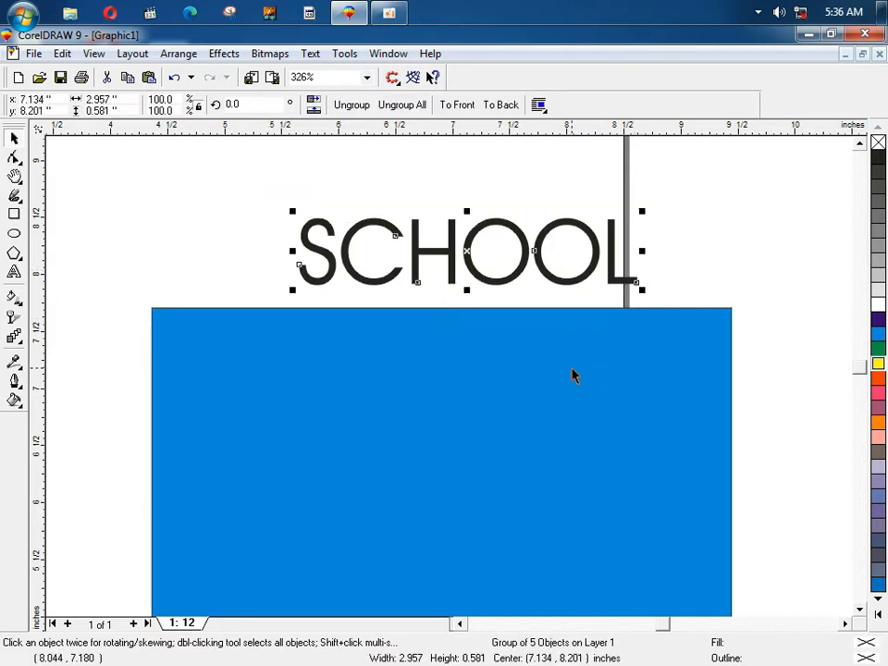
shift+click(572, 373)
key(e)
key(c)
click(499, 224)
key(F4)
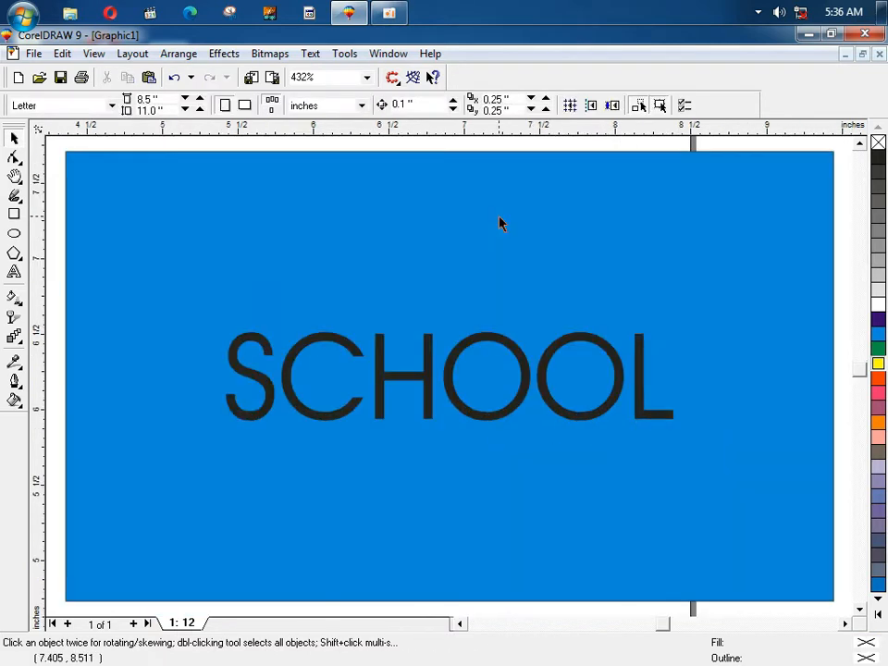
click(424, 348)
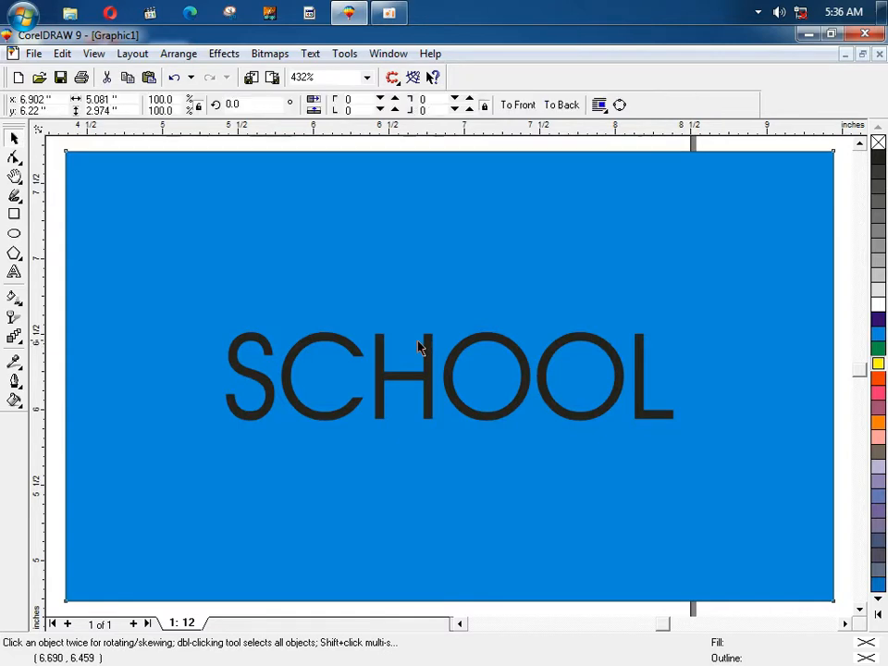
drag(422, 340, 499, 429)
key(ctrl+z)
key(ctrl+z)
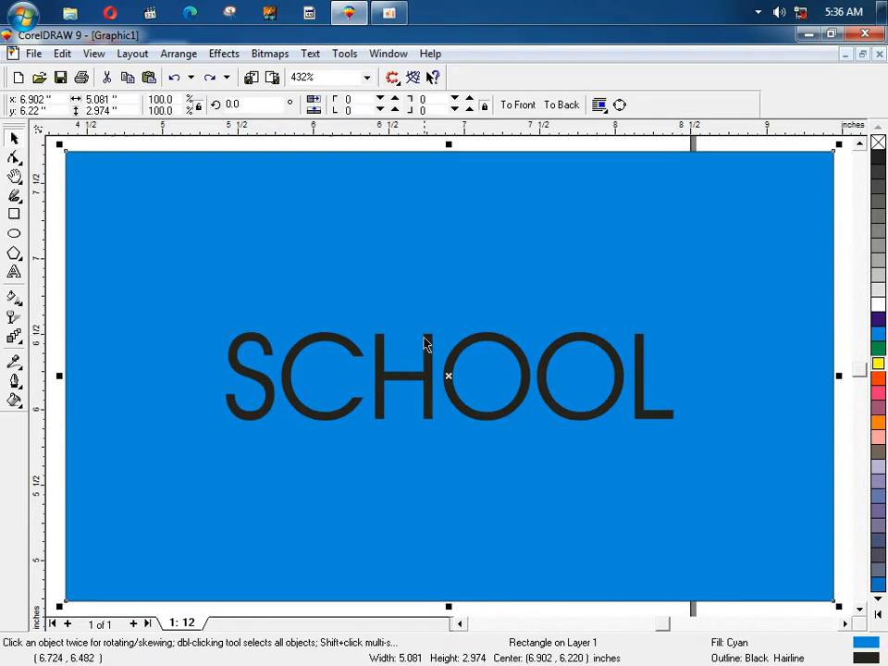
click(460, 388)
drag(460, 389, 452, 366)
drag(420, 330, 478, 382)
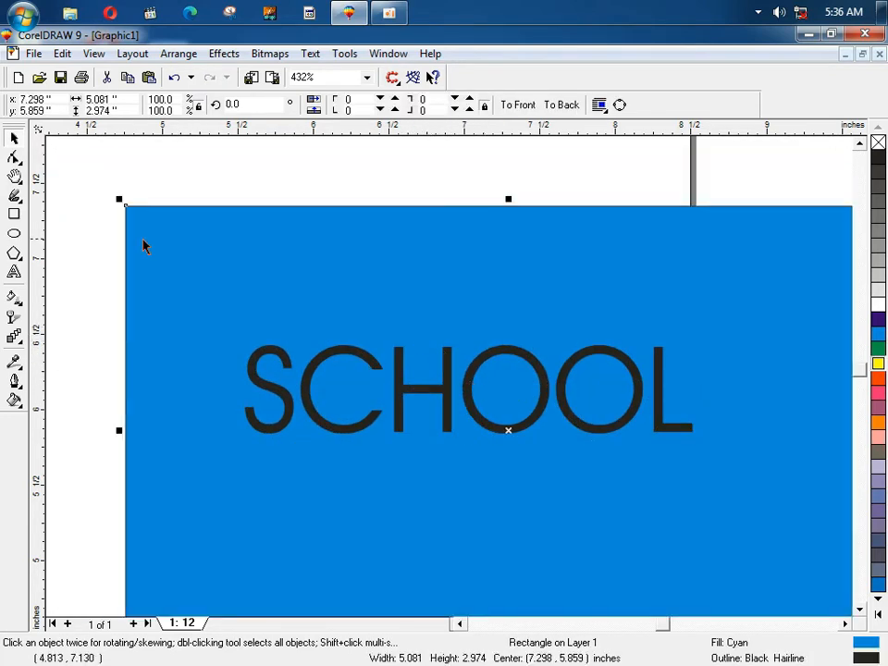
key(ctrl+z)
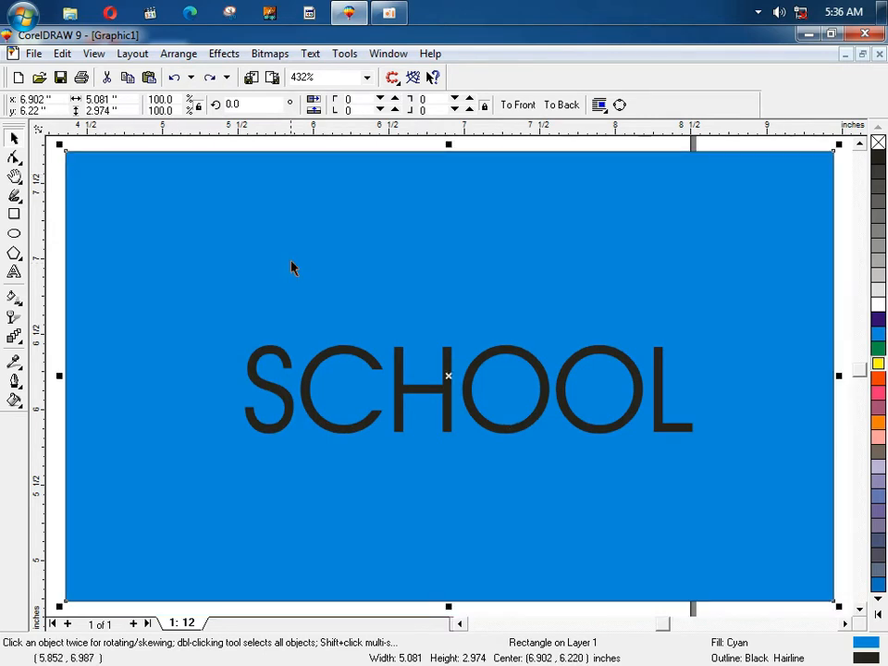
click(53, 212)
Step: Lock the blue rectangle via Arrange > Lock Object and nudge SCHOOL upward
click(113, 212)
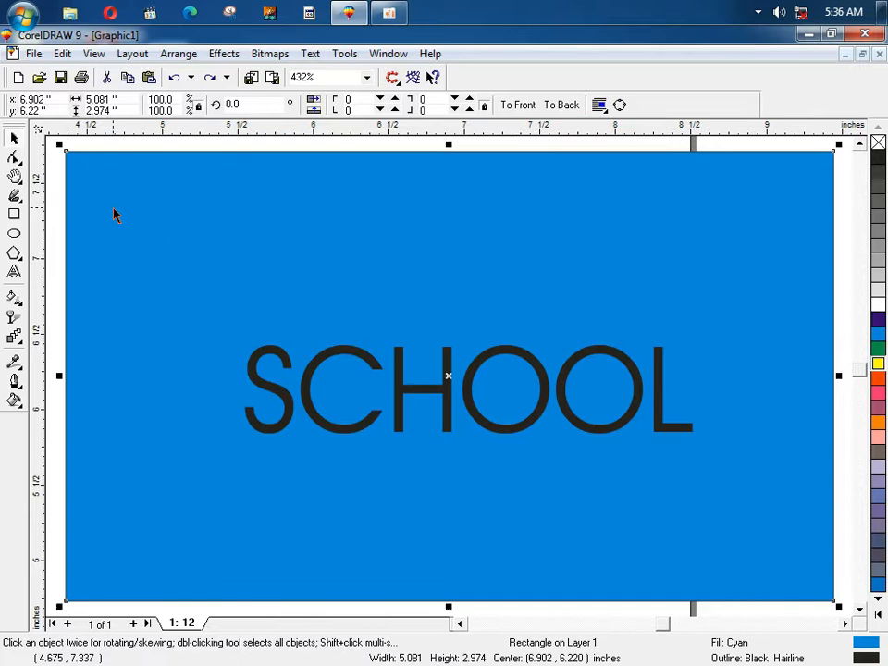
click(177, 55)
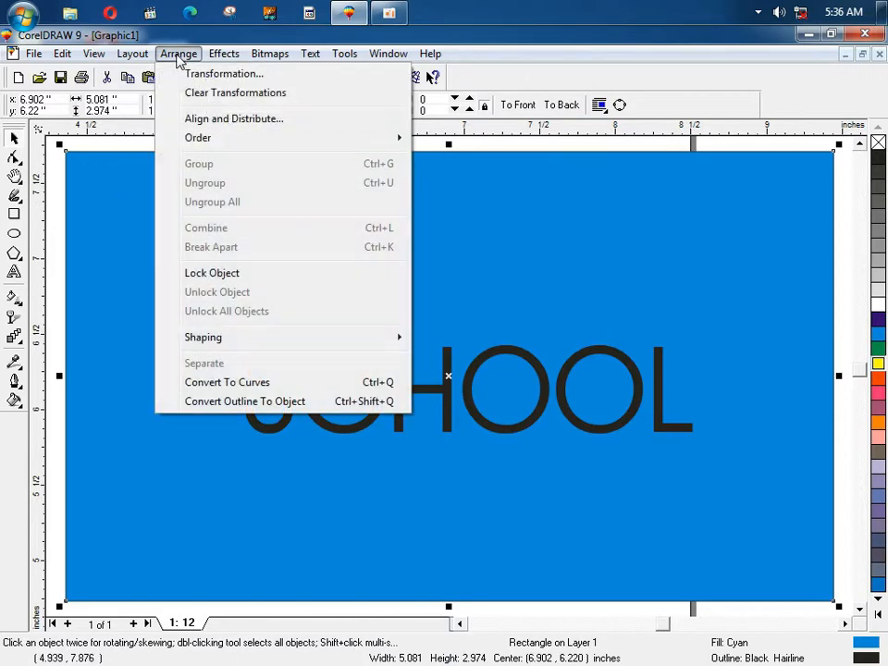
click(233, 275)
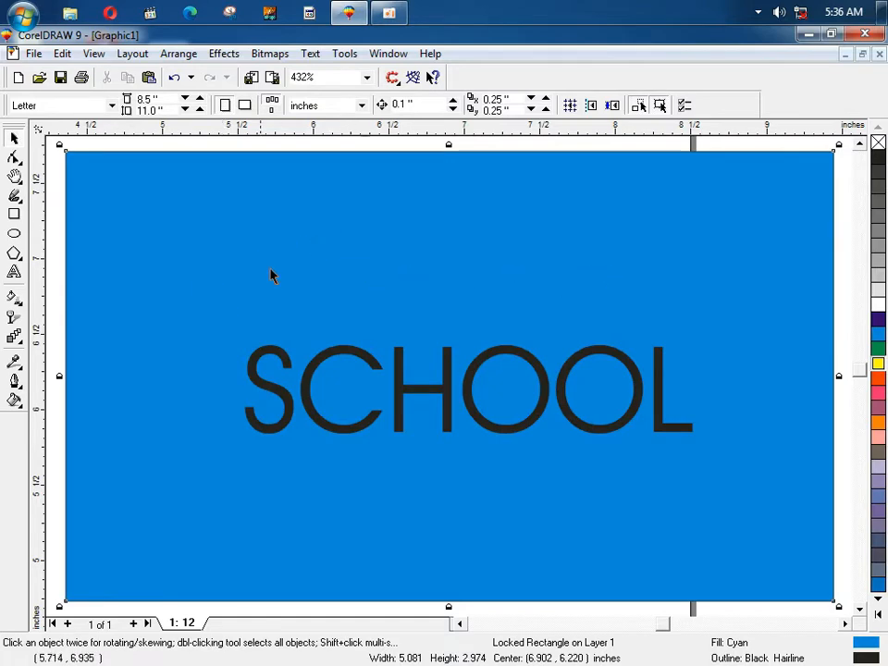
mouse_move(251, 357)
mouse_down()
mouse_move(254, 309)
mouse_move(259, 353)
mouse_up()
Step: Unlock the blue rectangle from its right-click menu and deselect it
click(193, 384)
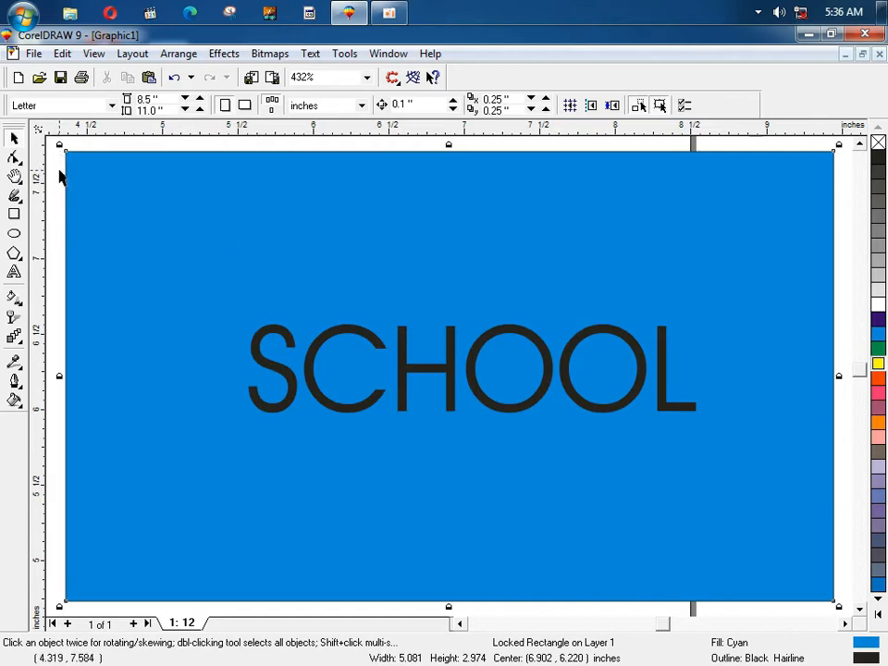
right_click(129, 164)
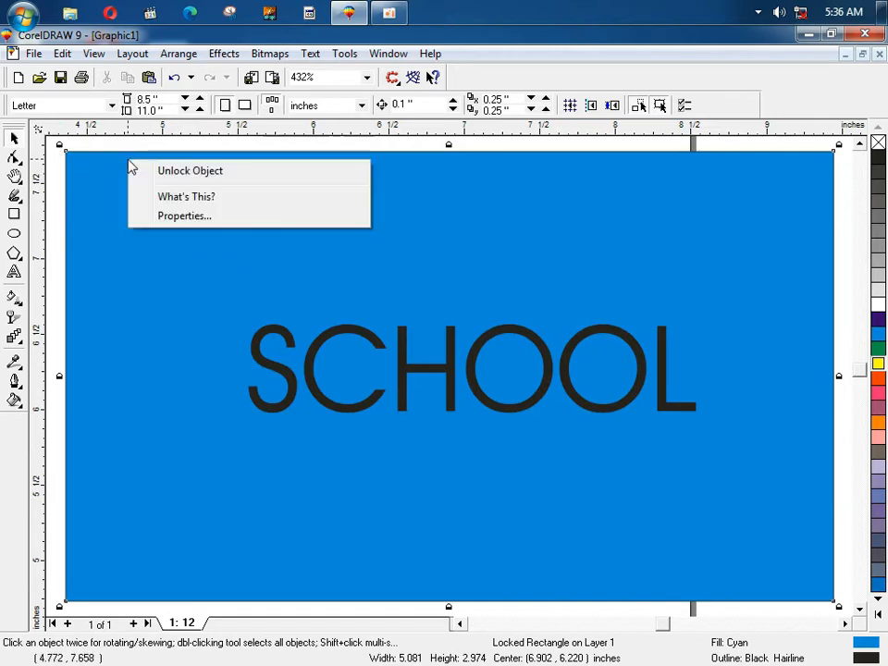
click(176, 174)
right_click(177, 178)
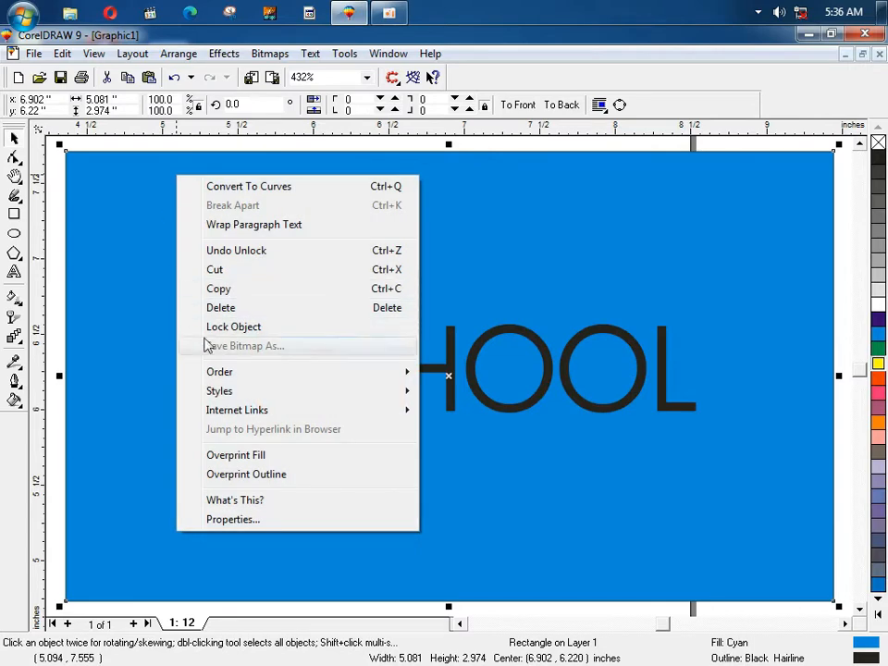
click(179, 54)
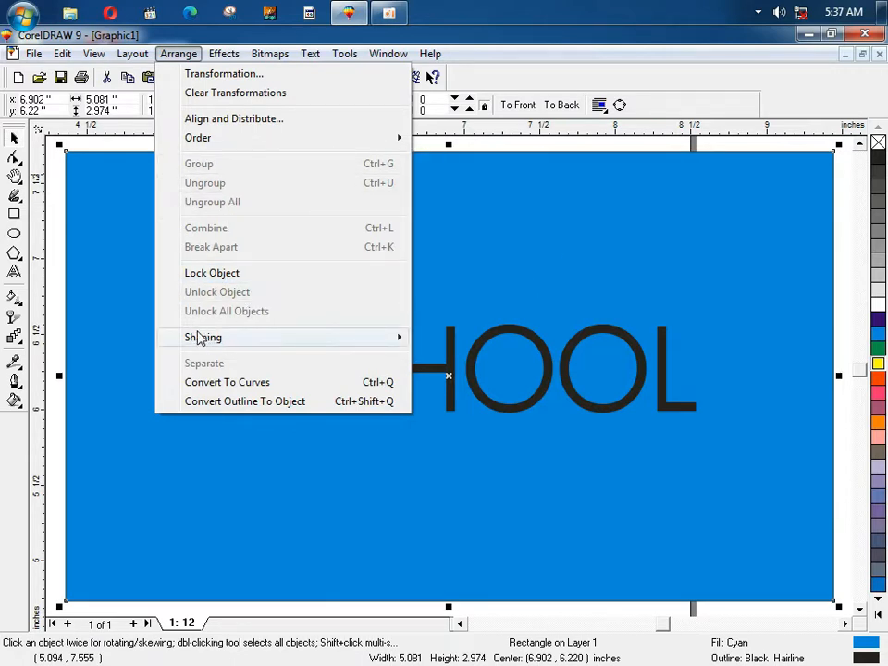
click(61, 236)
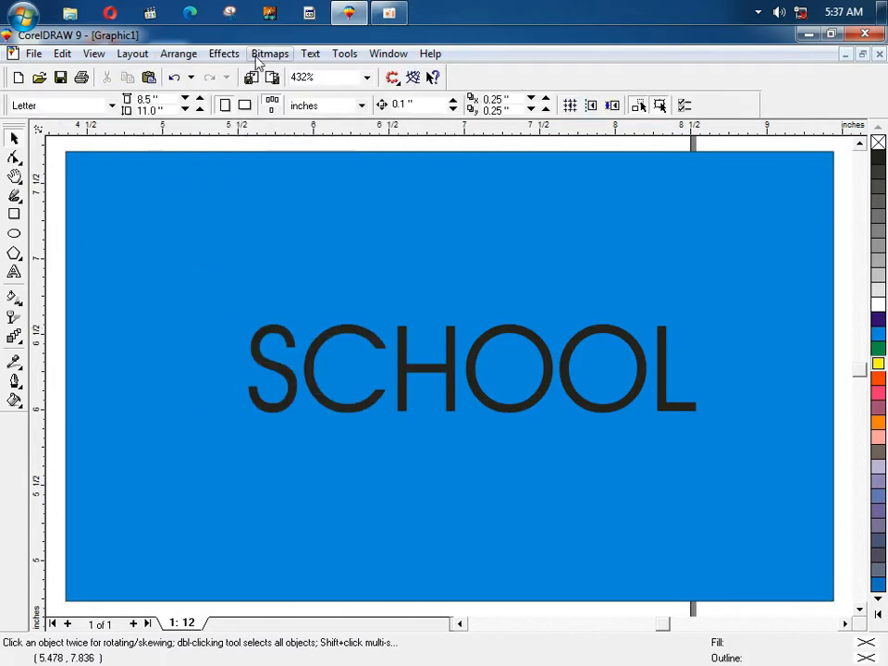
click(225, 54)
Step: Zoom out to 216% and delete the blue rectangle together with its SCHOOL lettering
mouse_move(194, 56)
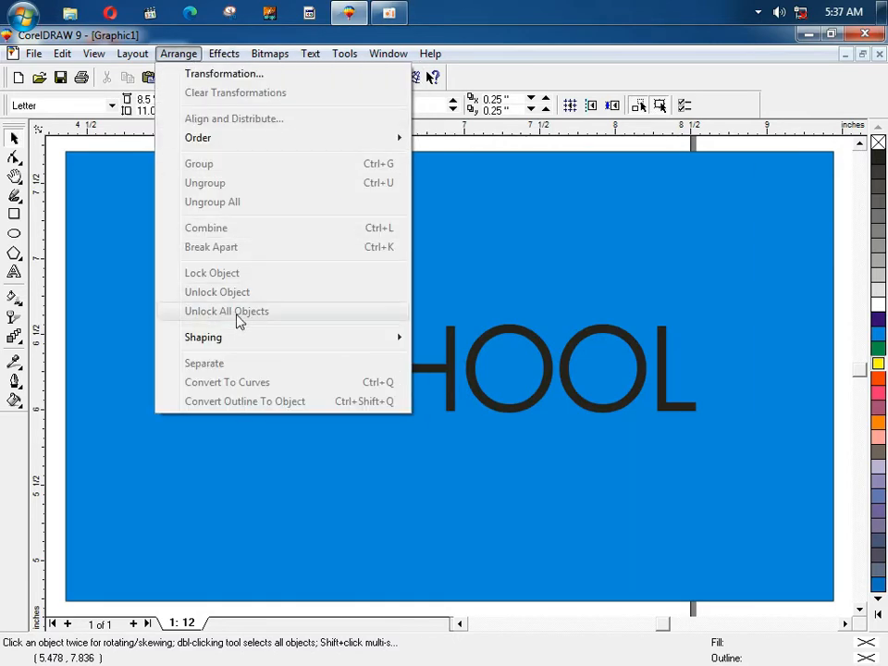
mouse_move(247, 344)
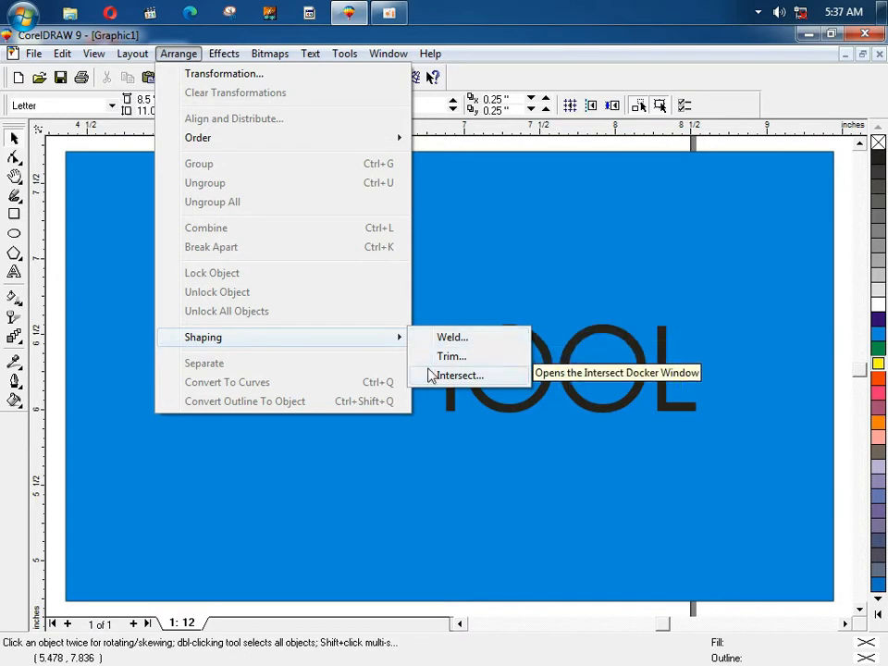
click(48, 202)
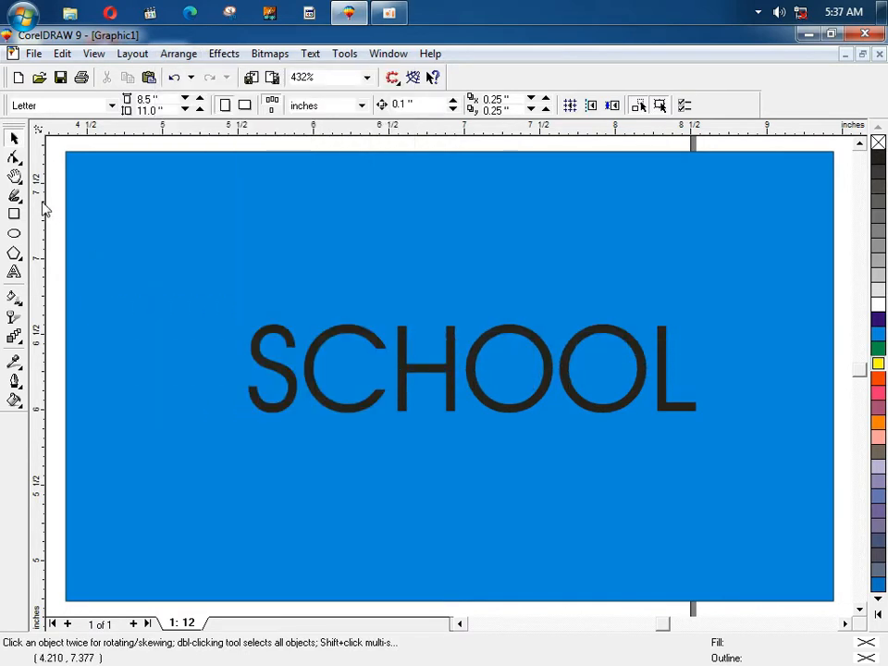
key(F3)
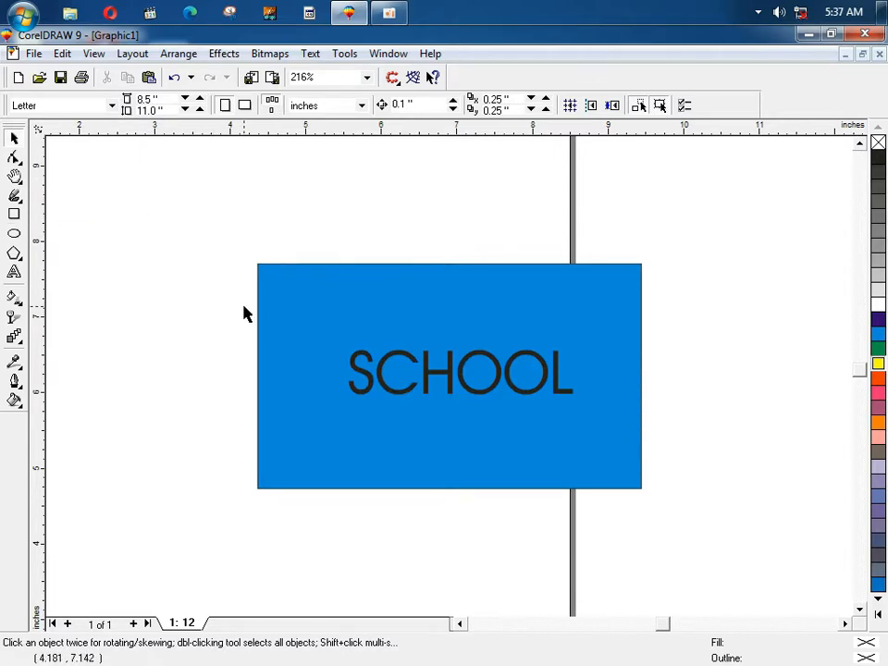
drag(245, 304, 594, 432)
key(Delete)
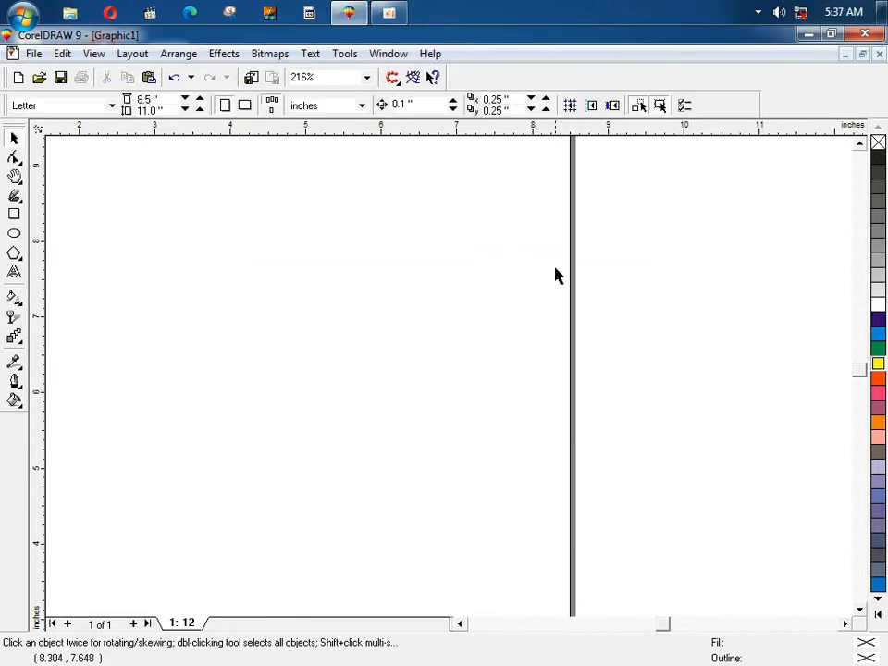
Step: Drag the Penguins photo from the desktop onto the CorelDRAW page and zoom to fit it
click(809, 37)
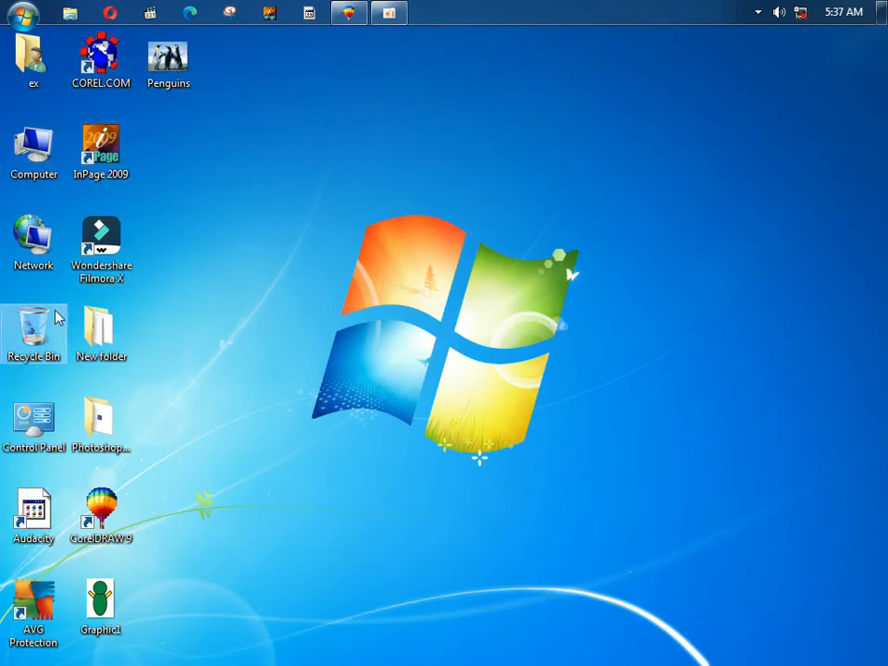
drag(157, 64, 302, 267)
key(F4)
key(F3)
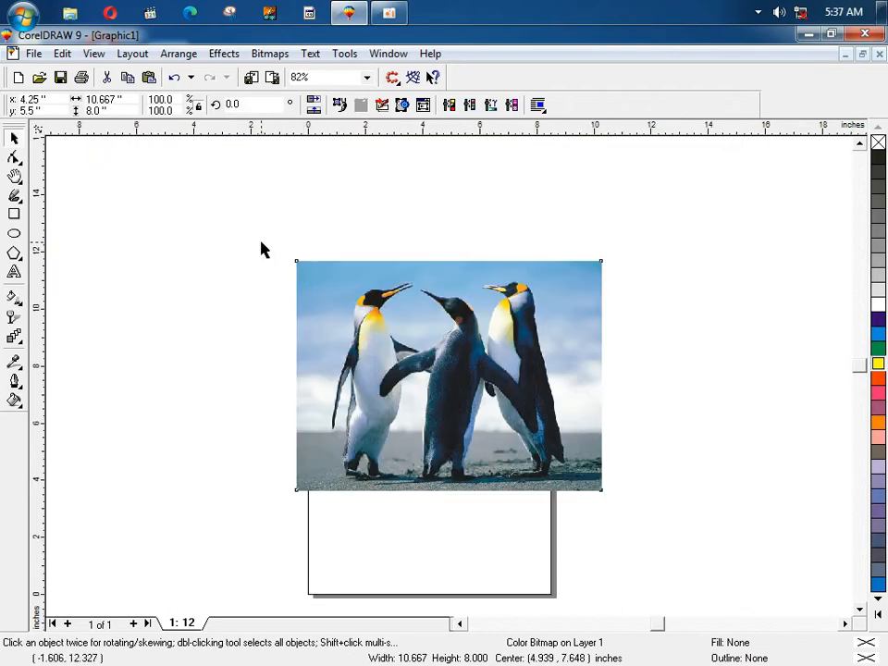
click(260, 250)
key(F4)
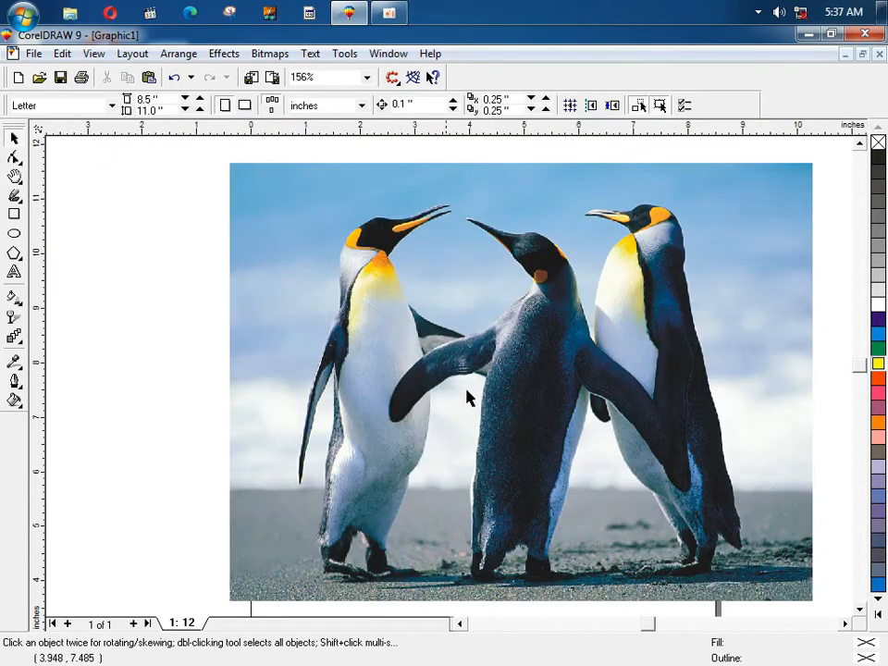
Step: Draw an unfilled 3.399 × 2.096 inch rectangle over the left penguin
click(13, 213)
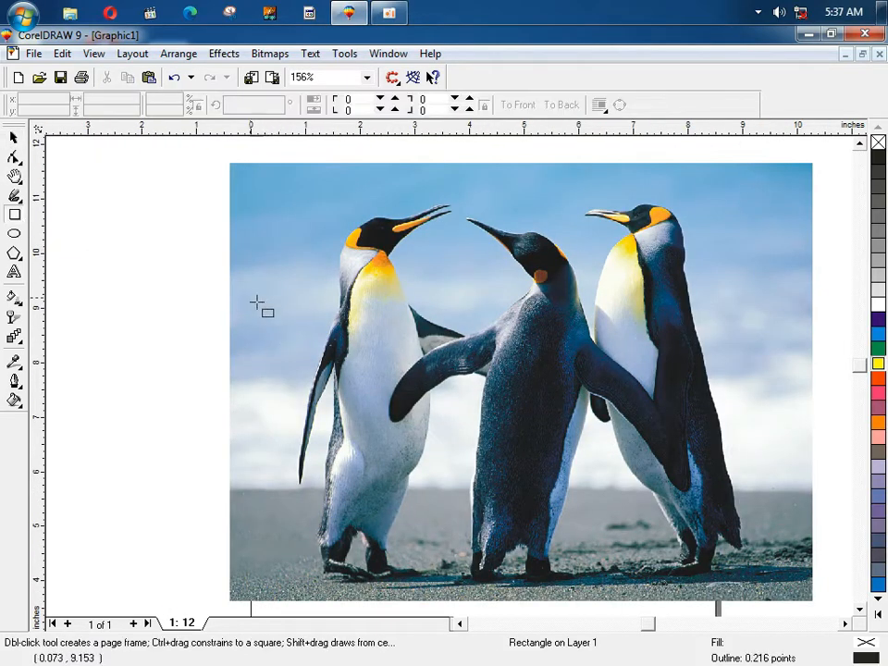
drag(240, 287, 426, 402)
key(space)
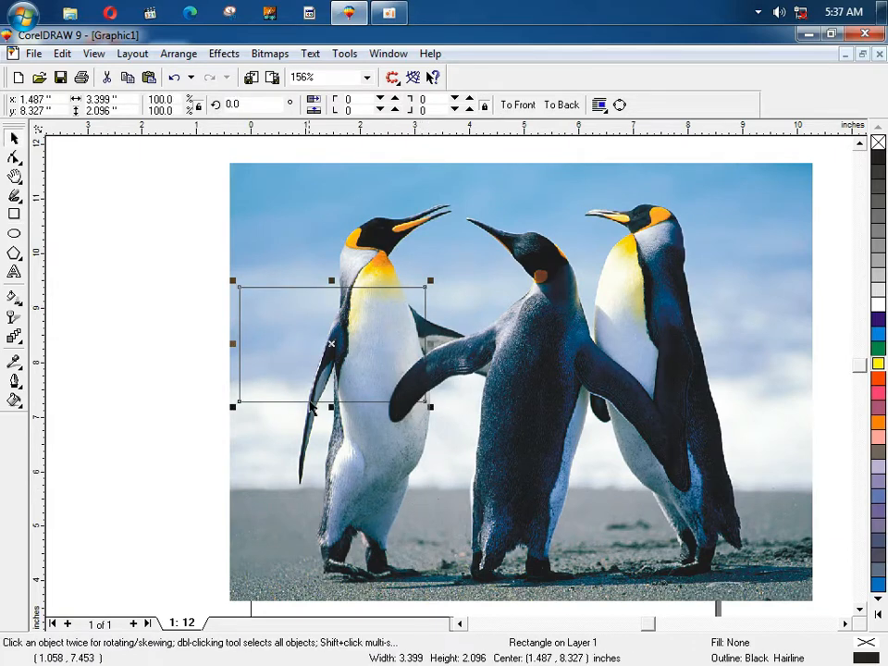
drag(307, 349, 387, 502)
key(F2)
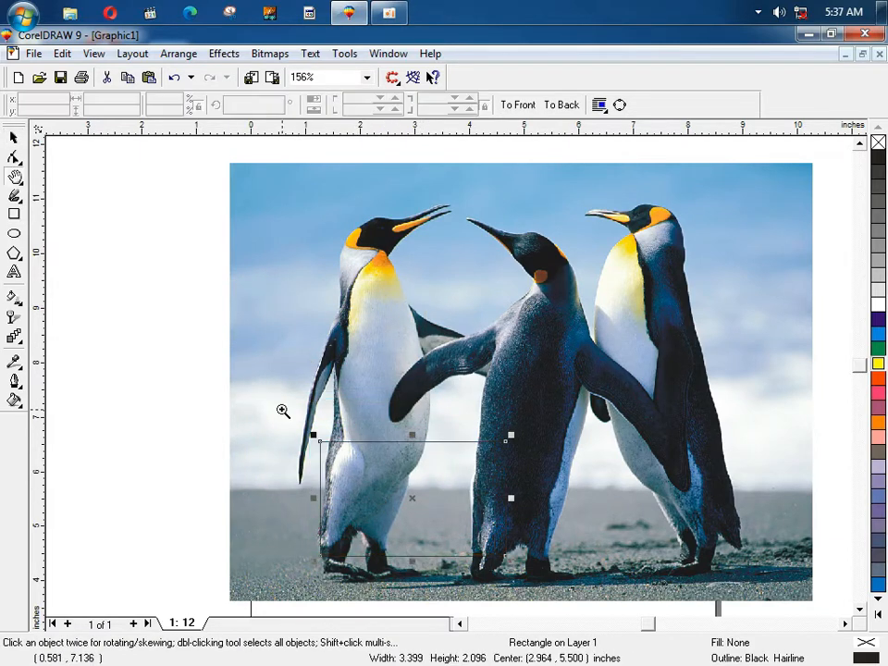
drag(282, 410, 436, 584)
key(F4)
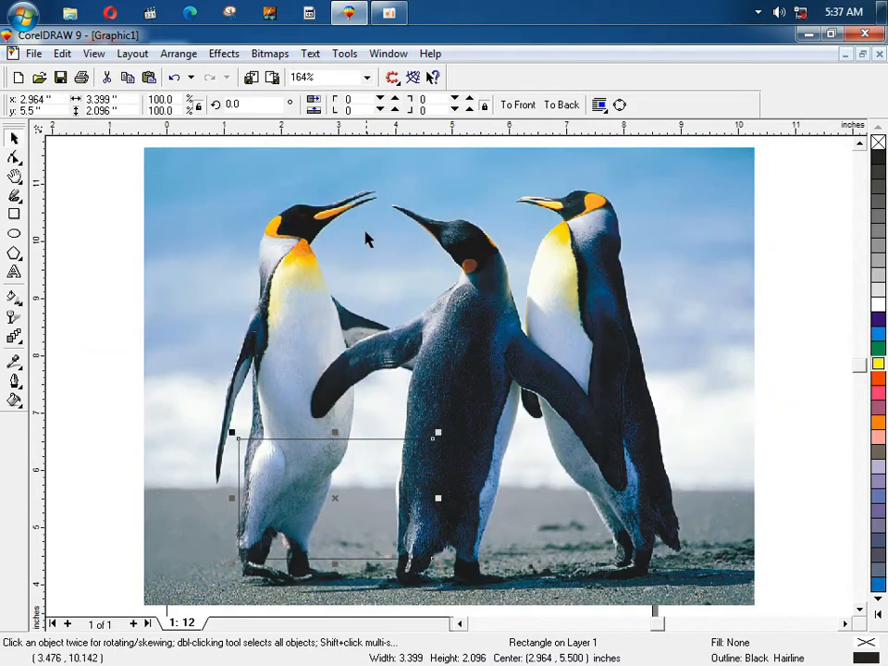
drag(408, 442, 340, 339)
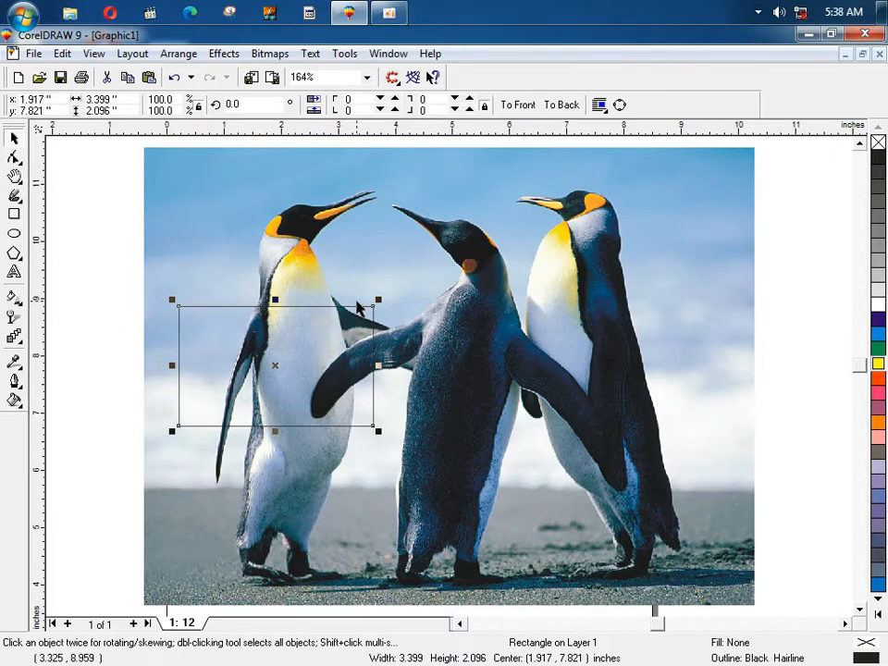
Step: Convert the rectangle to curves and move it onto the middle penguin, zooming in to 288%
click(620, 106)
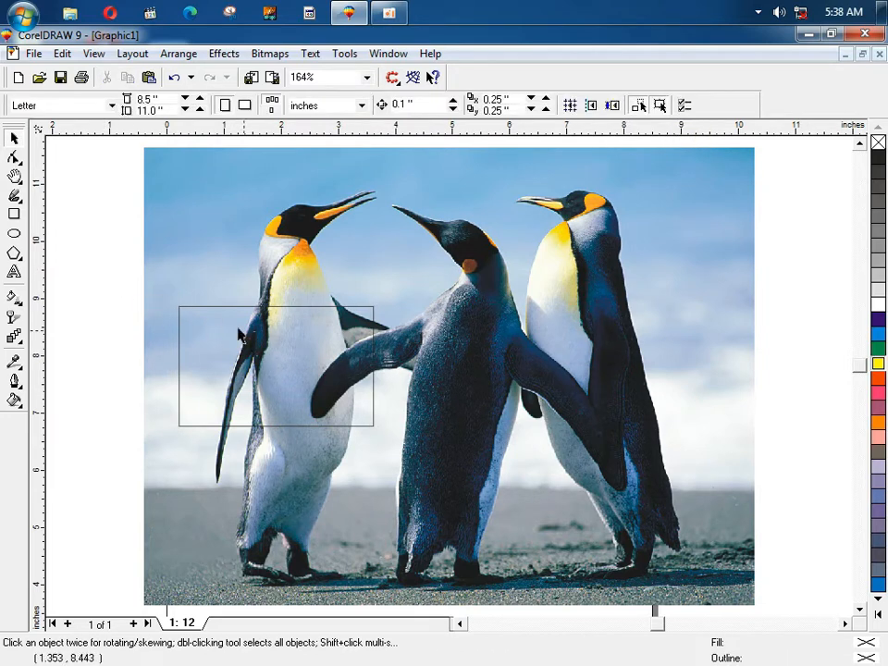
drag(180, 324, 369, 373)
key(F2)
drag(241, 297, 702, 532)
Step: Drag the four corner nodes with the Shape tool to tilt the shape
key(F10)
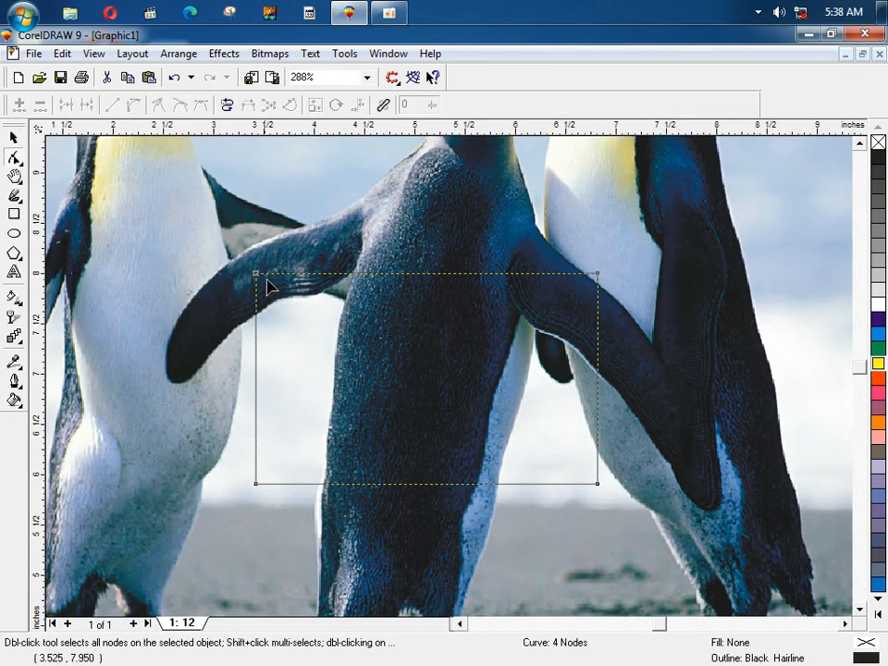
drag(259, 277, 353, 270)
drag(597, 280, 519, 310)
drag(595, 484, 477, 563)
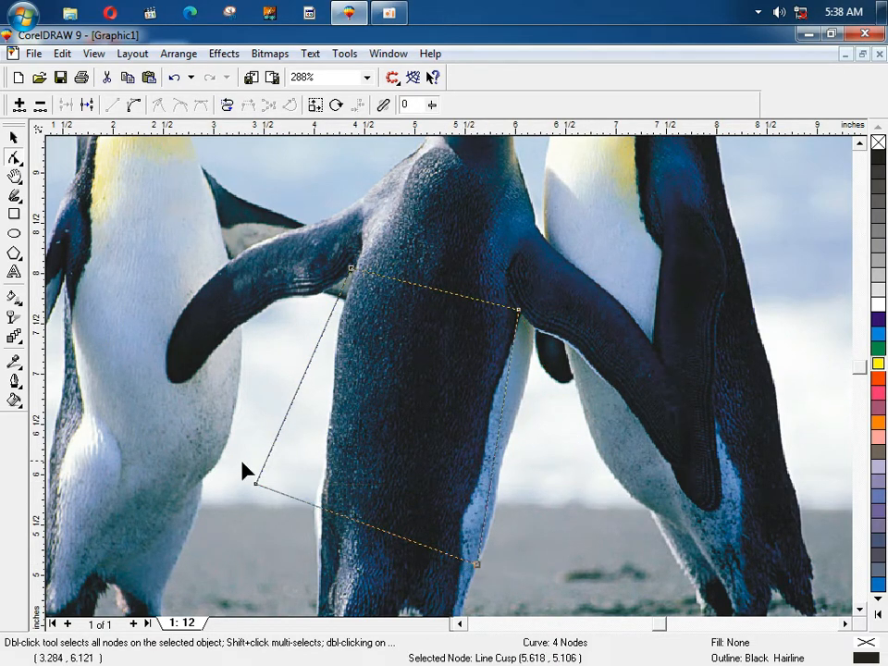
drag(253, 491, 317, 541)
key(space)
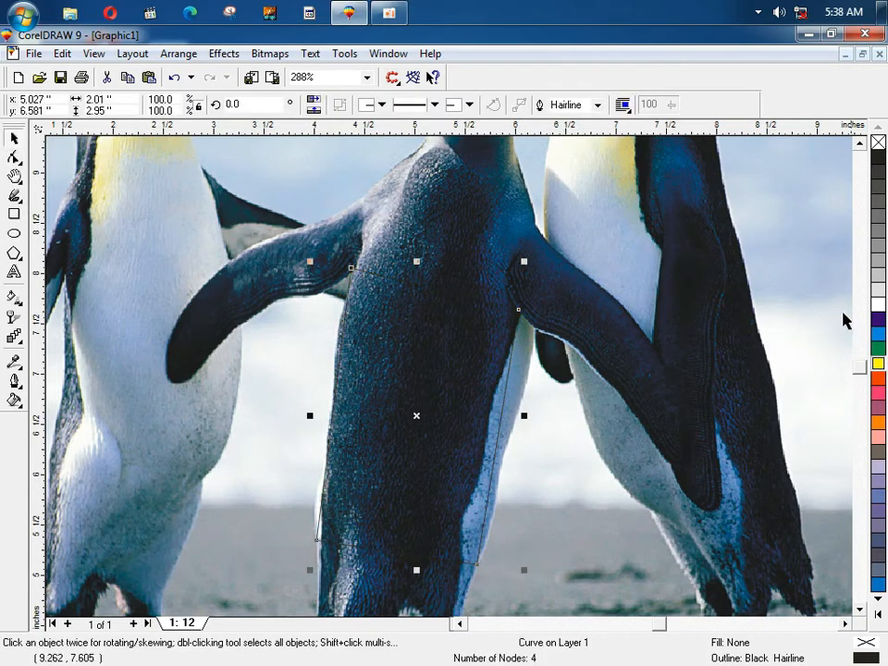
Step: Fill the tilted shape with white, then zoom in to 281% on the card
click(879, 306)
click(614, 311)
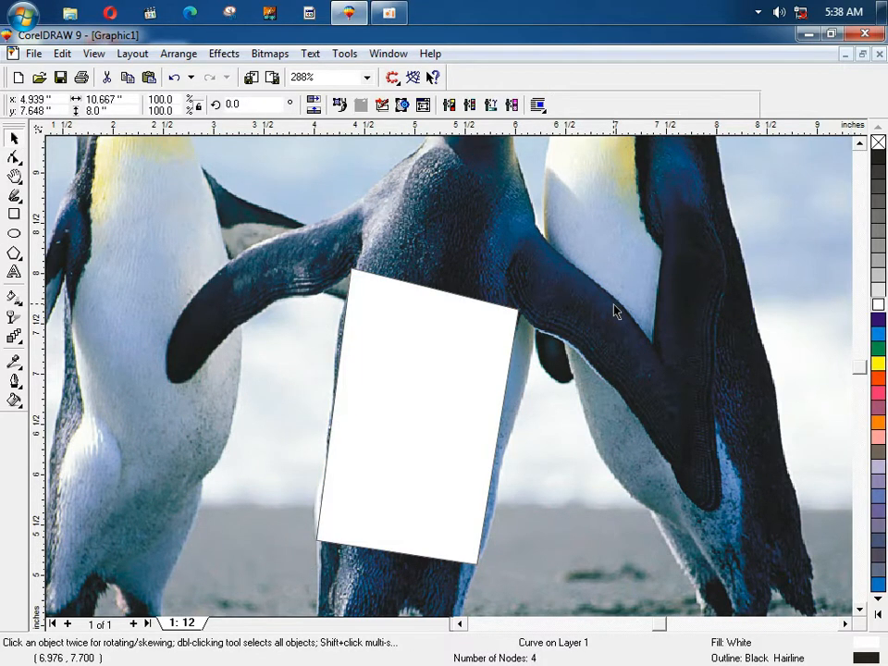
key(shift+F2)
key(F3)
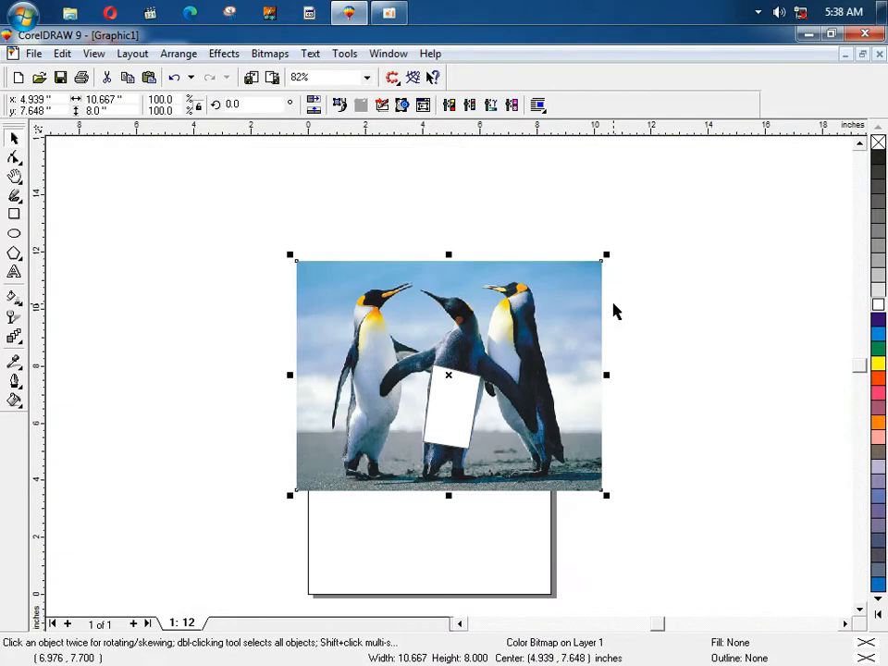
click(234, 326)
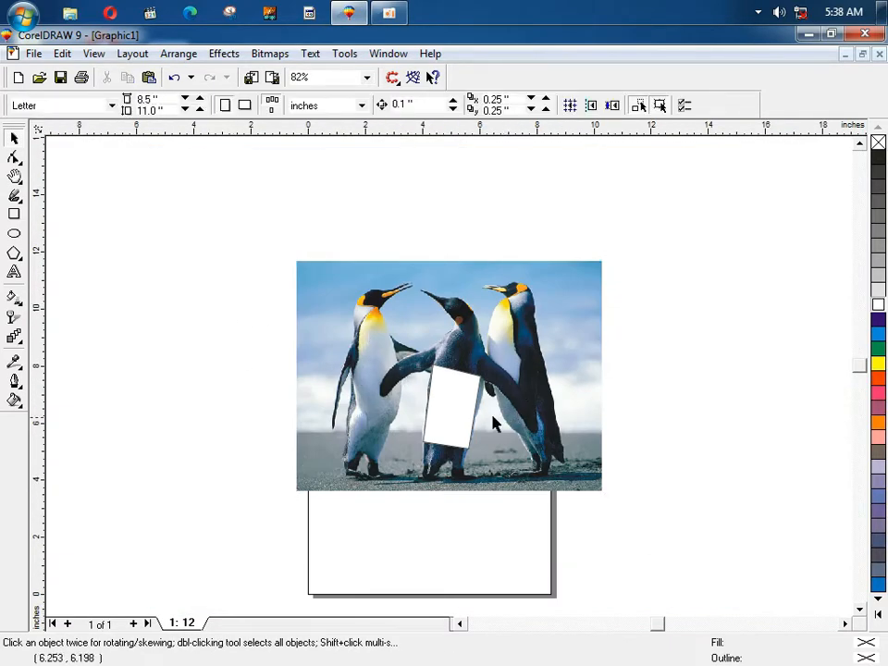
key(F2)
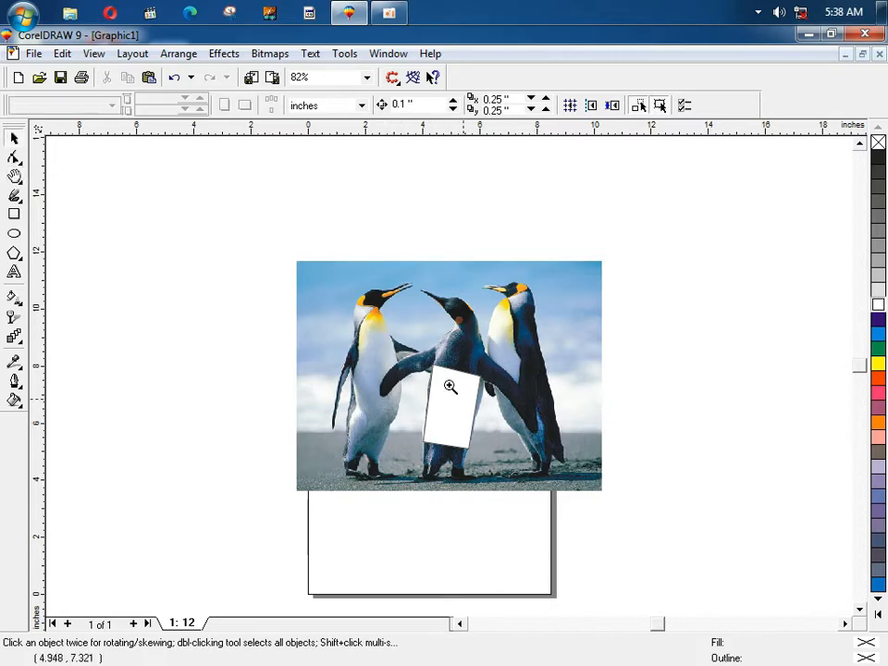
click(454, 390)
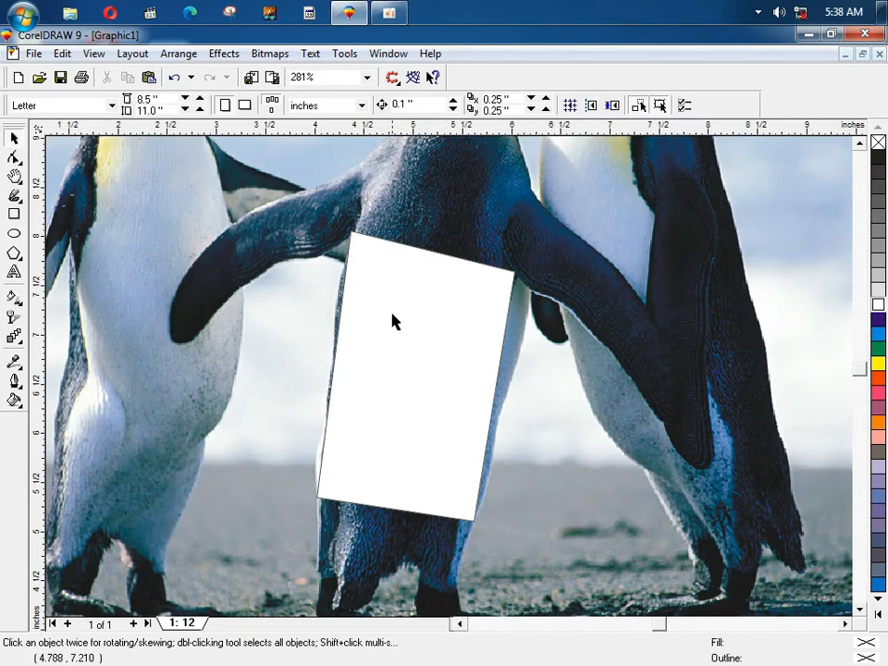
Step: Zoom out to the whole penguin photo, then open and close the Arrange > Shaping > Trim docker
key(F3)
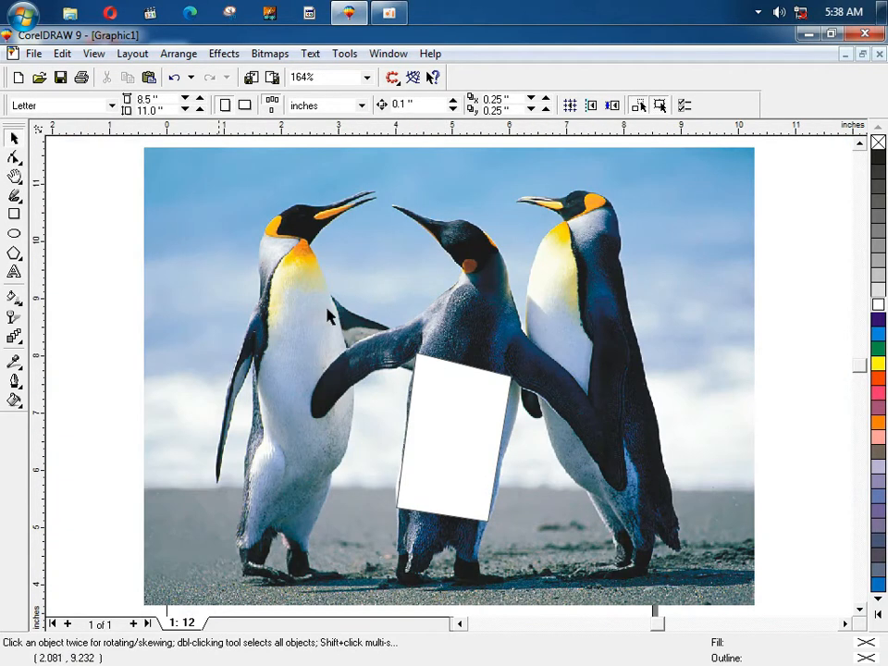
click(143, 56)
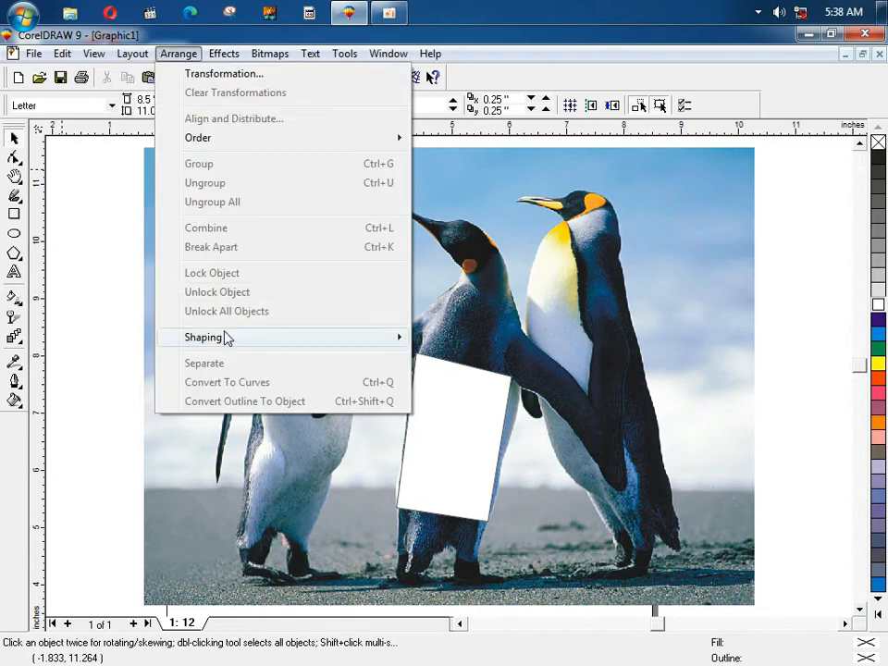
mouse_move(335, 342)
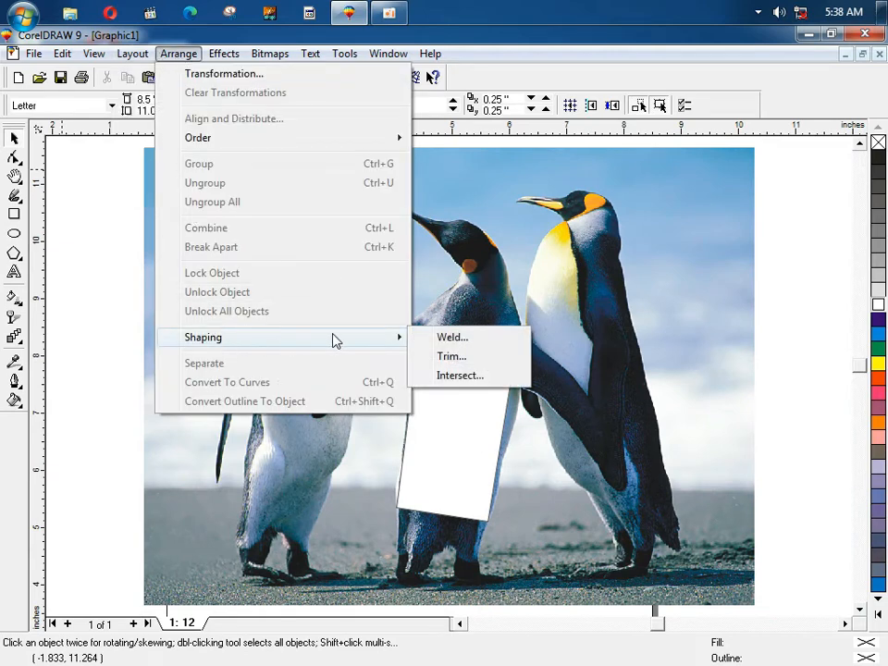
click(452, 341)
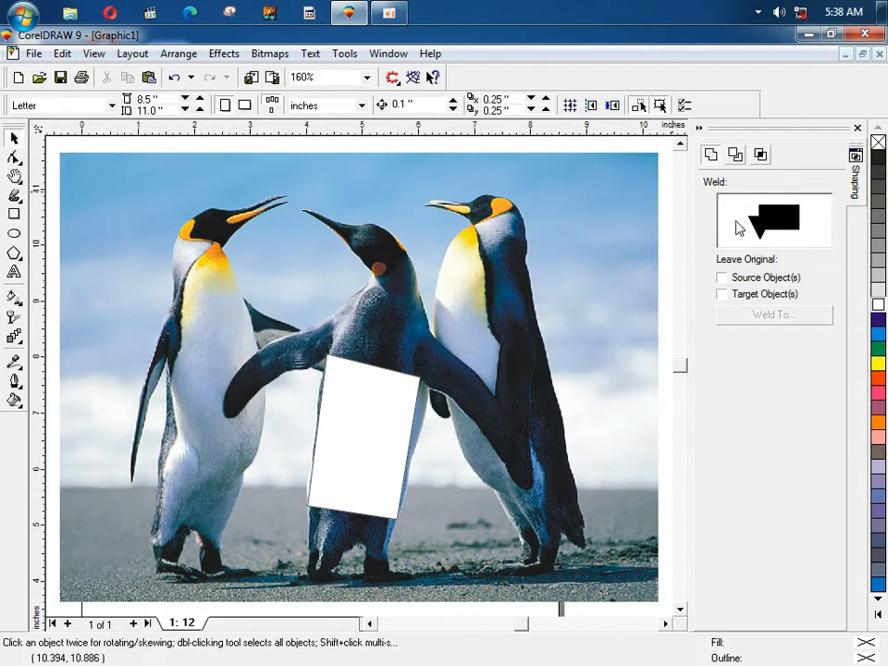
click(858, 129)
Step: Browse the Effects menu without applying anything, then select the white card
click(176, 56)
mouse_move(222, 57)
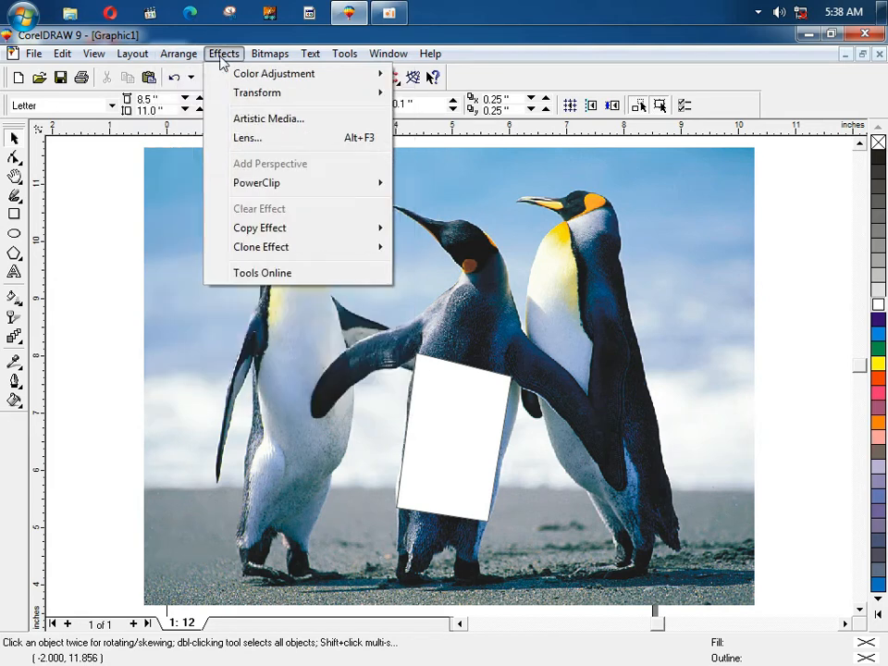
mouse_move(179, 53)
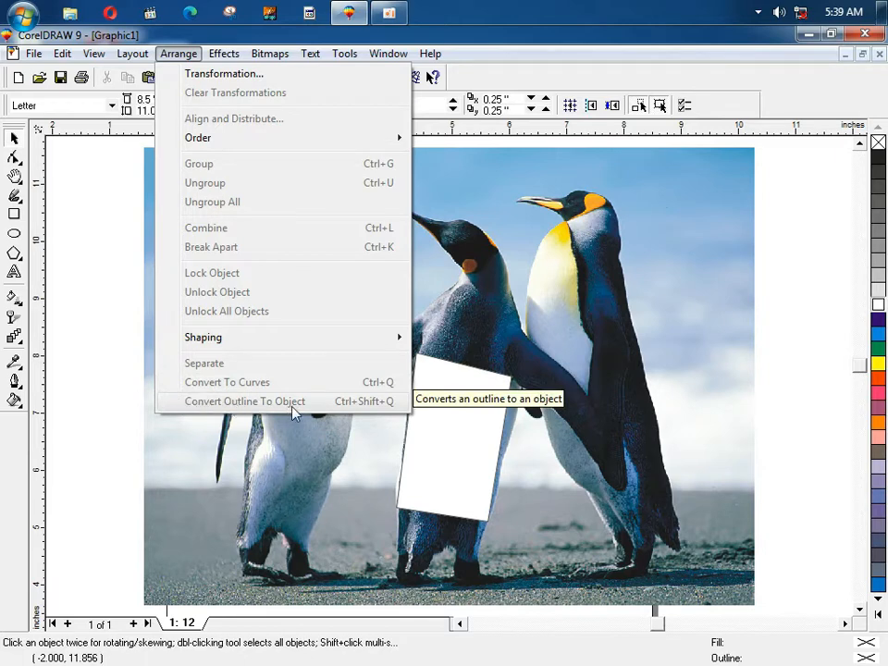
click(432, 420)
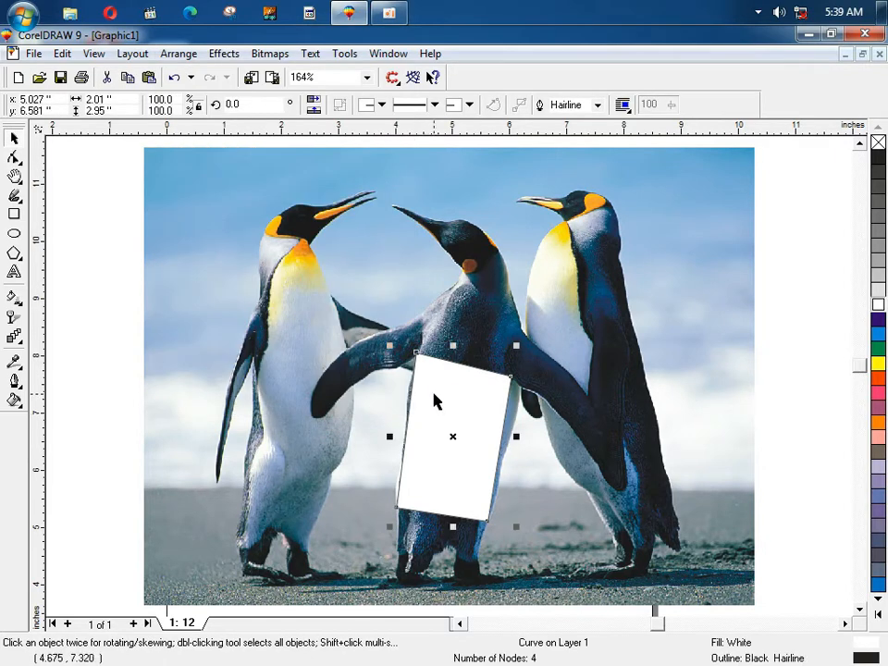
Step: Give the white card a 10-point outline width in the Outline Pen dialog
key(F12)
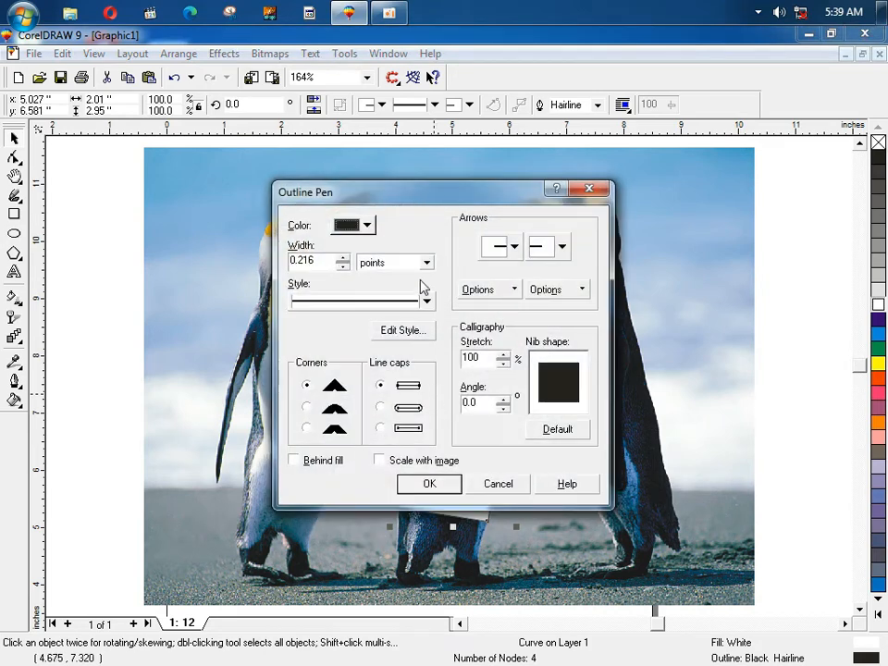
drag(320, 268, 279, 266)
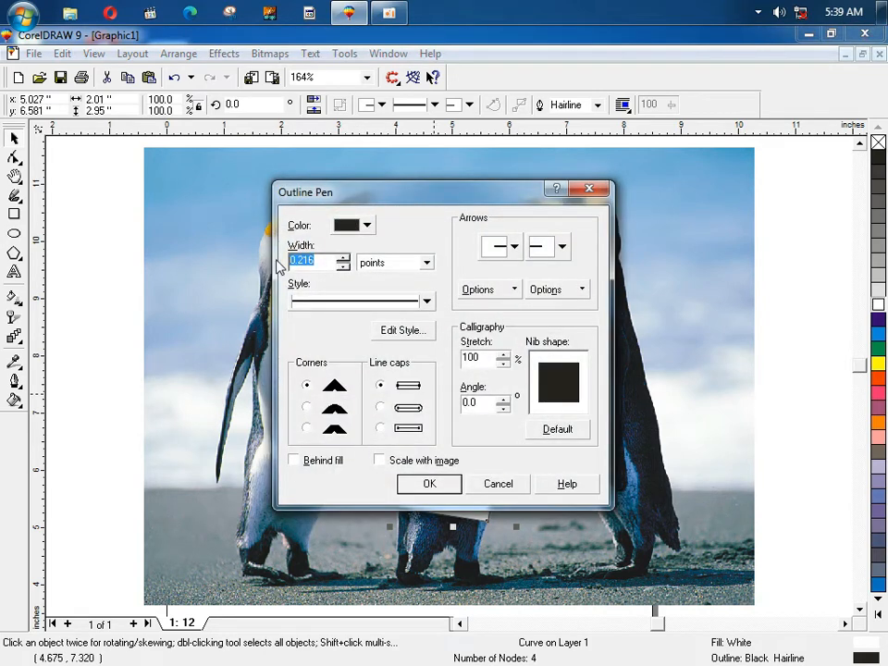
text(10)
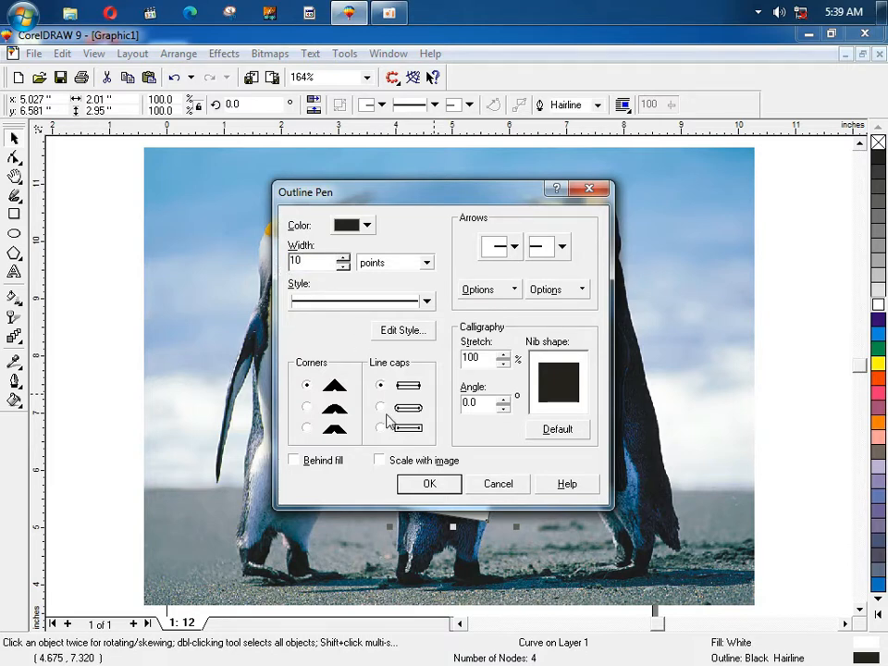
click(427, 484)
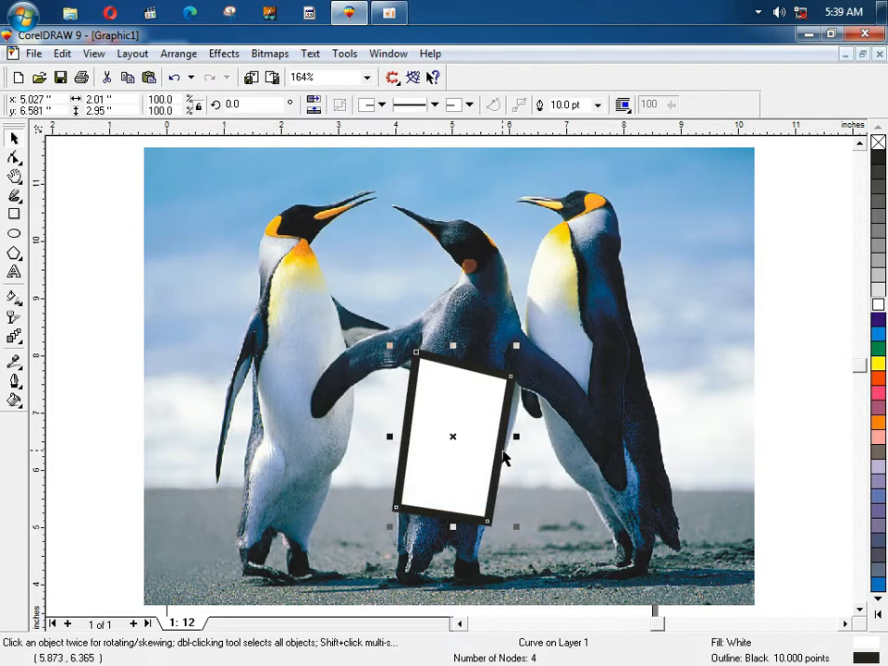
Step: Dismiss the Arrange menu, then reselect the white card and delete it
click(149, 55)
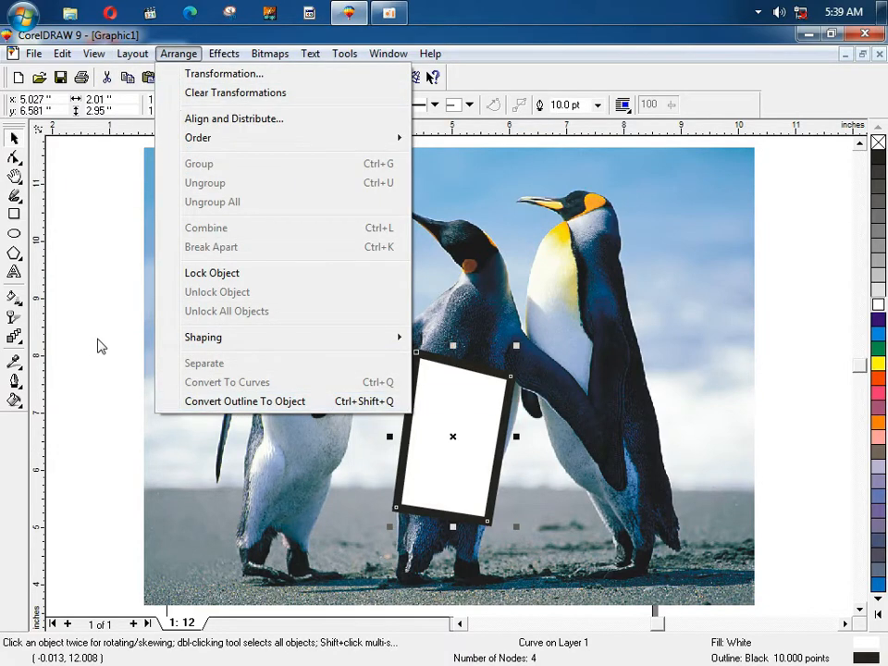
click(101, 346)
click(430, 416)
key(Delete)
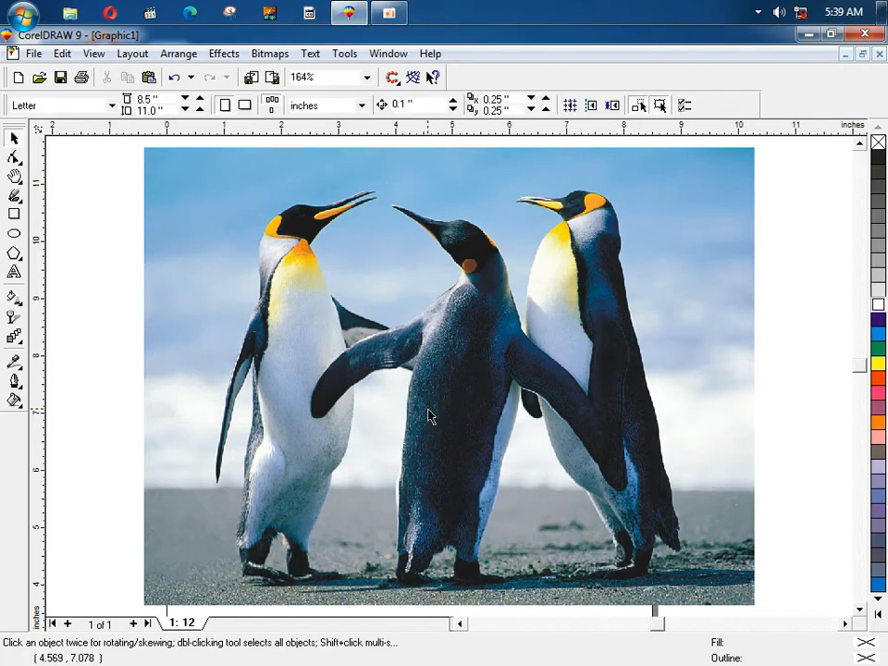
Step: Delete the penguin photo, draw a rectangle near the top-left, and drag an offset copy down-right
click(412, 341)
key(Delete)
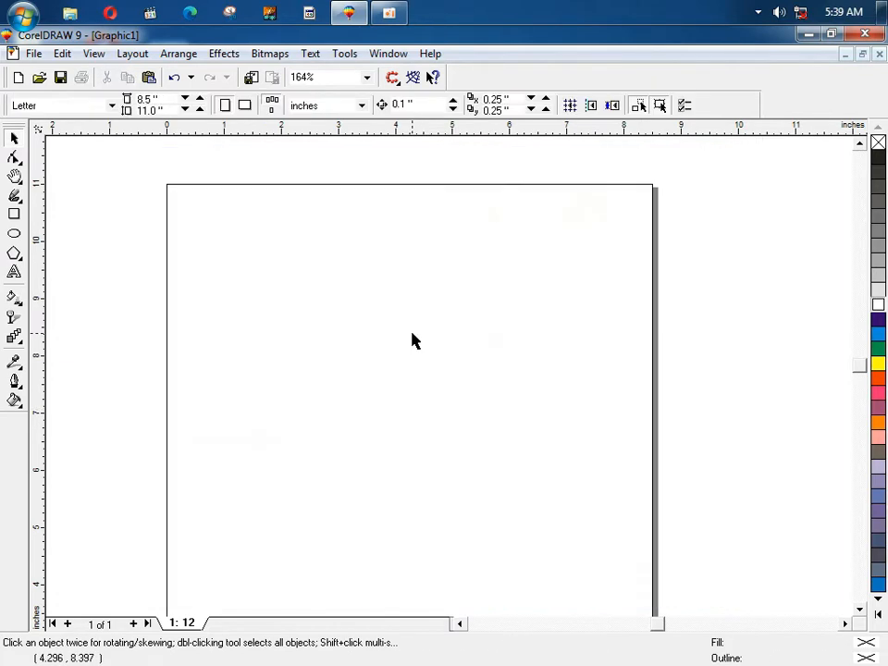
click(14, 214)
drag(142, 219, 295, 346)
key(space)
drag(180, 277, 281, 387)
Step: Browse the Effects menu without applying anything, then deselect the rectangle
click(179, 56)
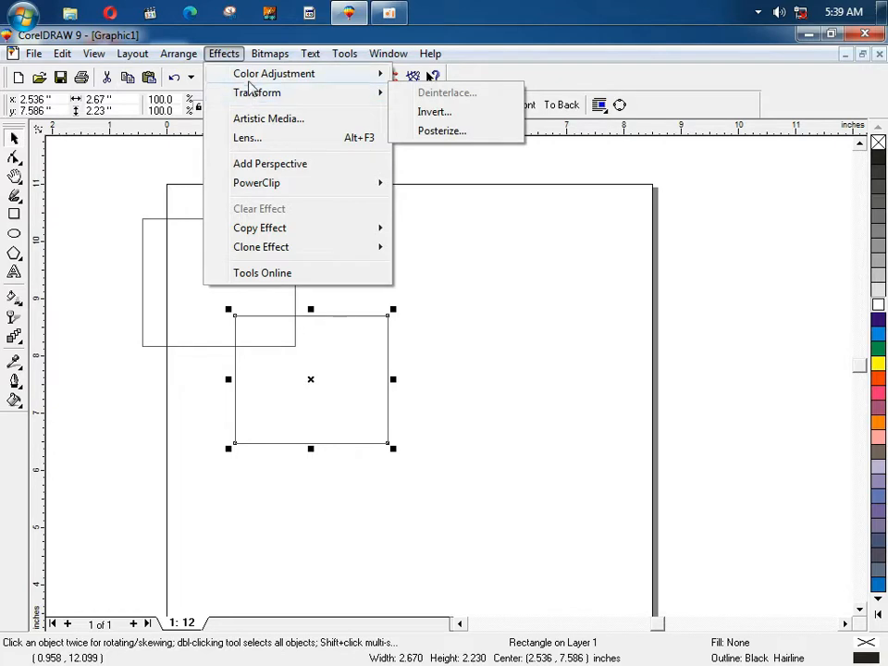
mouse_move(251, 83)
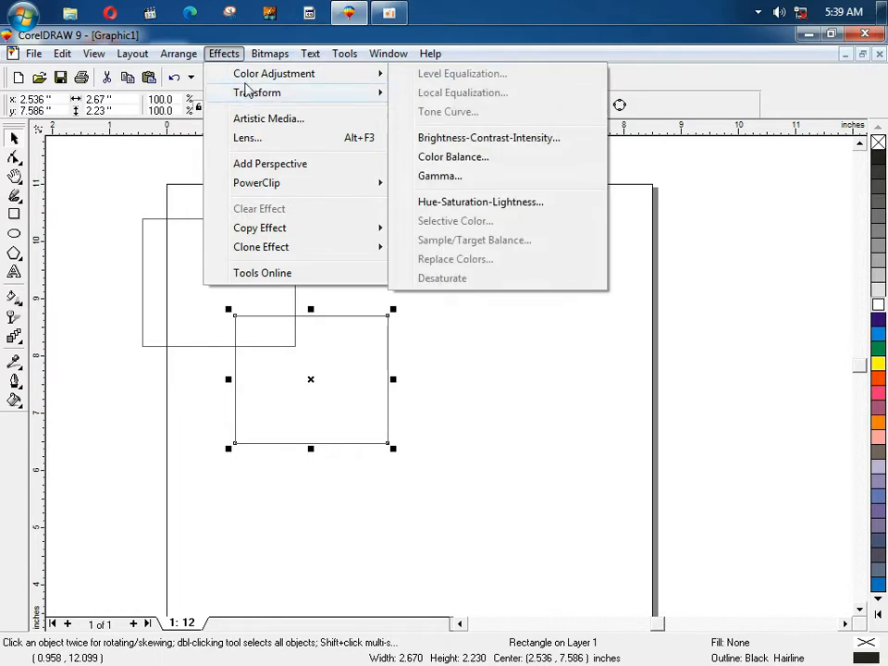
click(102, 192)
click(101, 193)
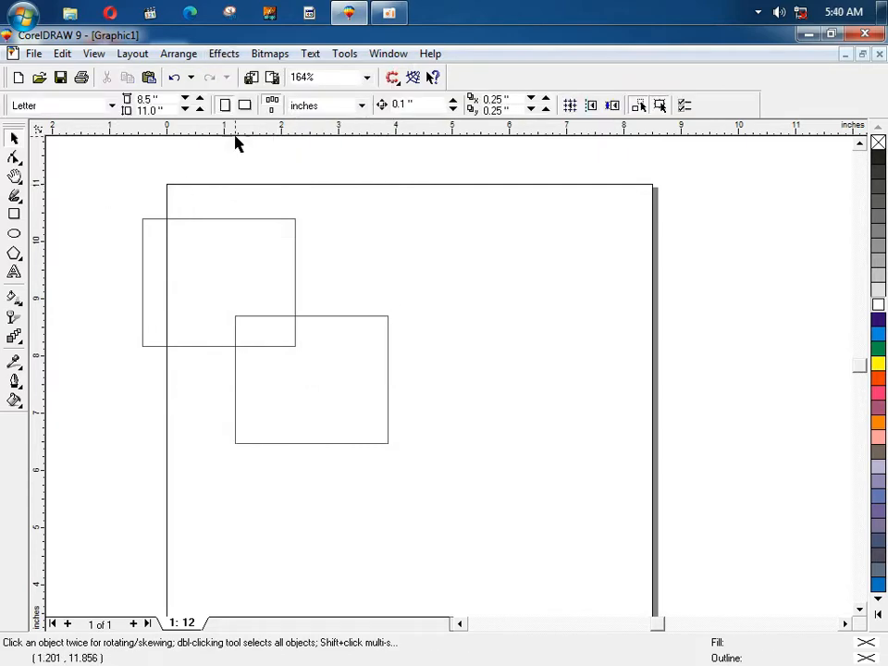
Step: Import the Penguins photo from the desktop and move it below the rectangles
click(807, 43)
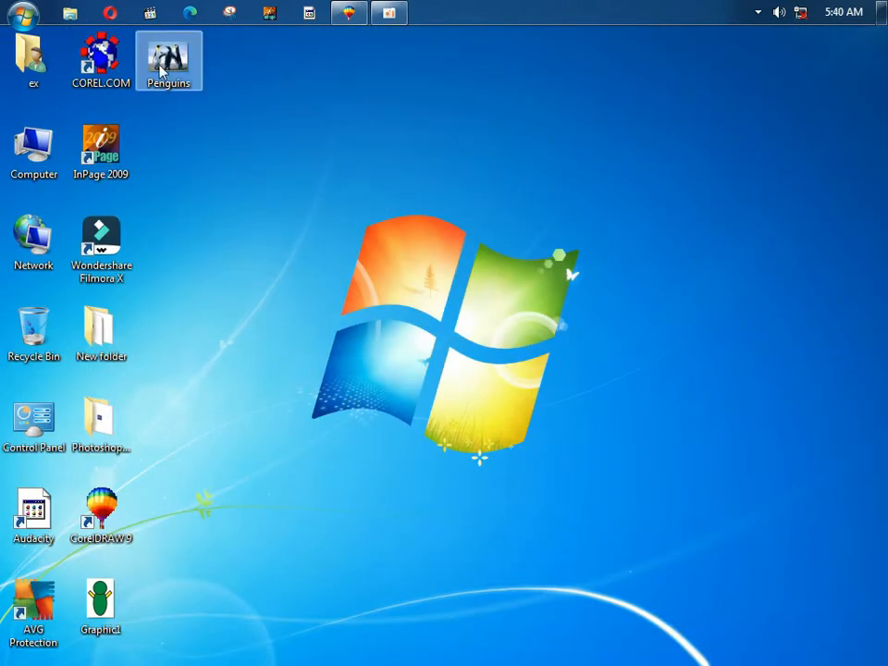
drag(169, 60, 321, 305)
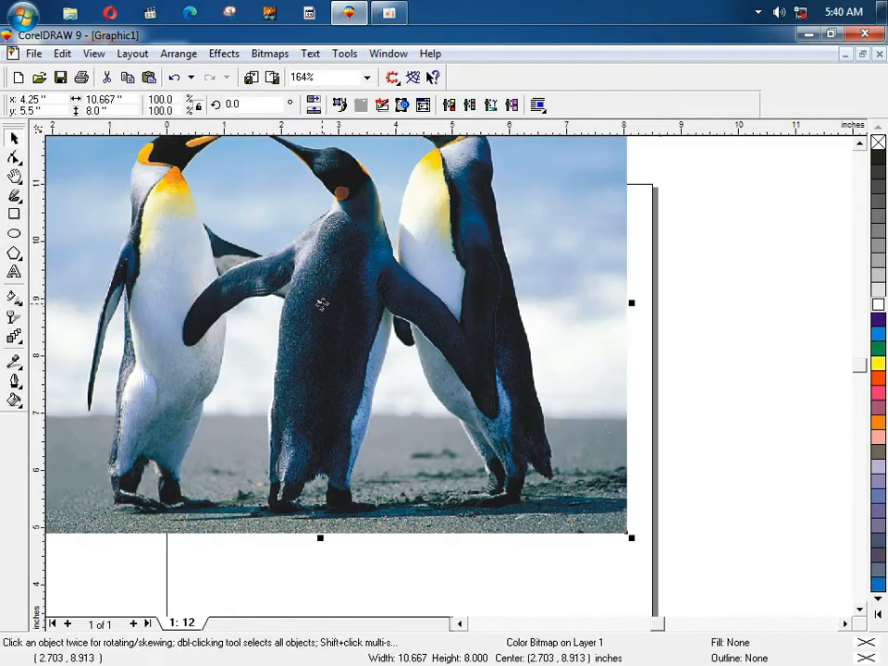
key(F4)
key(F3)
drag(415, 309, 433, 455)
click(327, 352)
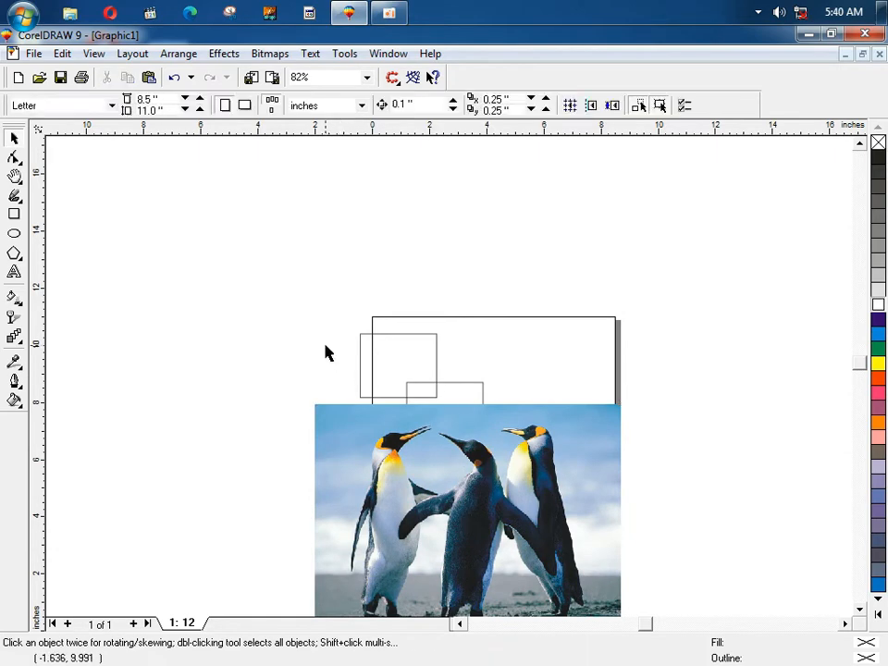
Step: Zoom in on the left penguin's cheek pixels, then move the upper rectangle onto the photo's top-left
key(F2)
drag(359, 422, 444, 482)
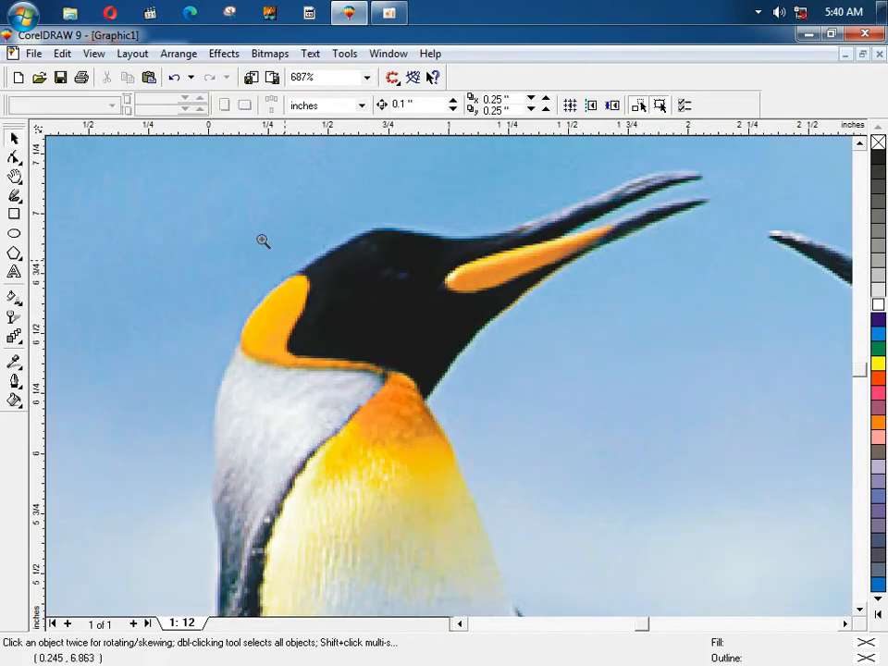
drag(262, 241, 435, 351)
drag(140, 196, 434, 378)
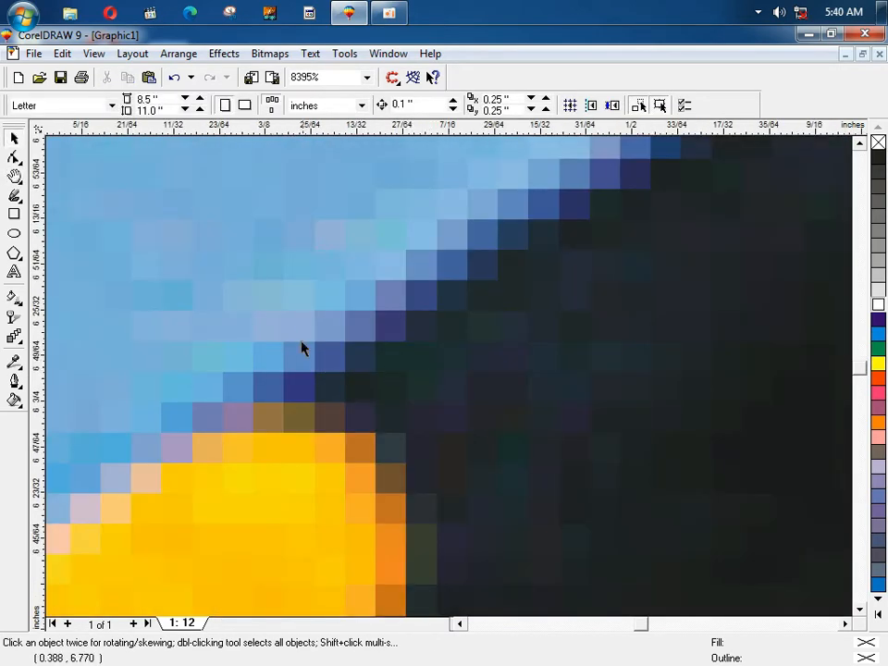
drag(289, 309, 394, 356)
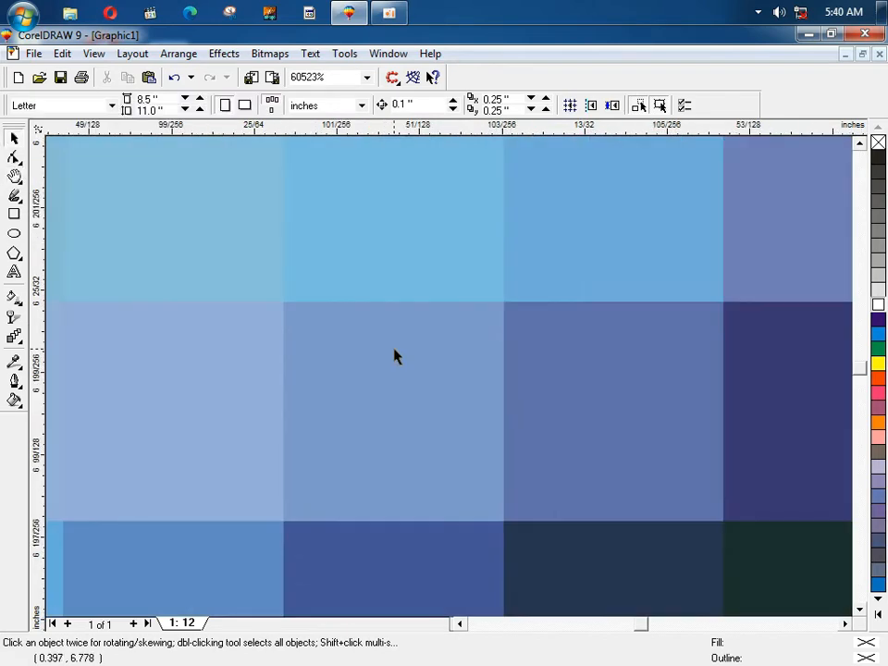
key(F4)
drag(285, 214, 208, 316)
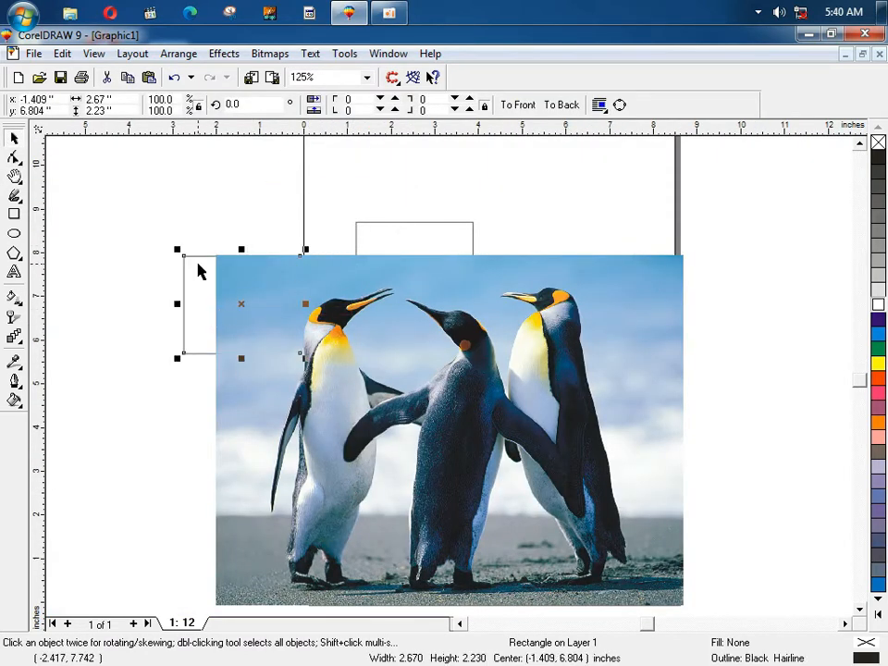
Step: Bring the rectangle in front of the photo and fill it green
key(shift+Page_Up)
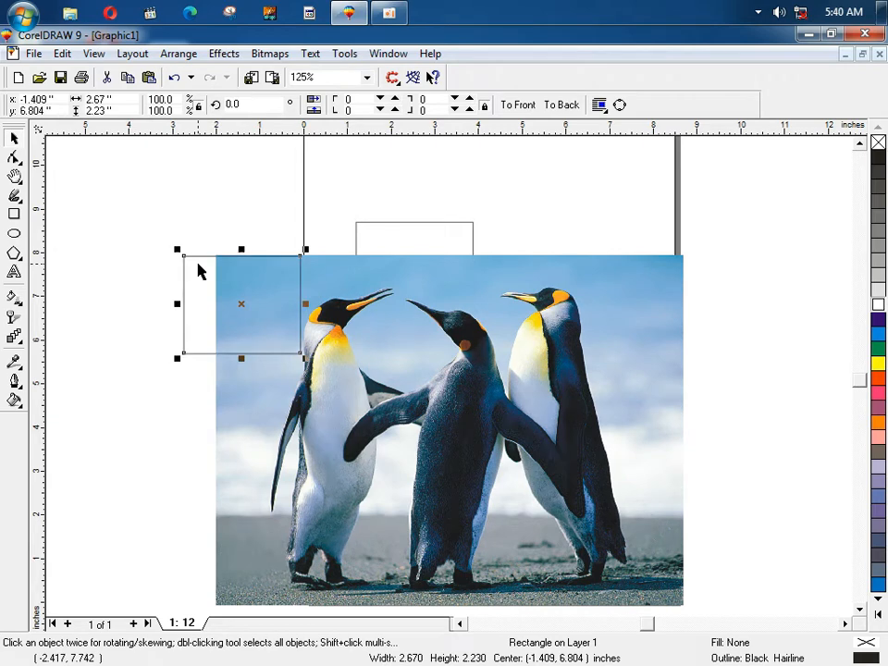
click(877, 348)
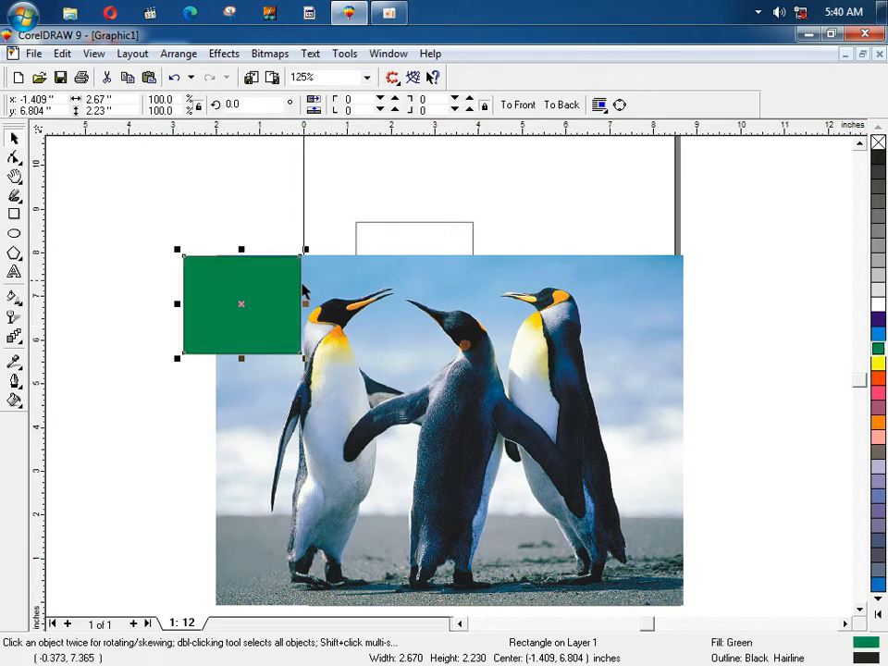
click(170, 243)
Step: Zoom repeatedly into the green rectangle's left edge and outline, then zoom back to all objects
key(F2)
drag(173, 259, 329, 329)
key(F2)
key(F2)
drag(222, 248, 406, 380)
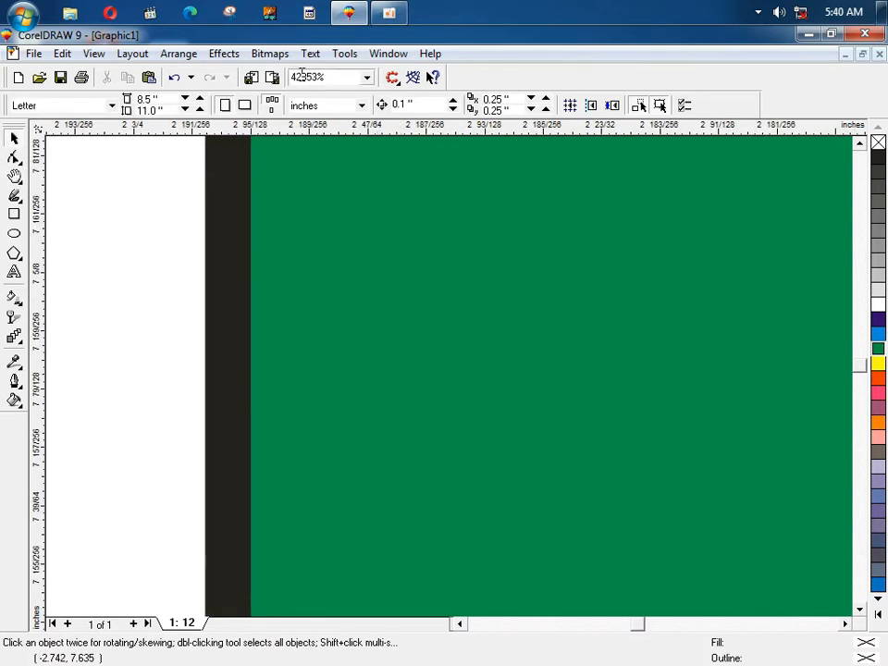
mouse_move(328, 77)
mouse_down()
mouse_move(291, 78)
mouse_move(329, 78)
mouse_up()
key(F2)
drag(139, 214, 420, 392)
key(F2)
drag(212, 194, 527, 358)
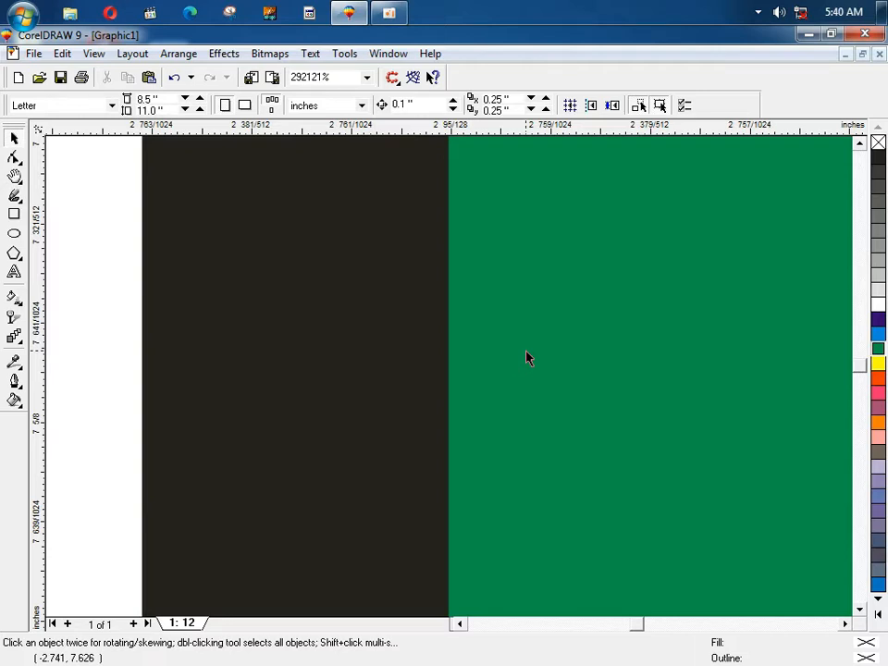
key(F4)
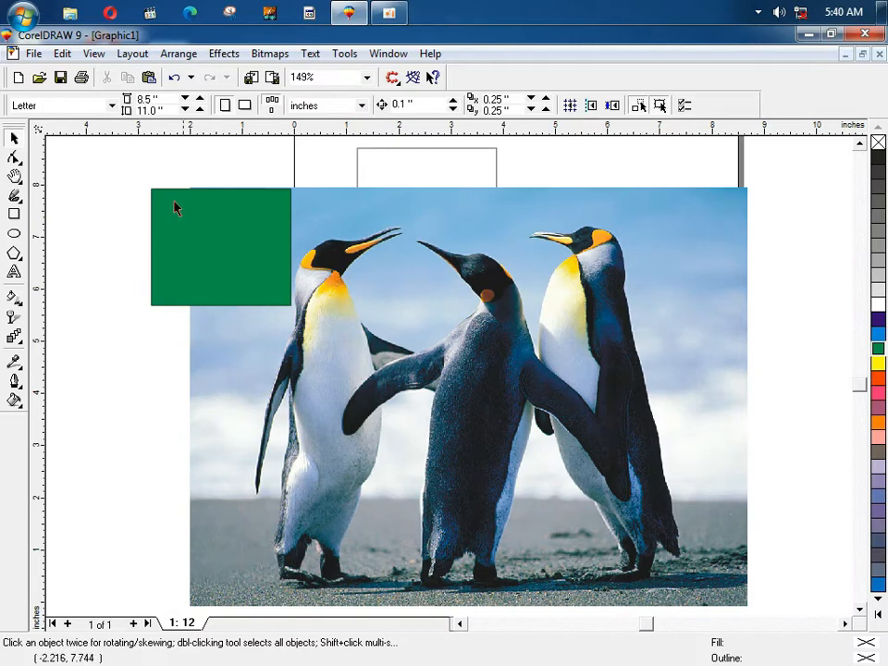
Step: Magnify the middle penguin's beak and neck pixels, then return to the whole photo
key(F2)
drag(134, 198, 339, 288)
key(F2)
key(F2)
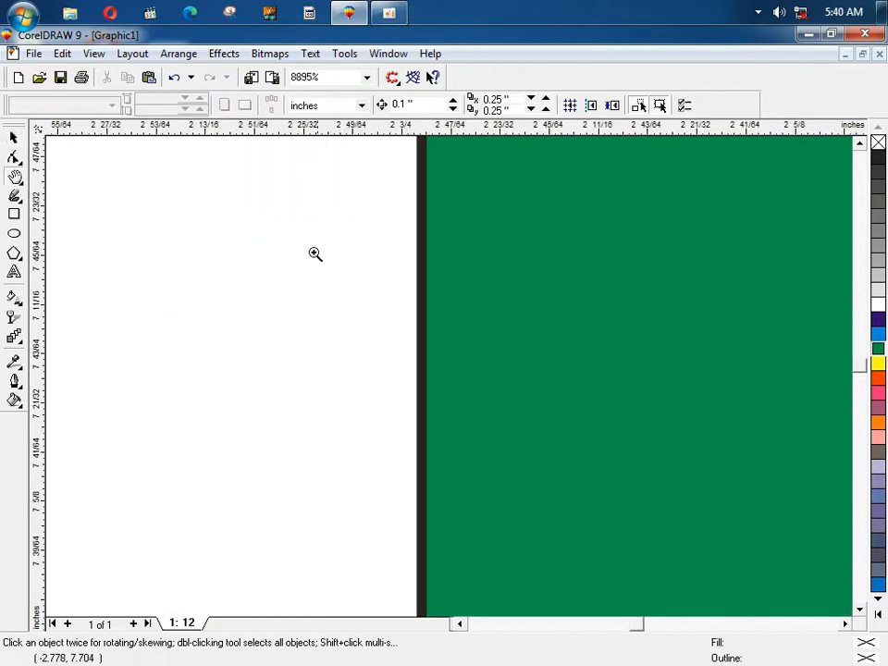
drag(328, 239, 500, 335)
key(F4)
key(F2)
drag(422, 293, 482, 306)
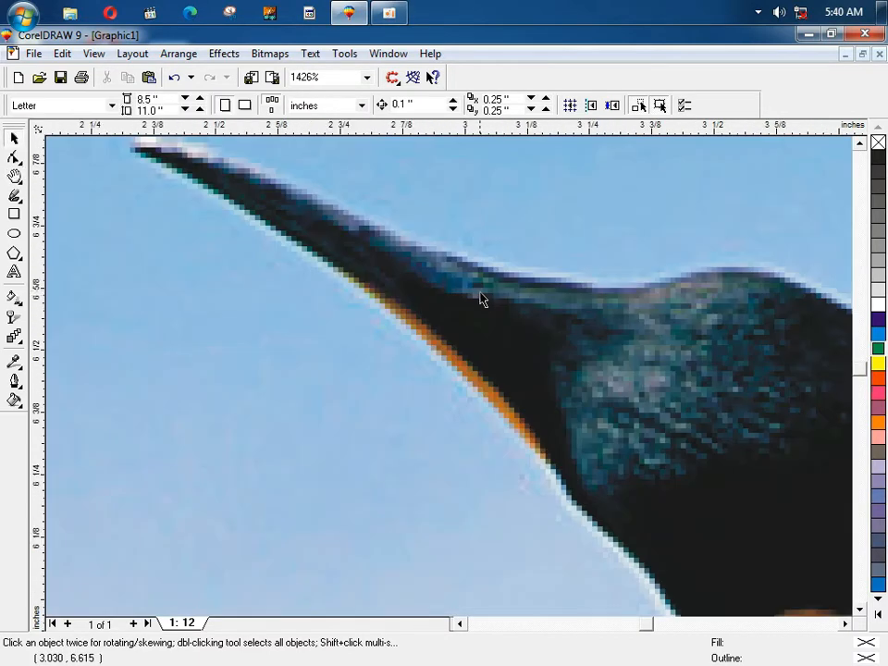
drag(416, 233, 512, 311)
key(F2)
click(404, 386)
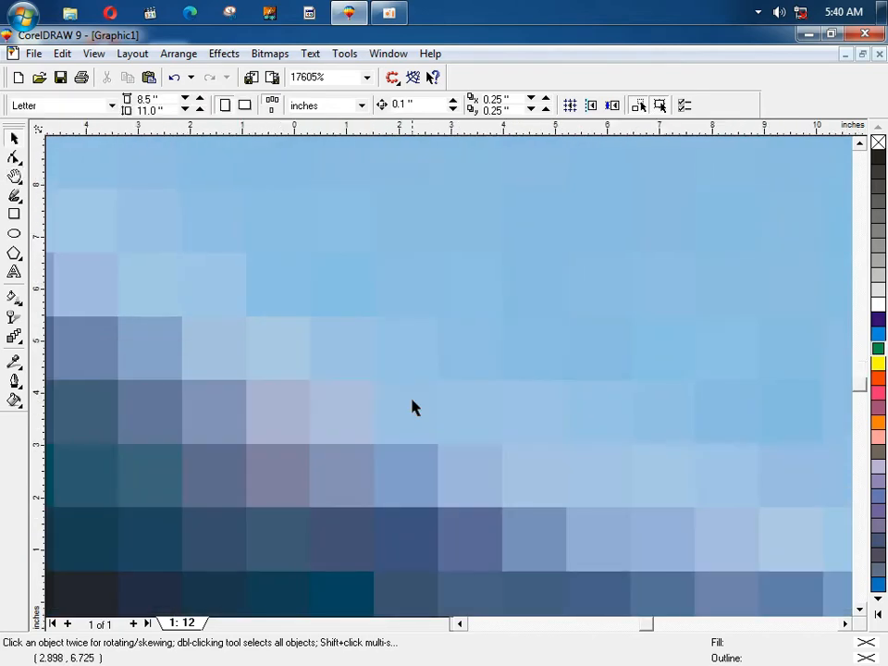
key(F4)
drag(293, 262, 352, 307)
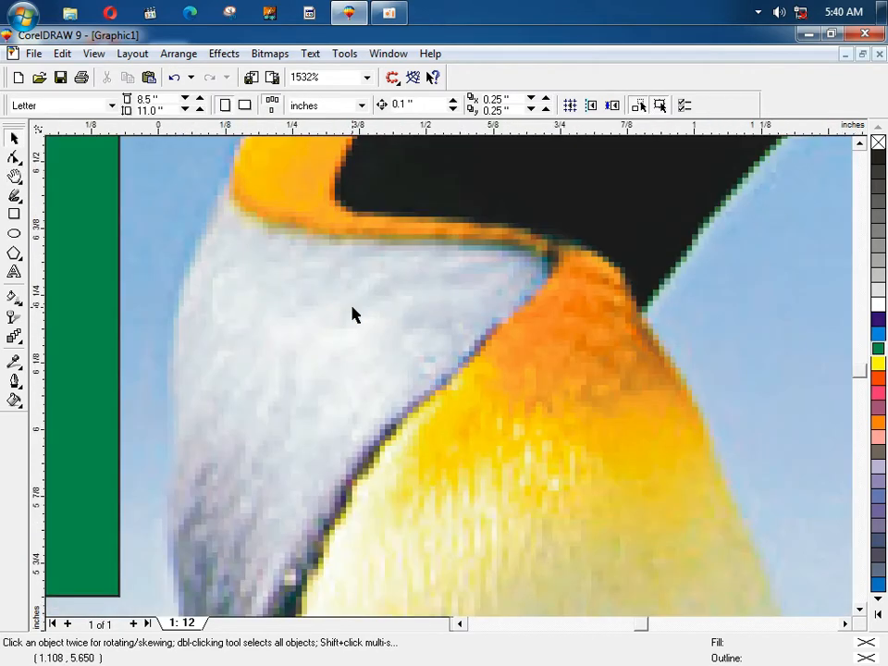
key(F3)
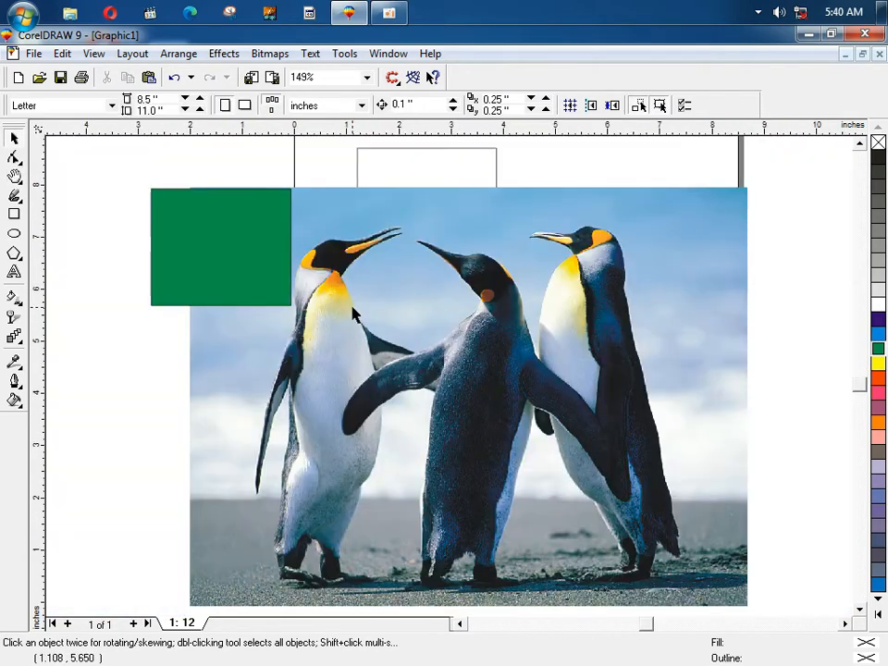
Step: Delete the green rectangle and select the penguin photo
click(222, 255)
key(Delete)
click(222, 53)
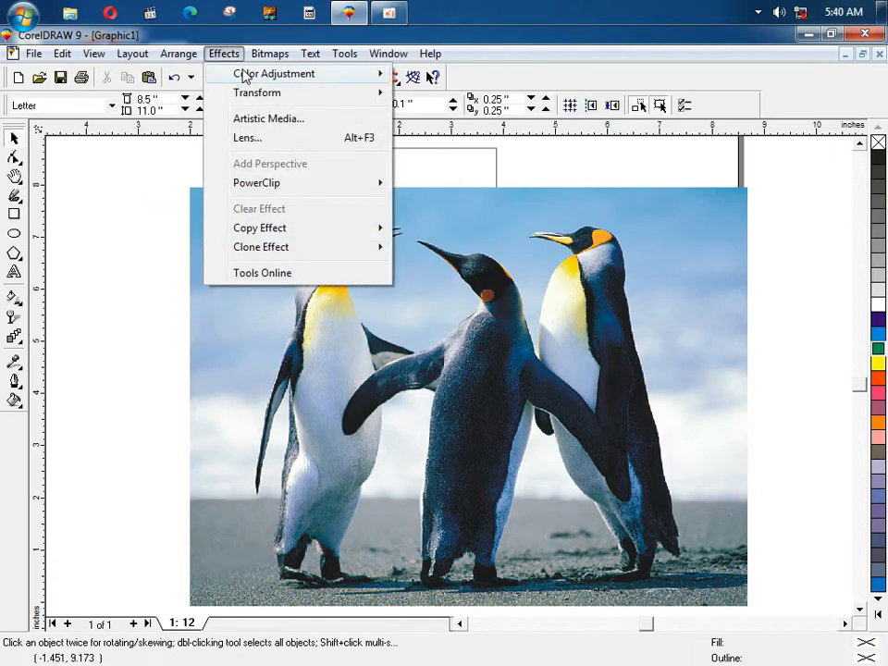
mouse_move(245, 74)
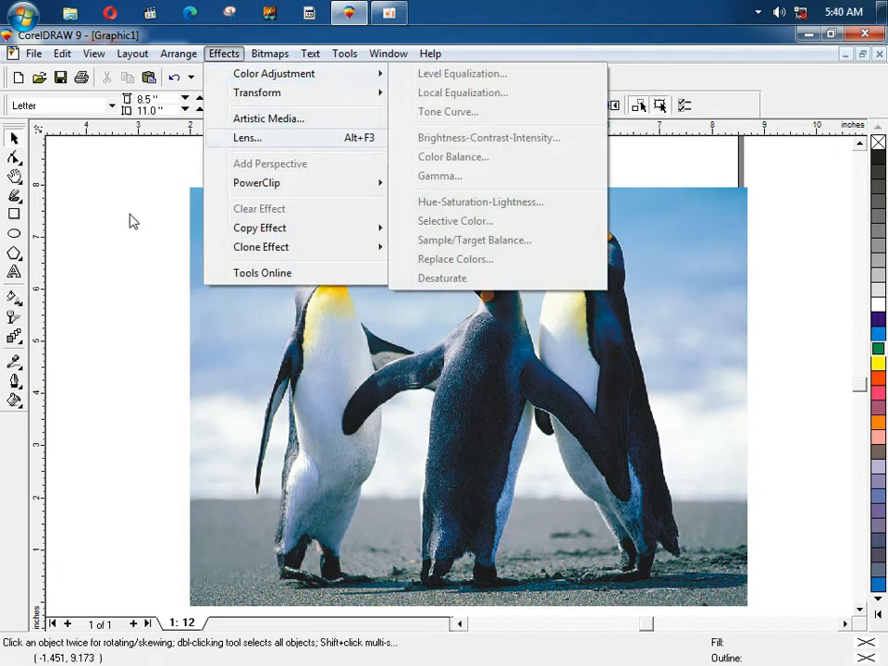
click(361, 297)
click(364, 297)
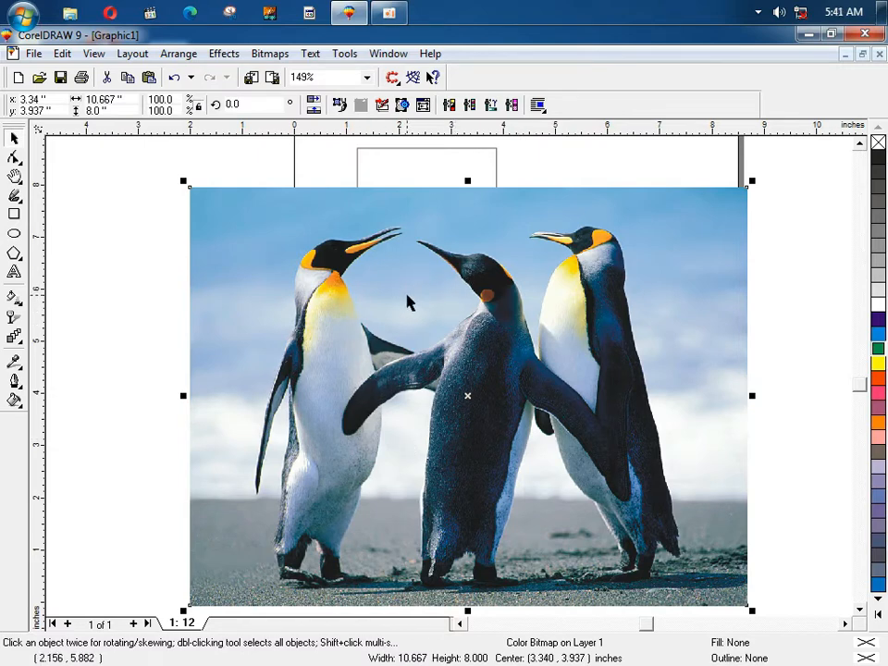
Step: Open Effects > Color Adjustment > Brightness-Contrast-Intensity for the photo
click(227, 53)
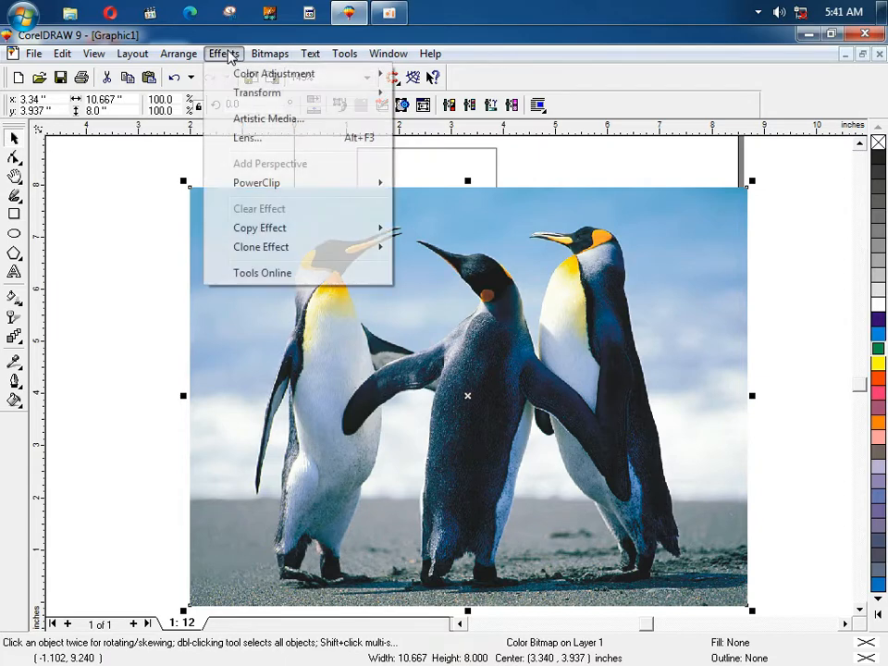
mouse_move(251, 75)
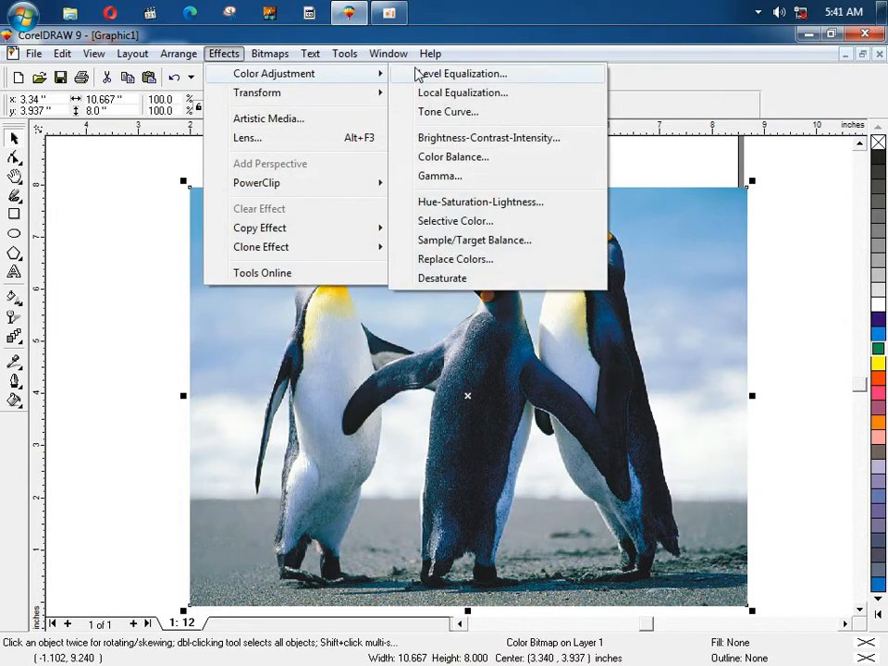
click(527, 138)
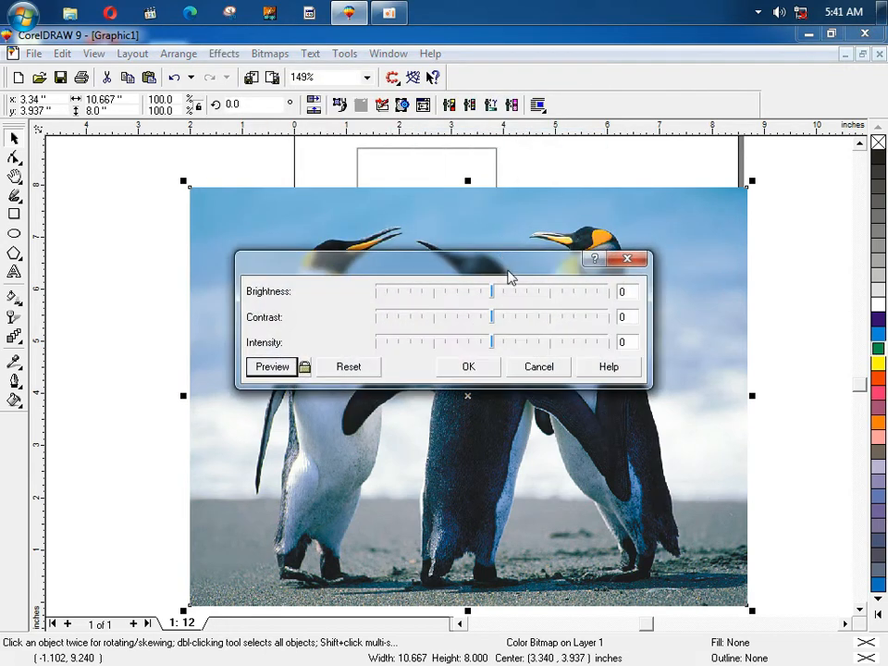
Step: Preview Brightness 9, Contrast -35 and Intensity 27 on the photo, then cancel the dialog
drag(508, 276, 520, 408)
click(508, 402)
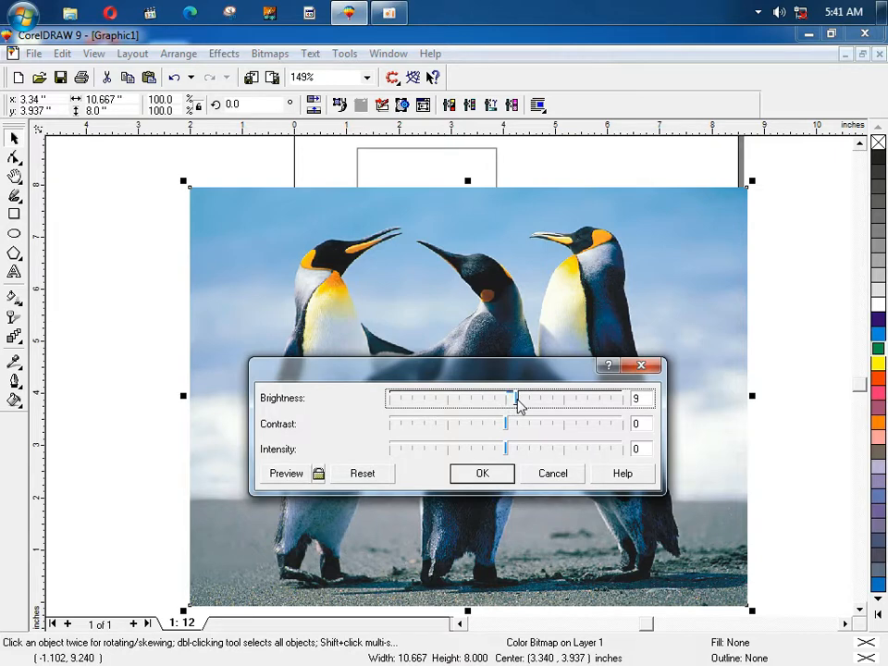
click(296, 474)
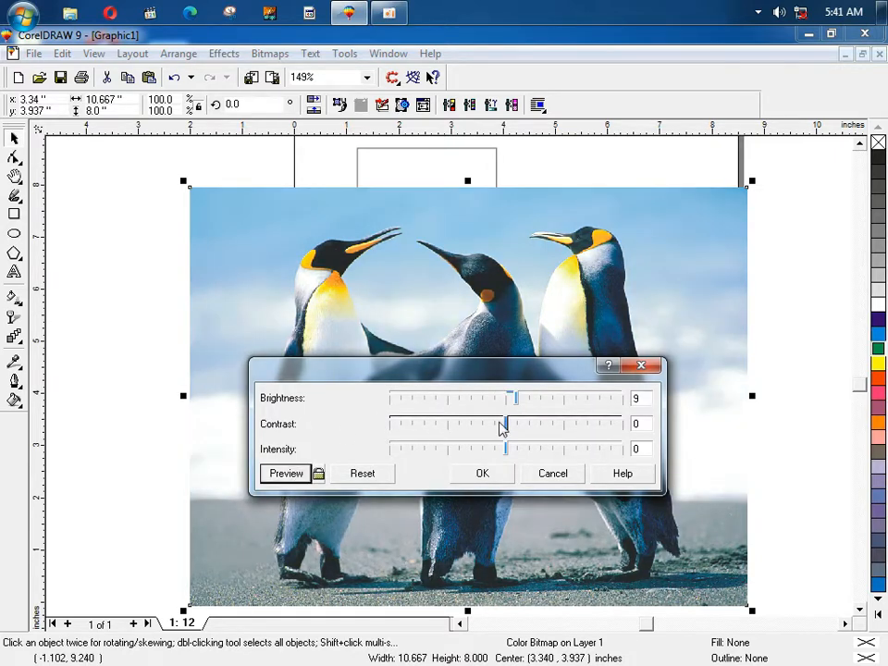
drag(507, 426, 465, 423)
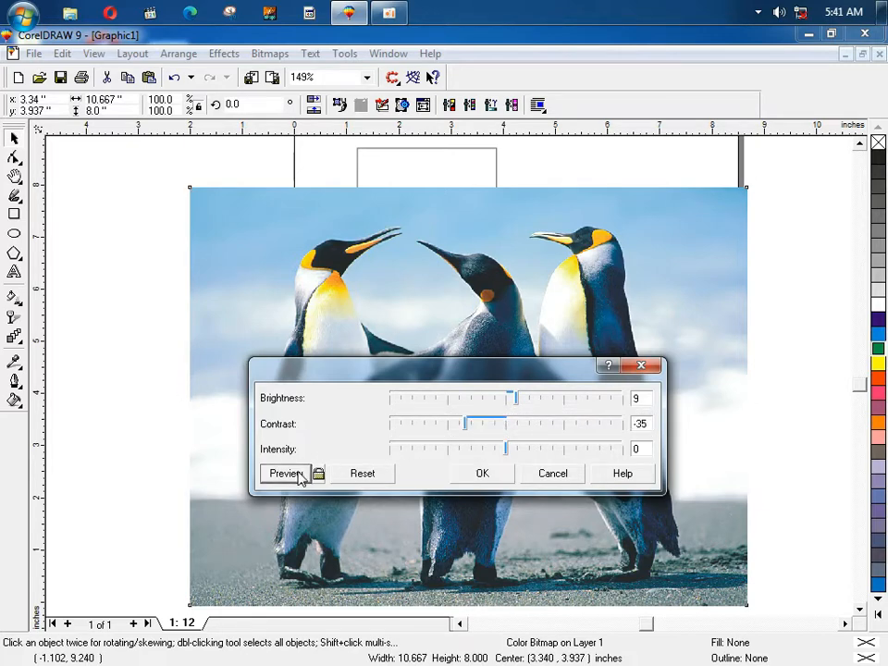
click(297, 474)
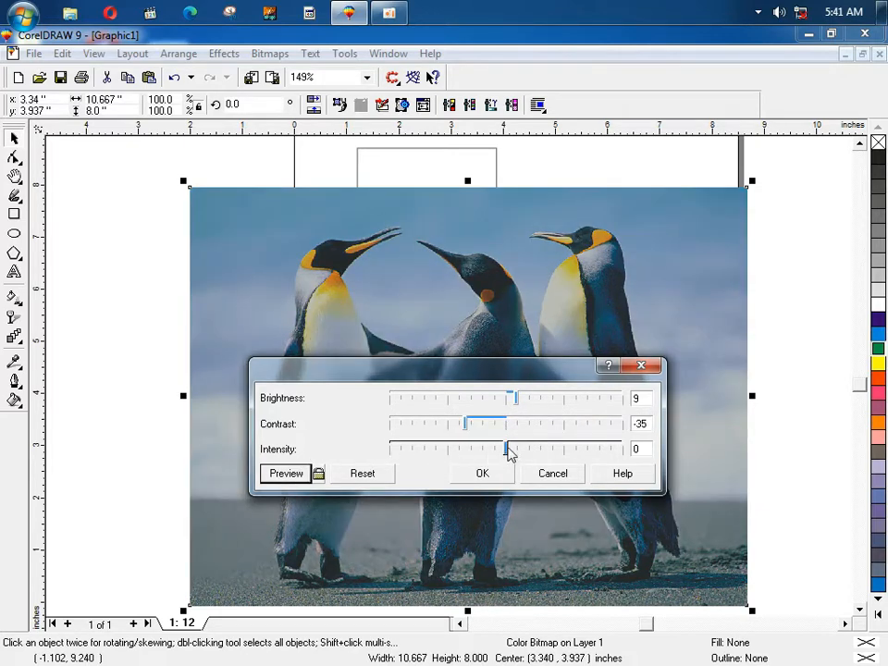
drag(508, 450, 536, 450)
click(301, 475)
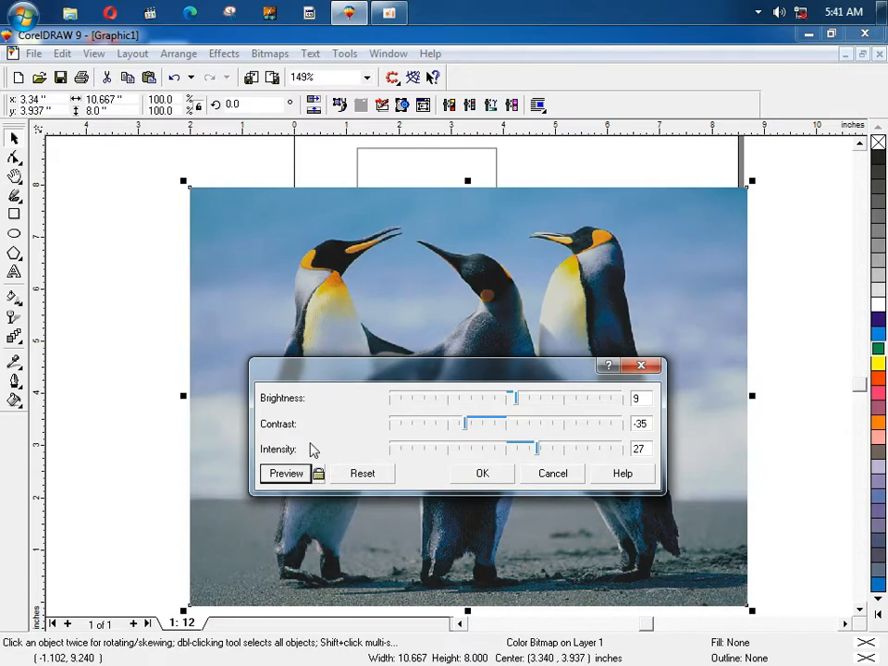
click(557, 476)
Step: Preview Level Equalization with output minimum 23, cancel it, and reopen Effects > Color Adjustment
click(226, 54)
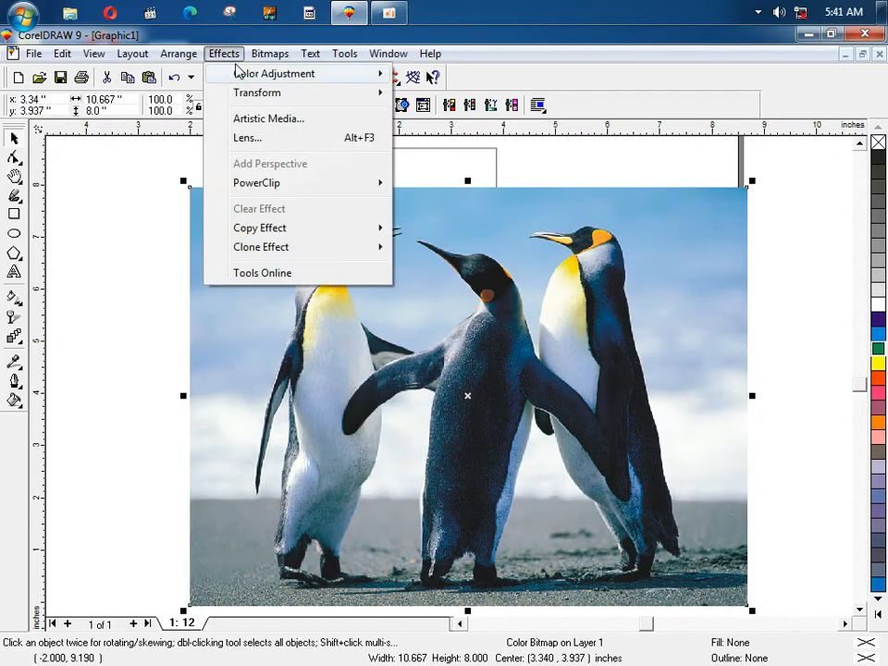
mouse_move(239, 72)
click(454, 73)
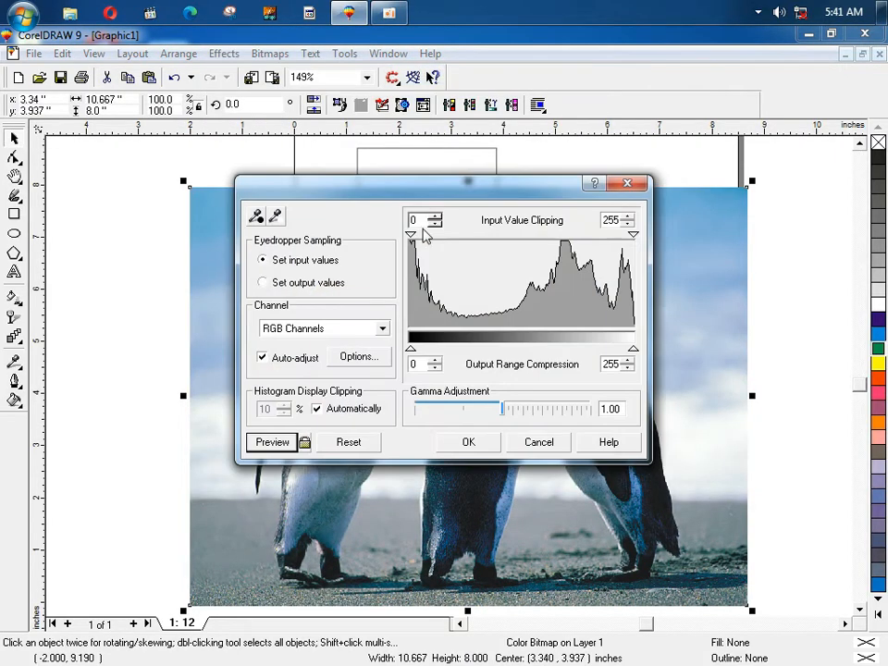
drag(428, 186, 392, 321)
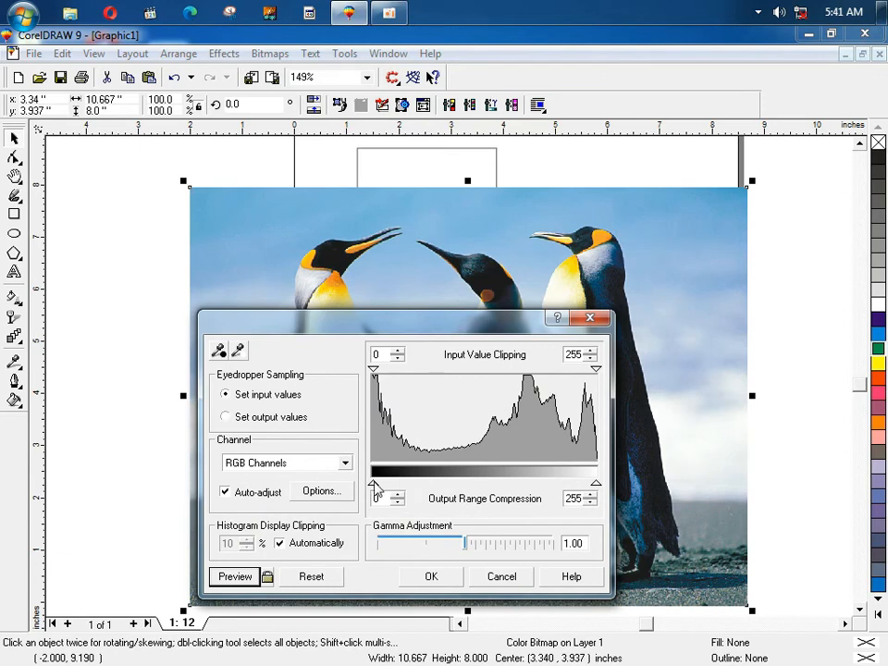
drag(375, 488, 393, 488)
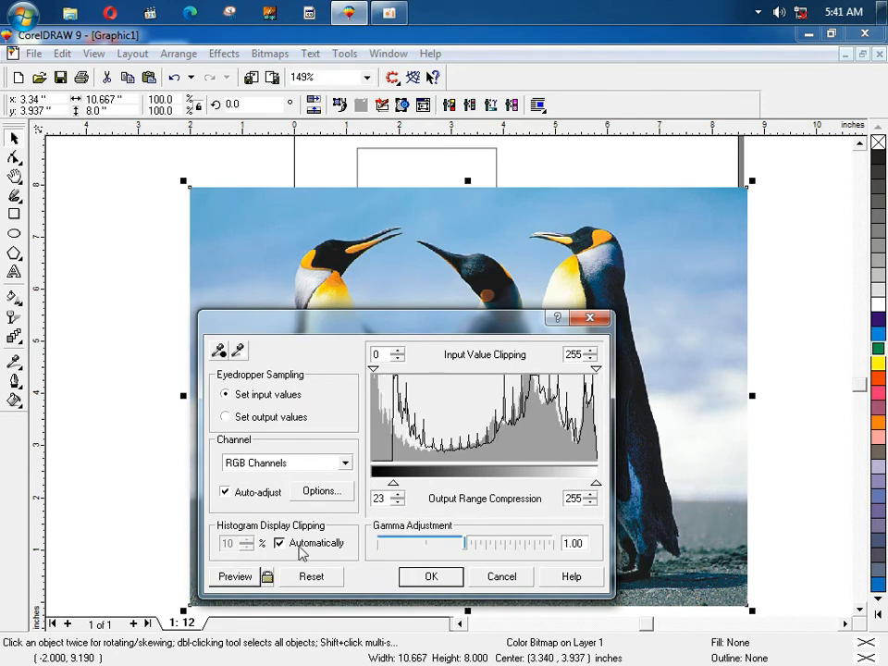
click(236, 578)
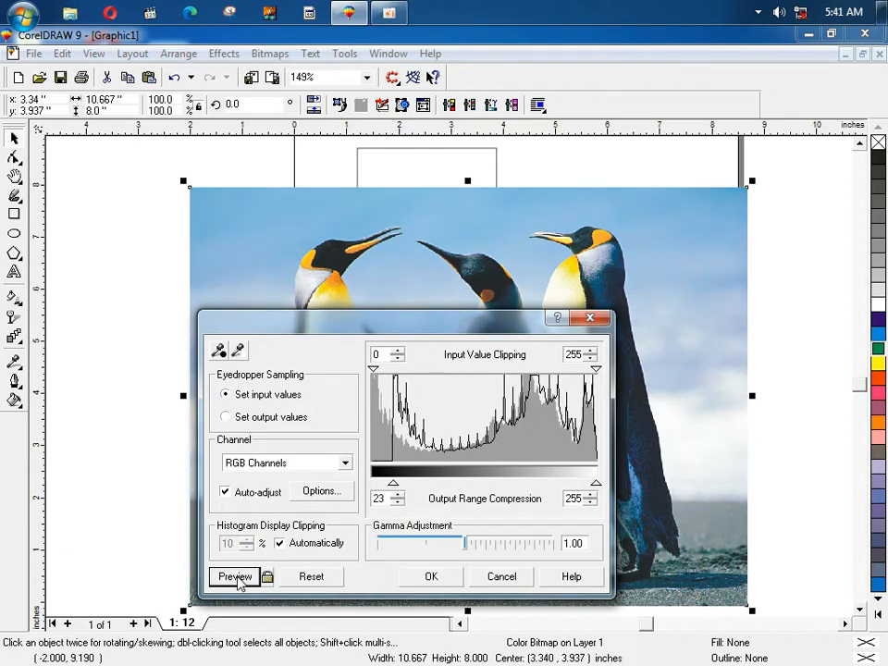
click(501, 577)
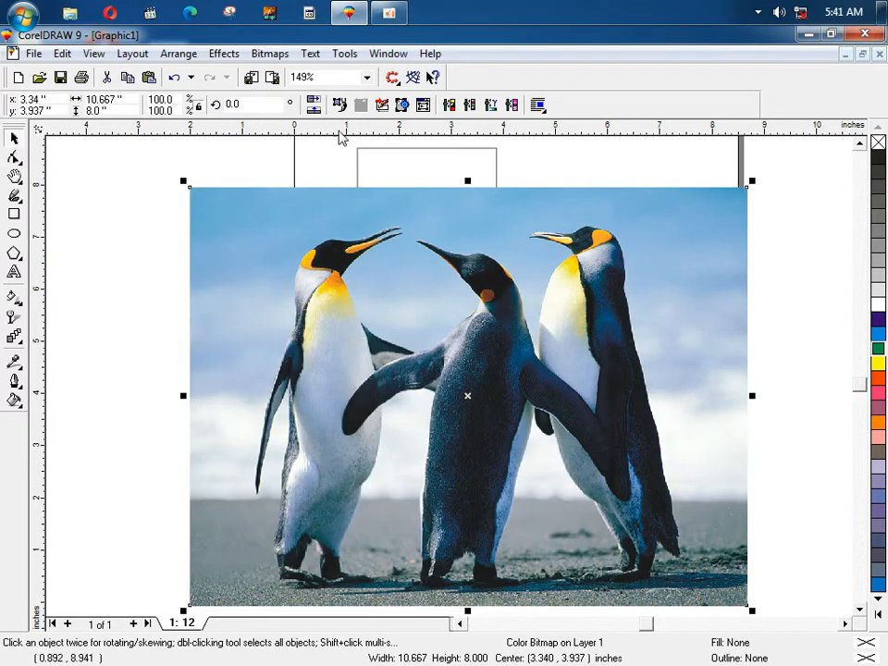
click(226, 55)
mouse_move(277, 74)
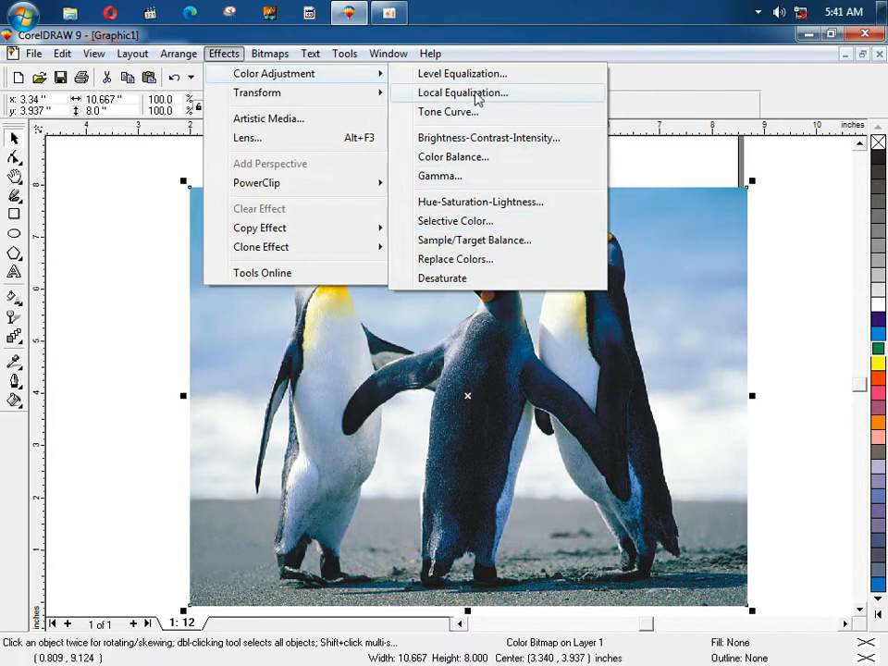
Step: Open Effects > Transform > Deinterlace and preview Even Lines with Duplication
mouse_move(313, 91)
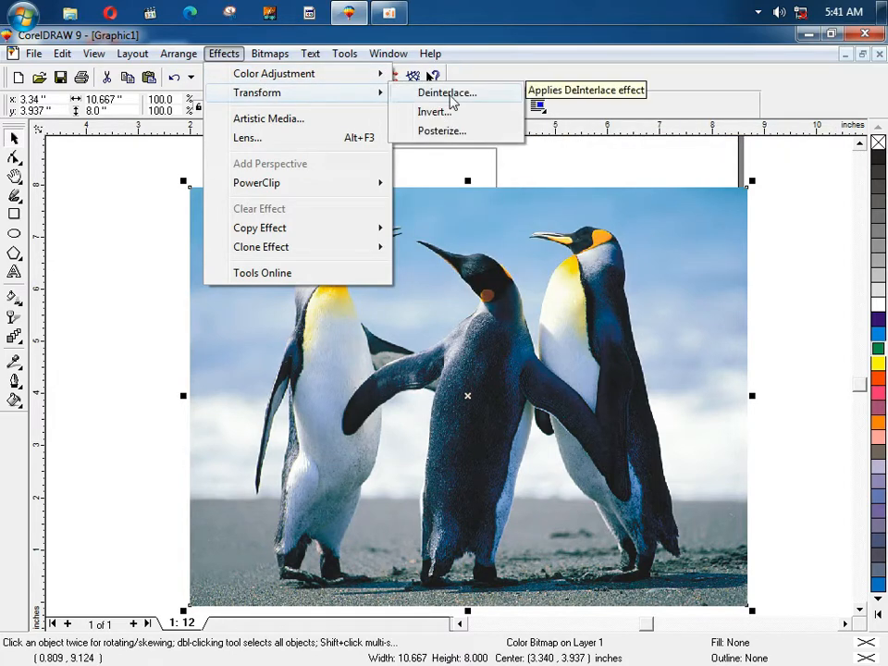
click(453, 94)
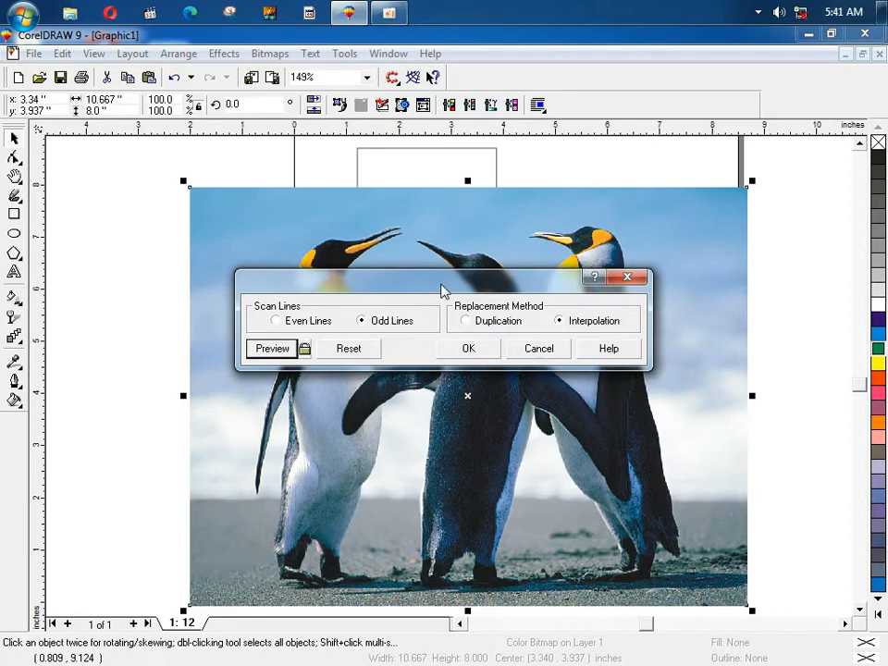
drag(442, 287, 455, 468)
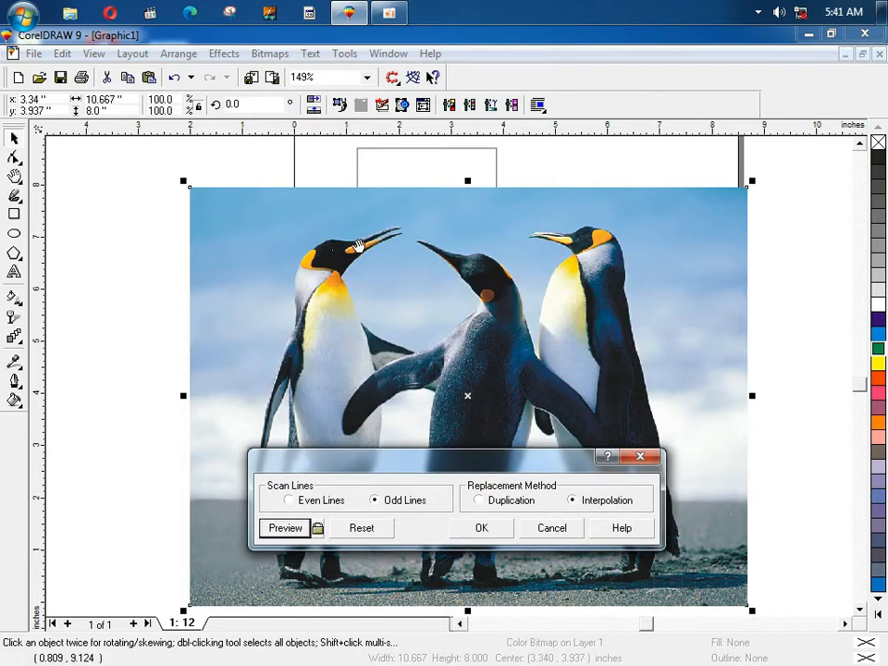
click(318, 501)
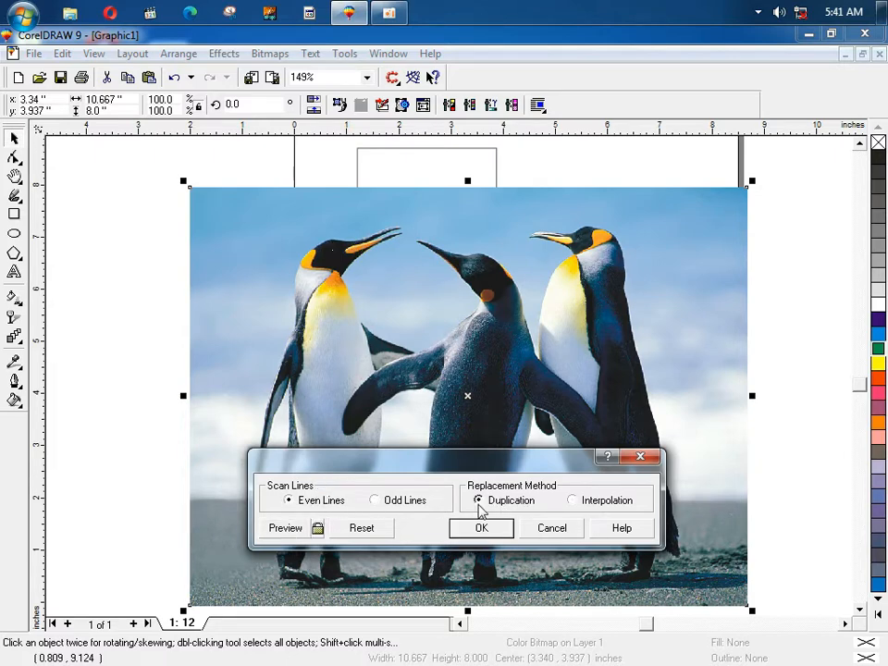
click(285, 528)
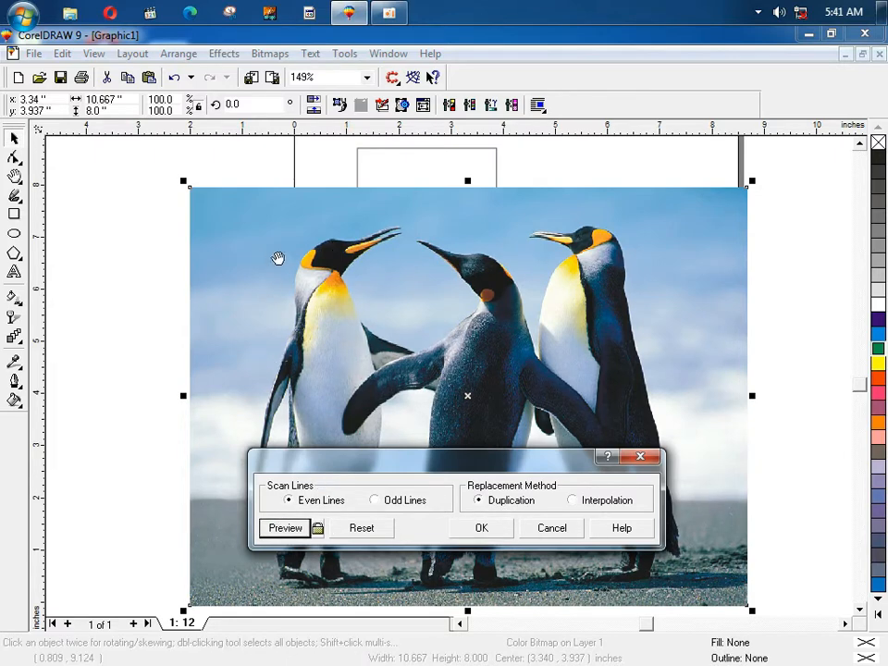
Step: Preview Odd Lines with Interpolation, cancel Deinterlace, and reopen the Effects menu
click(373, 500)
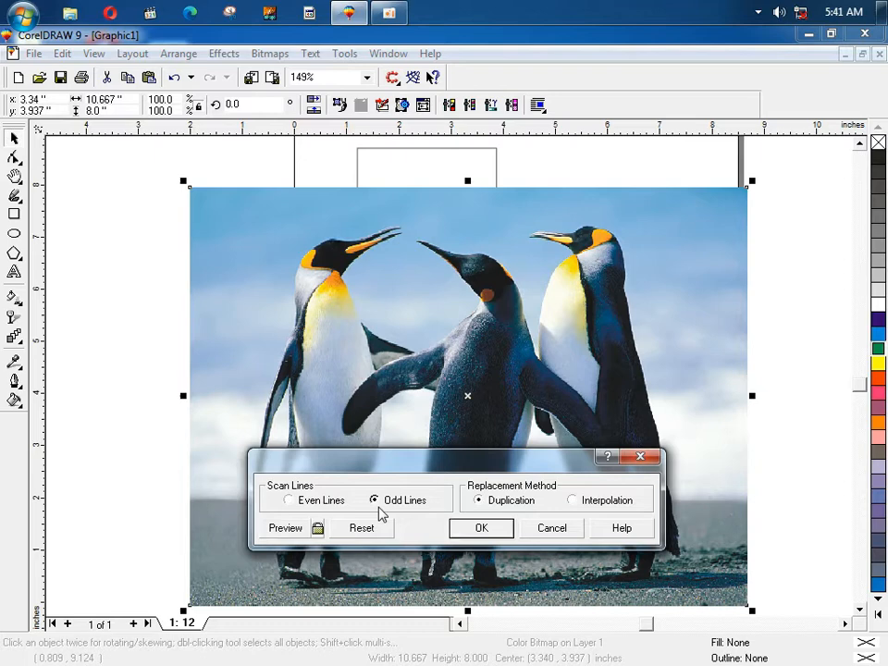
click(581, 503)
click(280, 529)
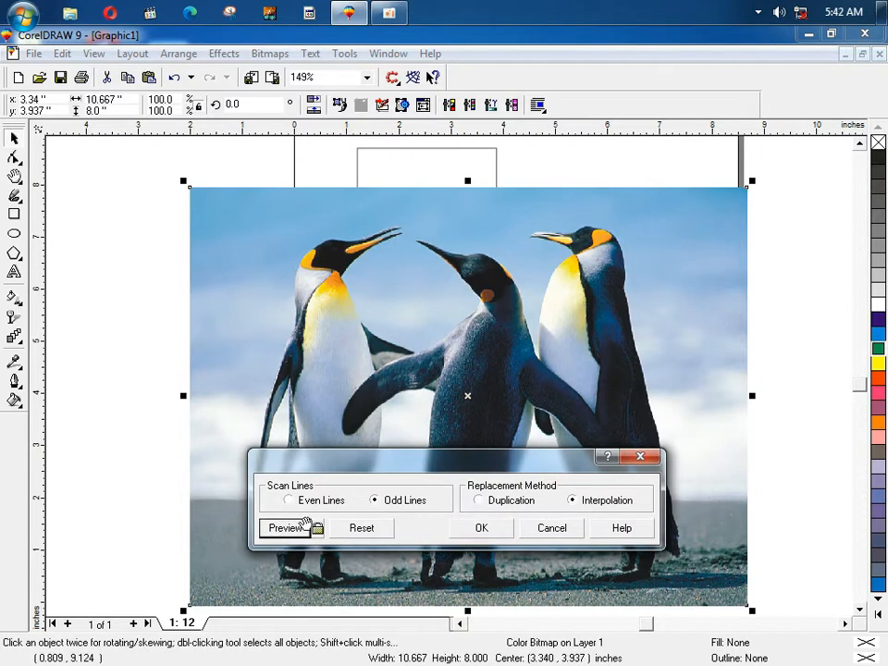
click(552, 529)
click(225, 54)
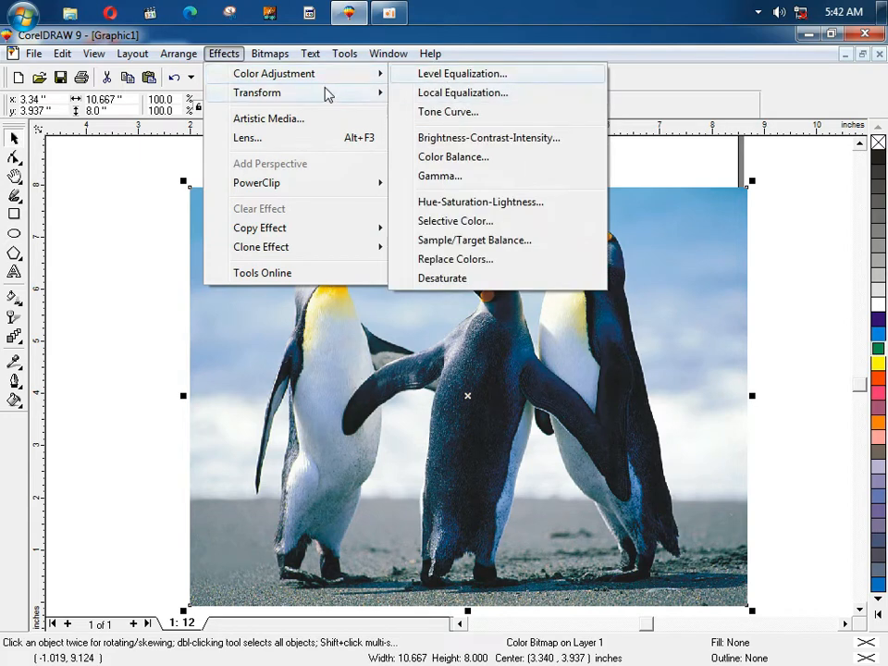
mouse_move(371, 94)
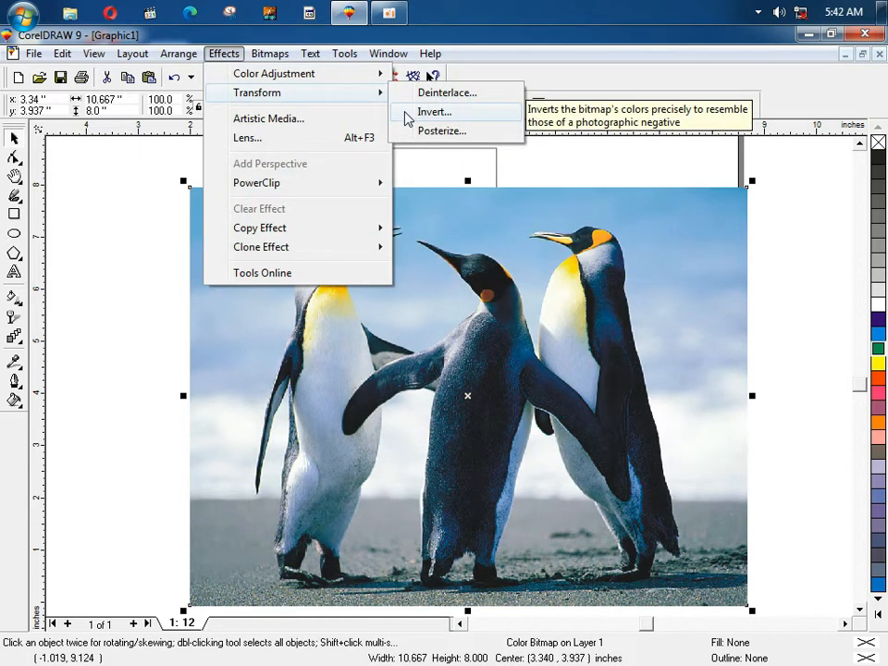
click(552, 158)
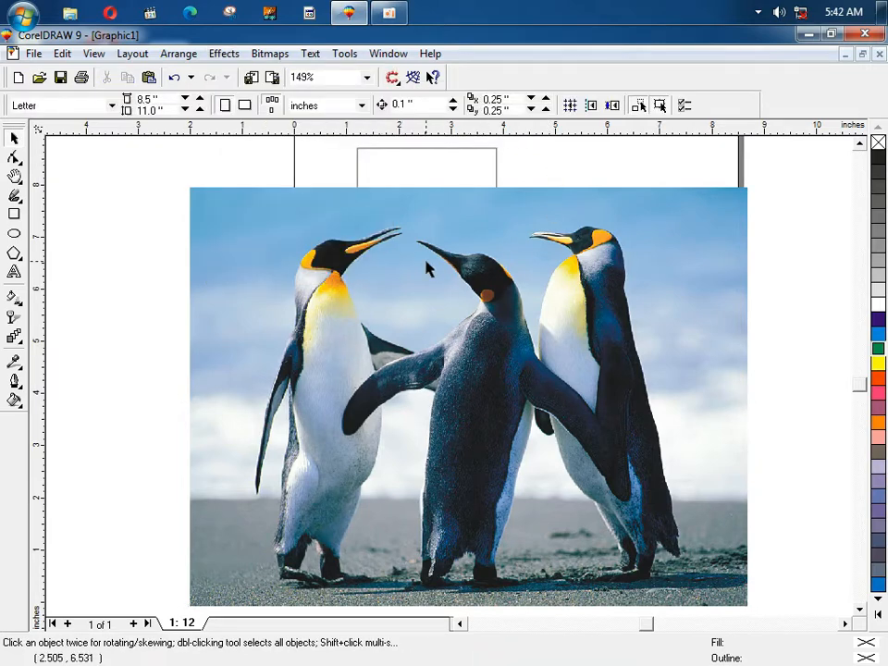
click(225, 54)
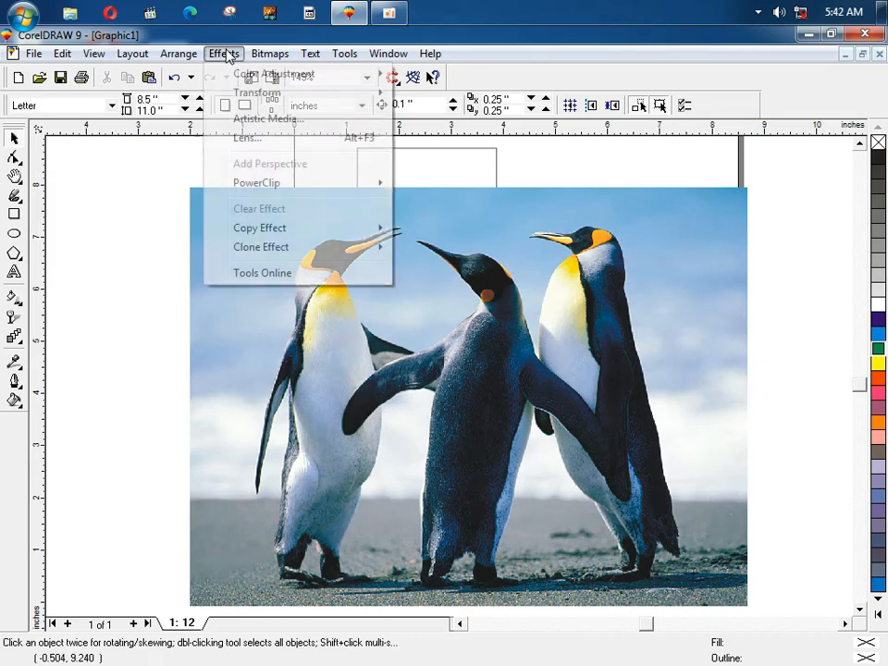
mouse_move(302, 97)
double_click(431, 264)
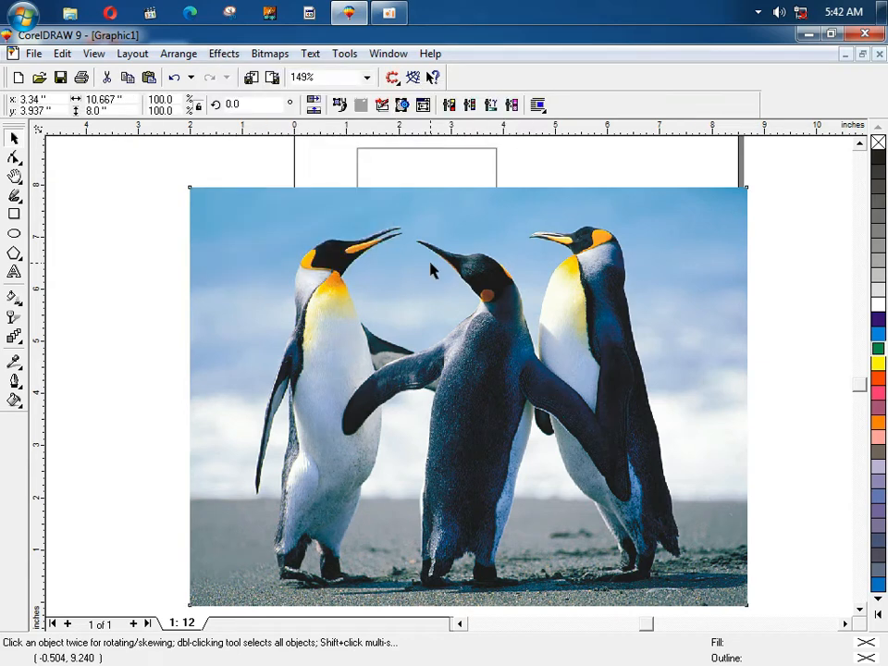
key(space)
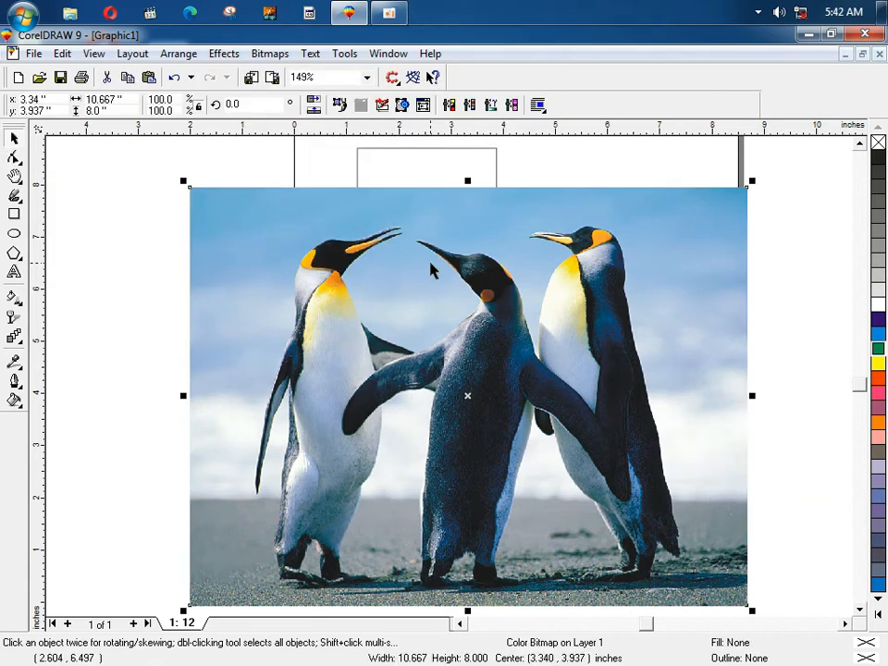
click(218, 55)
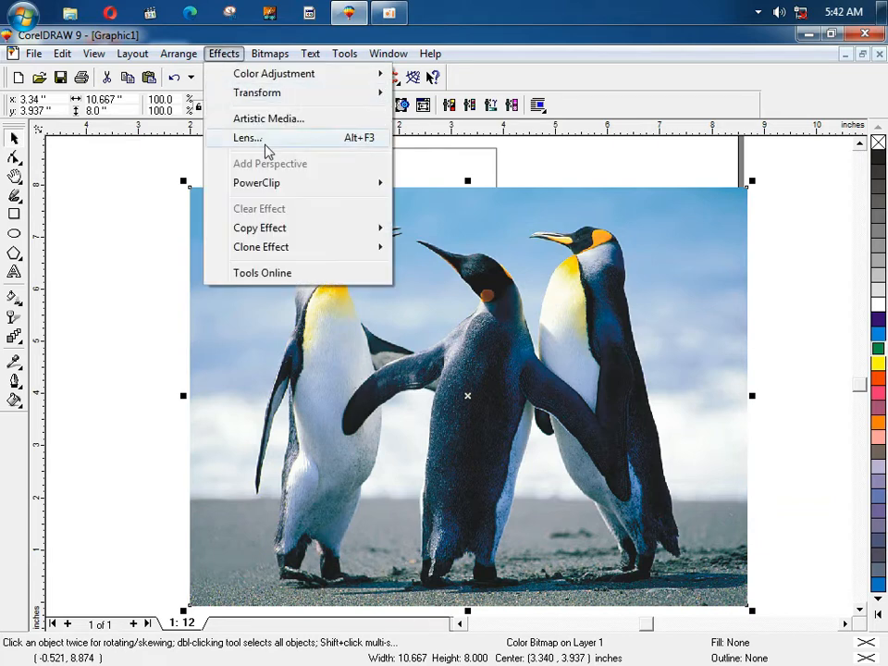
mouse_move(301, 96)
click(424, 111)
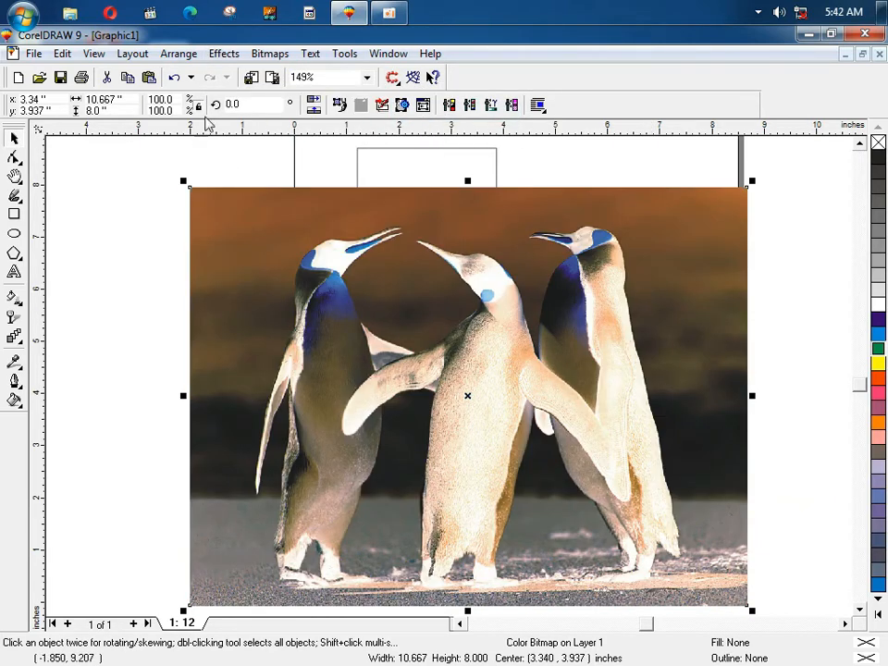
click(207, 56)
mouse_move(241, 102)
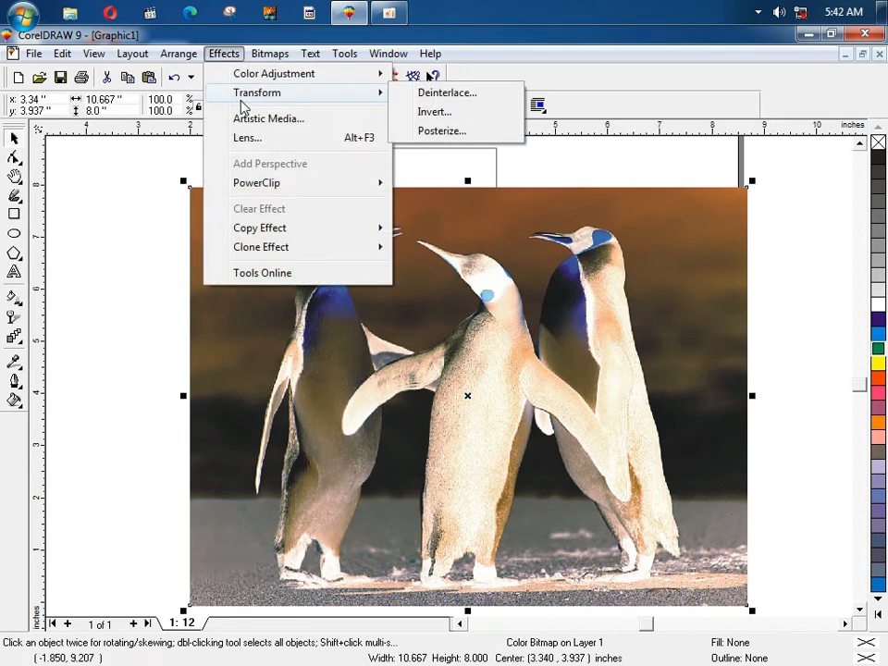
click(423, 130)
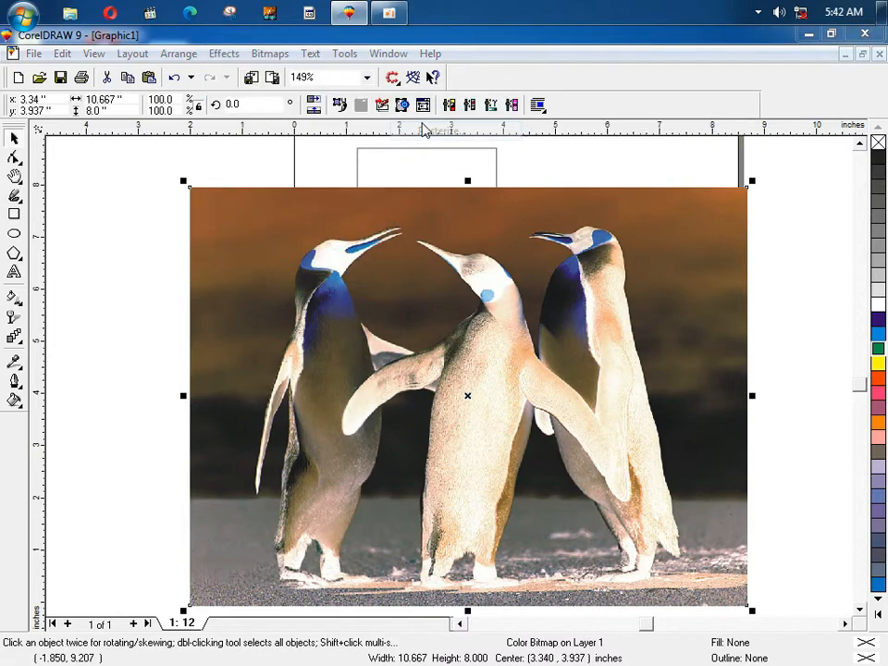
click(288, 342)
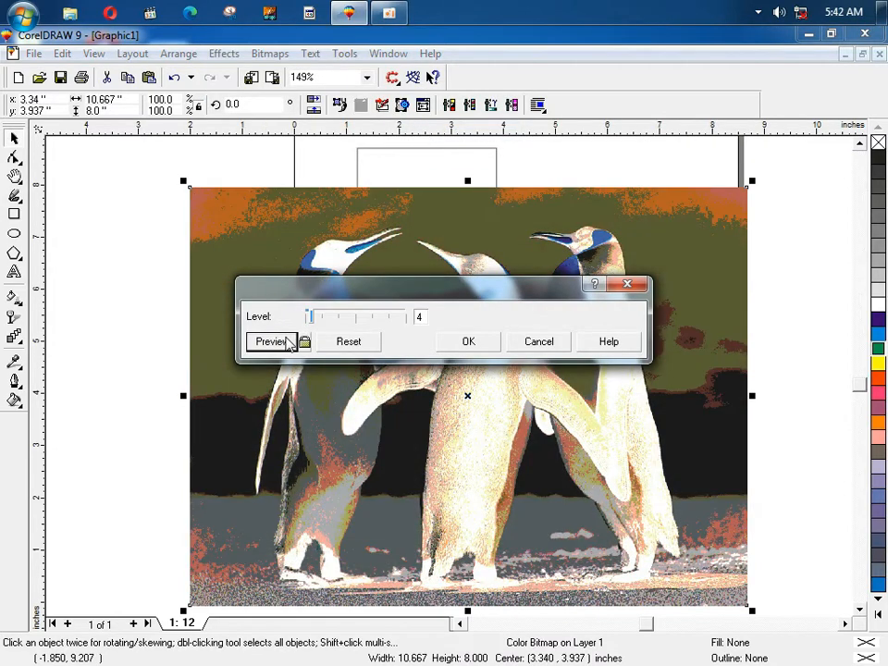
click(537, 341)
click(269, 54)
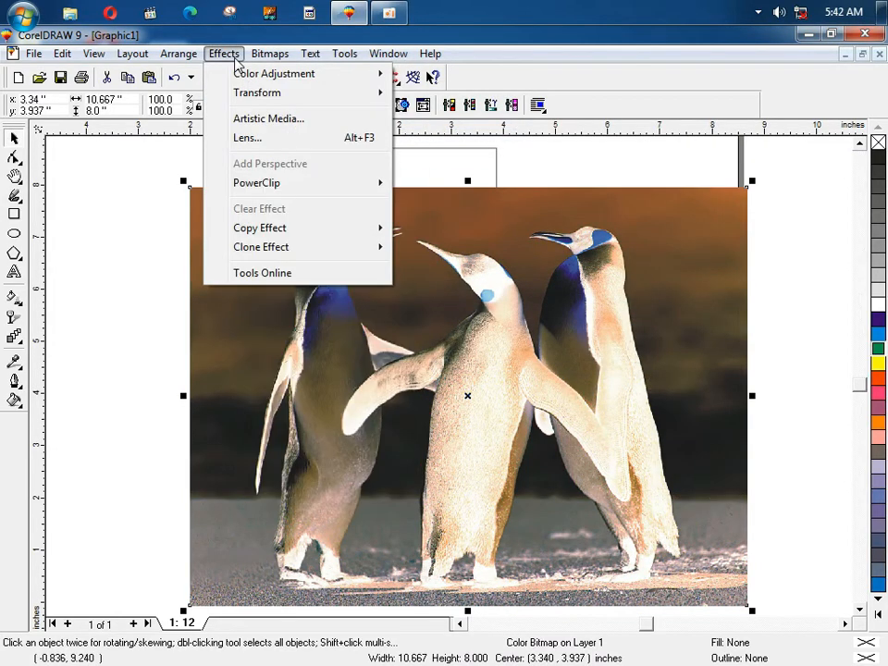
mouse_move(246, 91)
click(409, 112)
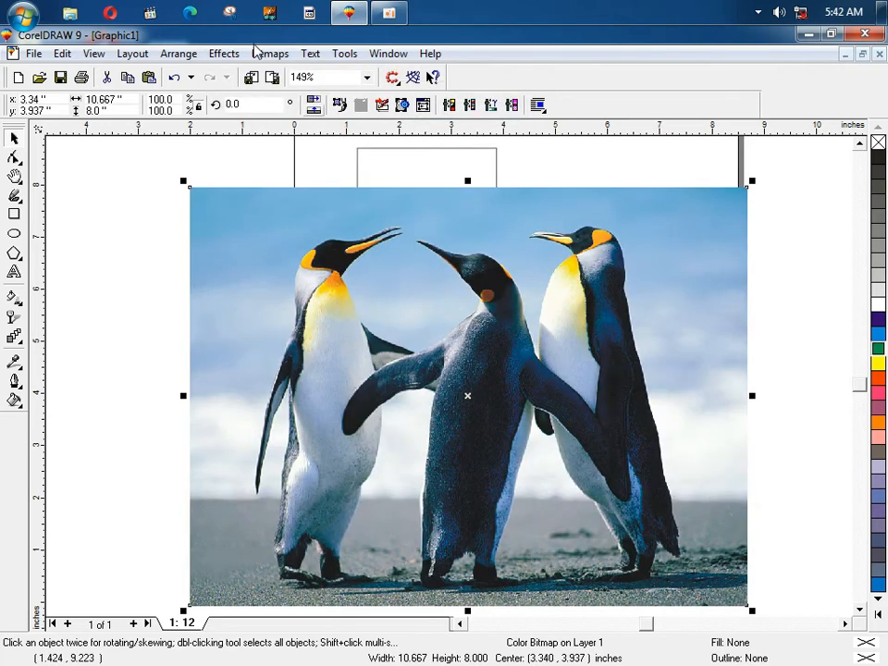
click(224, 53)
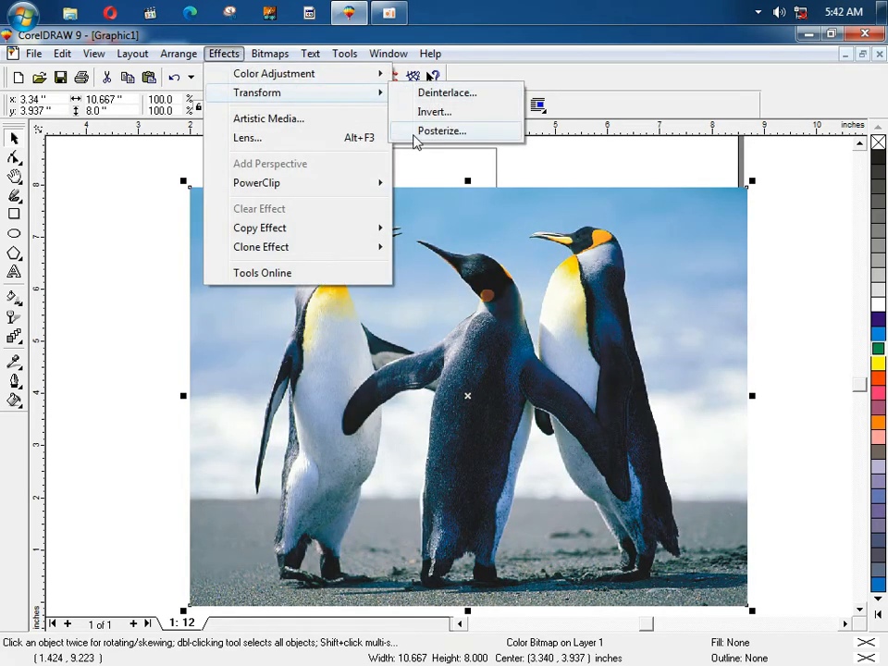
click(412, 129)
click(271, 341)
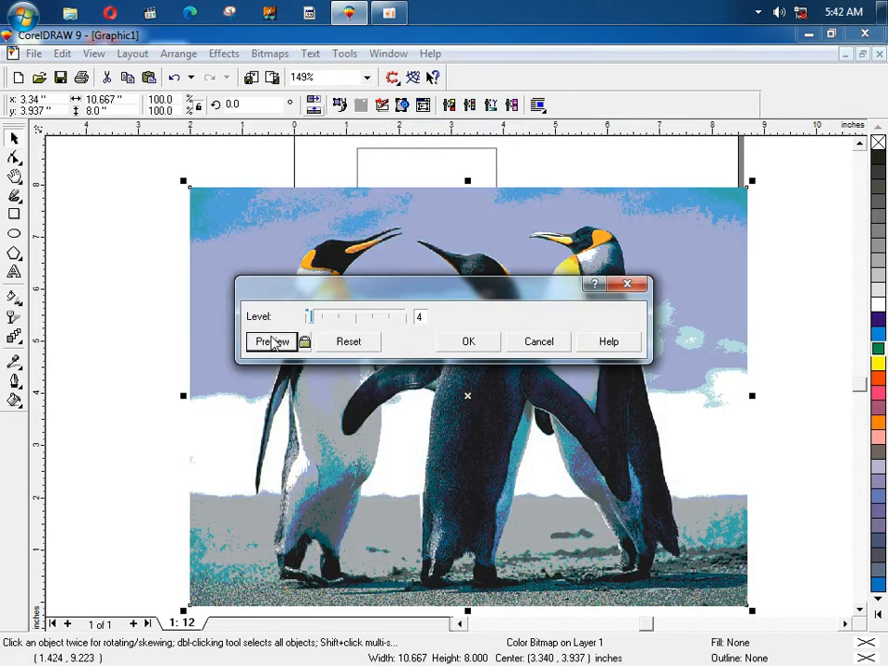
drag(412, 299, 411, 425)
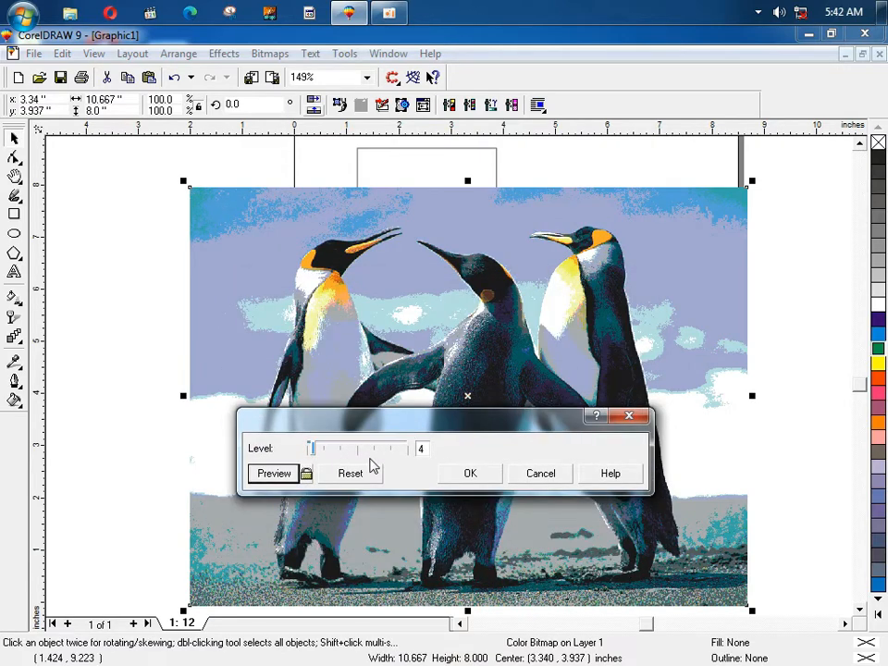
click(514, 475)
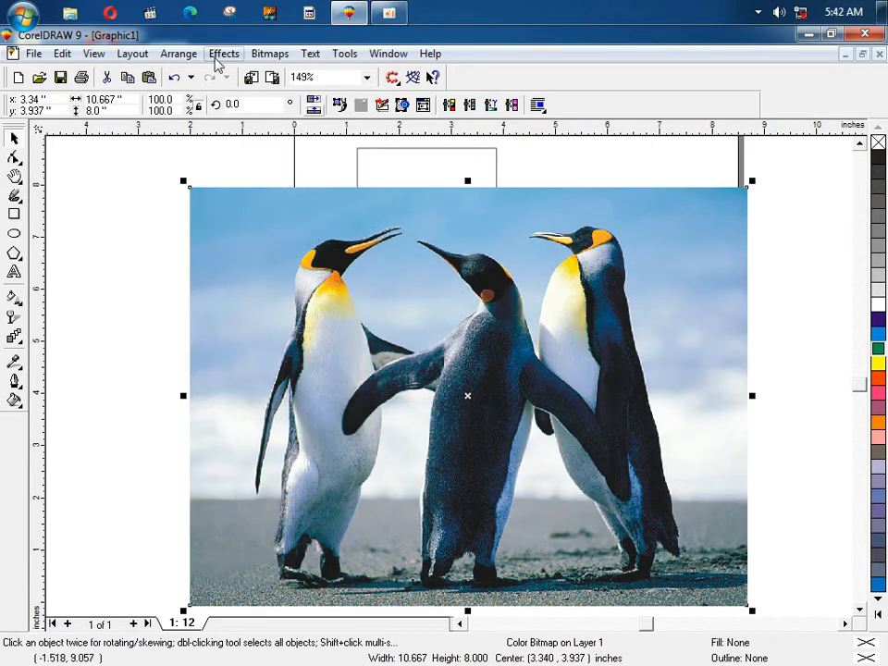
click(222, 54)
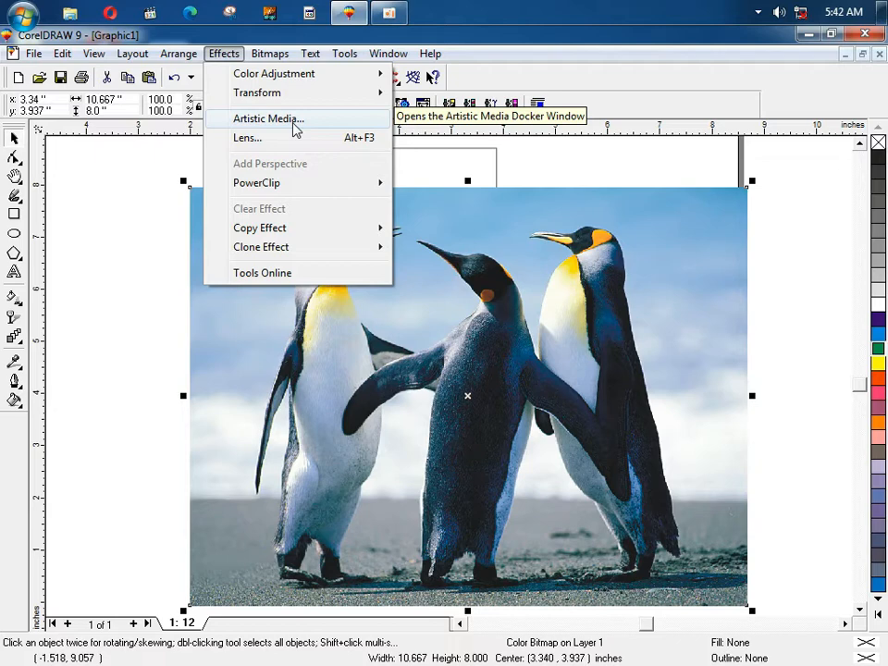
Step: Open the Artistic Media docker and pick the floral spray stroke from its list
click(294, 128)
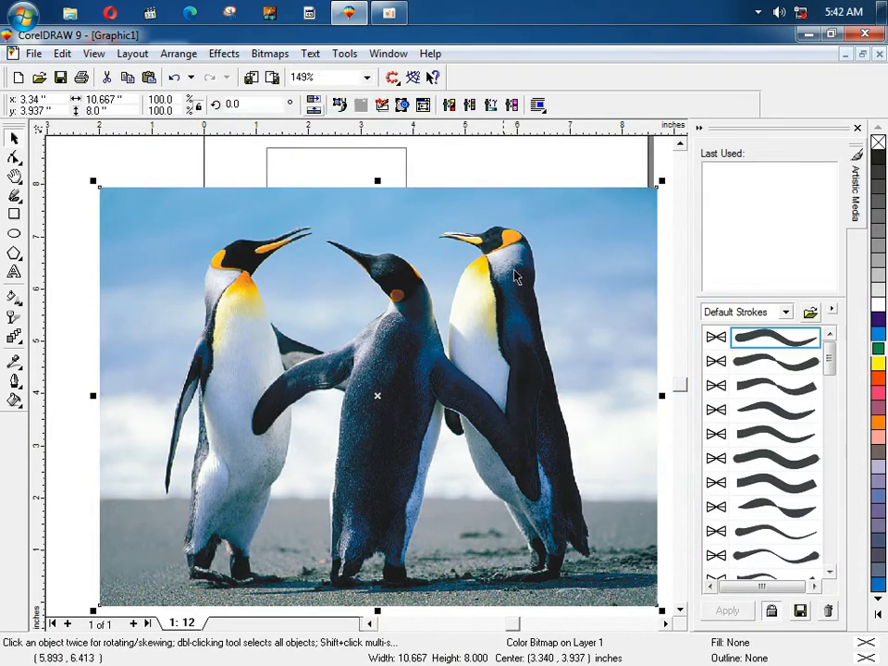
drag(832, 364, 831, 565)
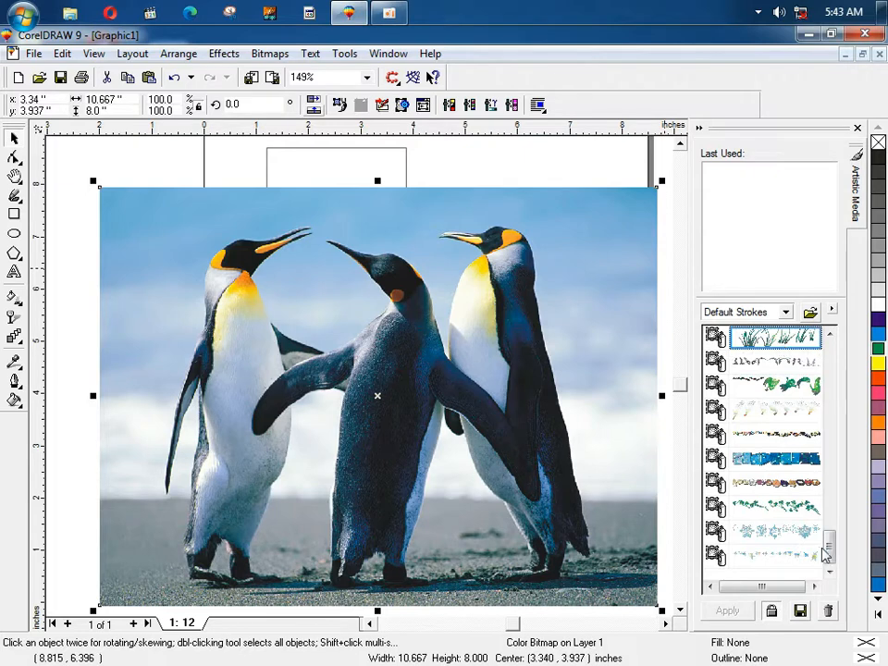
scroll(777, 398, up, 3)
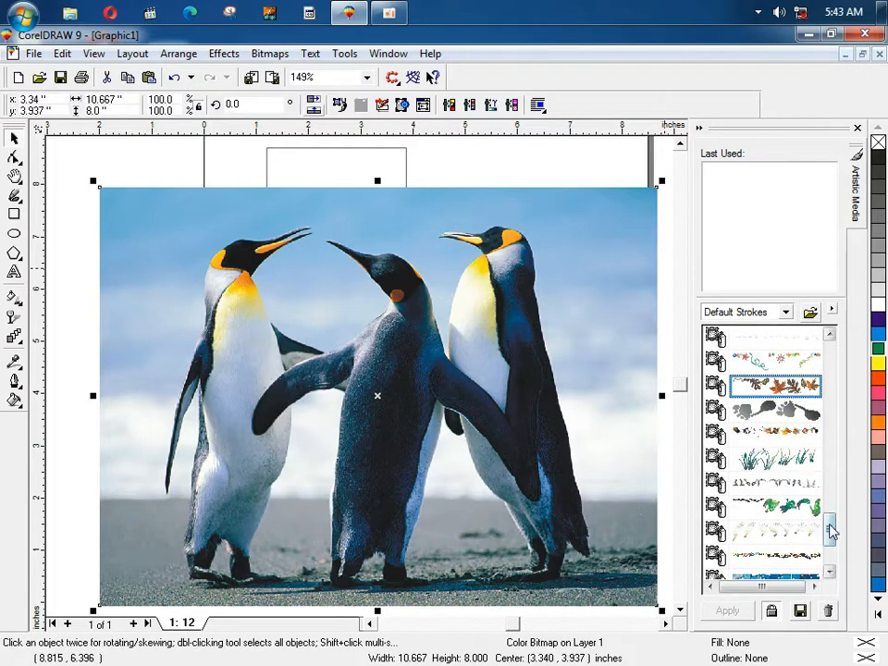
scroll(831, 523, up, 3)
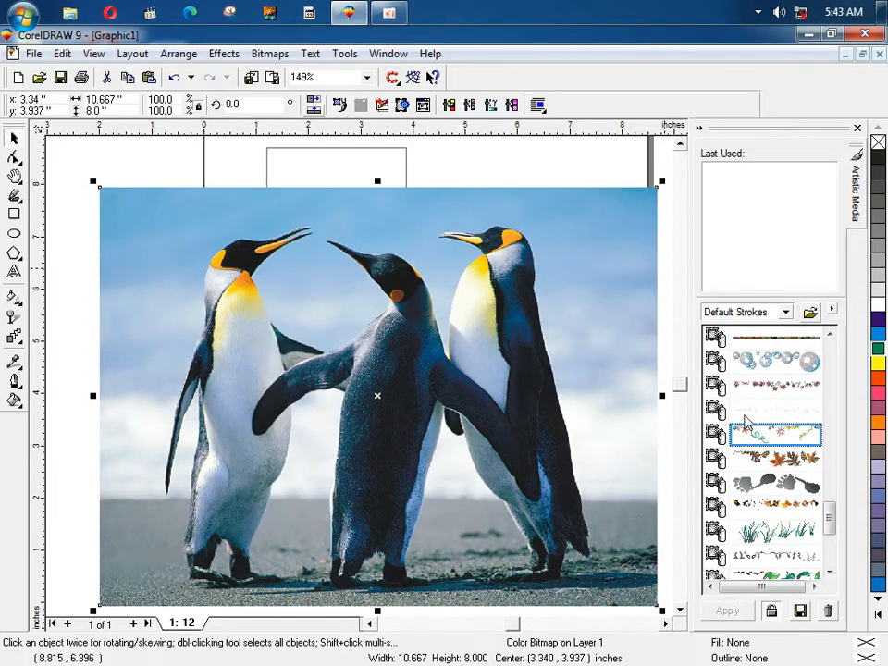
key(Escape)
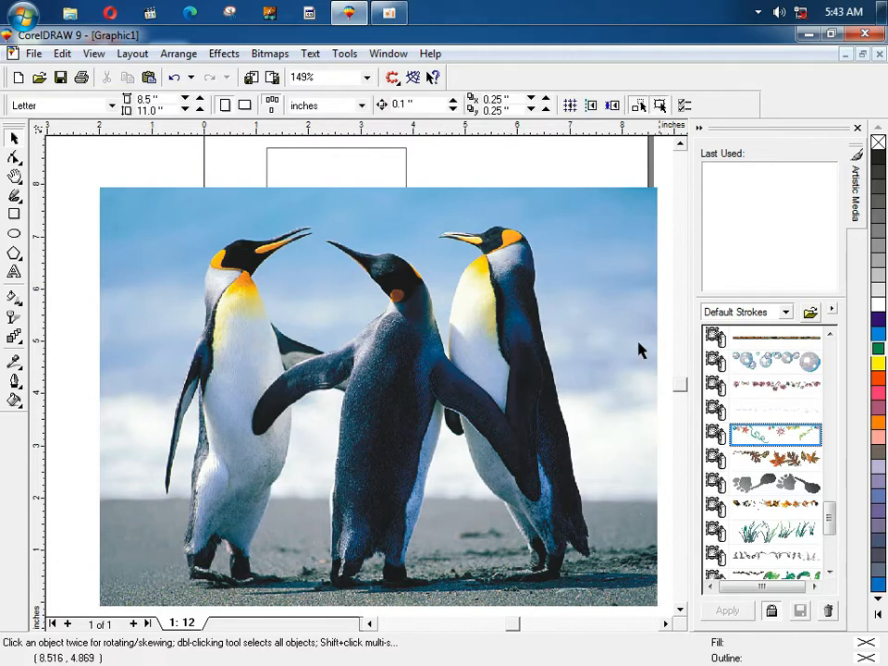
click(777, 394)
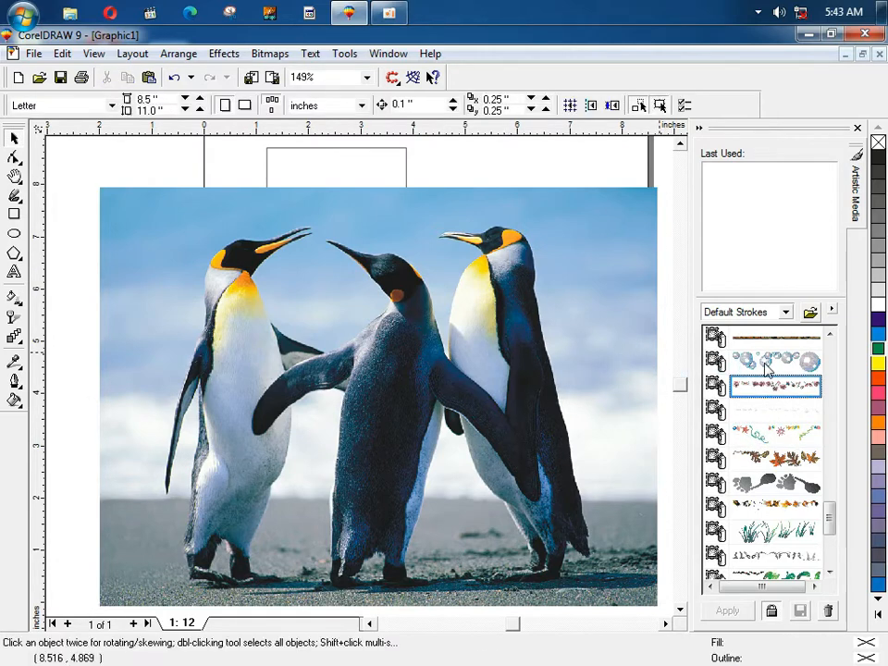
Step: Delete the penguin photo and the leftover small rectangle frame, leaving the page blank
click(589, 209)
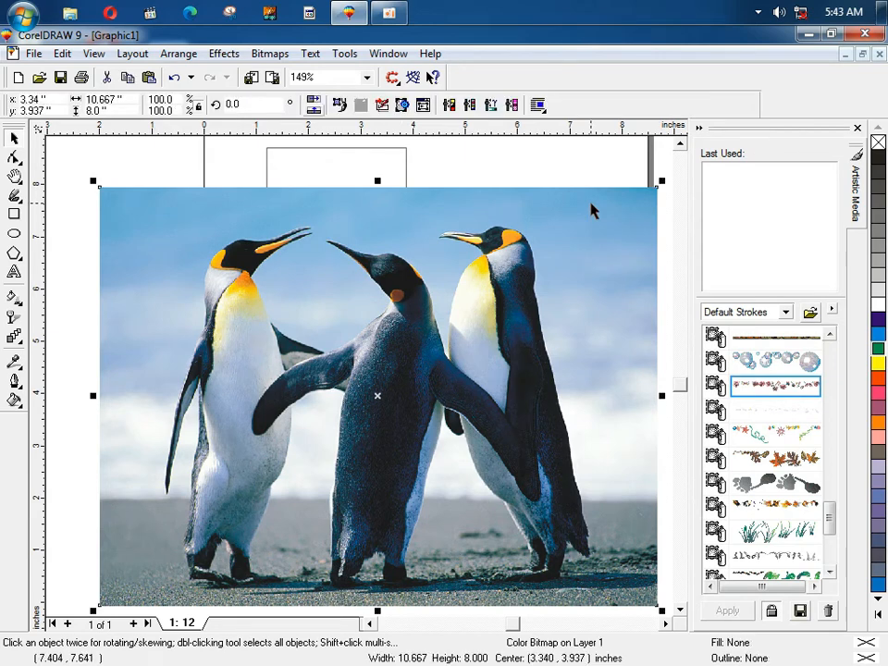
key(Delete)
key(F4)
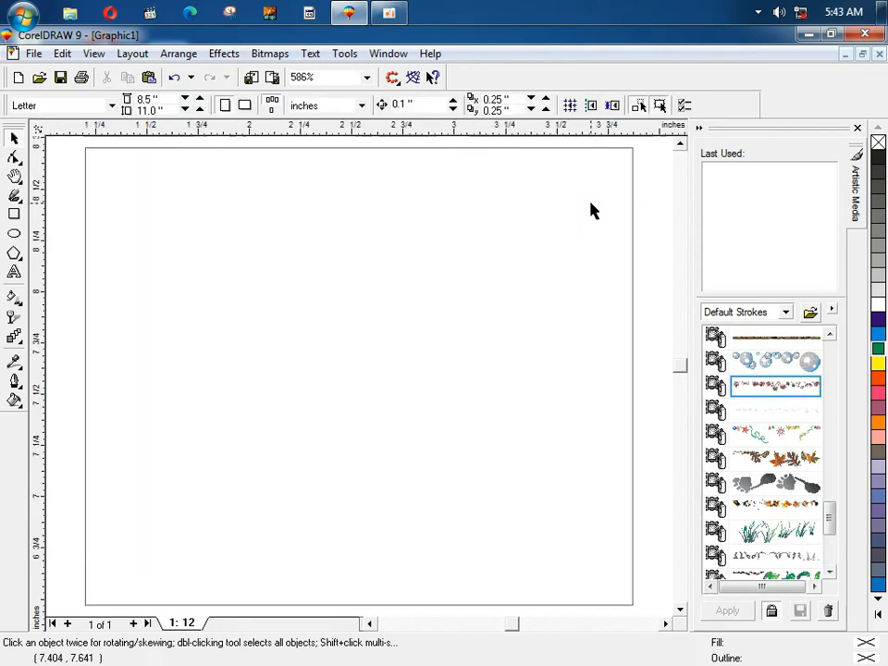
click(447, 238)
key(Delete)
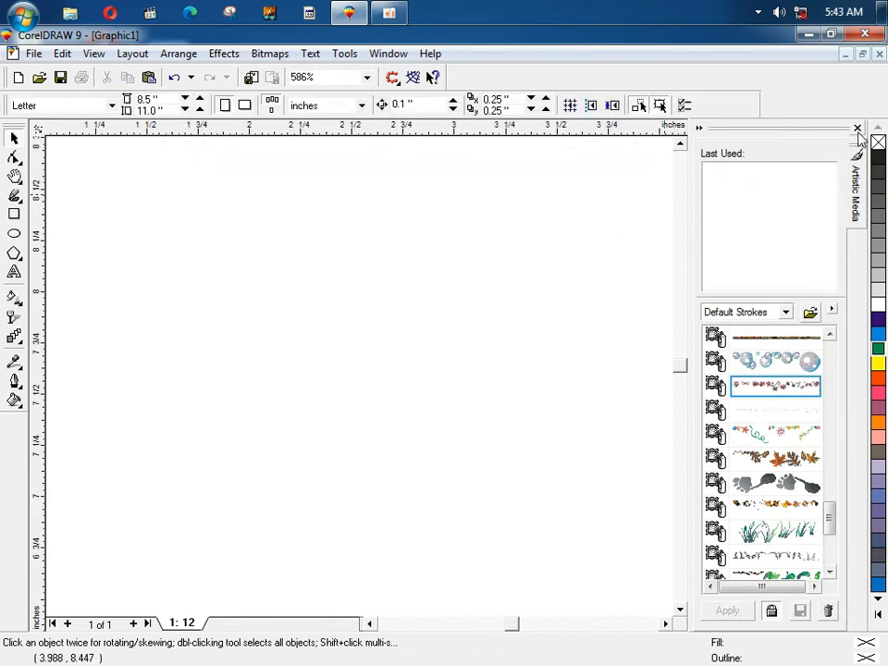
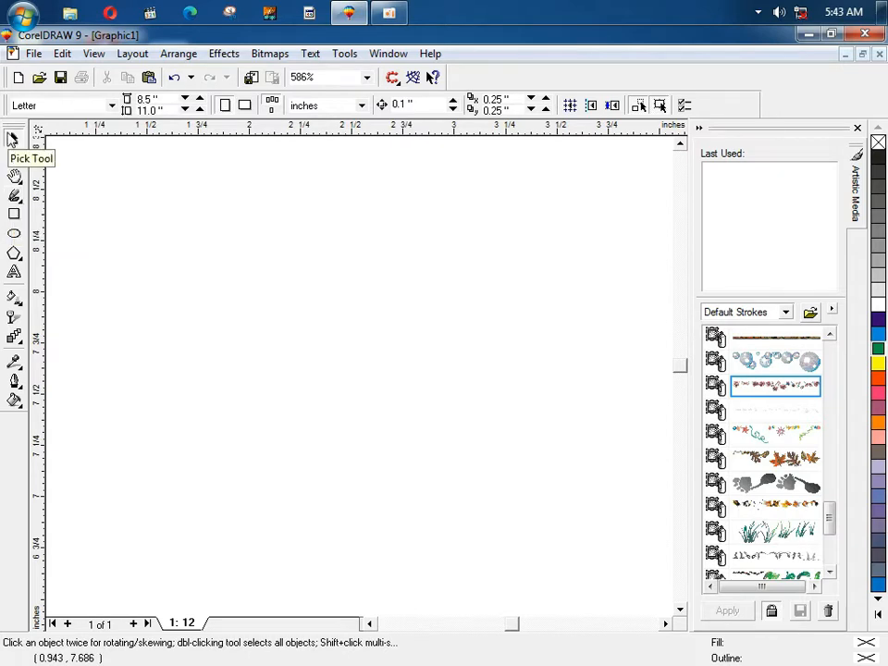
Step: Switch to the Artistic Media tool and close the Artistic Media docker
click(15, 197)
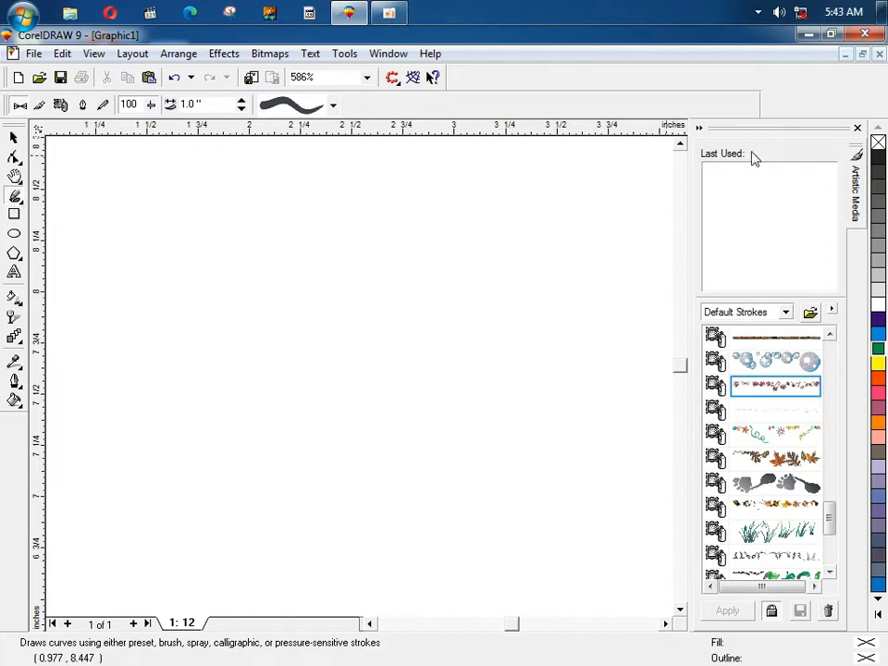
click(857, 130)
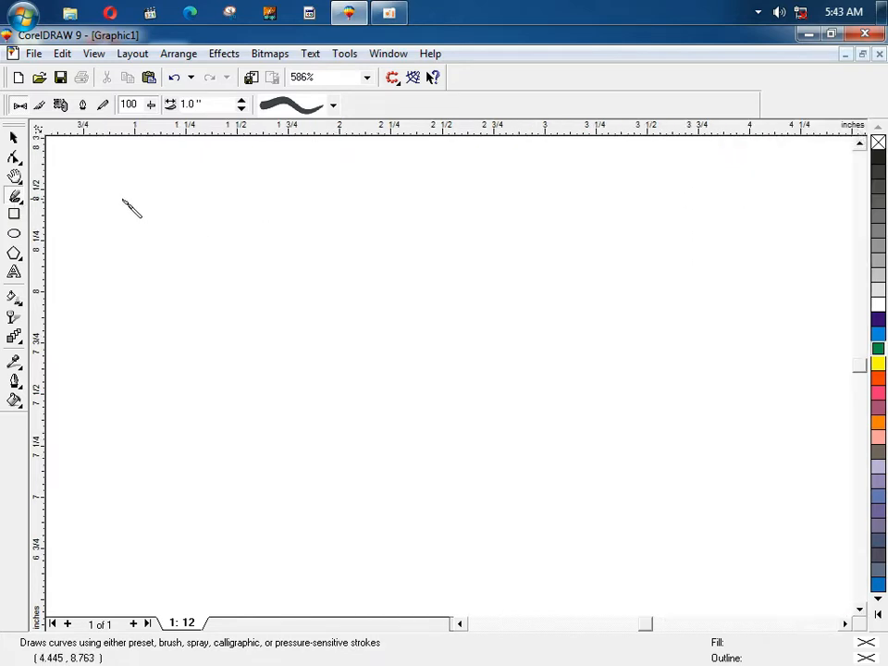
right_click(17, 201)
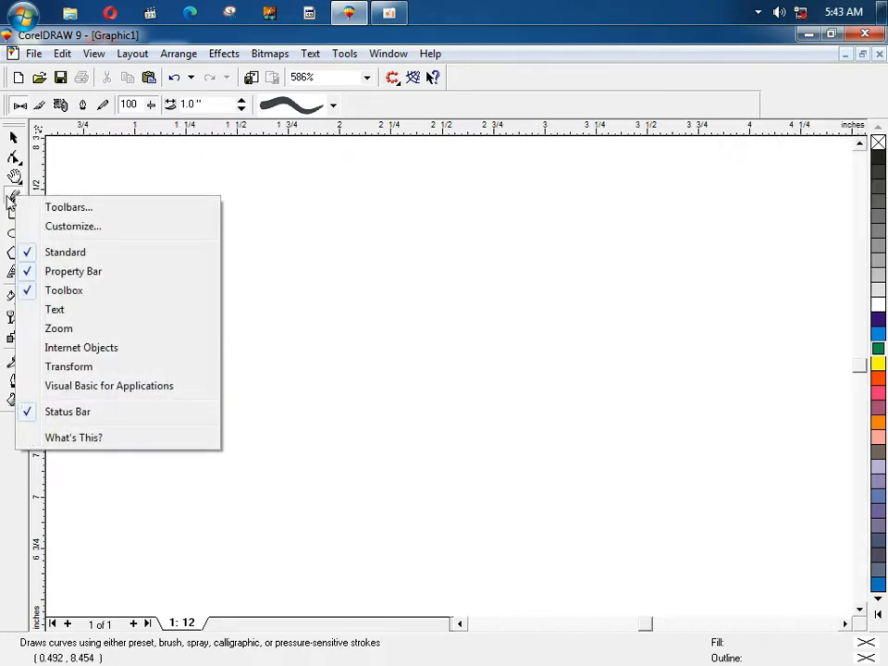
click(11, 202)
Step: Draw a thick black brush stroke across the canvas and give it a different stroke shape
mouse_move(75, 164)
mouse_down()
mouse_move(452, 392)
mouse_move(362, 430)
mouse_move(625, 319)
mouse_up()
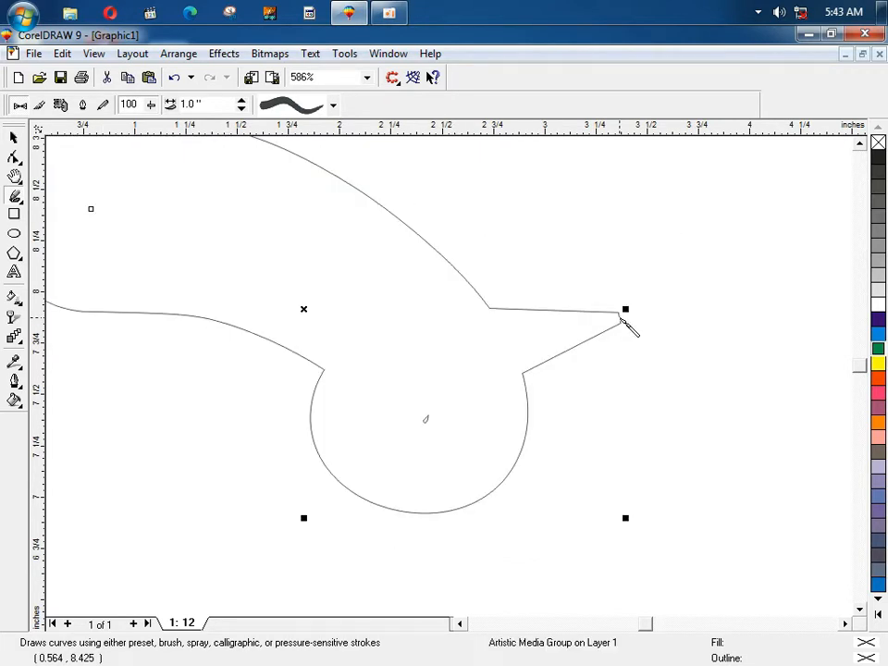
key(F4)
key(F3)
key(F3)
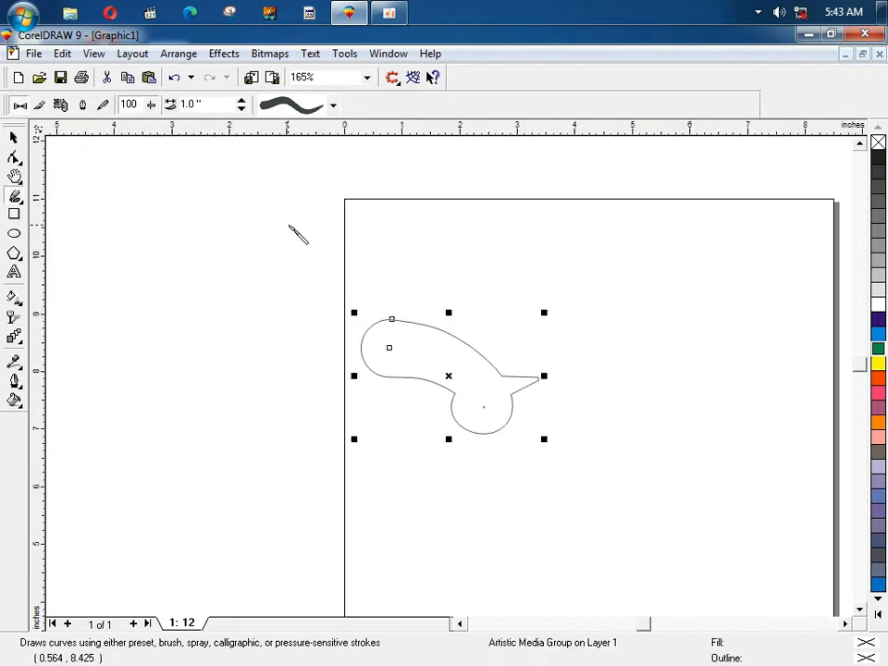
click(333, 104)
drag(336, 152, 337, 235)
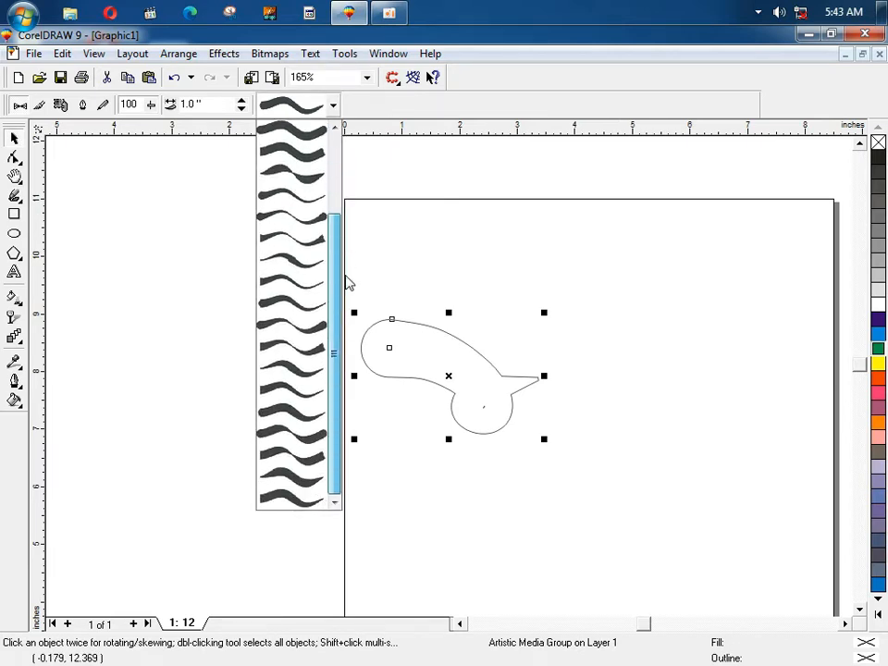
click(280, 160)
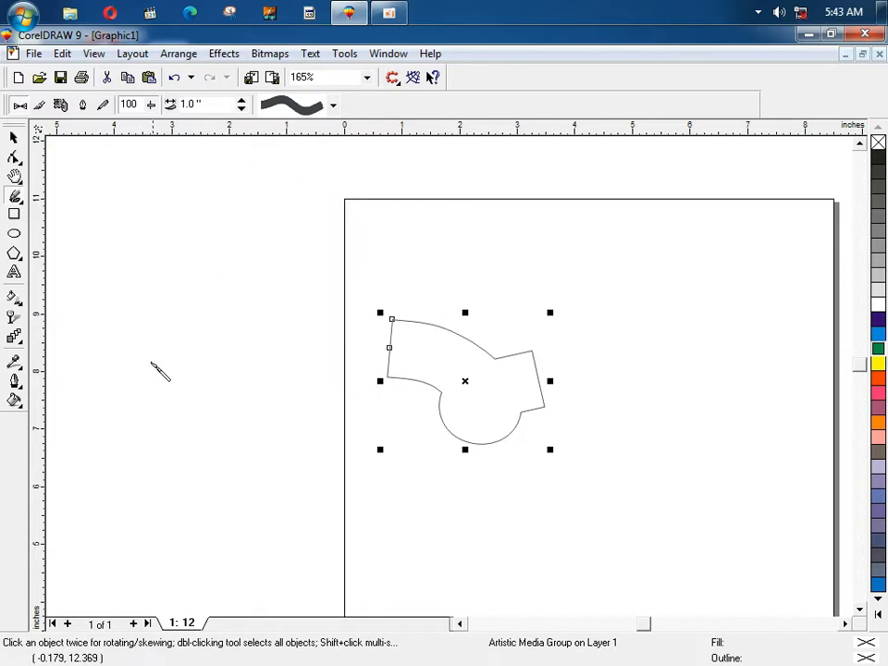
Step: Draw two more brush strokes across the page, applying a rounded stroke shape
mouse_move(160, 370)
mouse_down()
mouse_move(546, 306)
mouse_move(638, 231)
mouse_up()
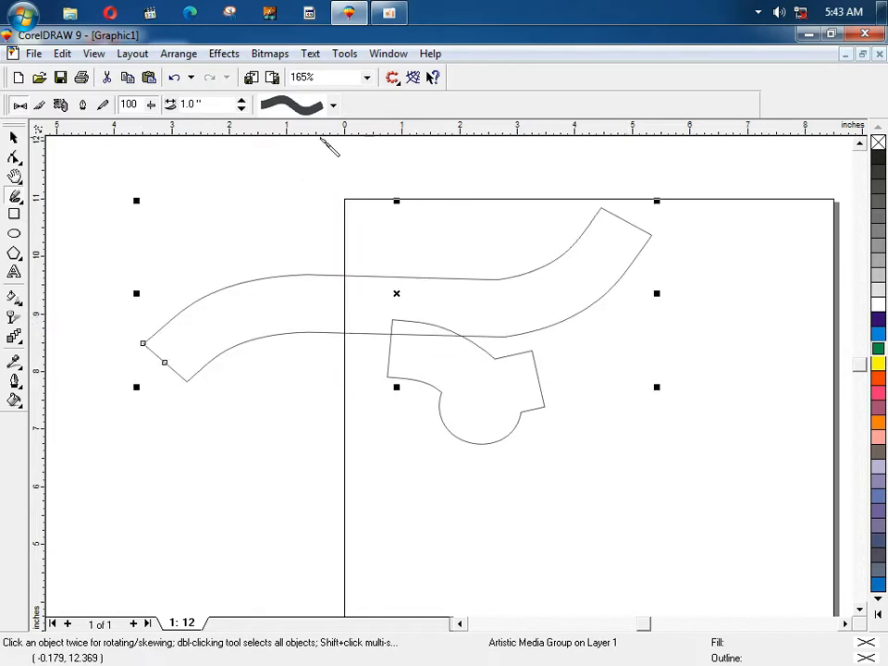
click(333, 107)
click(306, 133)
drag(142, 229, 469, 239)
click(333, 108)
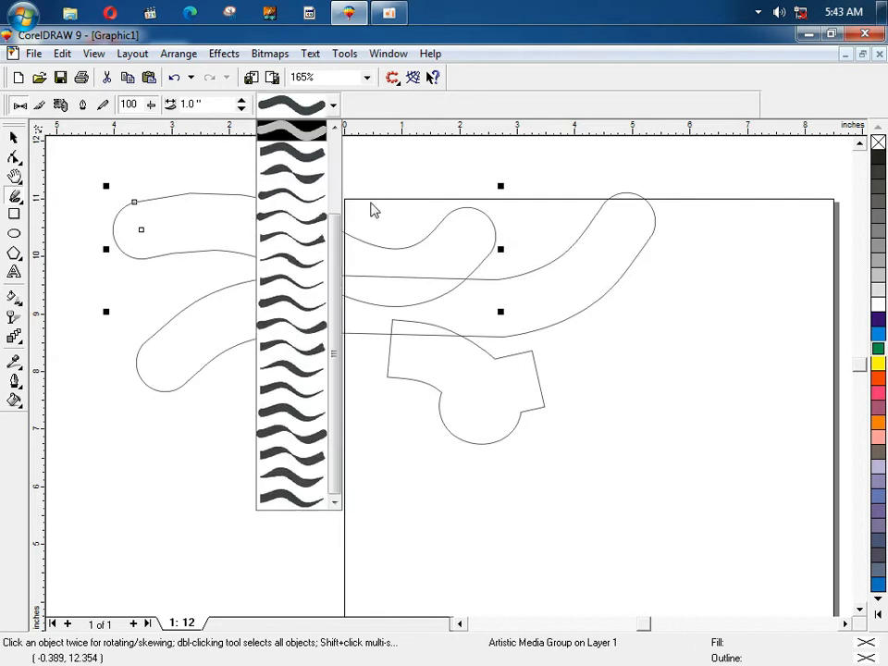
drag(334, 239, 333, 160)
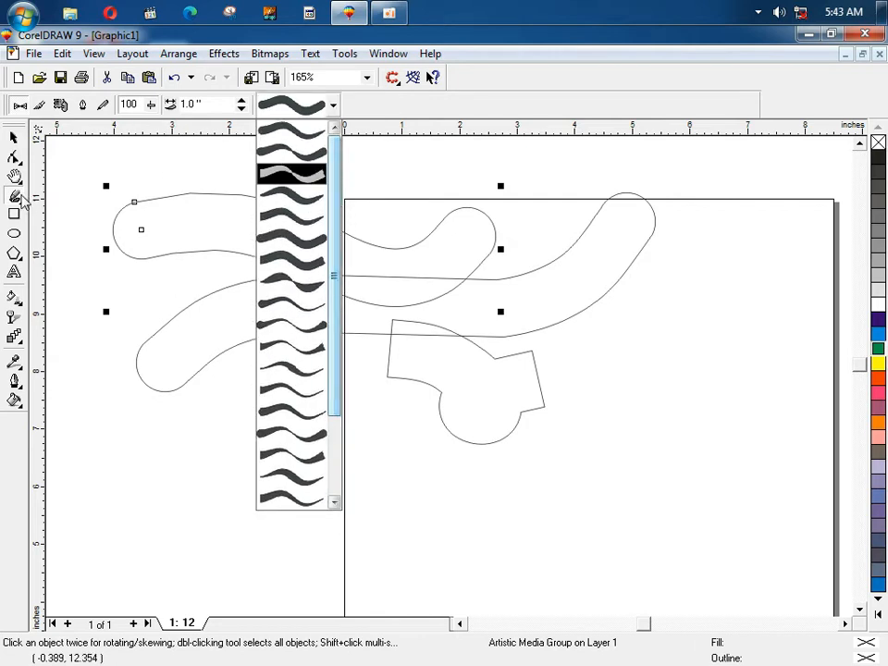
click(15, 176)
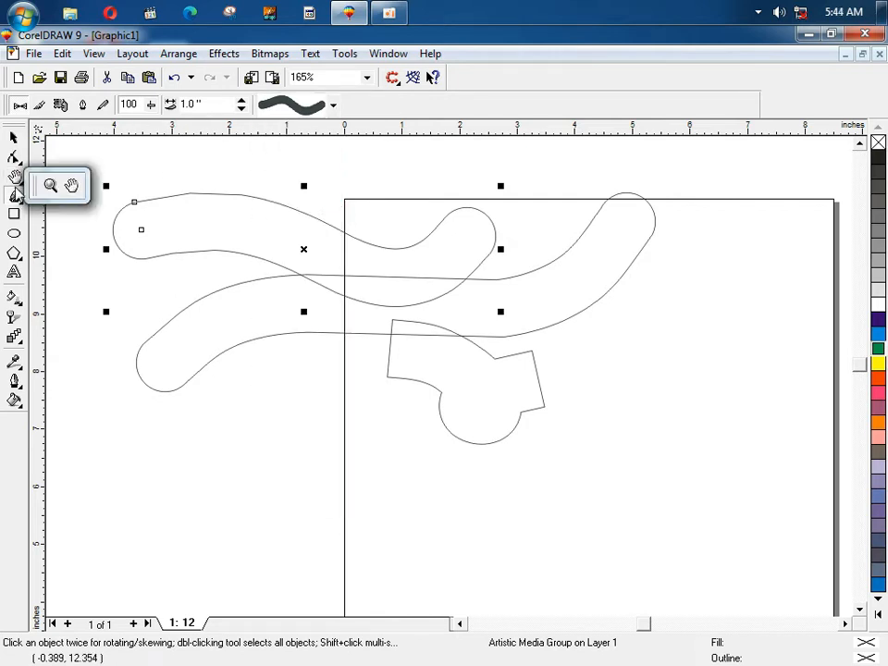
Step: Draw a straight freehand line near the page top, then delete it
right_click(16, 199)
key(Escape)
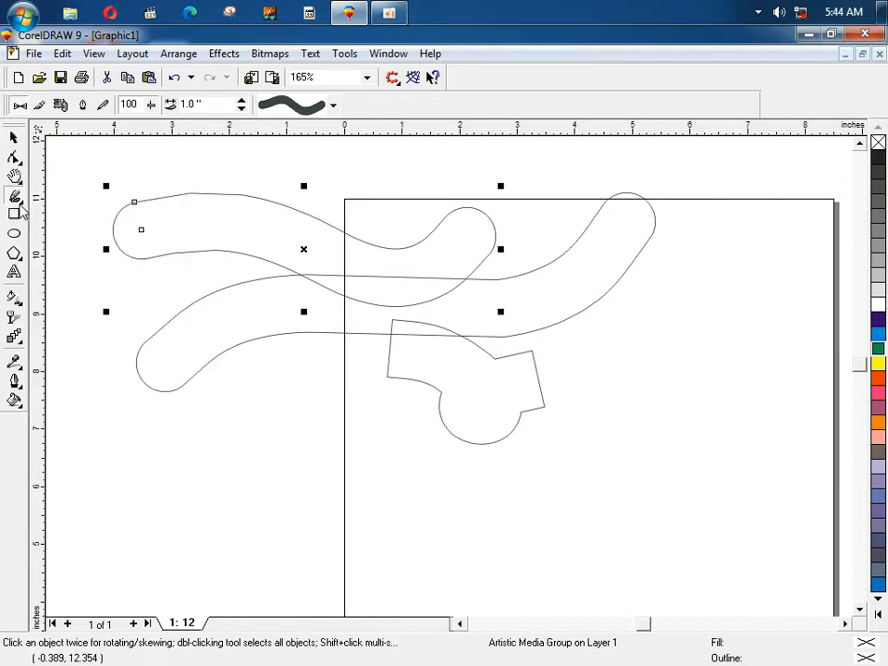
click(20, 205)
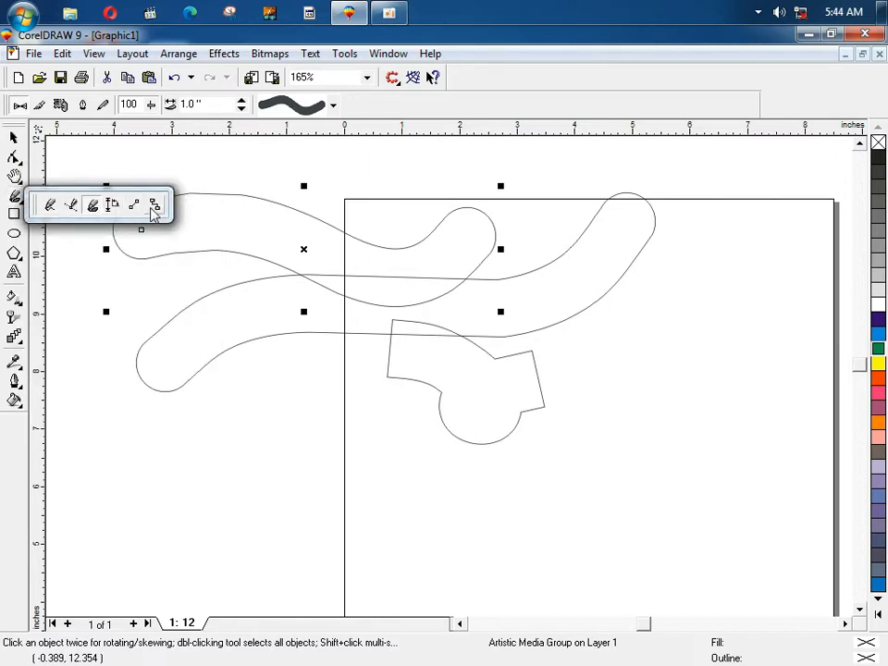
click(51, 205)
click(127, 177)
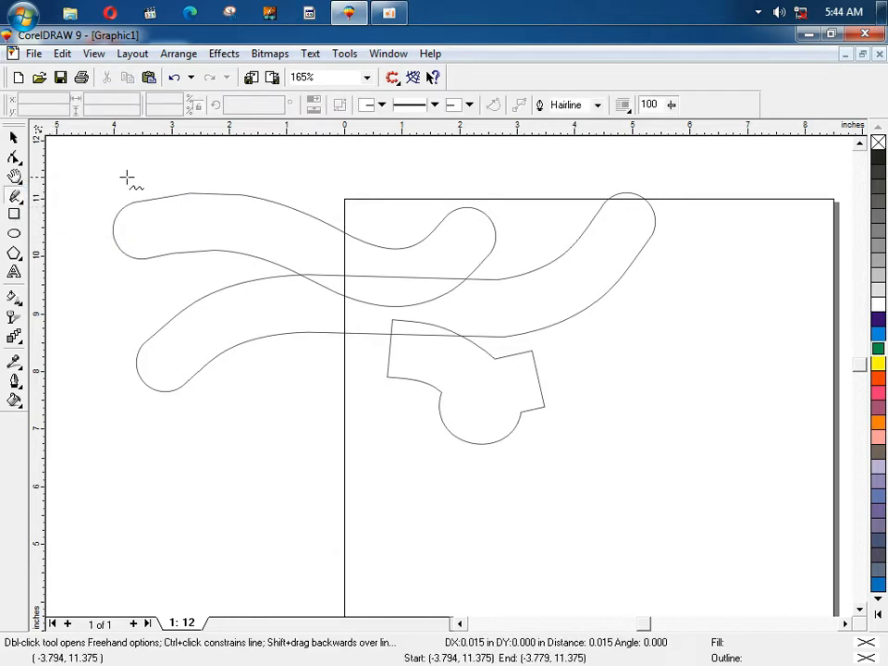
click(523, 177)
key(Delete)
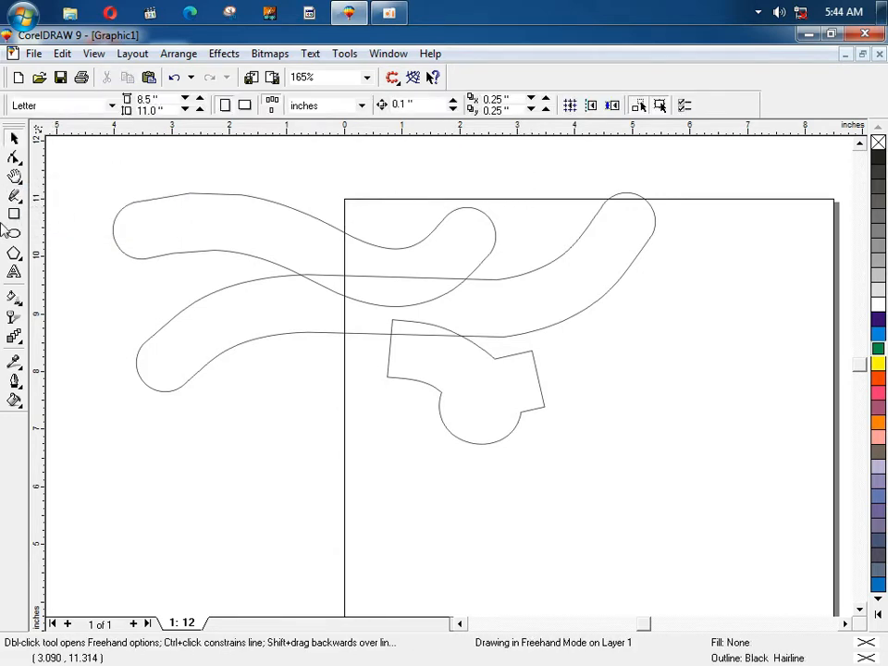
Step: Select and delete the wavy curve and the remaining curve shape
click(14, 137)
click(219, 222)
key(Delete)
key(Delete)
click(427, 363)
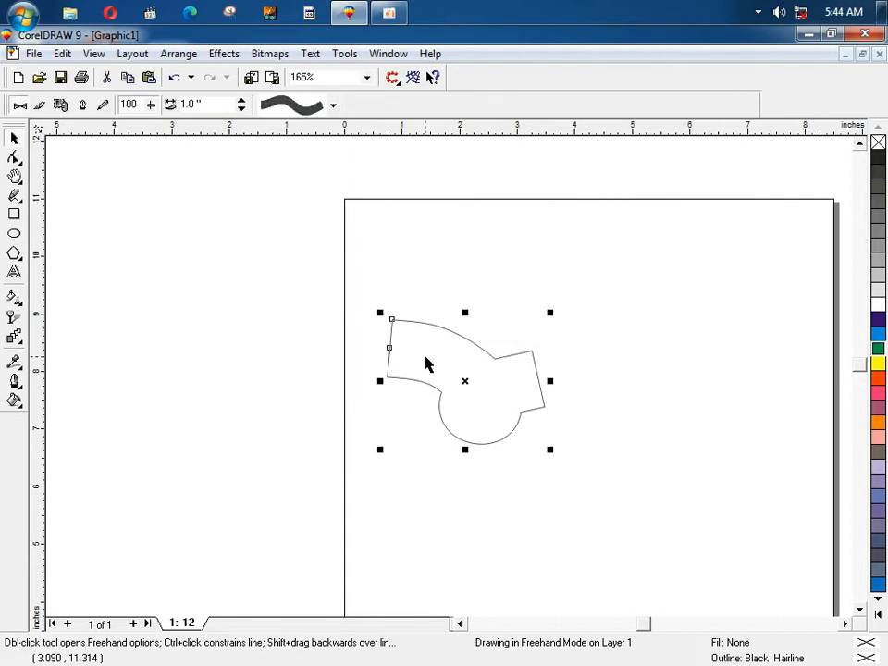
key(Delete)
click(133, 53)
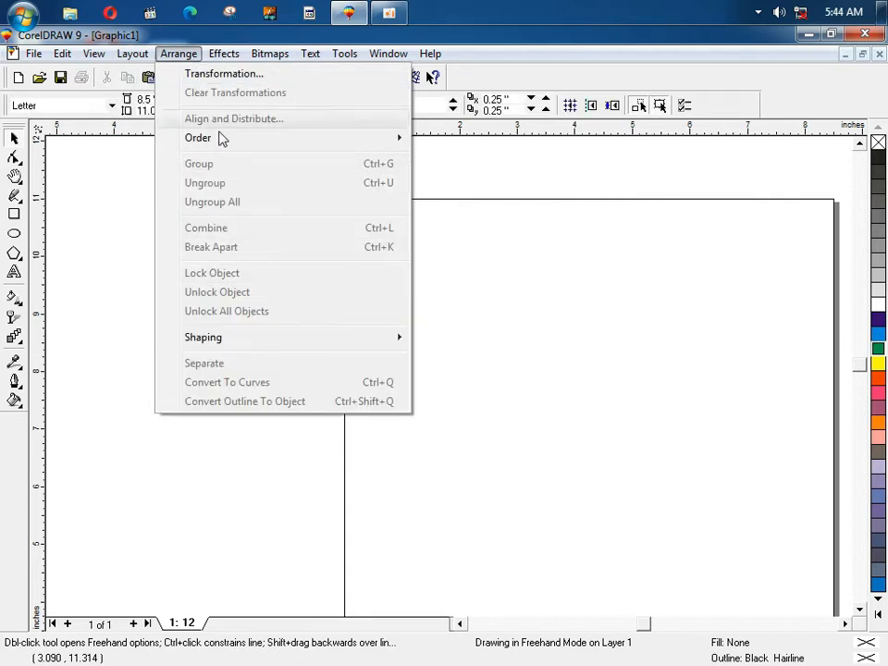
Step: Draw a wavy freehand curve, apply the grass spray, then switch it to balloons
mouse_move(232, 54)
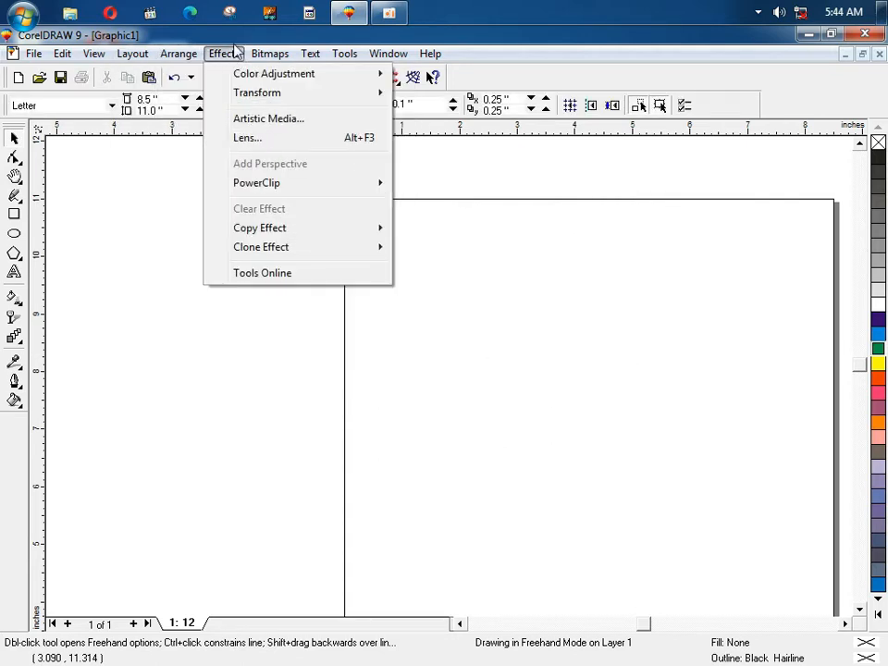
click(277, 119)
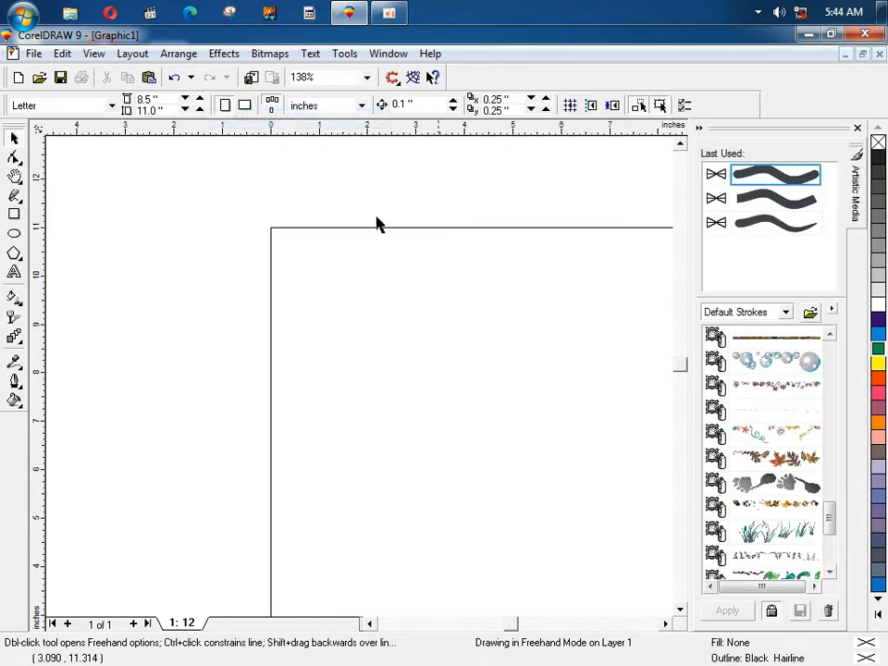
click(11, 198)
mouse_move(125, 348)
mouse_down()
mouse_move(278, 343)
mouse_move(411, 365)
mouse_move(466, 280)
mouse_up()
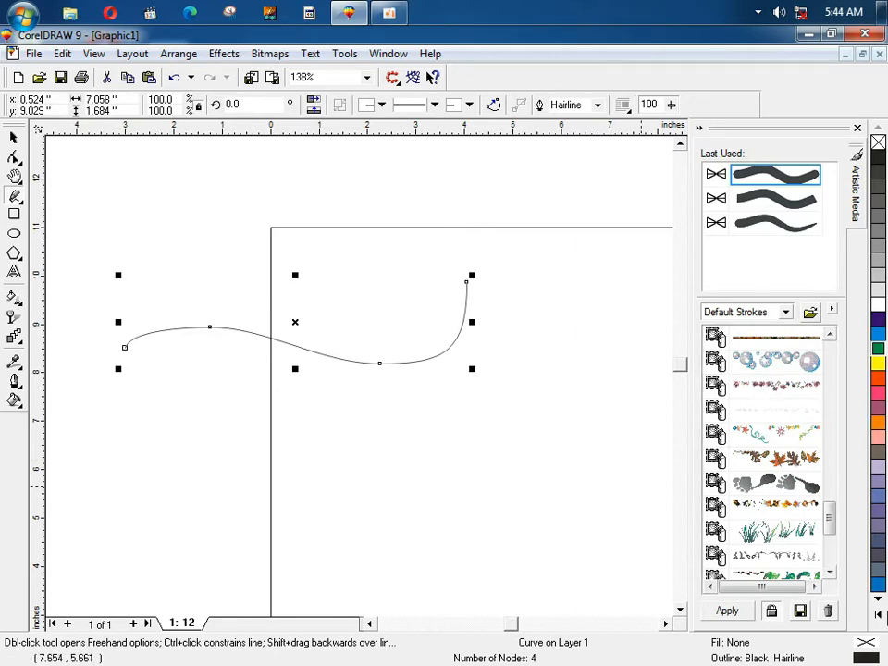
click(795, 530)
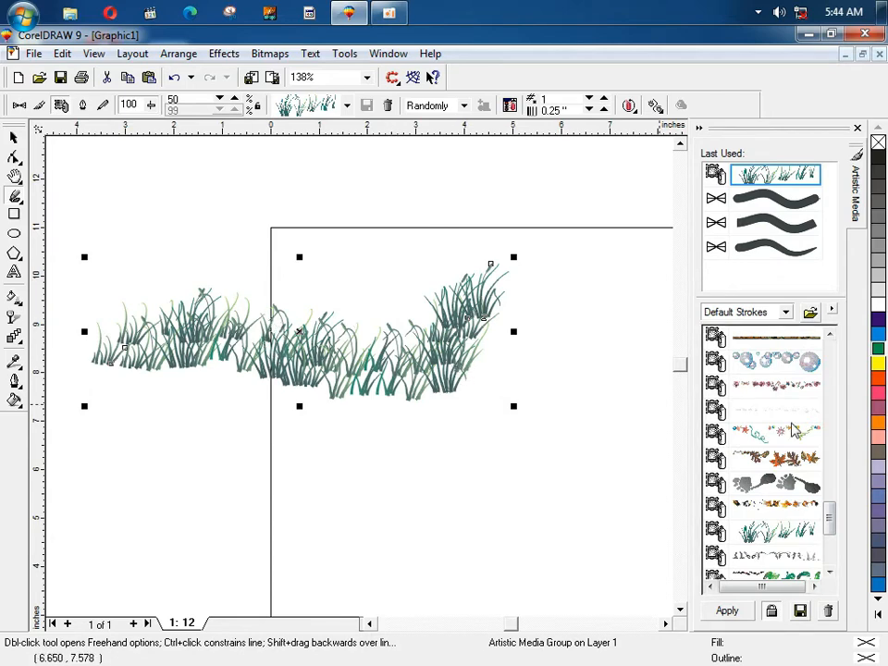
drag(830, 520, 829, 499)
click(765, 413)
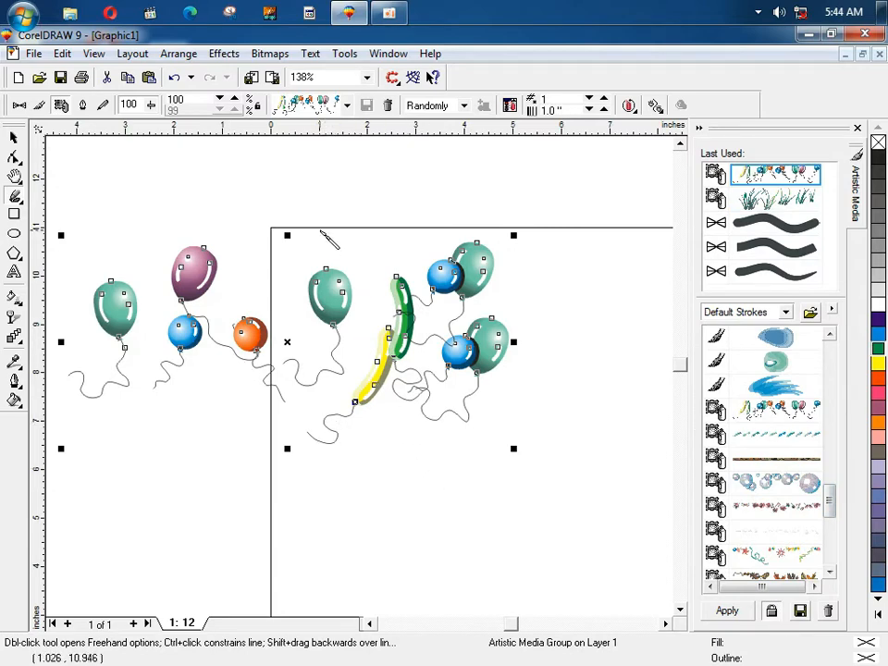
Step: Zoom in on the green and teal balloons, then select the balloon spray group
key(space)
click(319, 215)
key(F2)
drag(319, 275, 353, 318)
key(F2)
drag(131, 225, 241, 314)
key(F4)
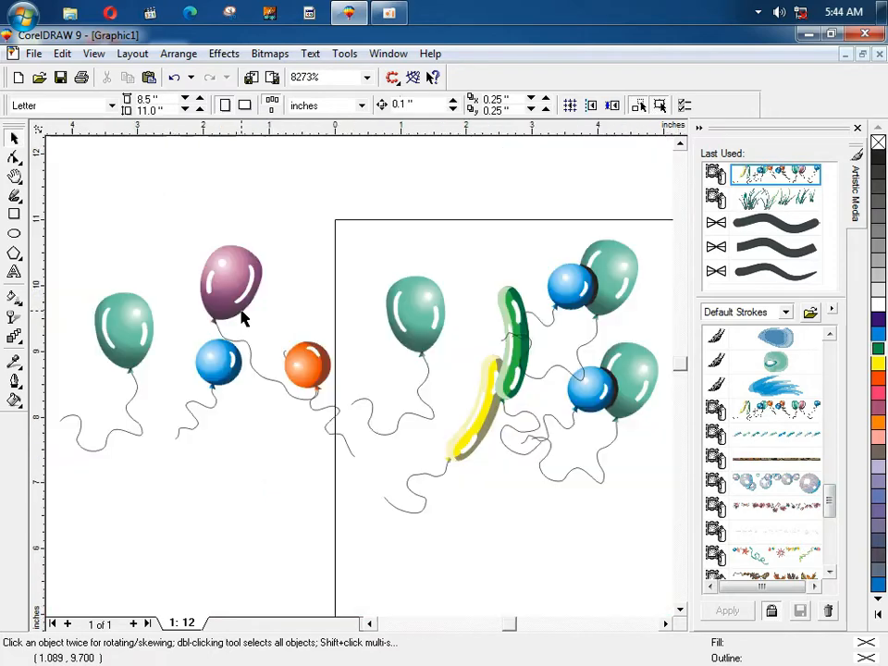
key(F2)
drag(375, 282, 446, 337)
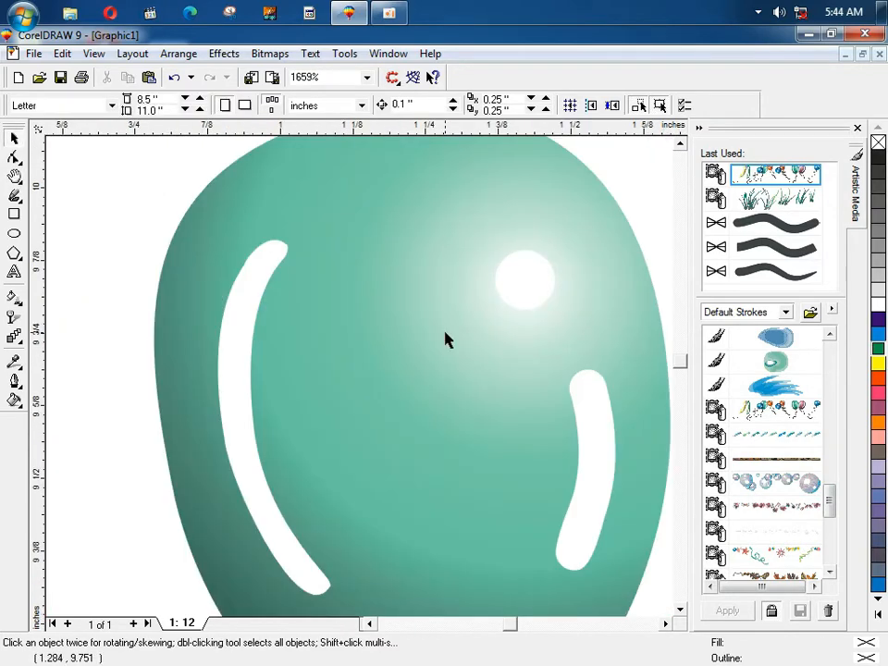
key(F4)
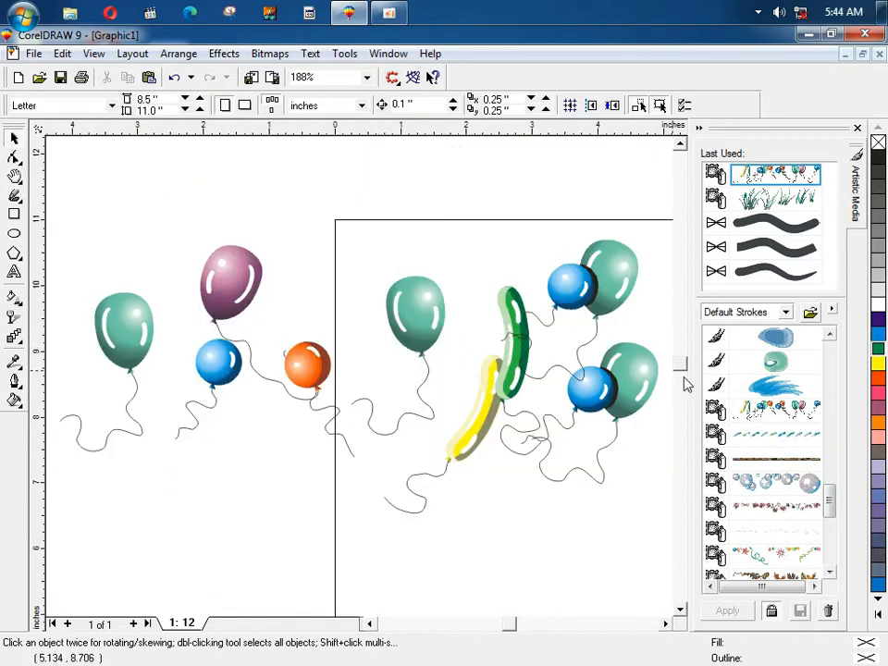
click(583, 310)
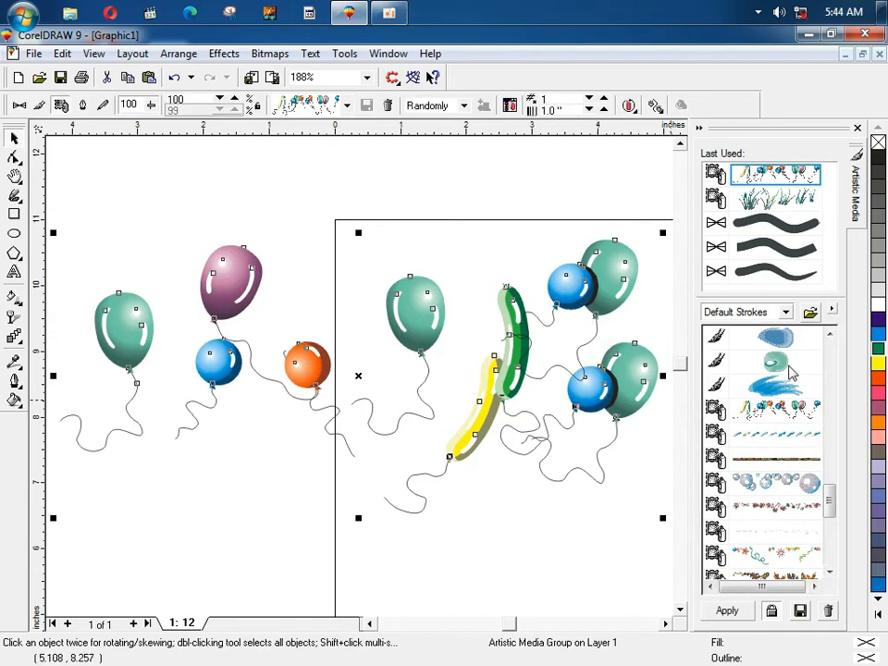
Step: Try the bubbles spray and brown brush, ending on the purple brush stroke
click(810, 485)
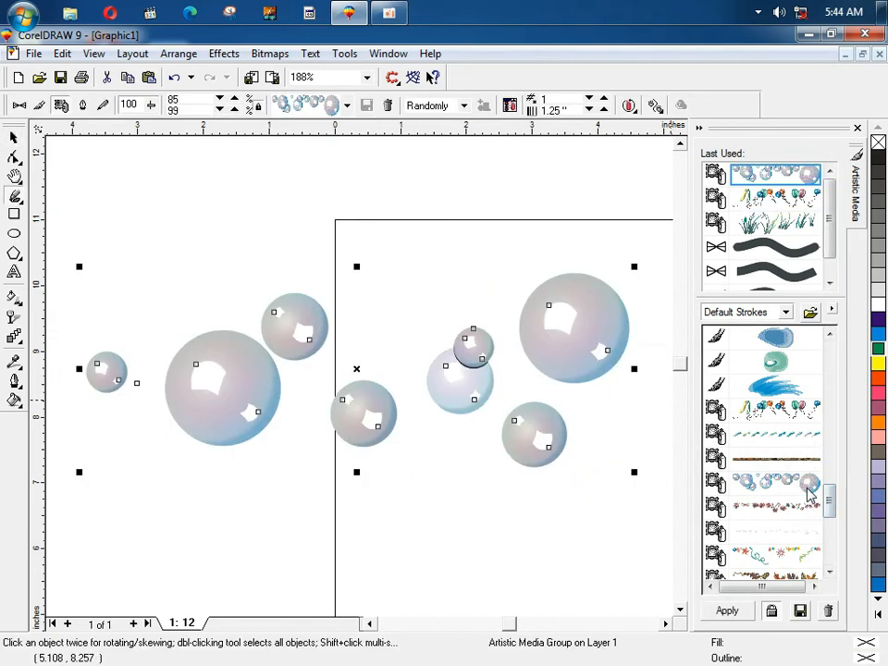
scroll(824, 490, up, 4)
click(766, 411)
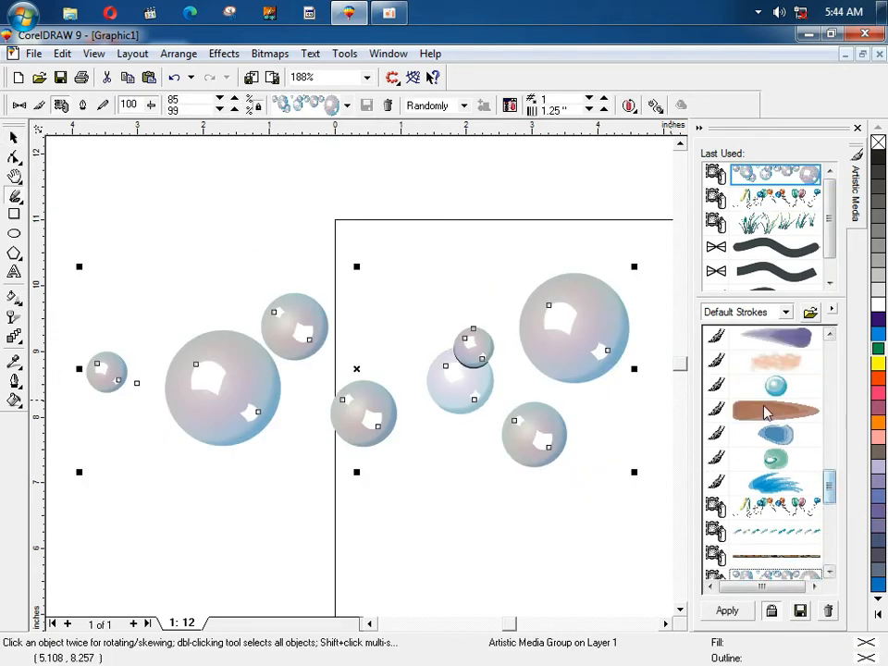
click(770, 380)
click(768, 364)
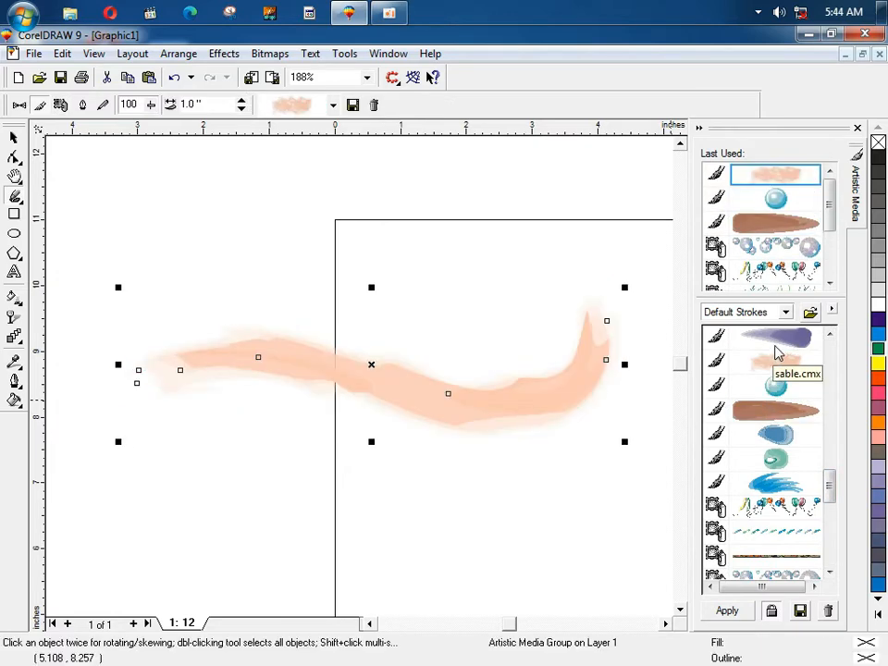
click(775, 345)
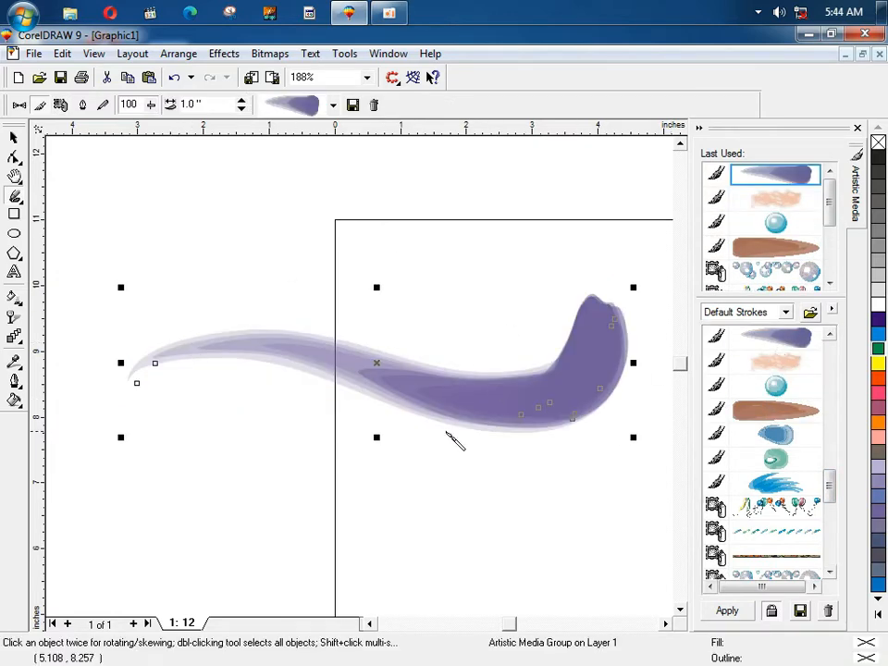
Step: Apply the blue arrow, orange splatter and dark brush strokes, finishing with the snowflake spray
drag(829, 480, 830, 441)
click(751, 393)
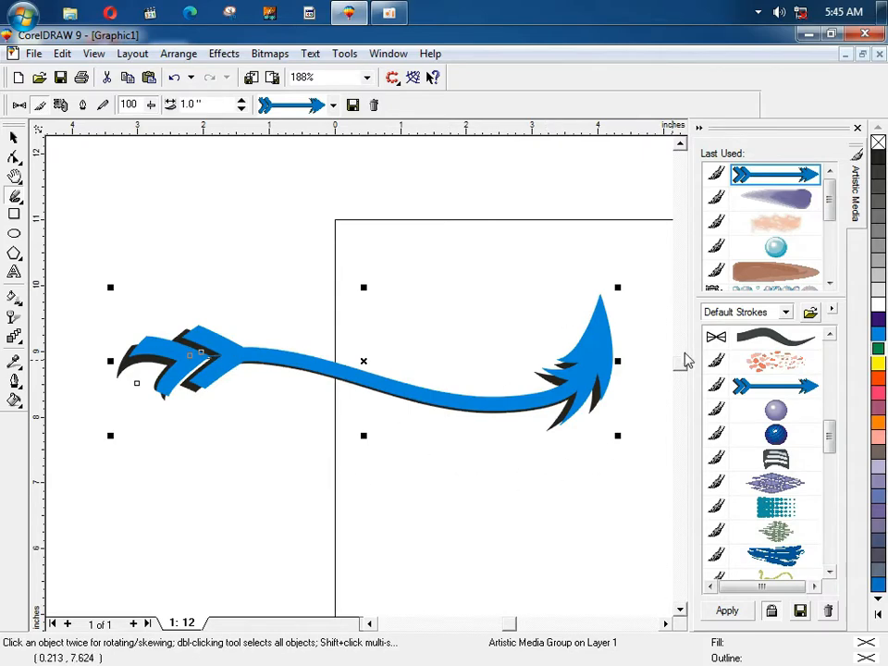
click(777, 367)
click(775, 338)
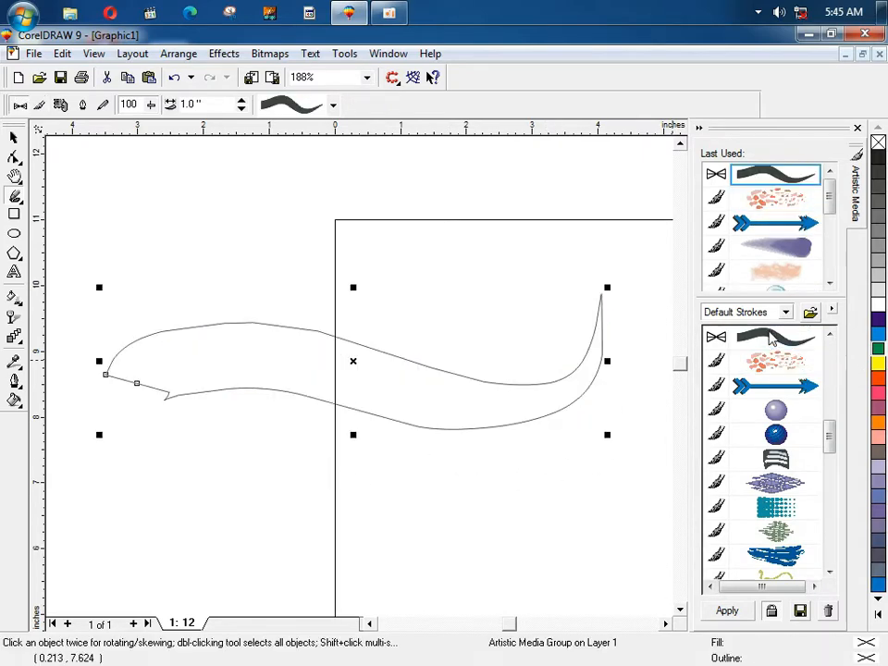
drag(833, 446, 832, 548)
click(796, 533)
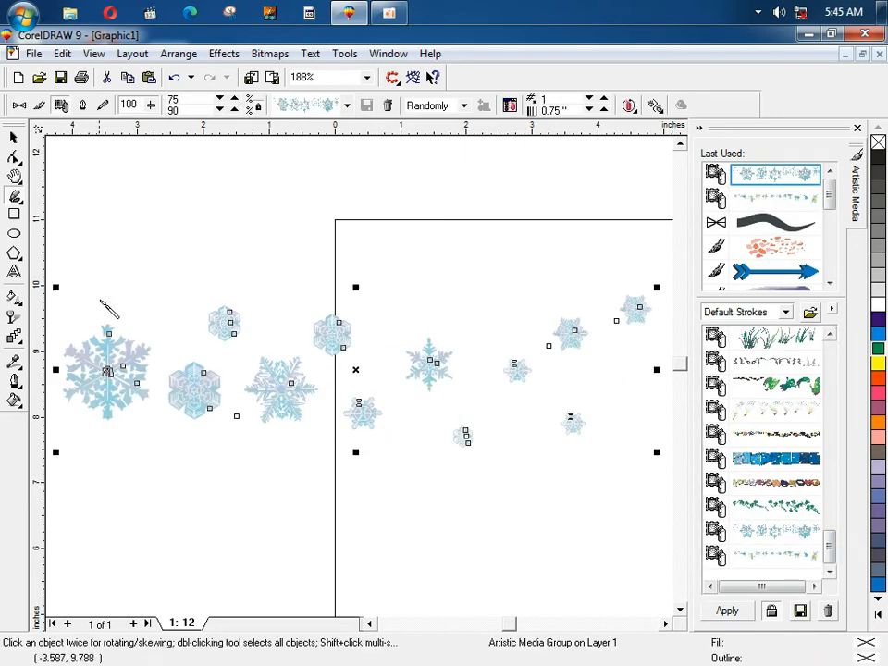
Step: Zoom in on the large snowflake, then move the snowflake group slightly up and right
key(space)
click(99, 288)
key(F2)
drag(79, 310, 195, 416)
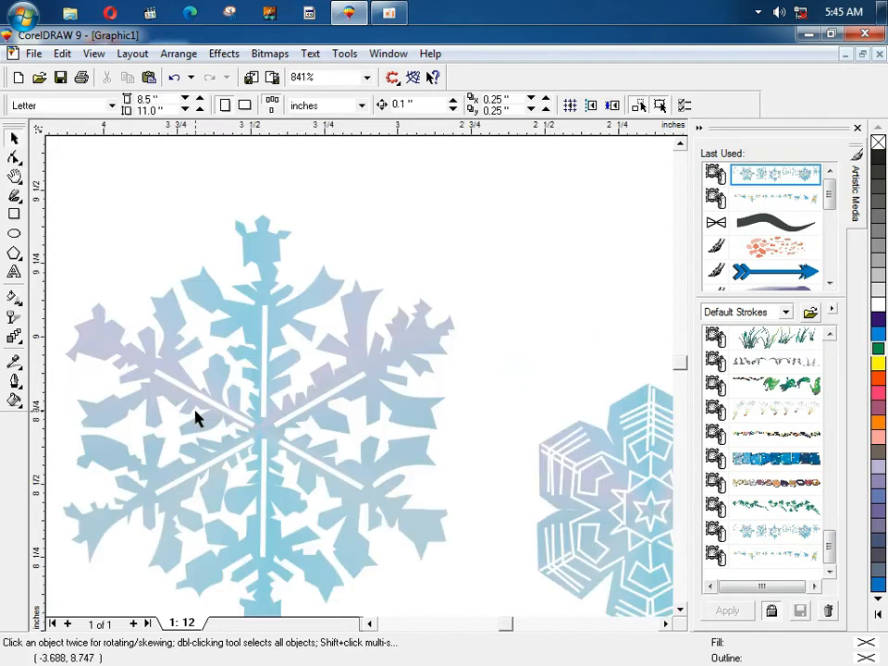
click(269, 362)
key(F3)
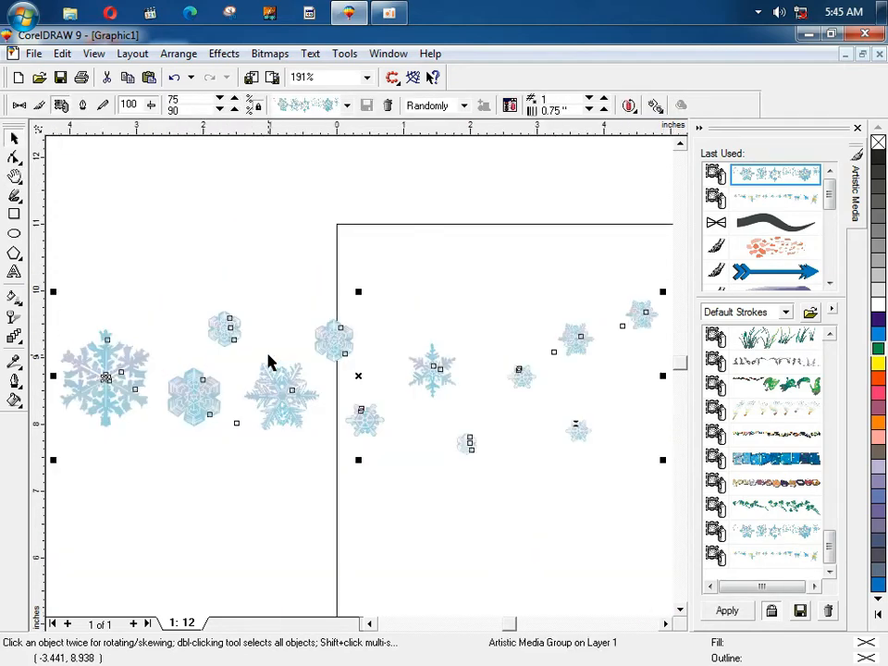
key(F4)
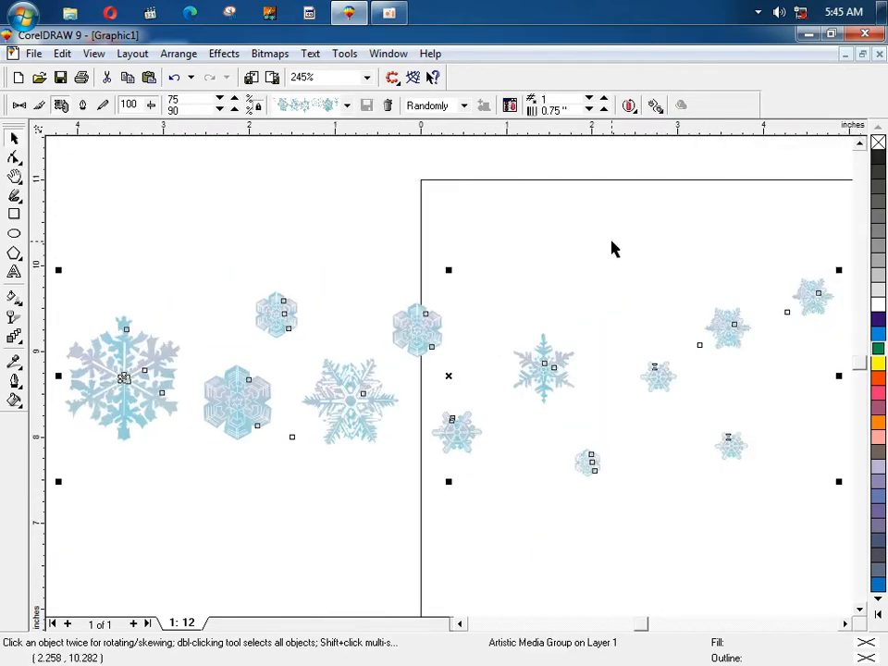
drag(424, 323, 459, 302)
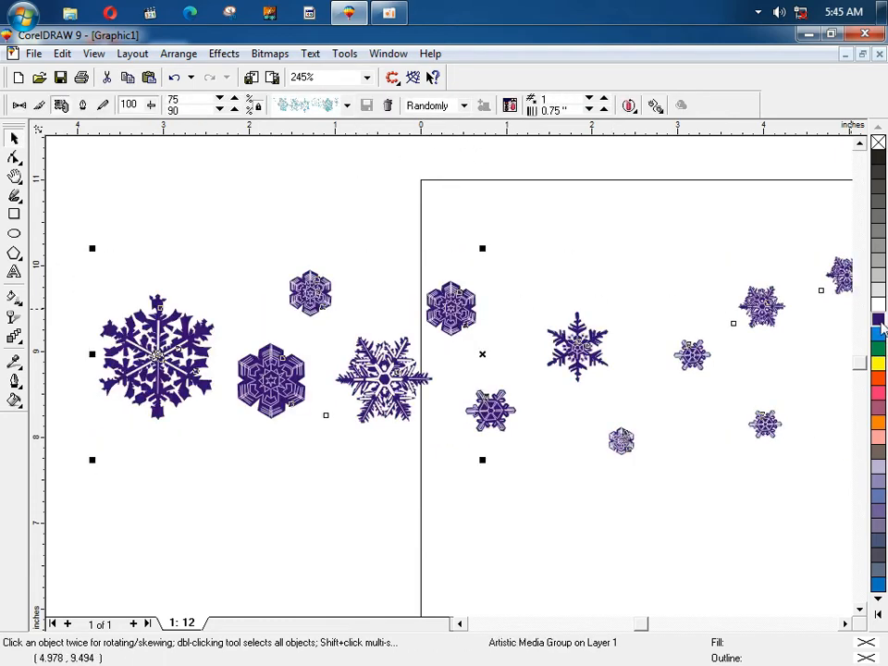
Step: Inspect the big snowflake again, then select and delete the whole snowflake group
click(323, 238)
key(F2)
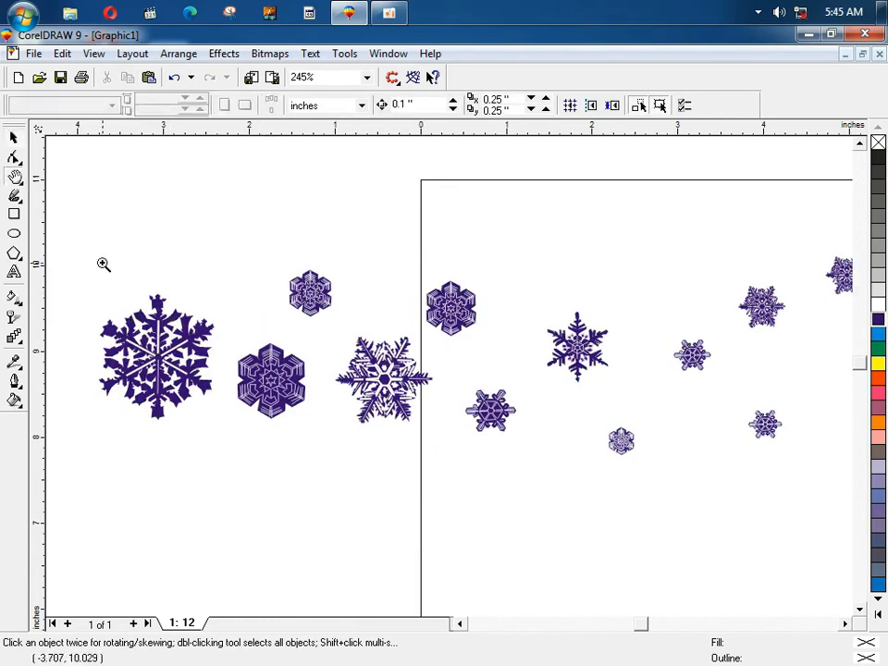
drag(102, 264, 294, 403)
key(F3)
click(295, 399)
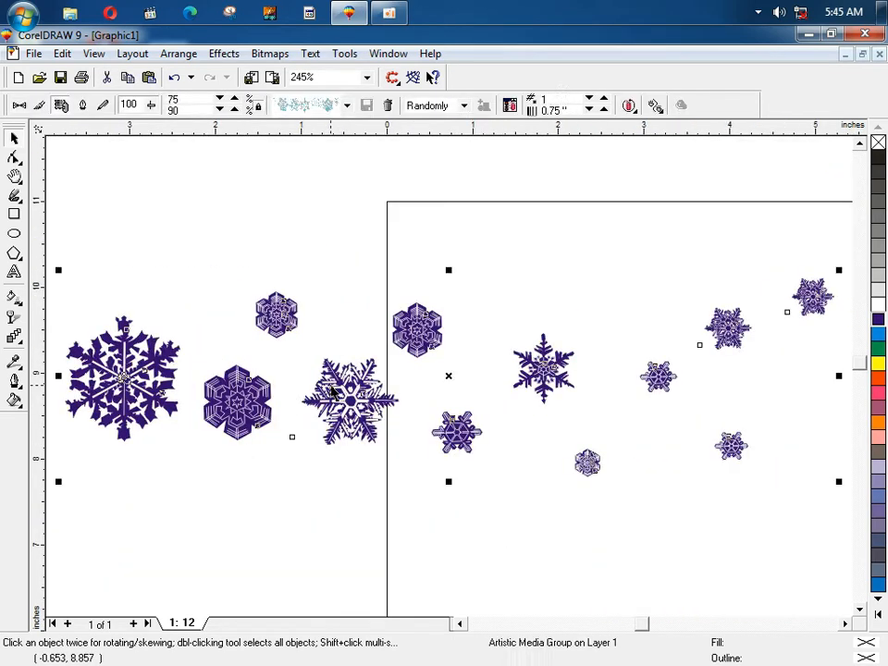
key(Delete)
click(224, 55)
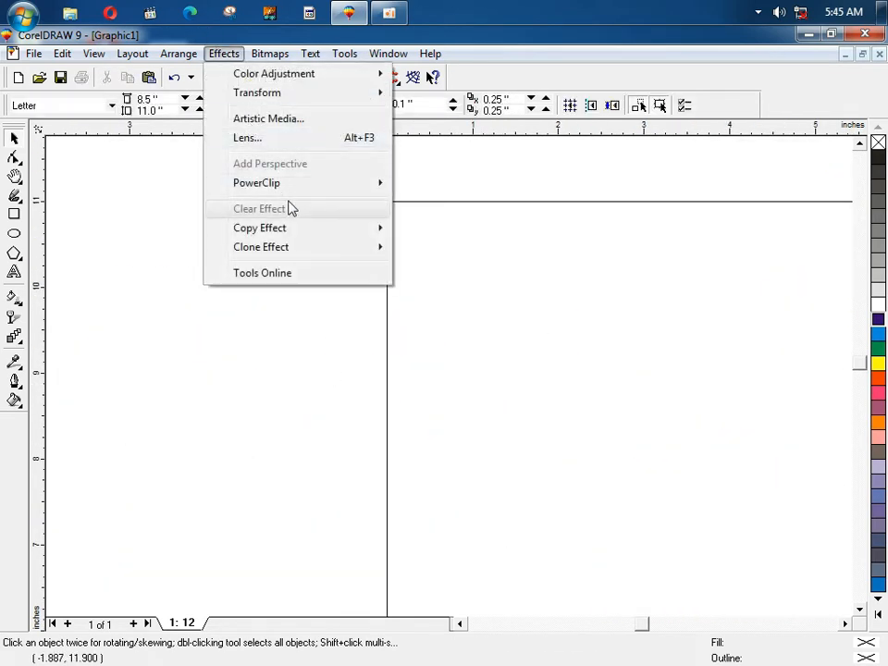
Step: Draw a 5.419 × 3.286 inch rectangle across the page's left edge and fill it cyan
mouse_move(289, 193)
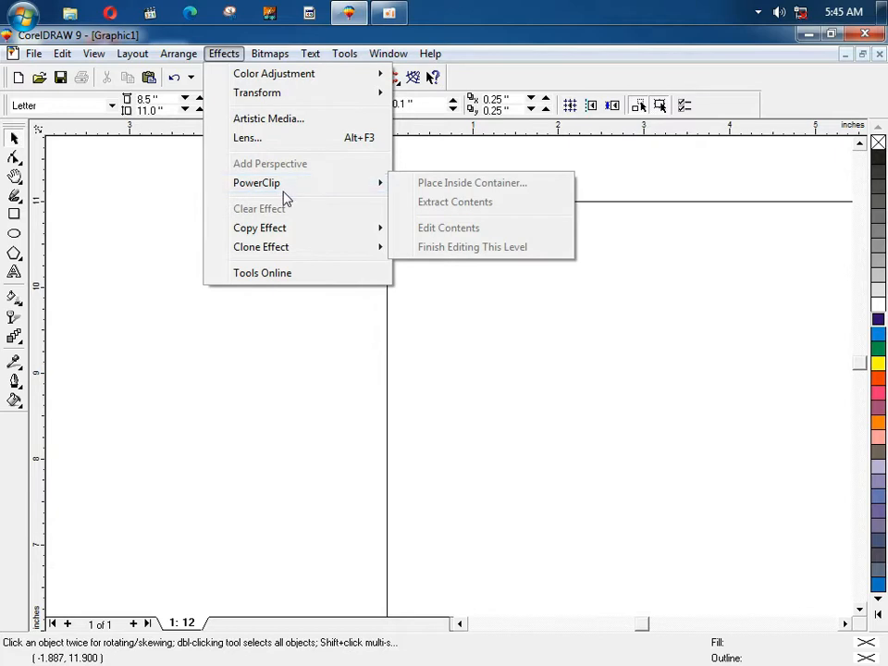
click(134, 245)
click(13, 214)
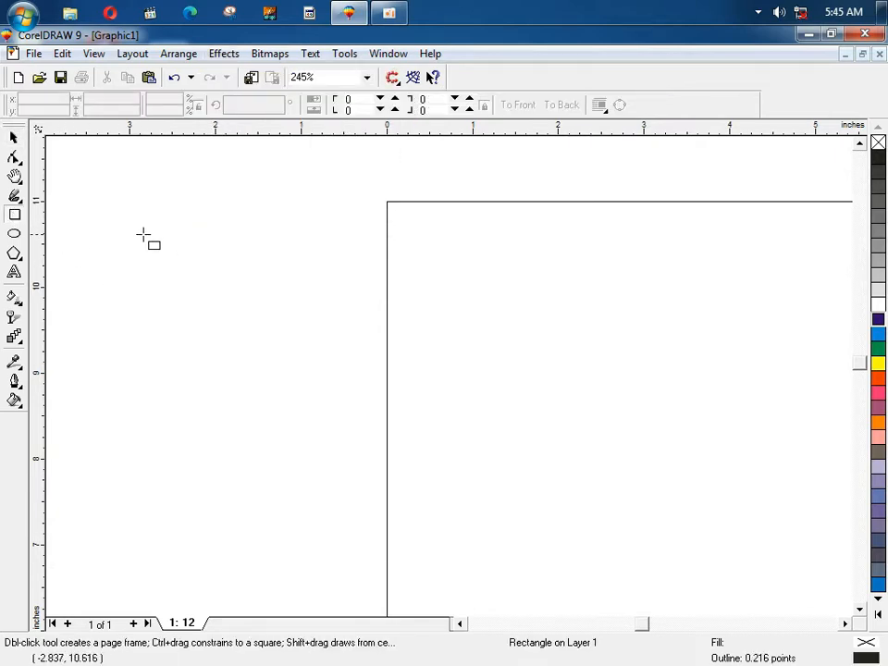
drag(131, 223, 596, 507)
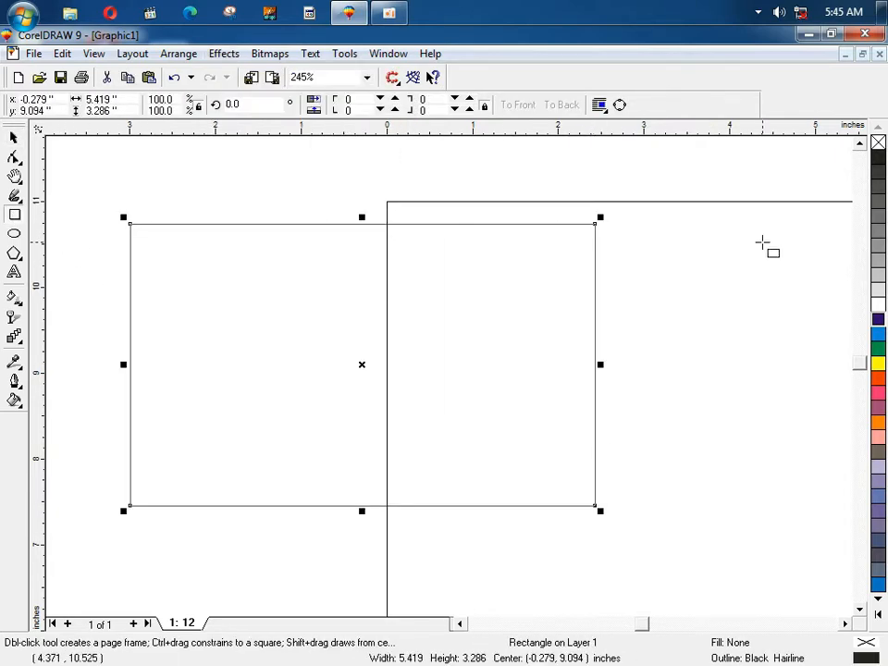
click(878, 335)
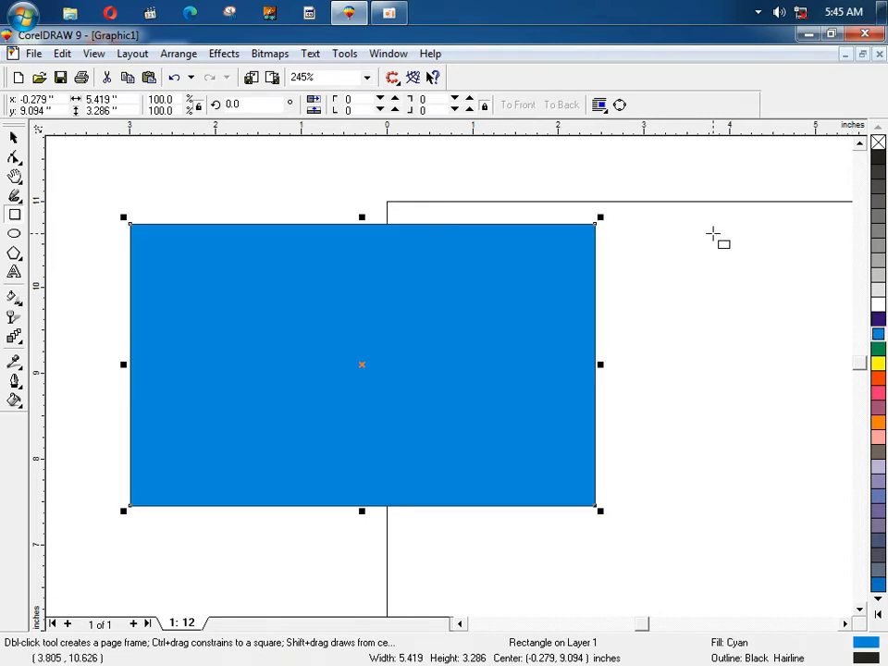
key(space)
click(714, 240)
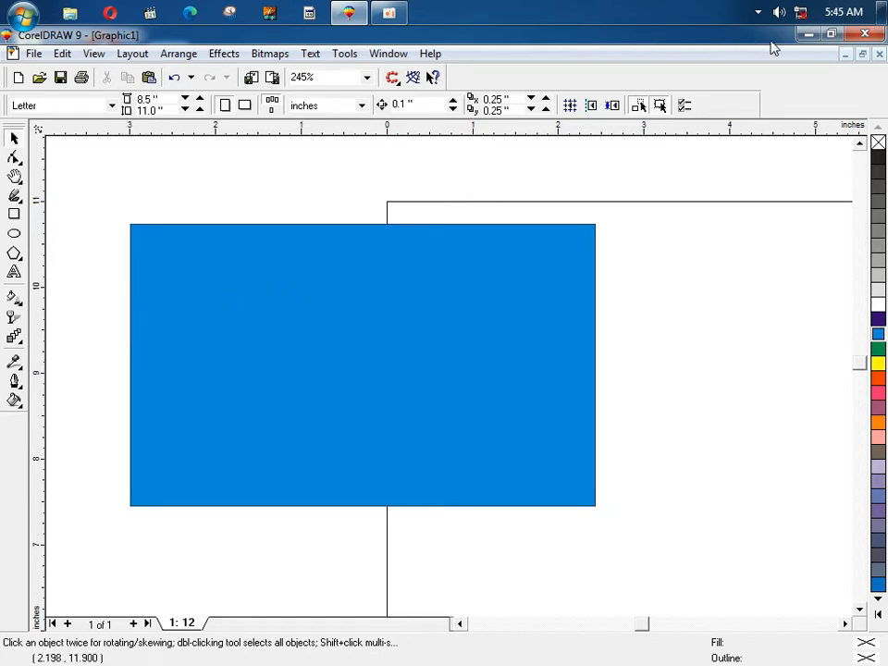
click(808, 35)
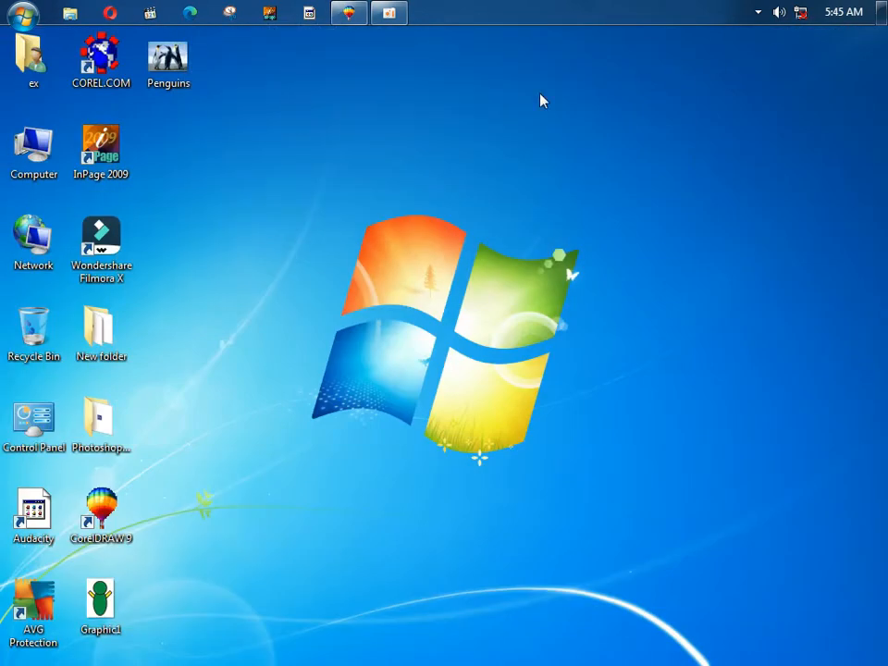
Step: Drag the penguin photo onto the page and shrink it to 3.582 × 2.686 inches
click(349, 12)
drag(296, 231, 241, 329)
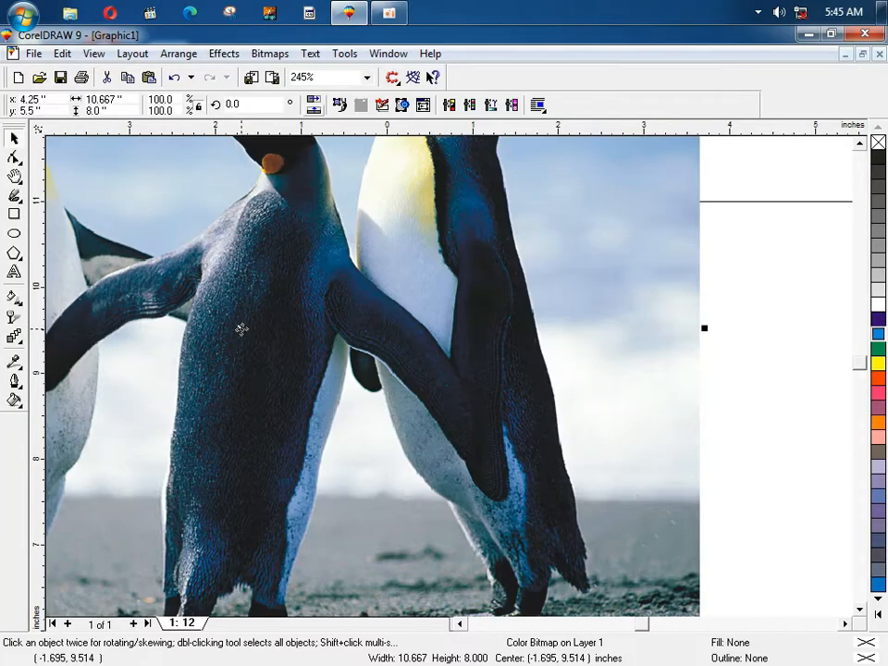
key(F4)
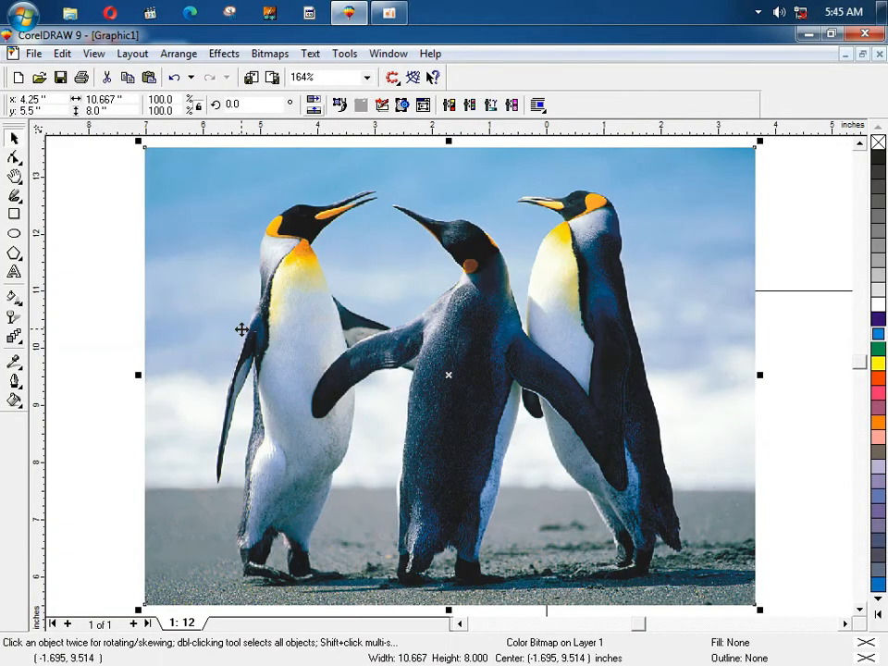
drag(757, 142, 386, 450)
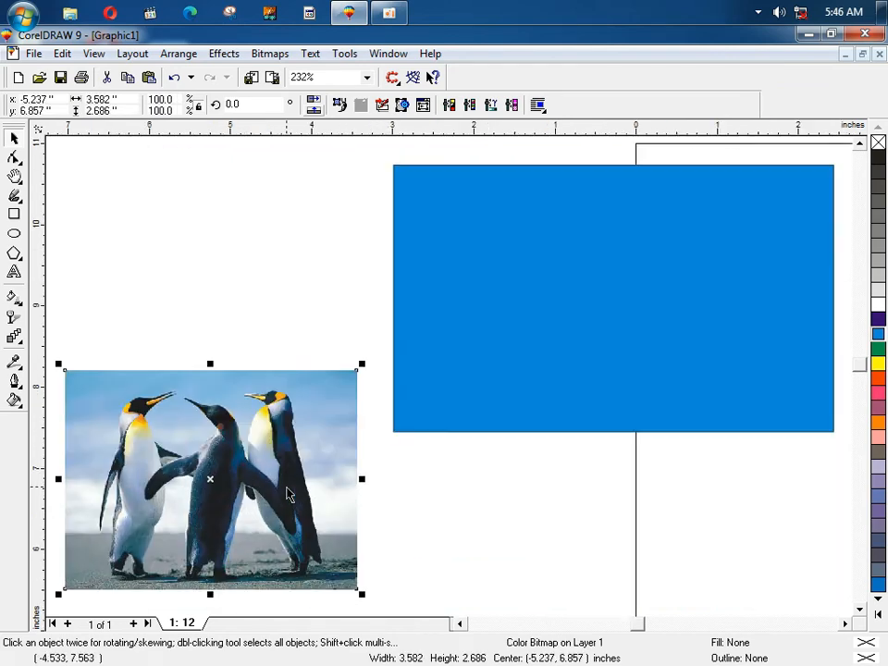
key(F4)
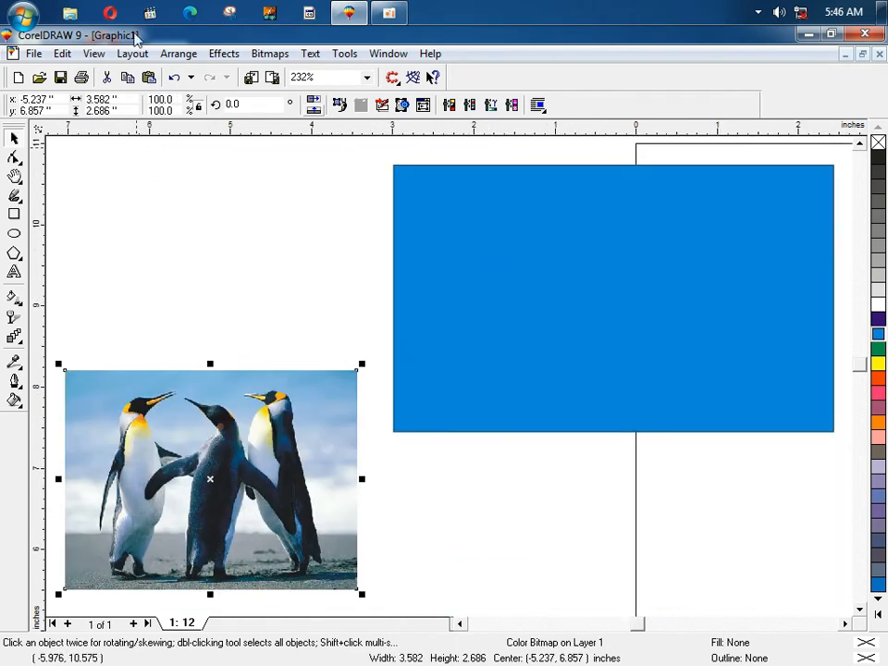
Step: Look through the Effects menu, then select the cyan rectangle and the penguin photo
click(221, 55)
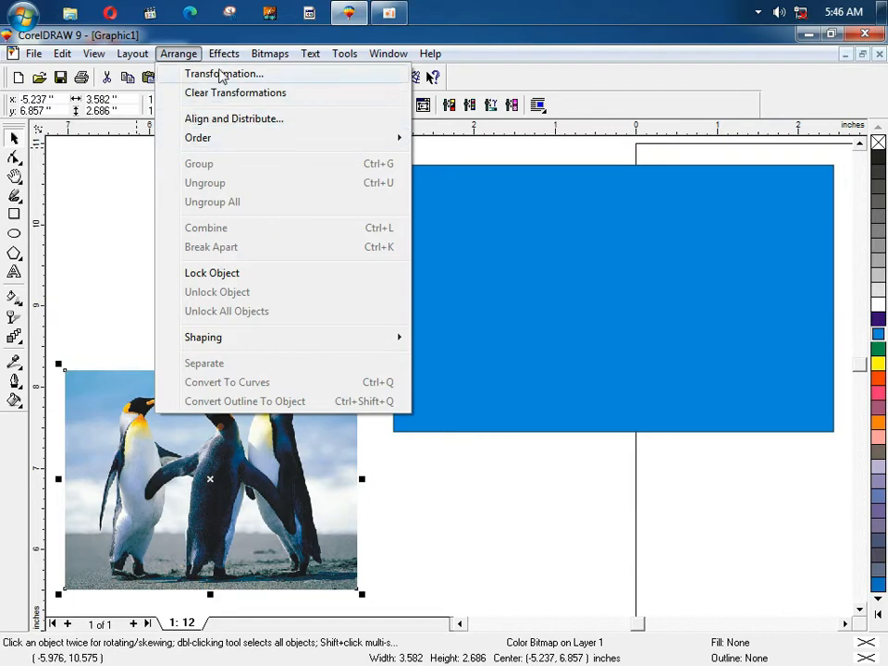
mouse_move(264, 187)
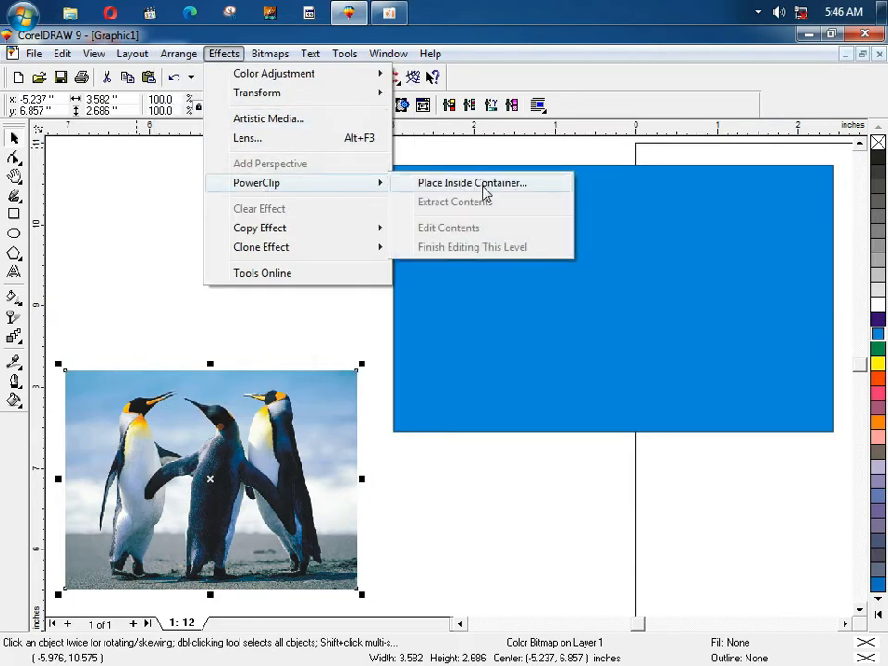
click(486, 458)
click(496, 323)
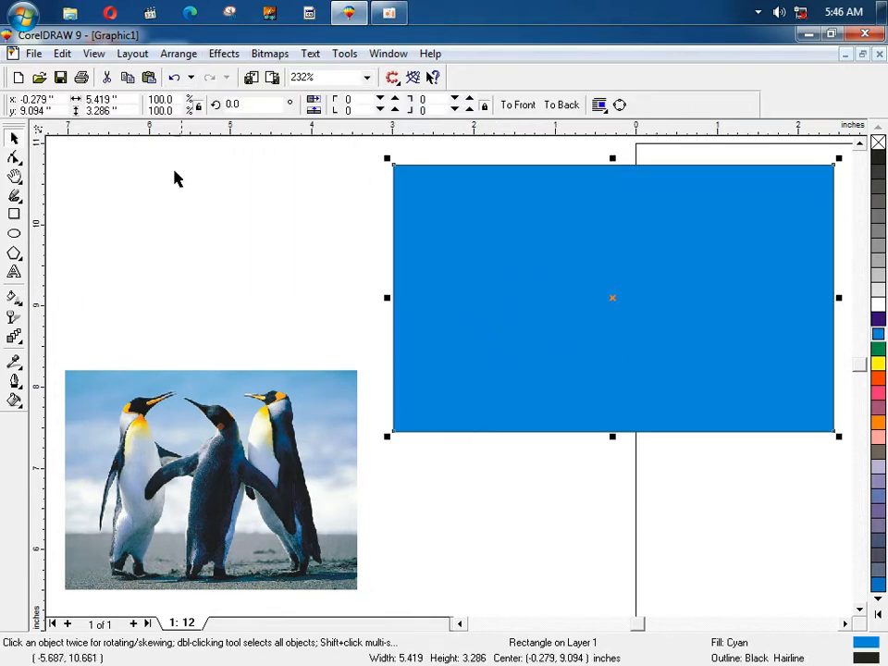
click(228, 390)
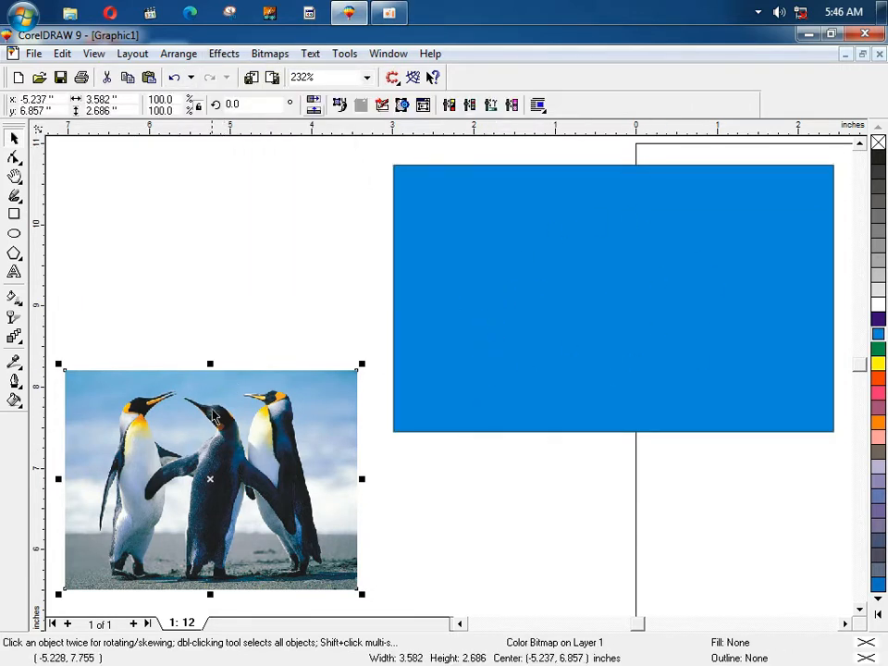
click(224, 54)
mouse_move(277, 182)
click(415, 185)
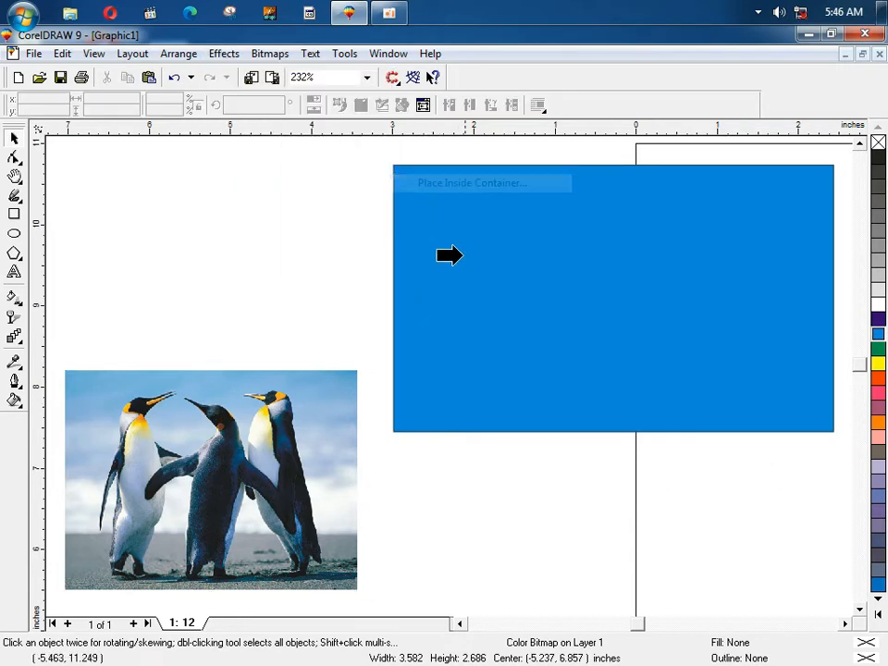
click(441, 317)
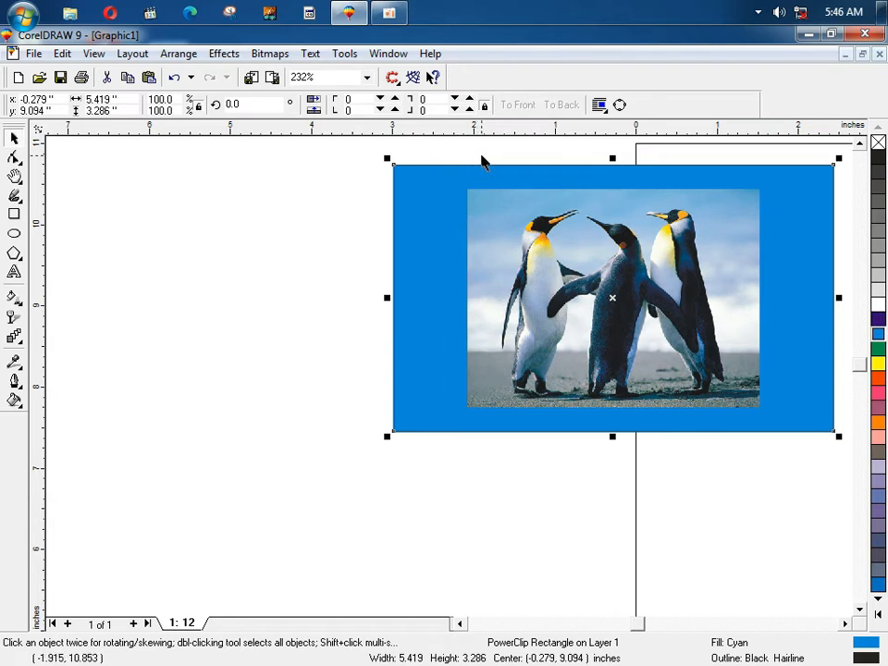
drag(512, 196, 484, 246)
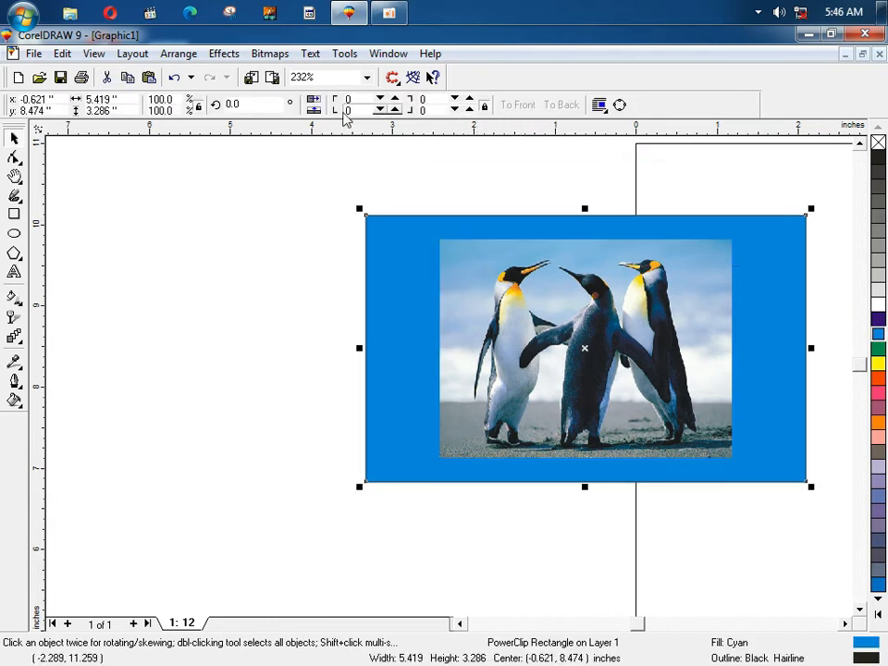
click(487, 182)
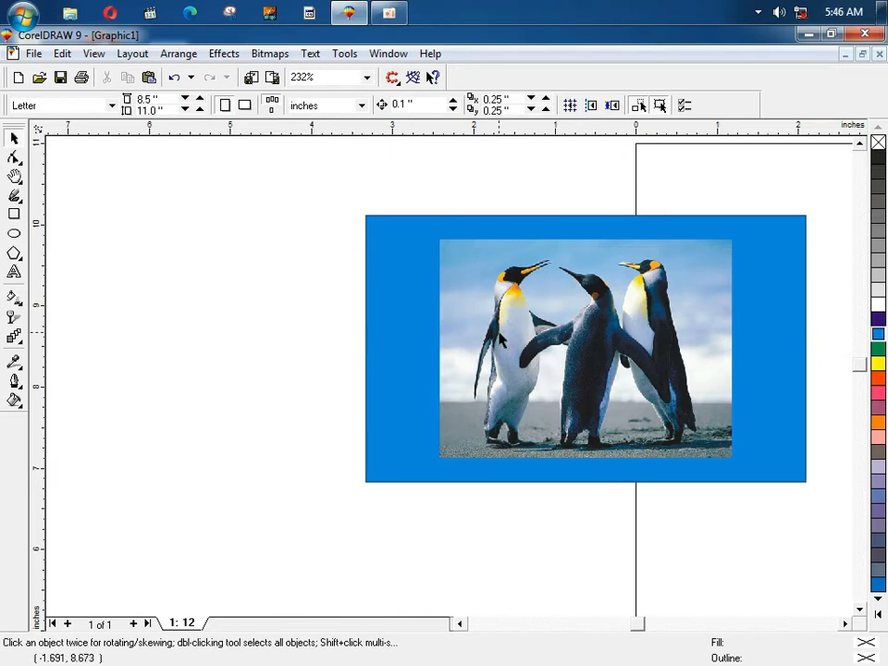
click(501, 341)
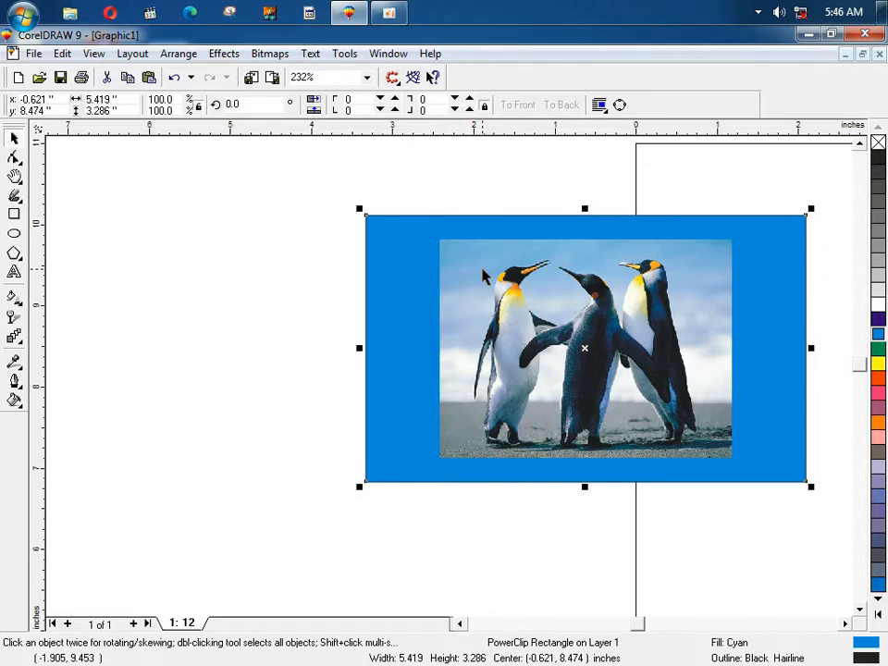
Step: Undo the PowerClip, move the photo onto the rectangle, and enlarge it to the rectangle's height
key(ctrl+z)
drag(297, 422, 698, 239)
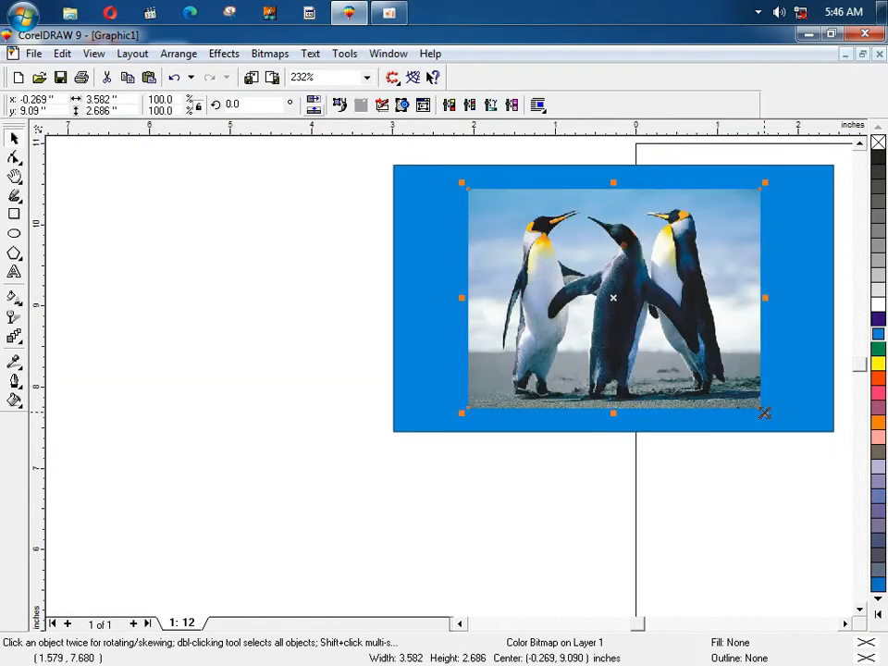
drag(764, 413, 797, 436)
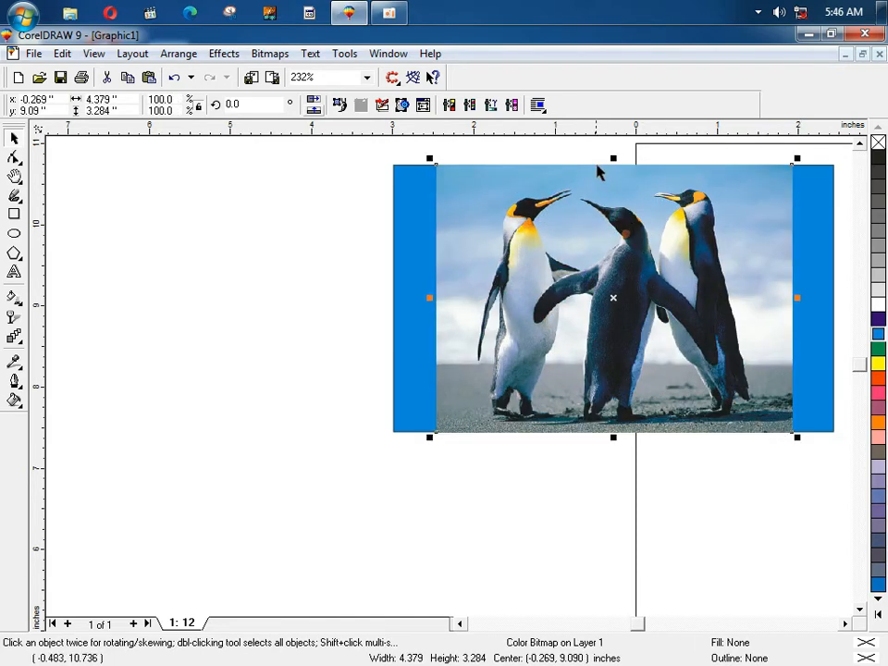
key(F2)
drag(591, 158, 644, 195)
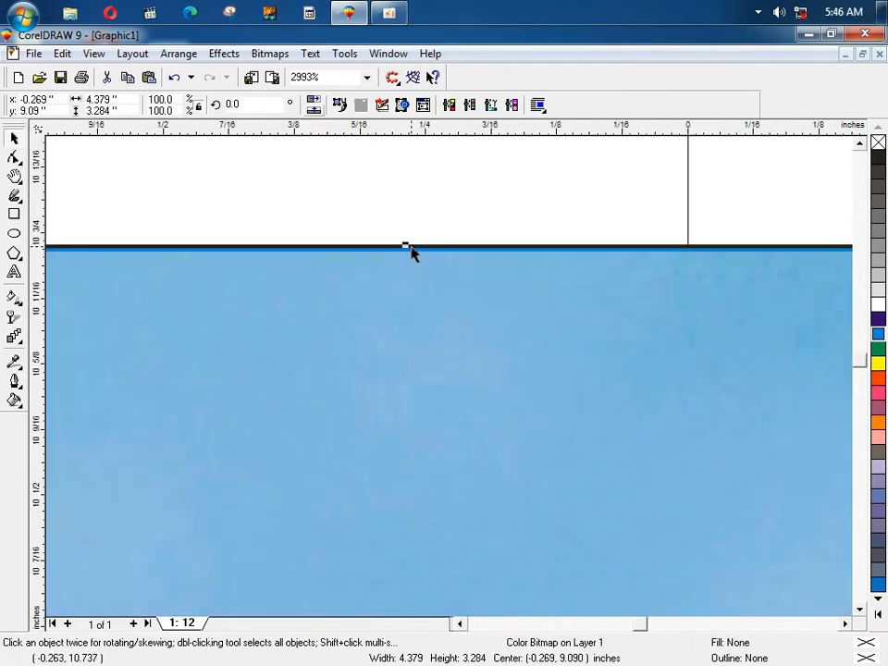
key(F2)
drag(375, 229, 460, 282)
Step: Try stretching the photo's right edge to the rectangle's edge, then undo the stretch
key(F4)
key(F2)
drag(782, 306, 856, 428)
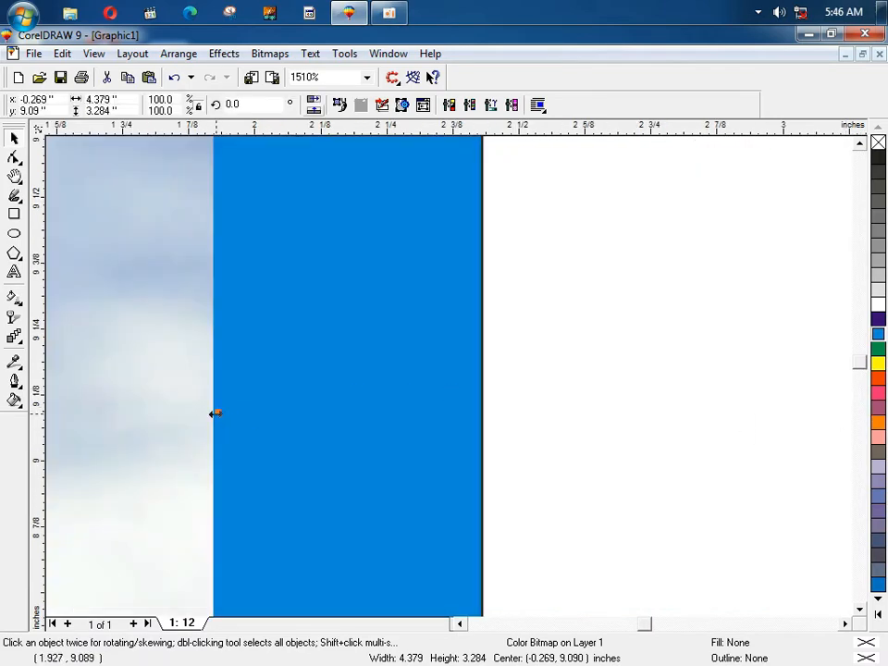
drag(216, 413, 434, 414)
click(572, 416)
key(F4)
key(ctrl+z)
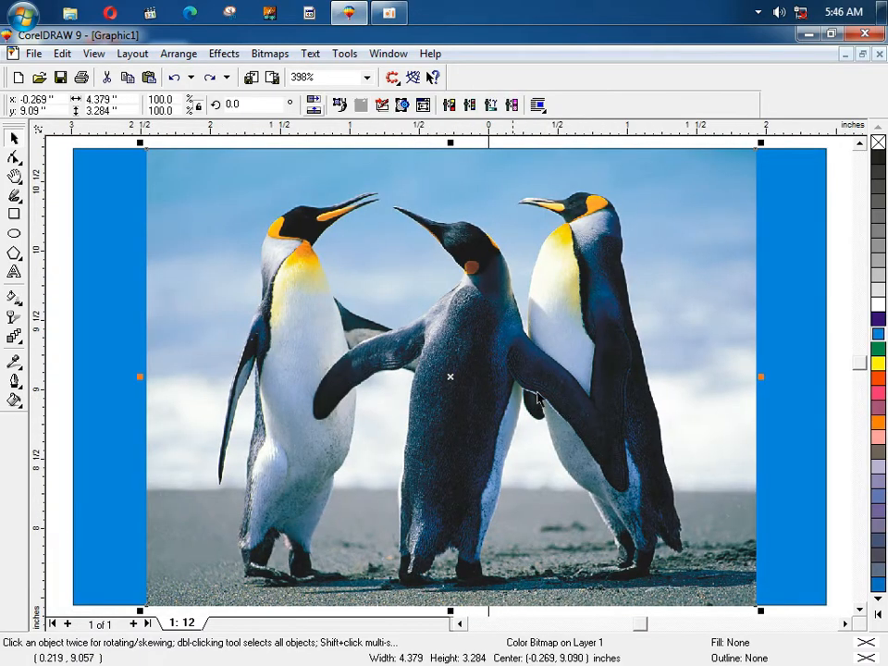
key(ctrl+z)
click(167, 55)
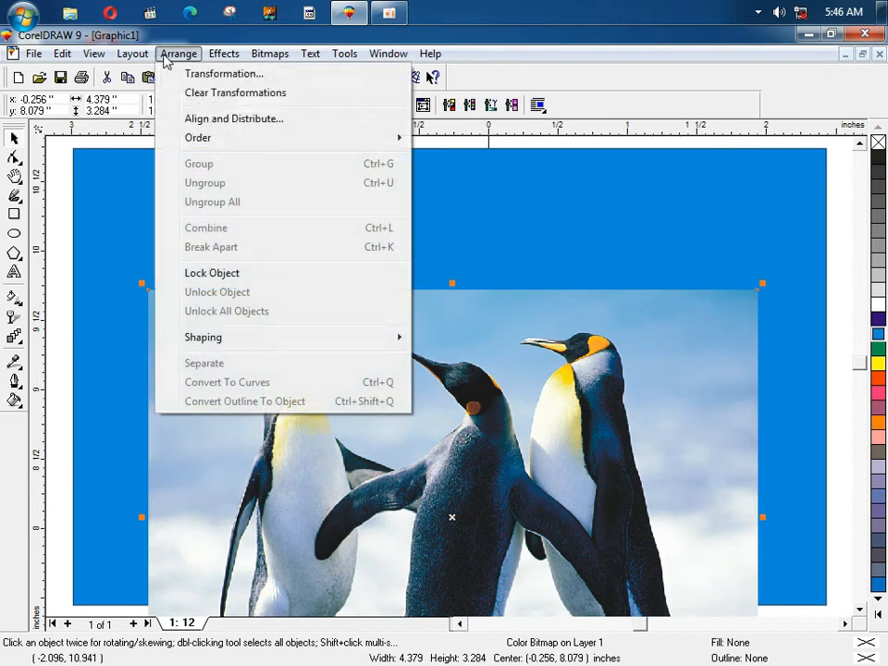
Step: Place the penguin photo inside the blue rectangle with PowerClip
mouse_move(224, 54)
mouse_move(239, 185)
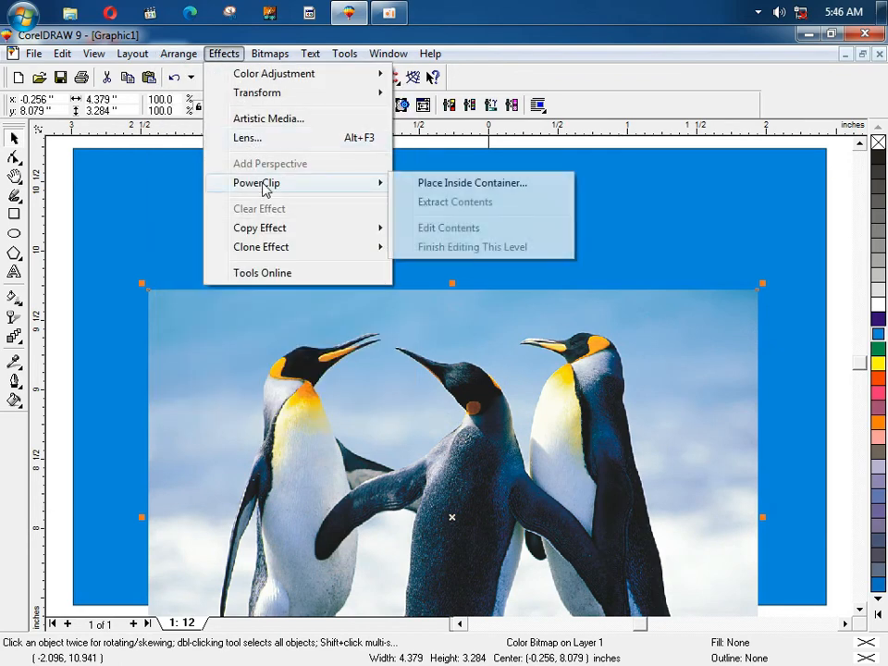
click(525, 188)
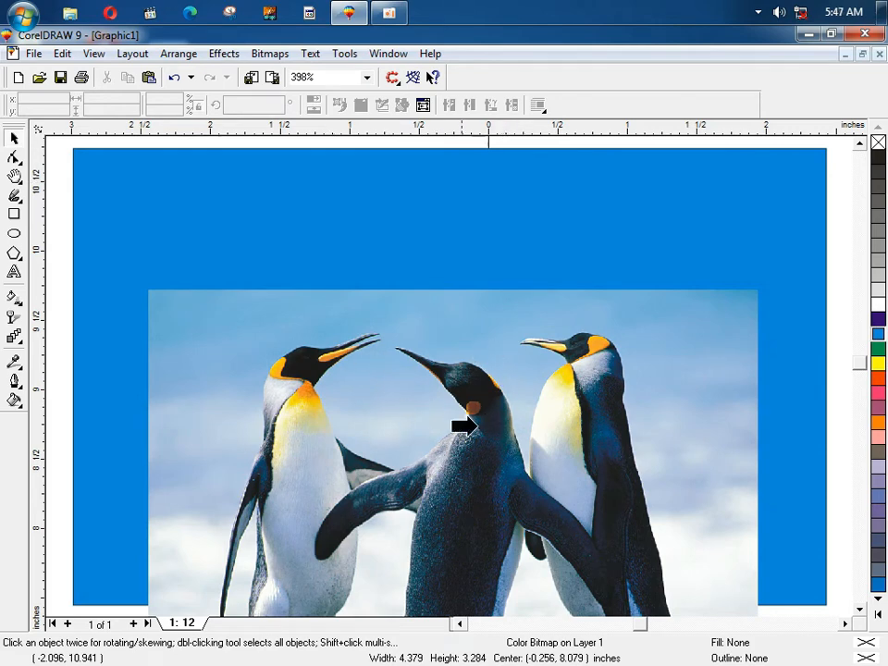
click(396, 223)
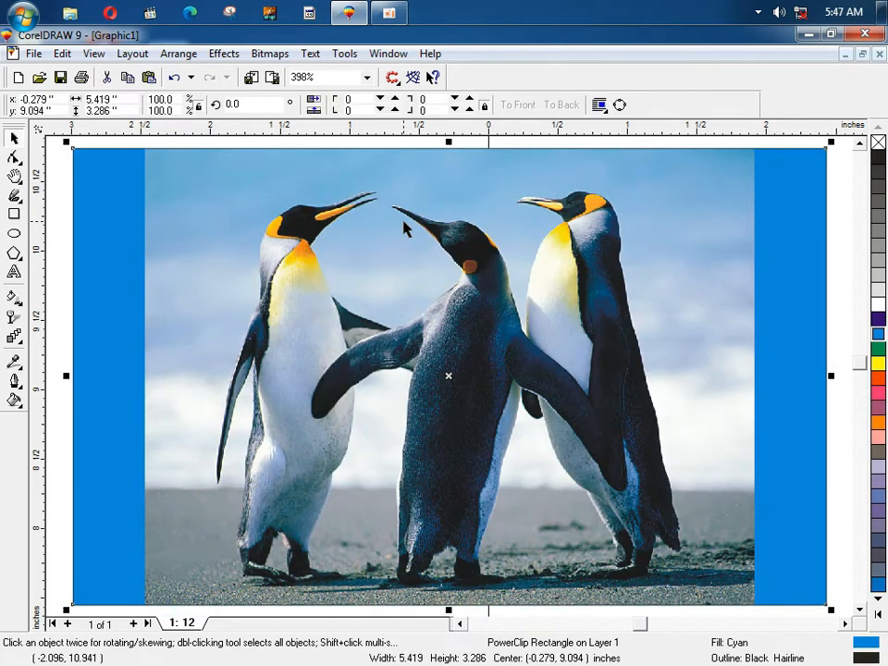
Step: Look through the PowerClip submenu options without choosing one
click(178, 53)
mouse_move(224, 53)
mouse_move(256, 185)
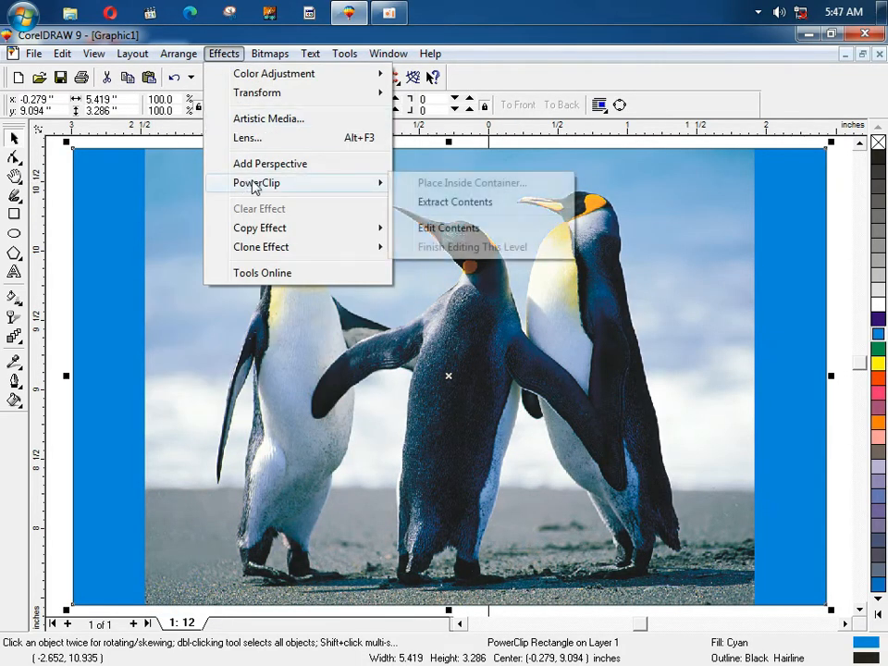
click(513, 231)
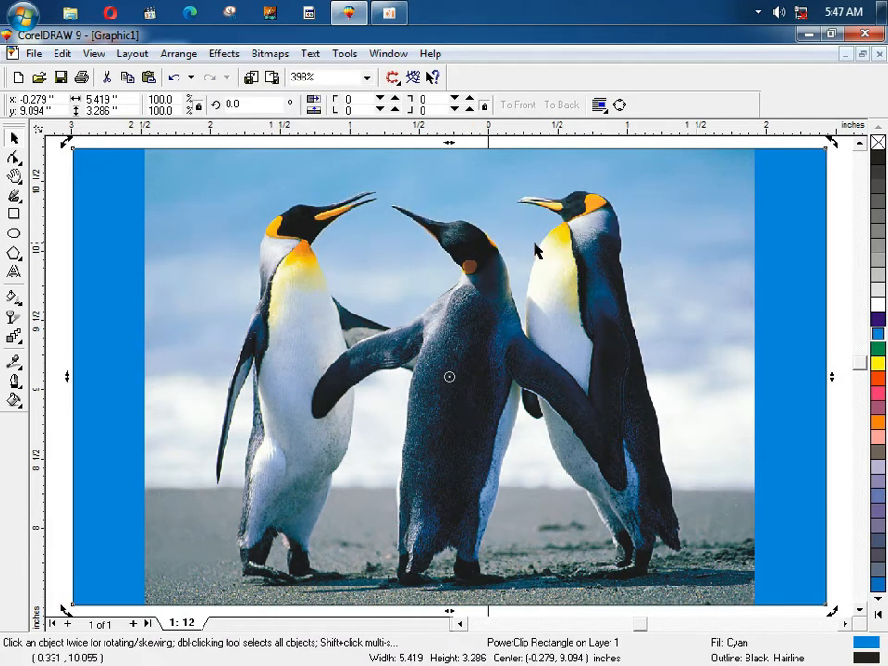
Step: Open the clipped photo's context menu and the PowerClip submenu, then deselect everything
right_click(371, 234)
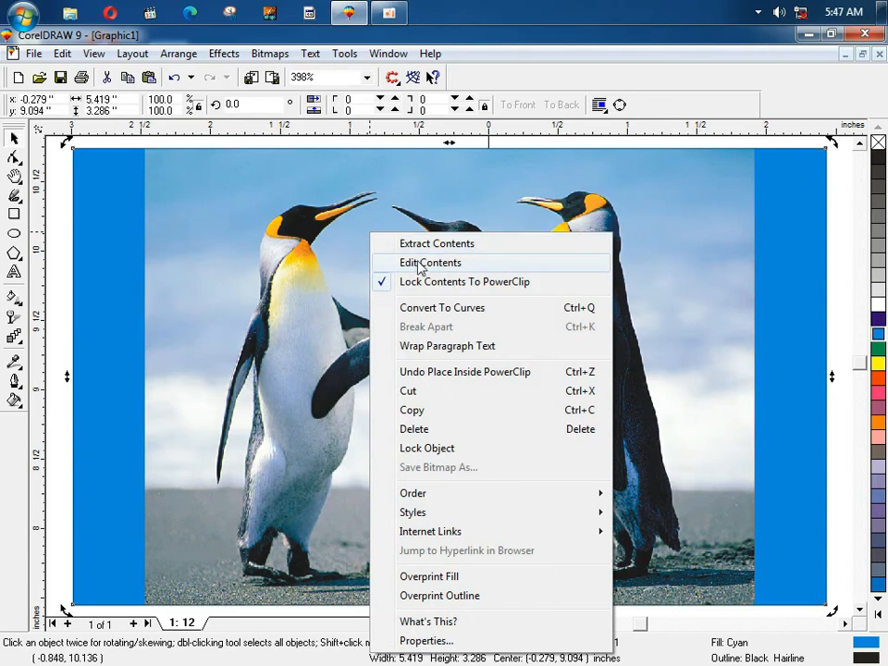
click(178, 54)
click(178, 53)
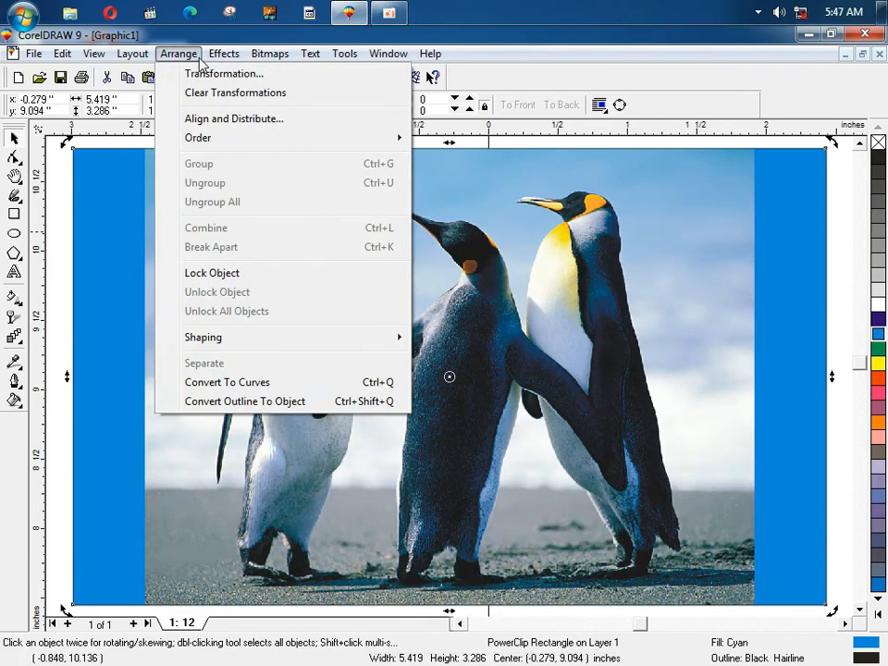
mouse_move(224, 54)
mouse_move(260, 181)
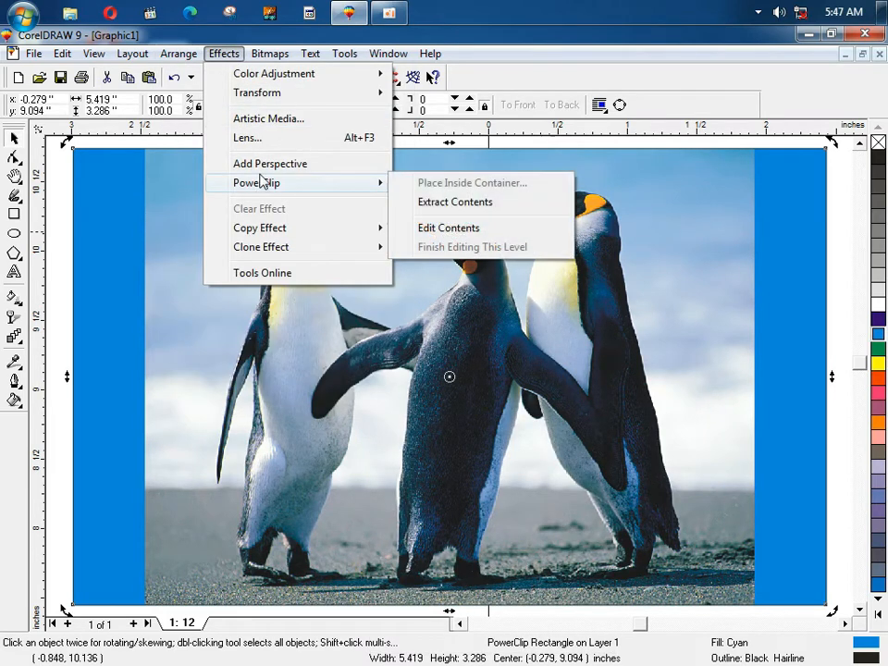
click(61, 207)
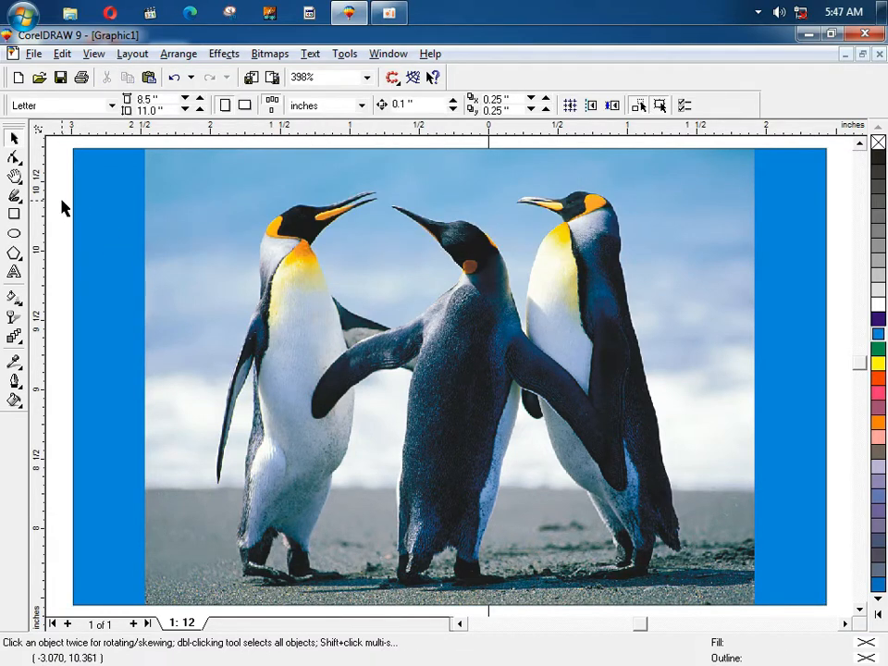
Step: Step through the Effects > PowerClip options with the keyboard, then close the menus
key(alt+c)
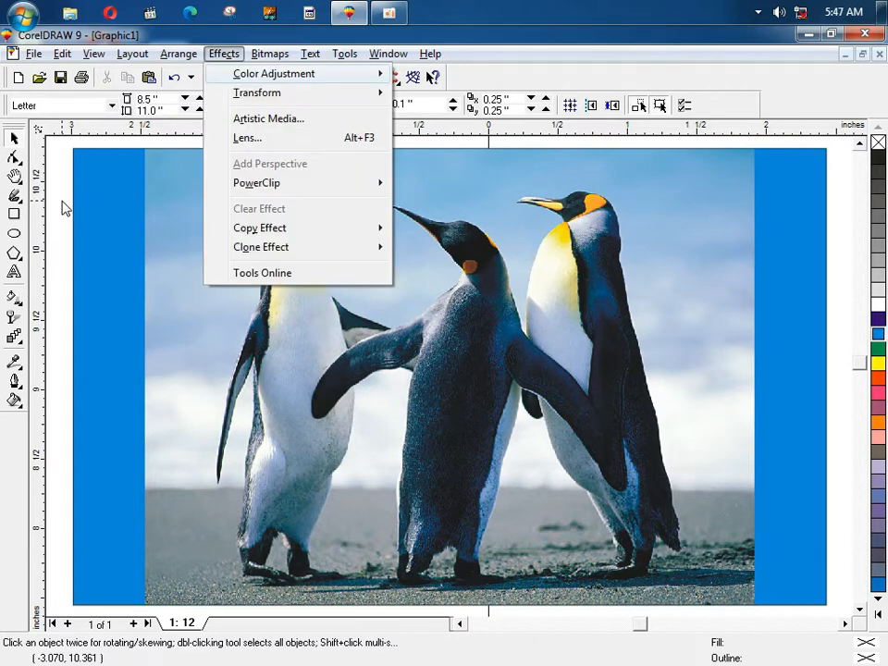
key(w)
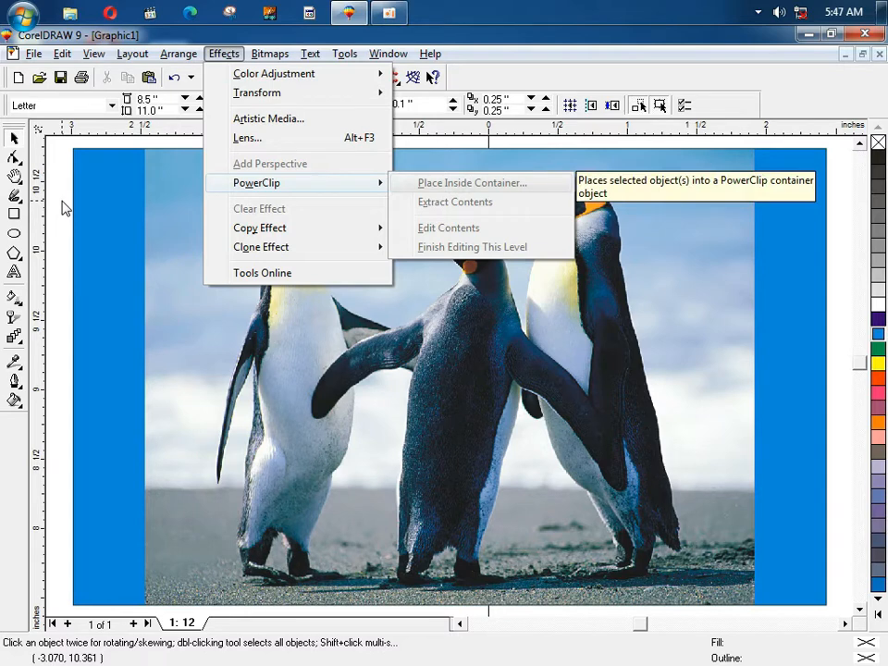
key(Down)
key(Down)
key(Up)
key(Up)
key(Down)
key(Down)
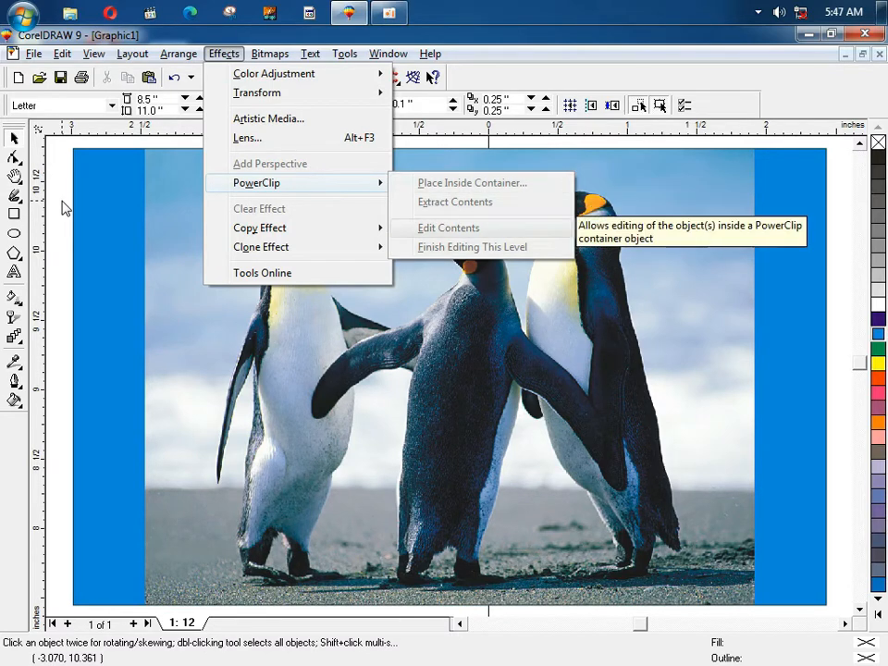
key(Down)
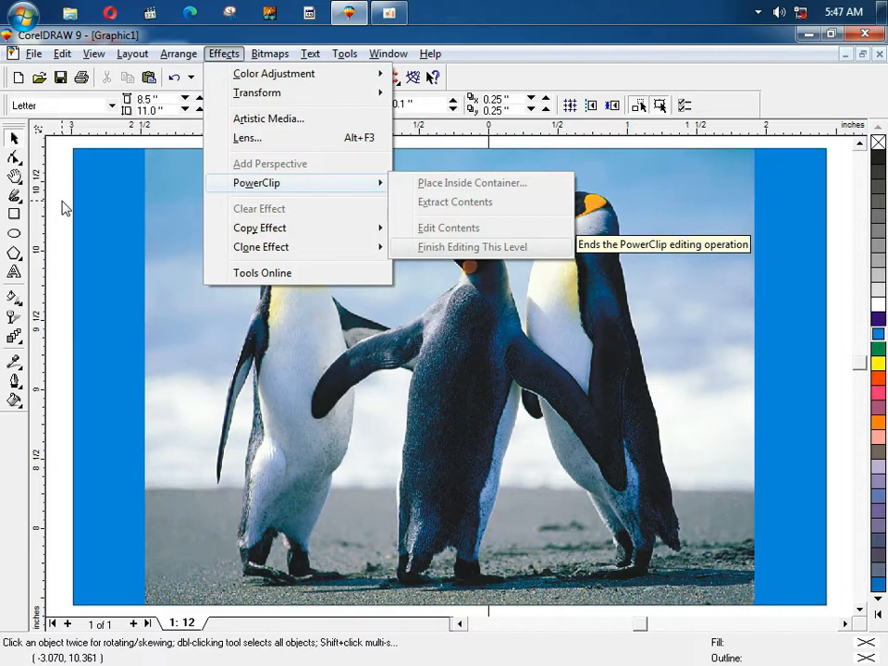
click(18, 147)
Step: Select the penguin-filled rectangle and choose PowerClip Edit Contents
click(102, 198)
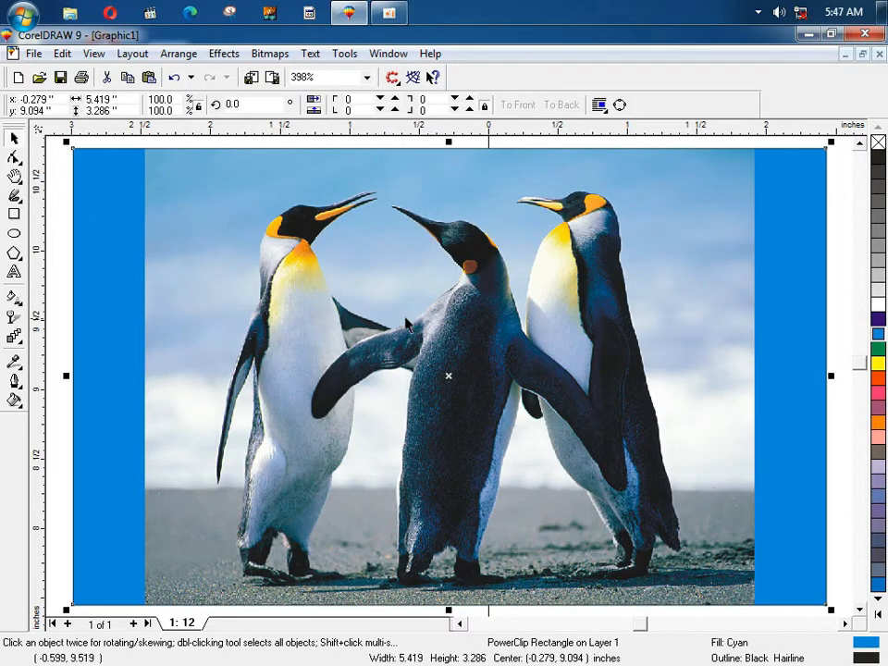
key(alt+c)
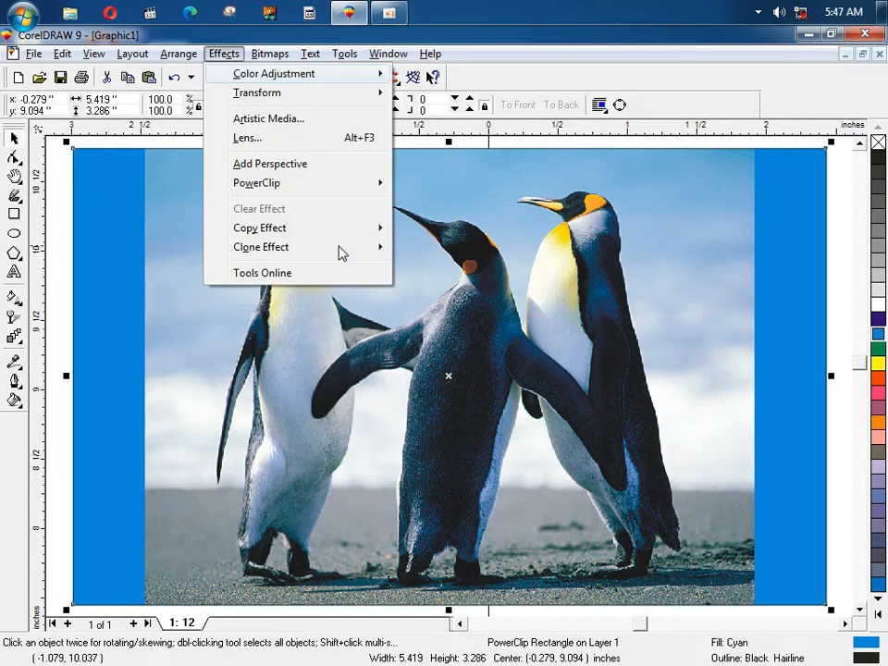
key(w)
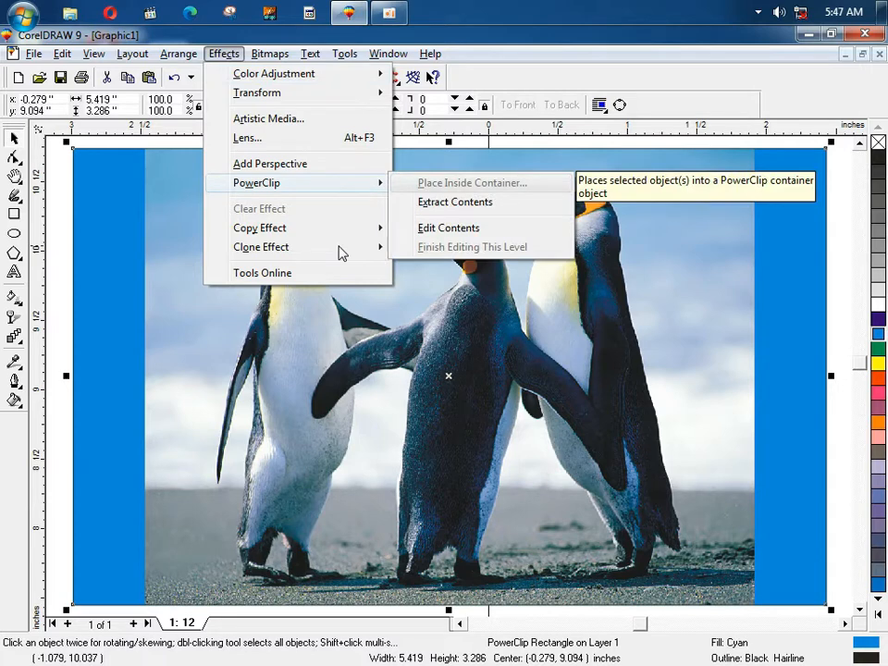
key(Up)
key(Up)
key(Return)
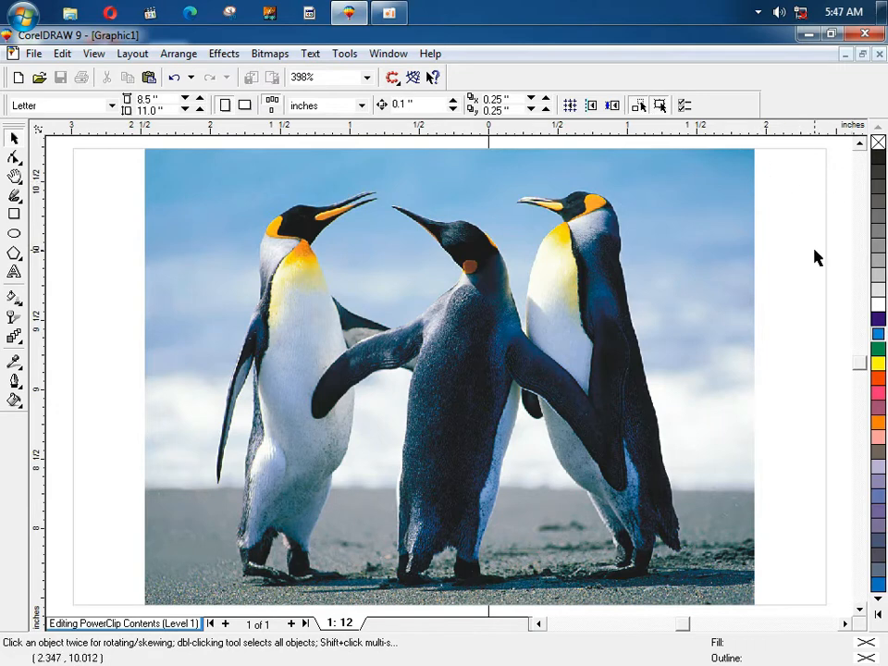
Step: Enlarge the penguin photo to about 135% beyond the frame and nudge it downward
key(F3)
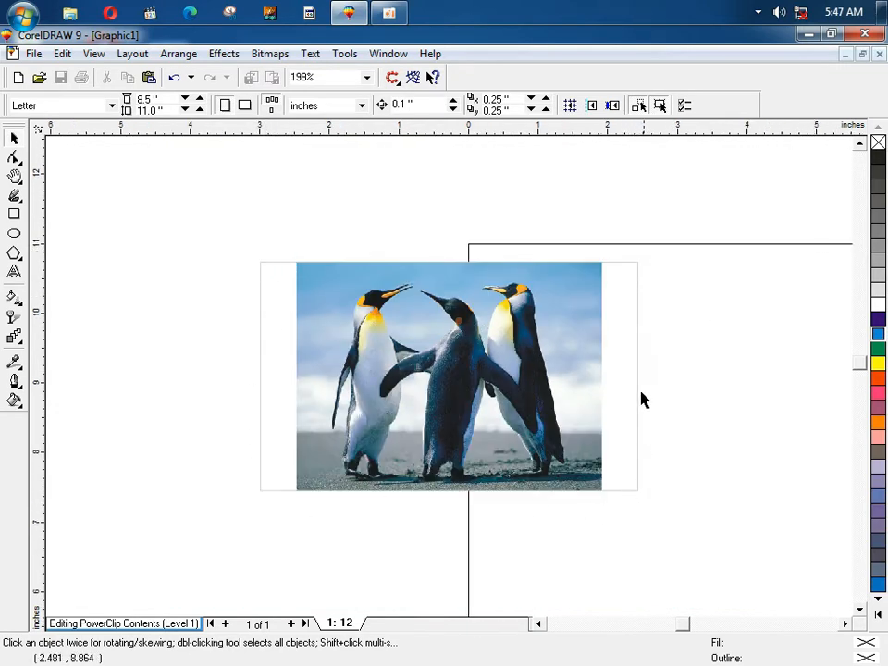
click(352, 290)
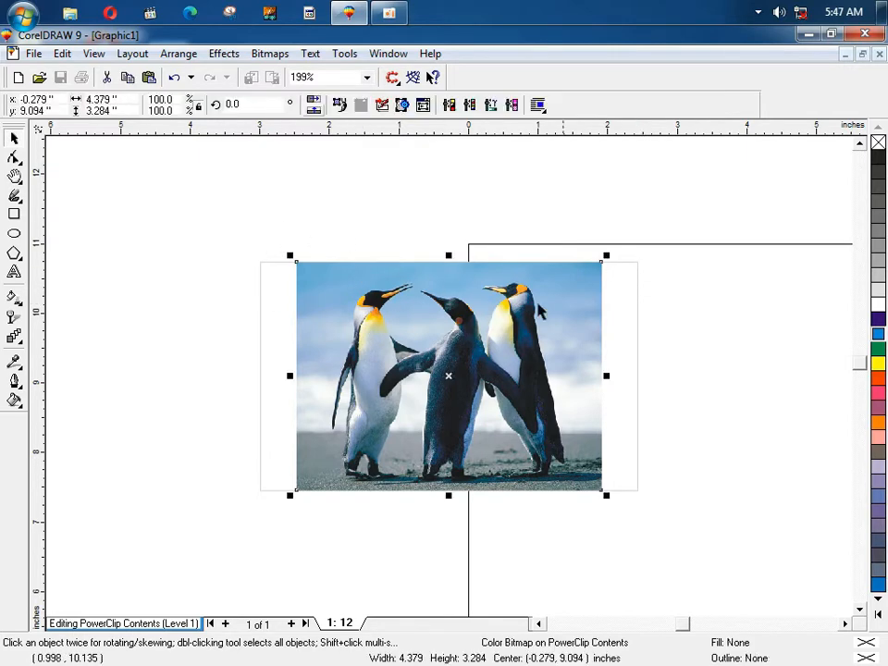
drag(605, 257, 667, 221)
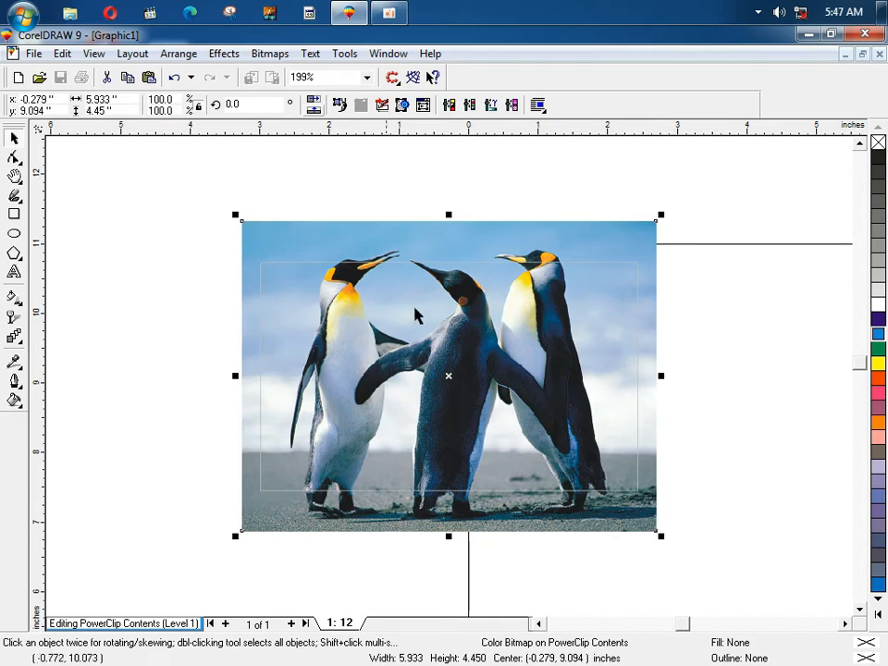
key(Down)
key(Down)
key(Down)
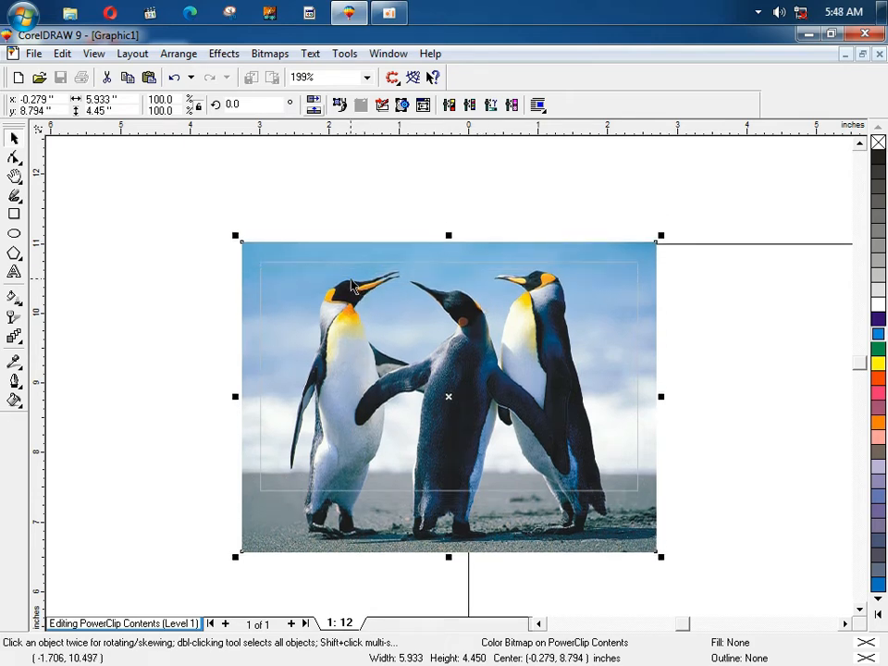
click(232, 225)
Step: Zoom in on the photo and bring up Effects > PowerClip > Finish Editing This Level
key(F2)
drag(184, 200, 748, 568)
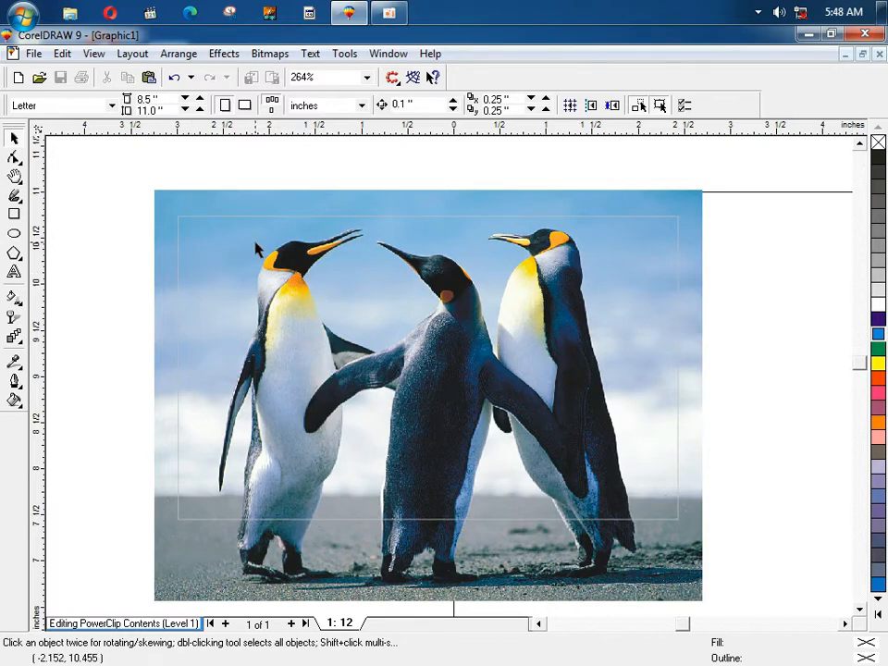
key(alt+c)
key(w)
key(f)
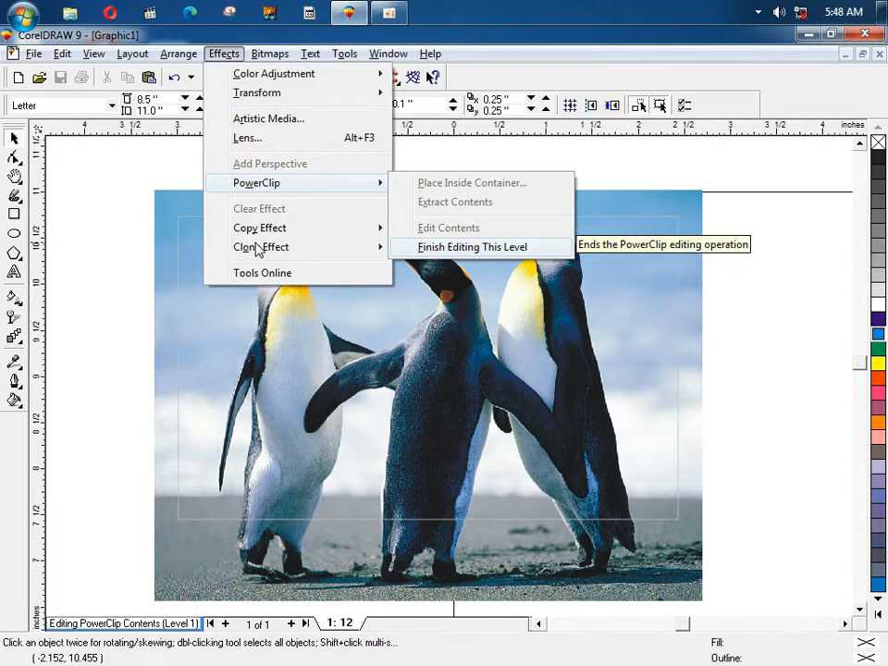
Step: Finish the PowerClip edit and draw a 2.256 × 0.489 inch rectangle over the photo's upper-left edge
key(Return)
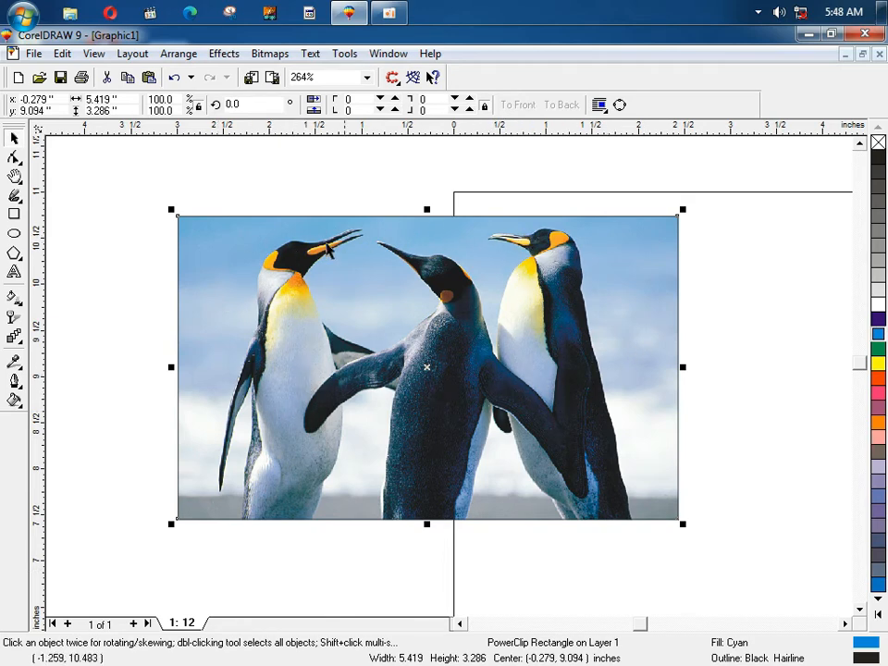
click(109, 258)
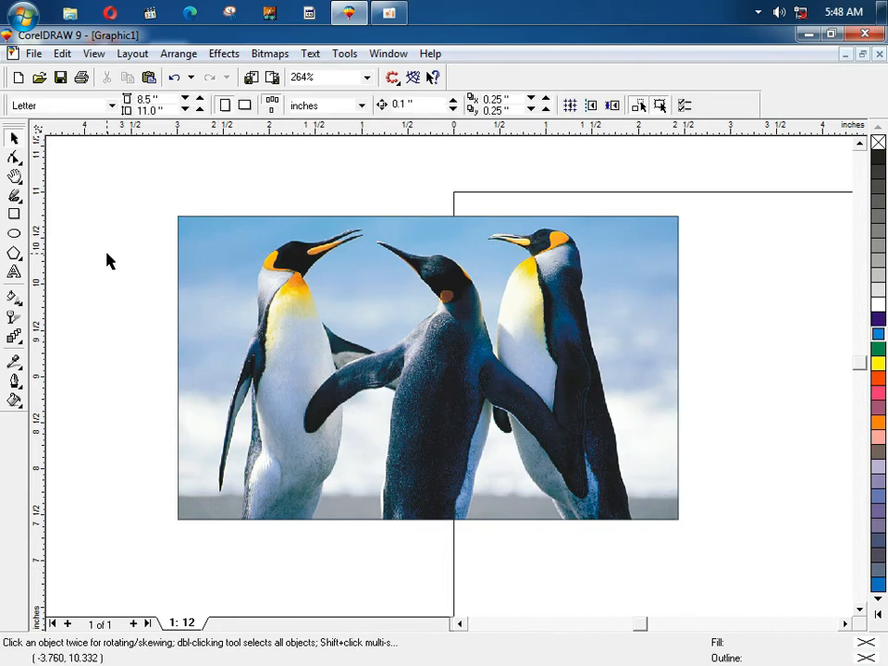
click(14, 215)
drag(86, 191, 297, 234)
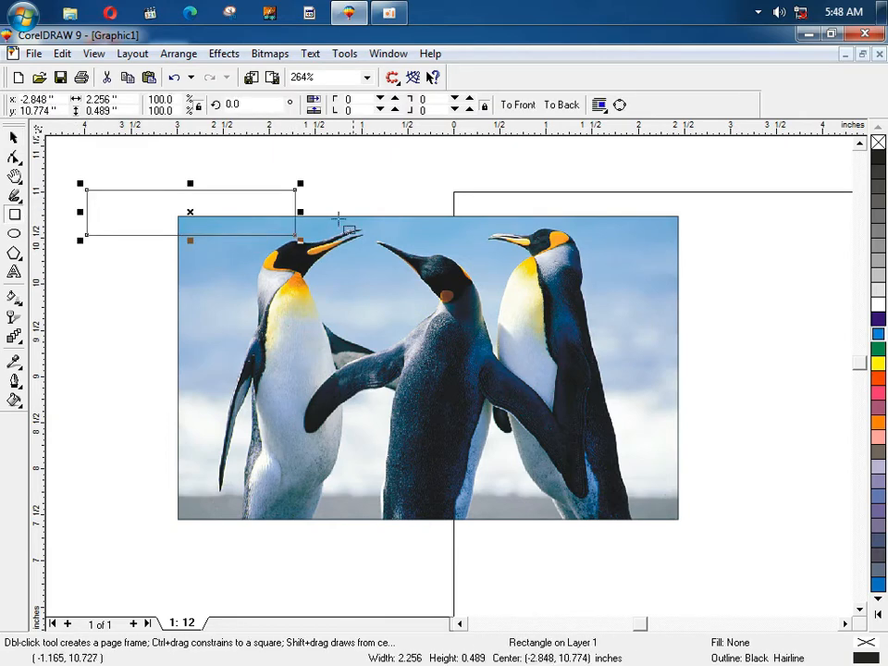
Step: Fill the new rectangle white, move it onto the photo, and place it inside the penguin PowerClip
key(space)
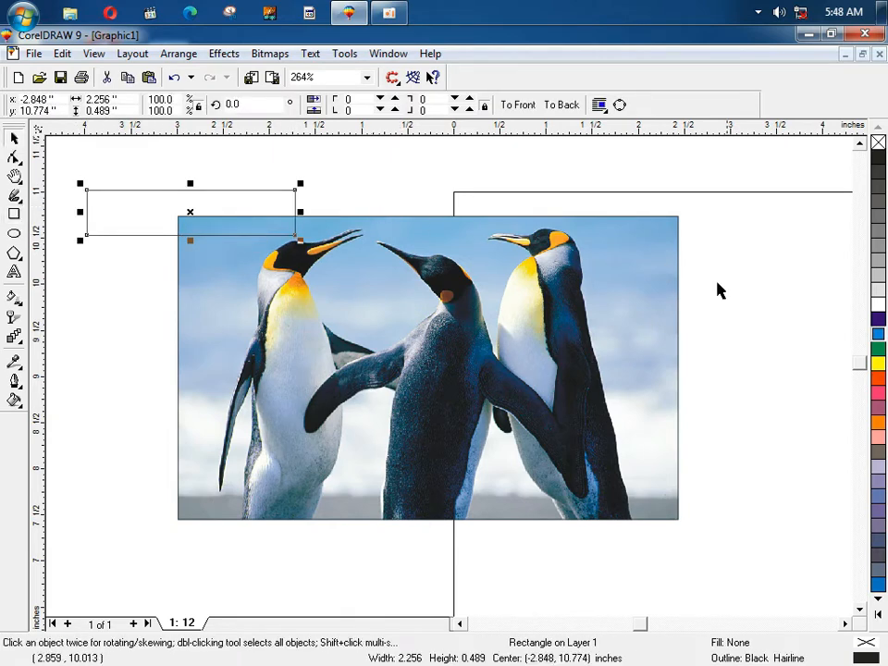
click(878, 304)
drag(252, 230, 491, 467)
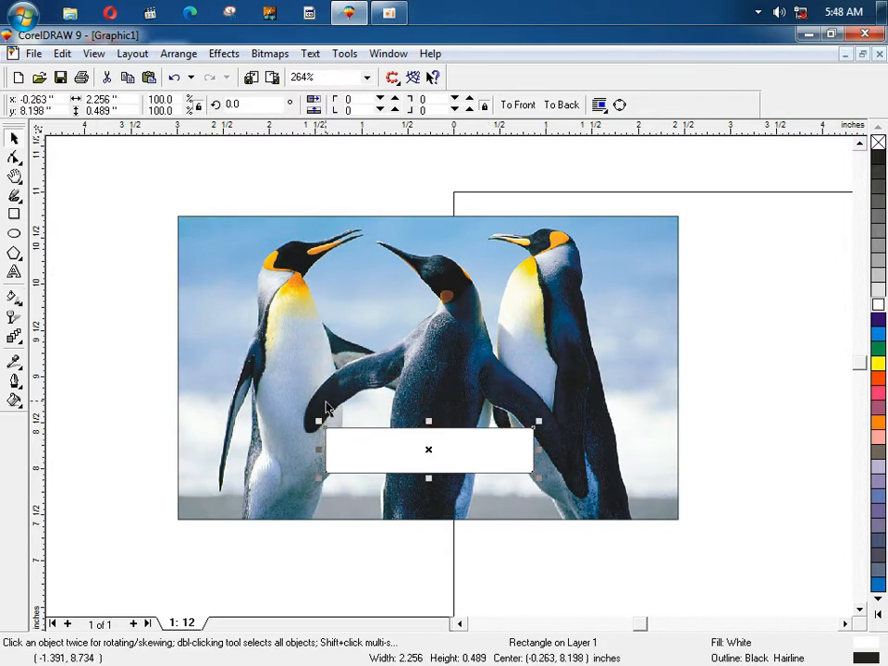
key(alt+c)
key(w)
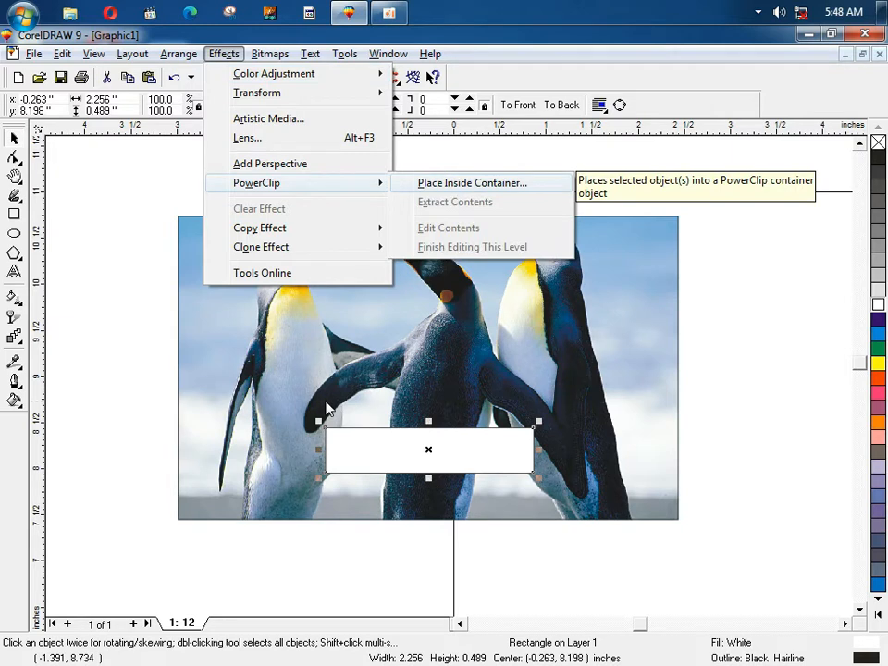
key(Return)
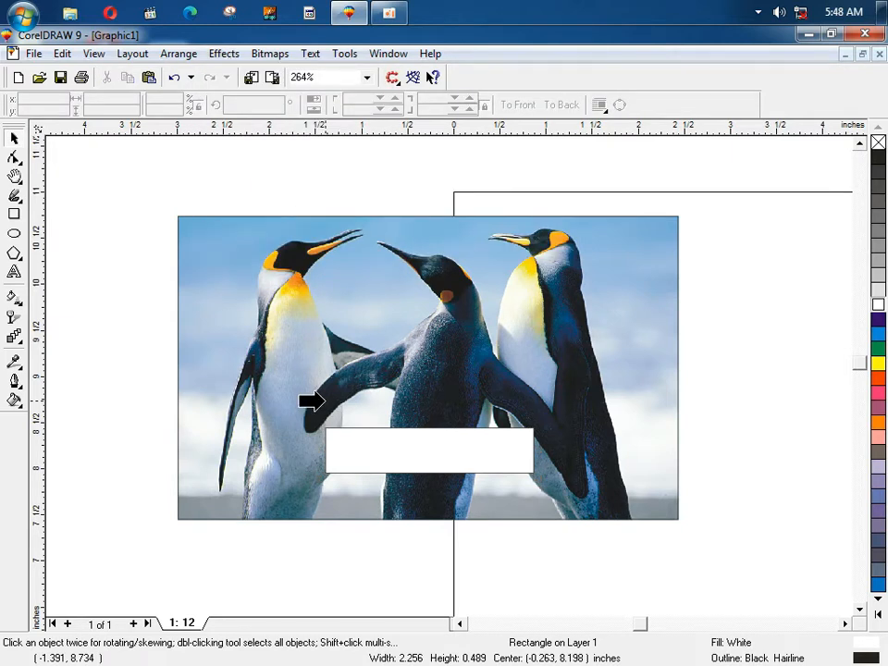
click(324, 403)
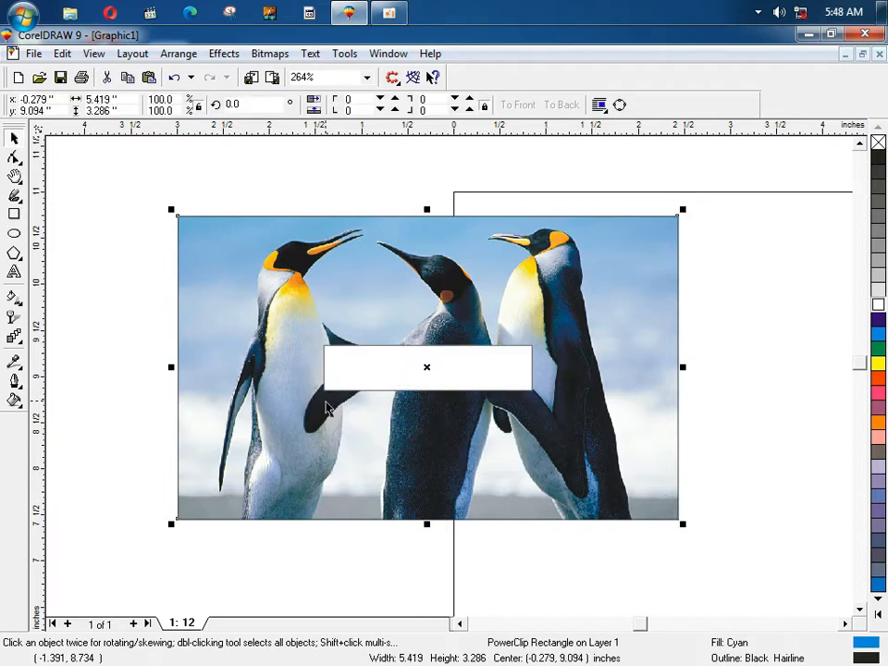
Step: Reopen the penguin PowerClip contents for editing via Effects > PowerClip > Edit Contents
key(alt+c)
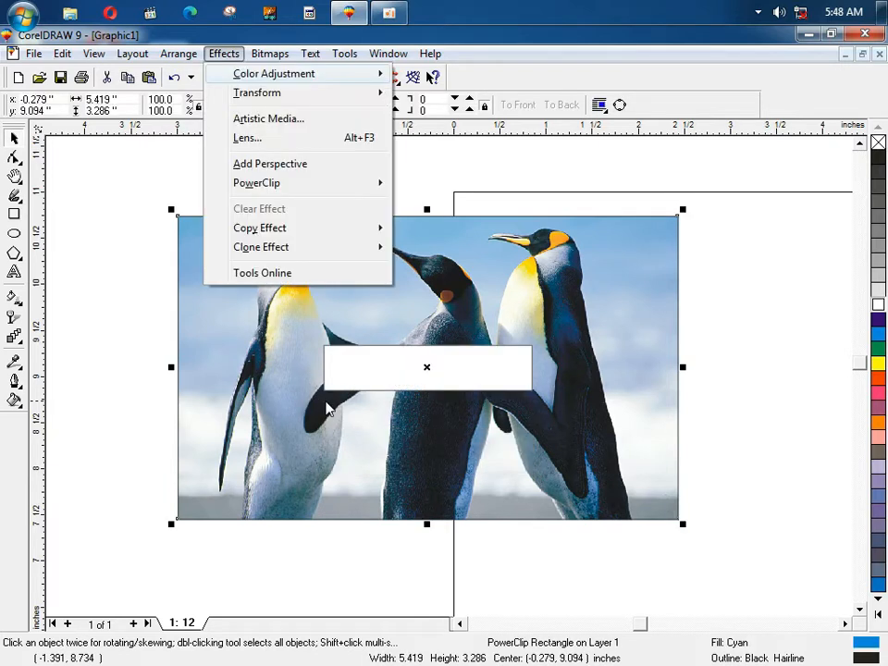
key(w)
key(Down)
key(Down)
key(Return)
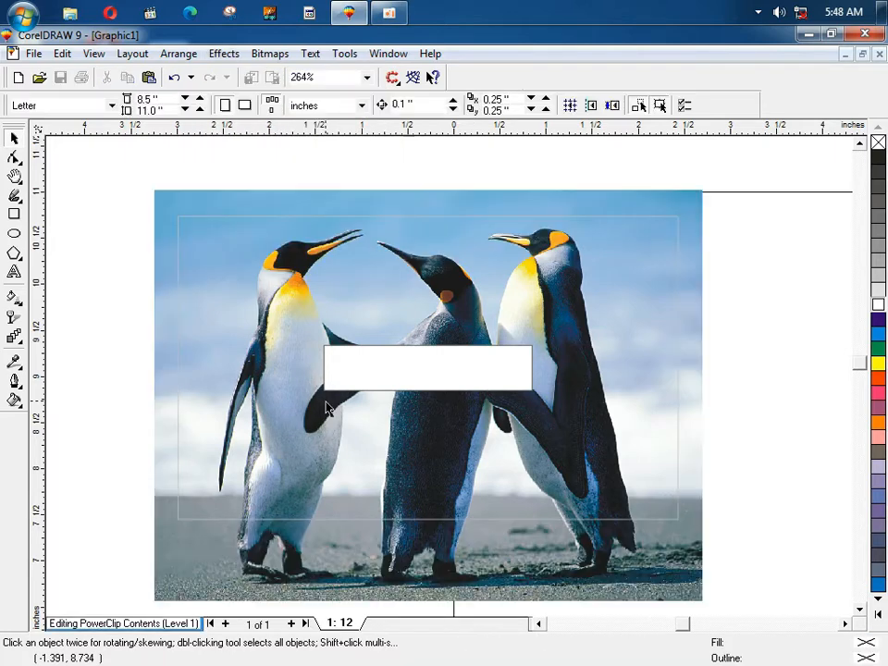
Step: Move the white rectangle about 1 inch lower inside the PowerClip and finish editing this level
drag(393, 381, 395, 476)
click(298, 358)
right_click(327, 356)
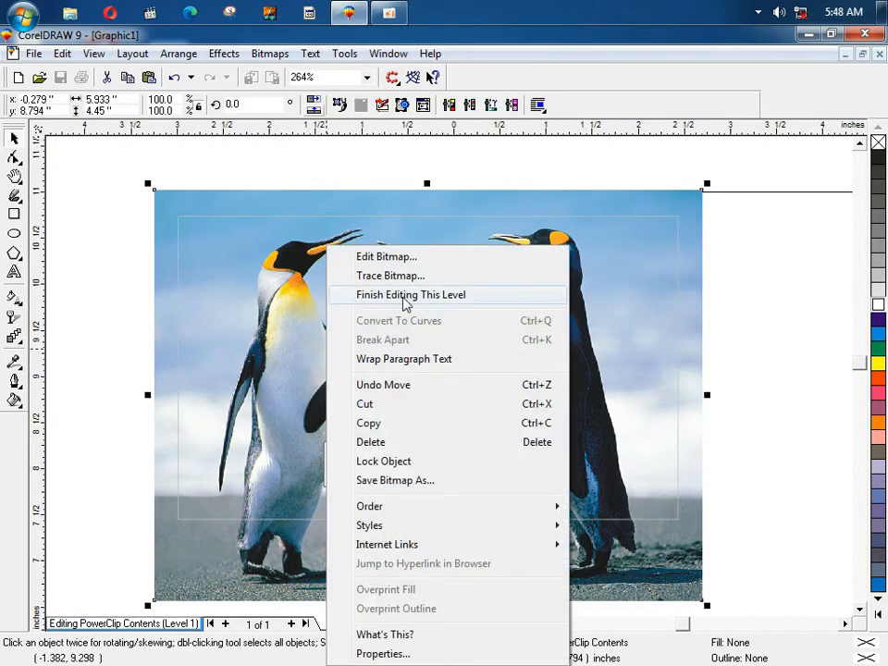
click(439, 301)
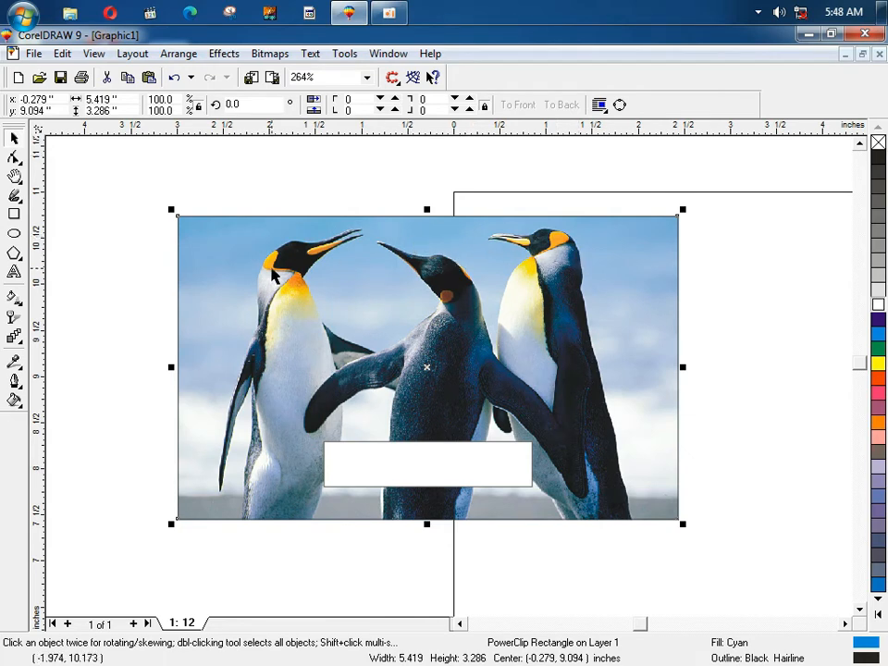
right_click(274, 275)
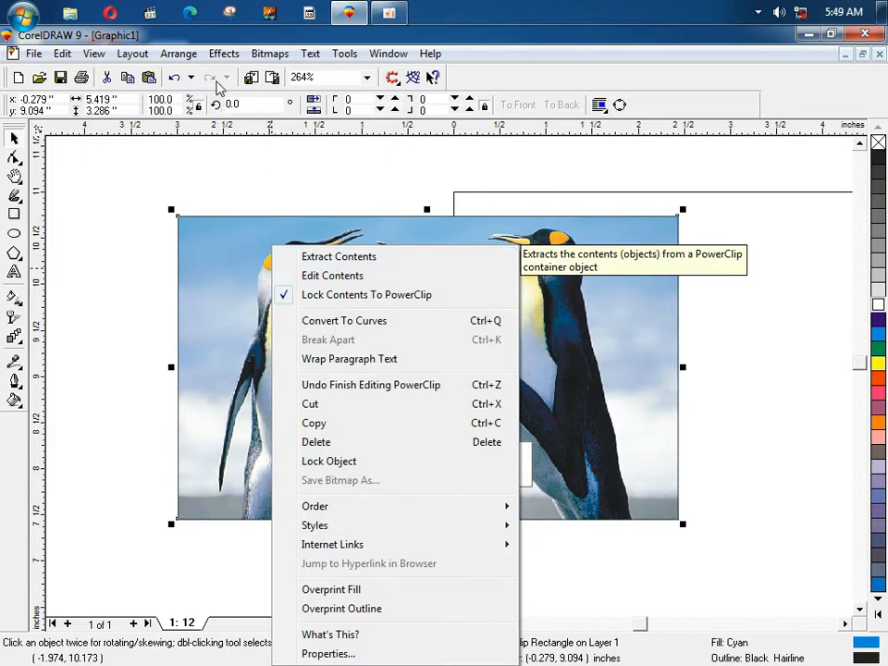
Step: Extract the penguin photo and white rectangle from the PowerClip, uncovering the blue rectangle
click(224, 53)
mouse_move(375, 183)
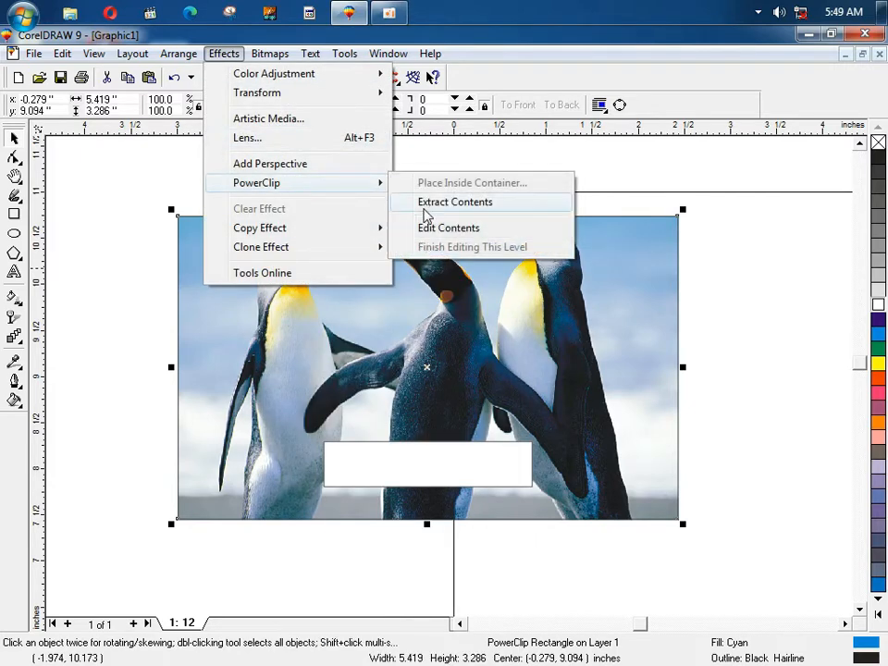
click(487, 203)
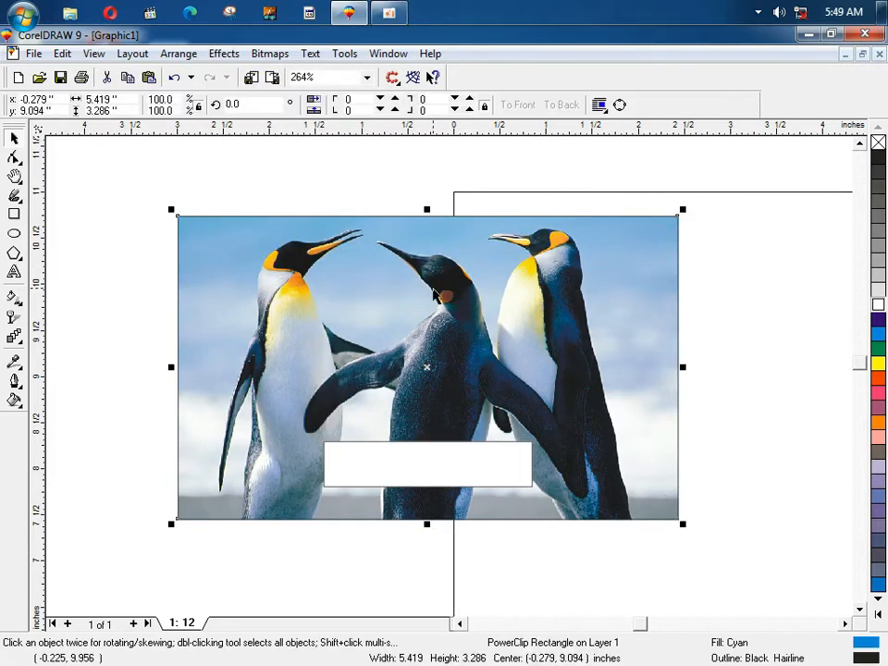
right_click(435, 244)
click(462, 259)
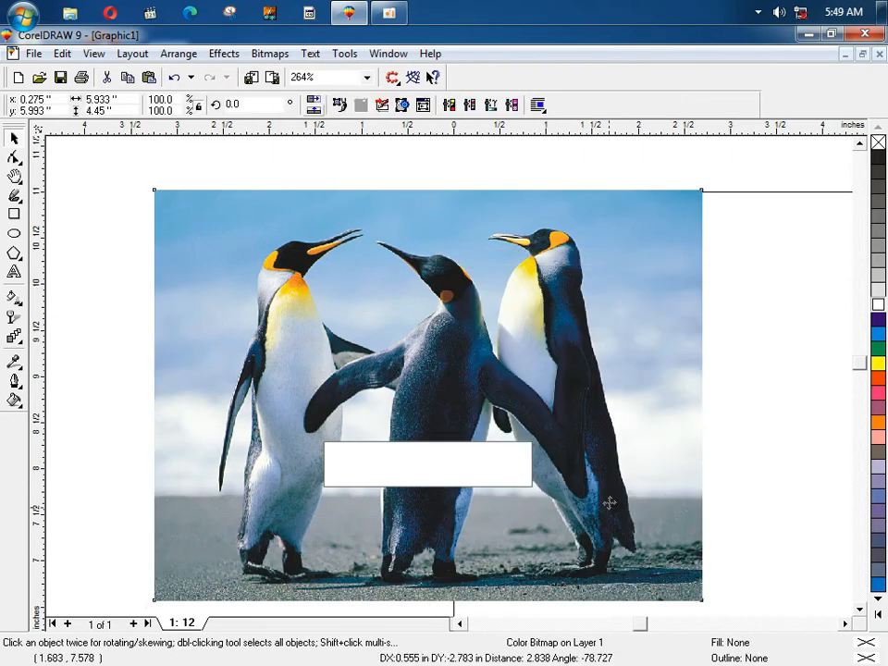
drag(425, 210, 366, 547)
Step: Delete the penguin bitmap and the white rectangle, leaving only the cyan rectangle
click(495, 402)
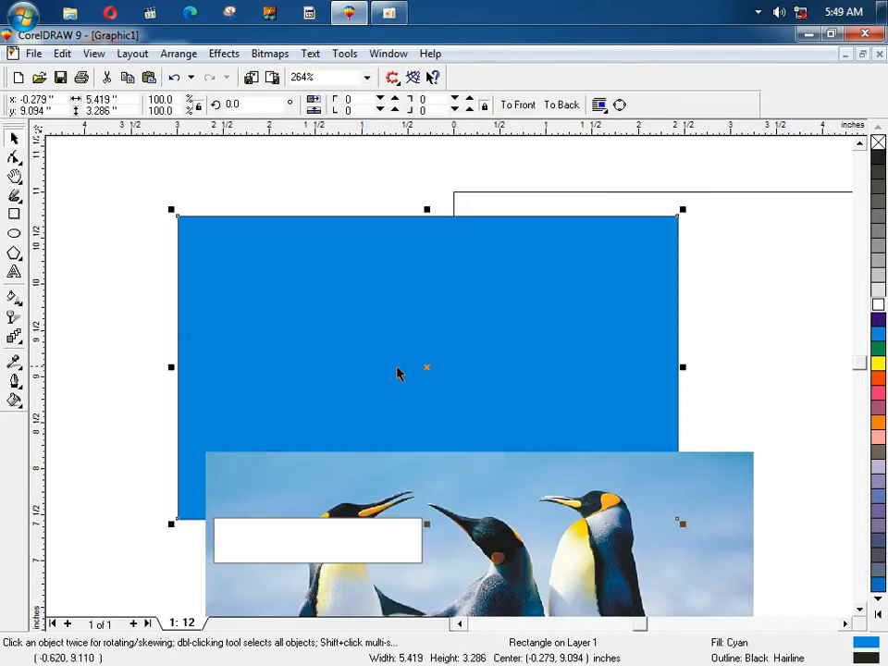
click(345, 480)
key(Delete)
click(352, 542)
key(Delete)
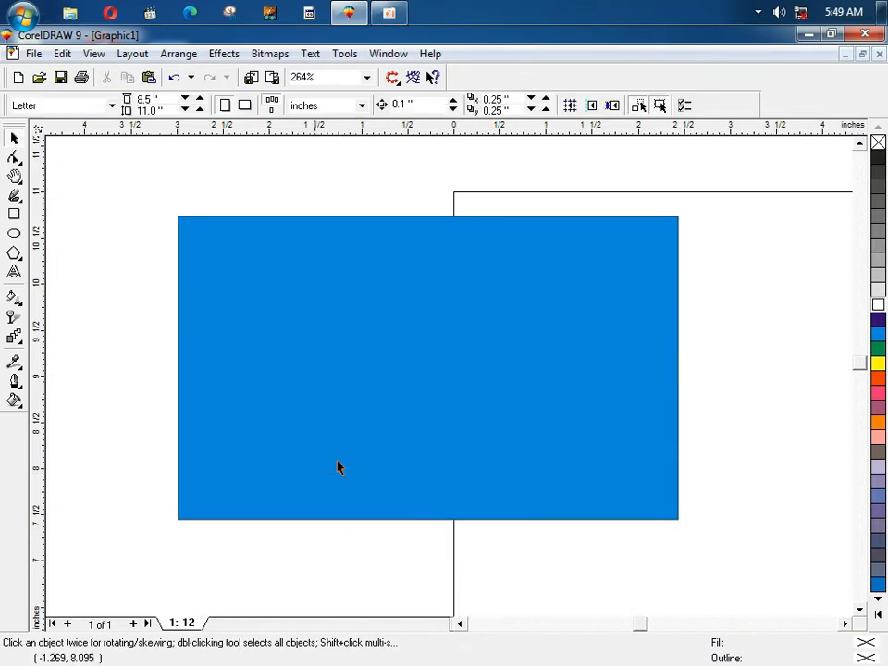
click(224, 54)
mouse_move(274, 184)
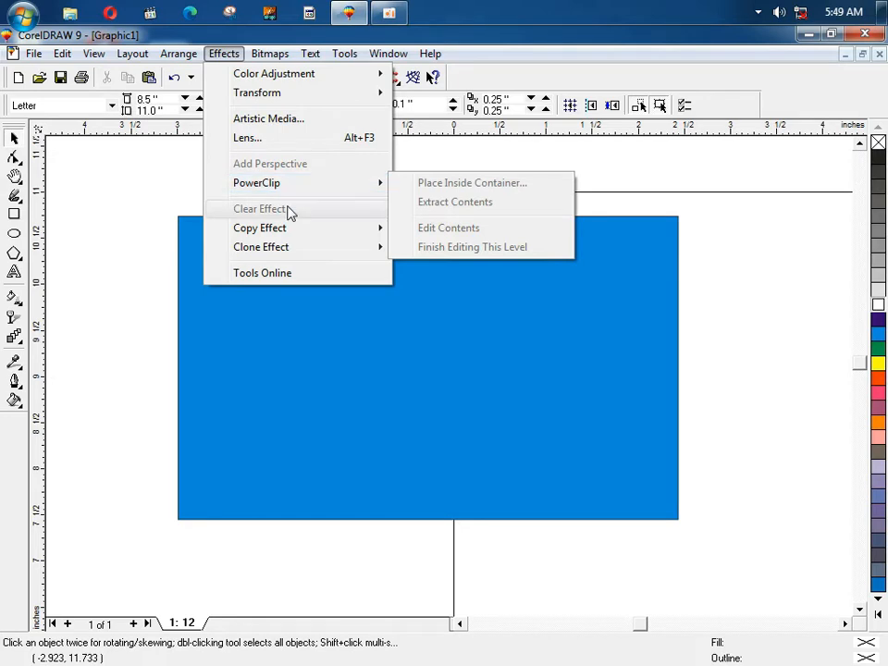
mouse_move(297, 253)
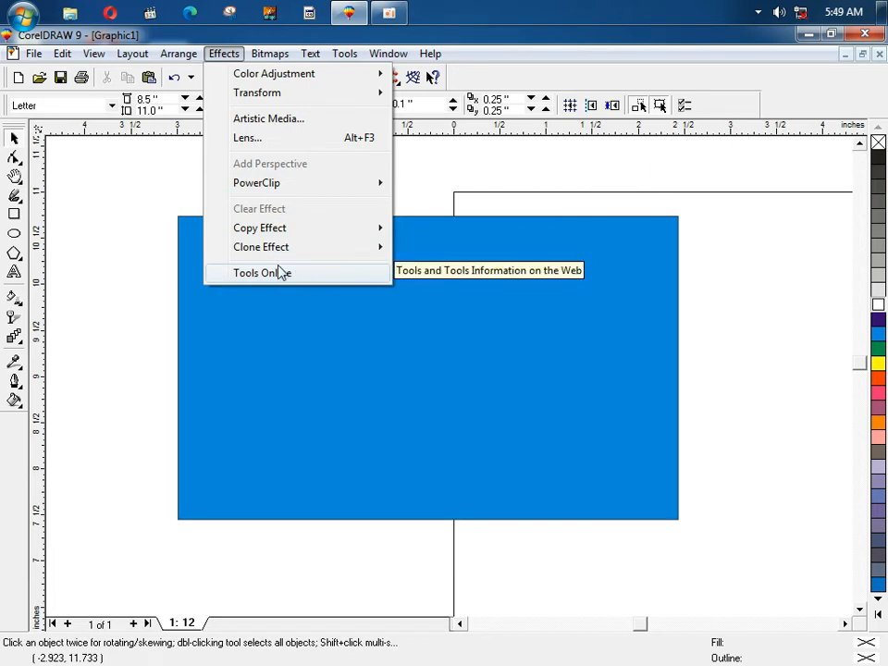
click(279, 273)
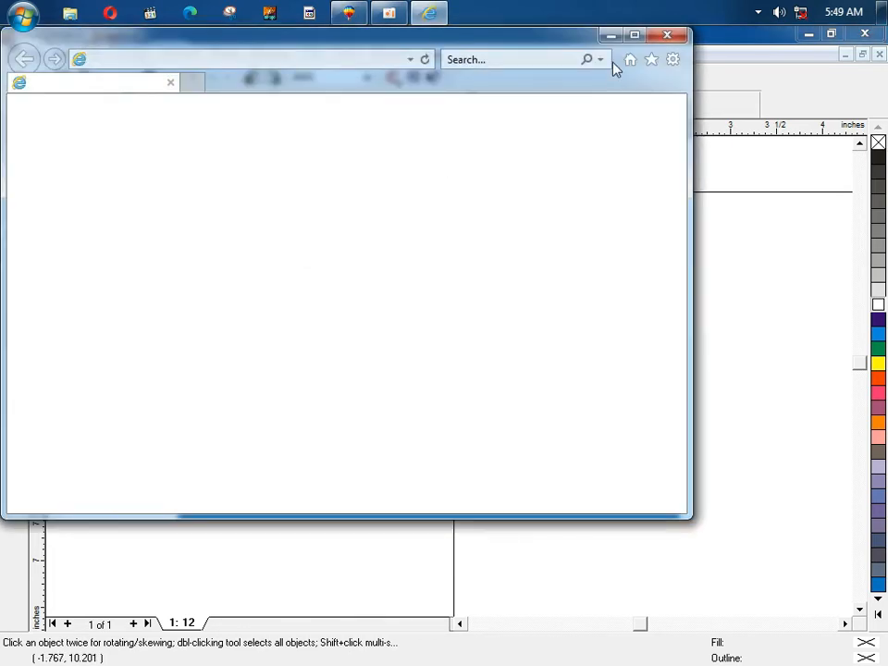
click(662, 37)
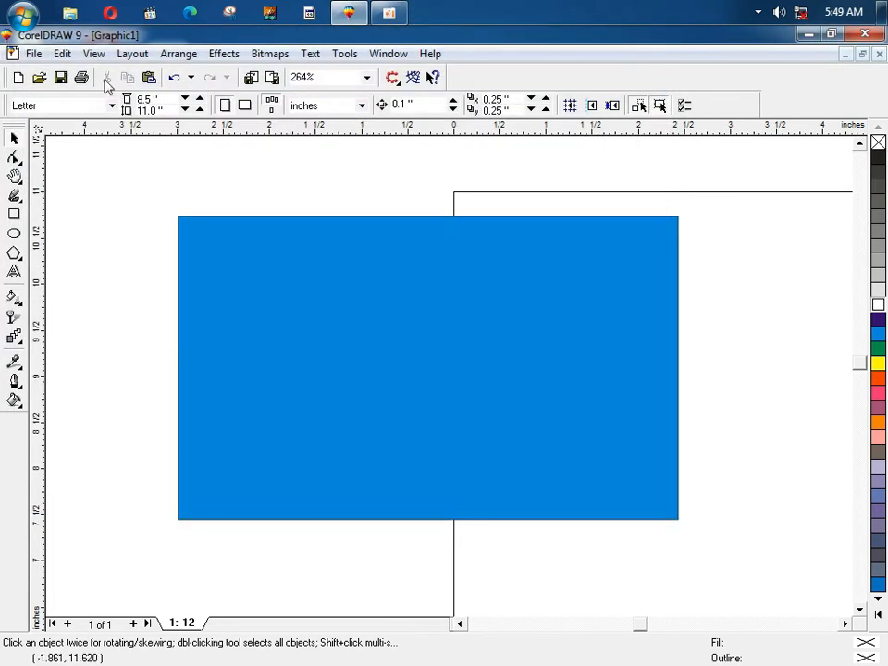
click(211, 53)
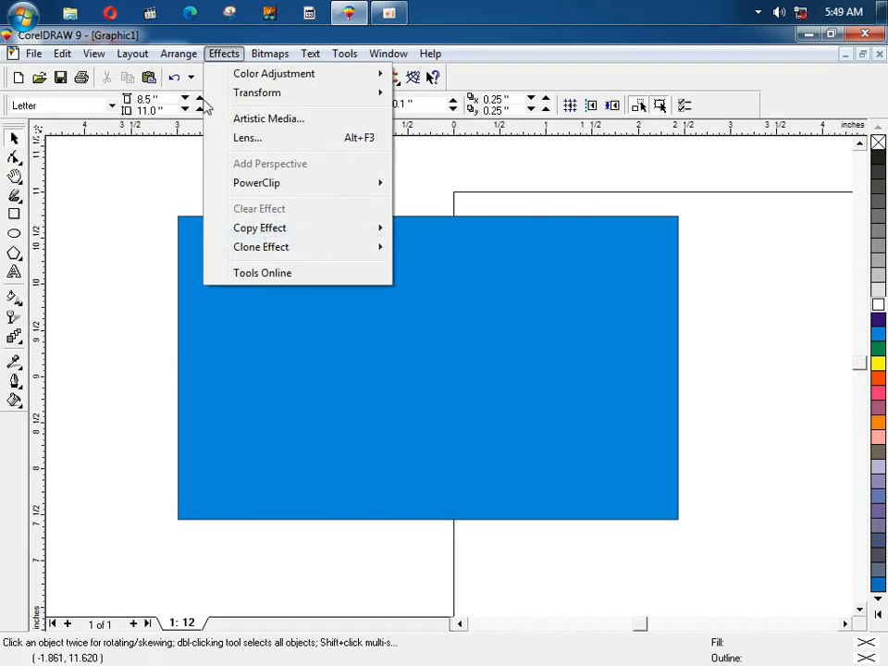
mouse_move(259, 58)
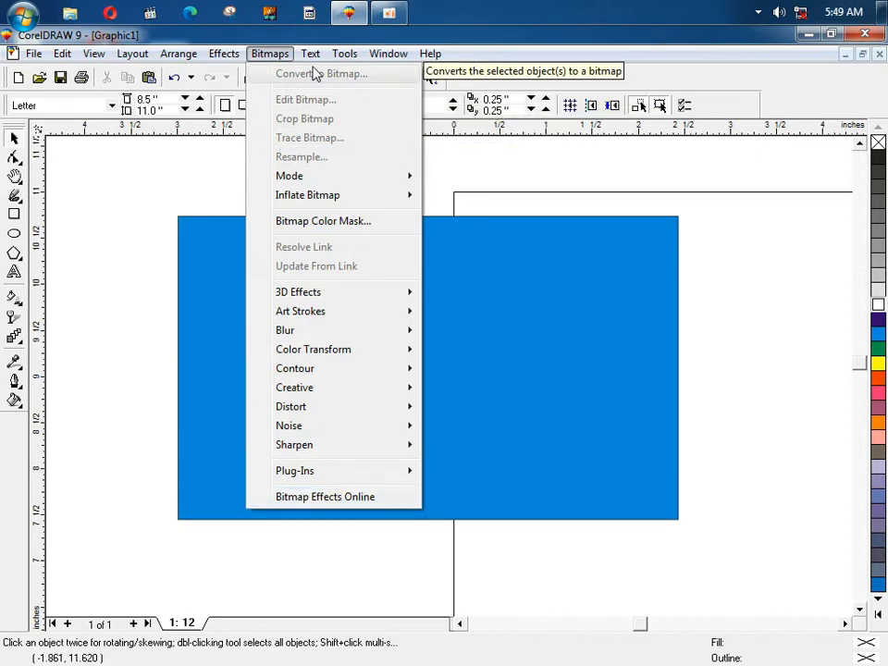
click(456, 175)
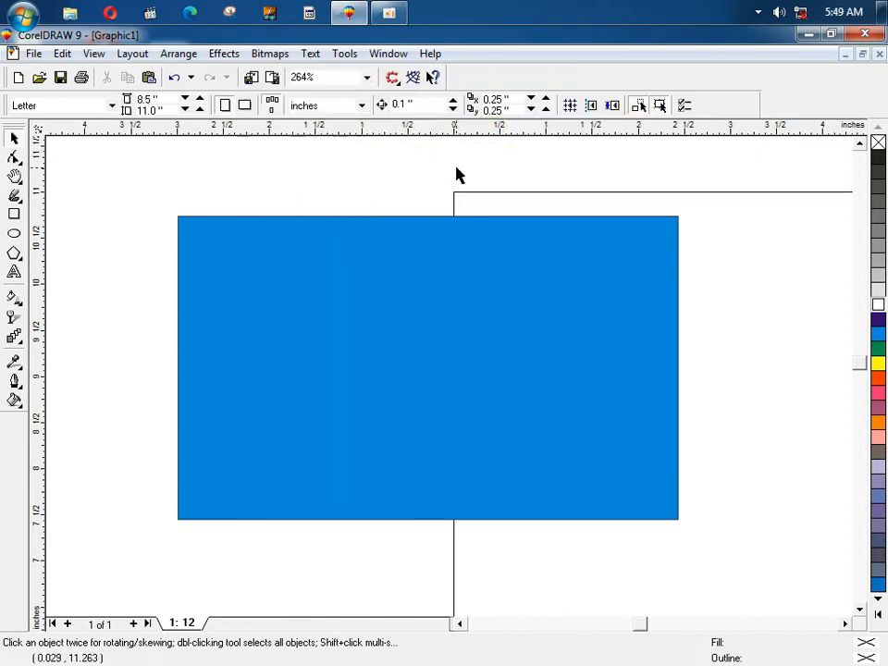
Step: Dismiss the Bitmaps menu without applying anything and delete the cyan rectangle
click(435, 294)
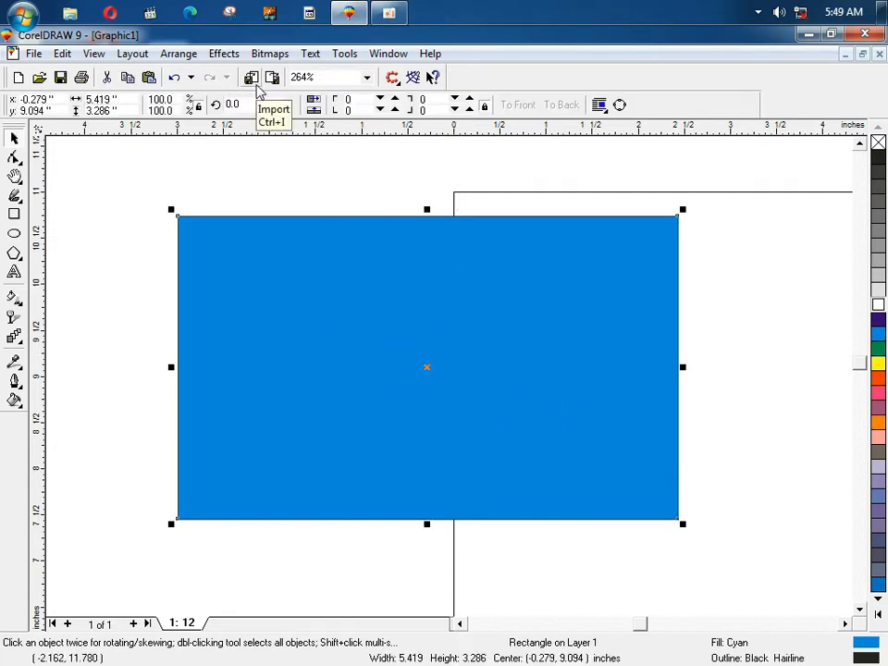
click(263, 53)
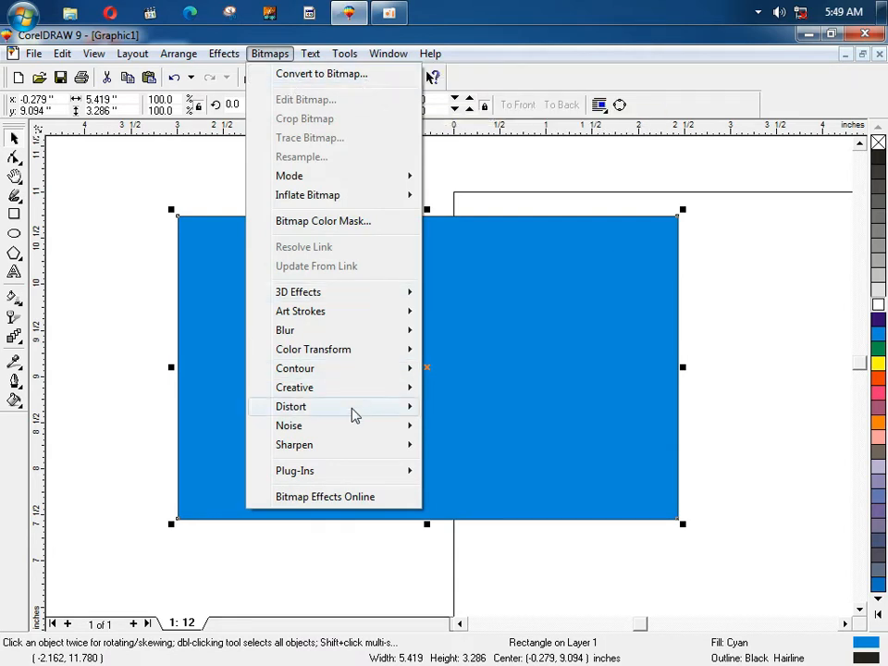
mouse_move(350, 294)
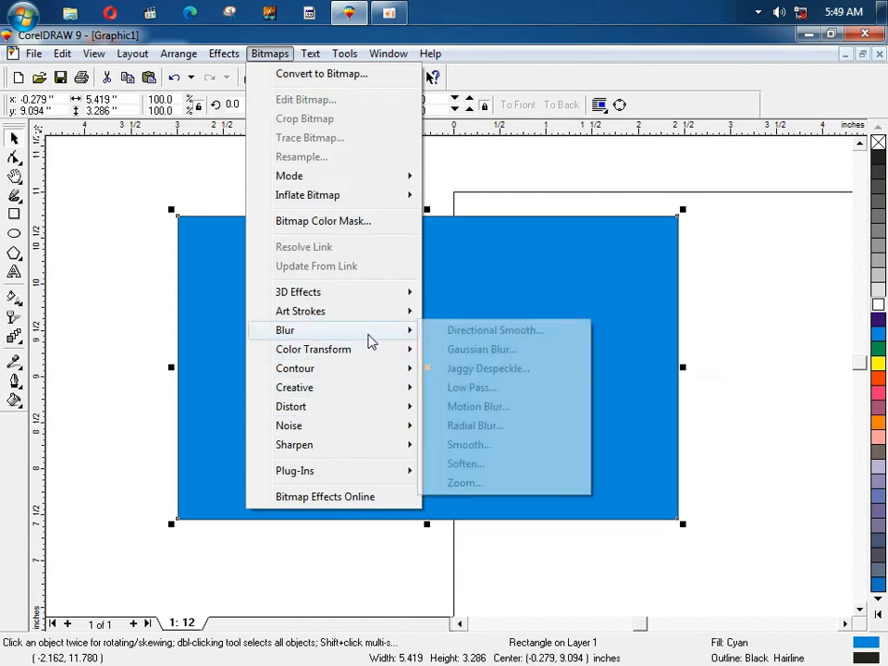
click(454, 268)
click(446, 287)
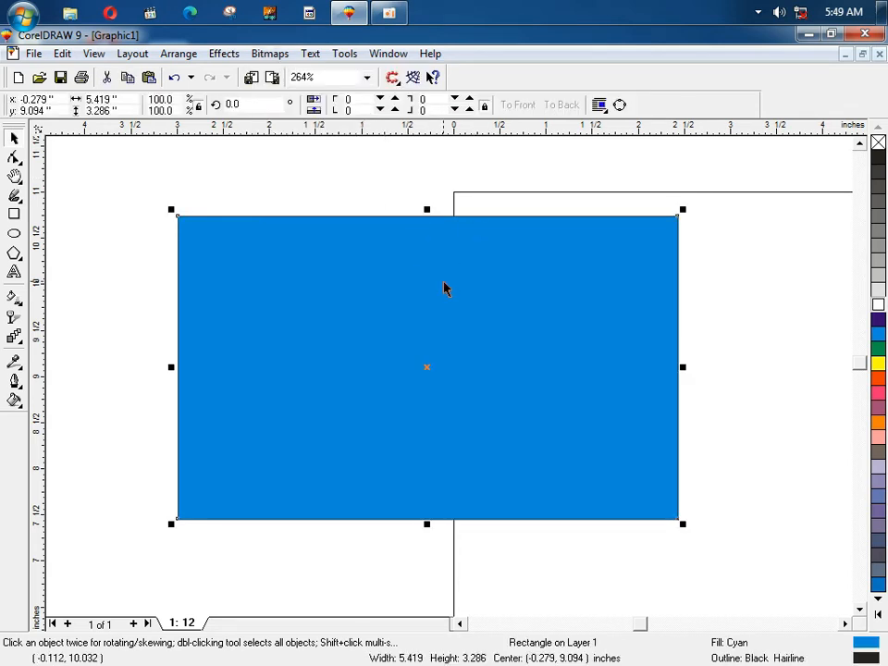
key(Delete)
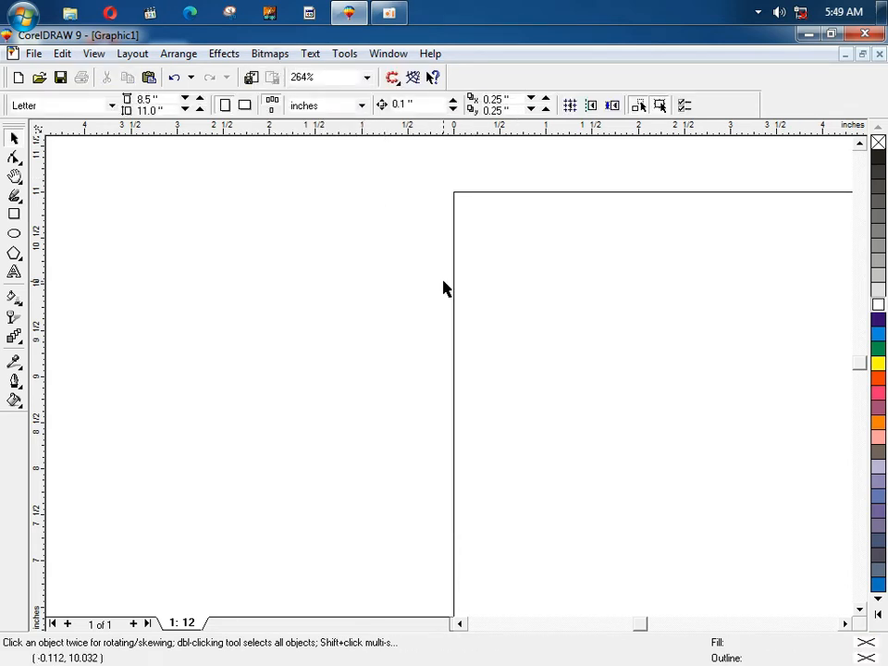
Step: Bring the Graphic1 figure image from the desktop into the drawing and move it onto the page
click(803, 37)
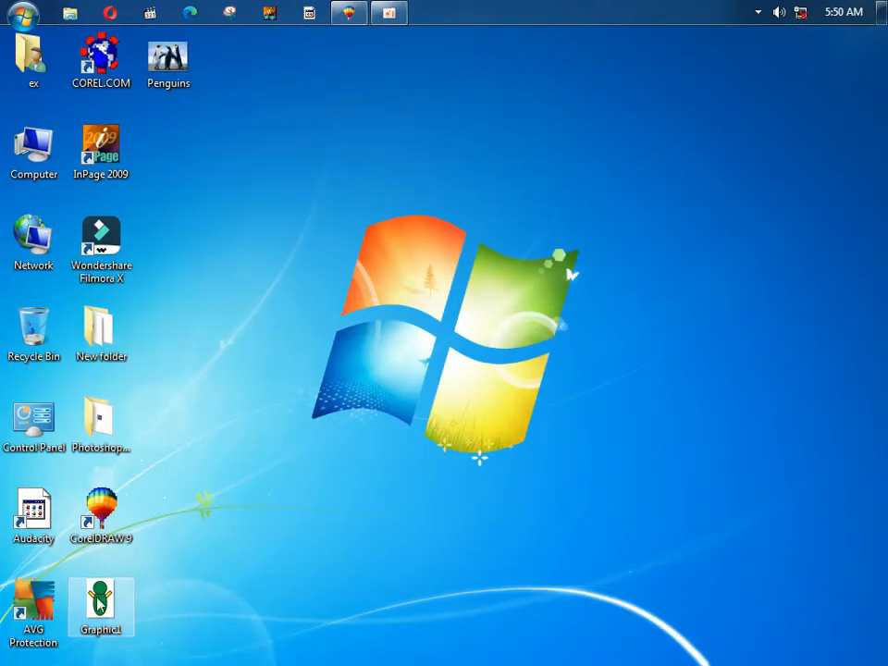
drag(100, 601, 313, 319)
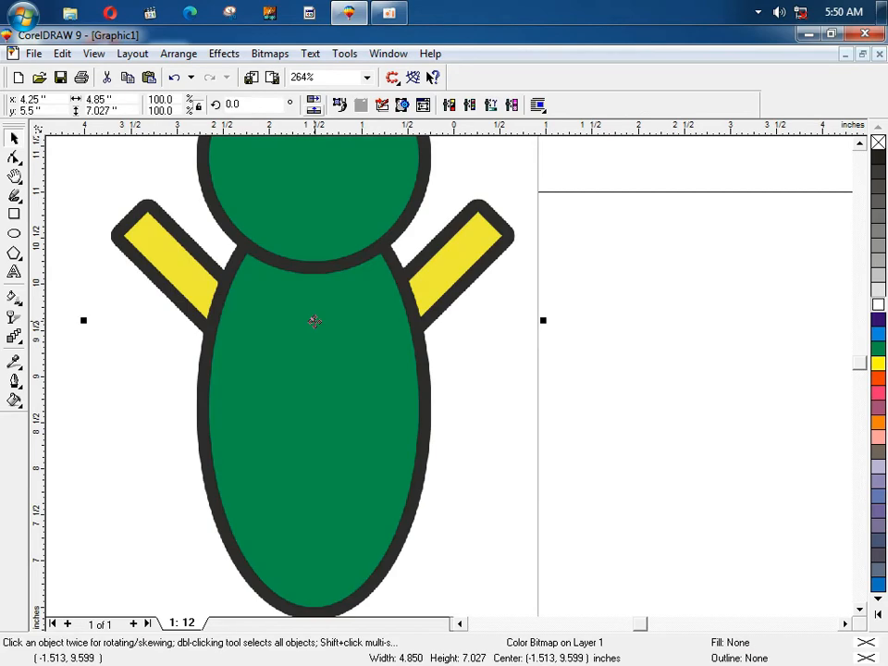
scroll(359, 236, up, 7)
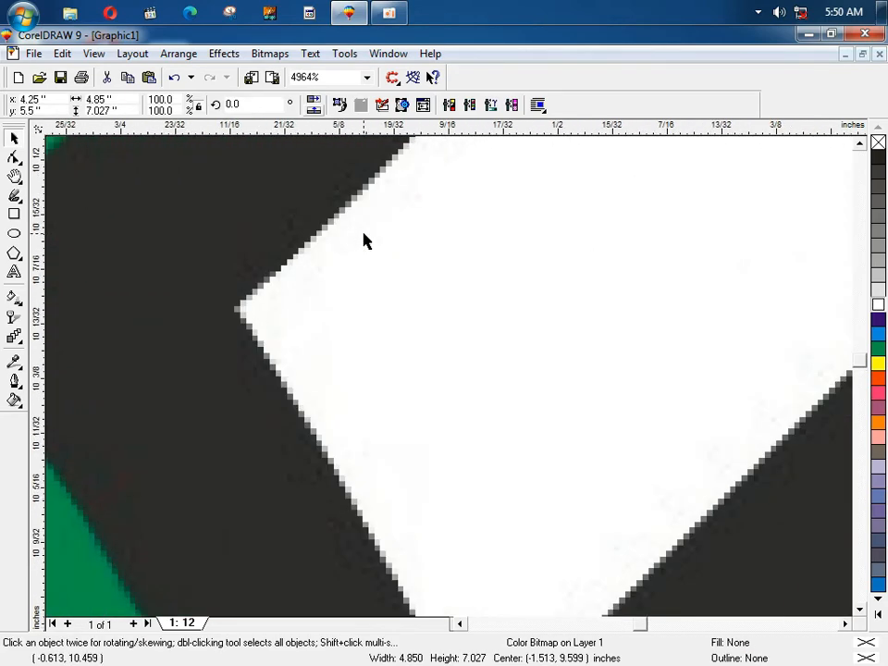
scroll(318, 227, down, 10)
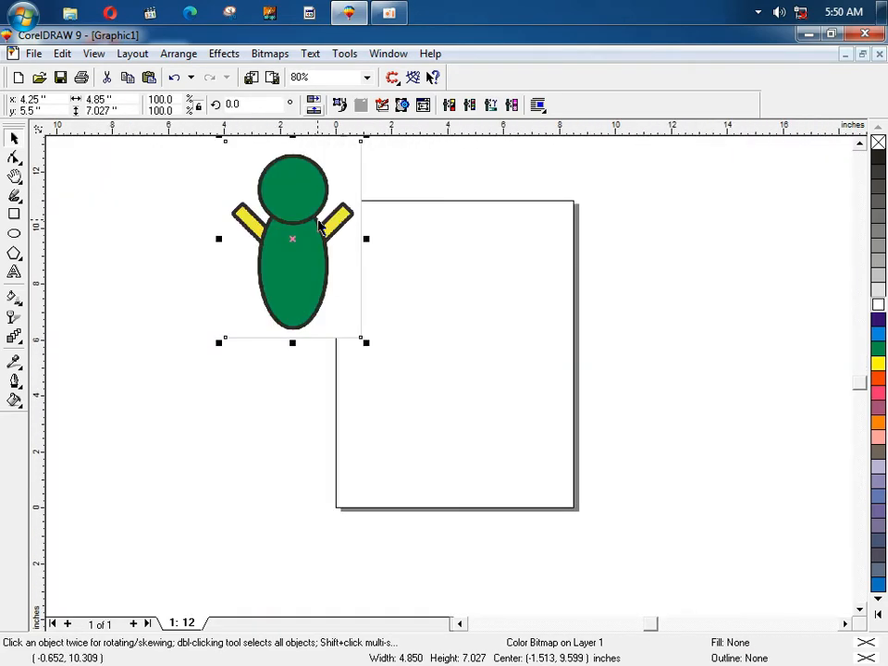
drag(319, 229, 364, 312)
click(253, 232)
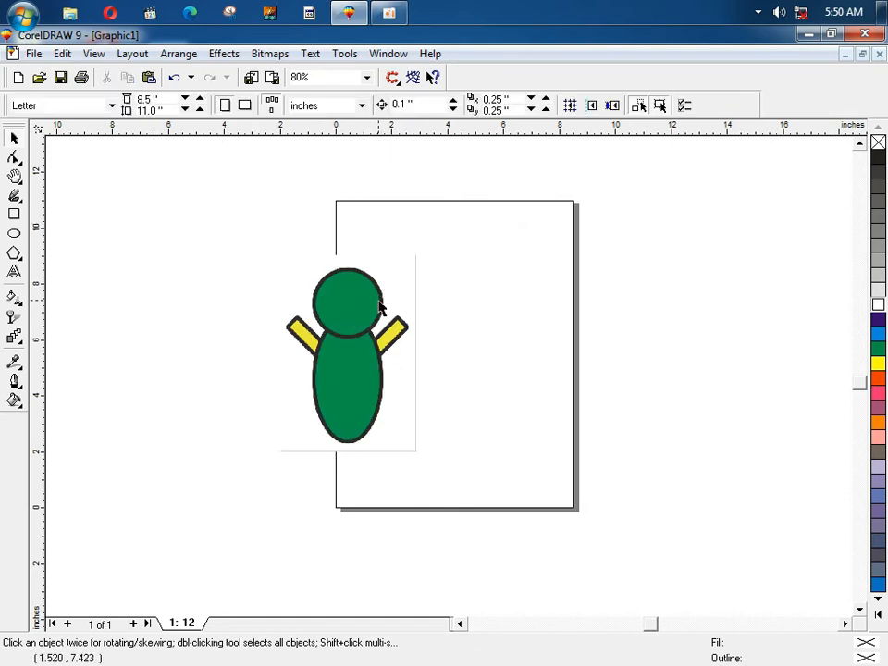
click(382, 307)
click(232, 204)
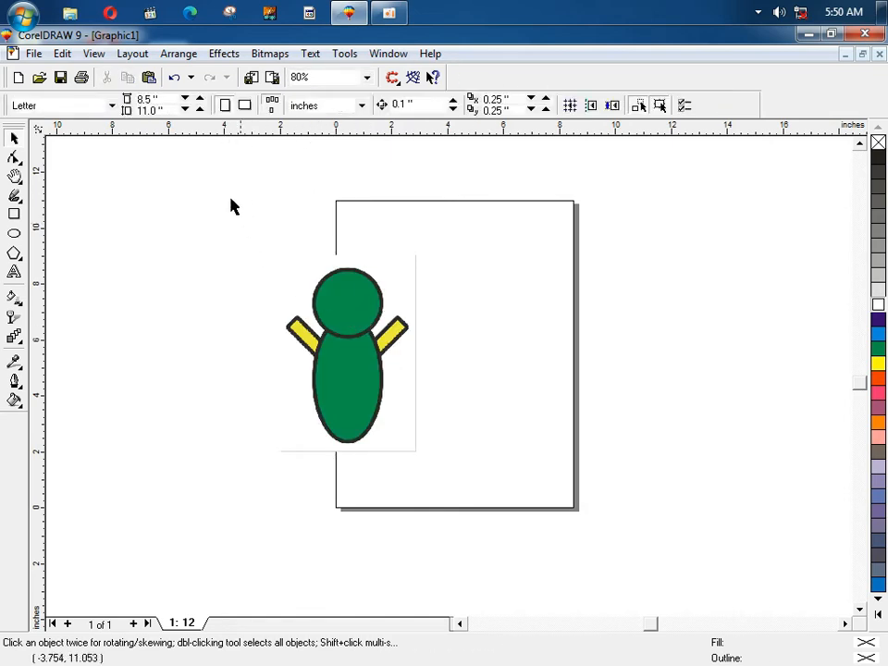
click(302, 293)
Step: Move the 4.850 × 7.027 inch figure up about 0.68 inch and keep it selected
scroll(301, 294, up, 1)
scroll(301, 294, up, 1)
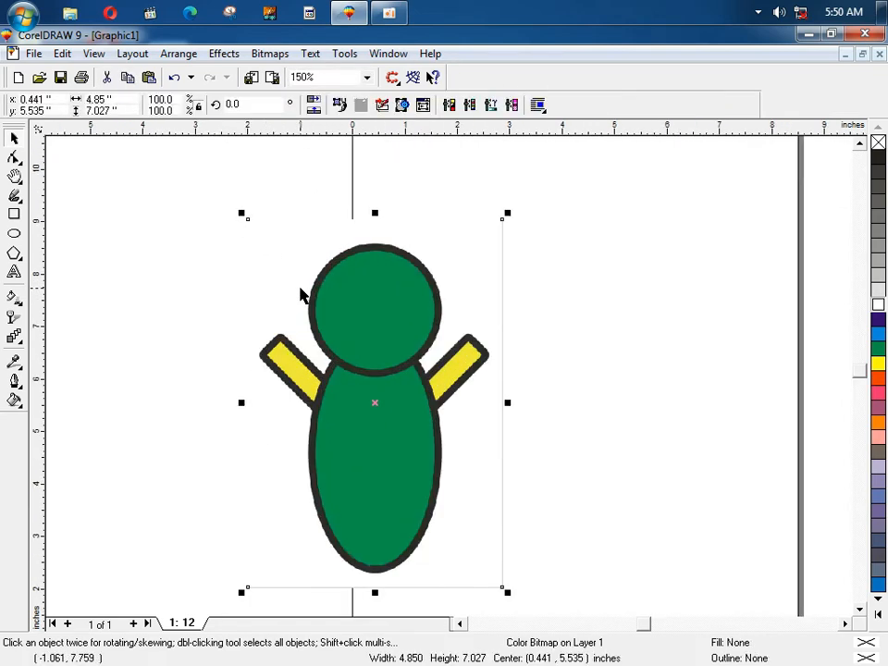
drag(323, 339, 321, 306)
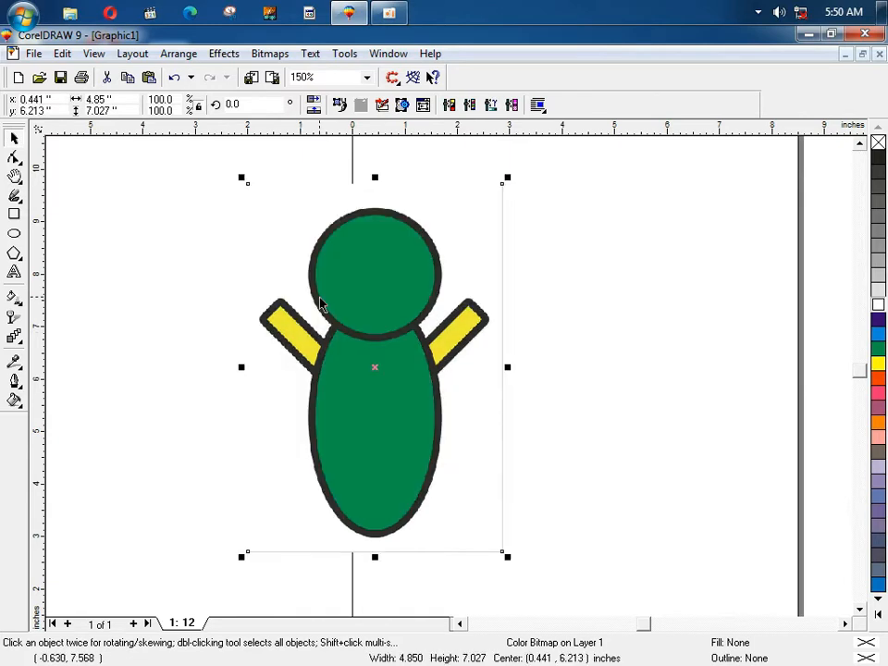
scroll(321, 305, up, 1)
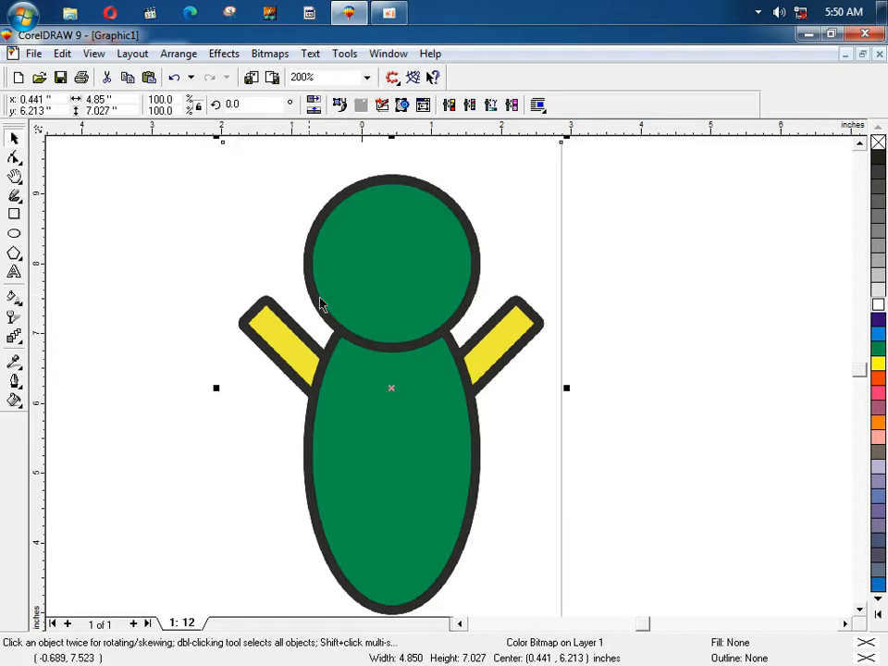
click(260, 56)
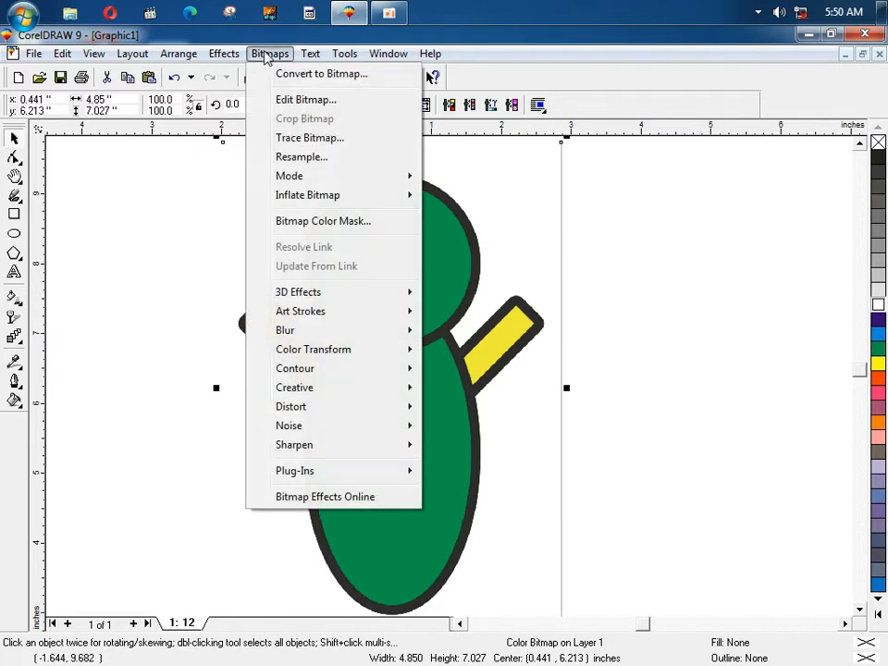
click(111, 329)
click(324, 311)
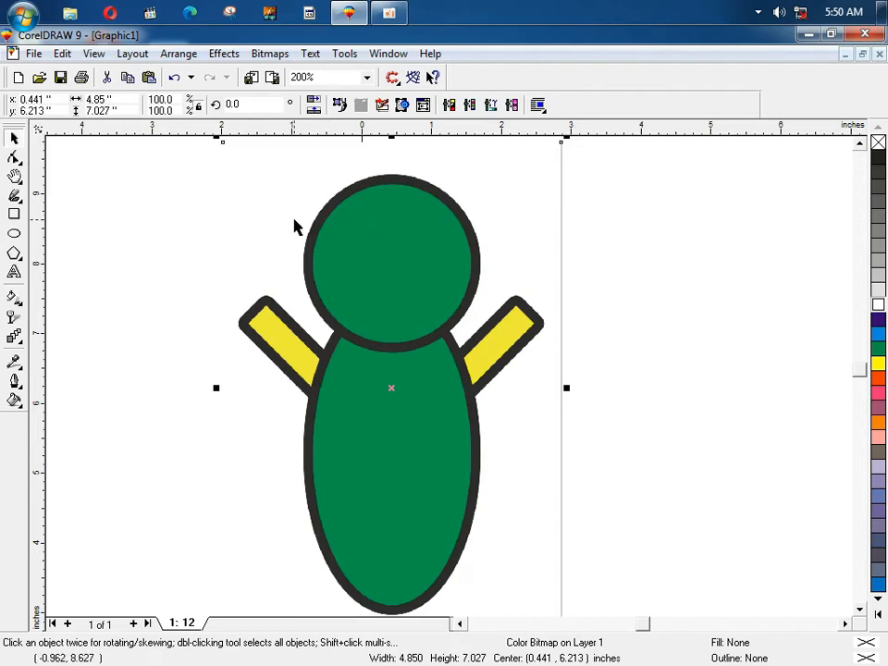
scroll(308, 343, up, 7)
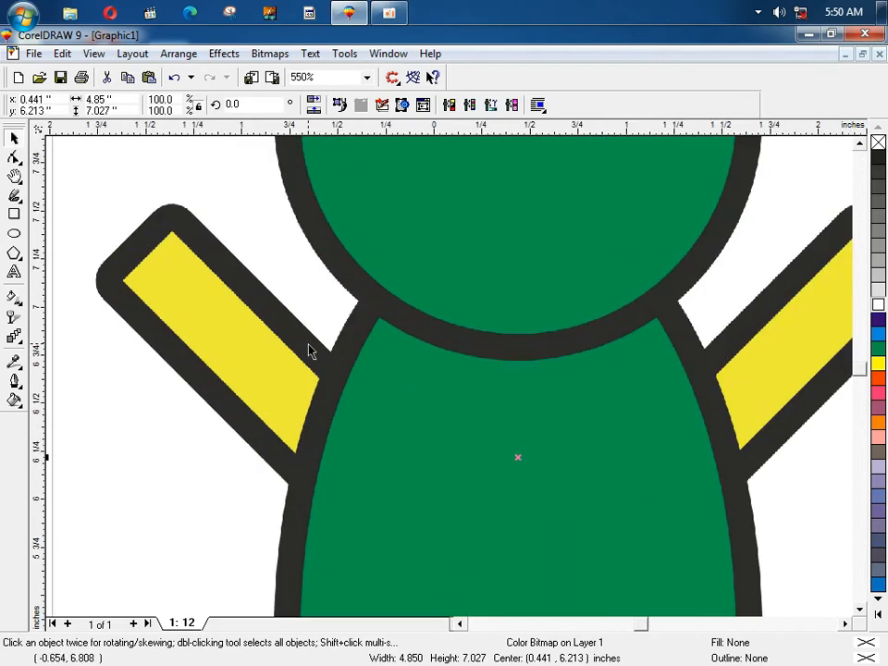
scroll(309, 342, down, 7)
Step: Convert the figure to a 300 dpi CMYK Color bitmap, accepting the large-bitmap warning
click(269, 53)
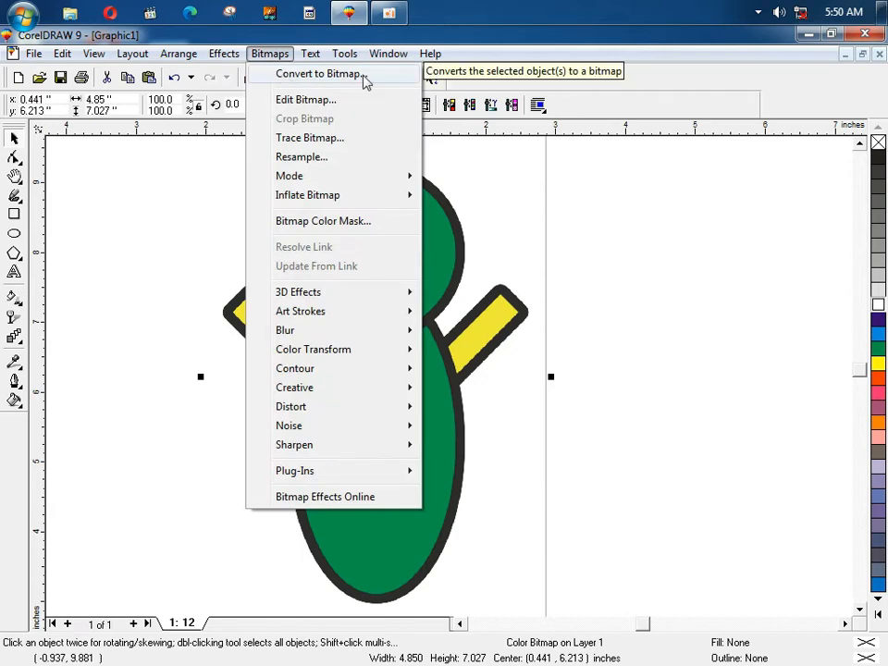
click(365, 81)
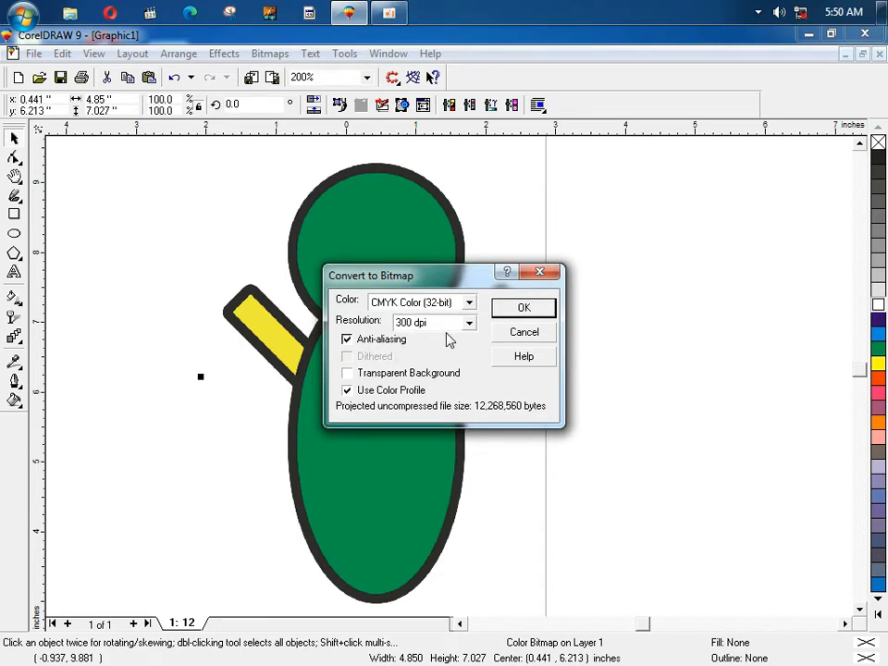
click(413, 323)
double_click(413, 324)
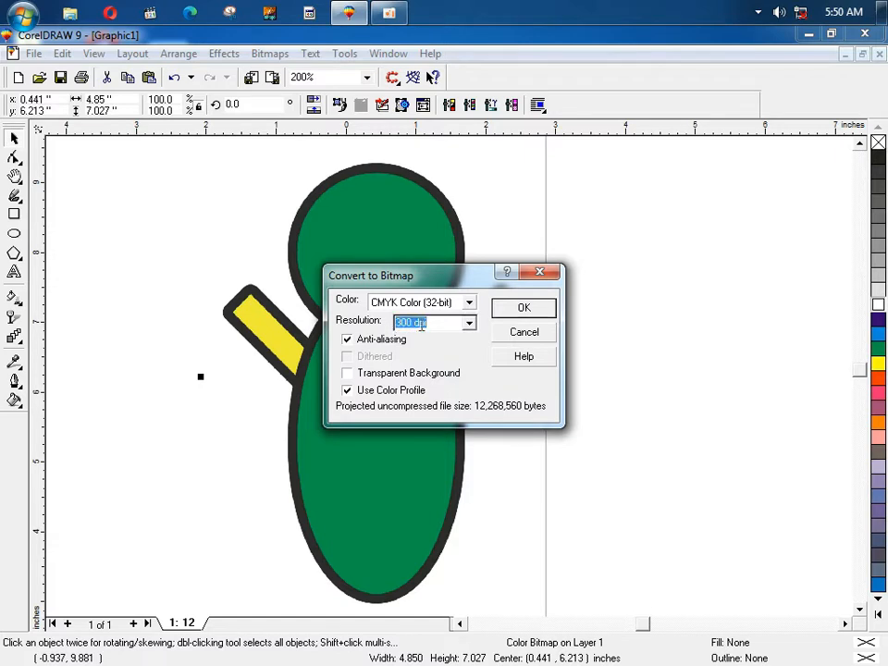
click(467, 328)
click(467, 329)
click(524, 309)
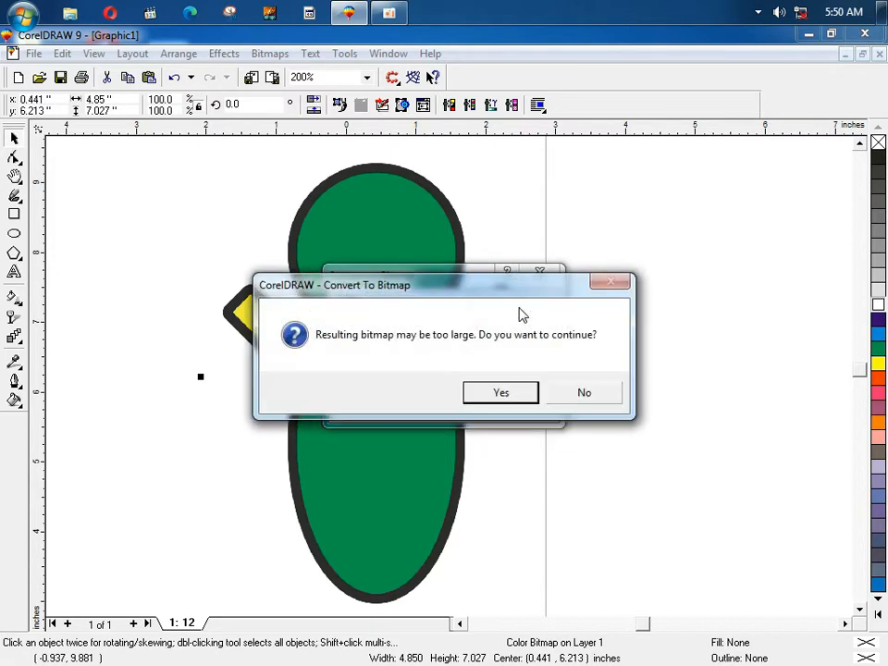
click(497, 392)
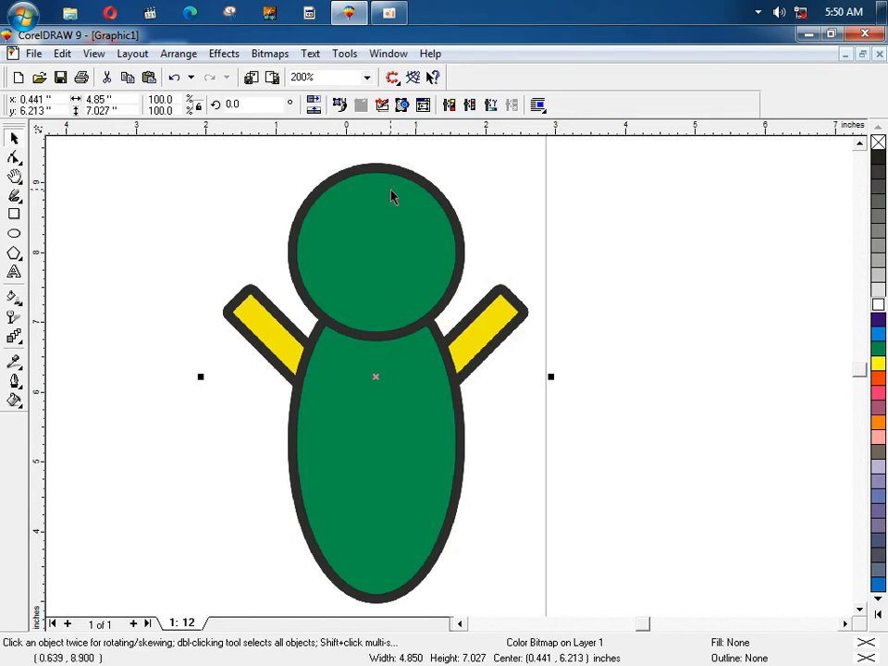
Step: Send the figure bitmap to CorelTRACE 9 with Bitmaps > Trace Bitmap
click(269, 55)
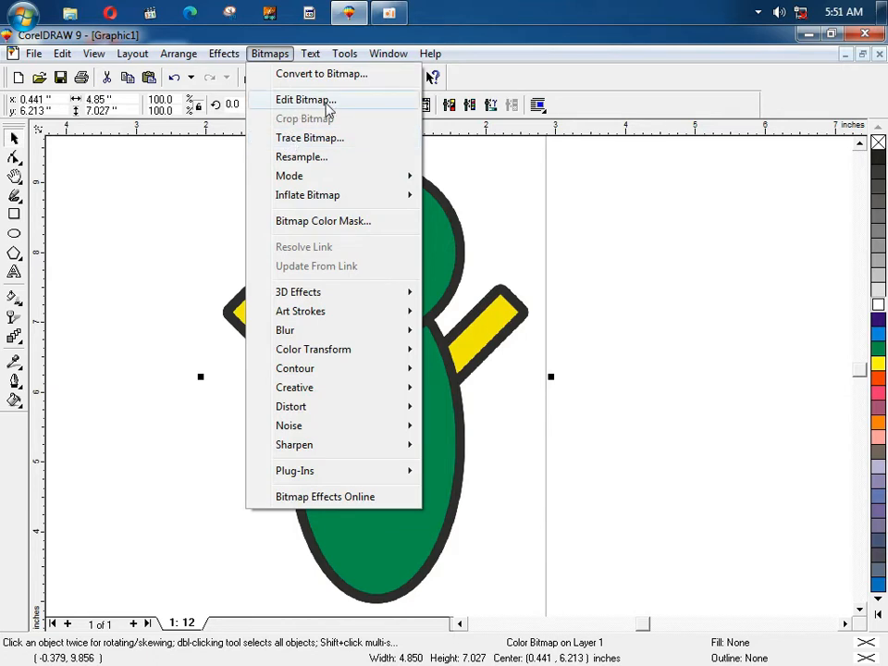
click(473, 204)
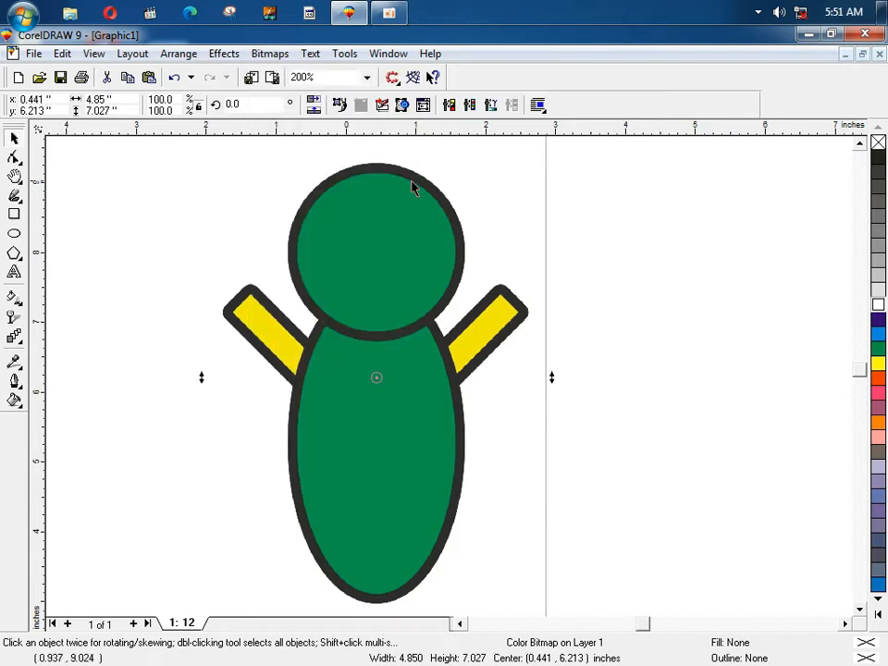
click(262, 54)
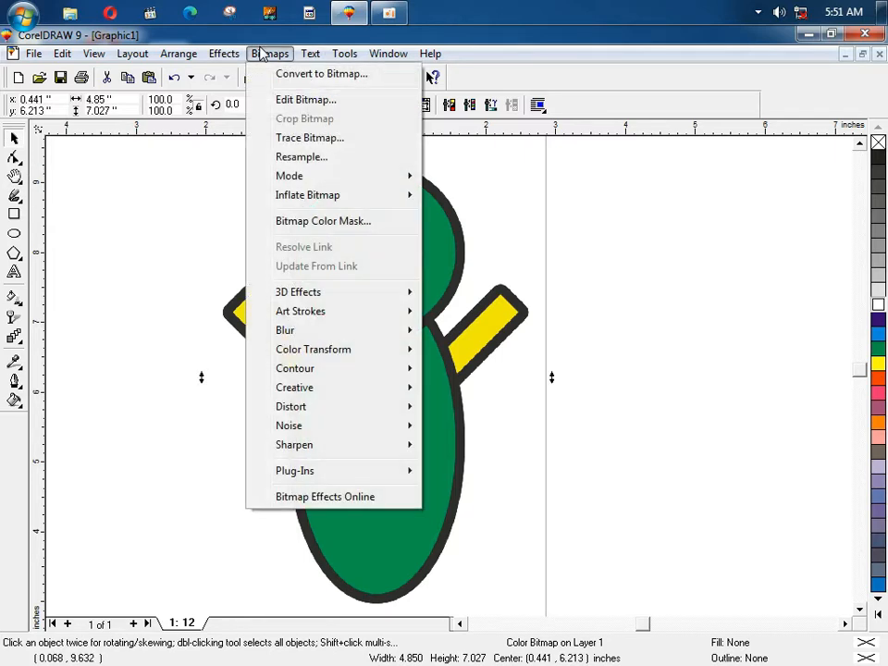
click(323, 139)
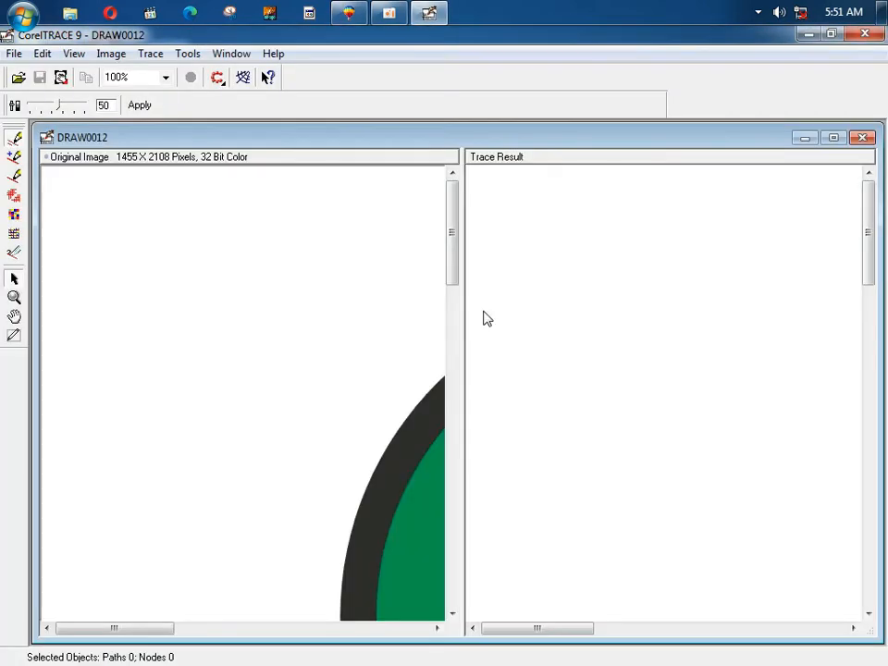
Step: View the original at actual size, trace it into 70 objects, and return to CorelDRAW
scroll(109, 204, down, 5)
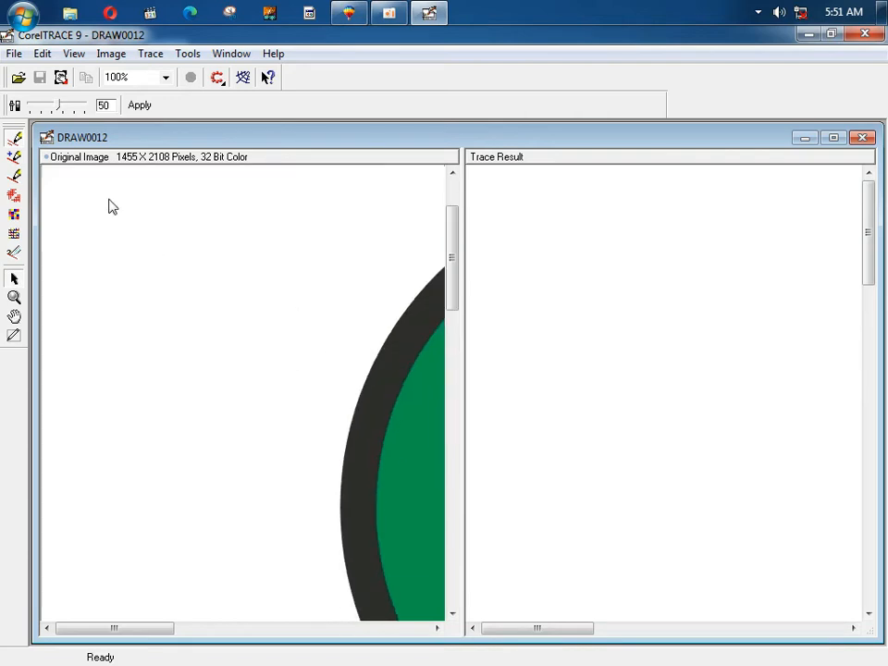
scroll(118, 227, down, 3)
right_click(203, 275)
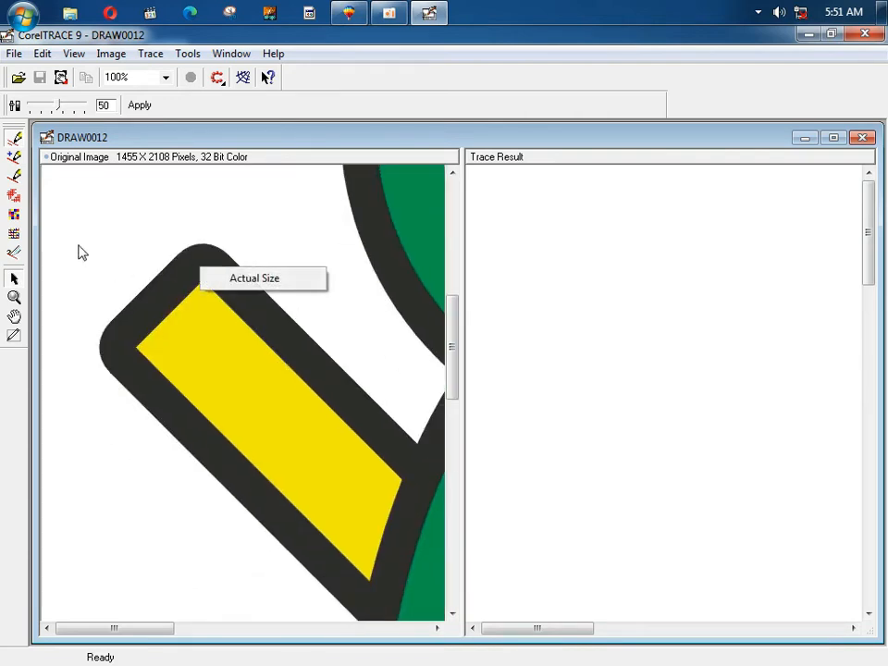
click(254, 282)
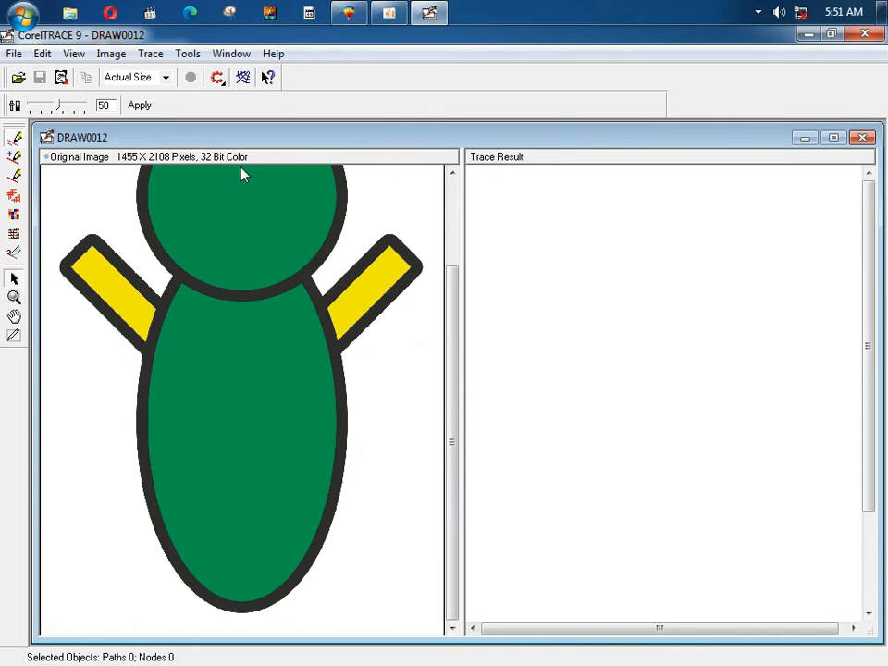
click(140, 105)
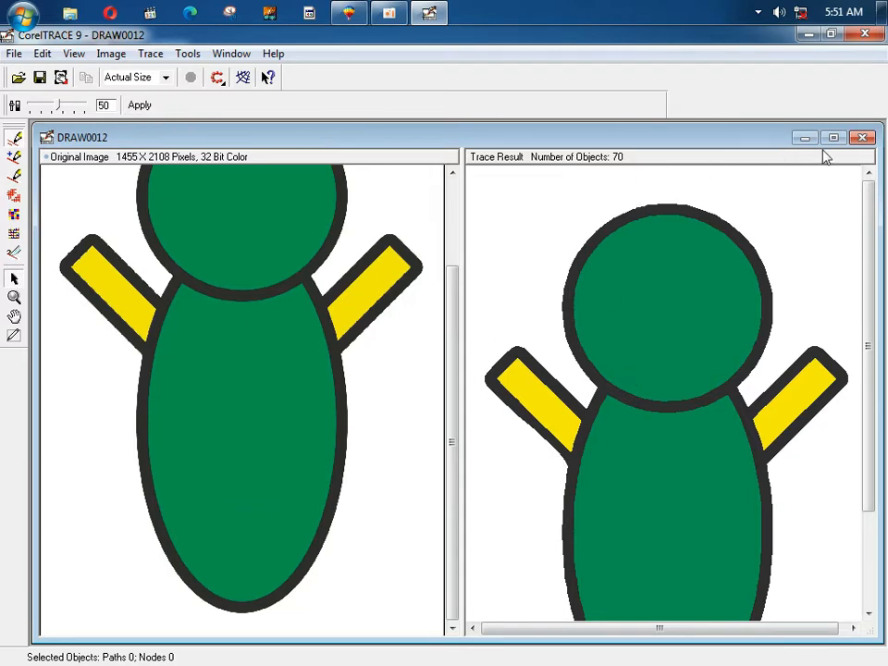
click(862, 139)
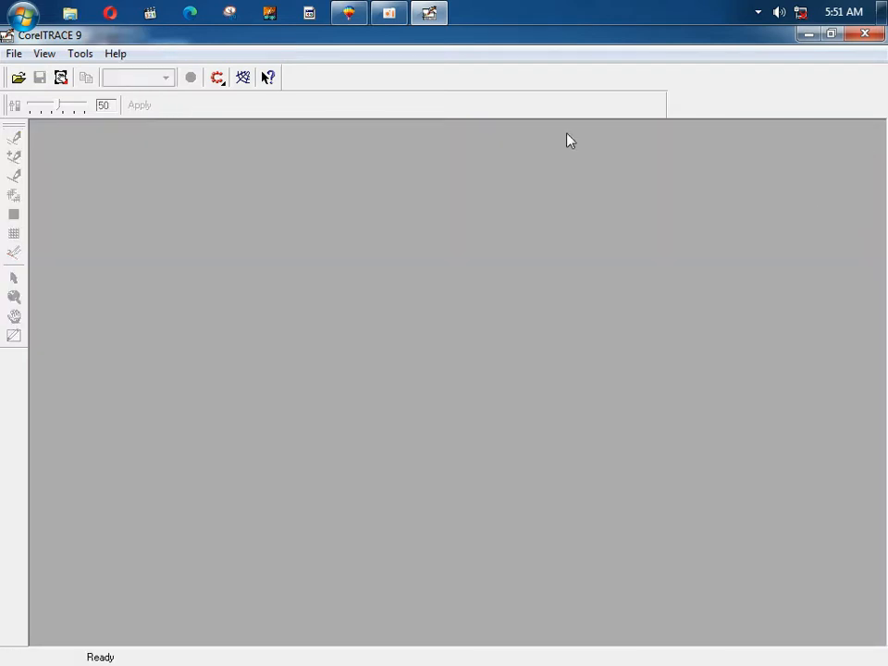
click(877, 35)
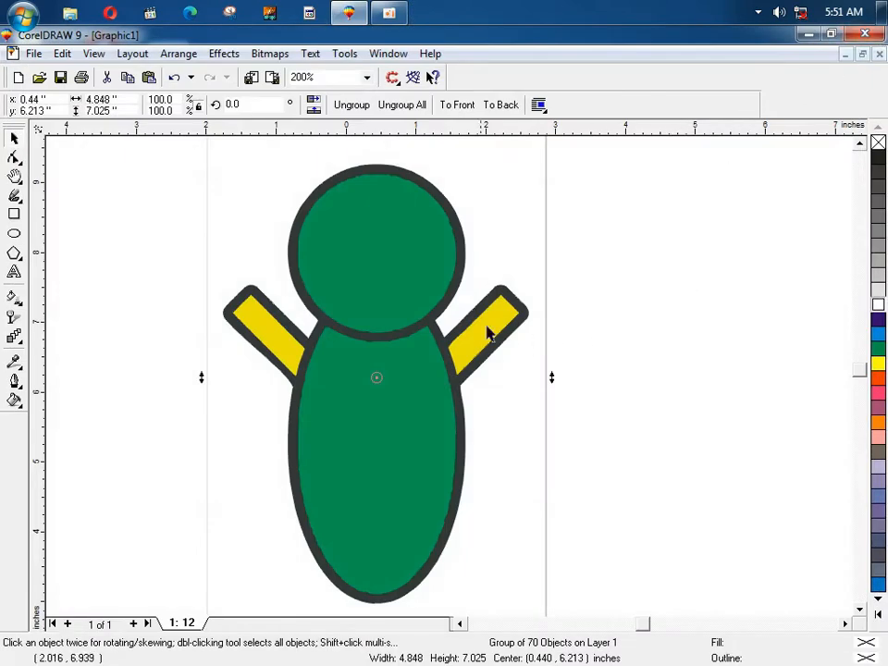
Step: Place the traced figure right of the green bitmap figure and ungroup it
drag(339, 256, 708, 268)
click(411, 296)
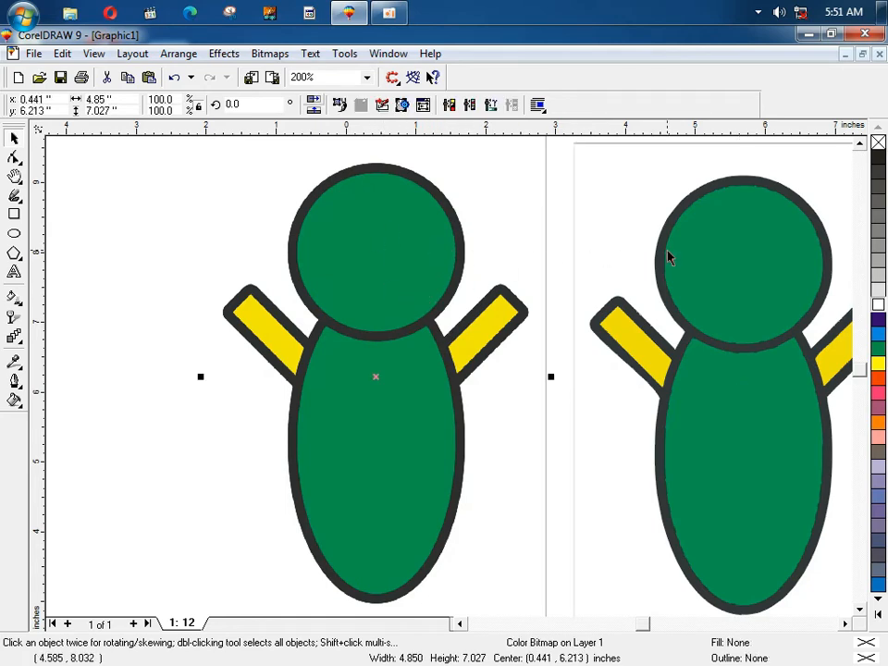
drag(434, 281, 371, 292)
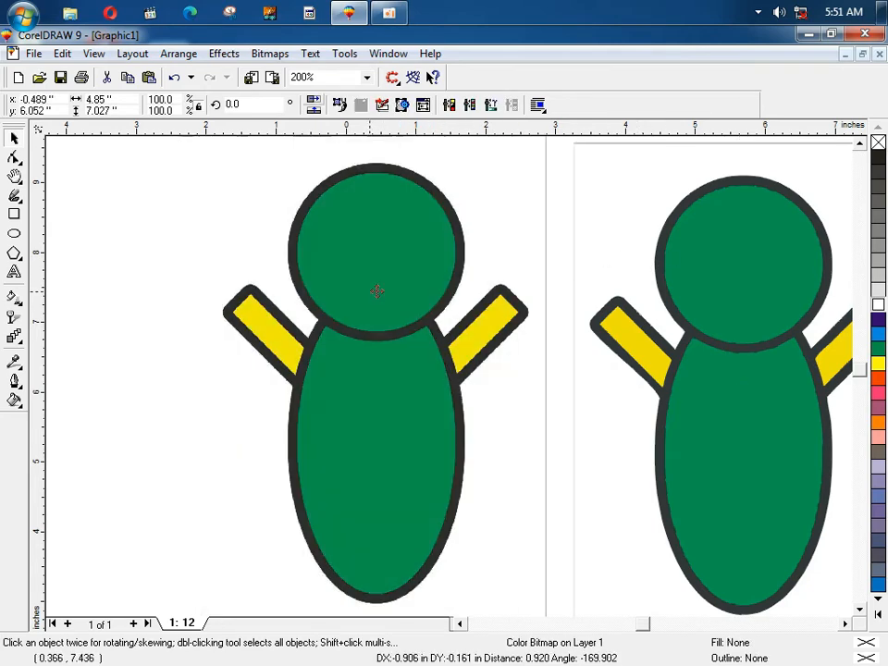
click(670, 294)
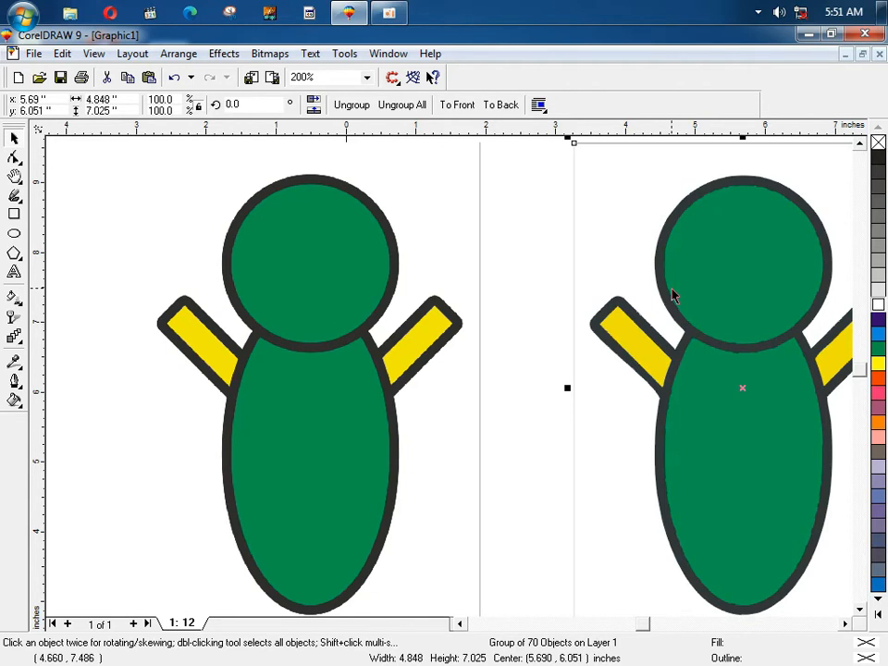
key(F3)
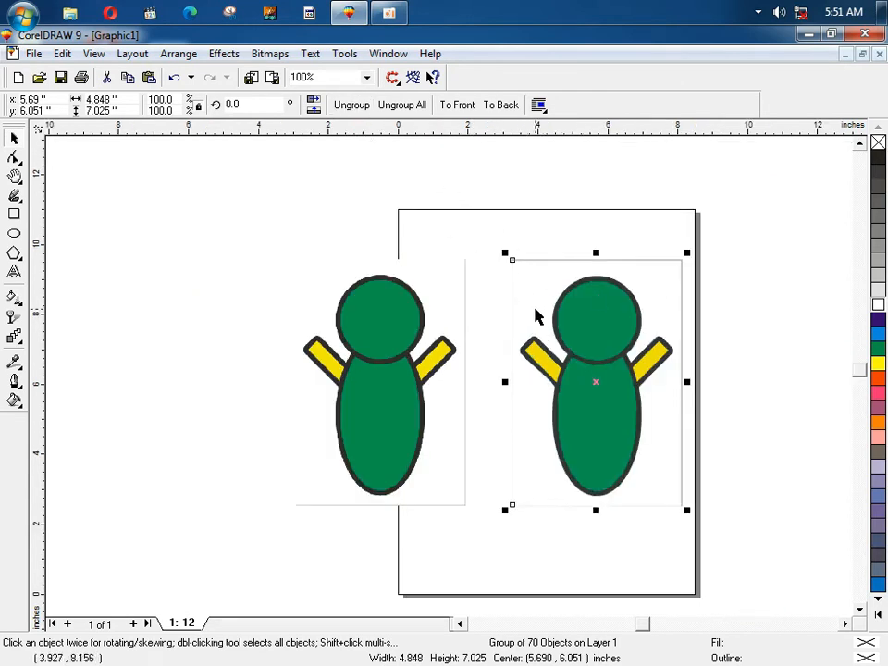
click(361, 105)
Step: Drag the head, body, dark silhouette, right arm and outline fragments apart
click(472, 175)
drag(583, 313, 713, 290)
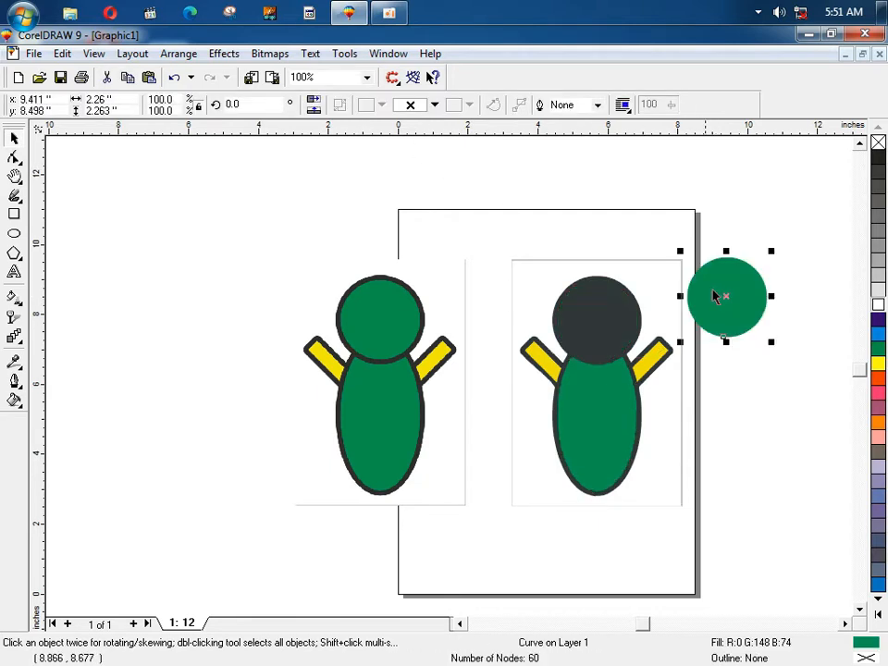
drag(604, 382, 602, 480)
drag(597, 339, 501, 228)
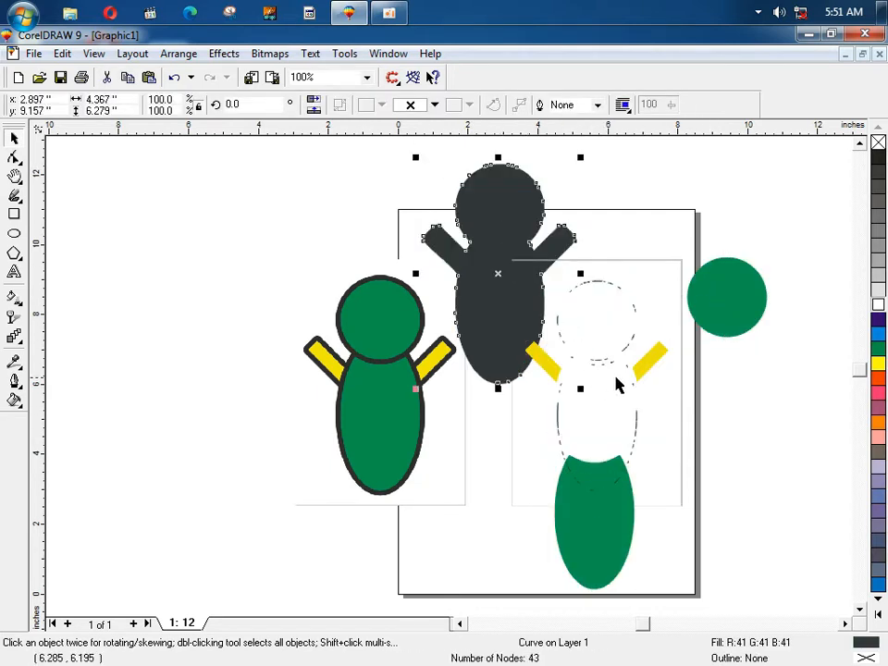
drag(645, 359, 698, 311)
drag(530, 475, 530, 493)
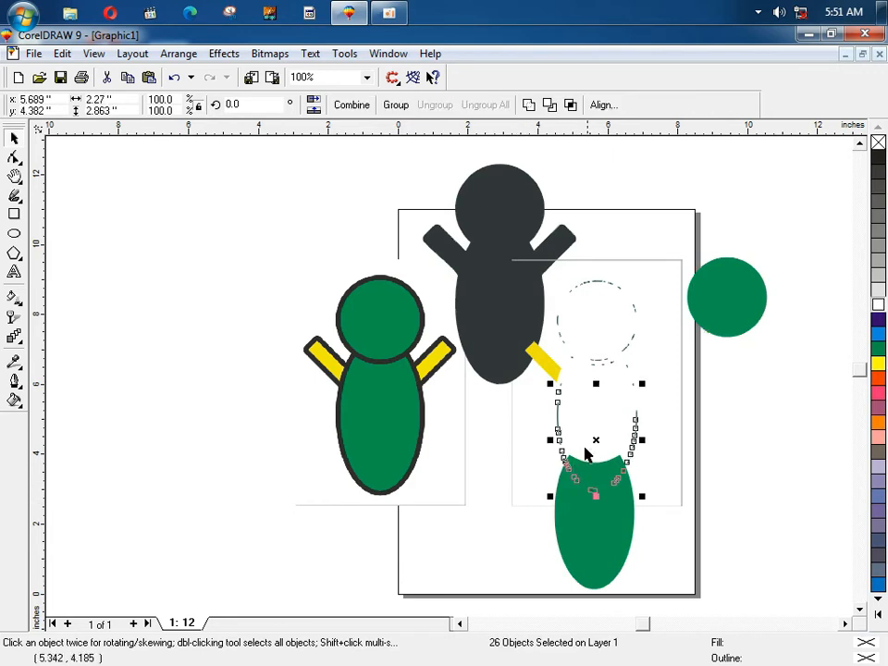
drag(593, 440, 674, 455)
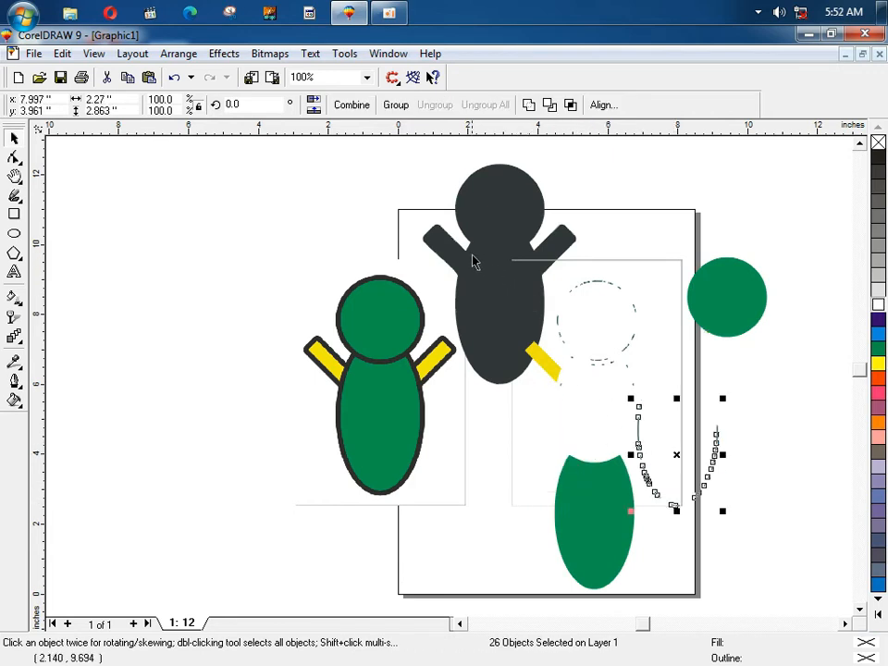
Step: Zoom in to inspect the dark and green head edges, then undo the moves
key(F2)
drag(427, 181, 510, 260)
drag(313, 195, 505, 311)
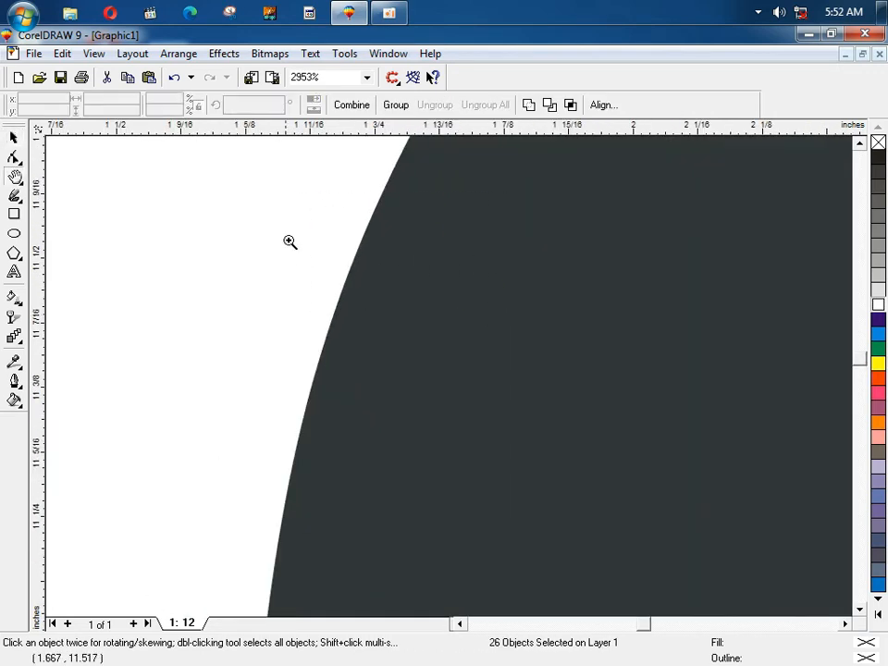
drag(286, 239, 473, 338)
key(F4)
key(F2)
drag(297, 286, 379, 342)
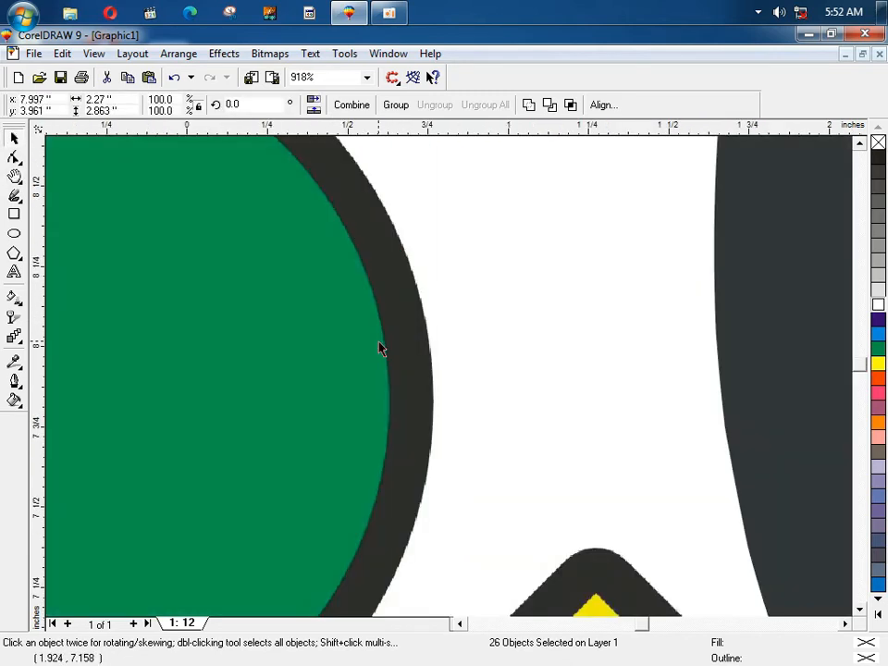
key(F4)
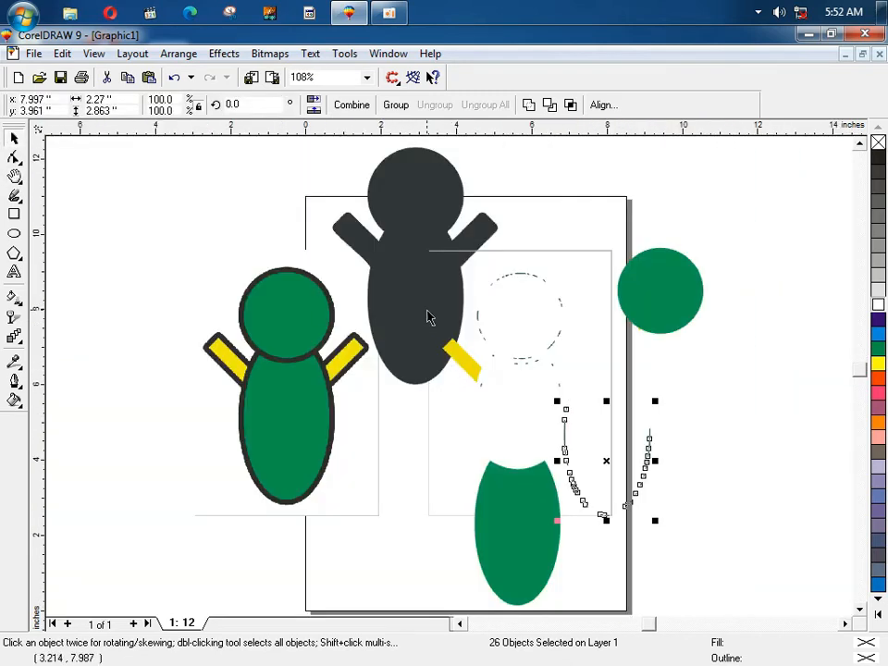
key(ctrl+z)
key(ctrl+z)
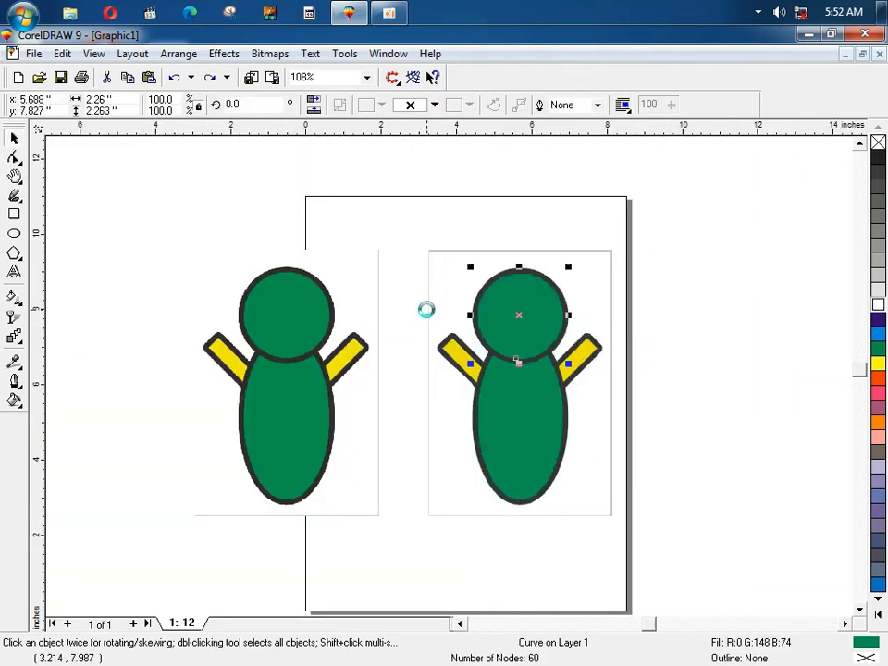
Step: Fill the traced figure's head dark blue, body 50% Black and right arm red
click(654, 273)
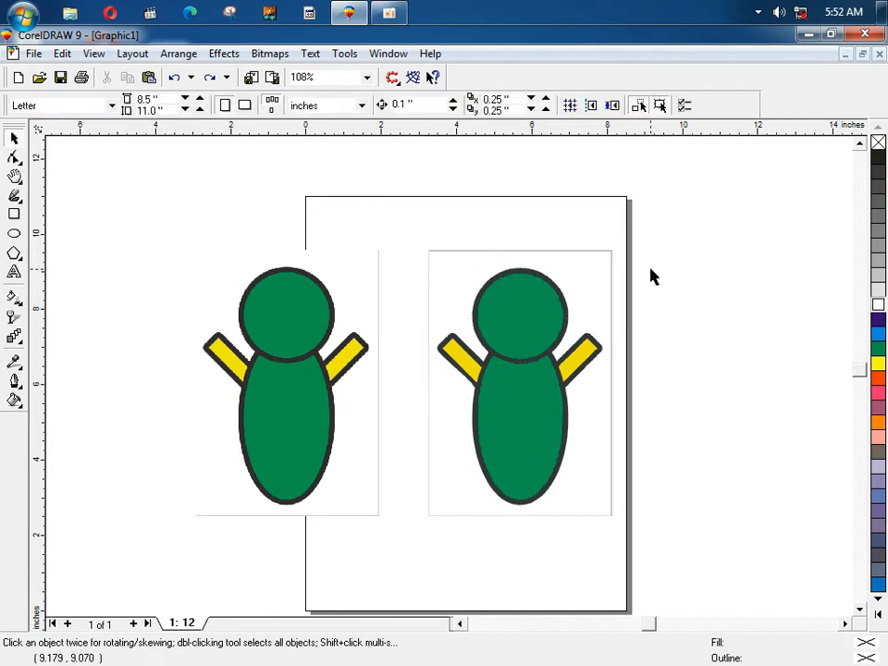
click(492, 315)
click(879, 321)
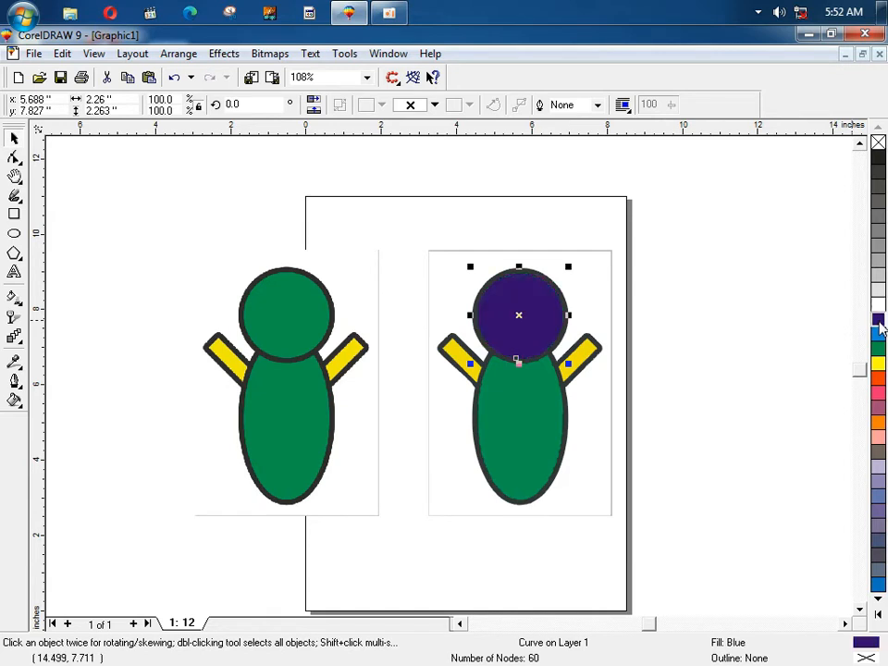
click(551, 427)
click(879, 231)
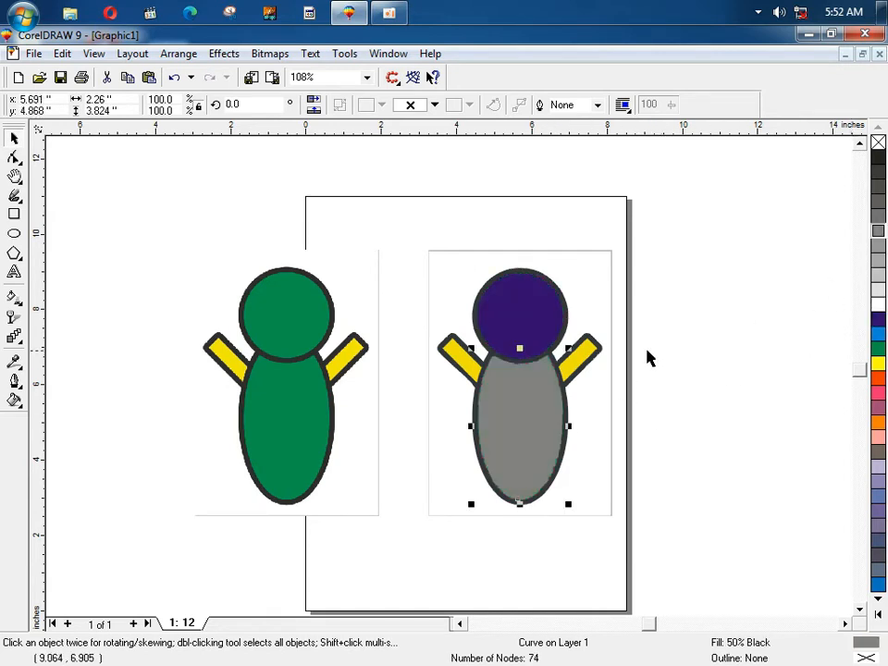
click(579, 356)
click(877, 379)
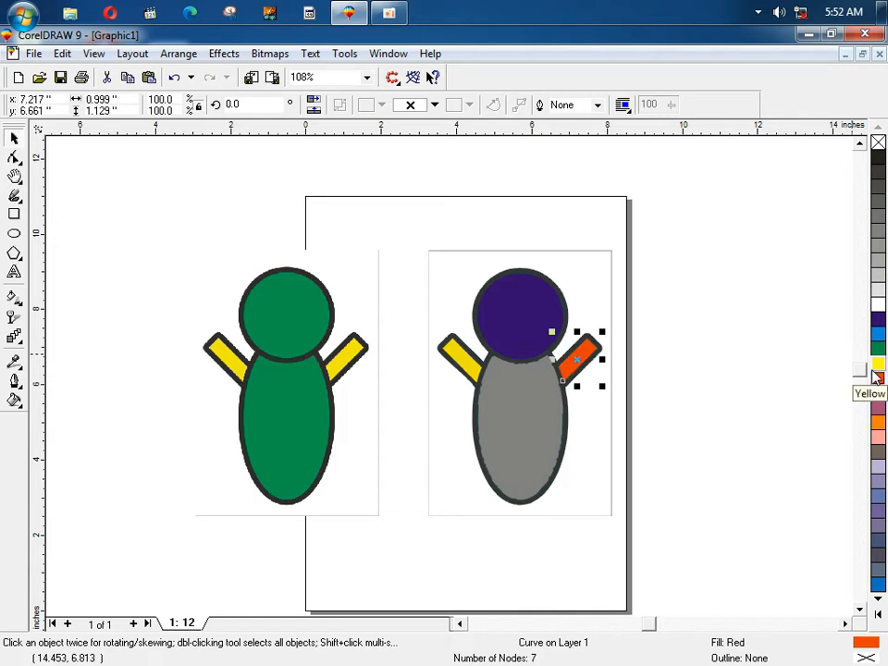
click(270, 53)
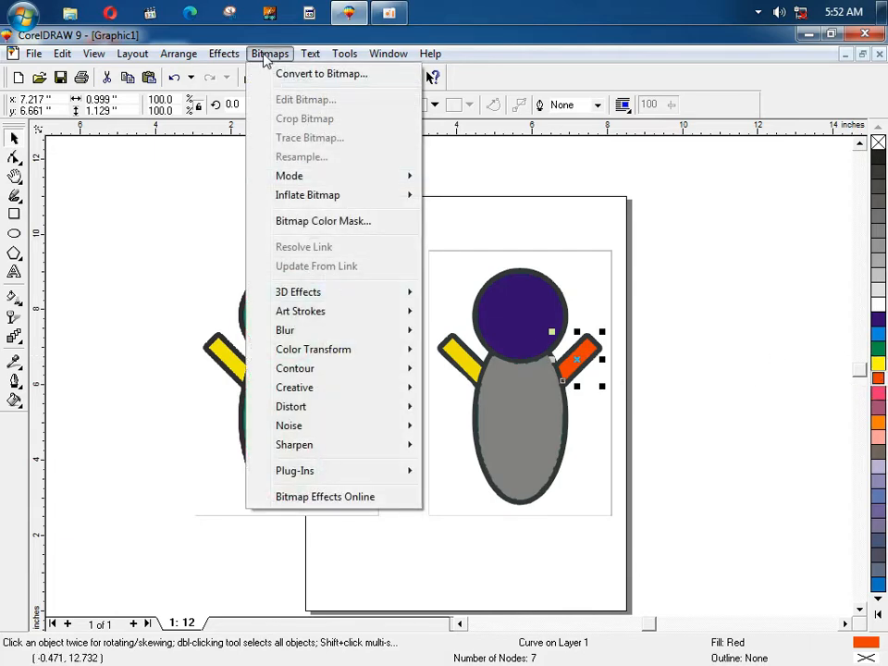
click(645, 291)
drag(673, 288, 135, 534)
key(Delete)
click(267, 54)
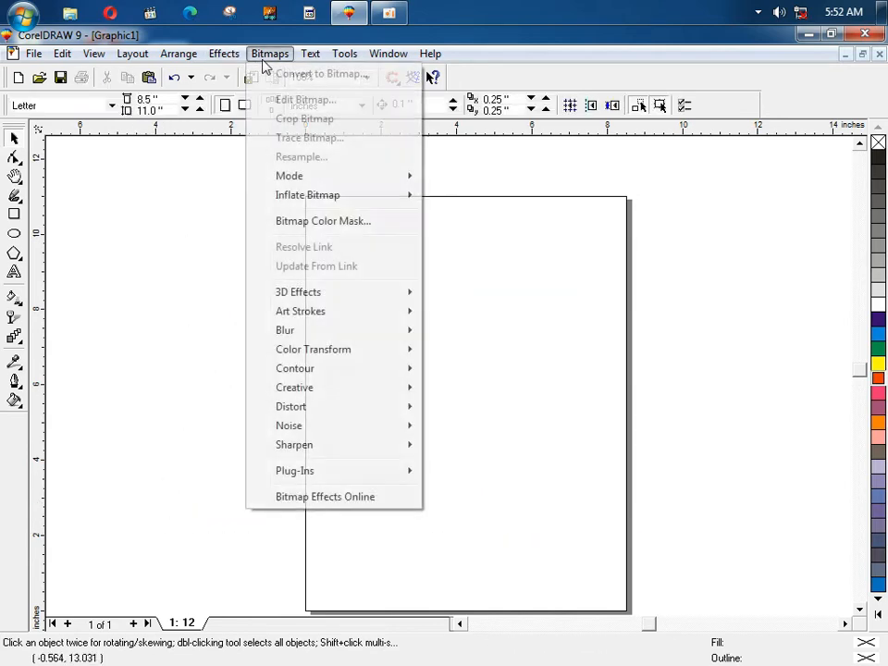
click(128, 254)
key(ctrl+z)
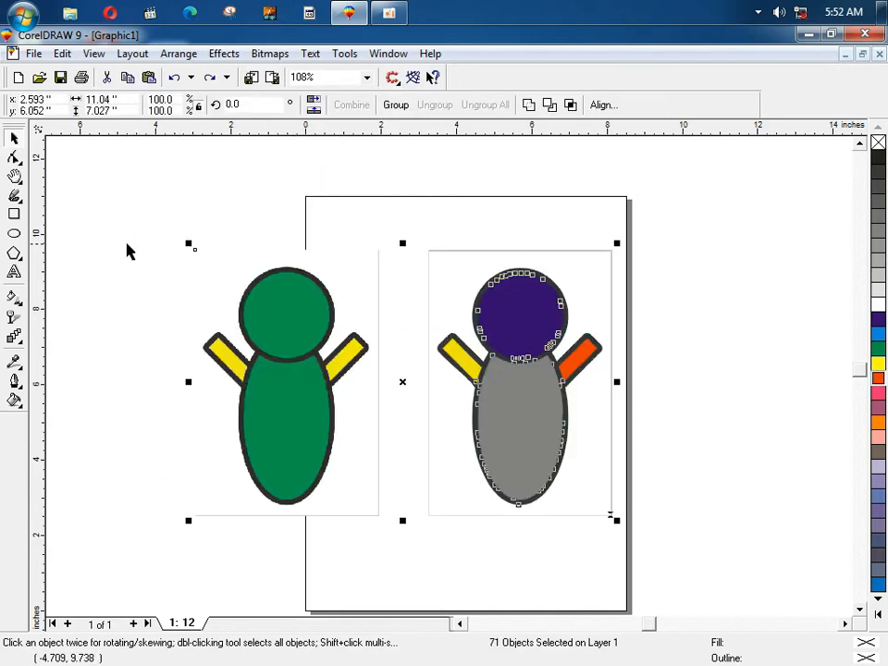
click(267, 54)
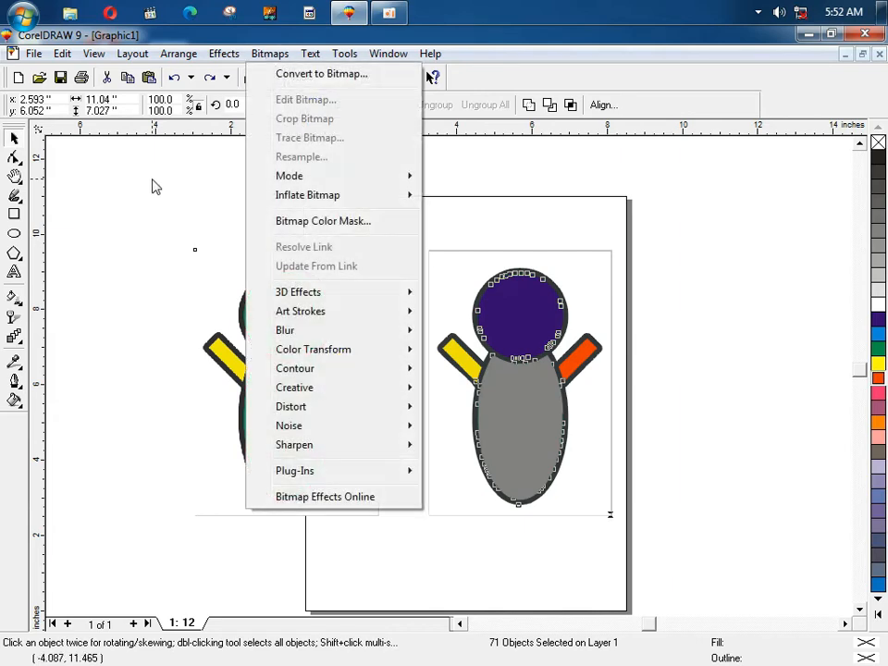
click(257, 363)
key(Delete)
click(502, 318)
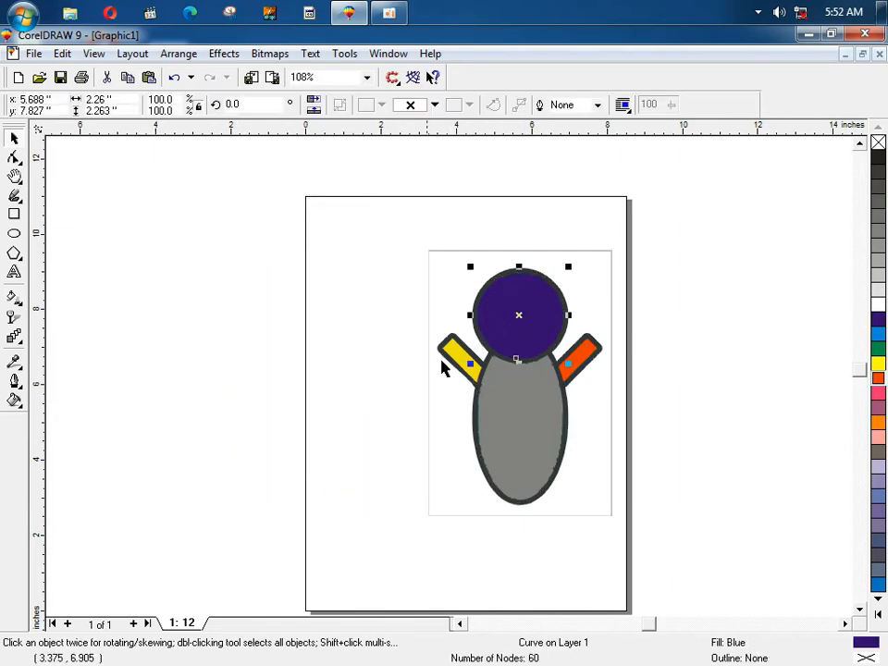
click(318, 163)
drag(358, 220, 302, 378)
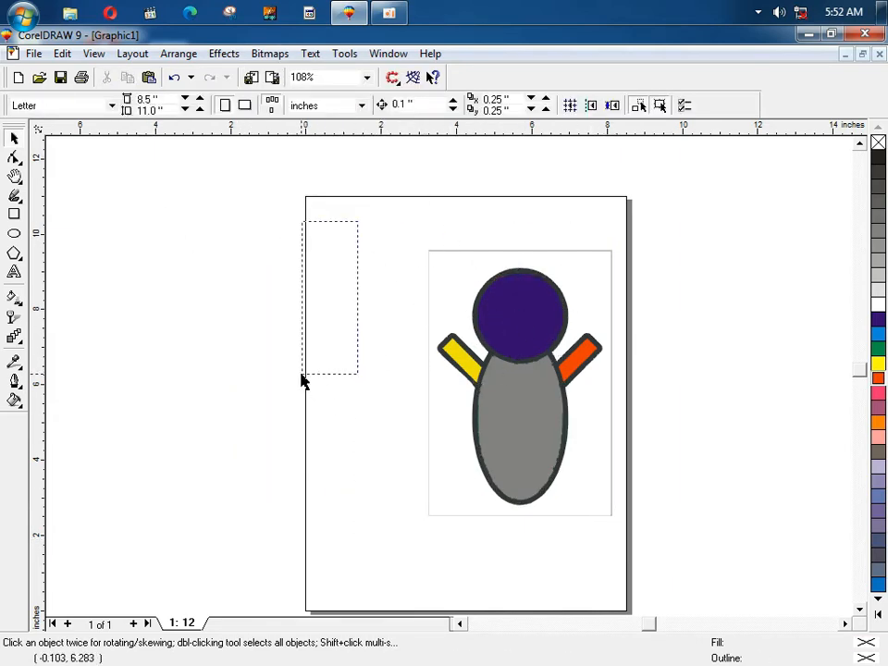
key(ctrl+z)
click(270, 54)
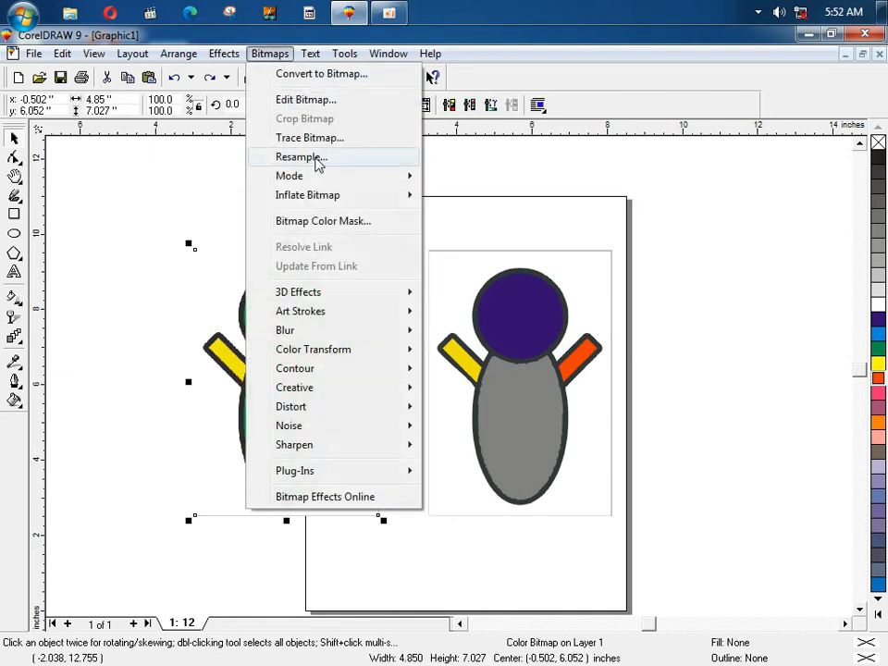
mouse_move(336, 293)
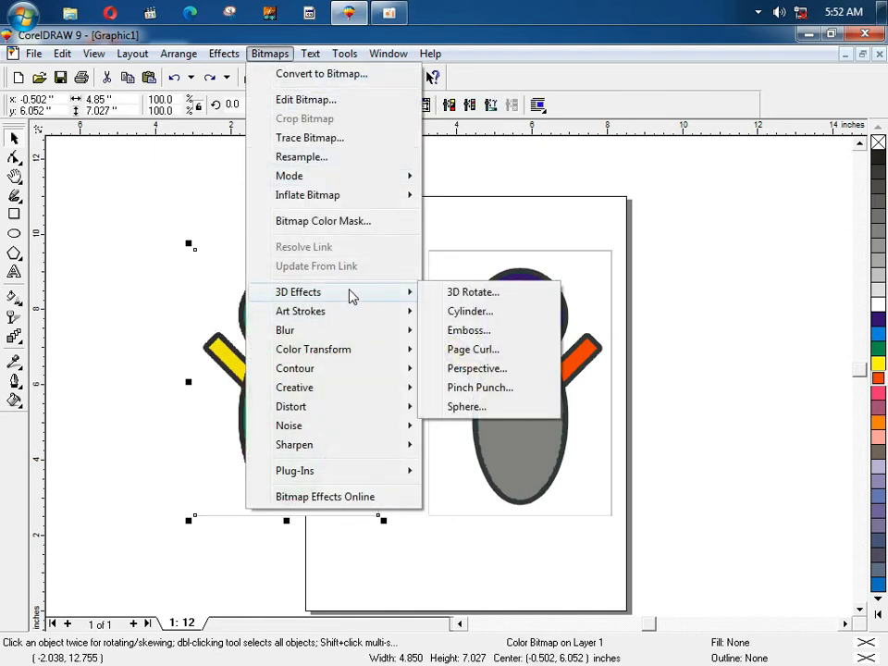
click(169, 220)
click(264, 372)
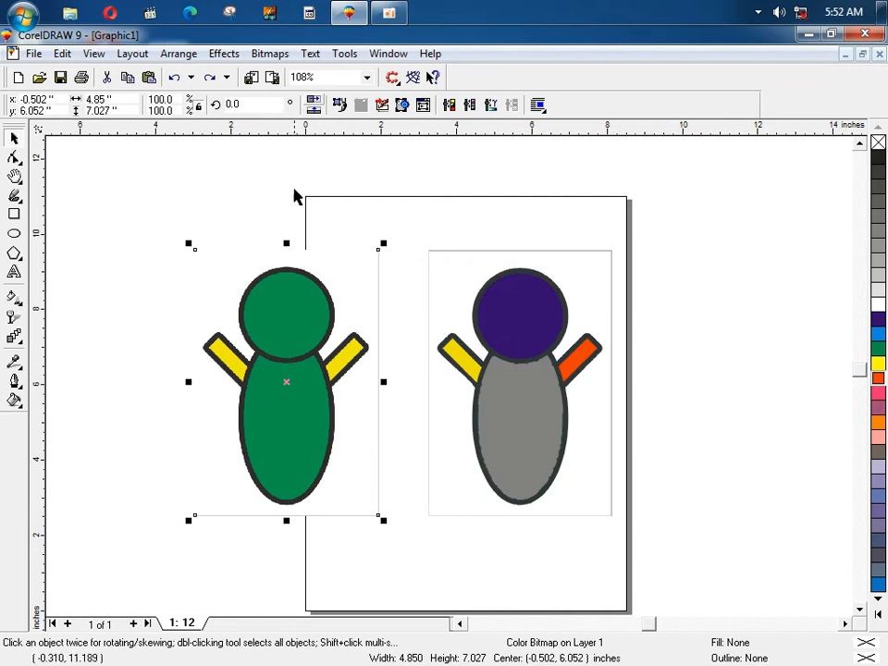
Step: Try the Black and White (1-bit) mode, then dismiss the CMYK warning and cancel
click(270, 54)
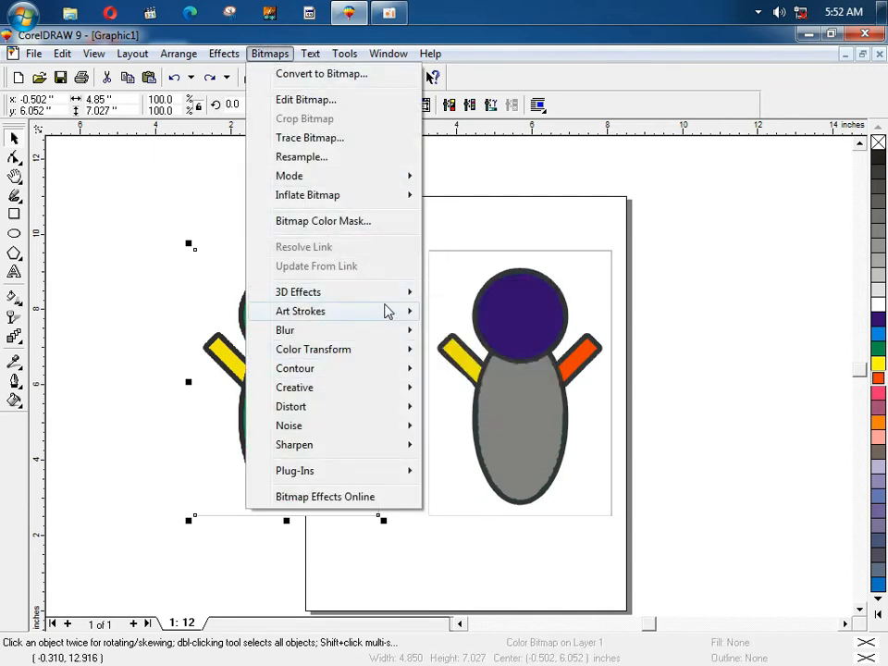
mouse_move(388, 313)
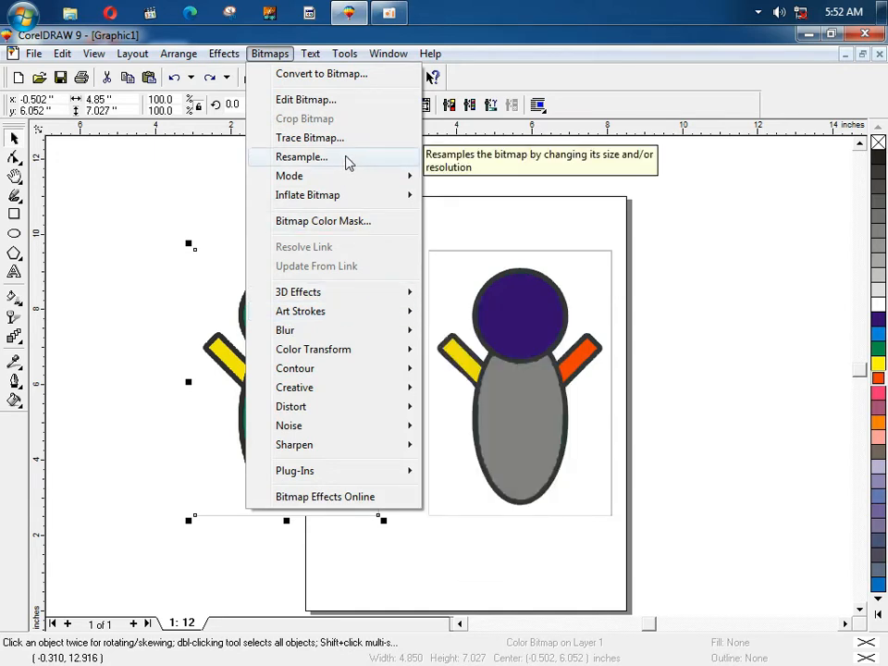
mouse_move(311, 182)
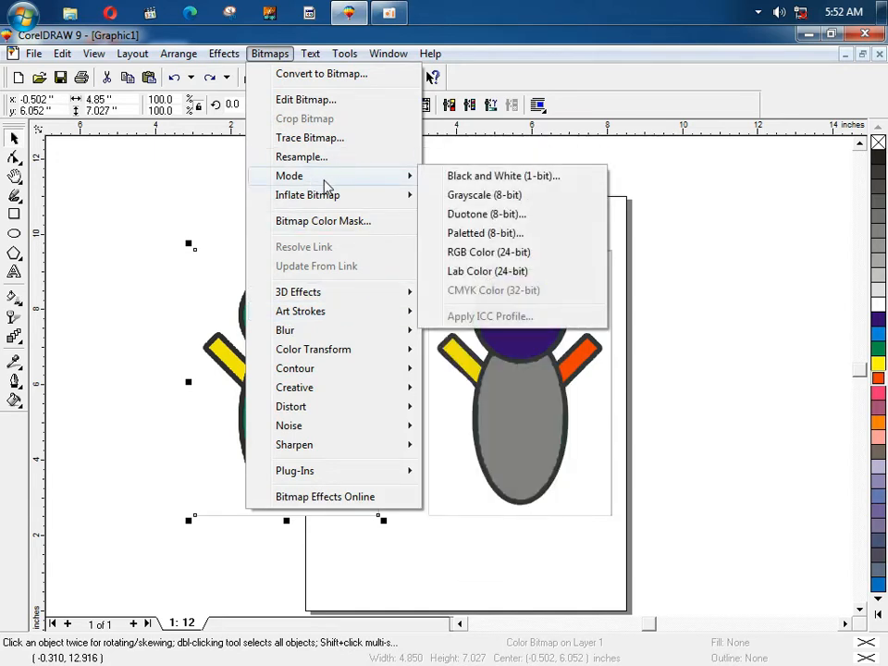
click(435, 177)
click(540, 392)
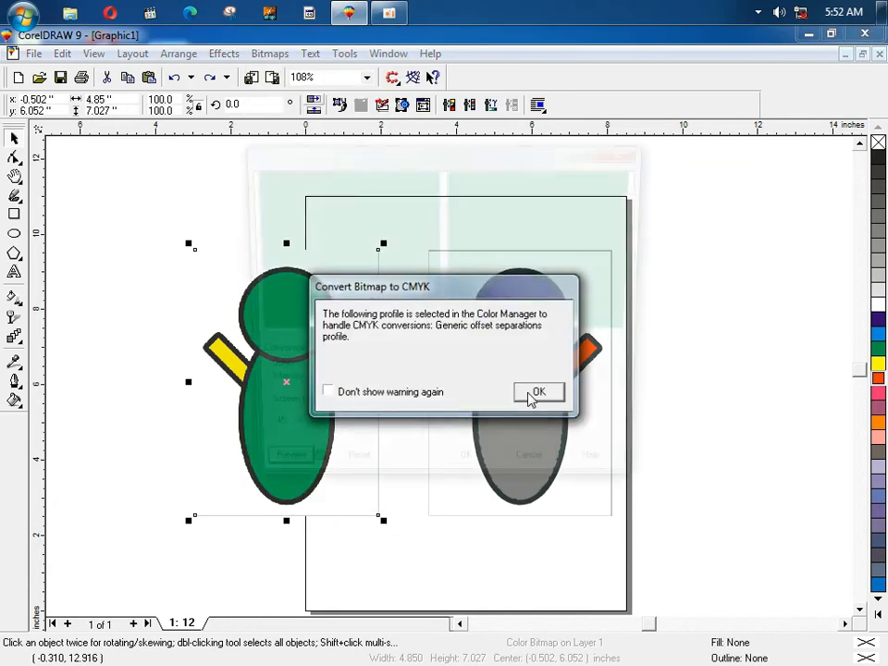
click(537, 476)
Step: Browse the Bitmaps menu's Mode and Inflate Bitmap entries
click(276, 55)
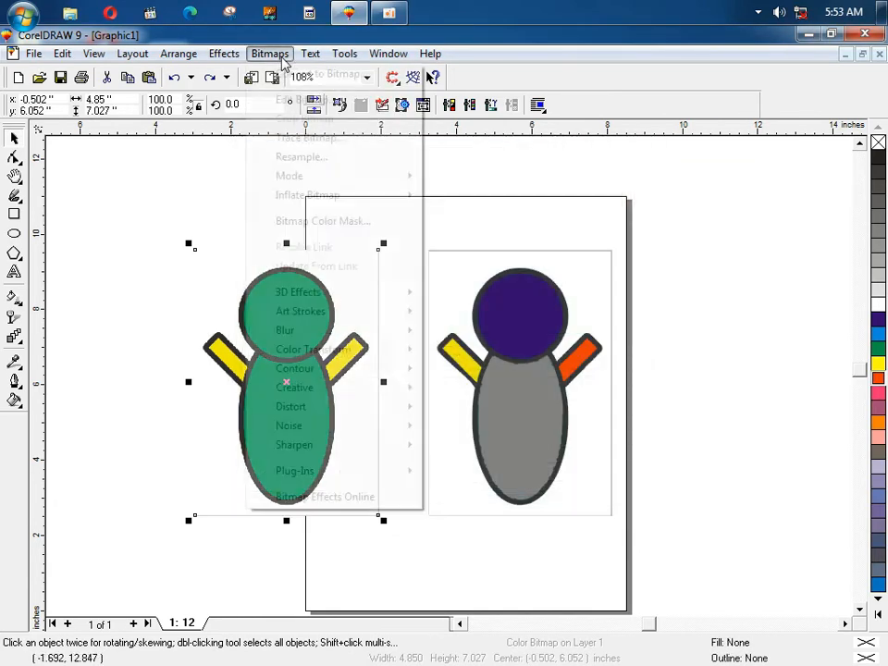
mouse_move(308, 182)
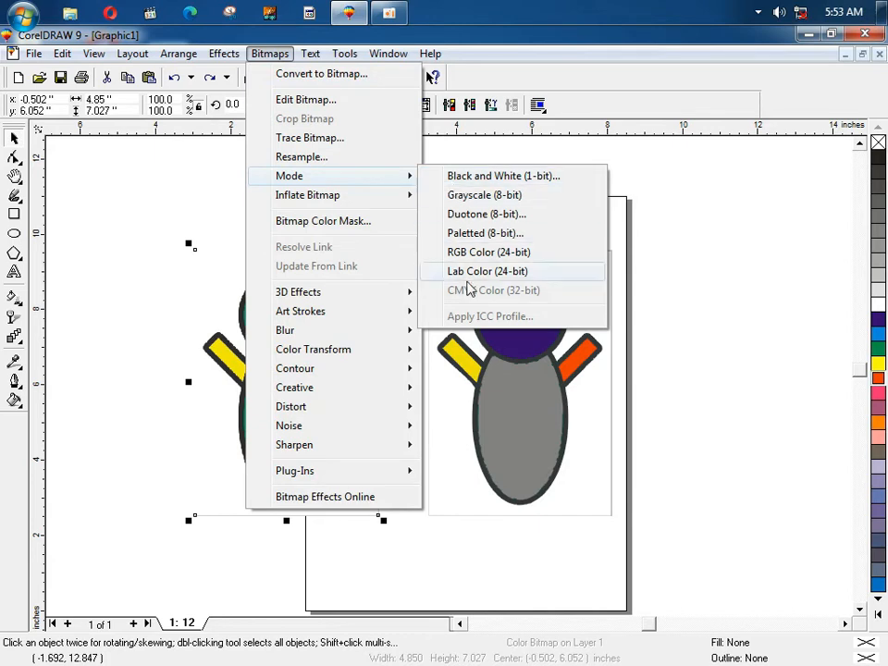
mouse_move(392, 199)
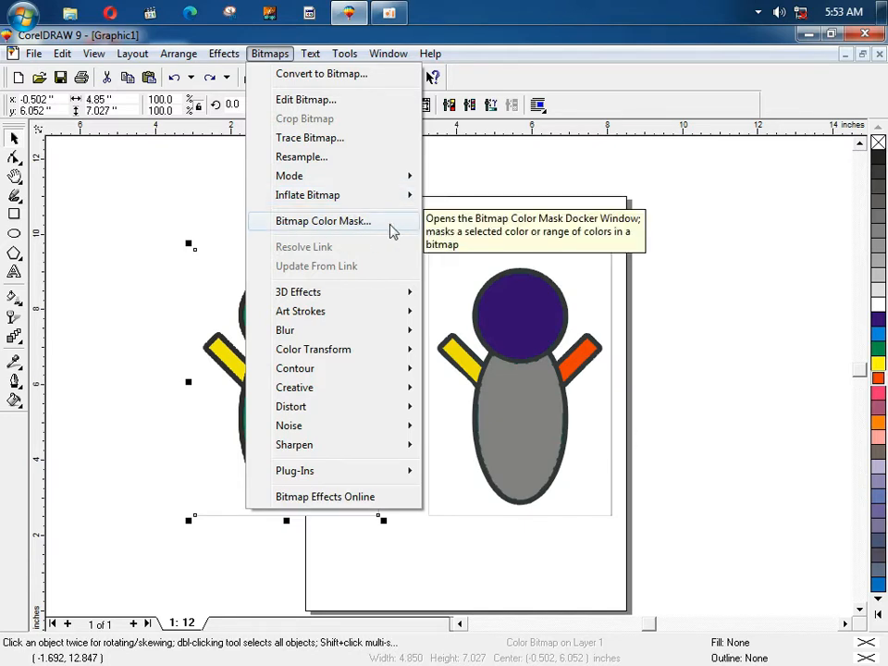
Step: Mask out the figure's sampled green with Bitmap Color Mask, raising the tolerance
click(390, 230)
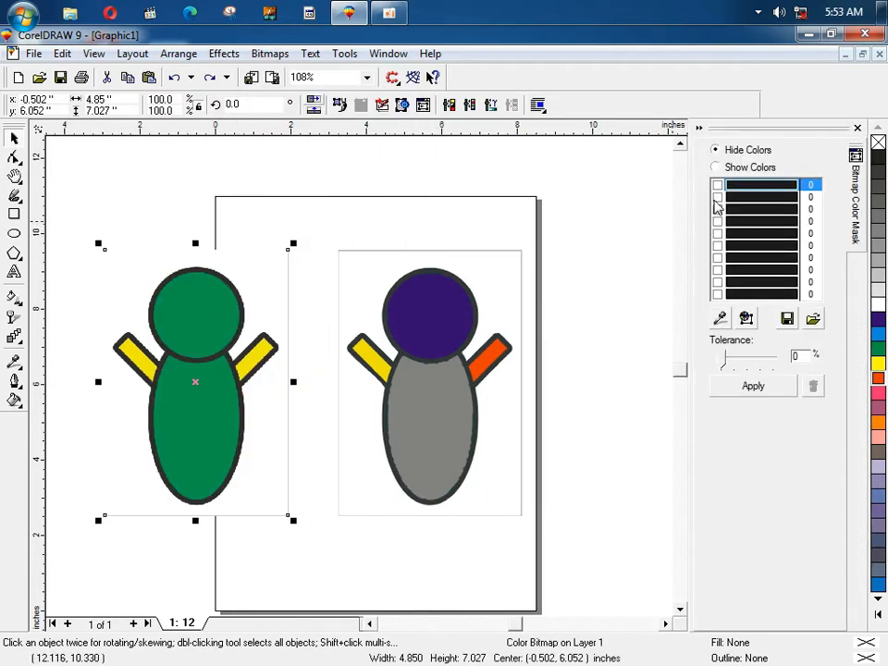
click(721, 318)
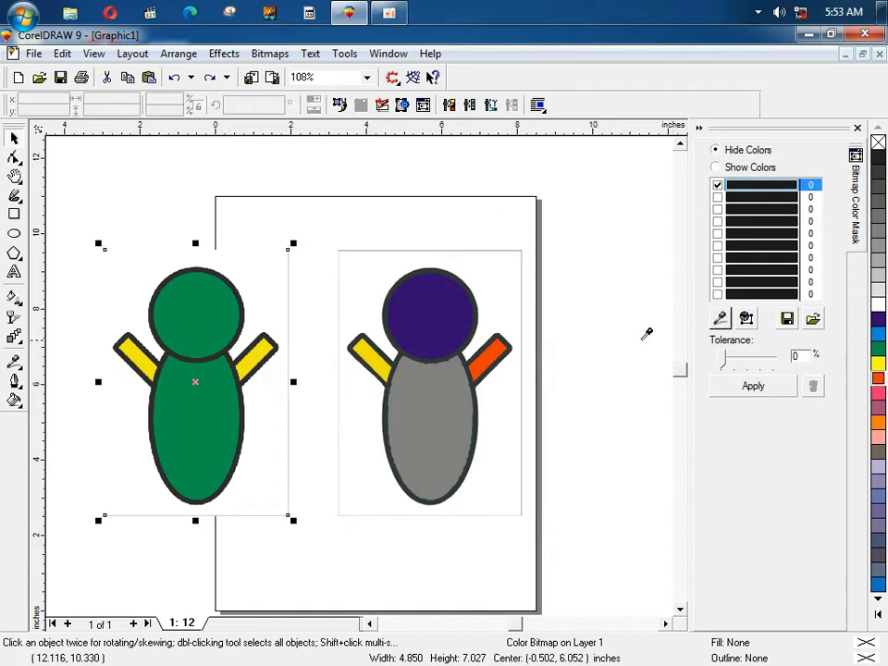
click(230, 305)
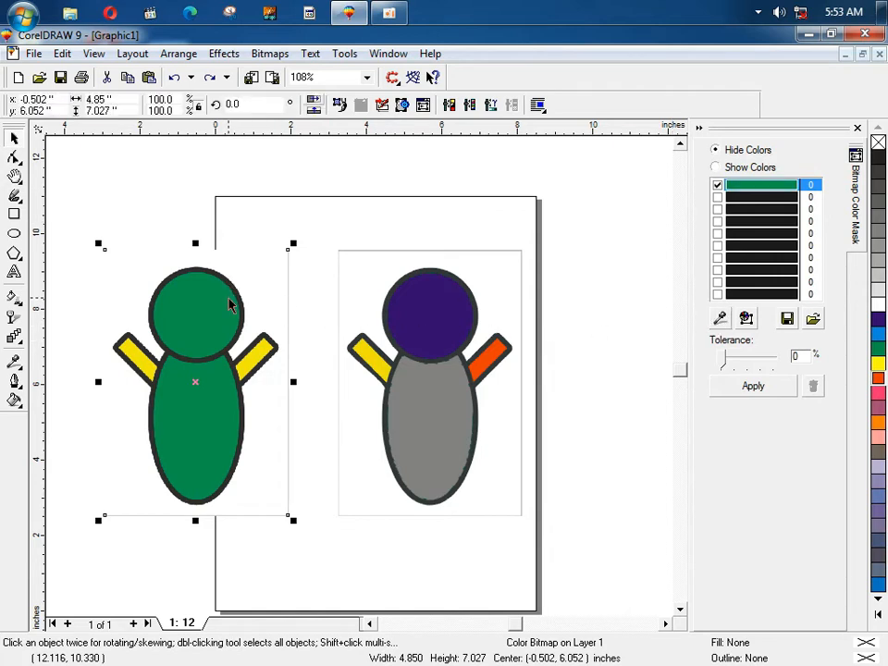
click(737, 385)
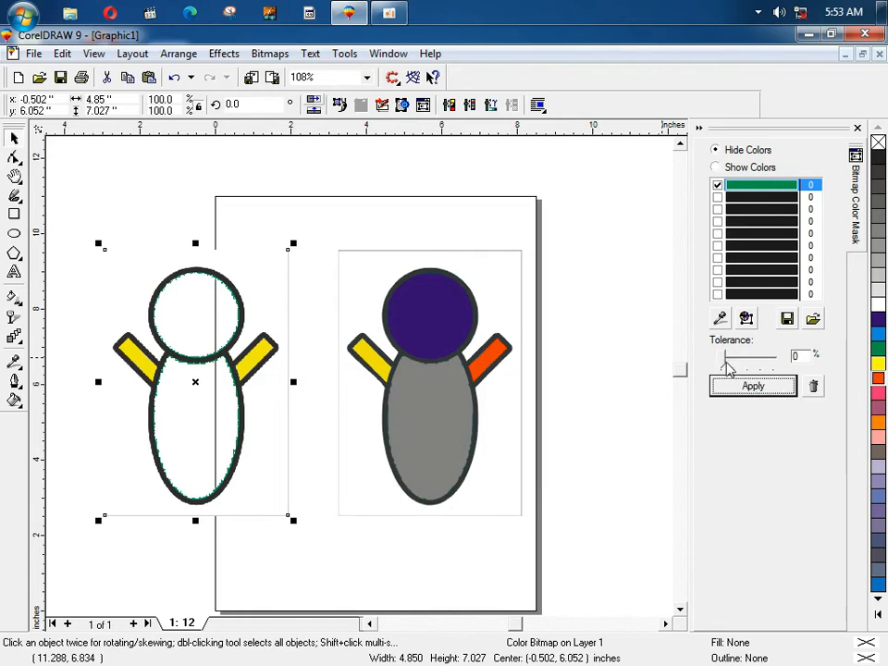
drag(726, 367, 748, 364)
click(740, 385)
click(748, 387)
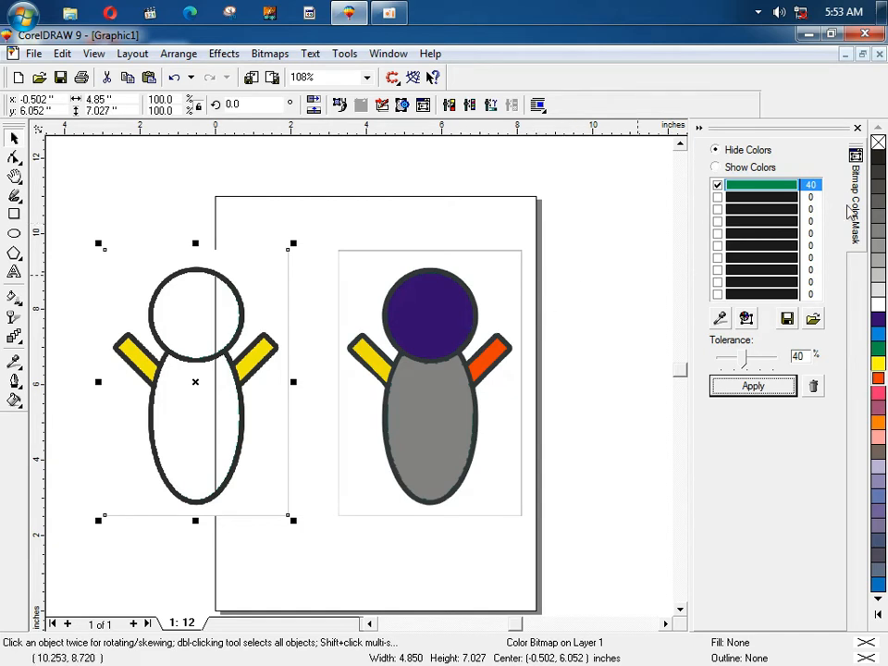
Step: Switch to Show Colors and keep only the sampled yellow arms, then close the docker
click(738, 167)
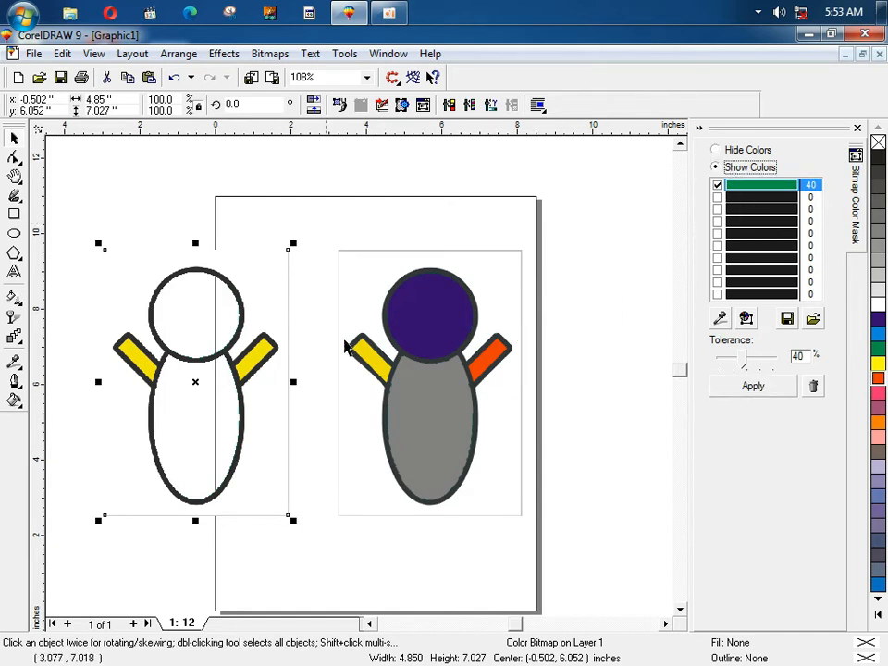
click(720, 318)
click(264, 349)
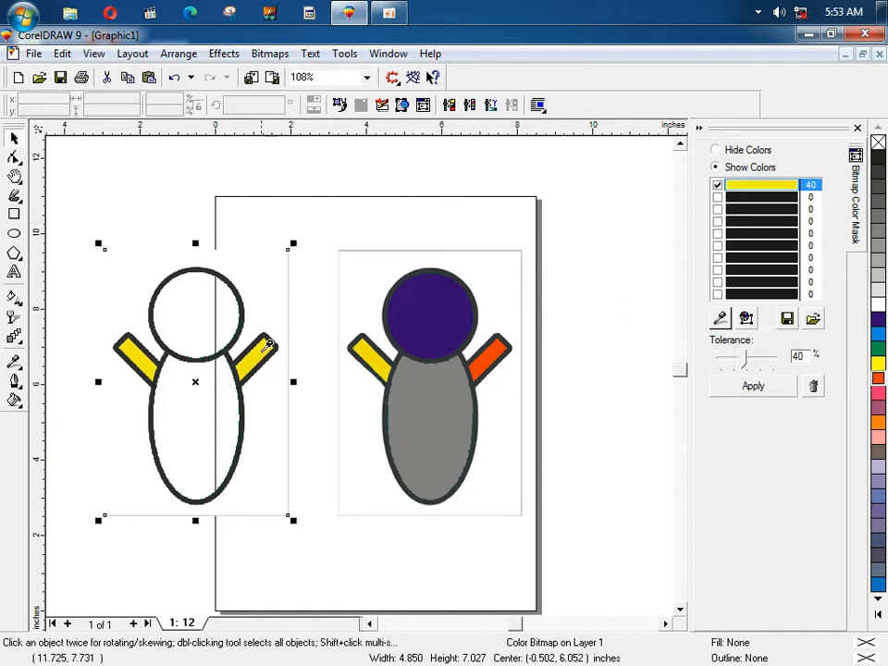
click(761, 387)
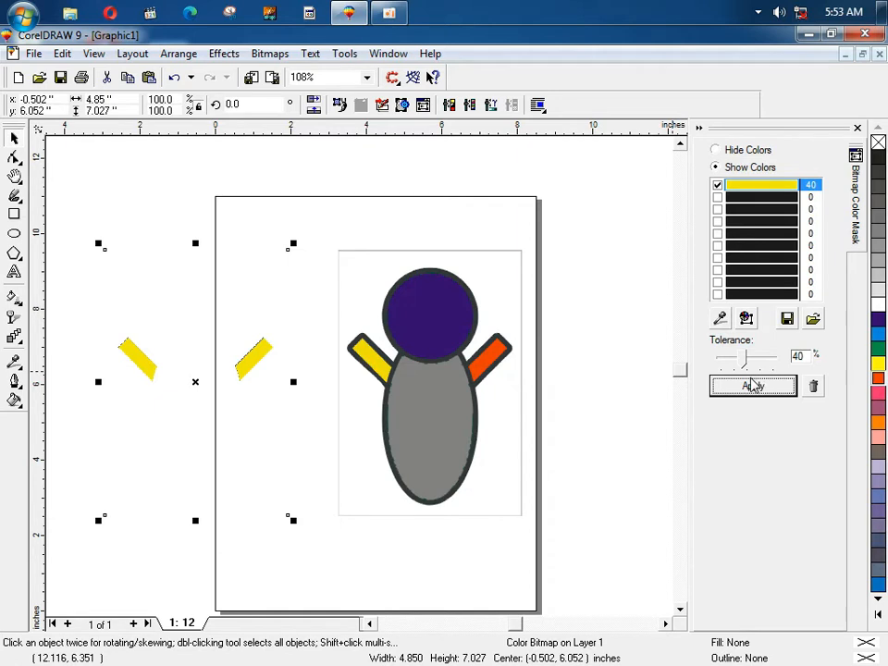
click(857, 128)
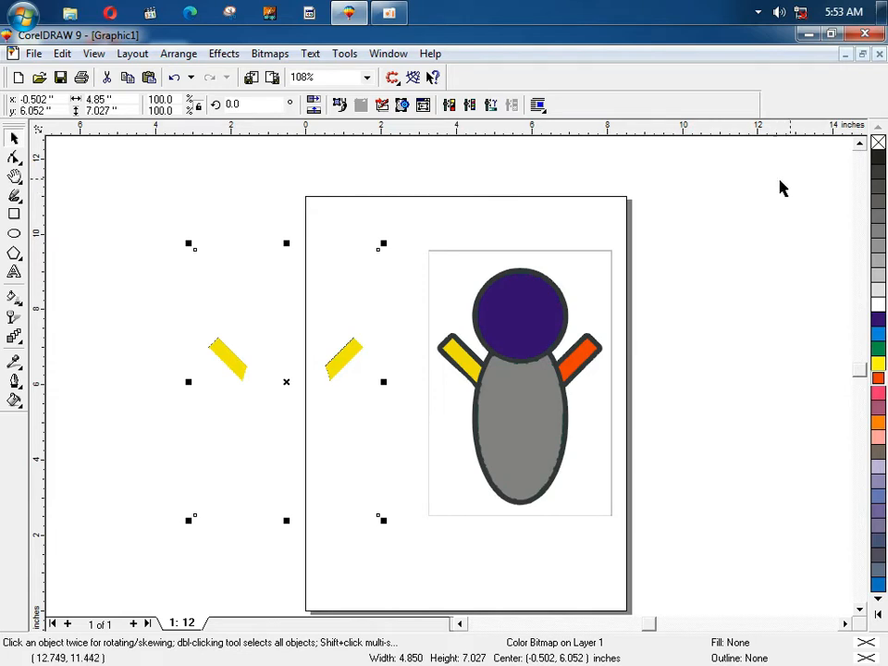
Step: Reset the mask tolerance to 0 and return to Hide Colors
click(270, 53)
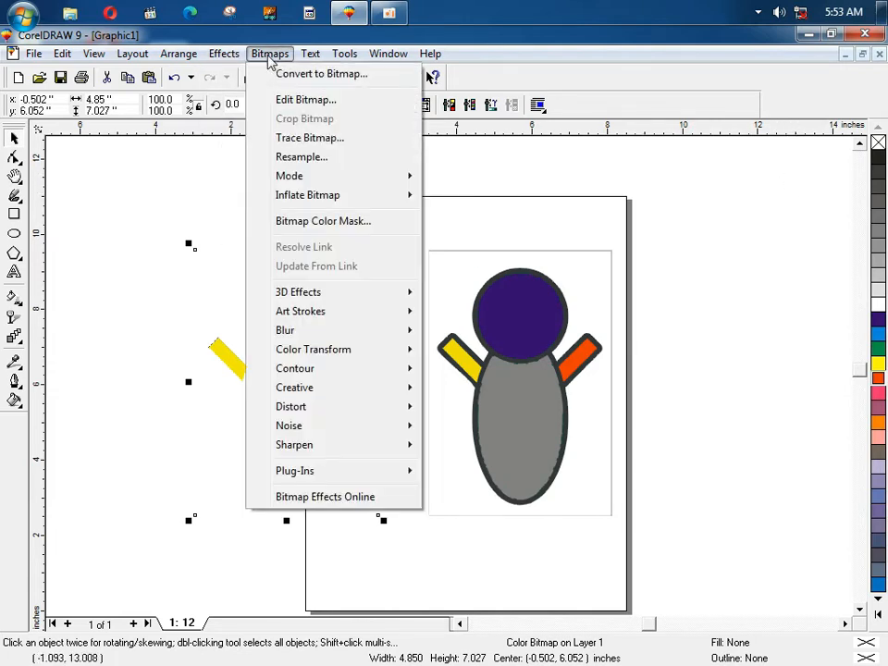
click(315, 224)
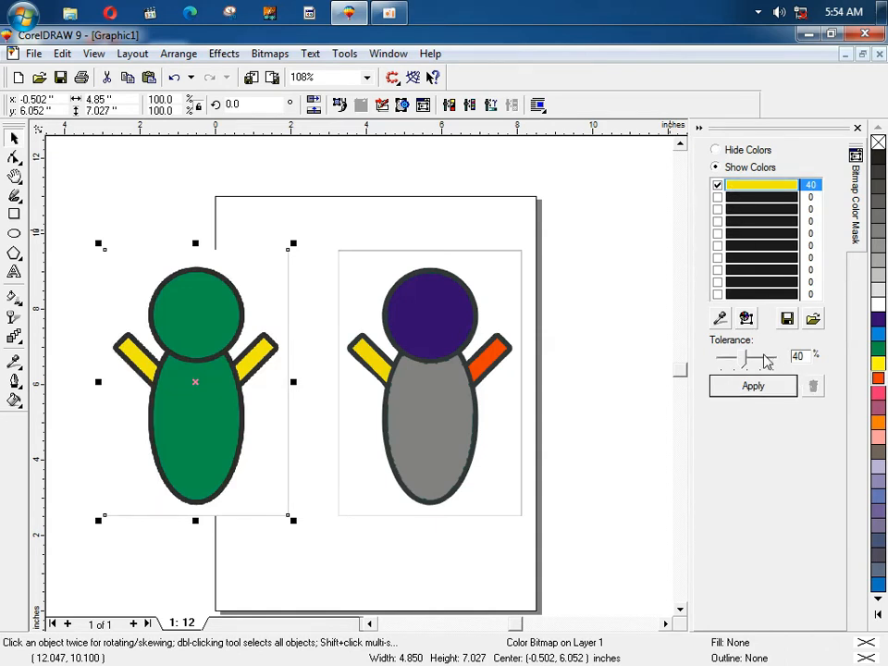
drag(745, 358, 710, 361)
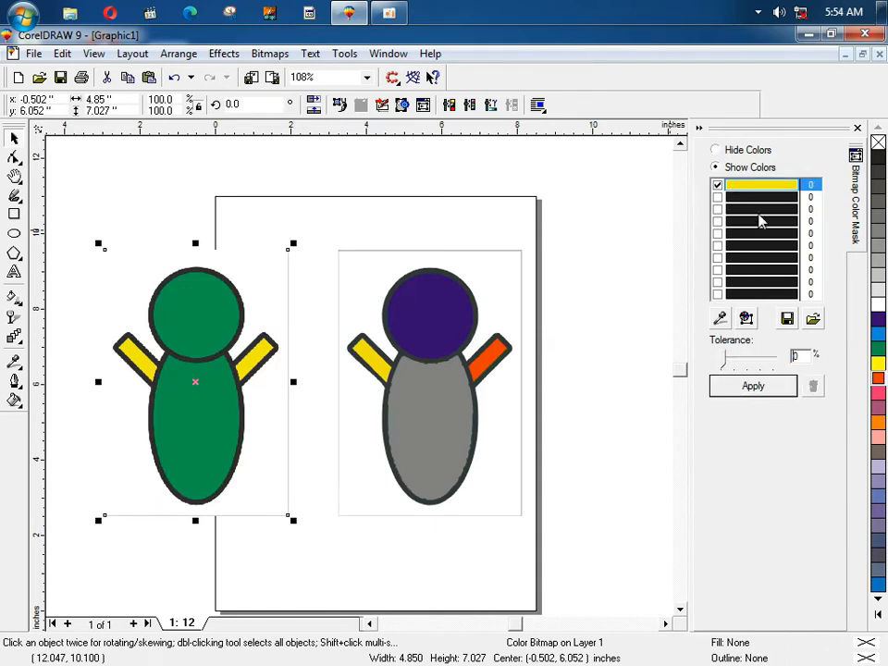
click(730, 150)
click(858, 130)
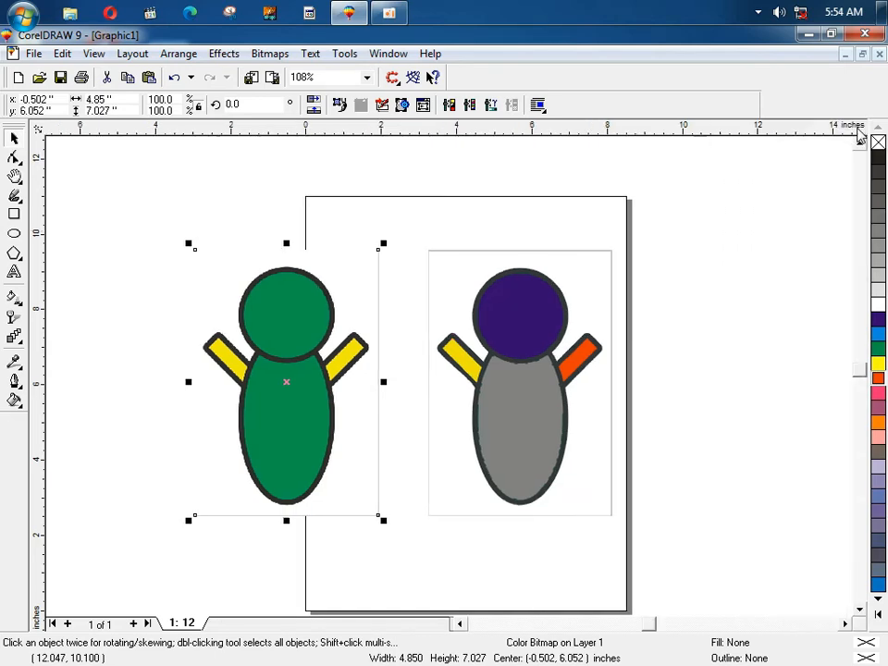
Step: With Show Colors, sample green into the third slot, drop yellow, and apply
click(273, 54)
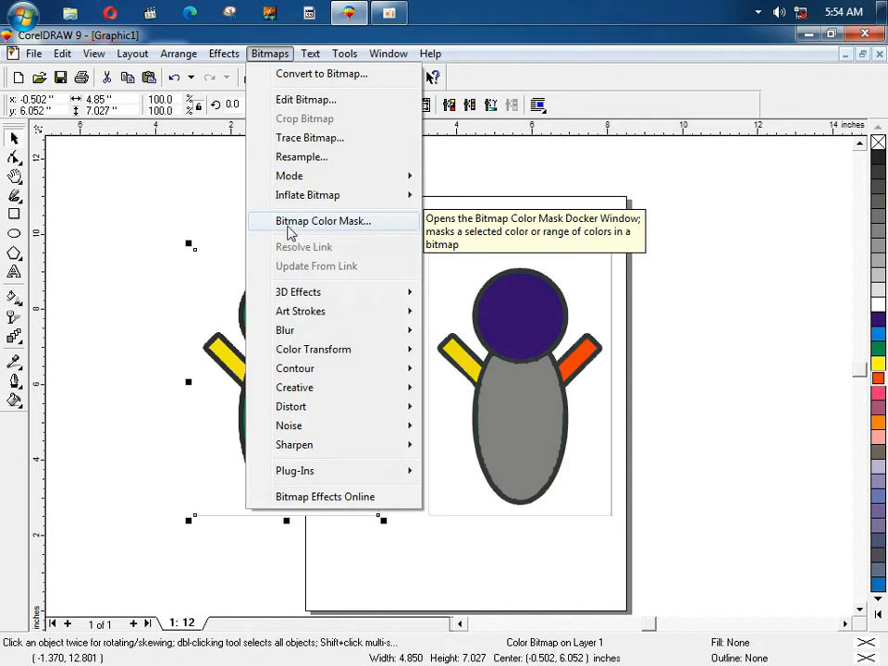
click(328, 226)
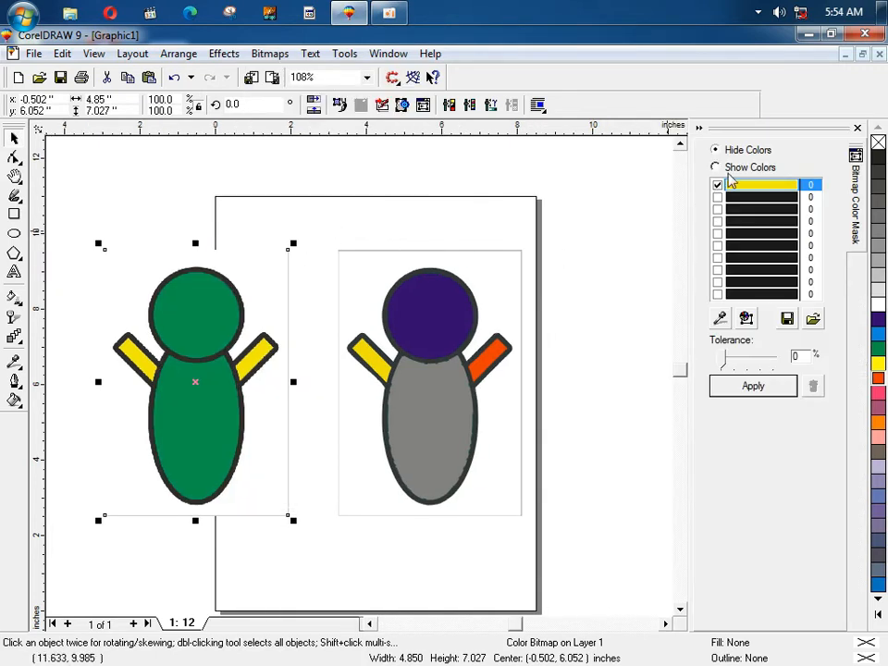
click(730, 176)
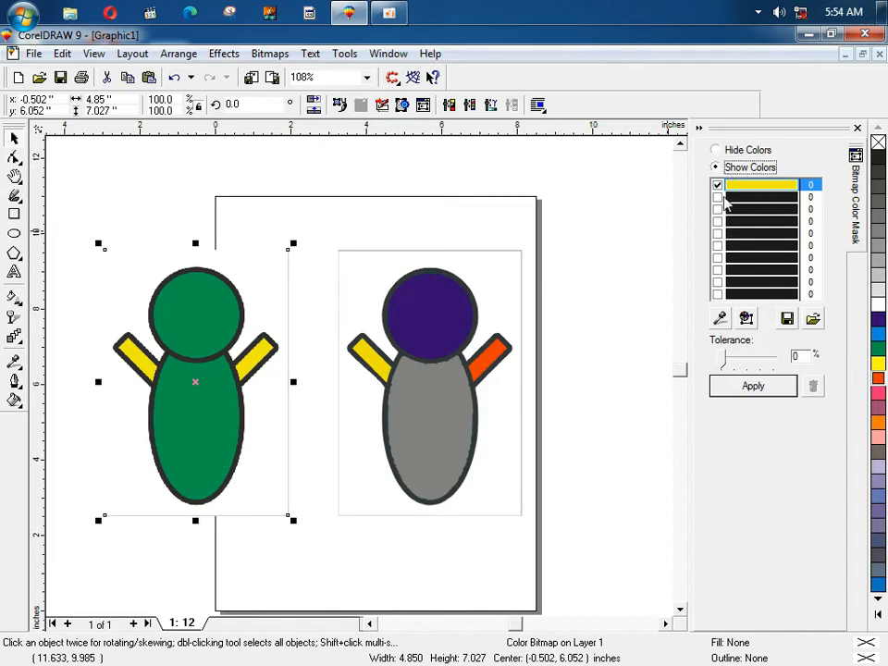
click(737, 215)
click(720, 318)
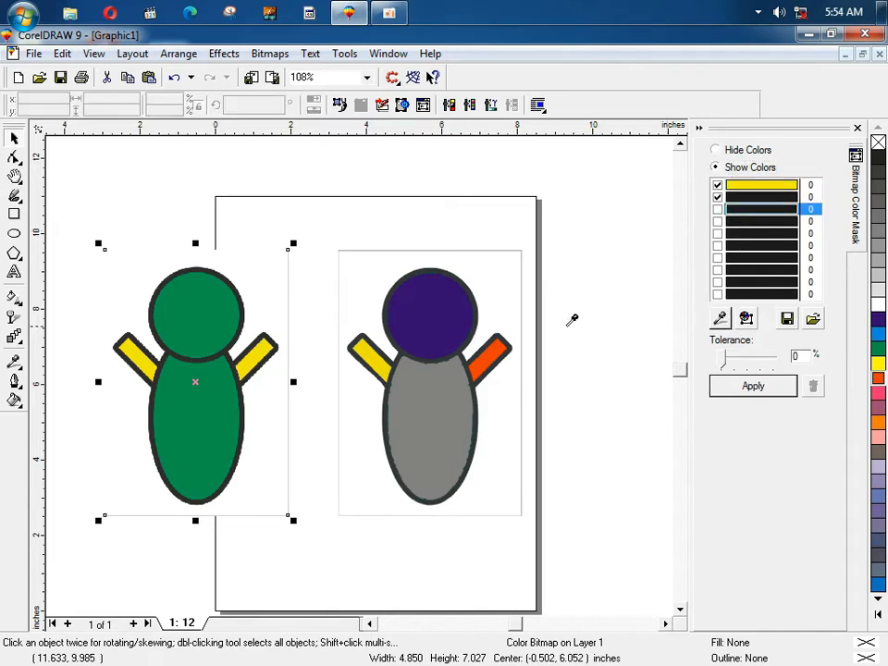
click(228, 302)
click(718, 209)
click(774, 386)
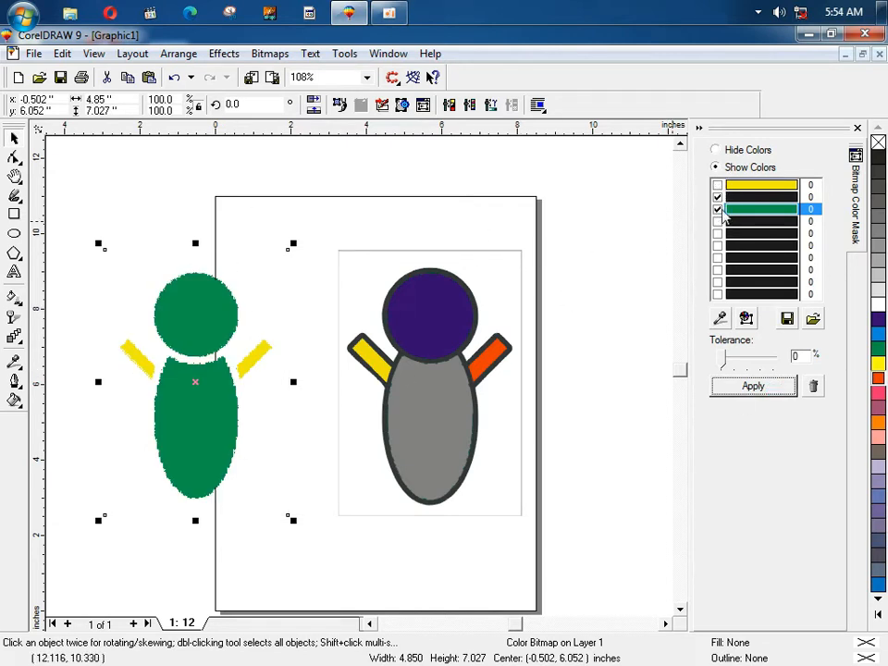
click(744, 387)
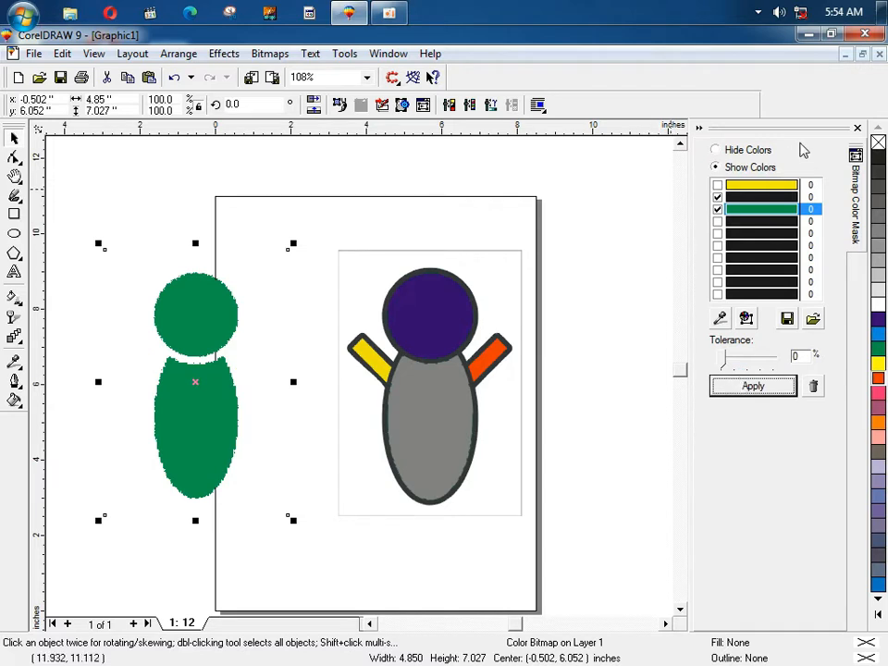
Step: Remove the mask and reapply it keeping only green from the second slot
click(810, 385)
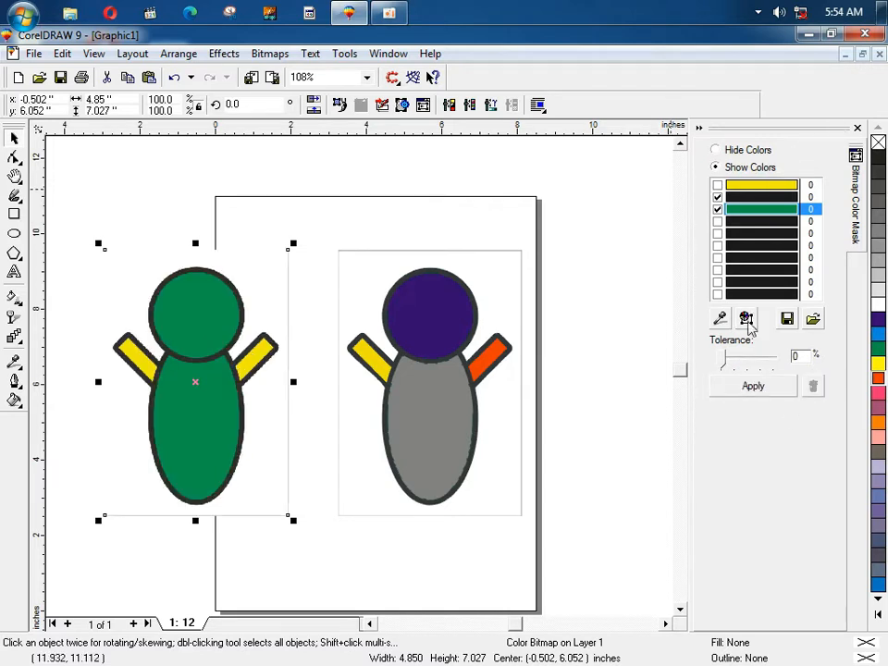
click(747, 197)
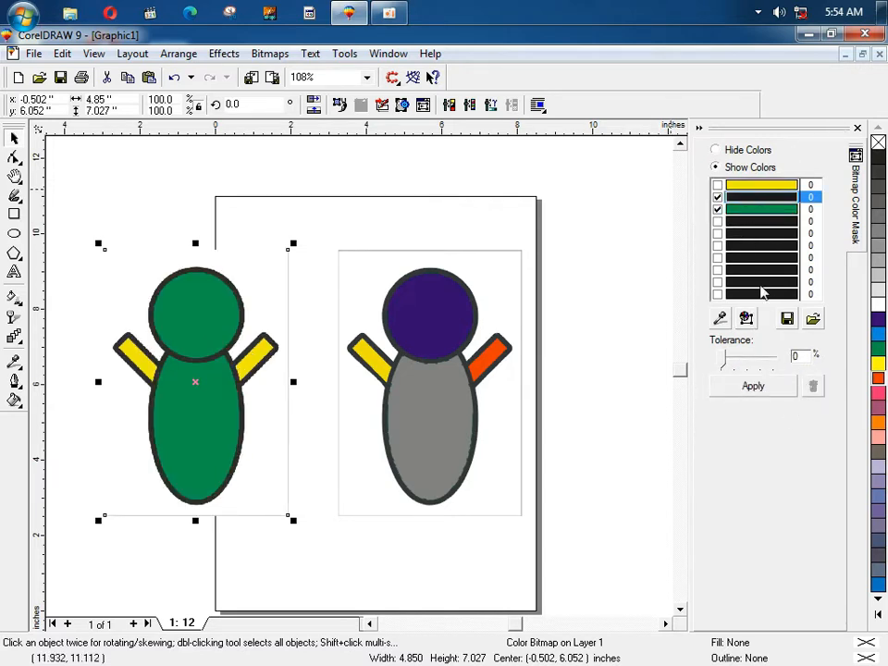
click(718, 209)
click(749, 385)
click(858, 130)
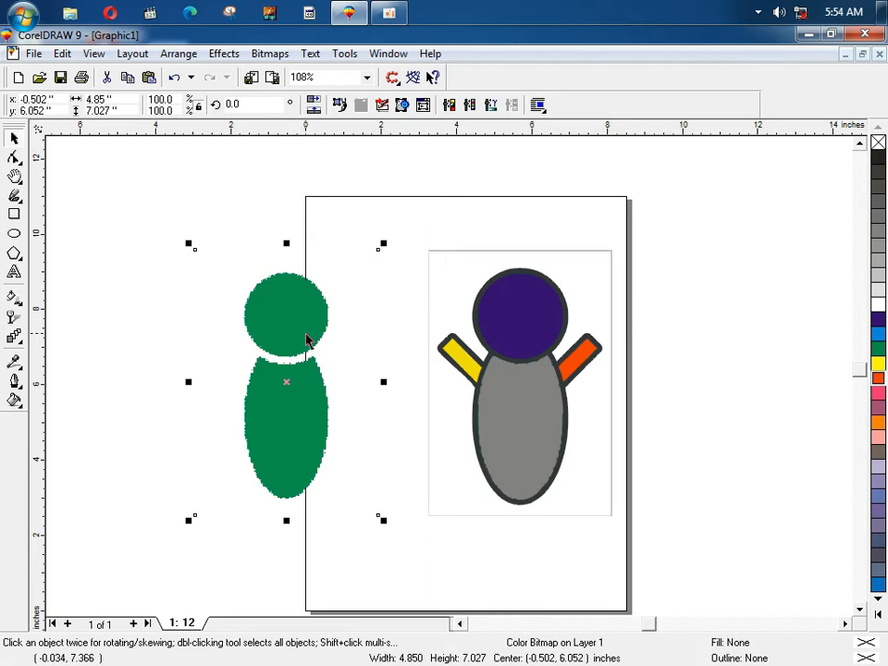
click(319, 297)
Step: Delete the green figure bitmap from the page
drag(319, 297, 367, 317)
right_click(367, 320)
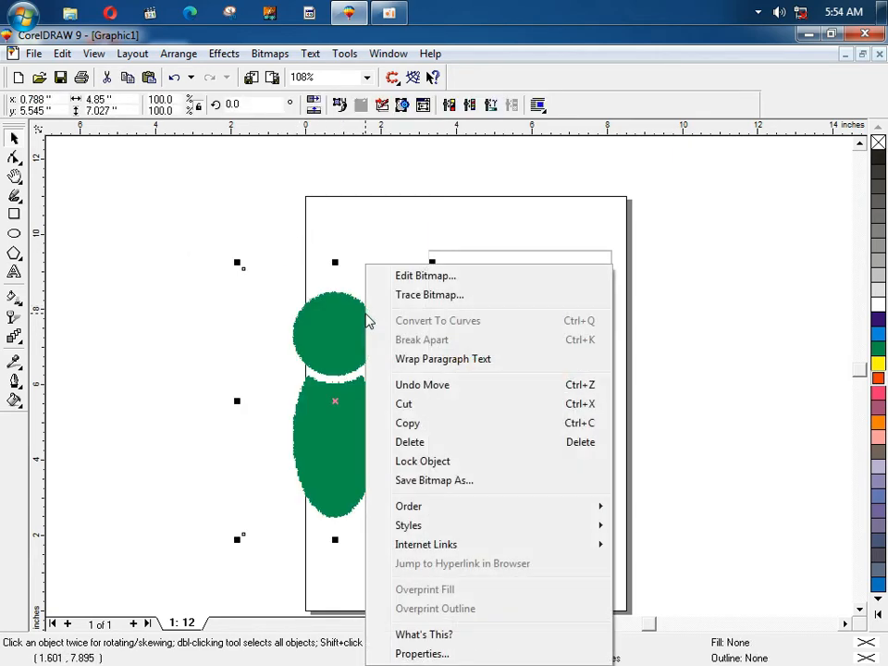
click(430, 442)
click(488, 317)
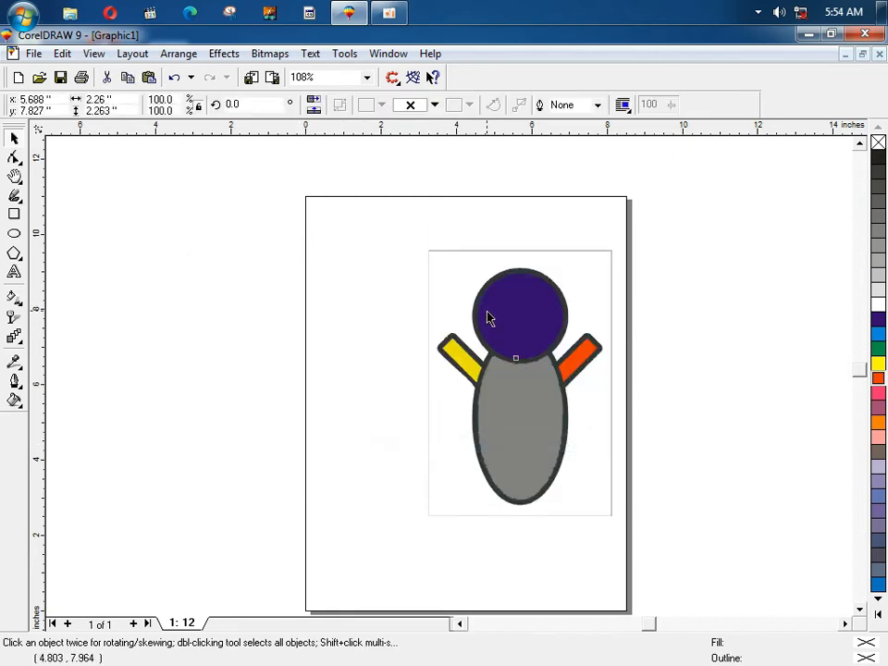
click(251, 168)
Step: Draw a rectangle left of the figure and fill it blue
click(270, 53)
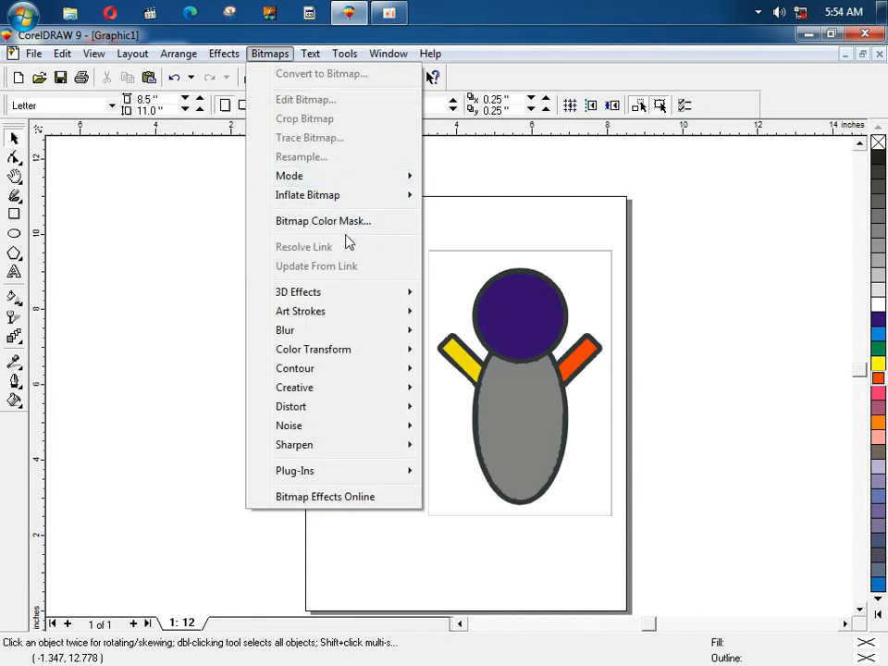
mouse_move(306, 297)
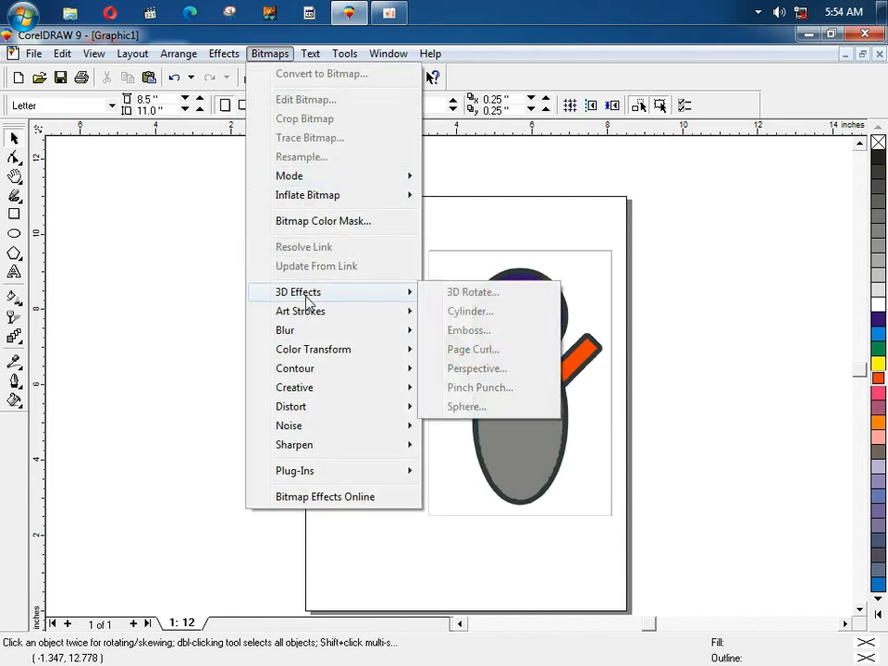
click(192, 257)
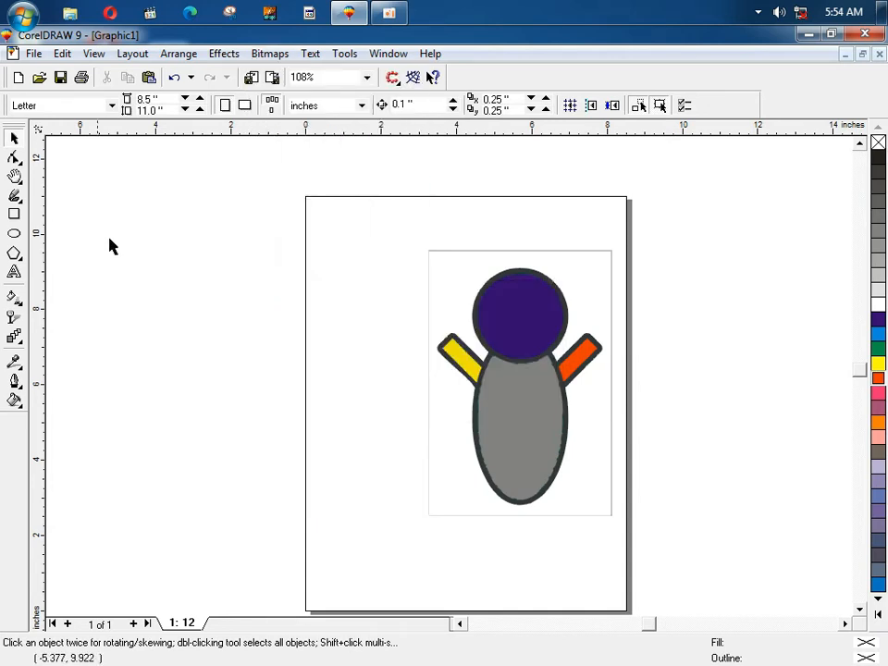
click(13, 214)
drag(194, 246, 366, 388)
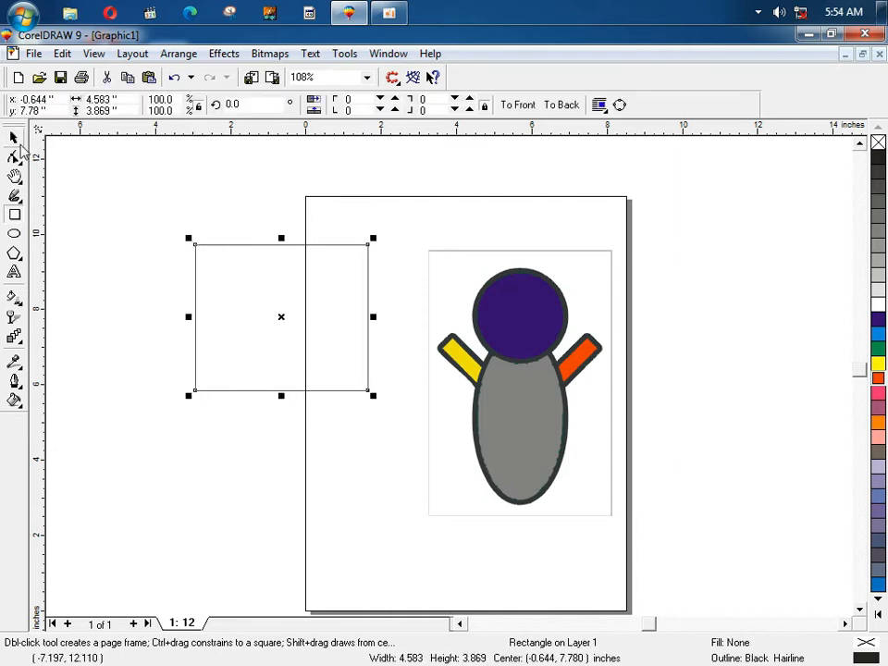
key(space)
click(876, 335)
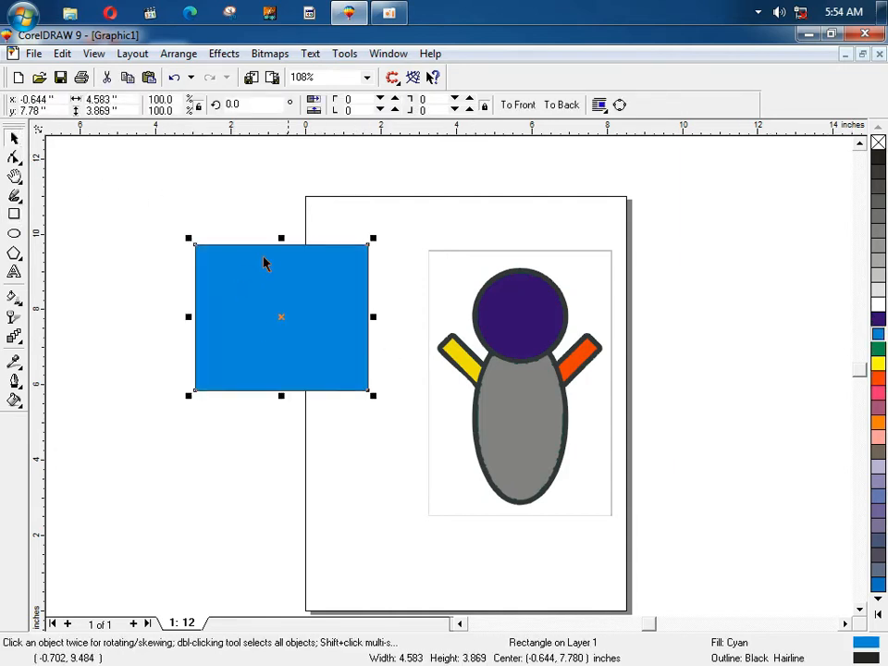
Step: Convert the rectangle to a bitmap, accepting the size warning, then view 3D Effects
click(270, 53)
click(278, 74)
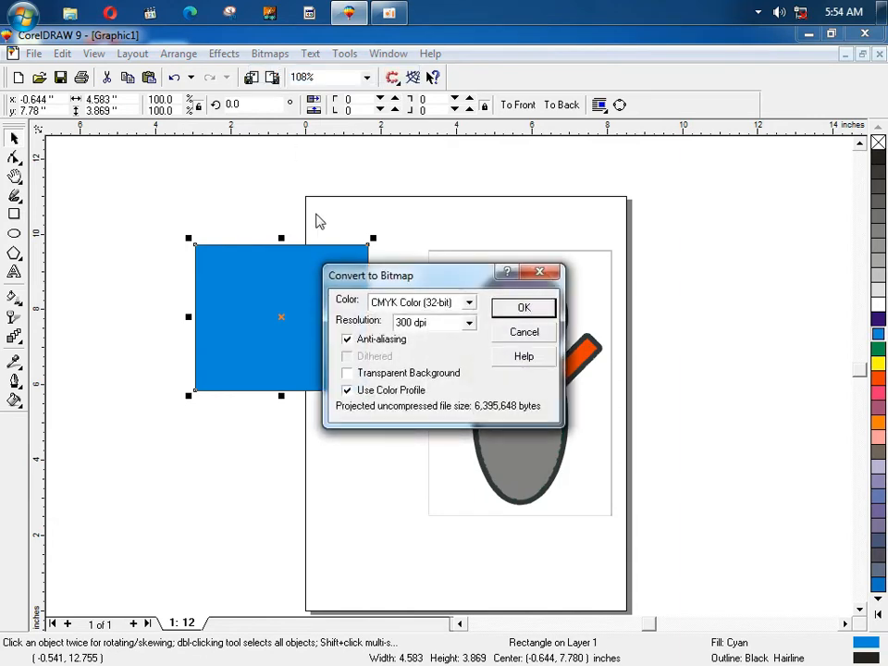
click(514, 311)
click(472, 392)
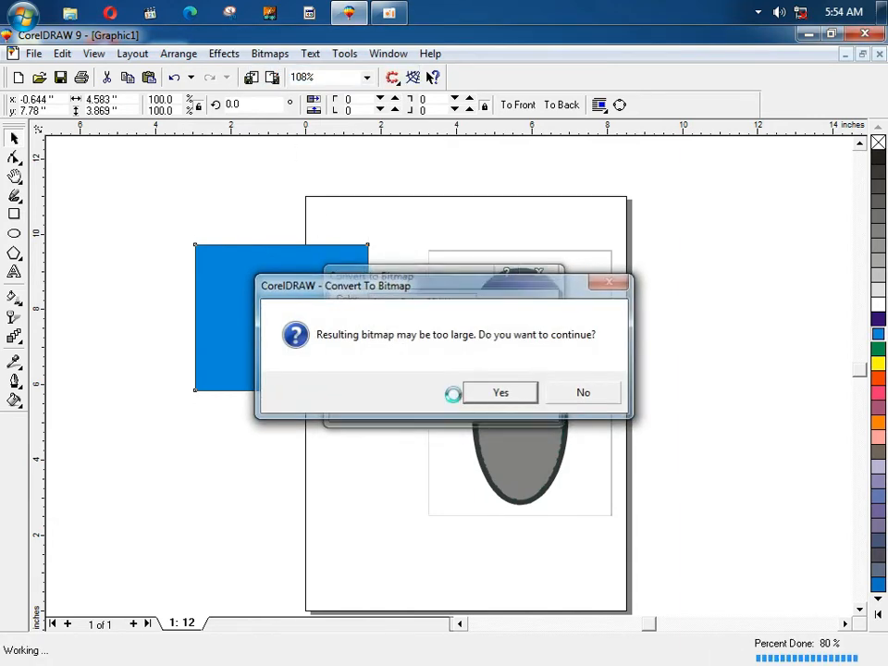
click(269, 53)
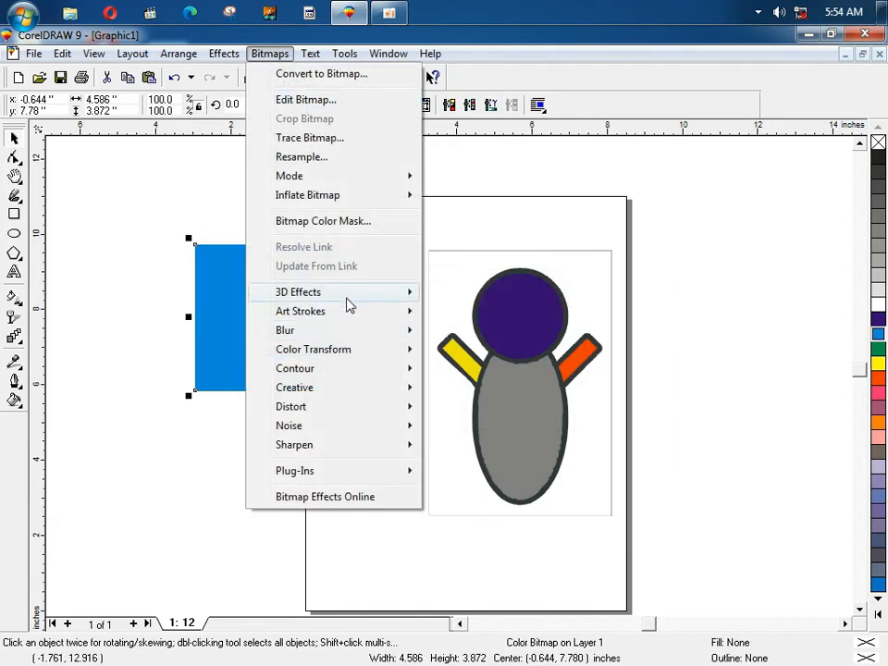
mouse_move(344, 295)
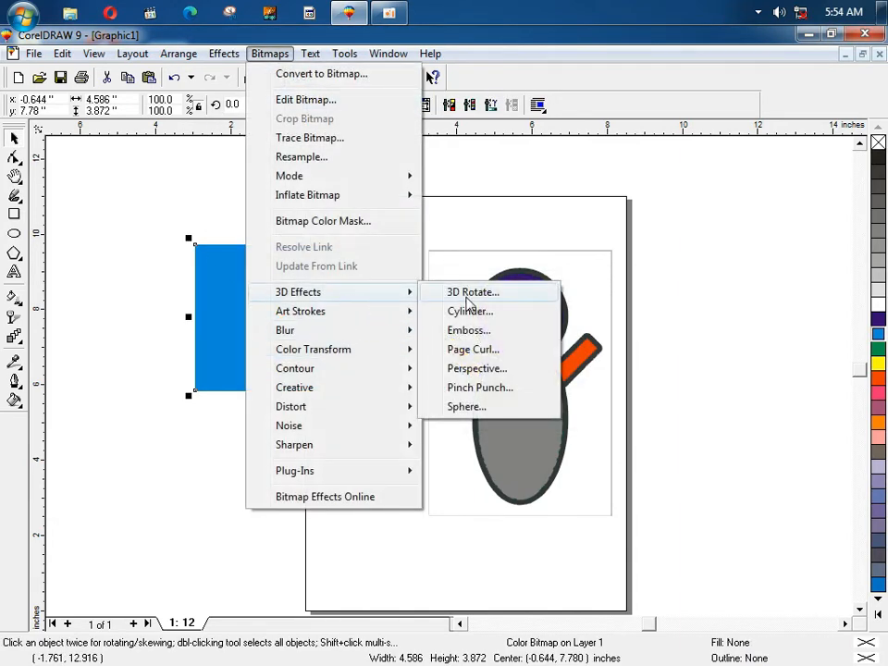
click(488, 356)
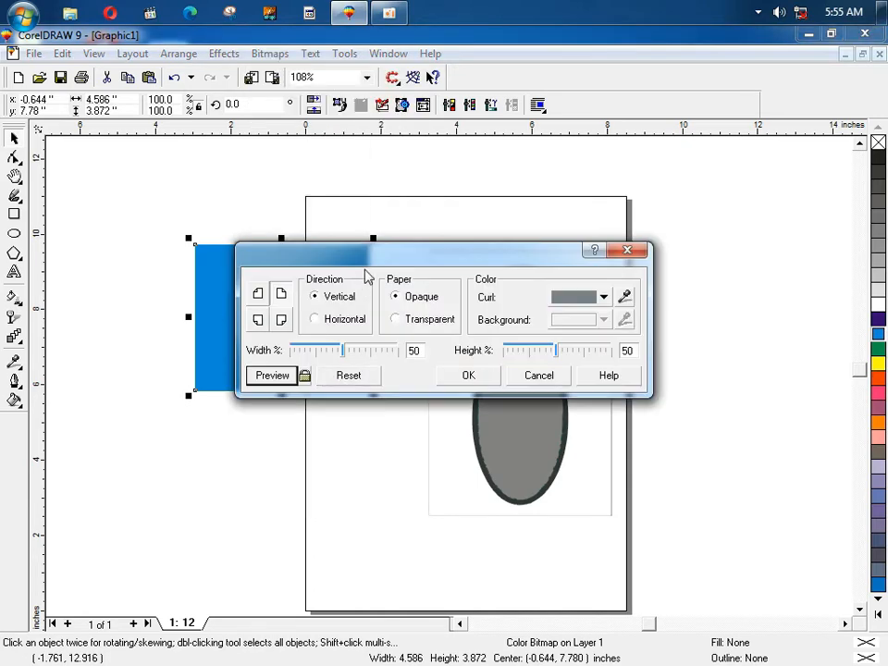
drag(368, 257, 370, 396)
click(276, 506)
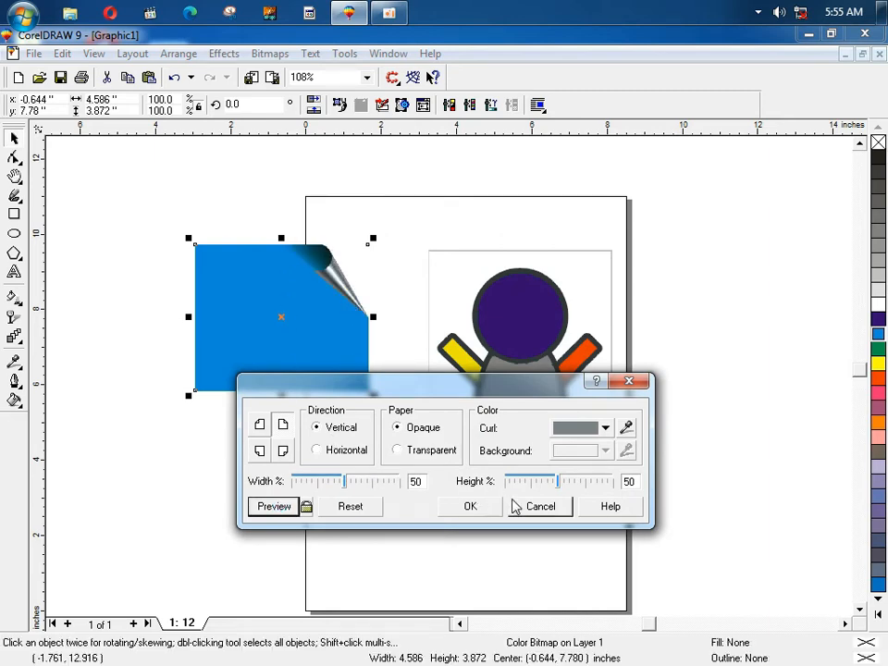
click(539, 506)
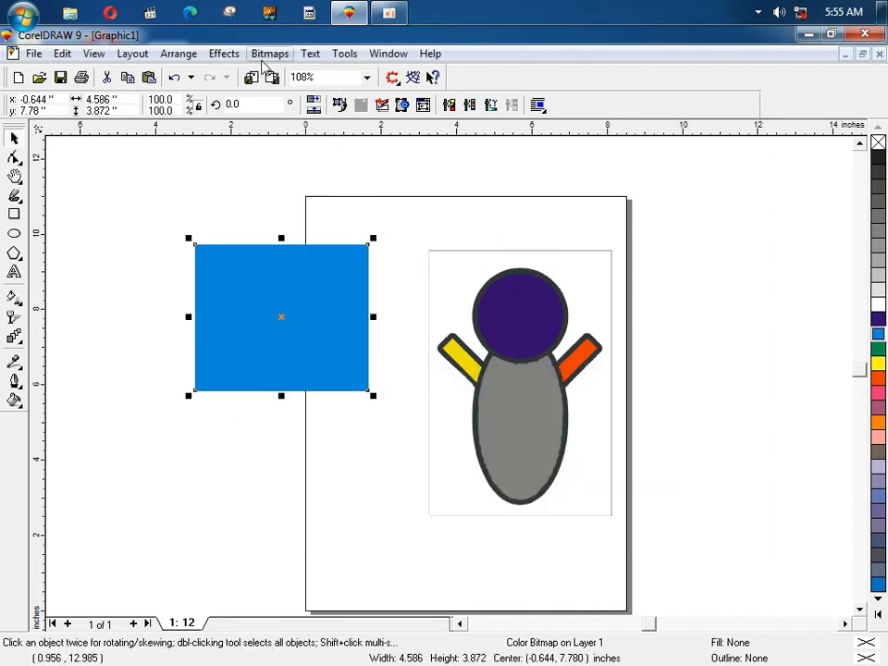
click(268, 54)
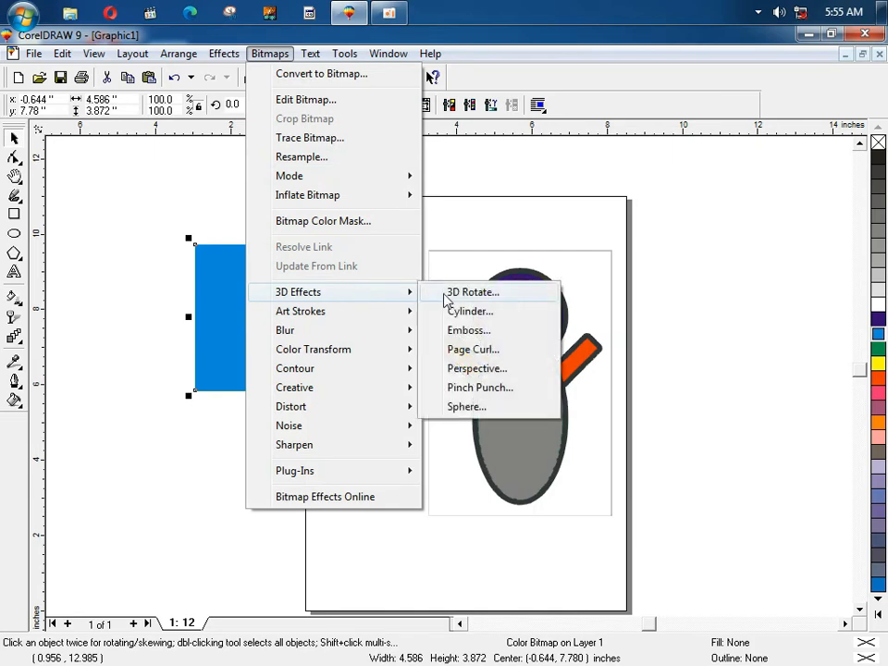
click(452, 301)
click(288, 366)
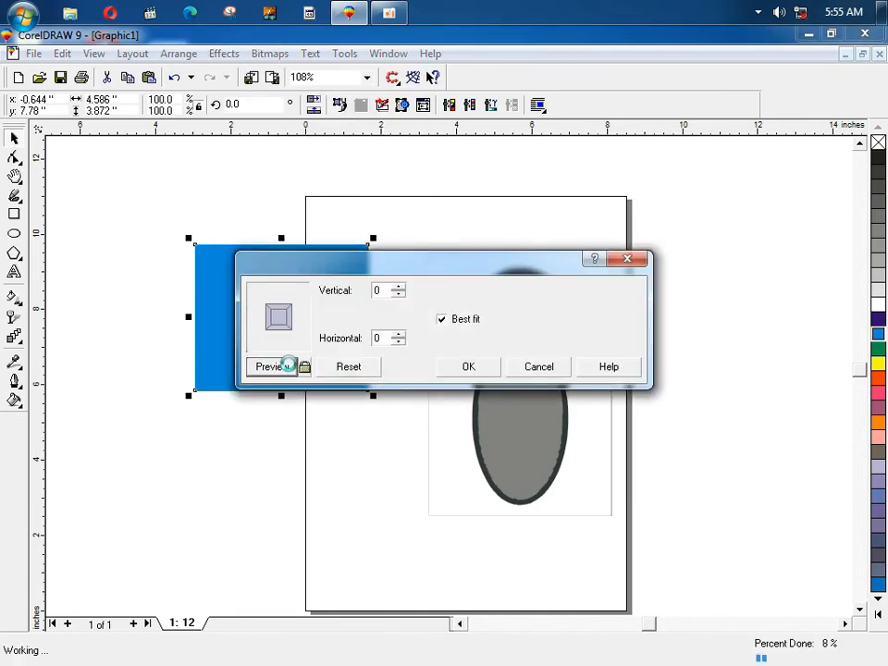
drag(424, 271, 428, 385)
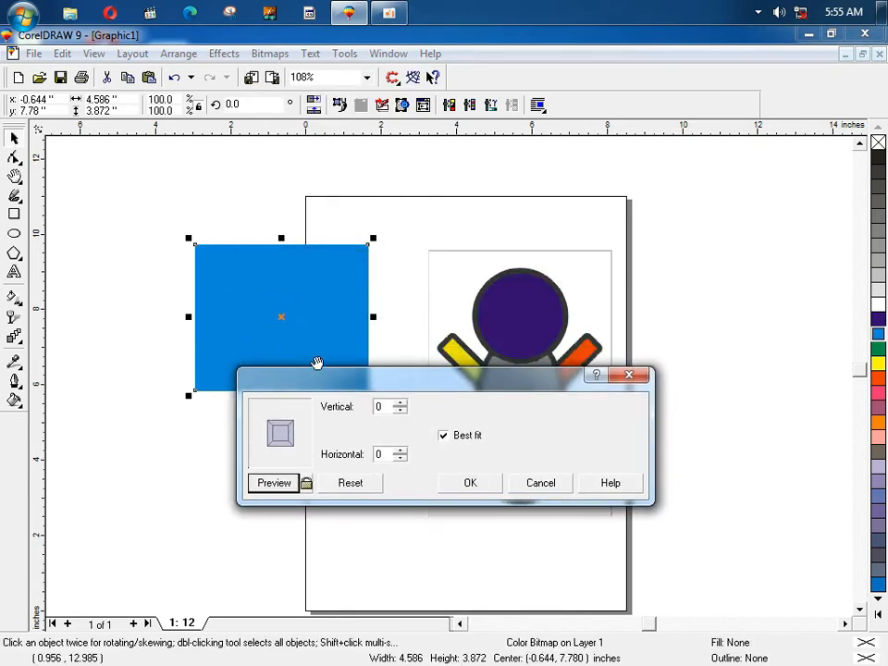
click(524, 483)
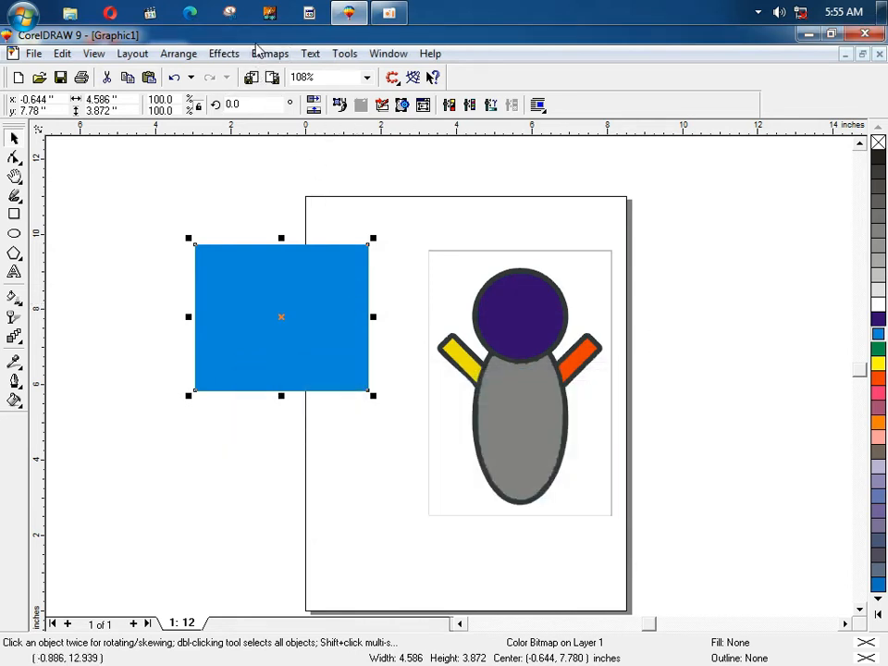
click(260, 56)
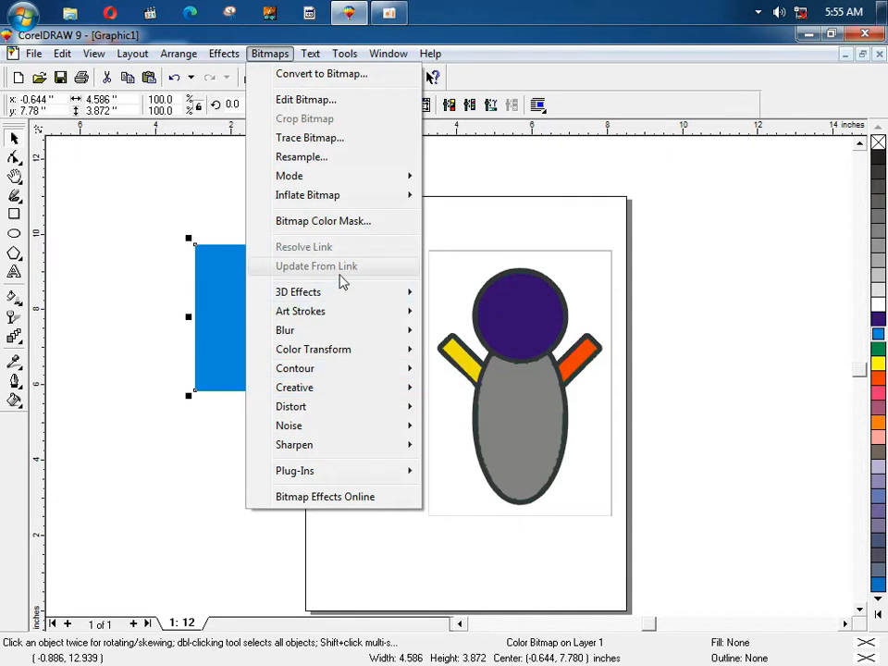
Step: Browse the Bitmaps > Plug-Ins submenus: Digimarc, Fancy and HSoft
mouse_move(349, 297)
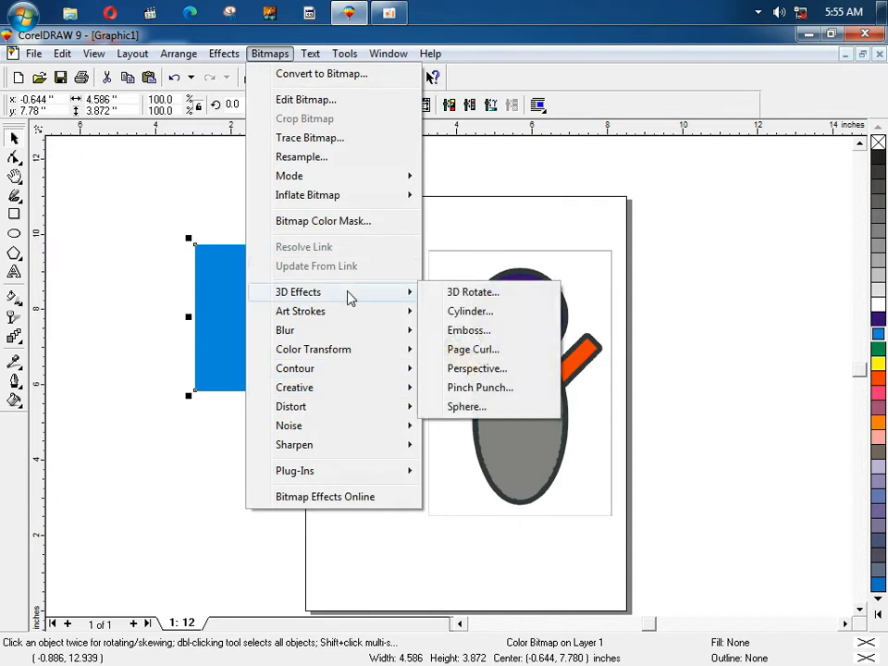
mouse_move(354, 448)
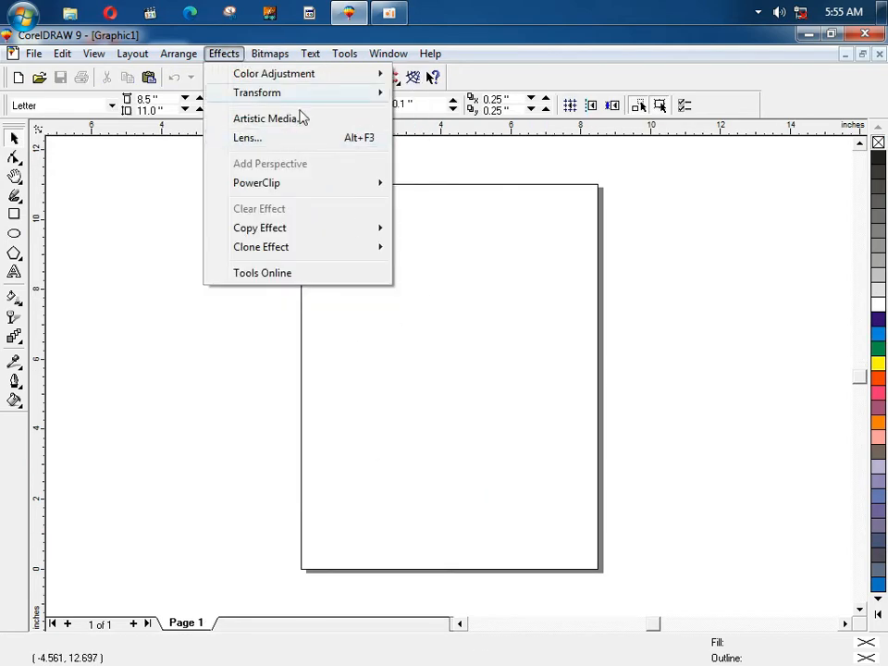
mouse_move(335, 474)
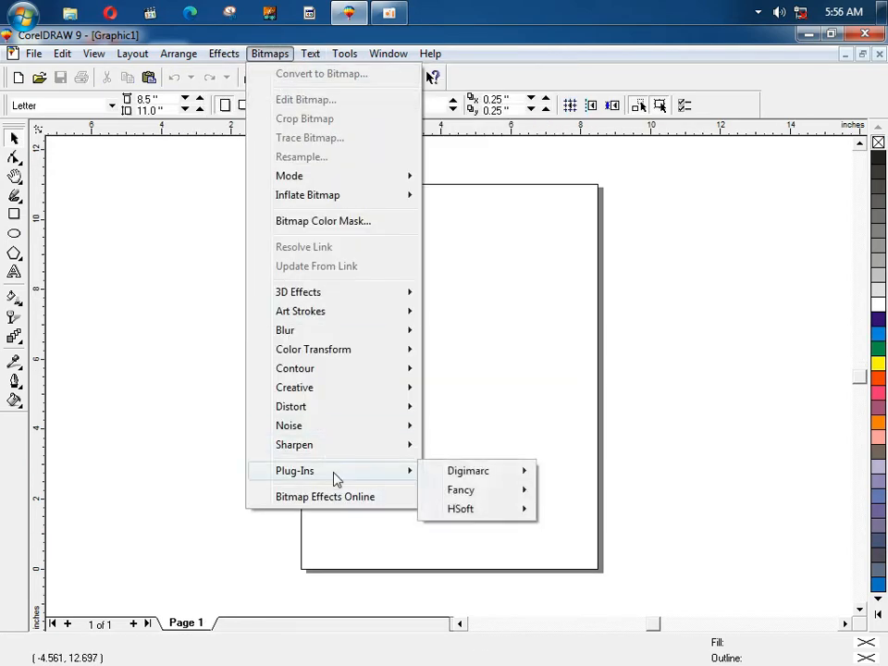
mouse_move(444, 470)
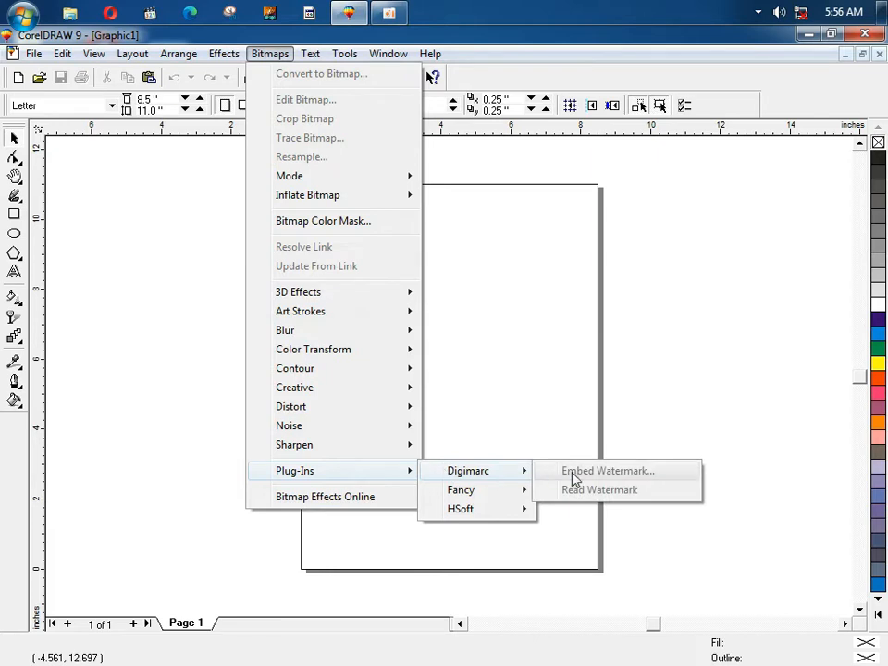
mouse_move(472, 494)
mouse_move(477, 517)
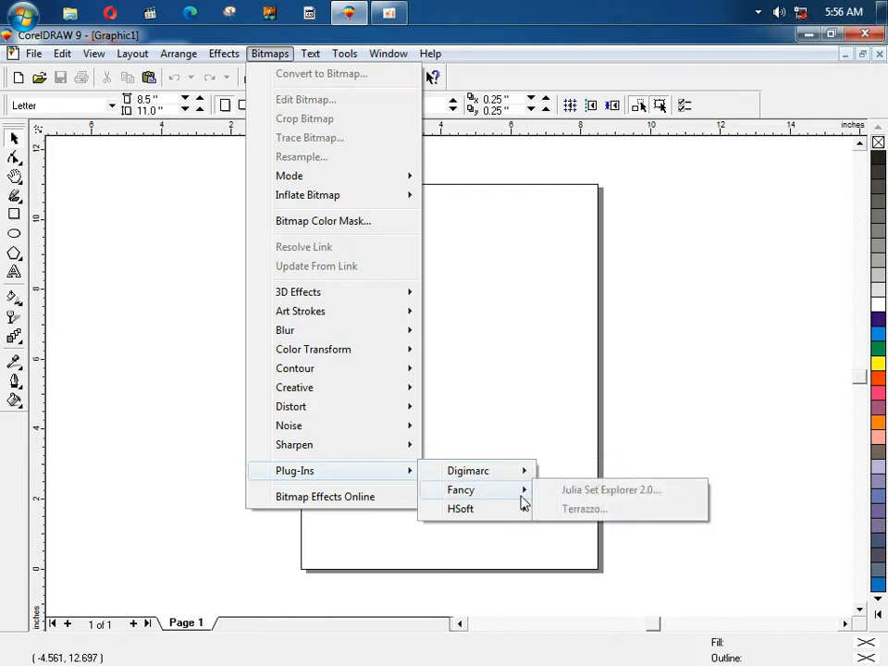
mouse_move(523, 510)
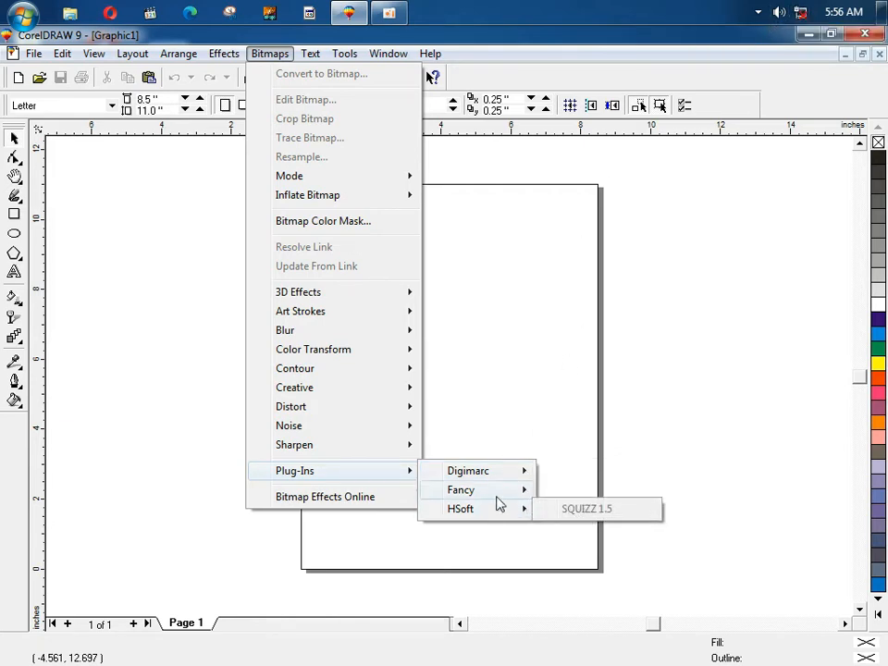
mouse_move(504, 489)
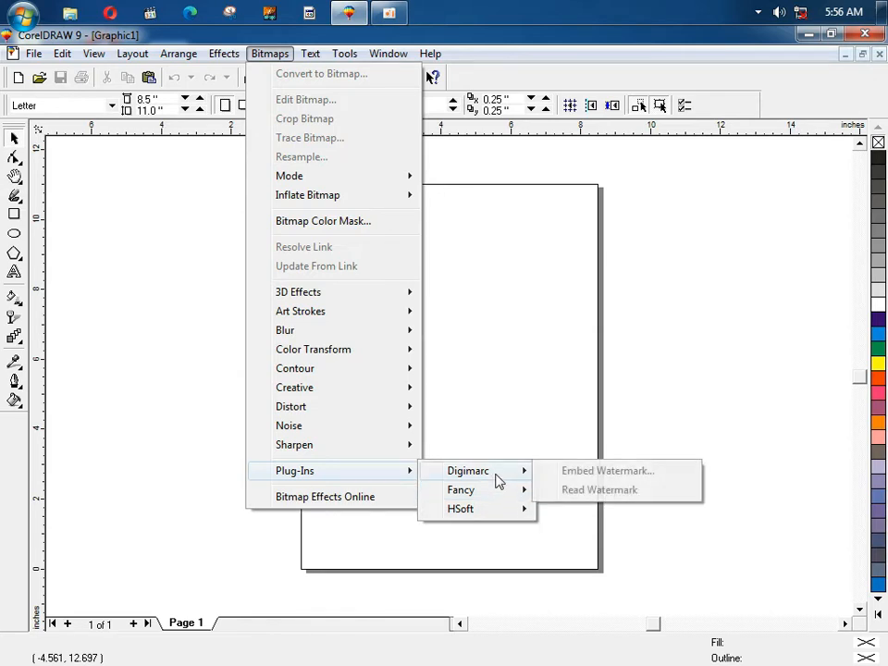
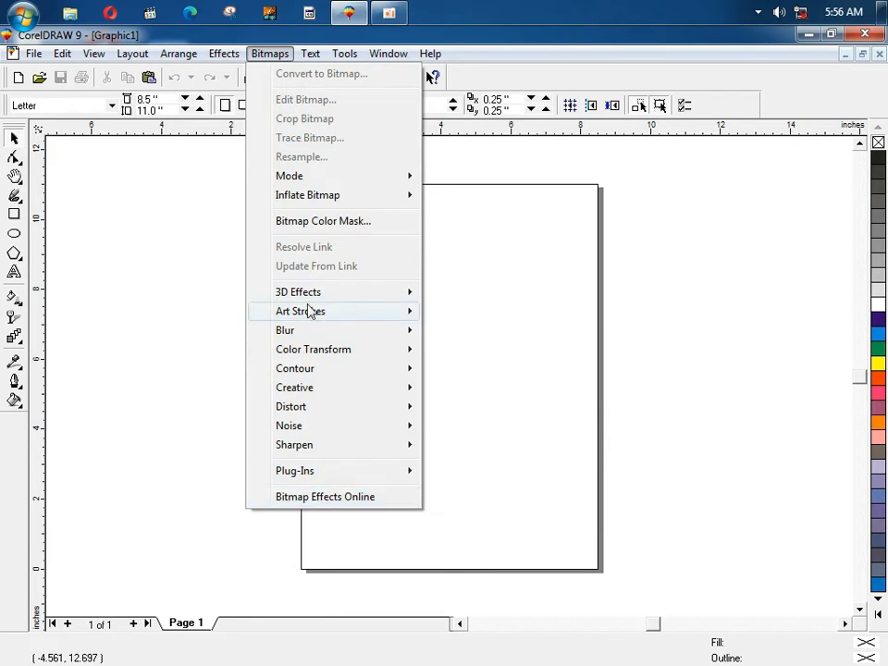
Step: Close the Bitmaps and Text menus so the empty Letter page shows
mouse_move(314, 313)
mouse_move(305, 59)
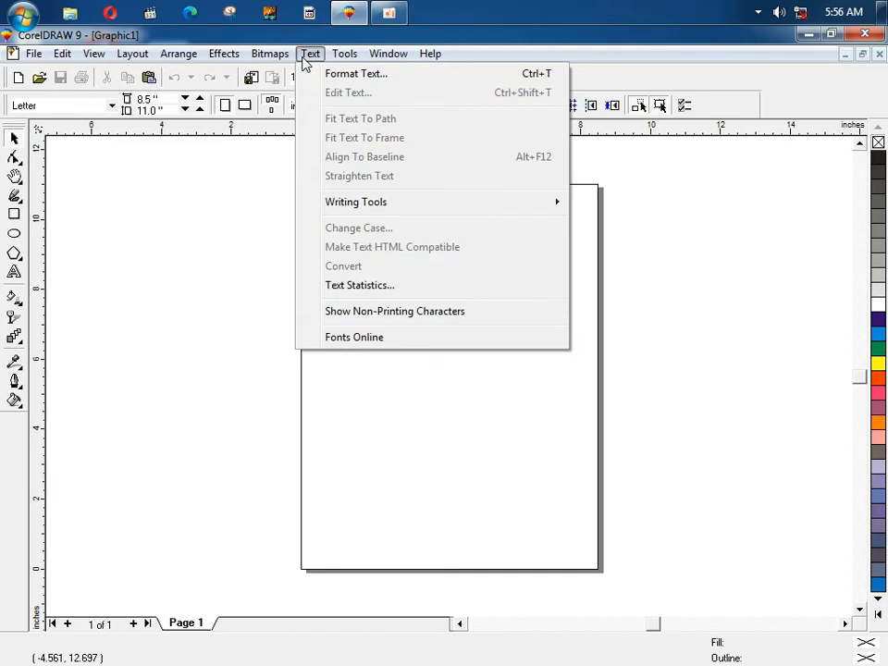
click(179, 260)
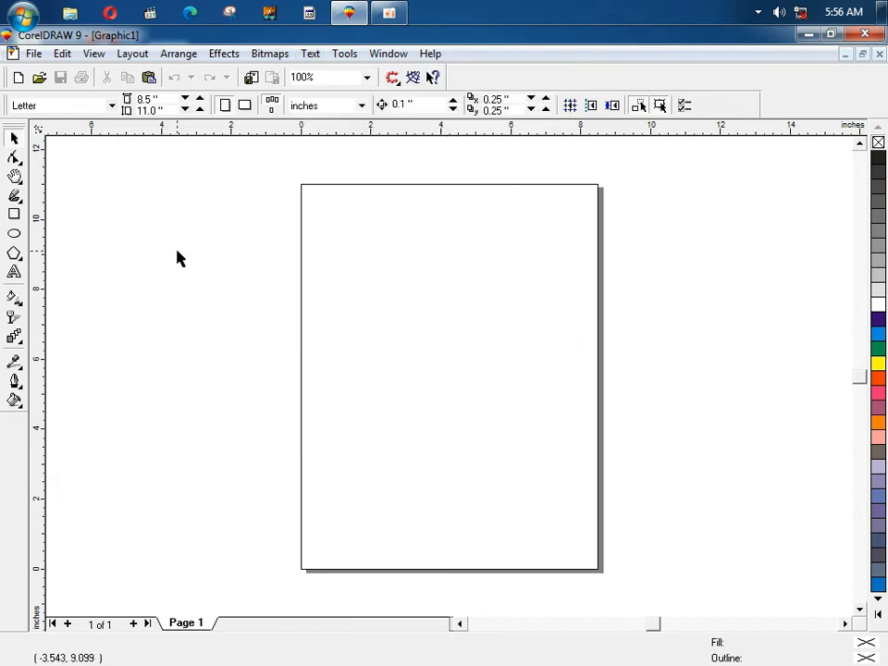
Step: Type 'Back To' as artistic text, enlarge it to about 117 pt, and move it onto the page
key(F8)
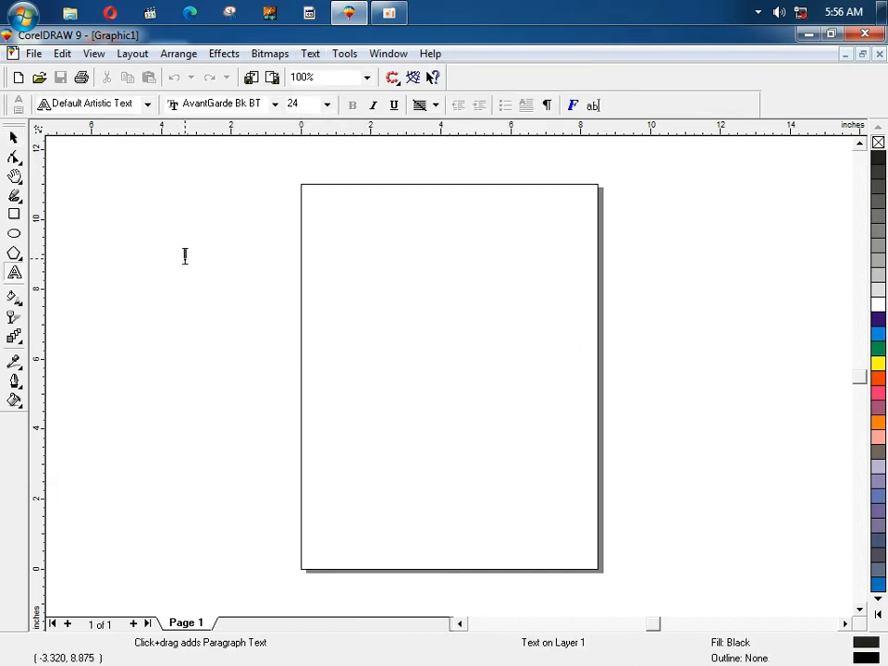
click(185, 256)
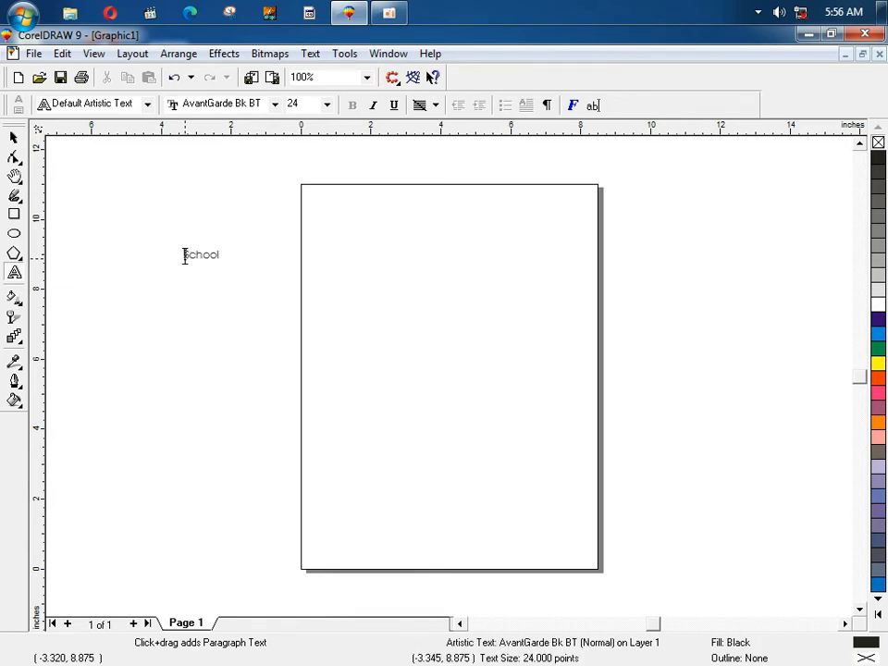
text(Back To)
click(14, 137)
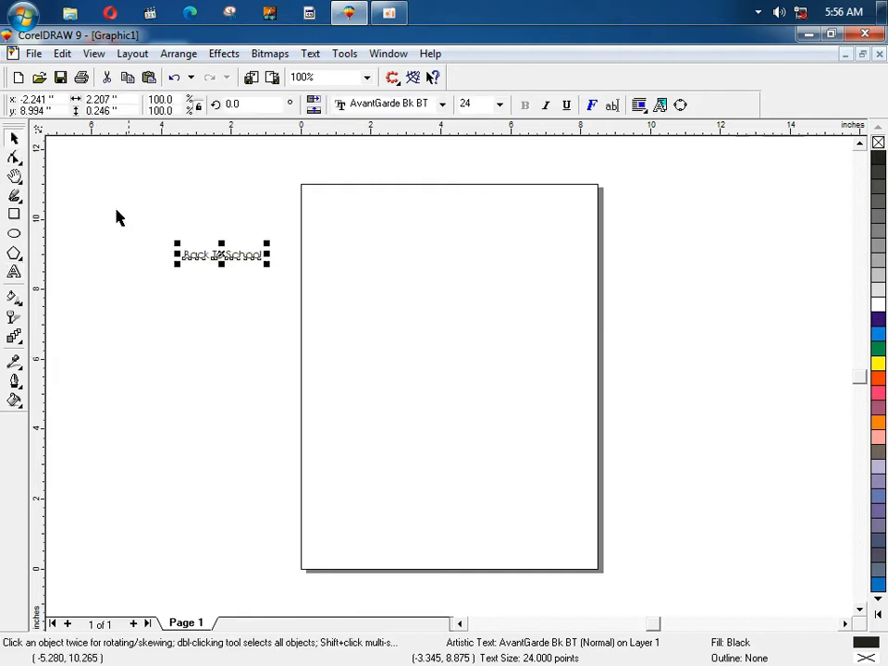
drag(267, 263, 415, 280)
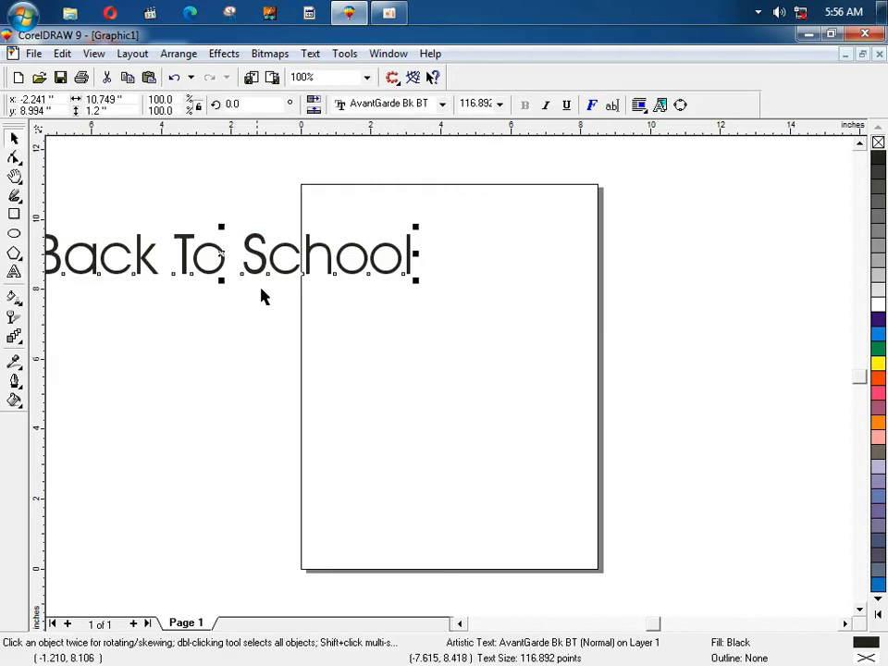
drag(224, 264, 335, 273)
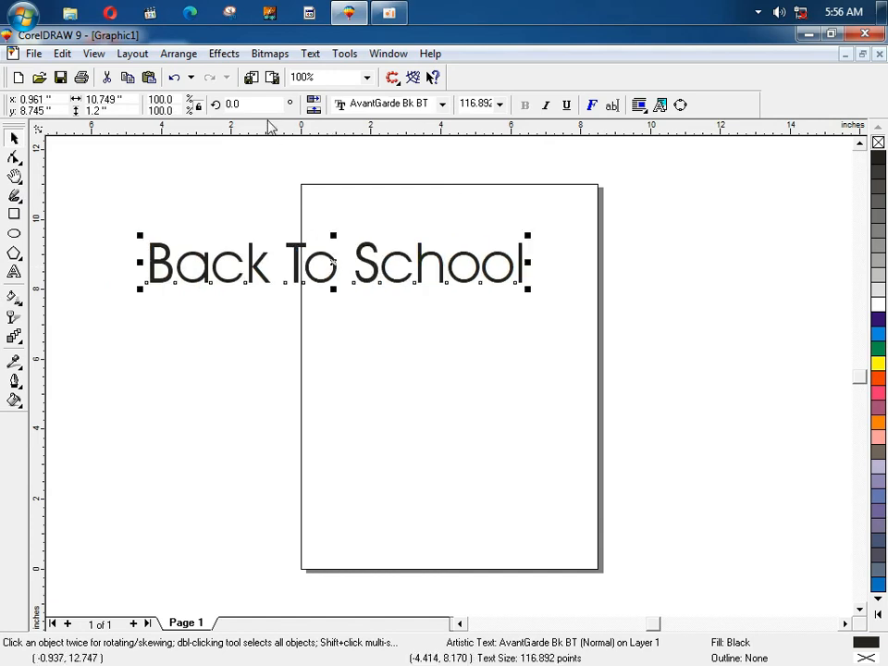
Step: Open Format Text on the Font tab and move the dialog clear of the heading
click(309, 54)
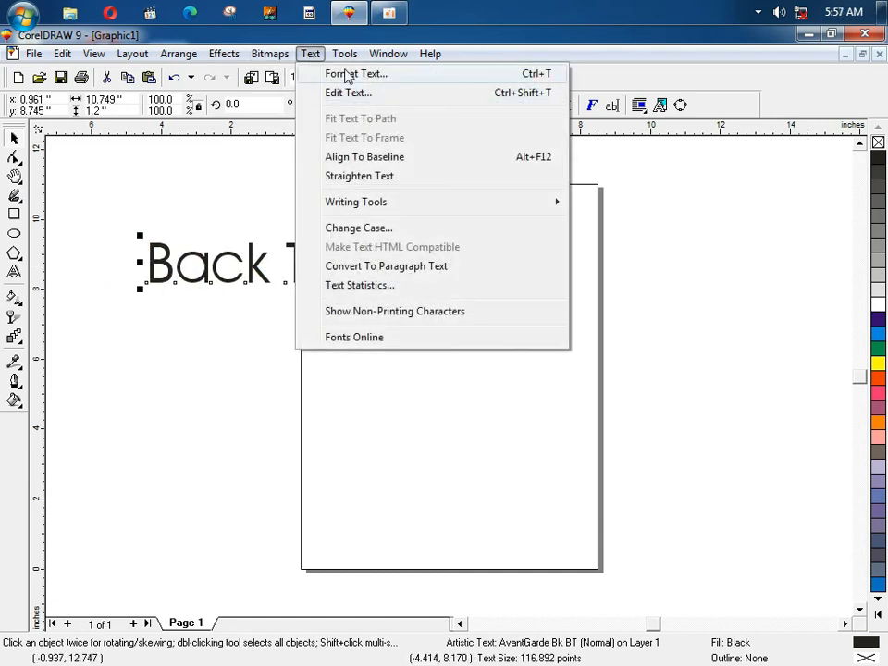
click(427, 77)
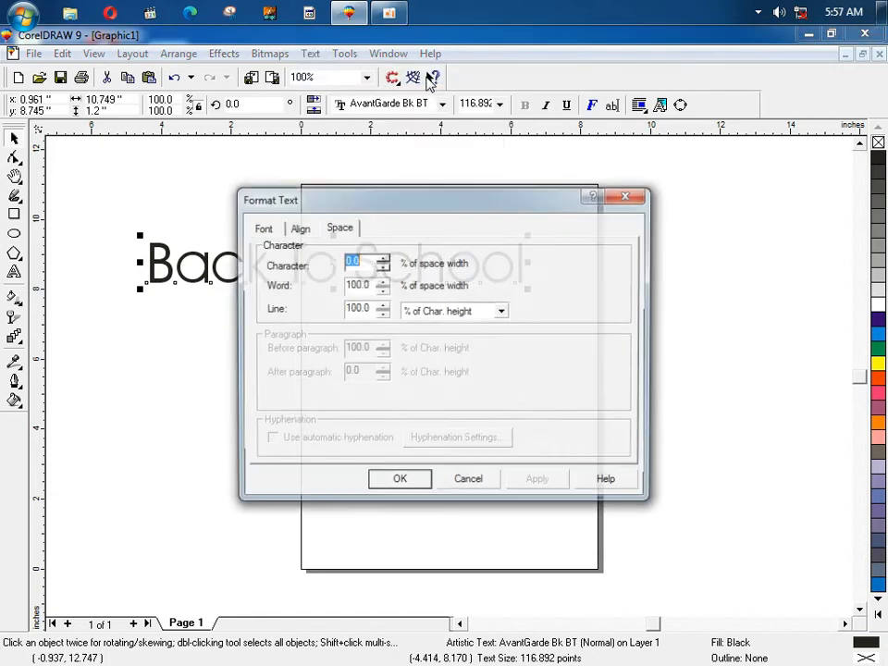
click(262, 230)
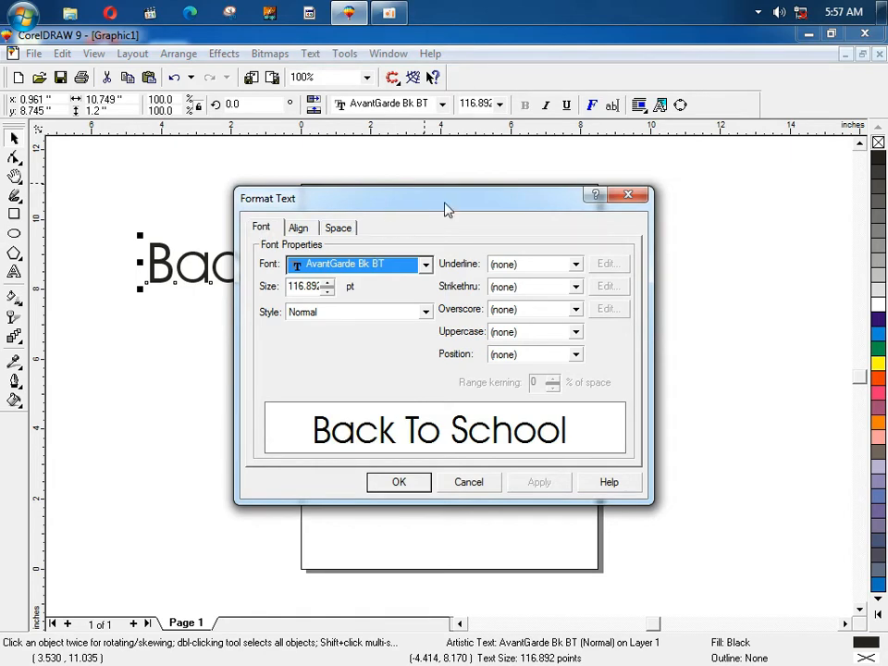
drag(444, 208, 435, 349)
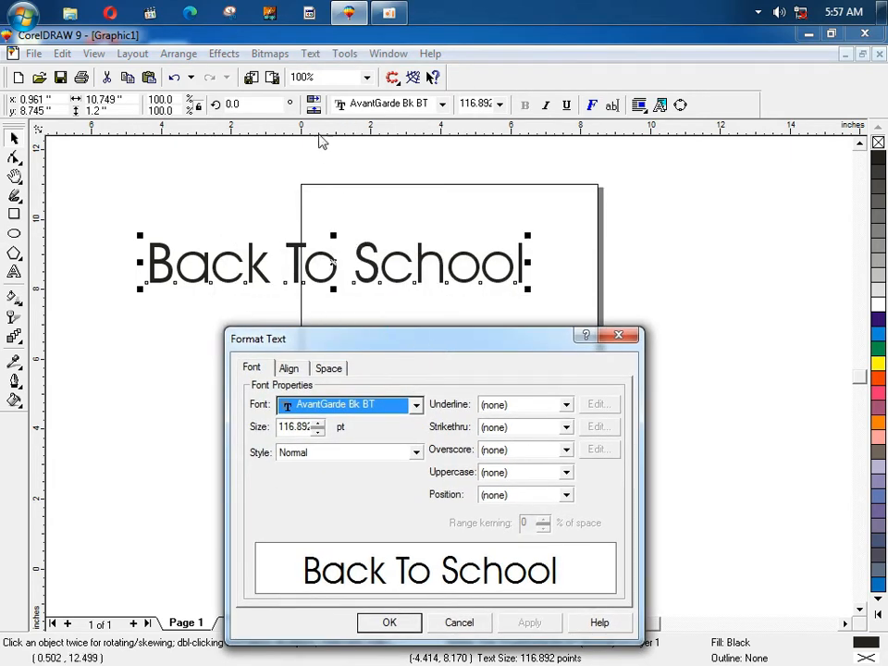
click(442, 105)
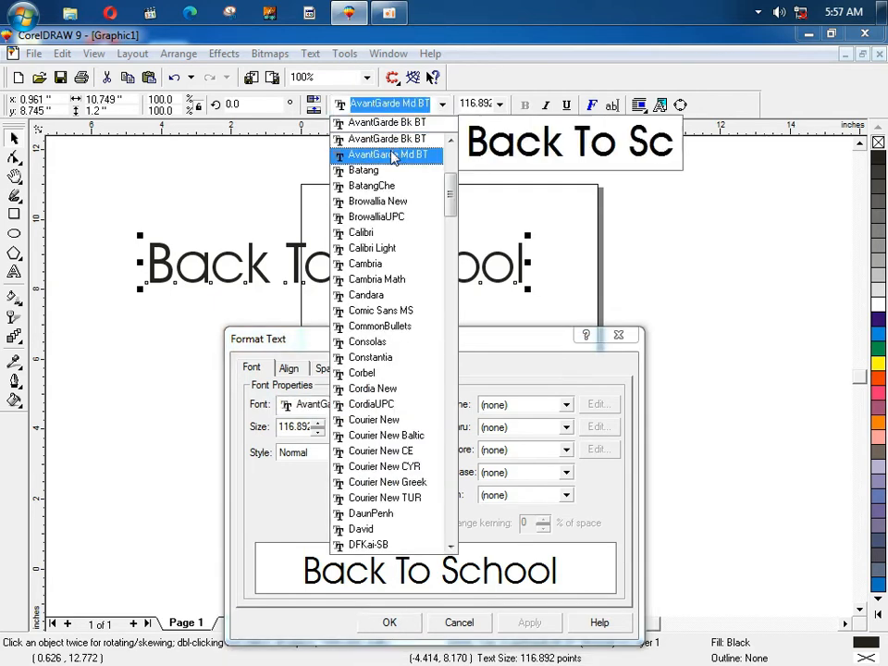
click(304, 339)
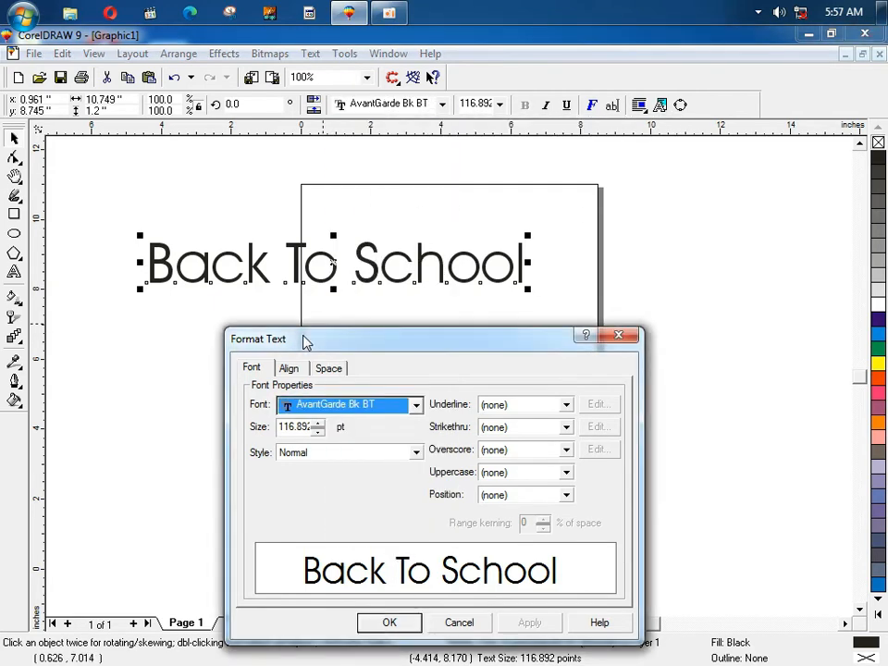
Step: Set the font to BrowalliaUPC, Normal style, no underline, and apply it
click(417, 404)
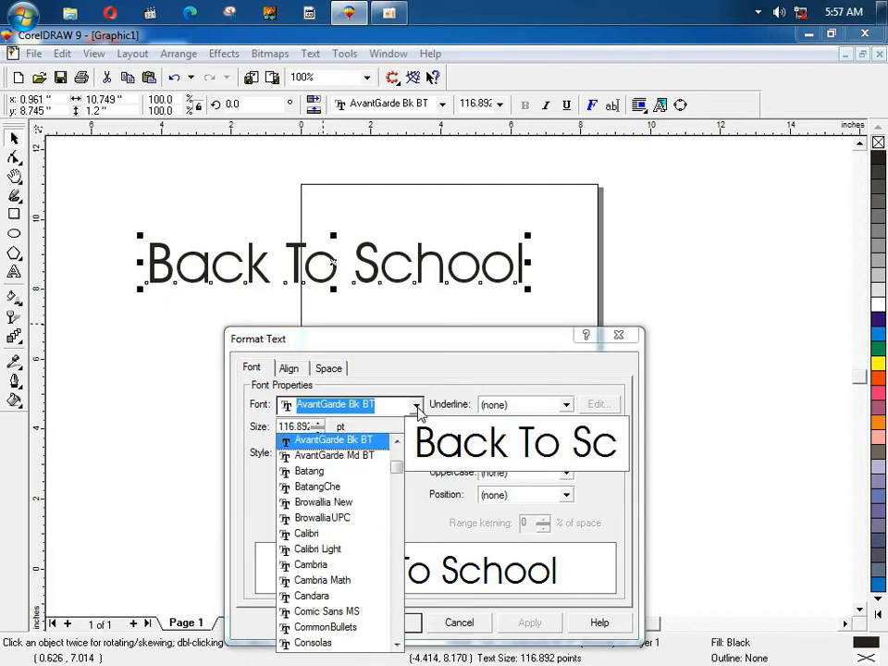
click(348, 521)
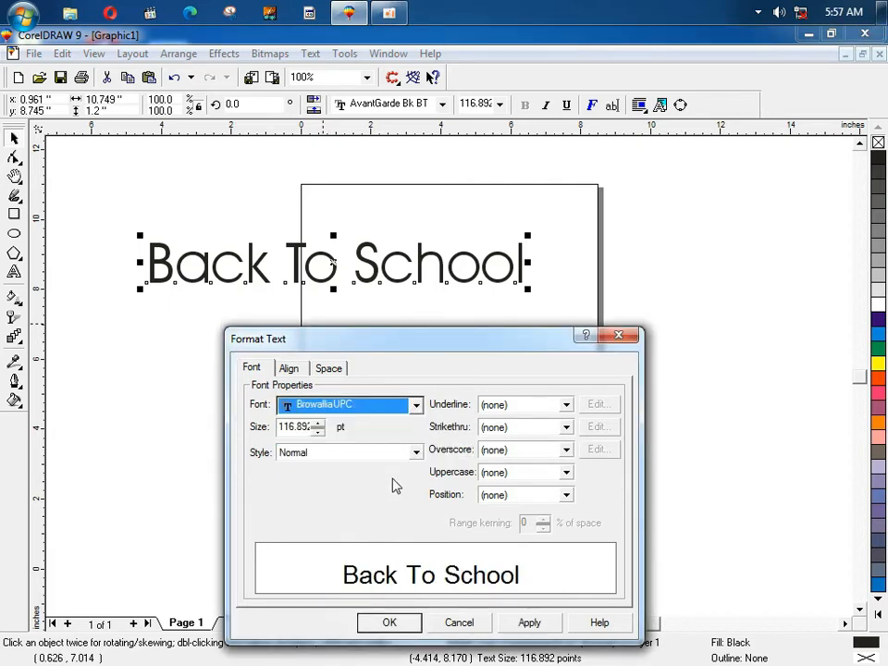
click(416, 452)
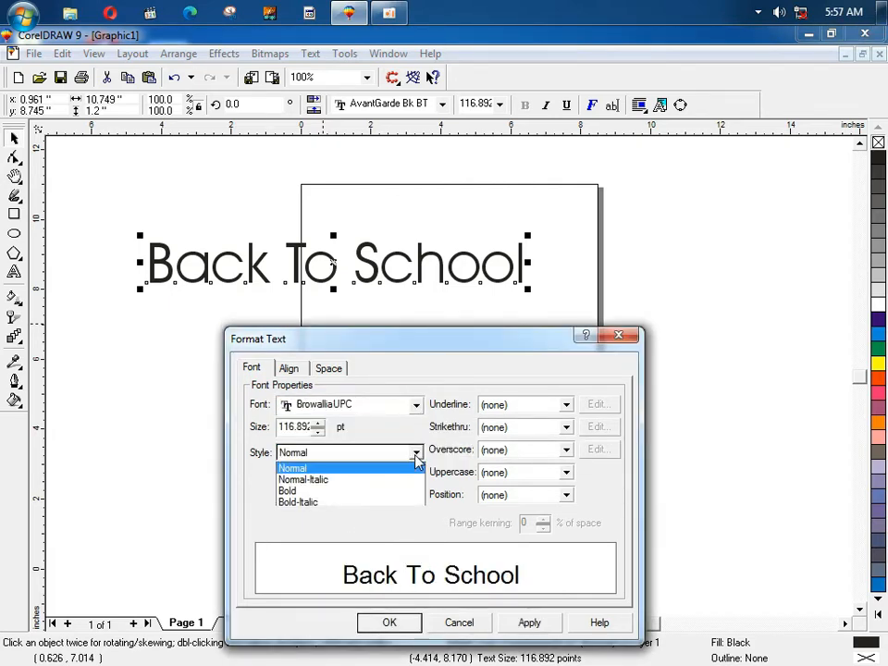
click(365, 497)
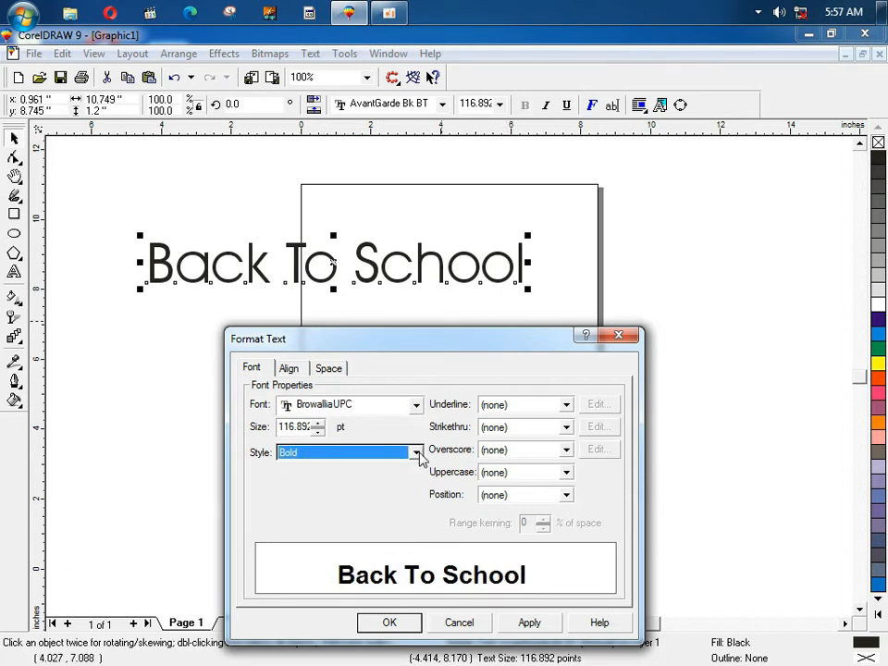
click(417, 453)
click(392, 470)
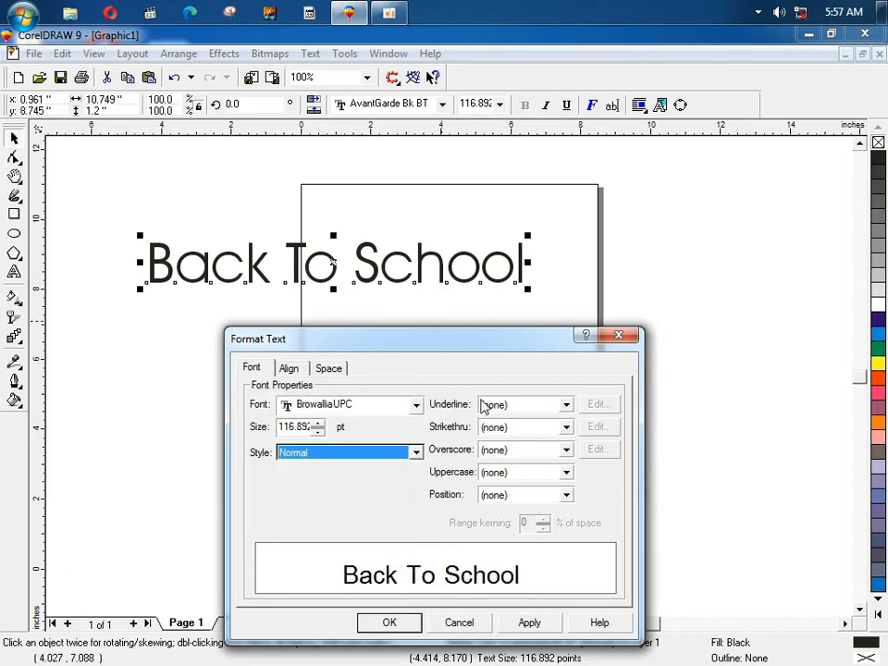
click(530, 412)
click(525, 418)
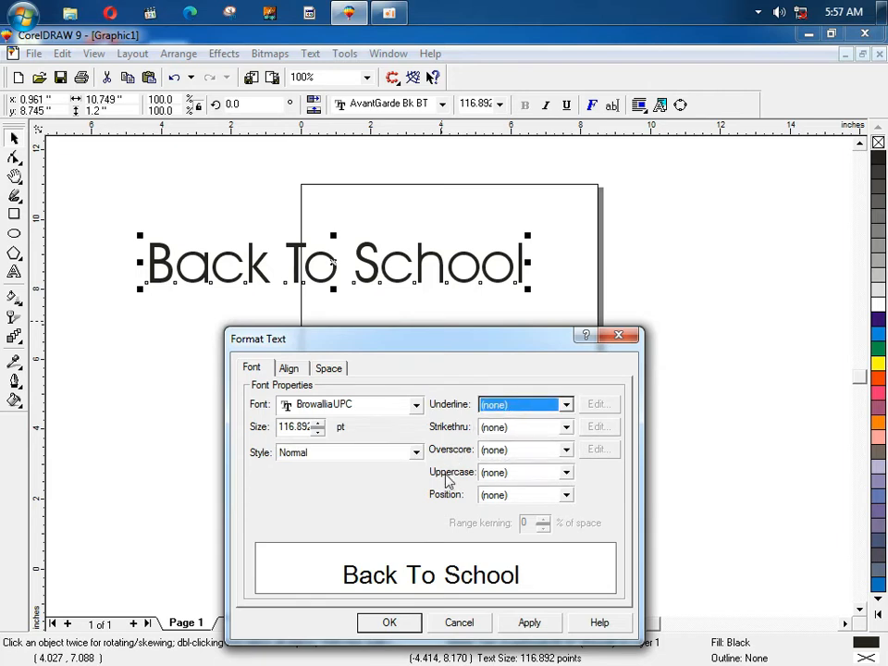
click(530, 623)
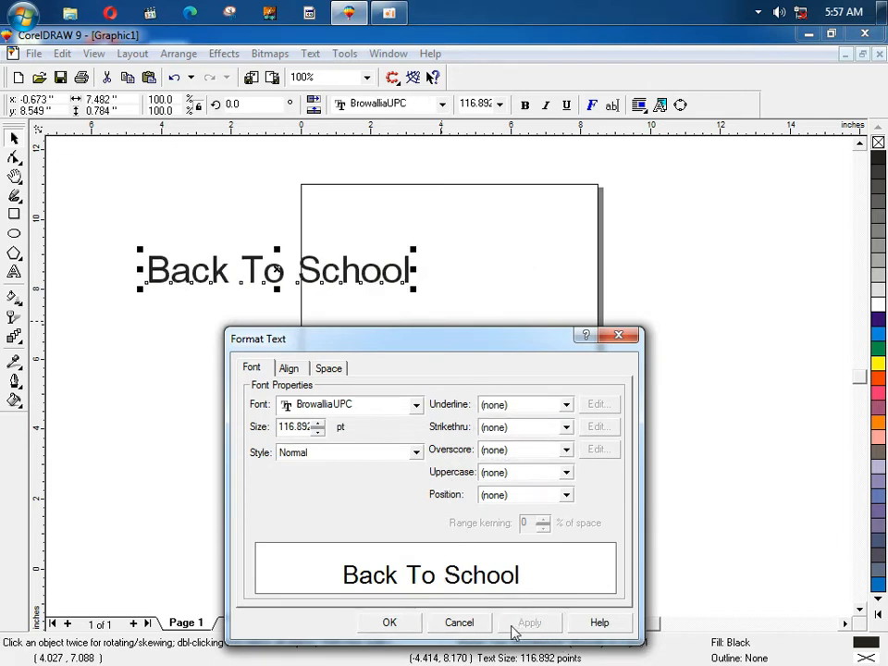
click(393, 625)
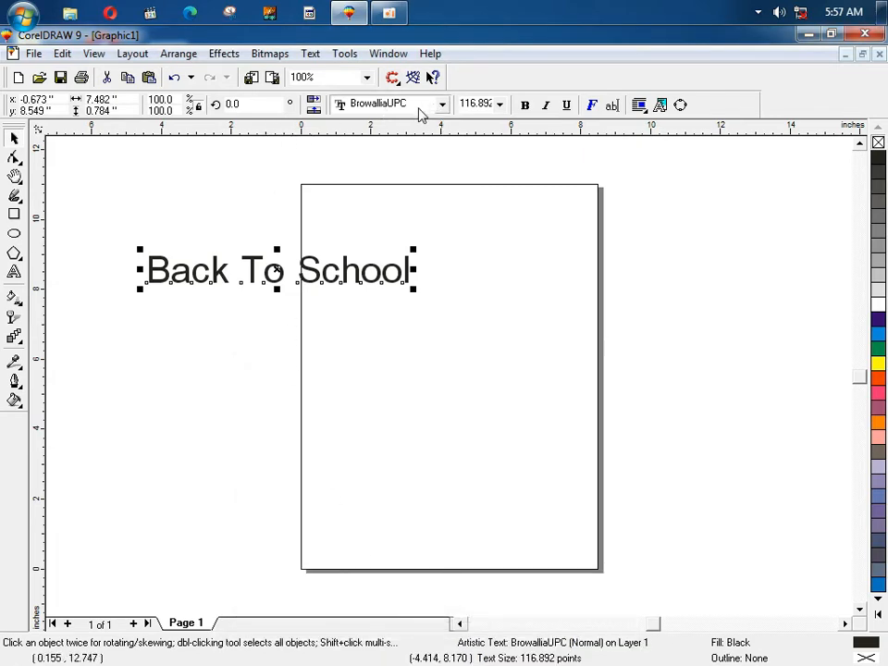
Step: Open the Edit Text window and close it without changes
click(316, 57)
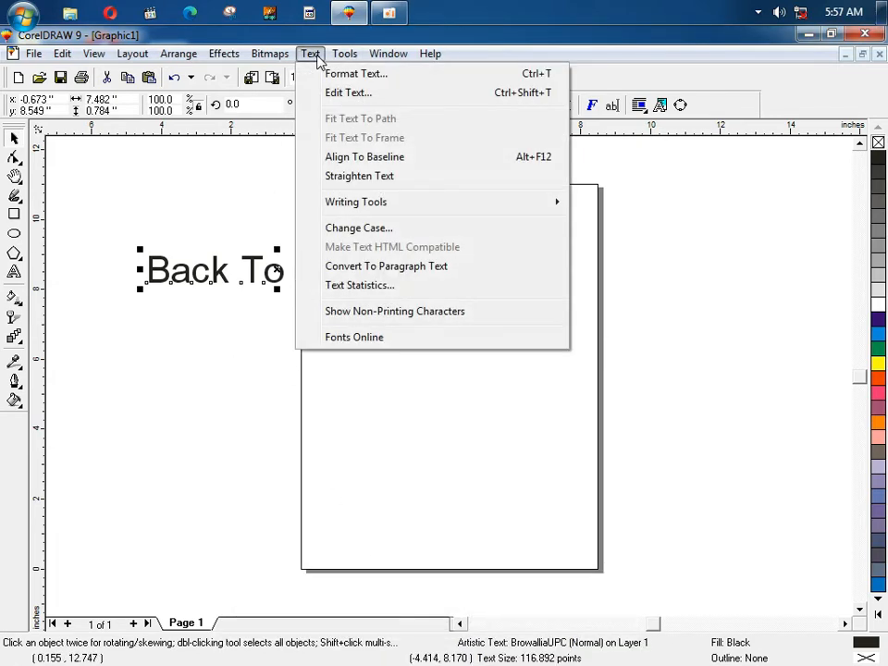
click(374, 93)
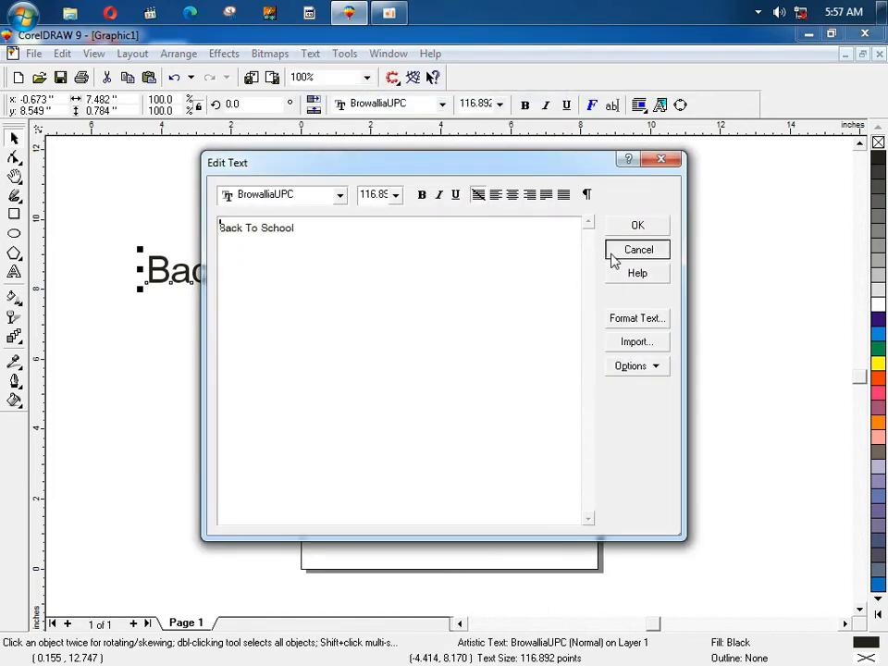
click(612, 252)
click(310, 54)
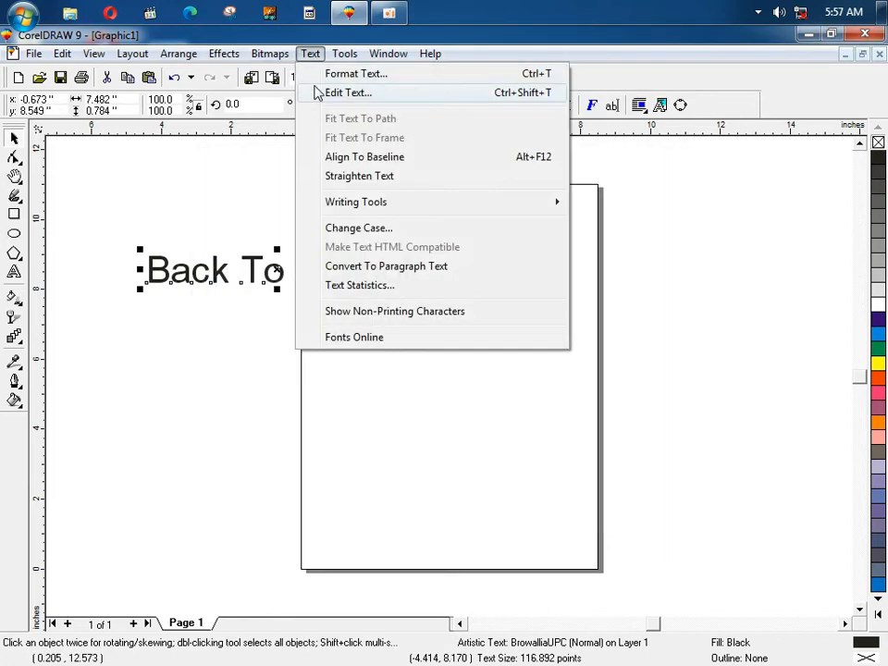
click(103, 189)
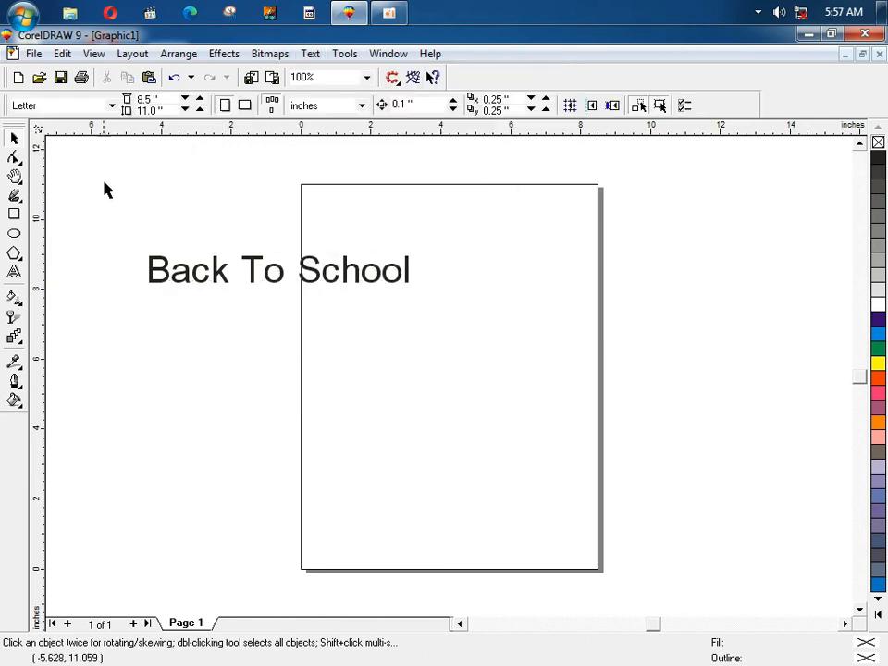
Step: Add the stray characters 'kjhkljgkjh' and a new line to the heading via Edit Text
drag(104, 182, 545, 323)
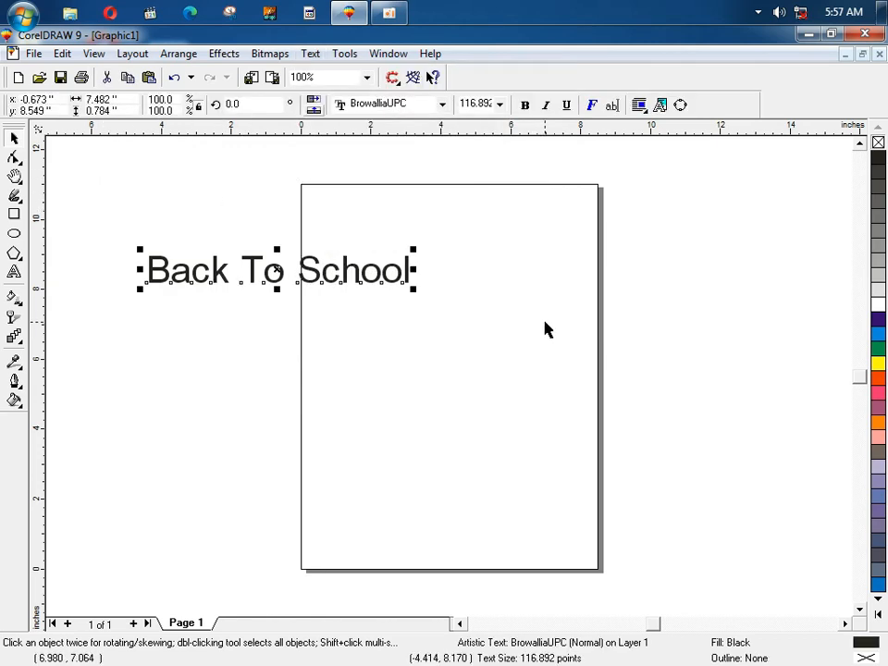
key(ctrl+shift+t)
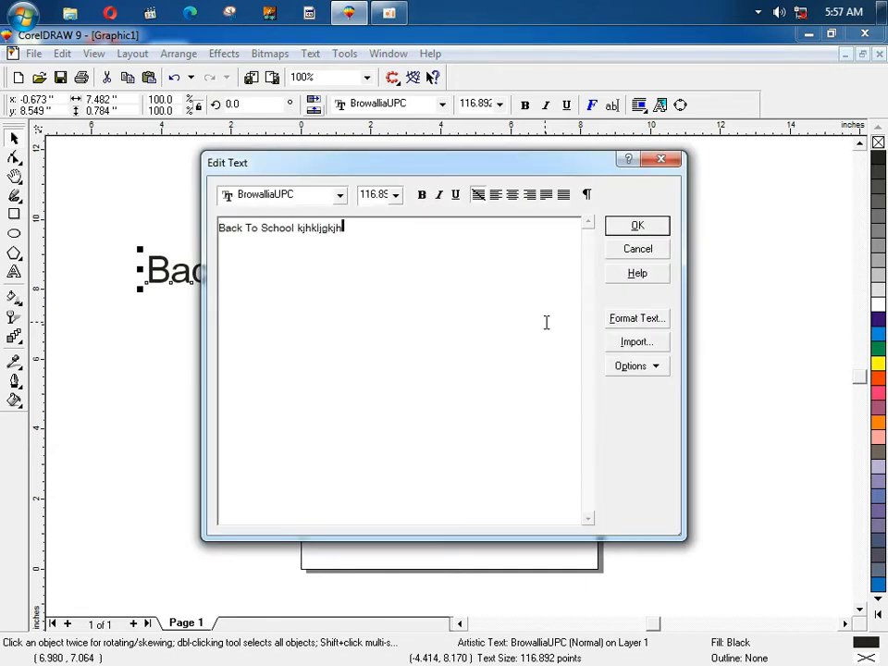
text(kjhkljgkjh)
key(Return)
click(635, 226)
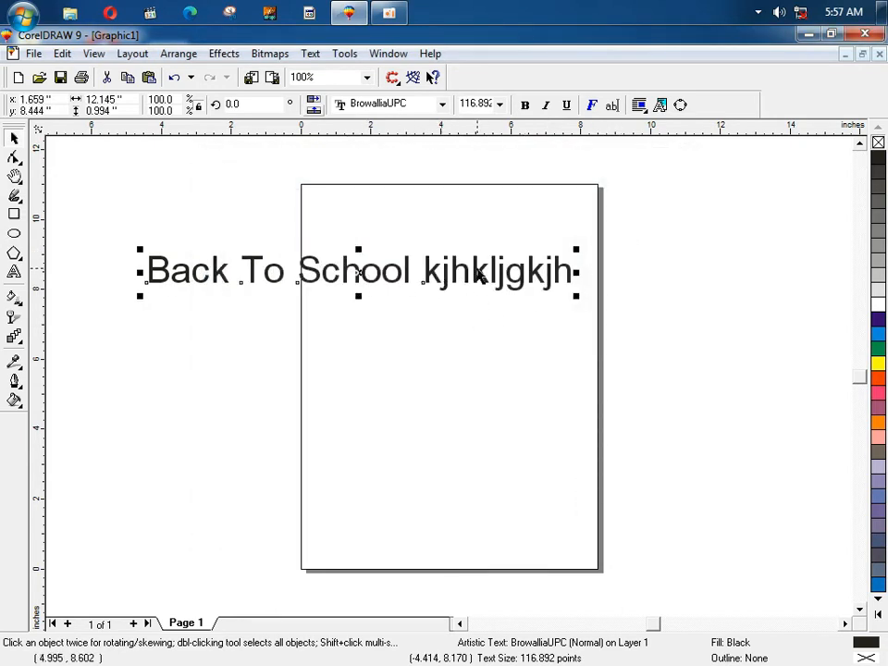
Step: Delete the stray letters on the canvas so the heading reads Back To School
double_click(472, 270)
key(Right)
key(Right)
key(Right)
key(Right)
key(Right)
key(Right)
key(Right)
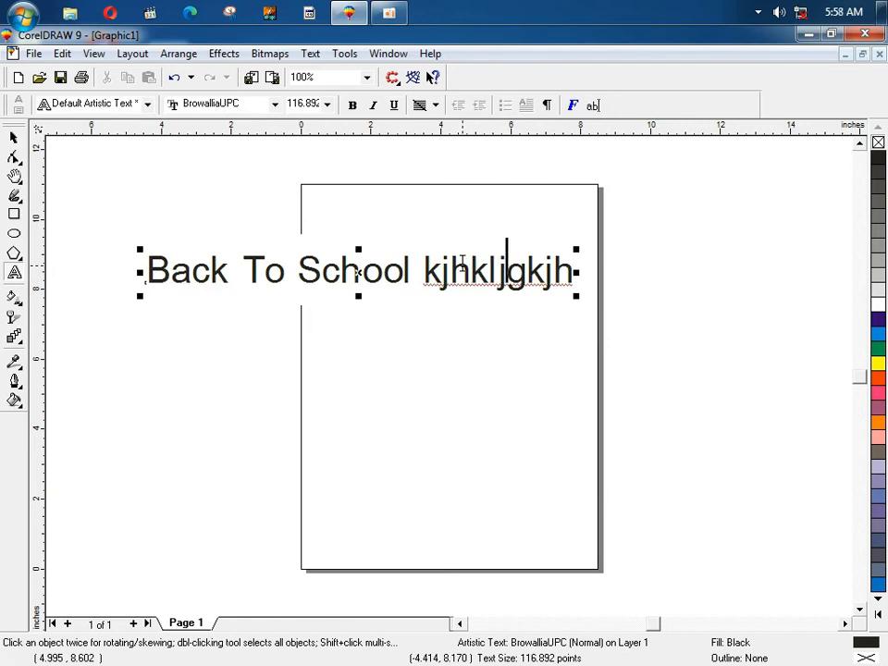
key(BackSpace)
key(BackSpace)
key(BackSpace)
key(BackSpace)
key(BackSpace)
key(BackSpace)
key(BackSpace)
key(BackSpace)
key(BackSpace)
key(BackSpace)
key(BackSpace)
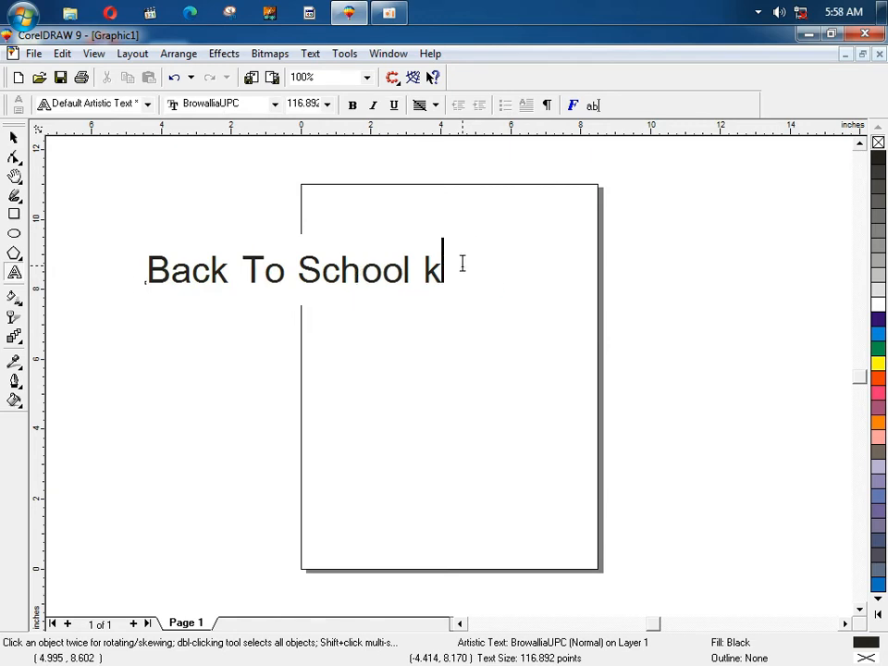
click(14, 137)
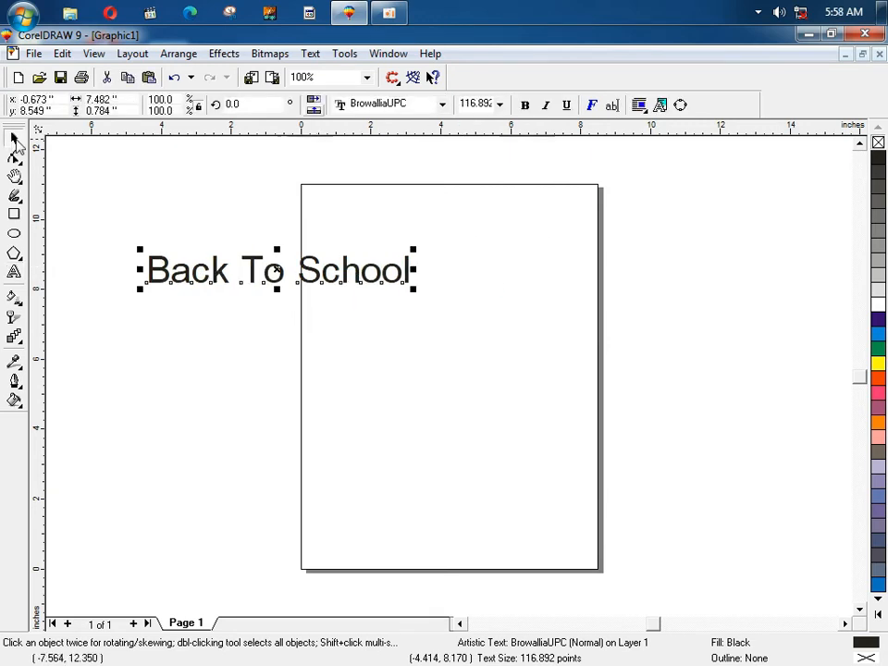
Step: Draw a large rectangle below the heading
click(310, 53)
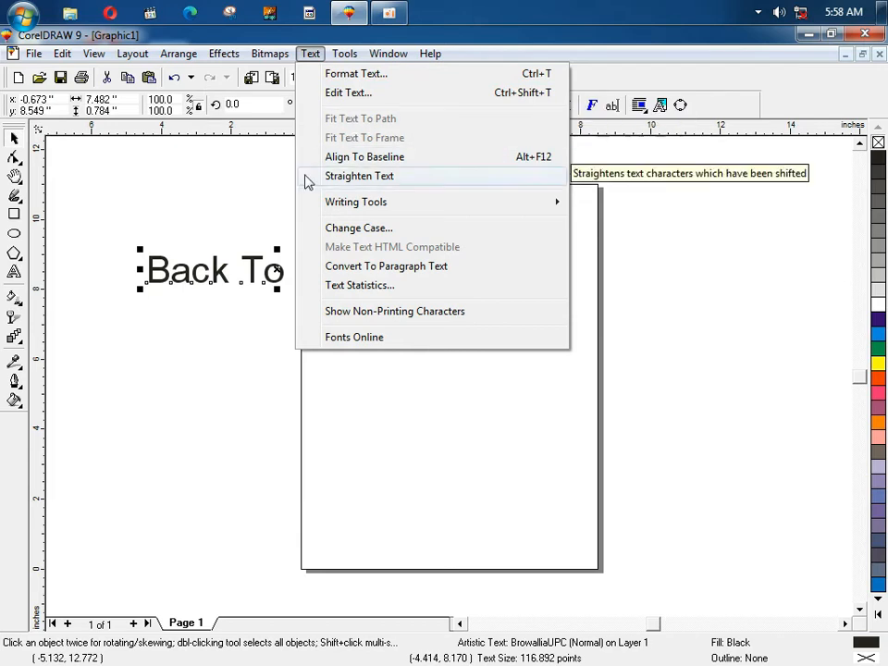
click(222, 200)
click(14, 214)
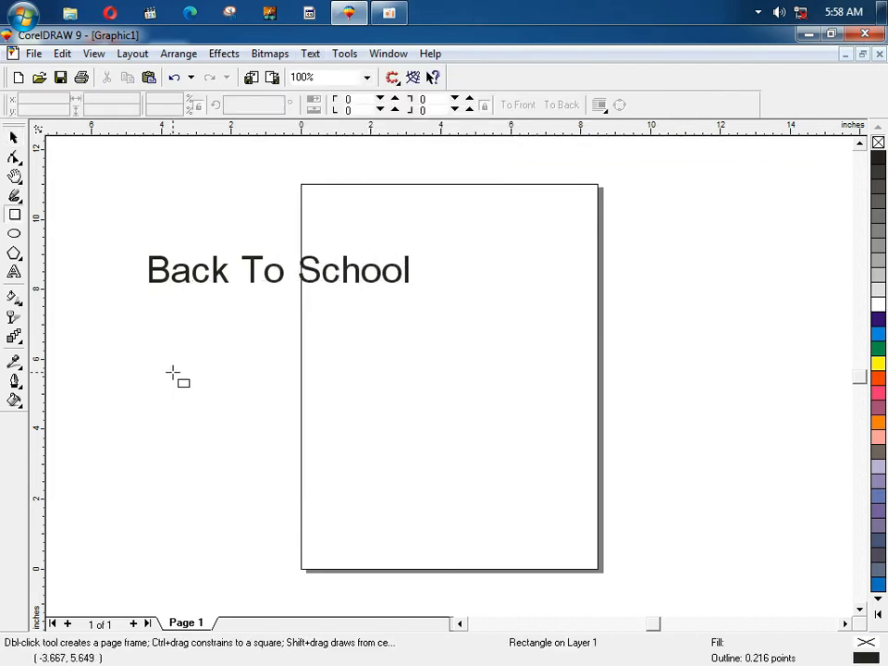
drag(186, 342, 489, 525)
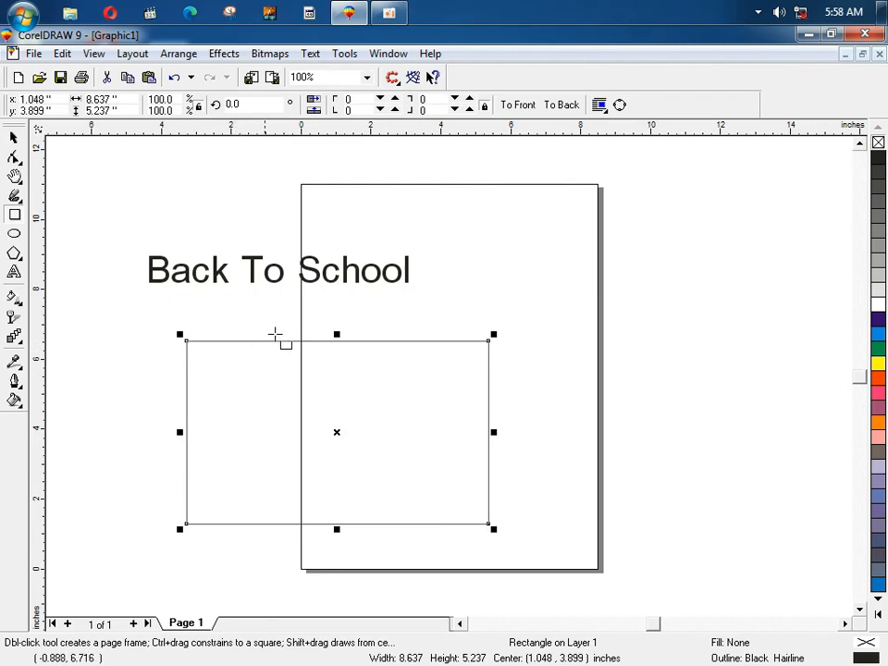
Step: Zoom in and reposition the heading just above the rectangle
key(space)
drag(217, 273, 279, 324)
key(F2)
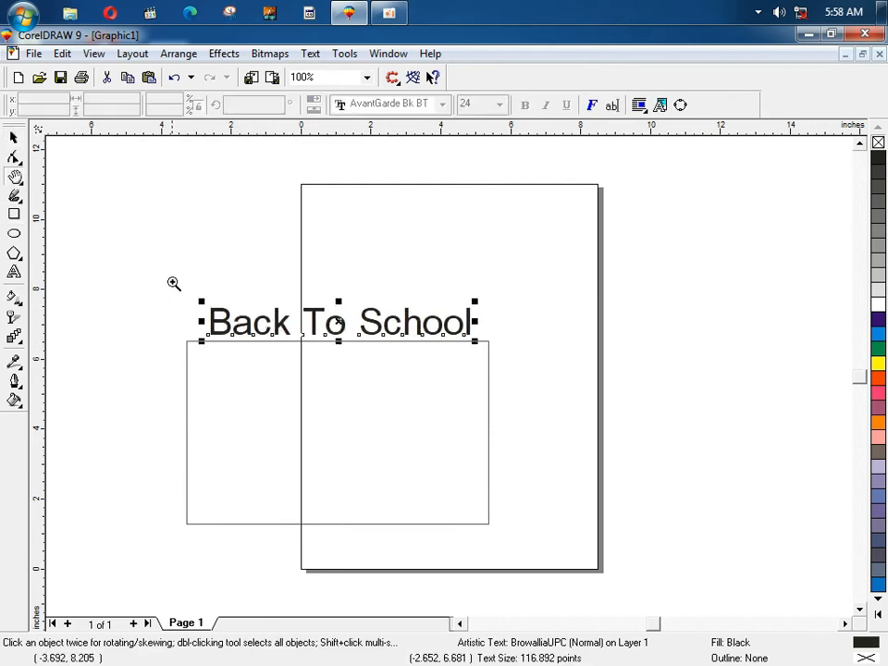
drag(172, 283, 504, 405)
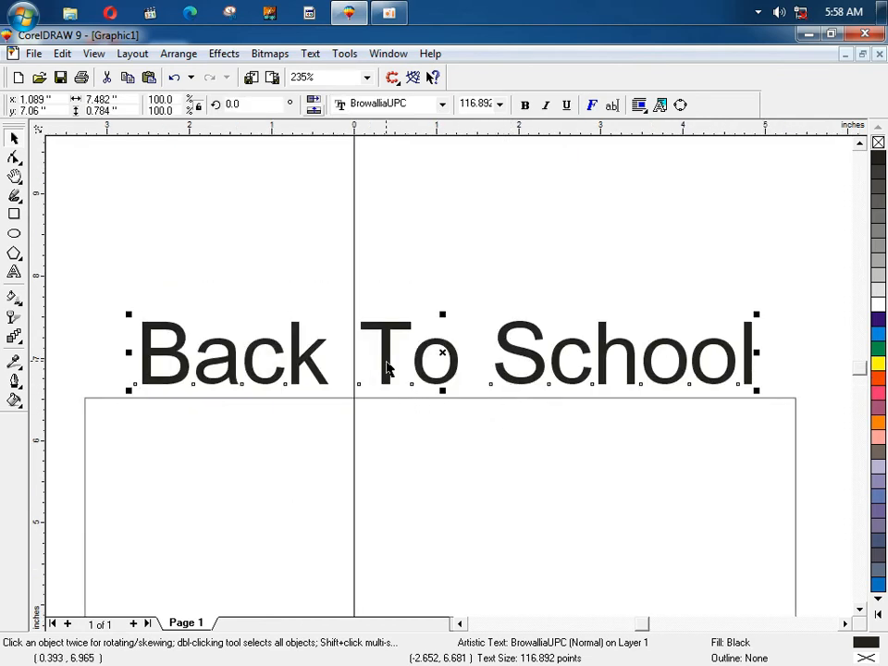
drag(387, 367, 386, 376)
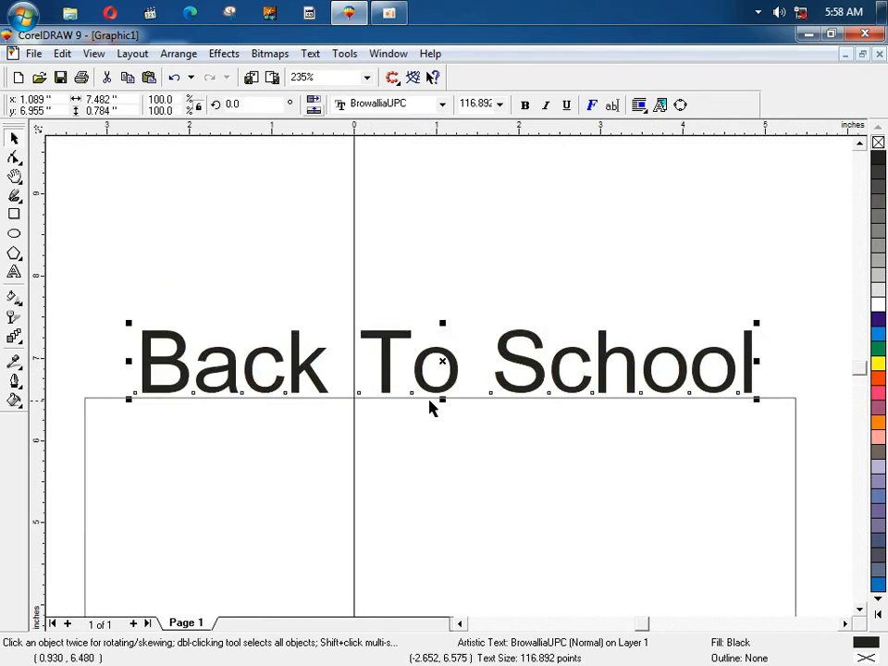
drag(232, 377, 233, 301)
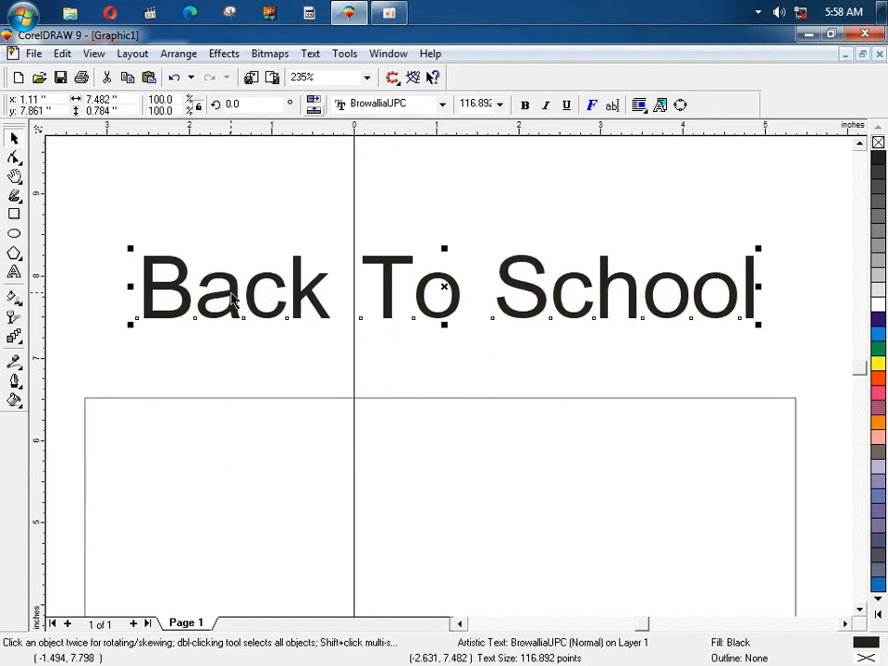
Step: Fit the heading to the rectangle's path with Fit Text To Path
click(313, 54)
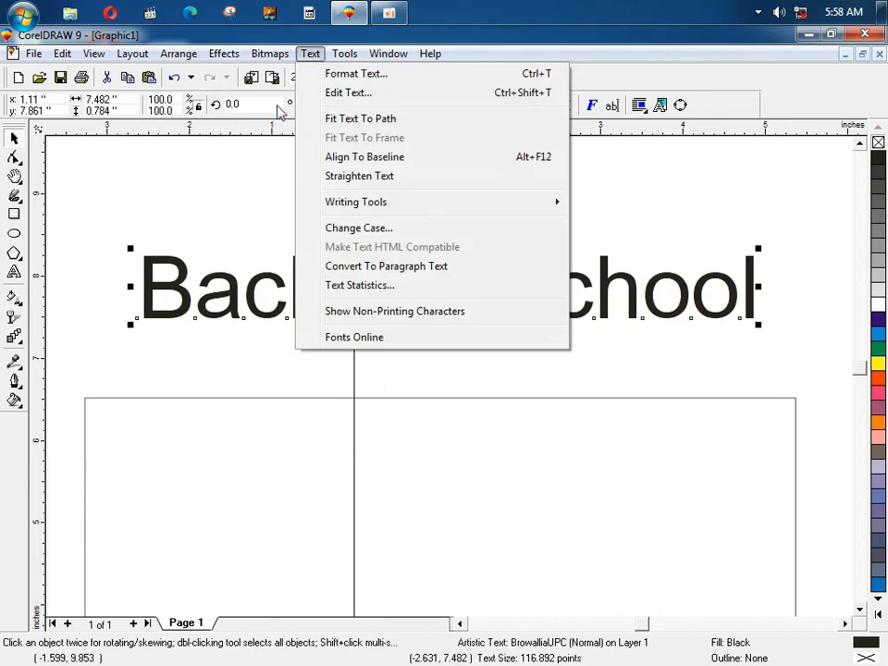
click(361, 118)
click(300, 397)
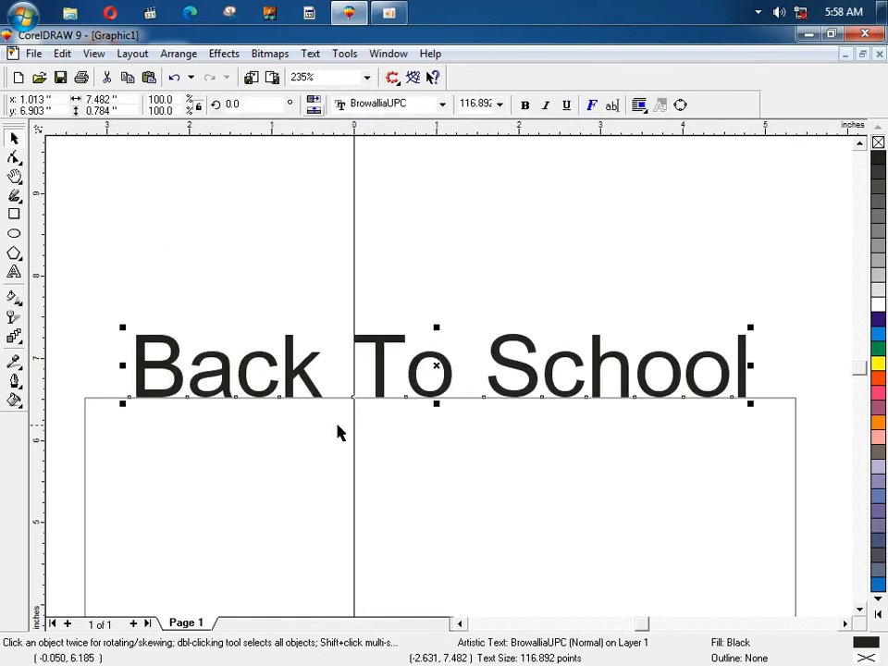
Step: Draw a large ellipse above the heading
click(13, 234)
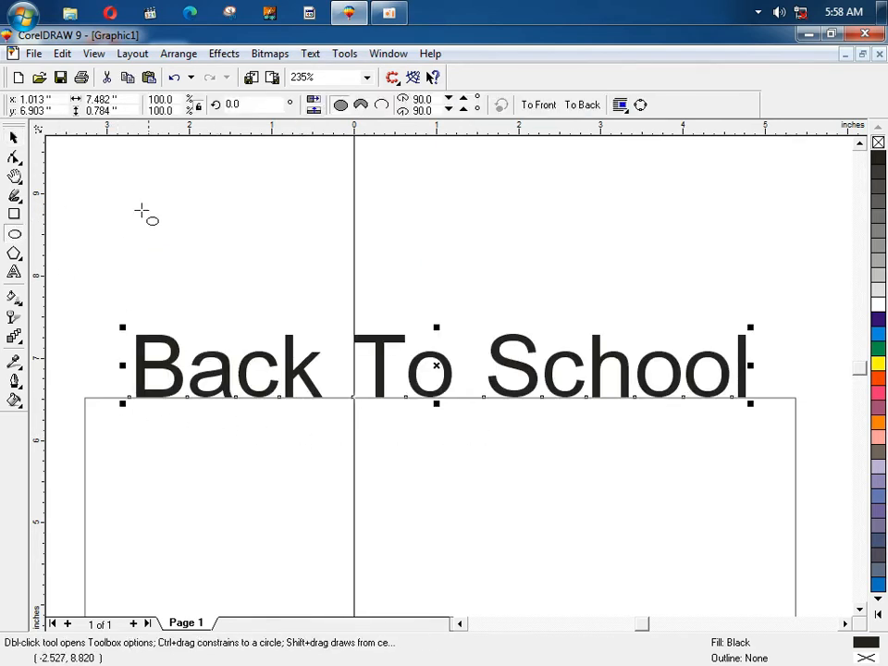
drag(156, 173, 477, 460)
key(space)
click(515, 286)
Step: Delete the old heading together with its rectangle
drag(509, 351, 519, 431)
click(368, 149)
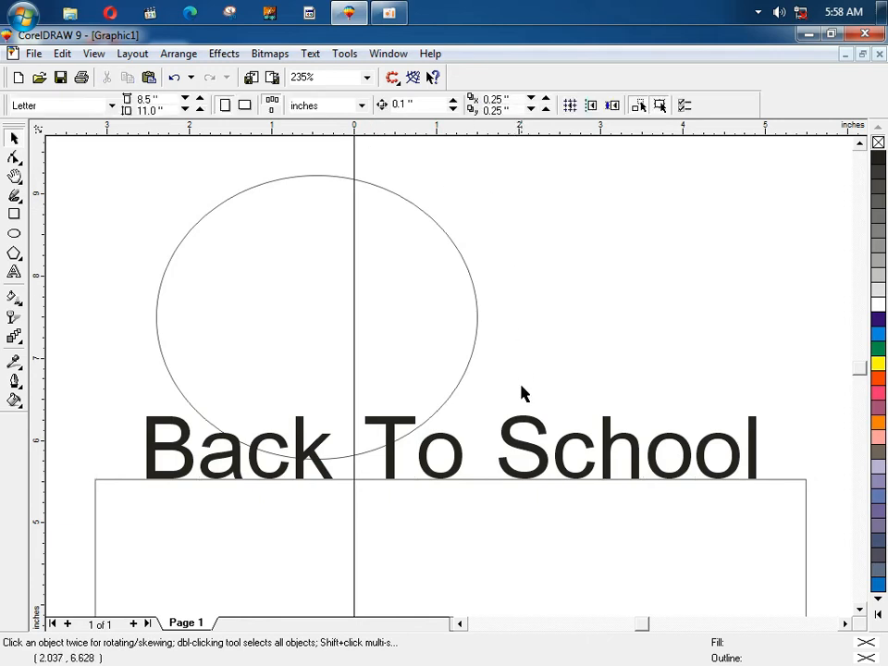
click(522, 417)
key(Delete)
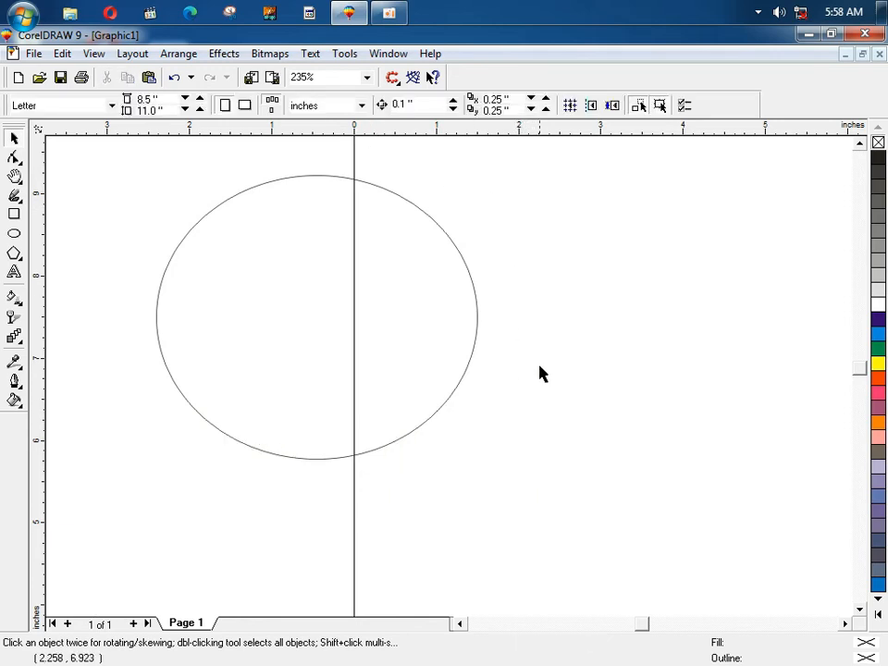
Step: Type new 'Back to School' artistic text to the right of the ellipse
key(F8)
click(542, 292)
text(BAac)
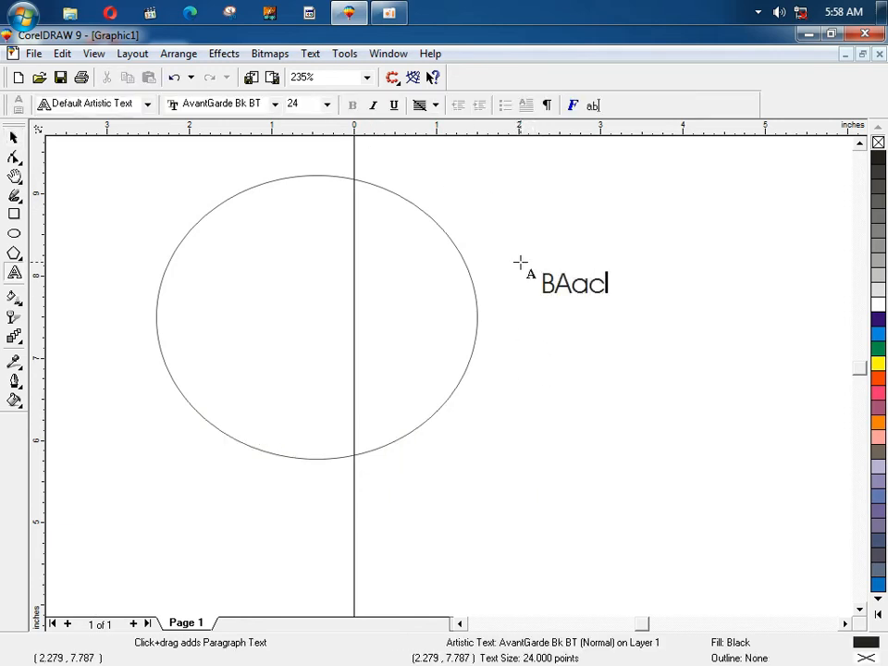
key(BackSpace)
text(==)
key(BackSpace)
key(BackSpace)
key(BackSpace)
text(ack )
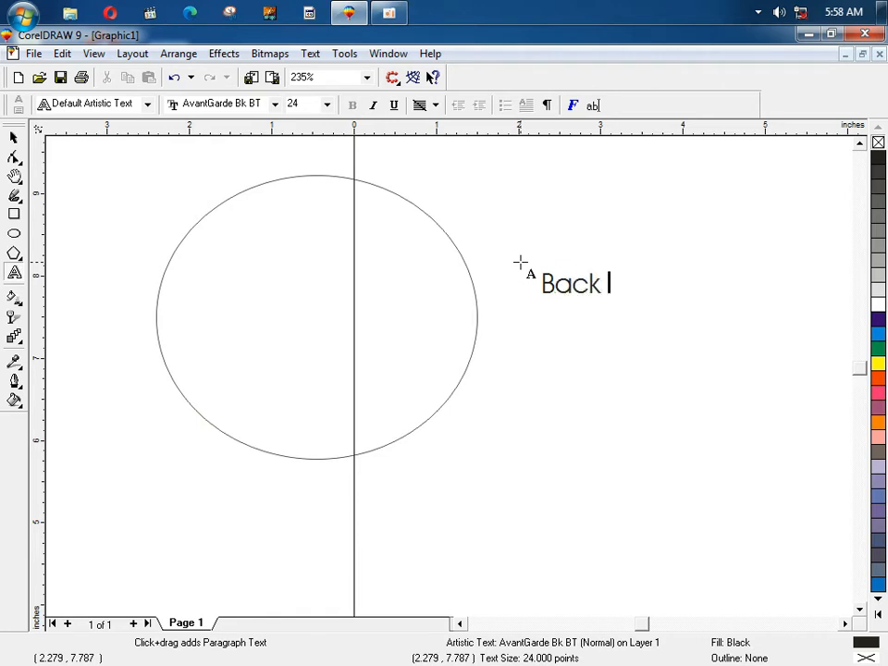
text(to School)
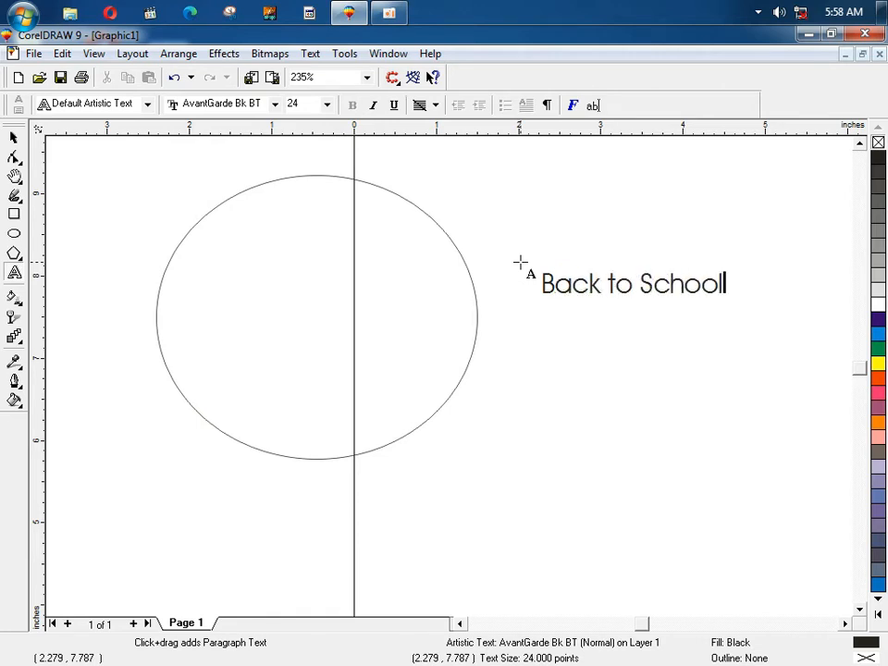
click(13, 154)
click(14, 141)
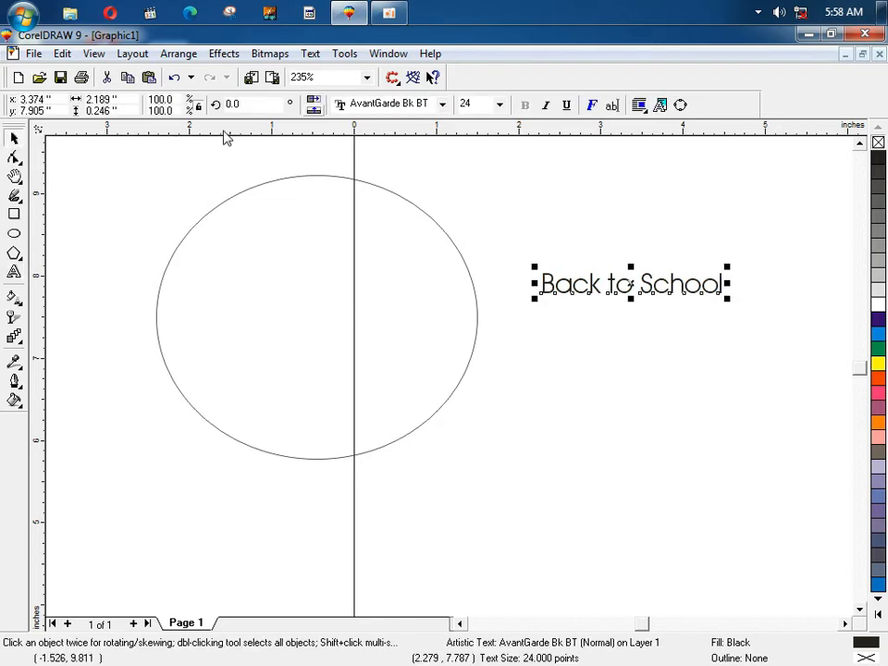
click(309, 54)
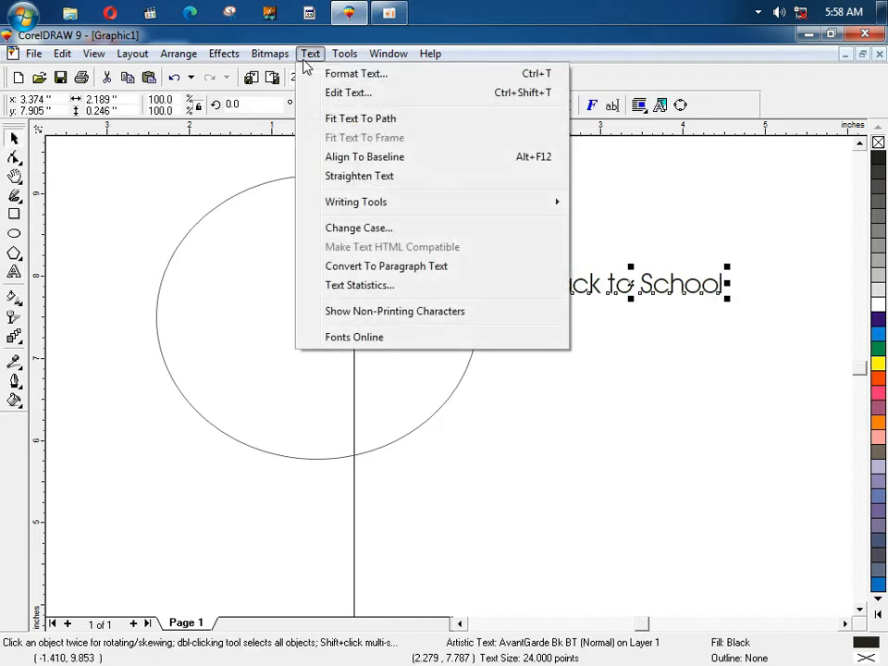
Step: Fit the Back to School text along the top of the ellipse
click(374, 124)
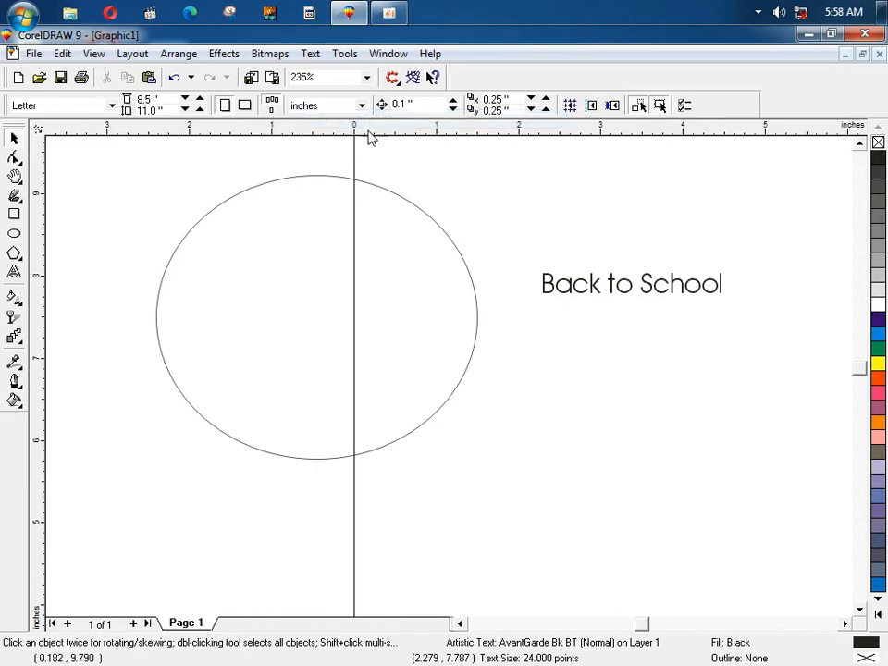
click(293, 176)
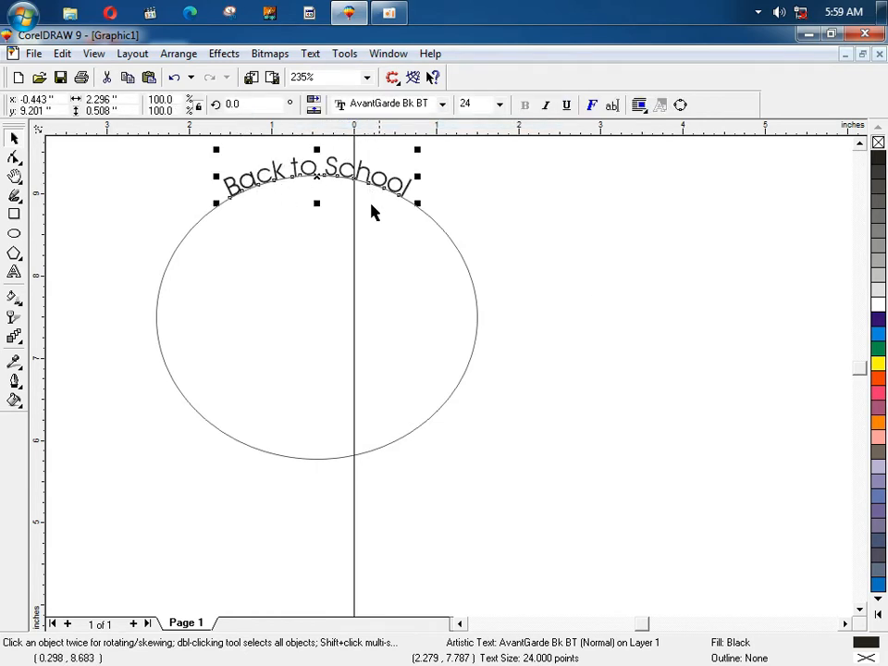
click(452, 239)
click(457, 255)
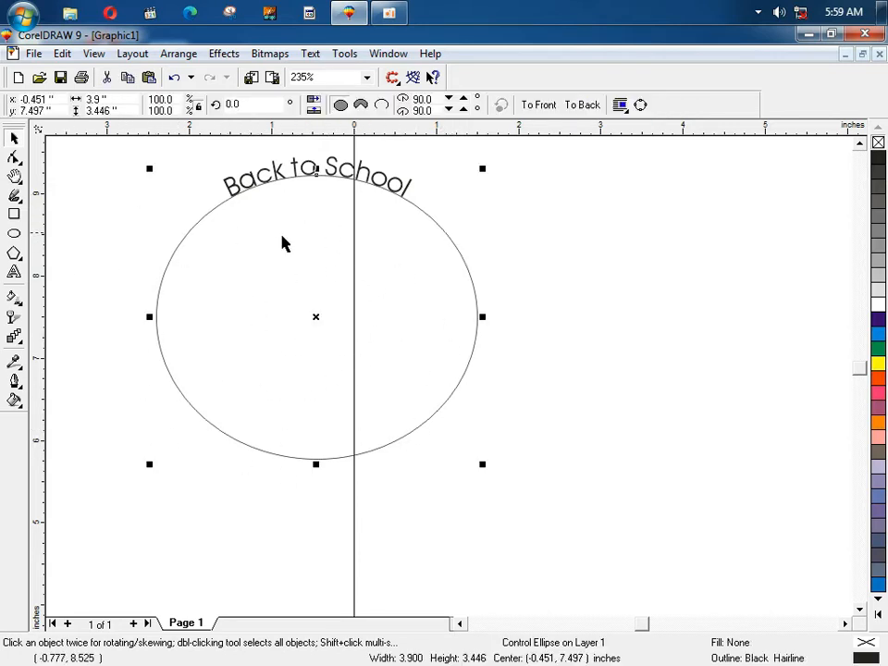
click(298, 175)
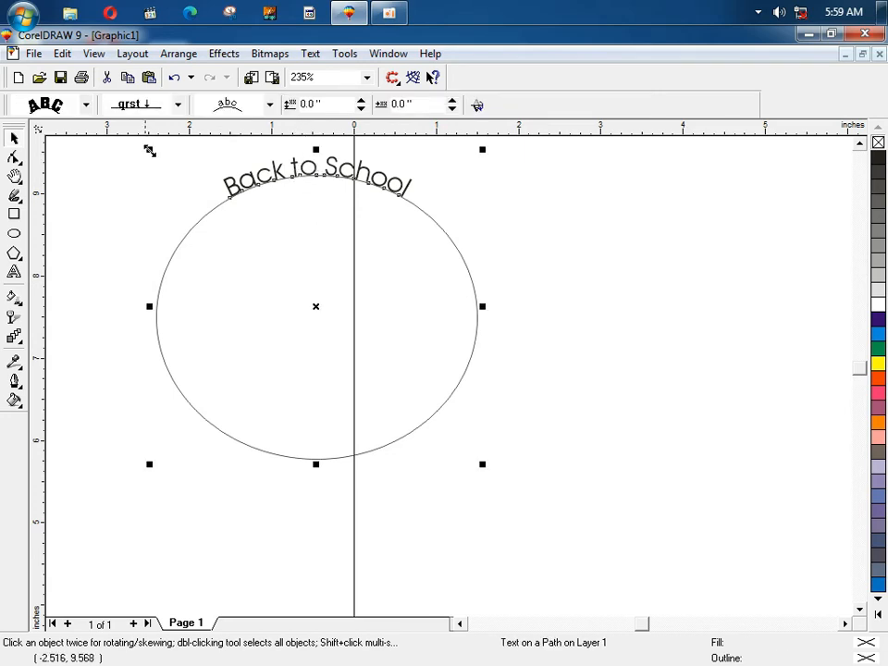
click(389, 160)
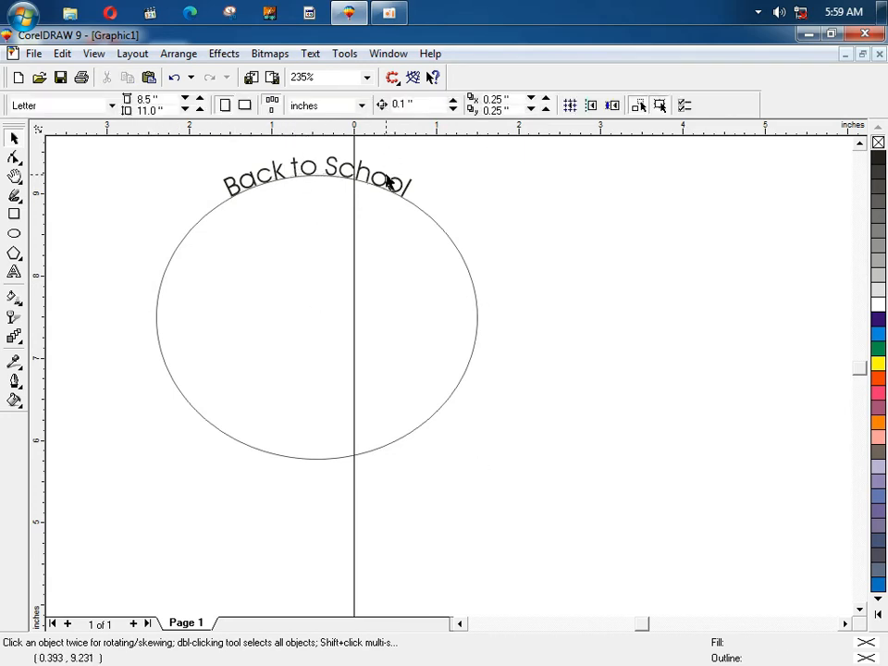
click(387, 175)
Step: Try upright and slanted letter orientation and another vertical placement, then restore the original
click(87, 106)
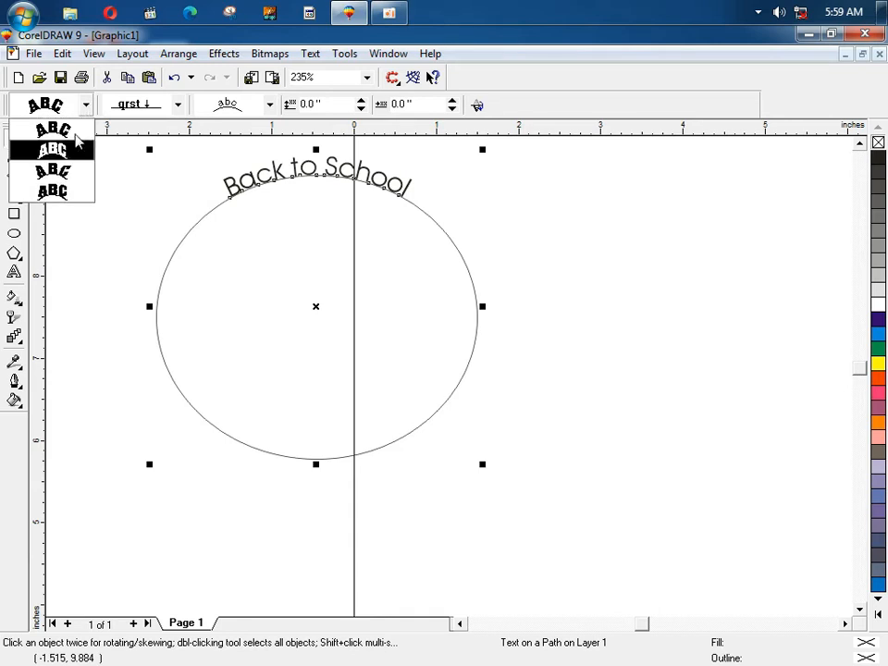
click(46, 149)
click(87, 105)
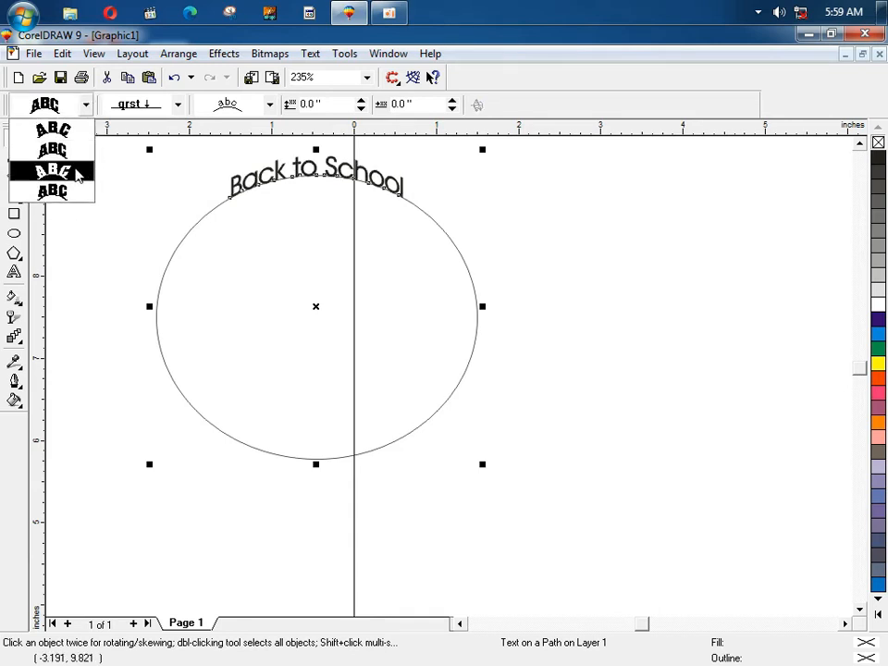
click(78, 171)
click(177, 106)
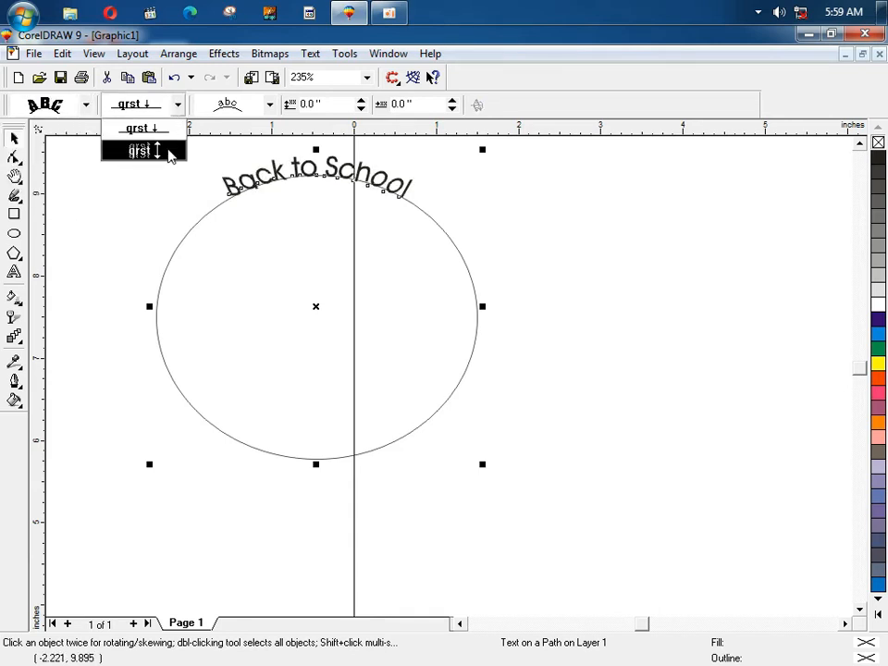
click(170, 150)
click(176, 106)
click(164, 136)
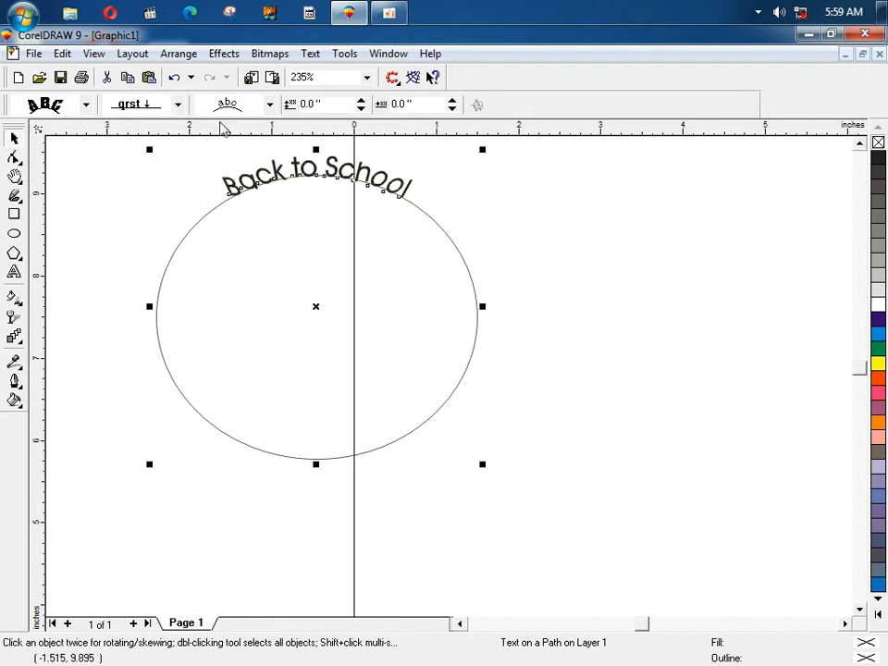
Step: Try vertical text placement and a 1-inch horizontal offset, undoing both
click(270, 105)
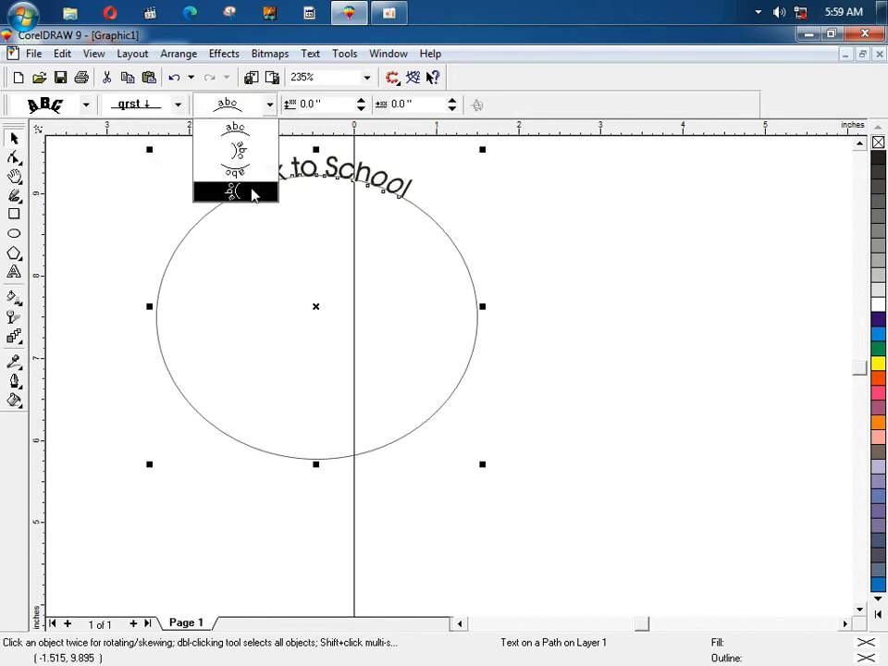
click(254, 193)
key(ctrl+z)
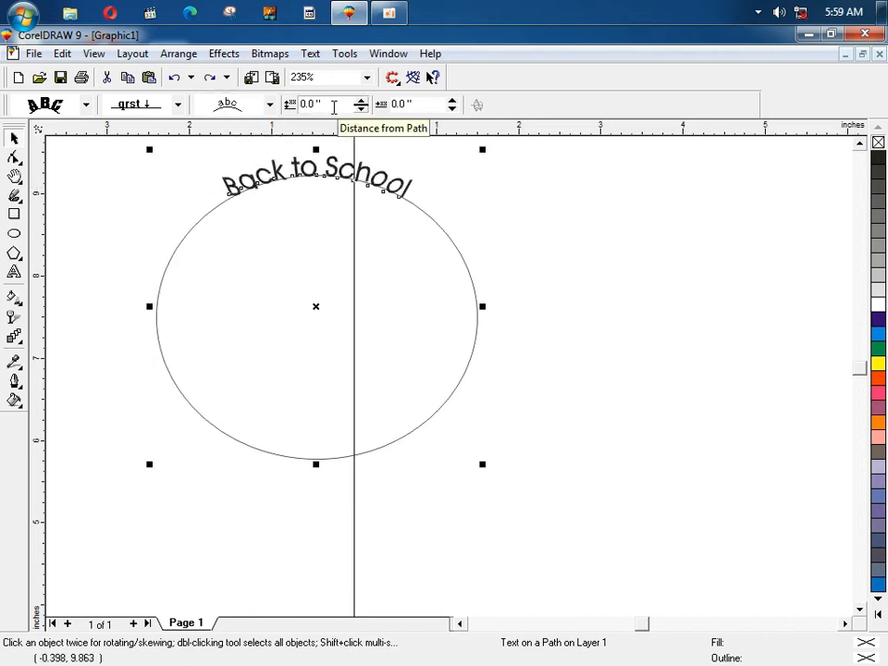
drag(405, 104, 383, 112)
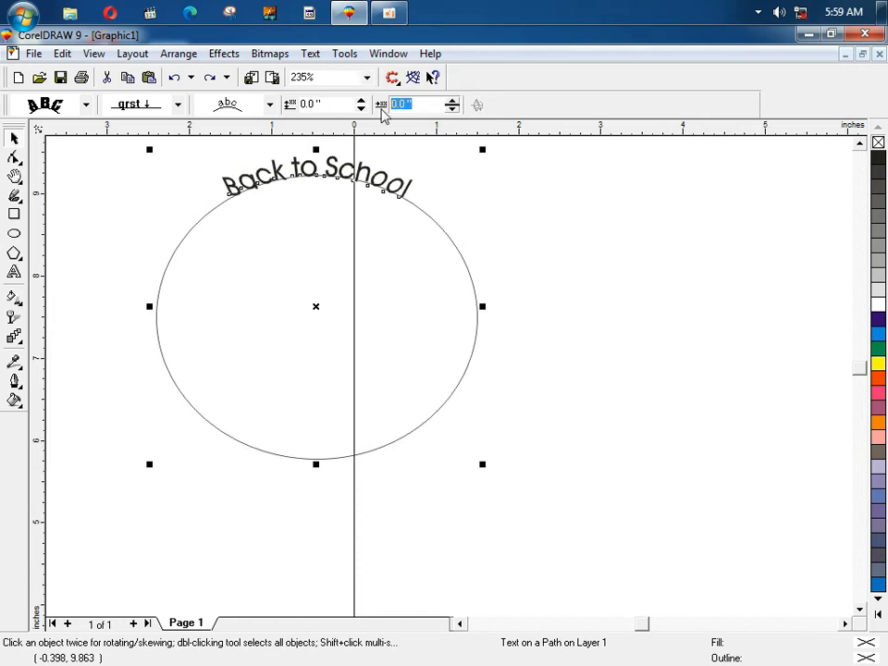
text(1)
key(Return)
key(ctrl+z)
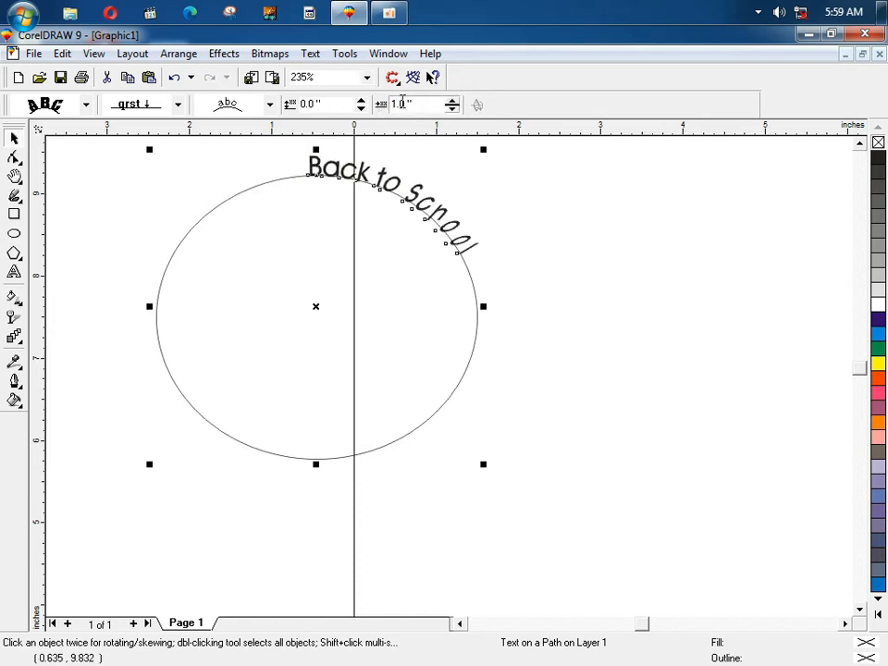
Step: Zoom out to the whole page and select the ellipse
click(527, 205)
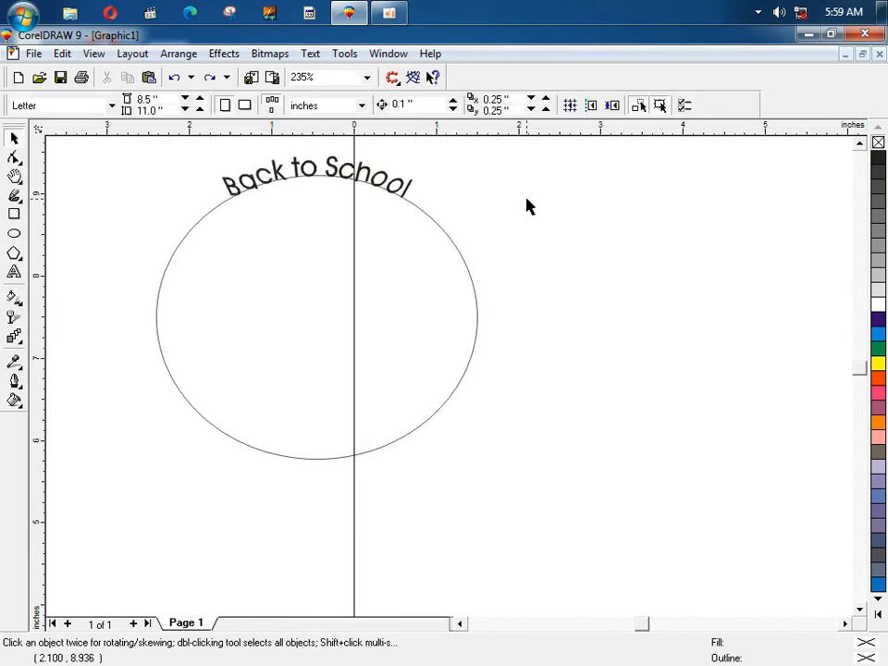
key(shift+F4)
click(344, 338)
Step: Enlarge the ellipse and its arched text about the centre
drag(359, 372, 451, 452)
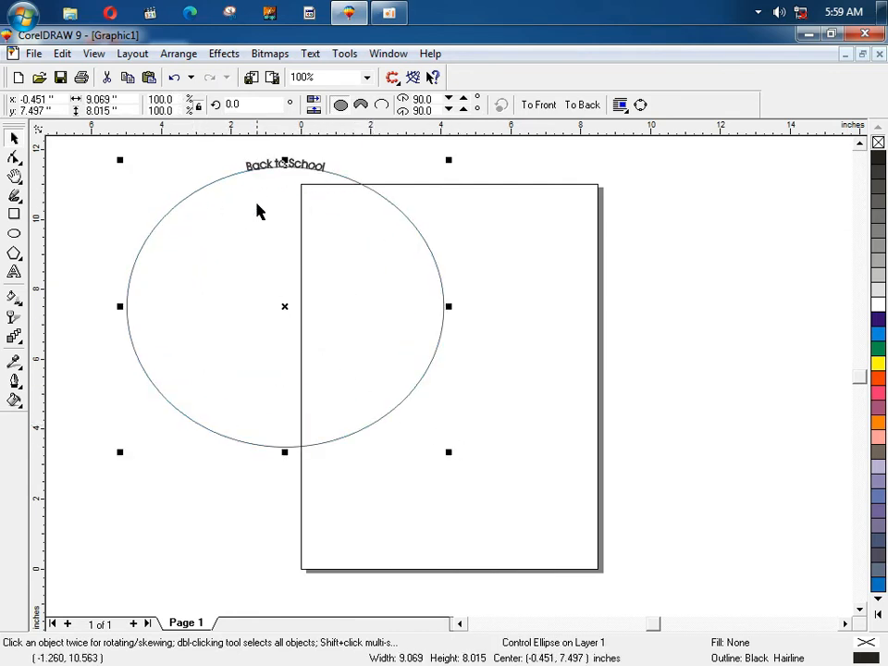
drag(228, 153, 357, 190)
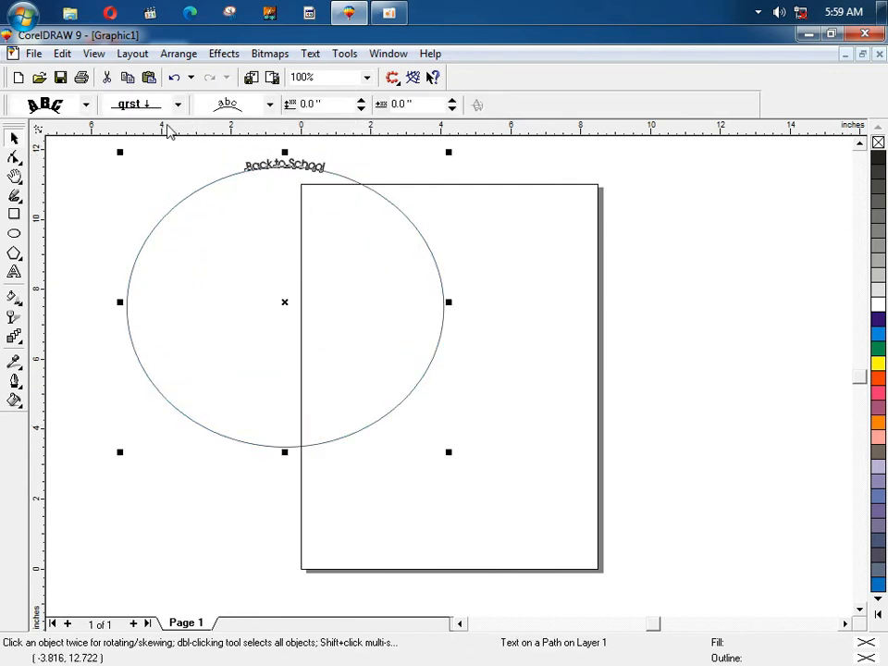
click(182, 174)
click(289, 170)
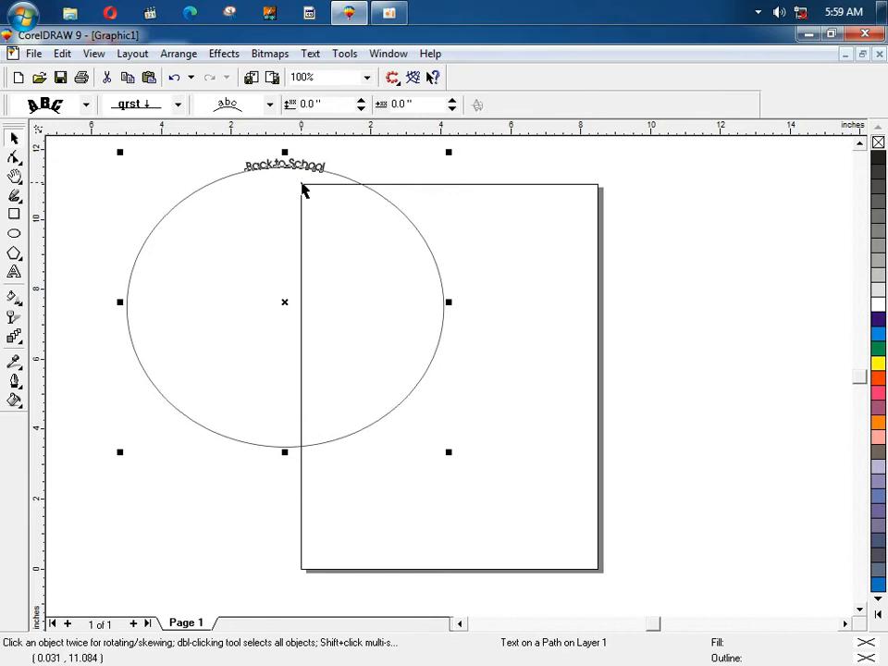
scroll(286, 163, up, 3)
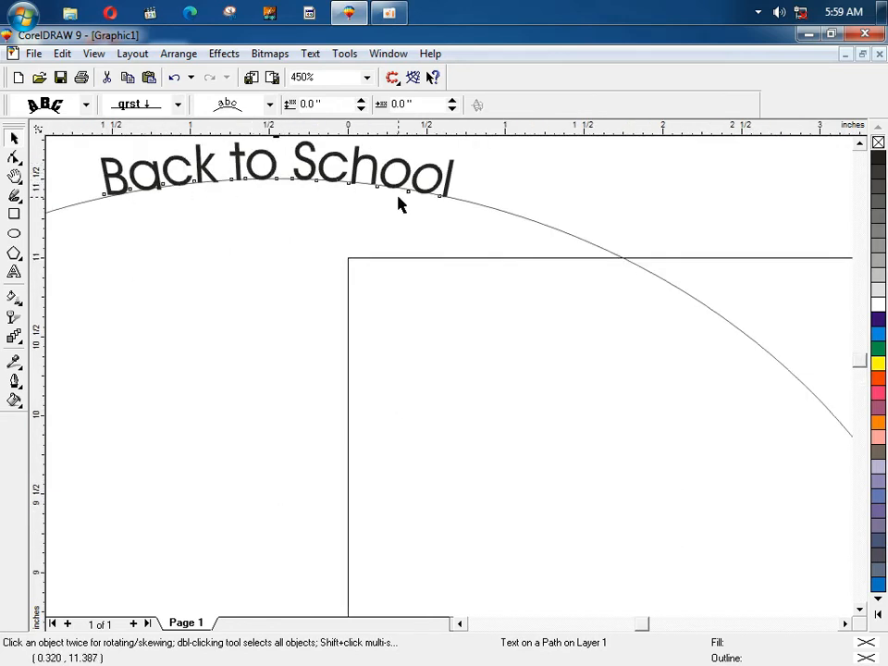
Step: Remove the ellipse outline and move the Back to School text lower and slightly left
right_click(879, 146)
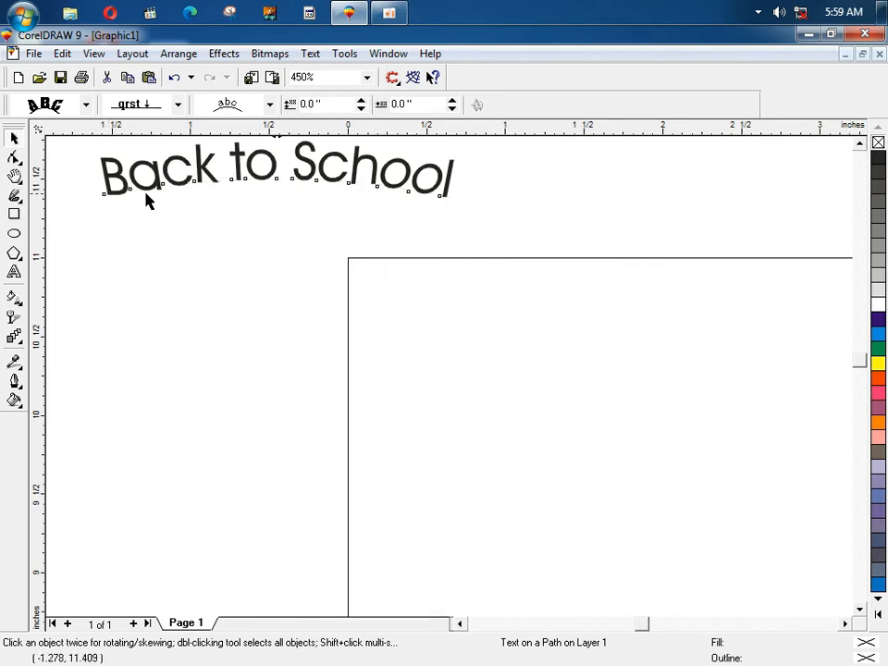
key(F4)
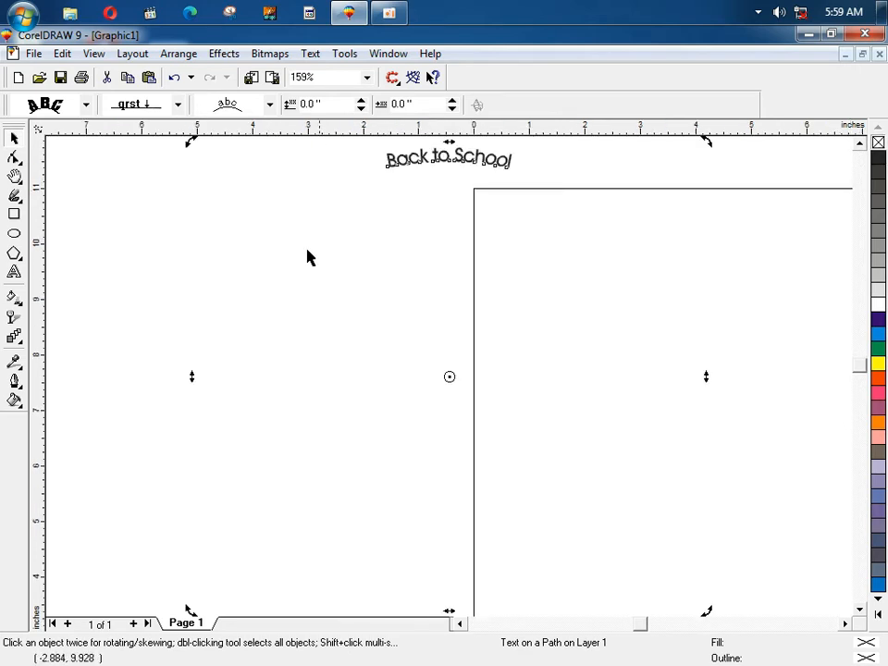
click(402, 237)
drag(448, 162, 433, 288)
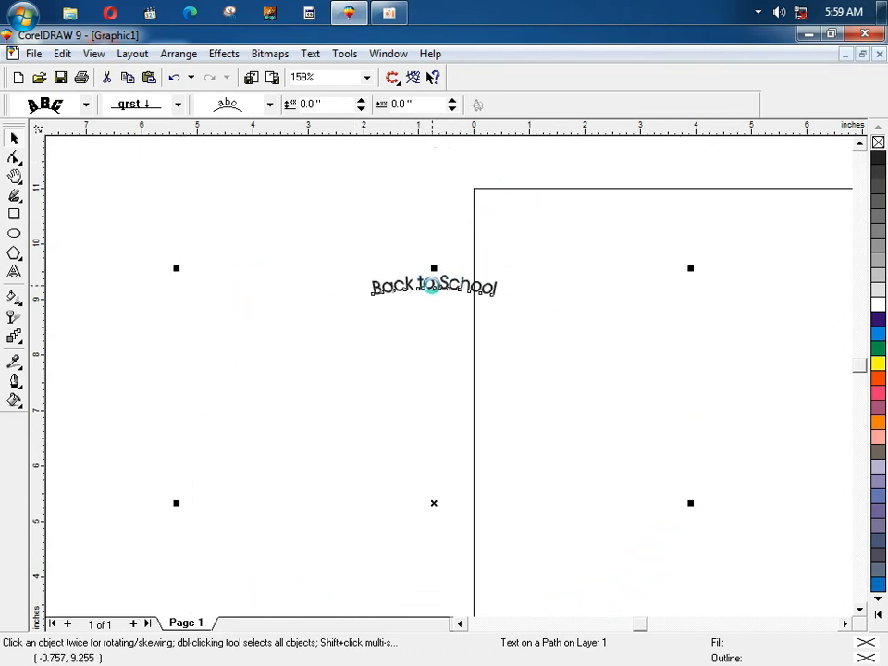
Step: Delete the Back to School text object
click(298, 278)
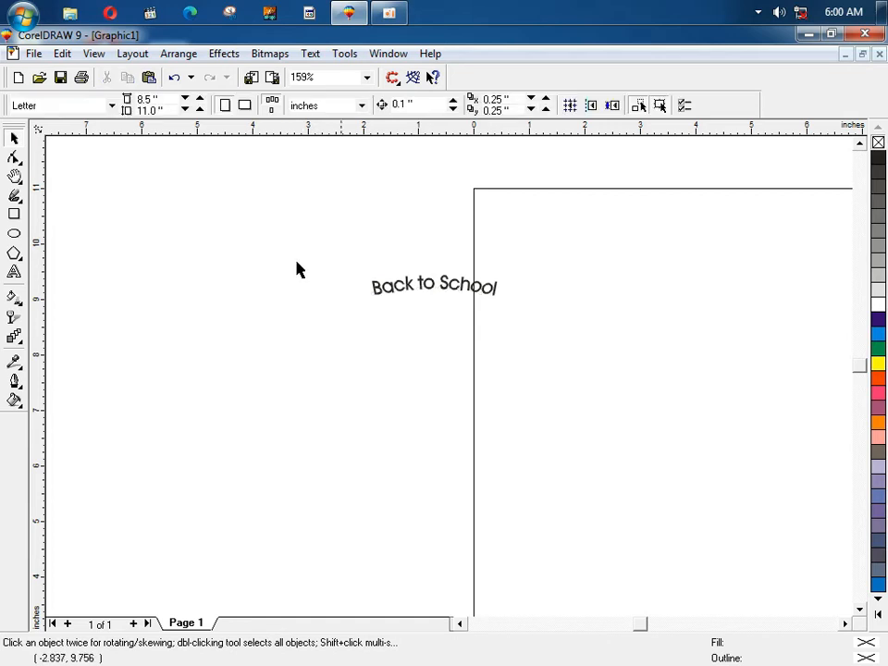
click(421, 288)
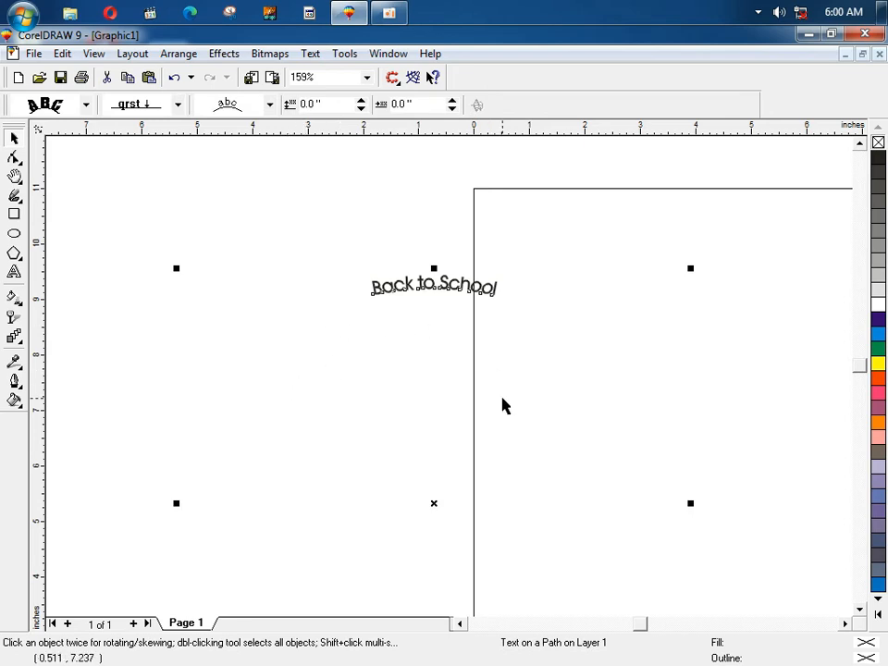
key(Delete)
Step: Browse the Text menu and Effects > PowerClip options, then close the menus
click(311, 55)
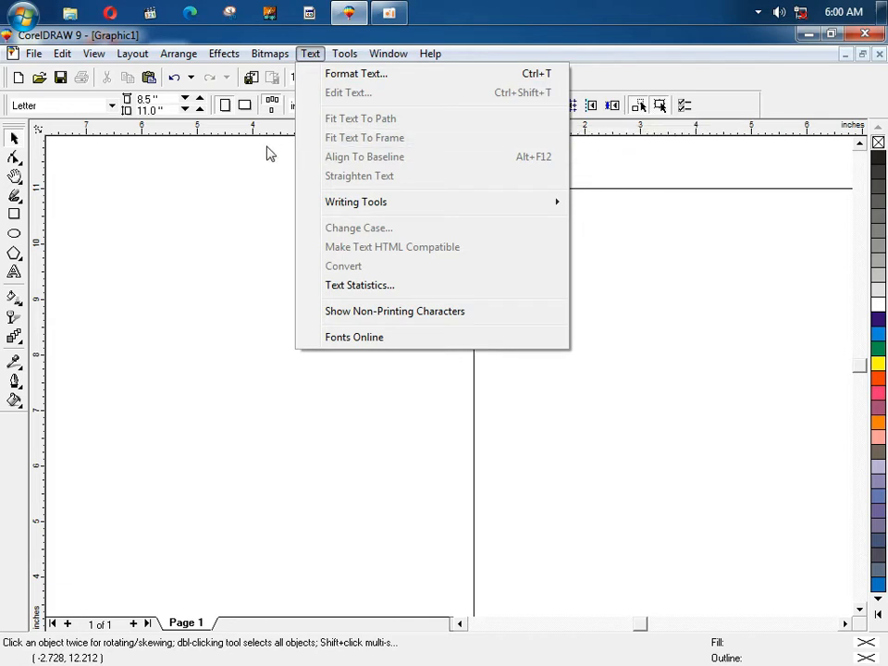
key(alt+c)
key(w)
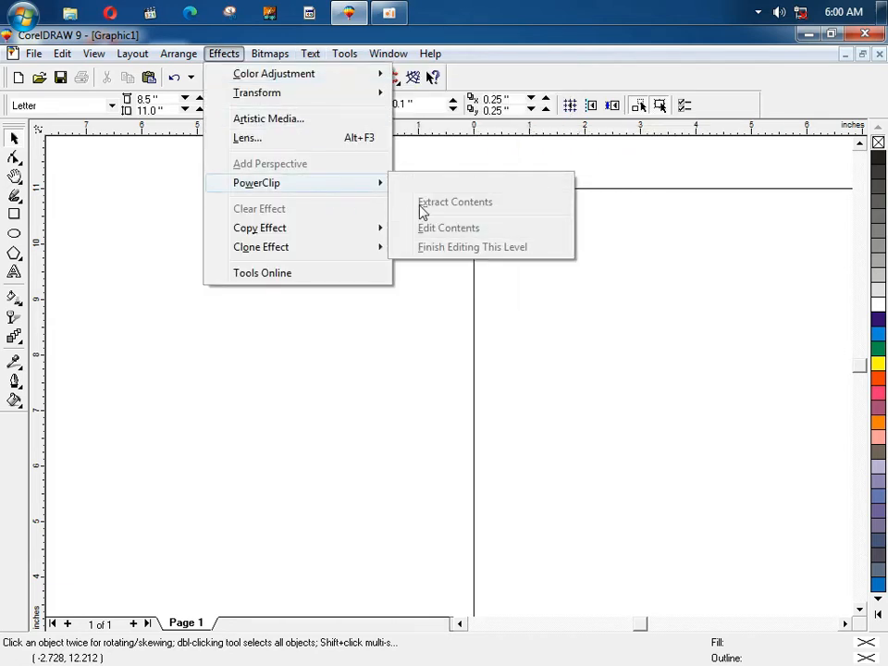
click(410, 337)
click(310, 54)
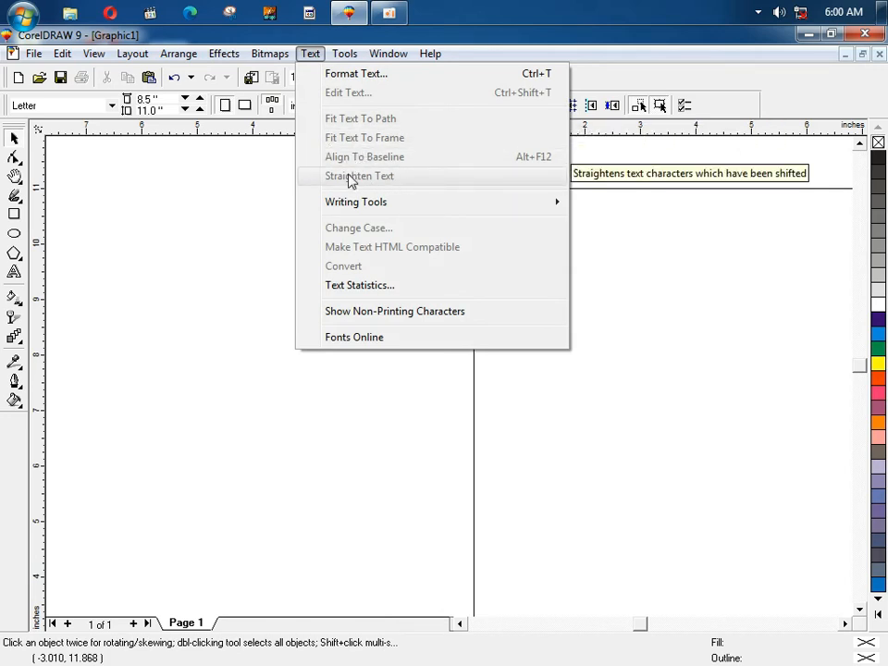
click(189, 194)
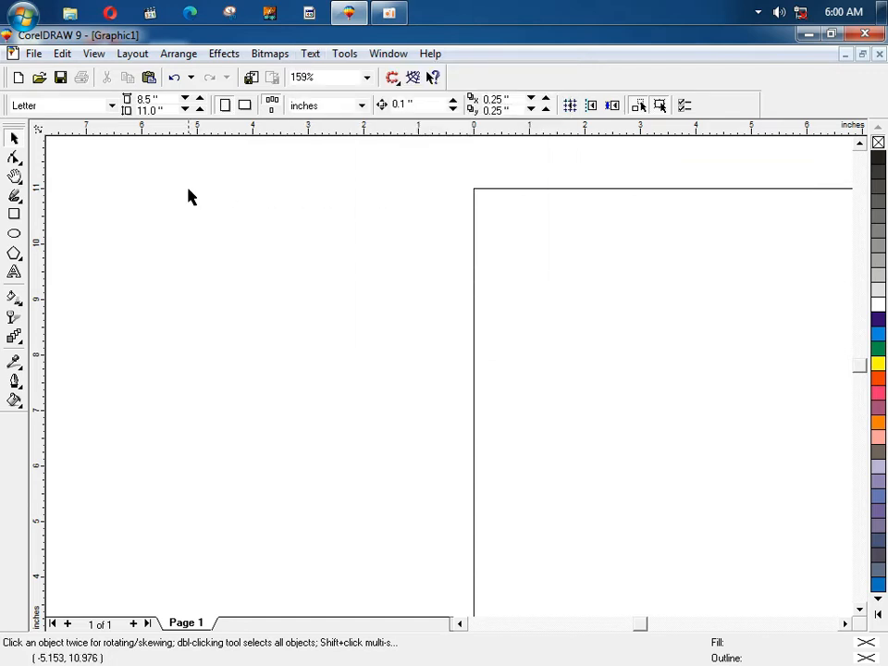
Step: Type a person's name as artistic text on the page
key(F8)
click(217, 245)
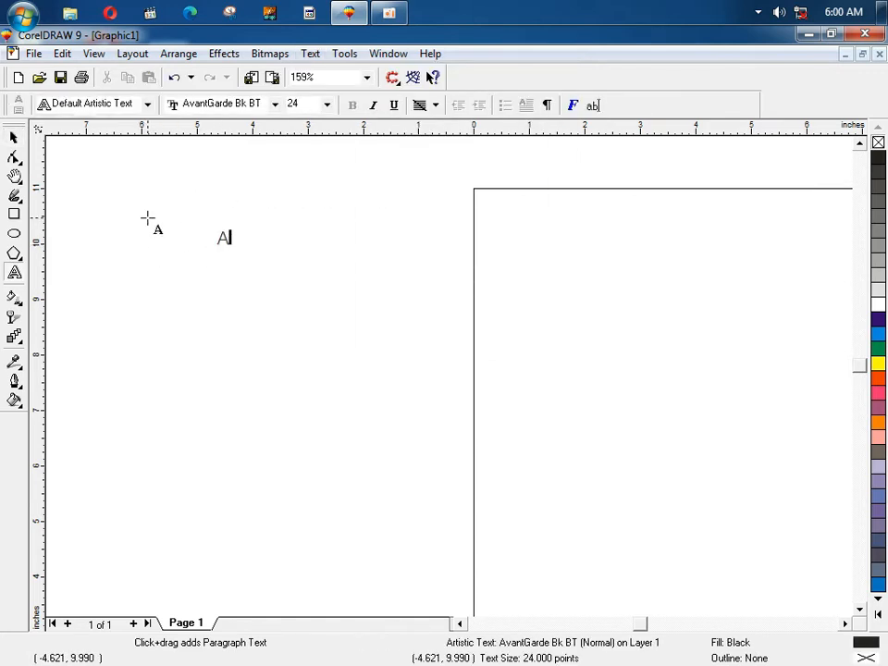
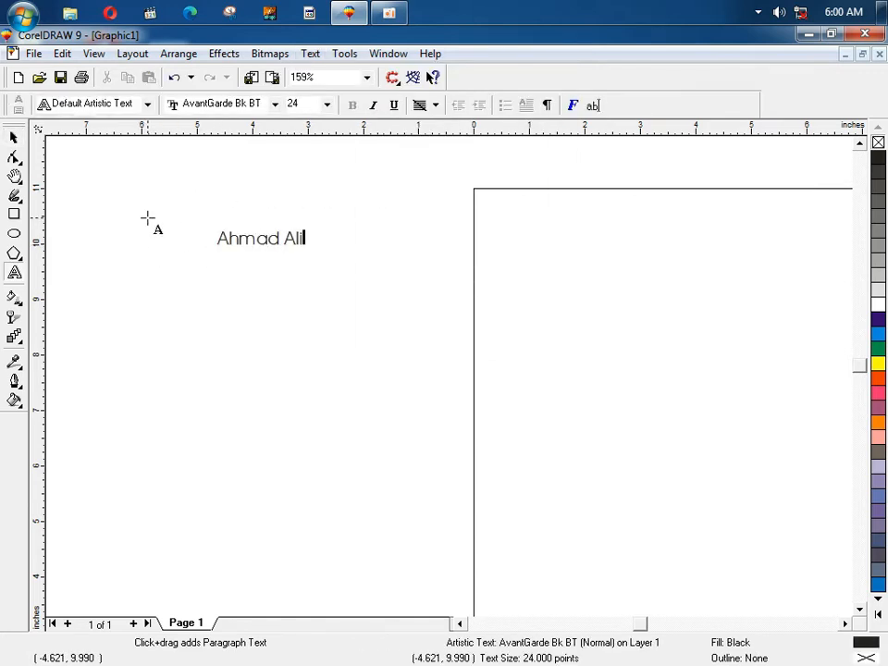
click(14, 137)
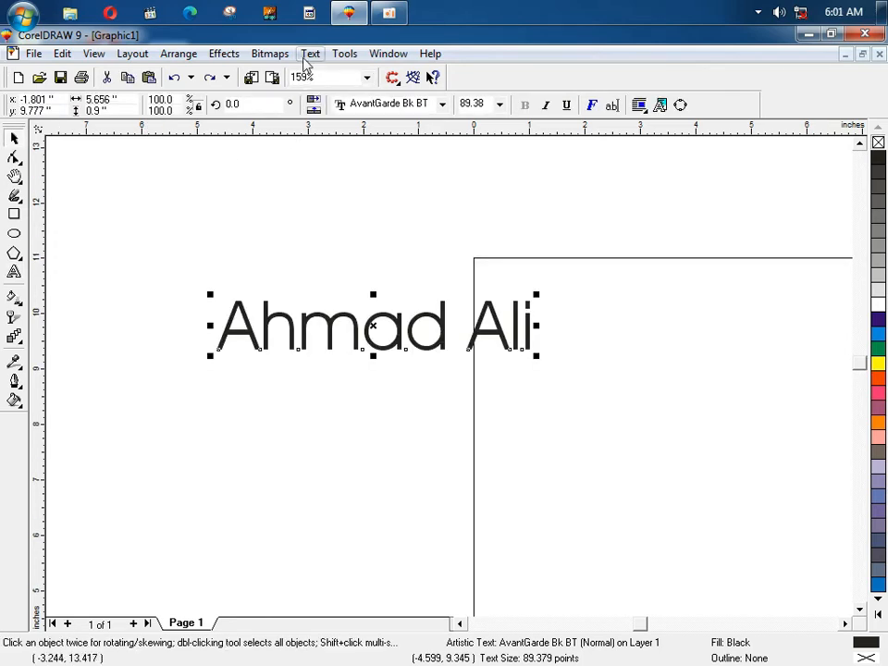
Step: Lift the name's letter m up above the text line
click(310, 53)
click(359, 175)
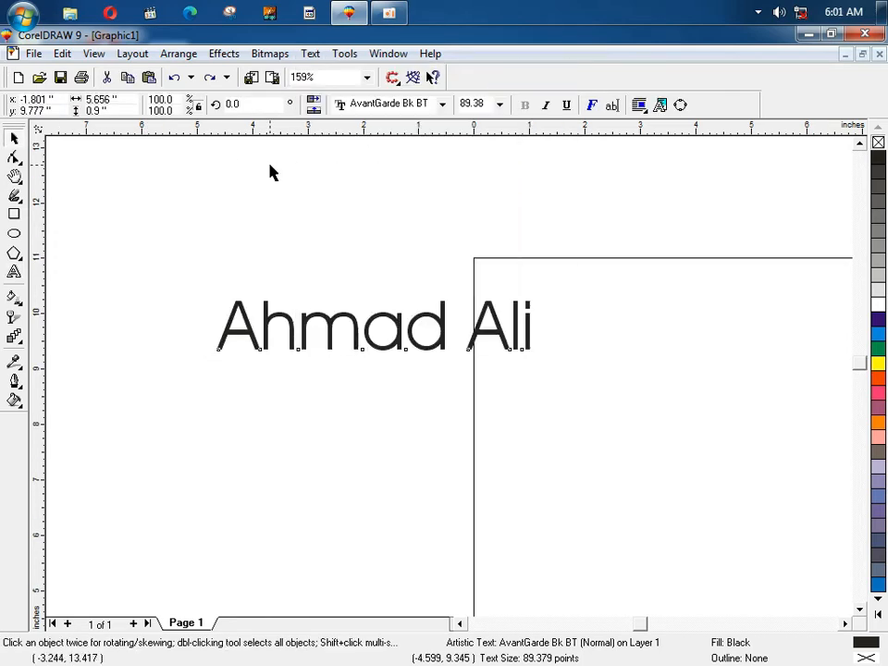
click(269, 173)
click(323, 316)
click(306, 277)
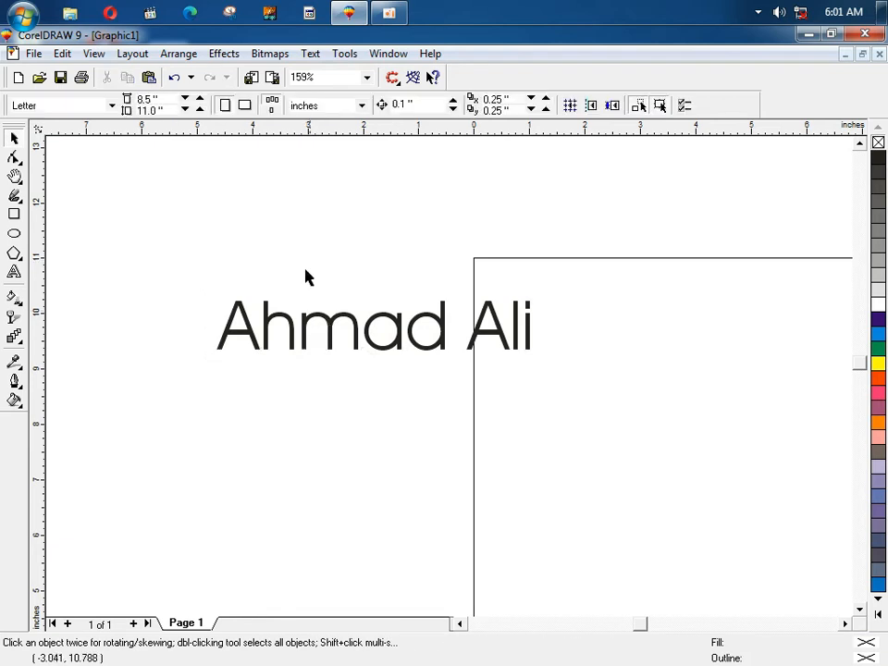
click(333, 326)
click(312, 278)
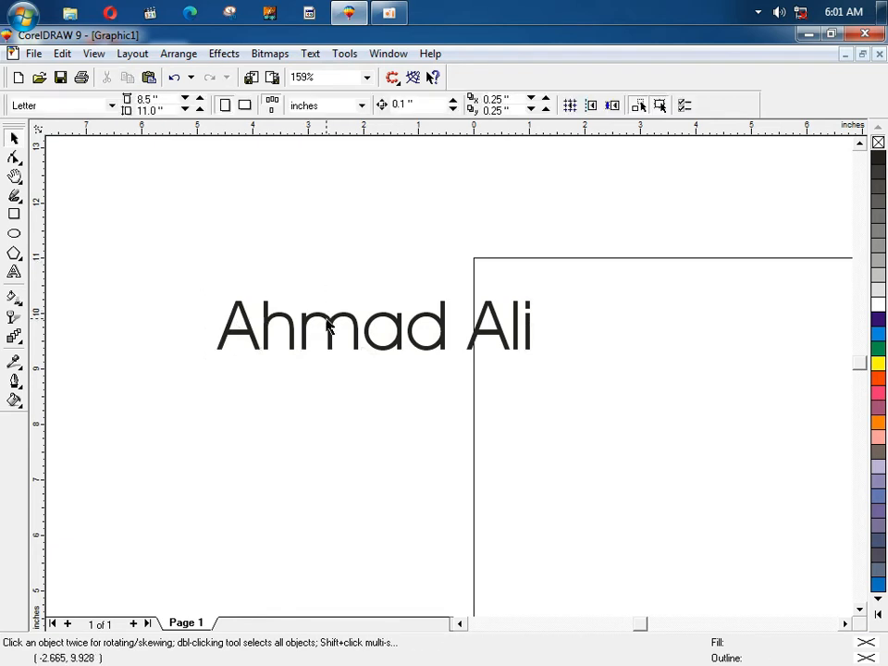
drag(325, 324, 327, 224)
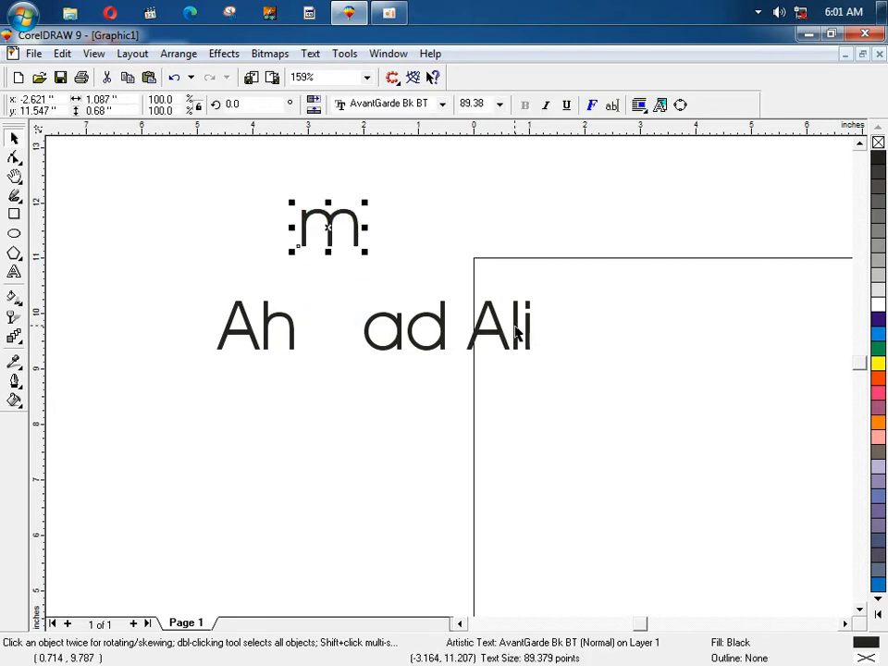
Step: Straighten the scattered name letters back onto one line with Straighten Text
drag(518, 333, 516, 418)
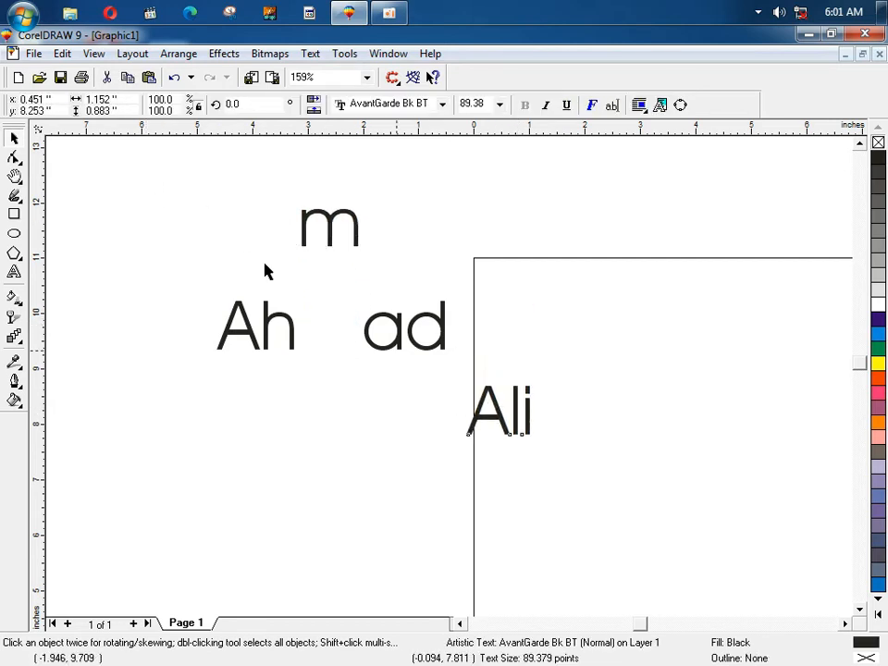
drag(169, 176, 628, 531)
click(316, 55)
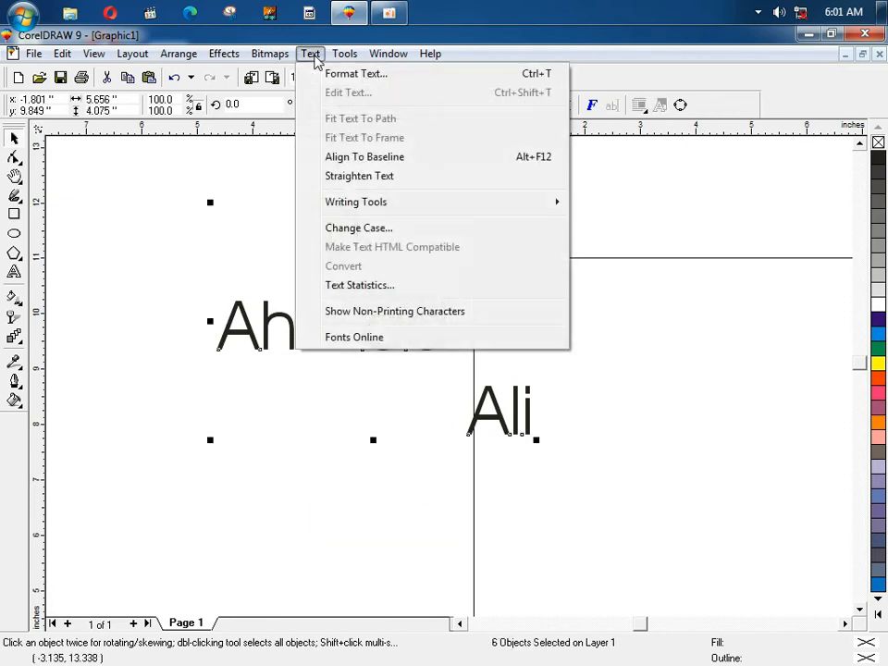
click(340, 177)
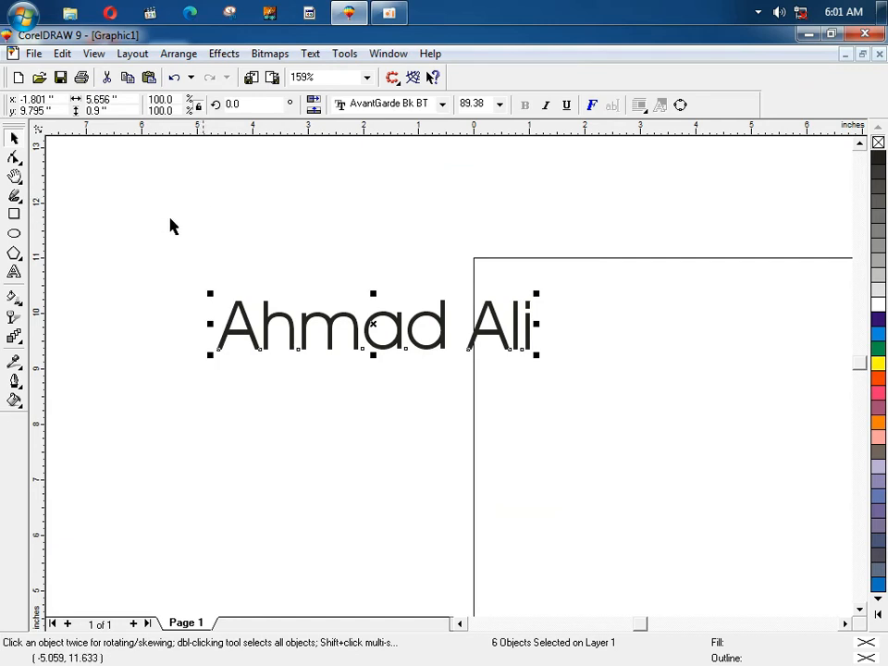
click(266, 56)
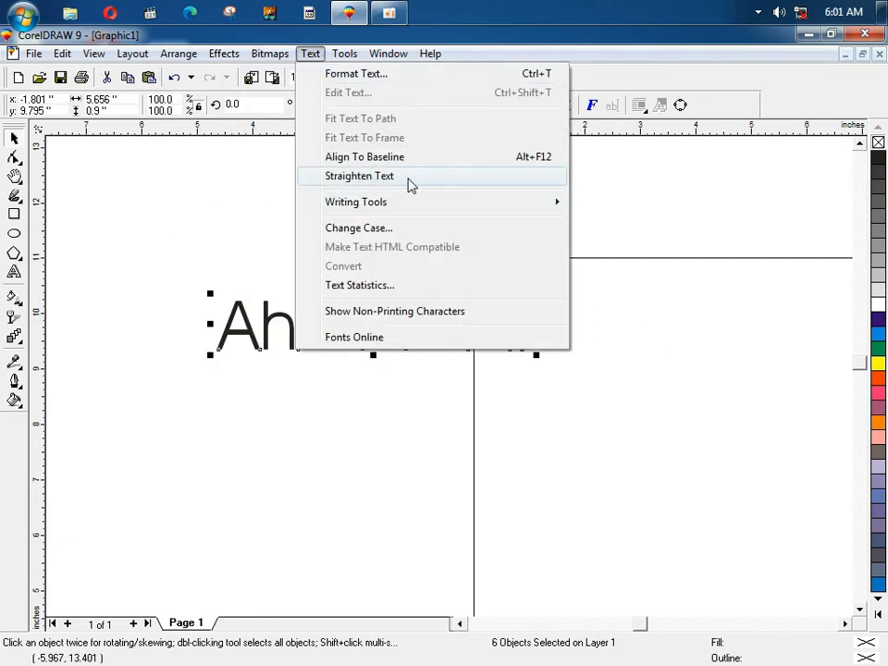
click(342, 177)
Step: Undo and redo the straightening, then delete the whole name text
drag(144, 192, 525, 351)
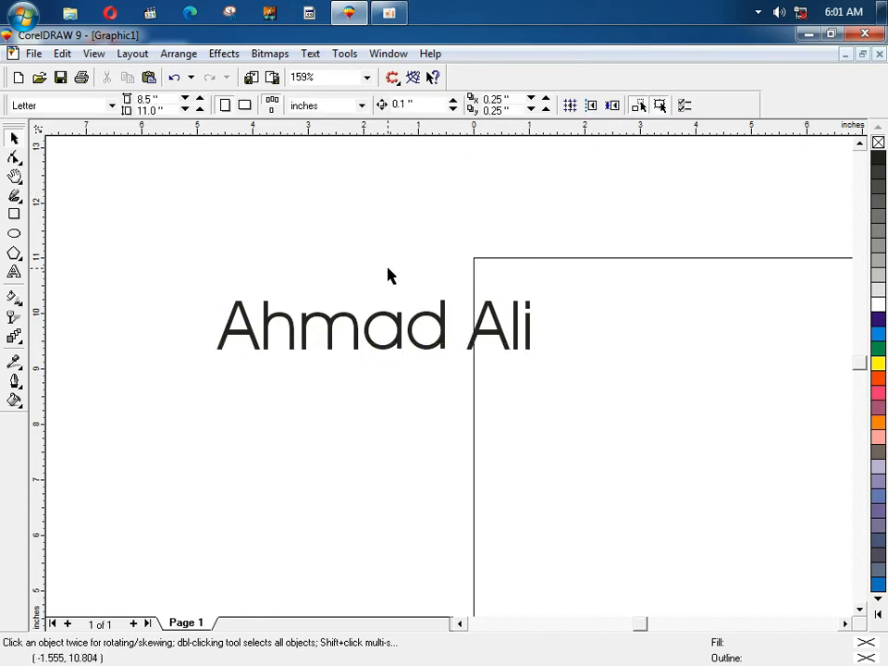
key(ctrl+z)
key(ctrl+shift+z)
key(ctrl+shift+z)
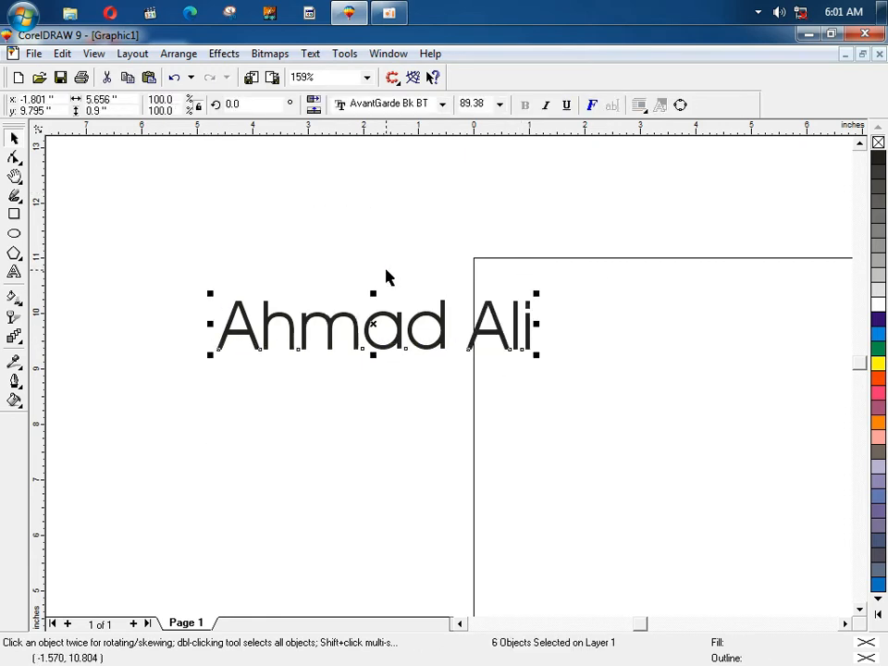
drag(189, 244, 628, 422)
key(Delete)
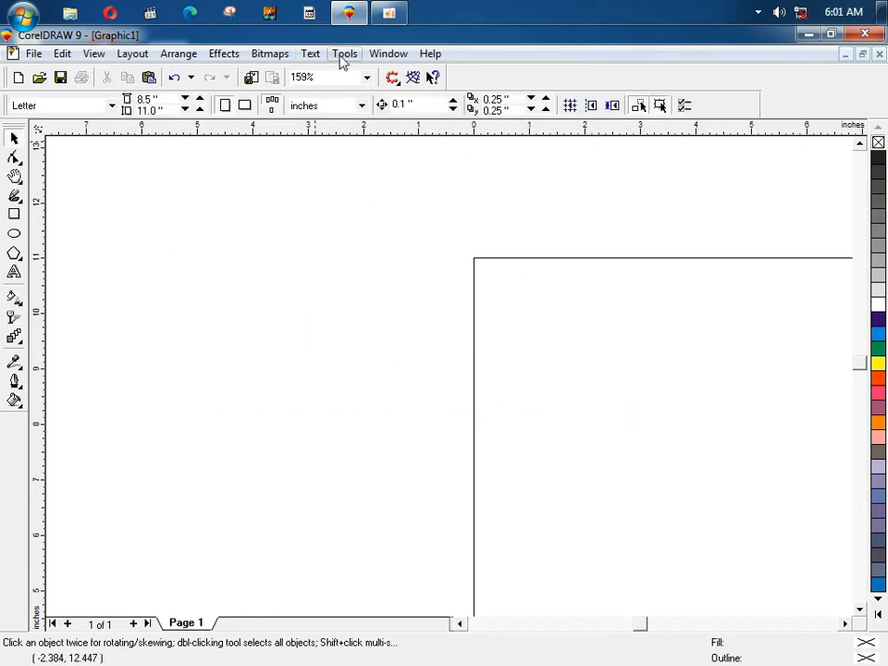
Step: Place new artistic text on the canvas reading 'Spall', replacing the e of 'Spell' with a
click(311, 54)
mouse_move(381, 210)
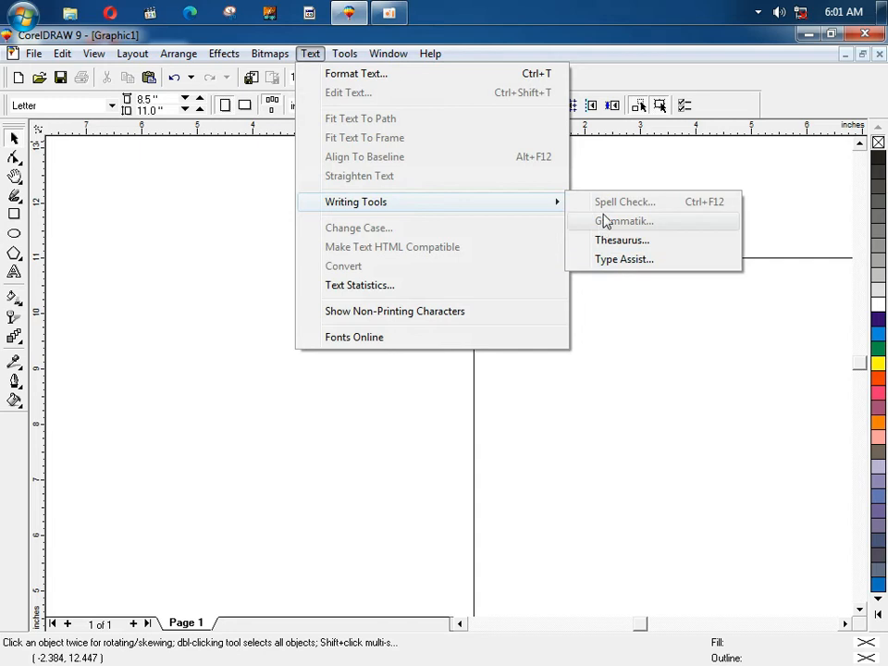
click(208, 290)
key(F8)
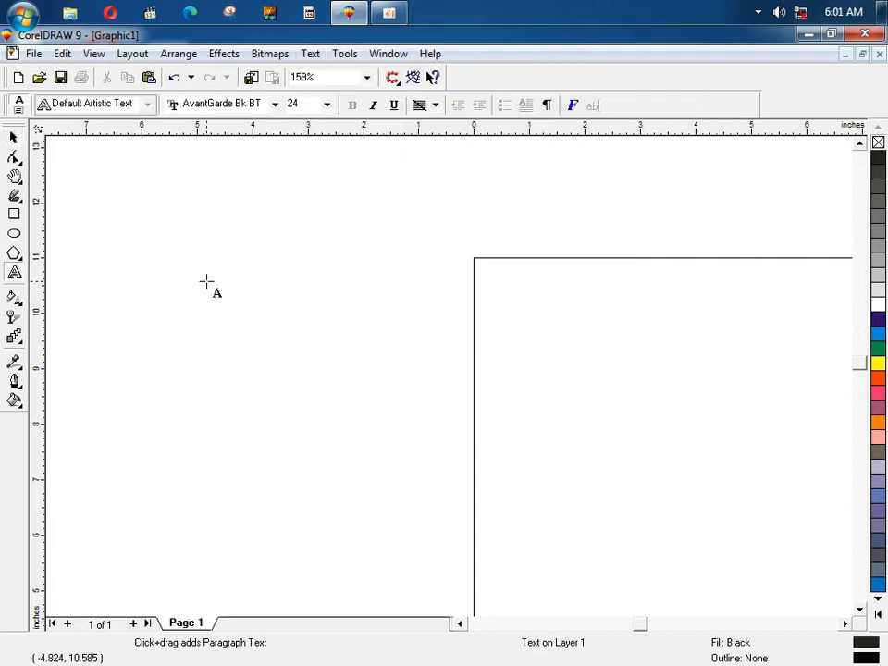
click(207, 281)
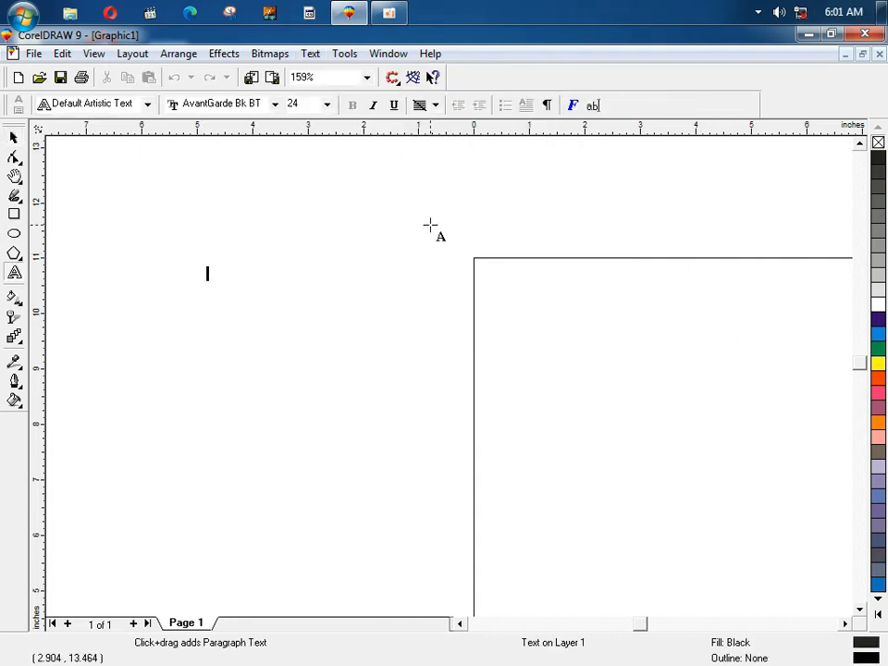
text(Spell)
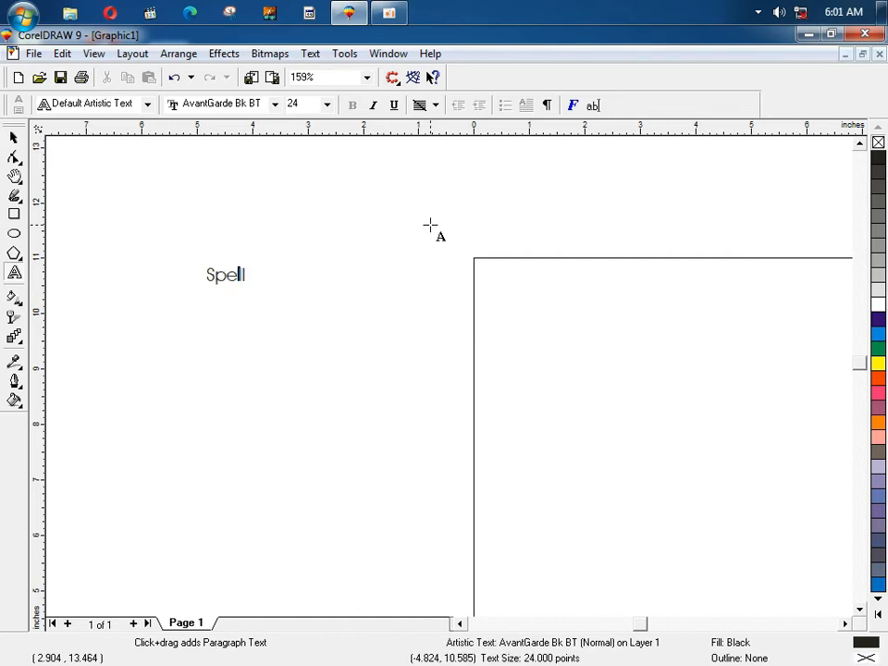
key(BackSpace)
text(a)
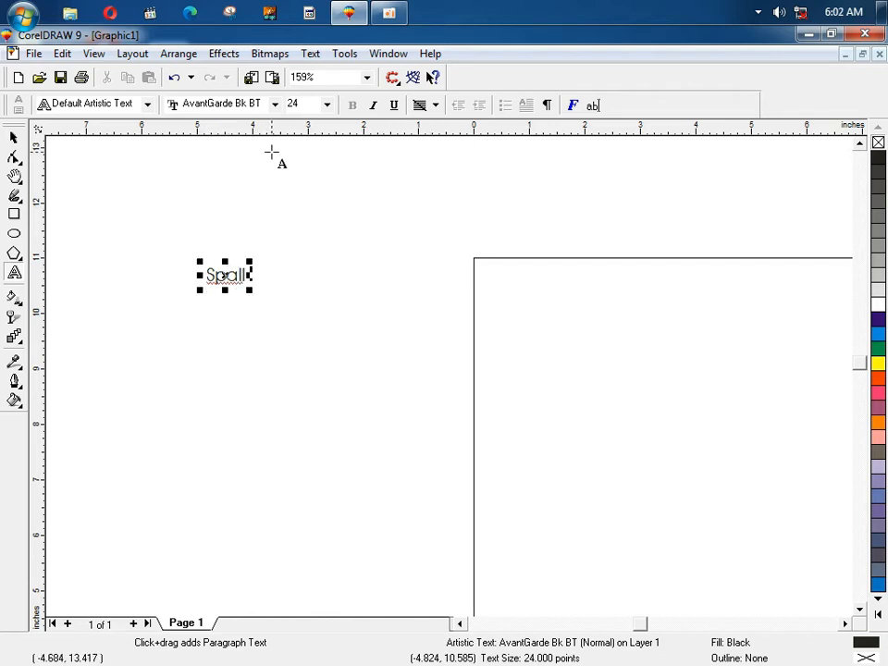
click(308, 53)
mouse_move(370, 211)
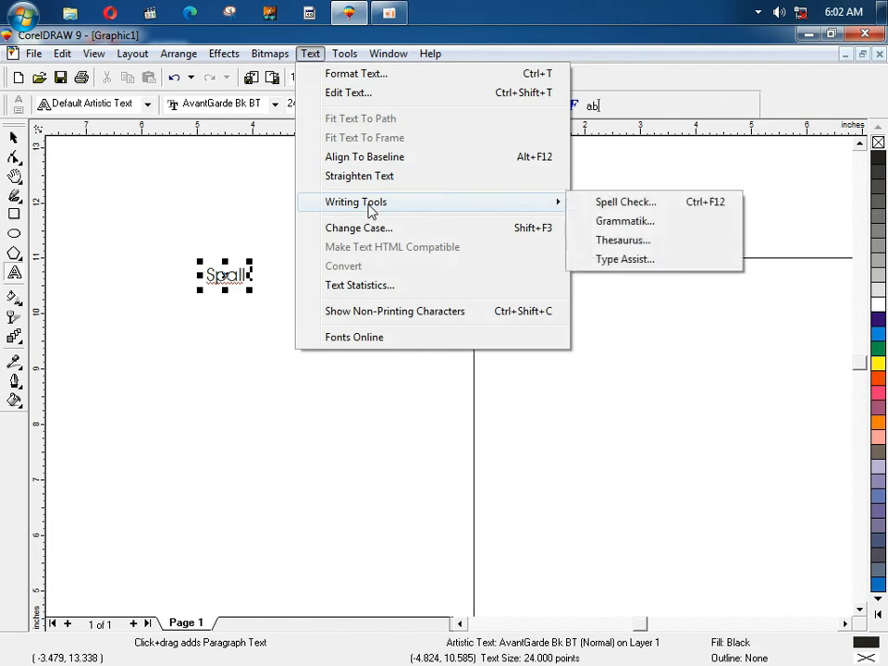
click(584, 203)
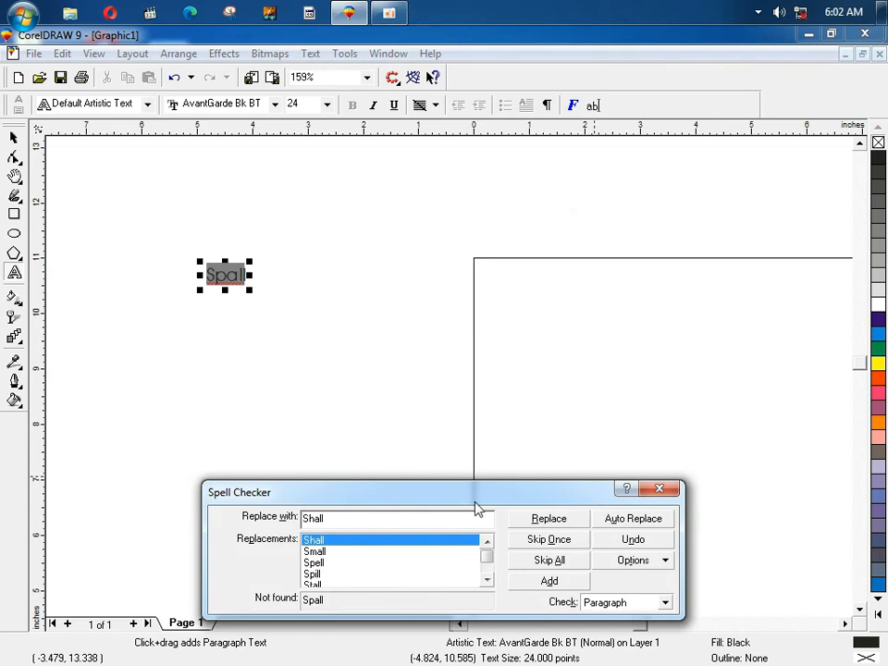
click(491, 572)
drag(490, 573, 488, 557)
click(655, 491)
click(312, 54)
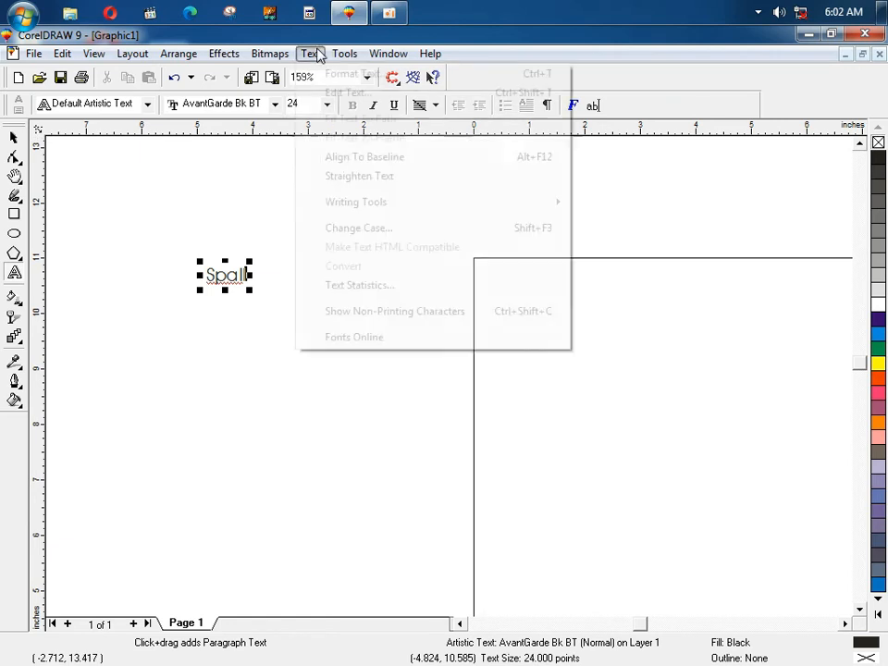
Step: Enlarge the Spall text to about 65 pt by dragging a corner handle
mouse_move(386, 201)
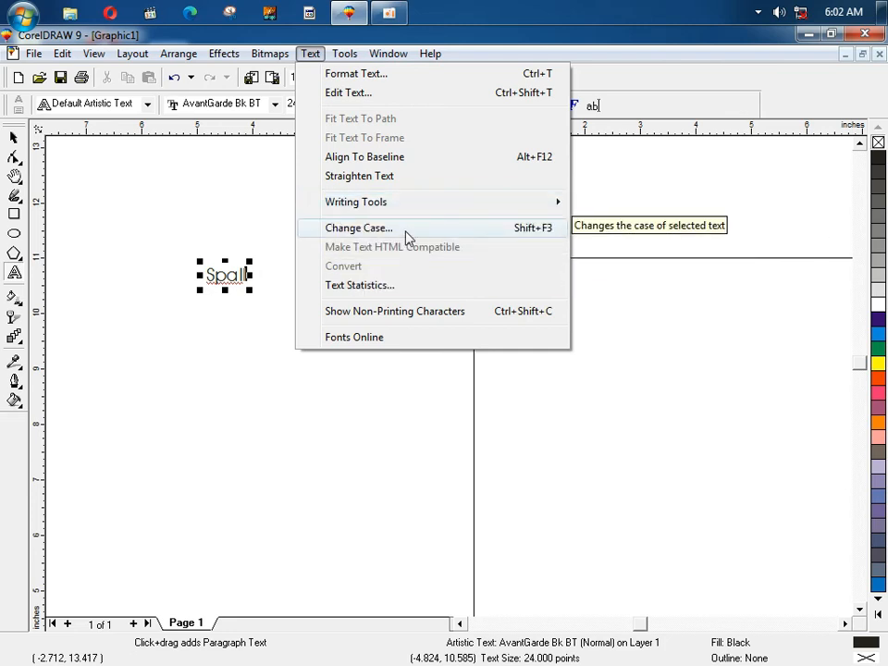
click(6, 140)
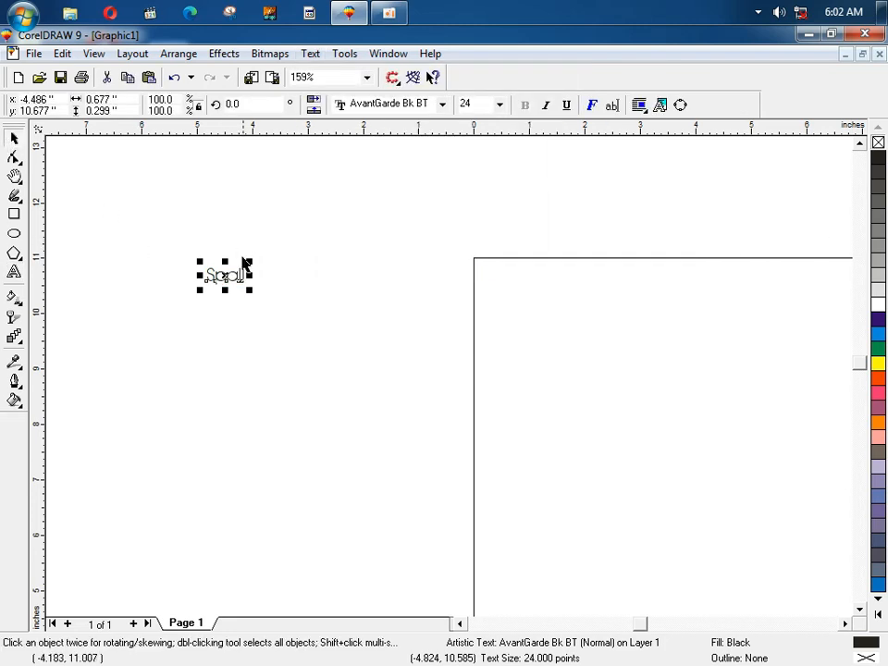
drag(249, 262, 338, 233)
Step: Replace the word Spall with SCHOOL
double_click(306, 260)
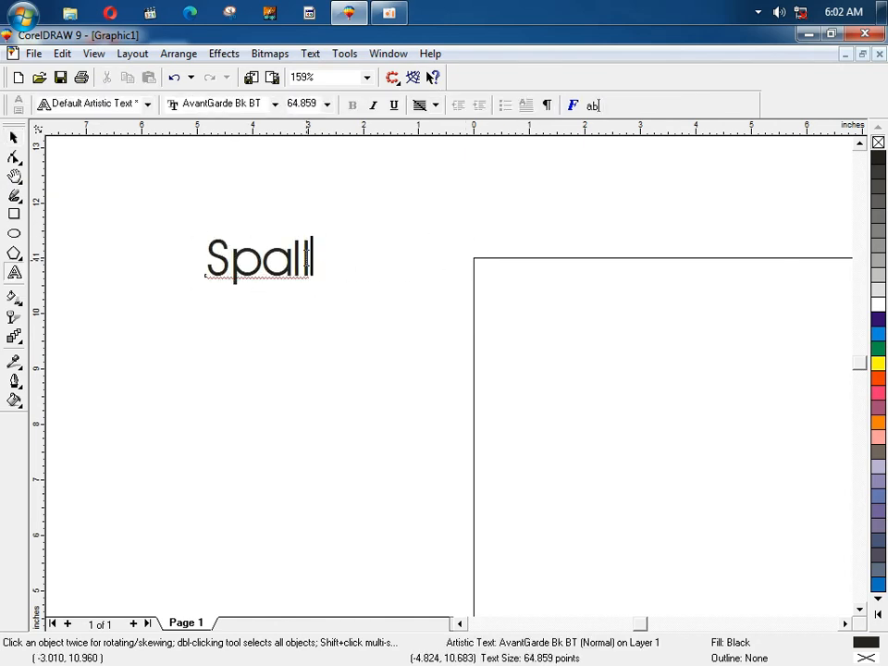
key(BackSpace)
key(BackSpace)
key(BackSpace)
key(BackSpace)
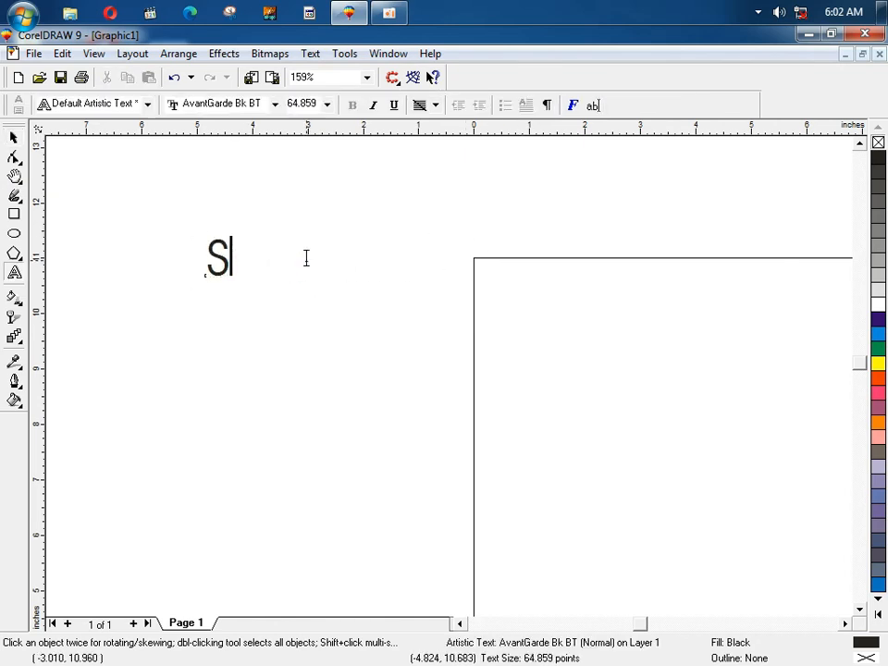
key(BackSpace)
text(SCHOOL)
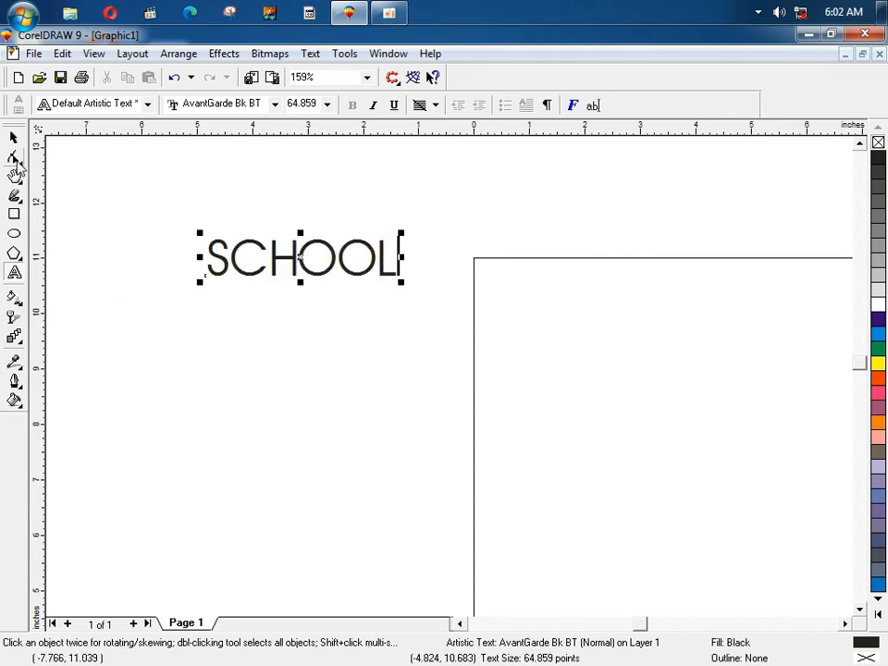
click(12, 136)
click(311, 54)
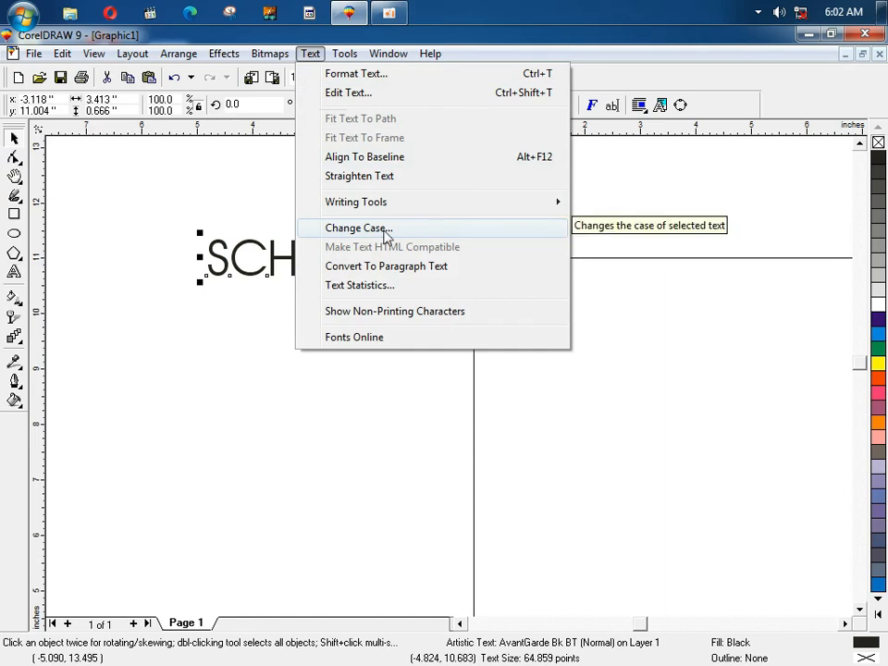
Step: Apply lowercase, then Title Case so the word reads School
click(325, 227)
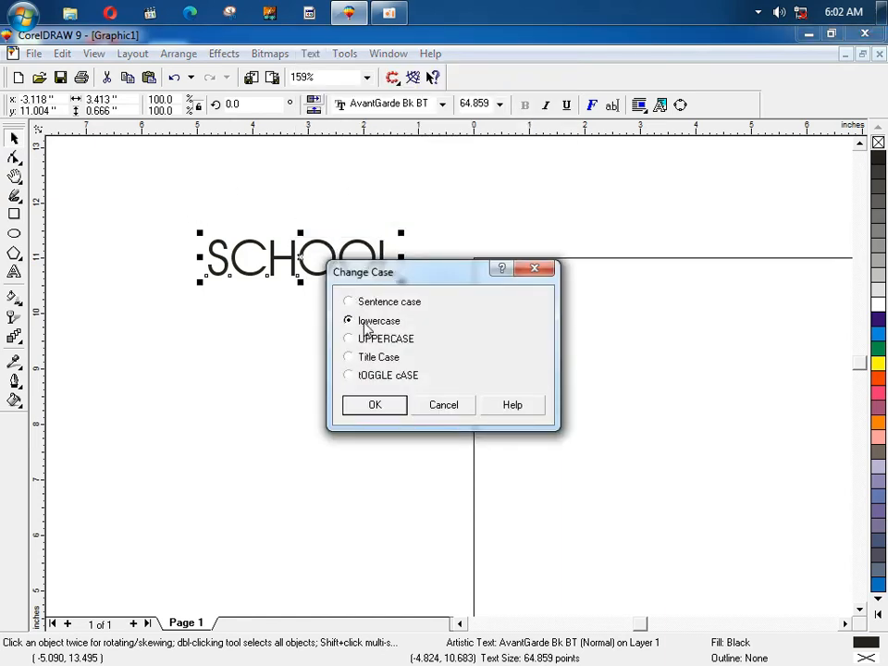
click(381, 405)
click(315, 53)
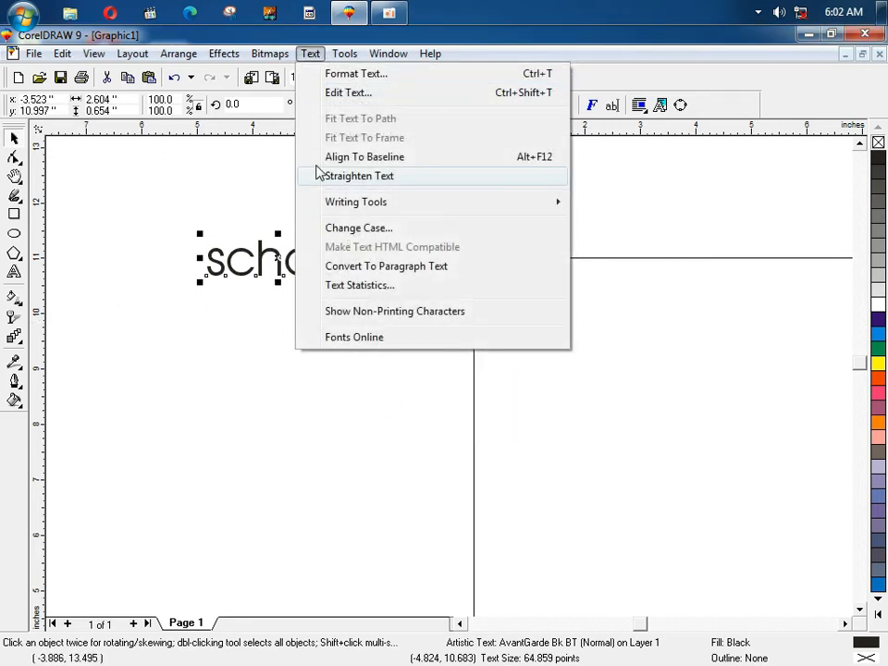
click(349, 227)
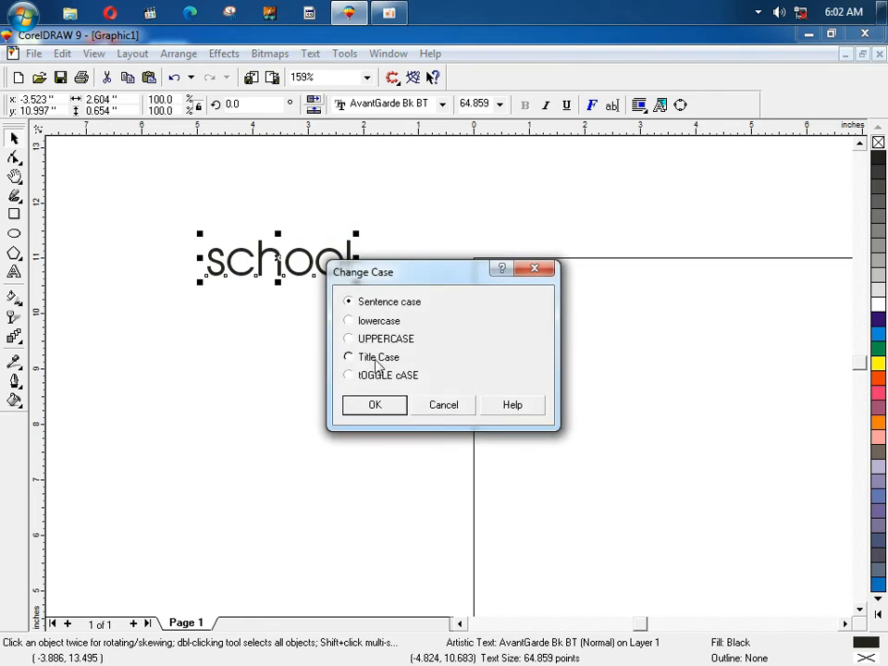
click(376, 361)
click(385, 409)
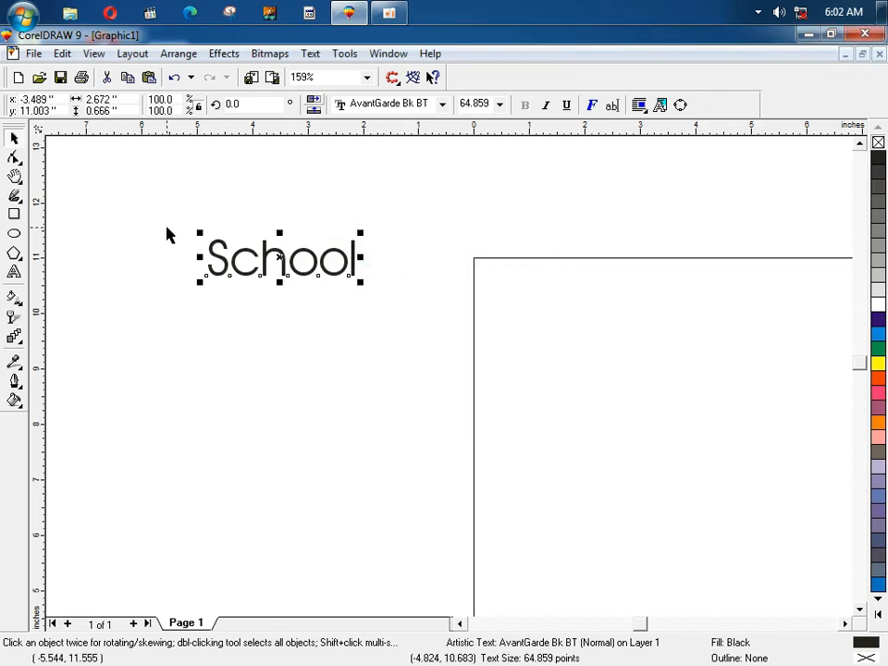
Step: Reopen Change Case and cancel it without changing anything
click(283, 56)
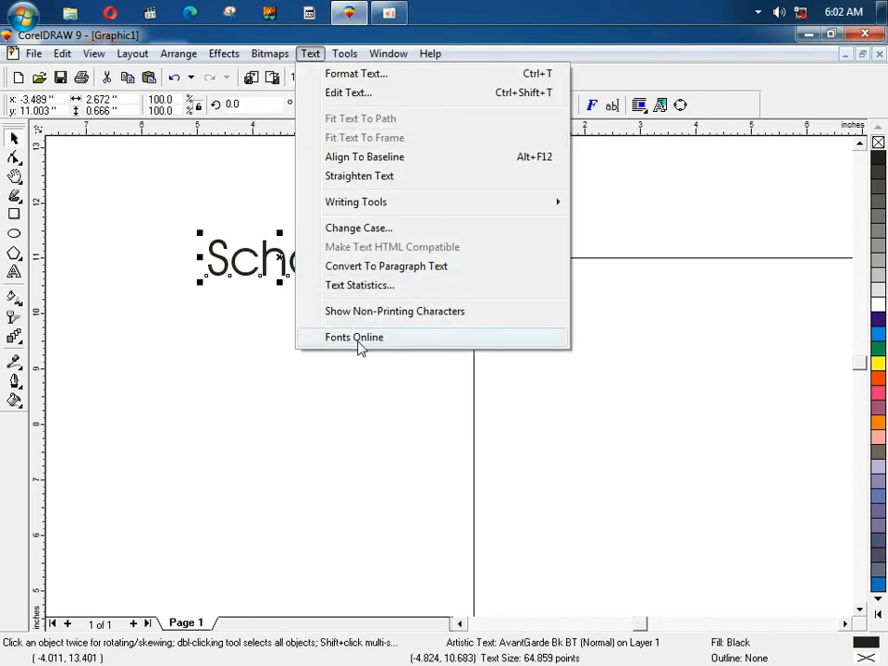
click(331, 229)
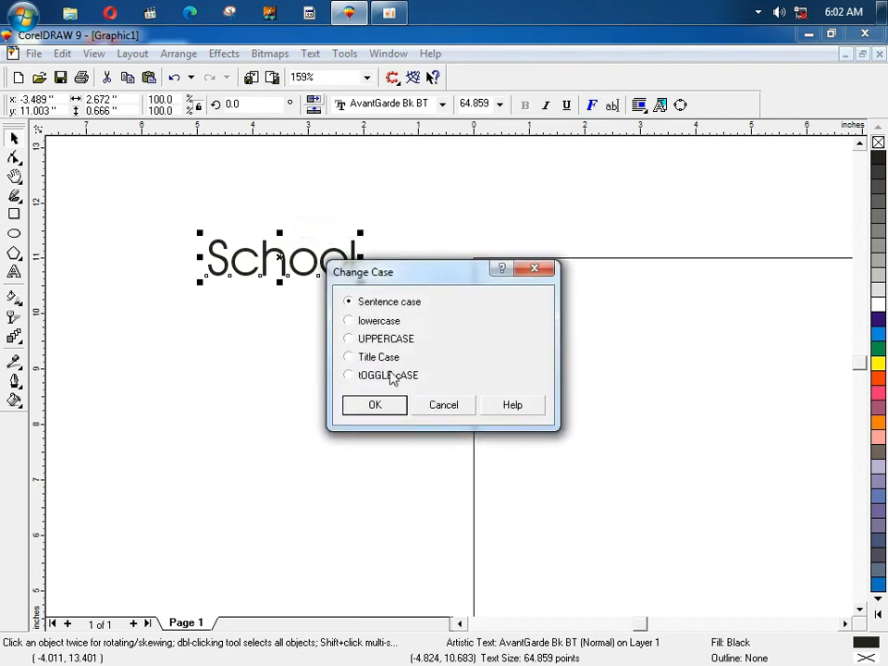
click(441, 408)
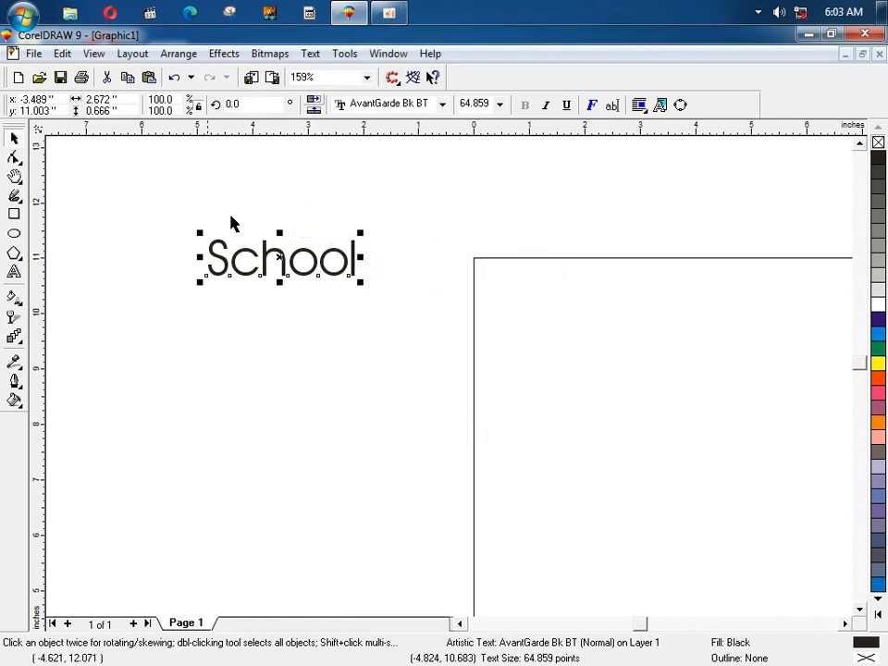
click(302, 55)
Step: Convert the word to paragraph text and replace its final L with A
click(469, 280)
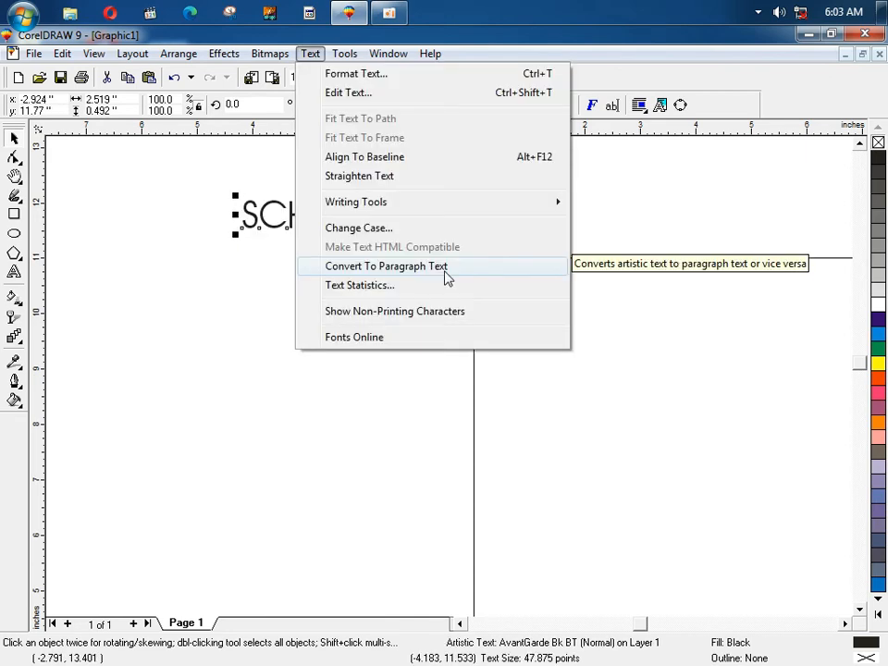
click(445, 269)
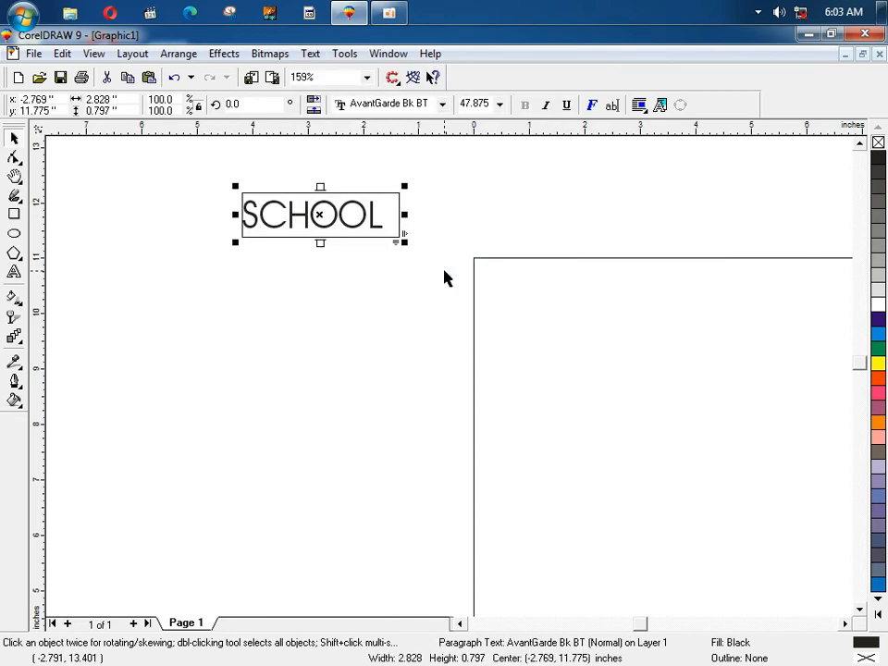
double_click(373, 218)
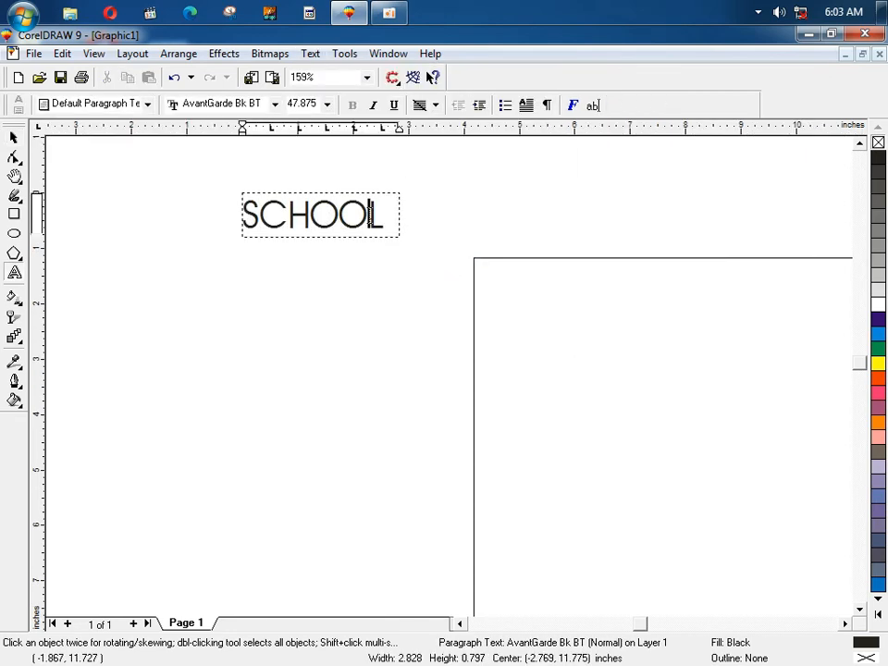
key(BackSpace)
text(A)
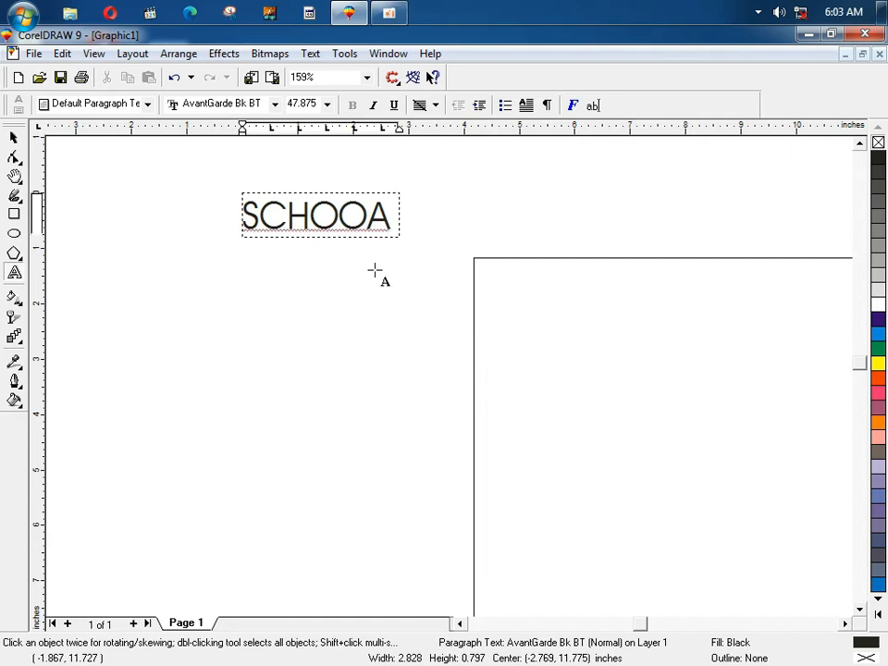
Step: Add artistic text 'ASD ASDASDASD AS' above the paragraph frame
click(210, 174)
text(ASD ASDASDASD AS)
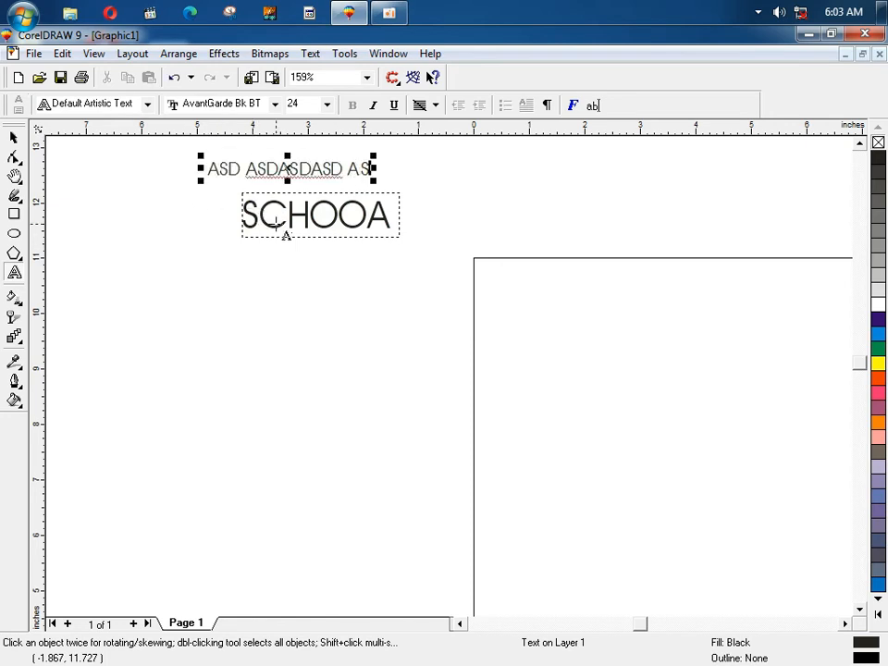
click(276, 220)
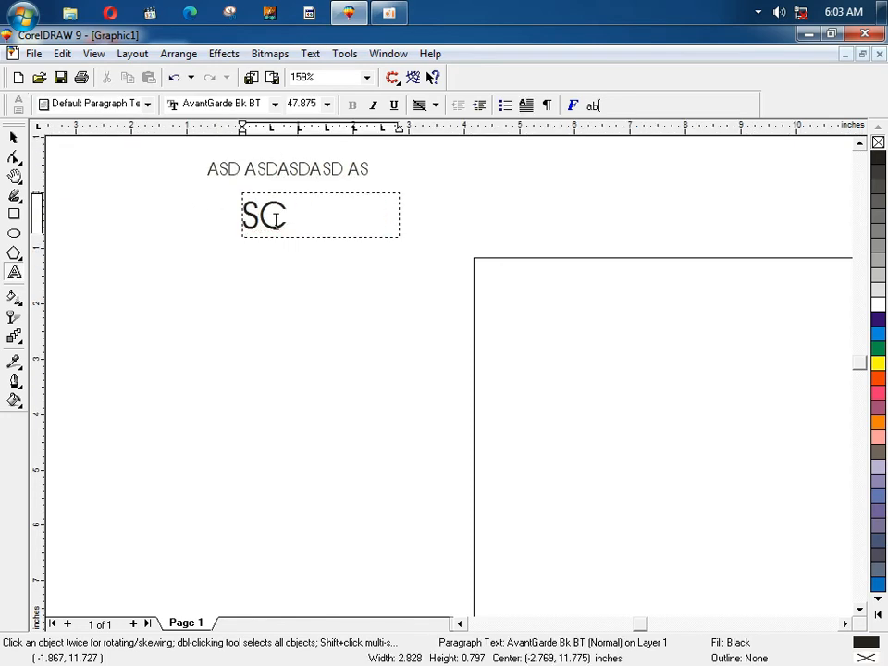
Step: Delete the SC paragraph frame and the ASD ASDASDASD AS text
click(13, 137)
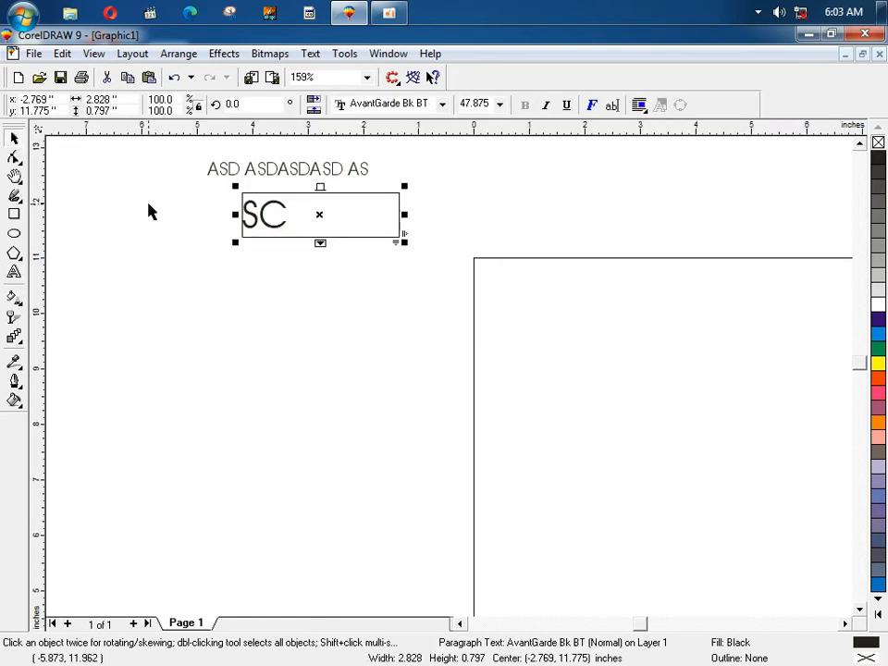
drag(149, 164, 429, 288)
key(Delete)
drag(190, 209, 439, 151)
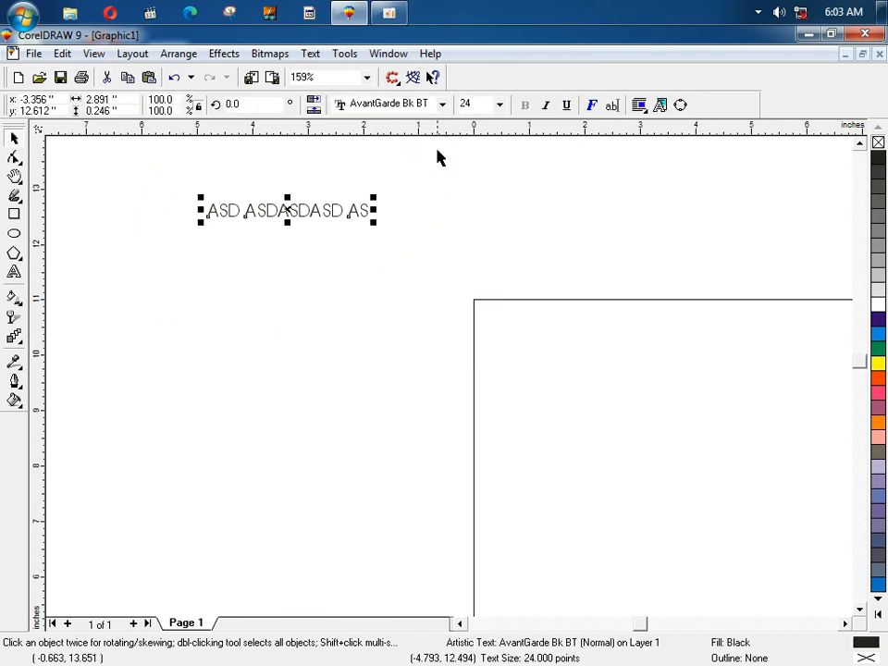
key(Delete)
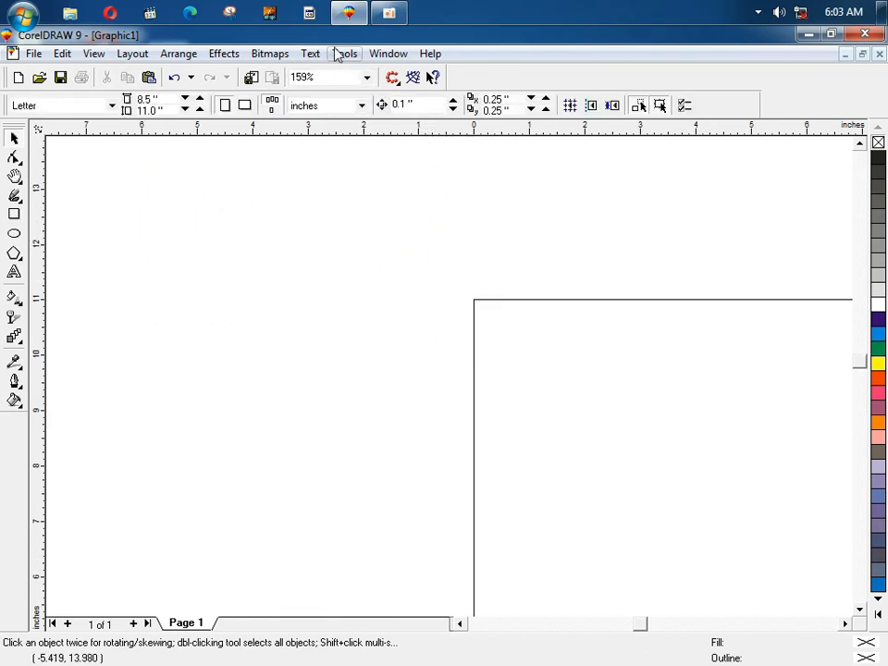
Step: Start new artistic text on the blank canvas reading SCHOOL
click(311, 54)
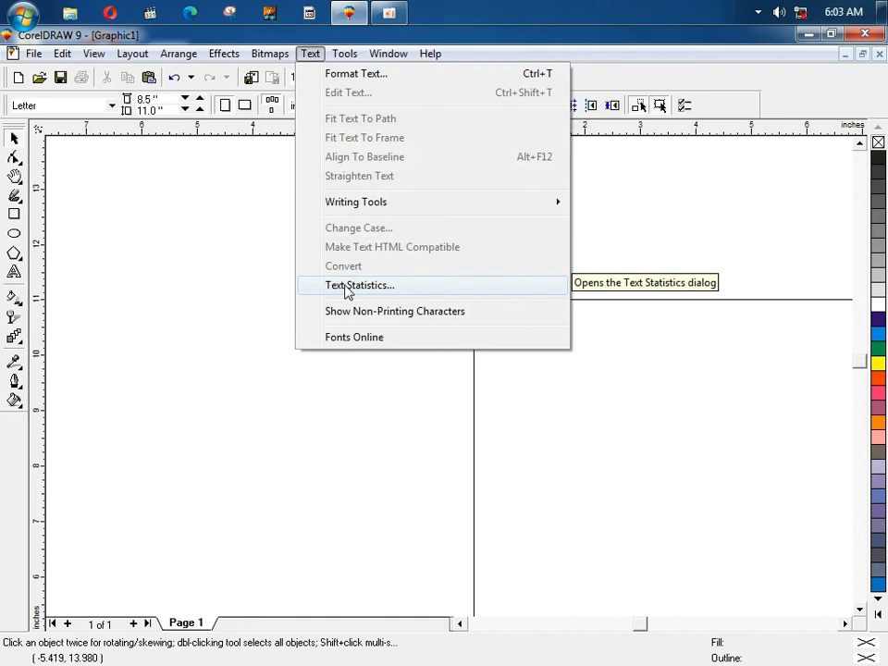
click(223, 283)
key(F8)
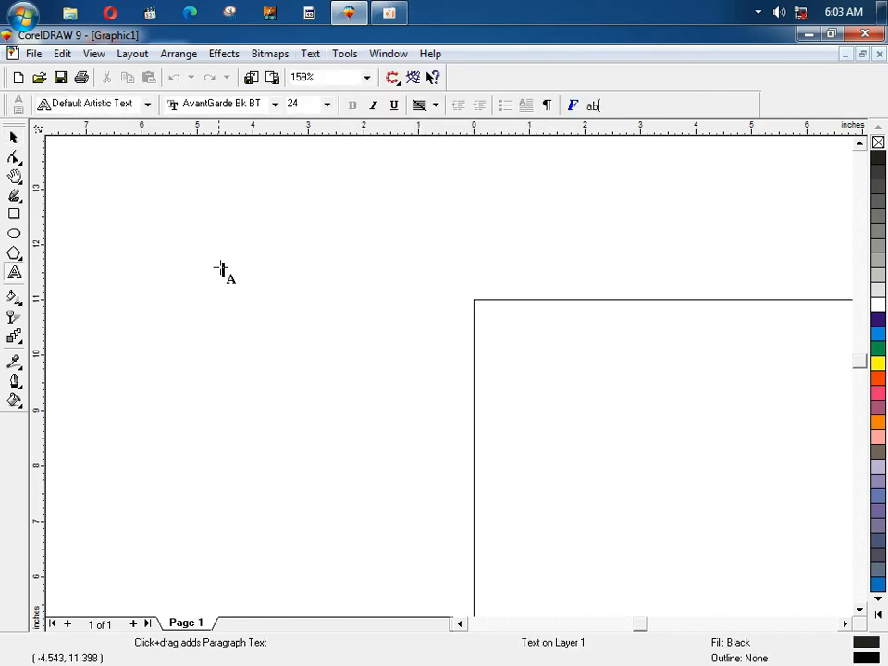
click(219, 260)
text(SCHOO)
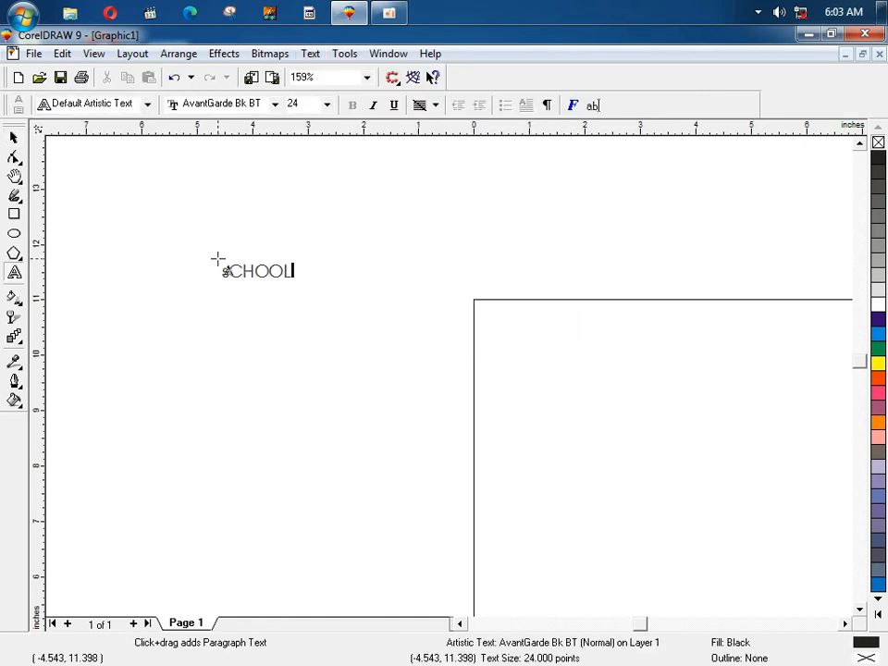
text(L)
Step: Check SCHOOL's Text Statistics (1 line, 1 word, 6 characters) and close the dialog
click(14, 137)
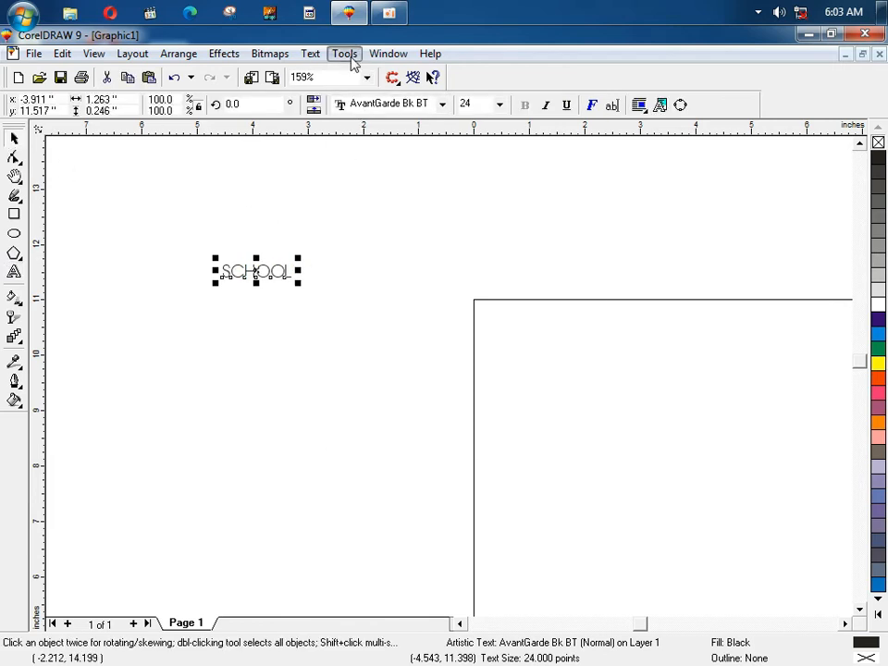
click(319, 57)
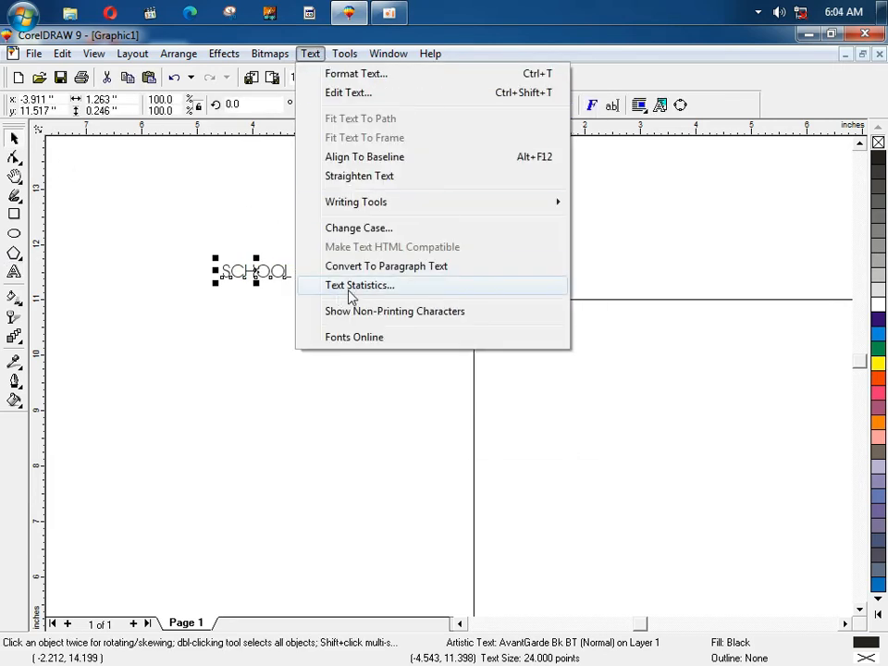
click(397, 290)
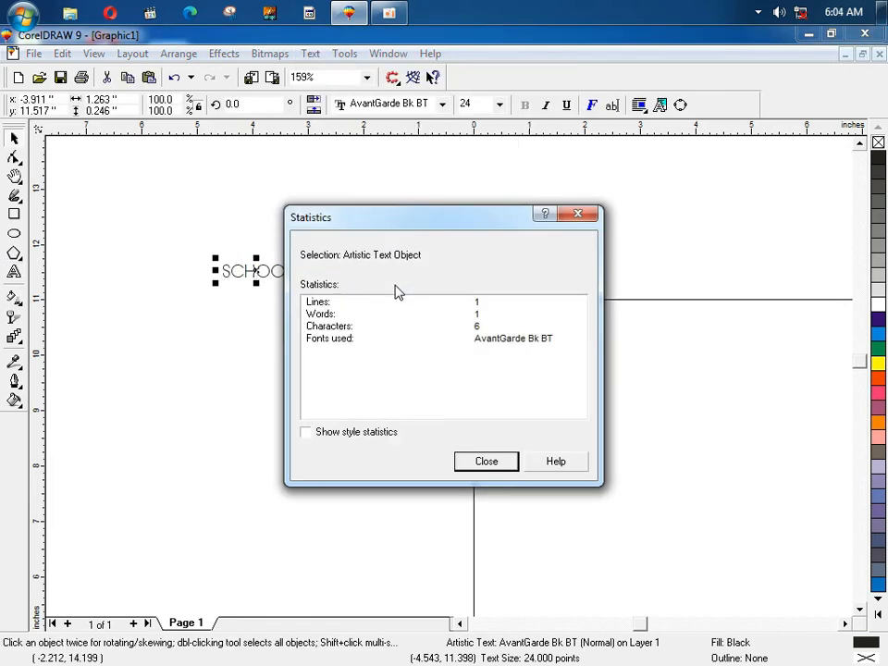
drag(405, 233, 464, 237)
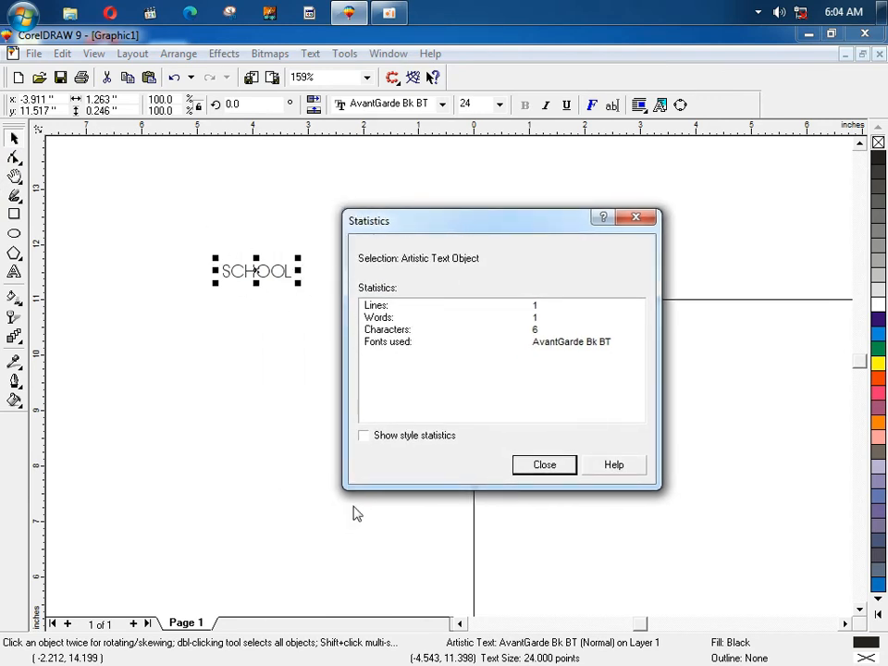
click(541, 465)
click(310, 54)
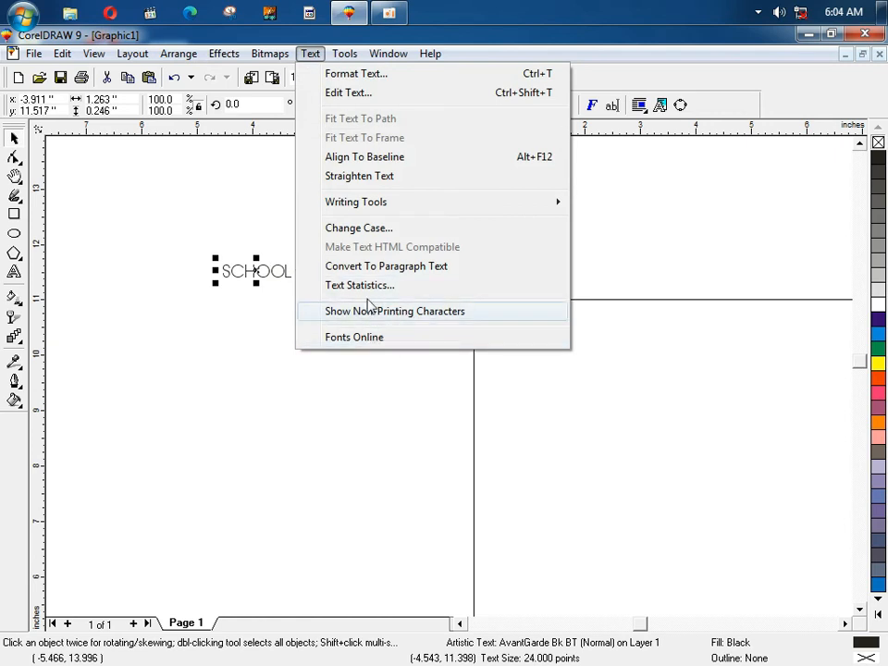
Step: Turn on Show Non-Printing Characters in the Text menu
click(403, 315)
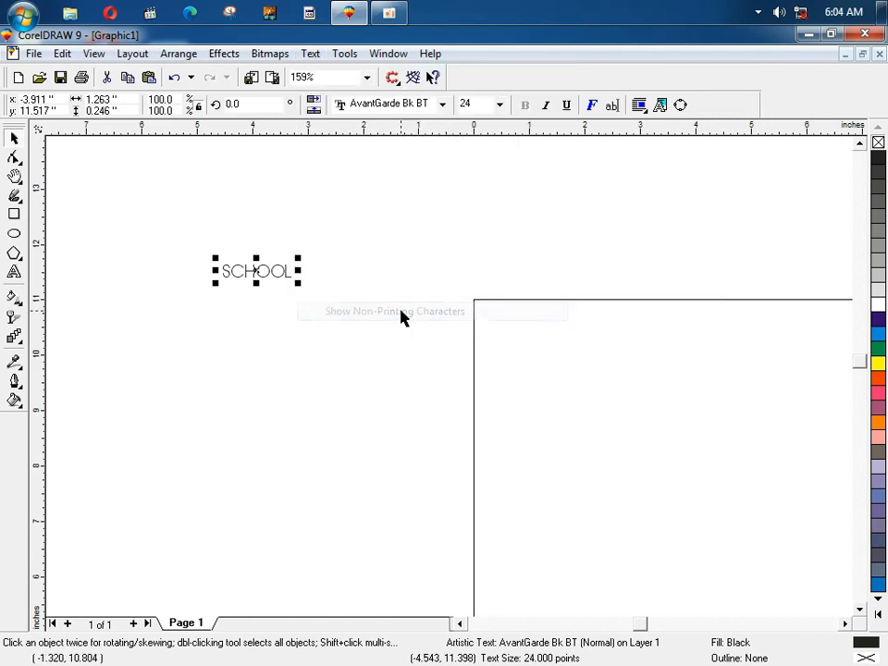
click(306, 56)
click(329, 320)
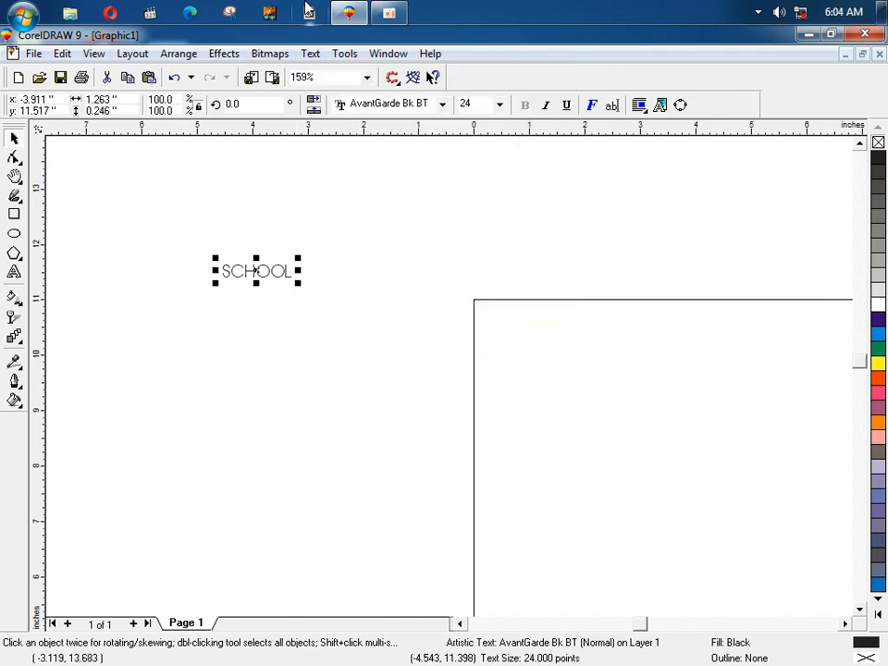
click(309, 54)
click(338, 313)
click(316, 55)
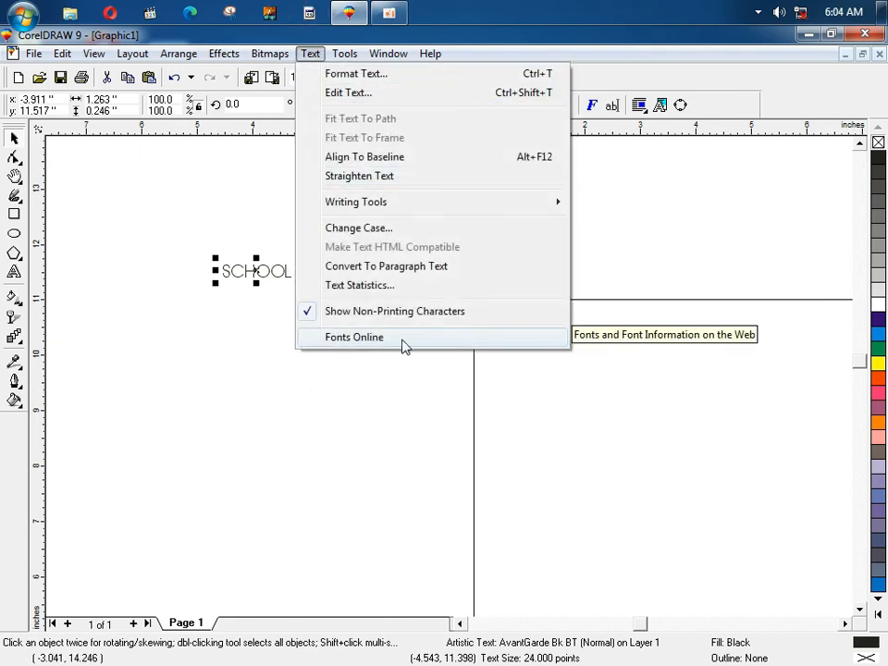
click(193, 179)
Step: Set the SCHOOL text's font to KaiTi, then to Kokila
click(284, 269)
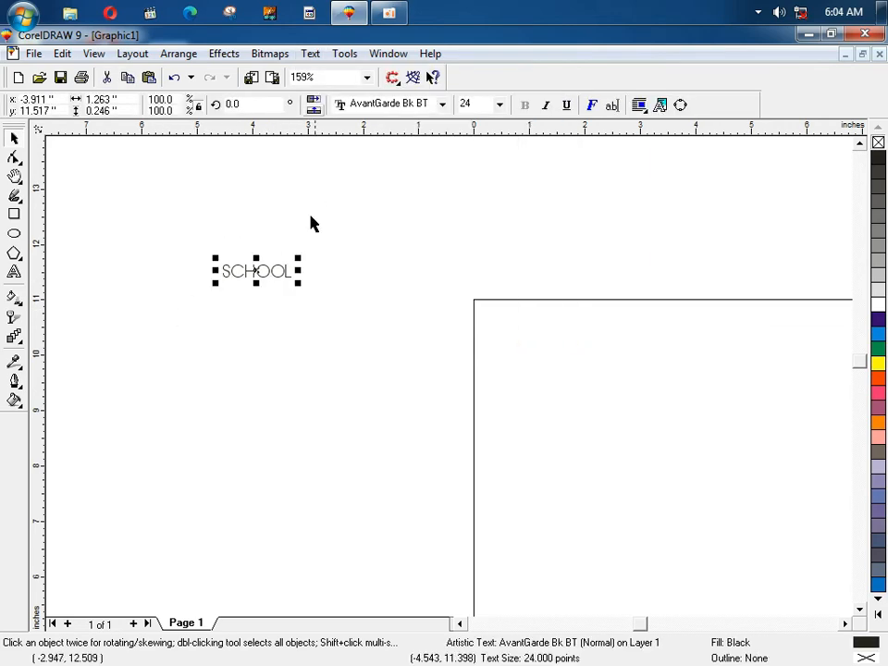
click(410, 106)
scroll(397, 218, down, 9)
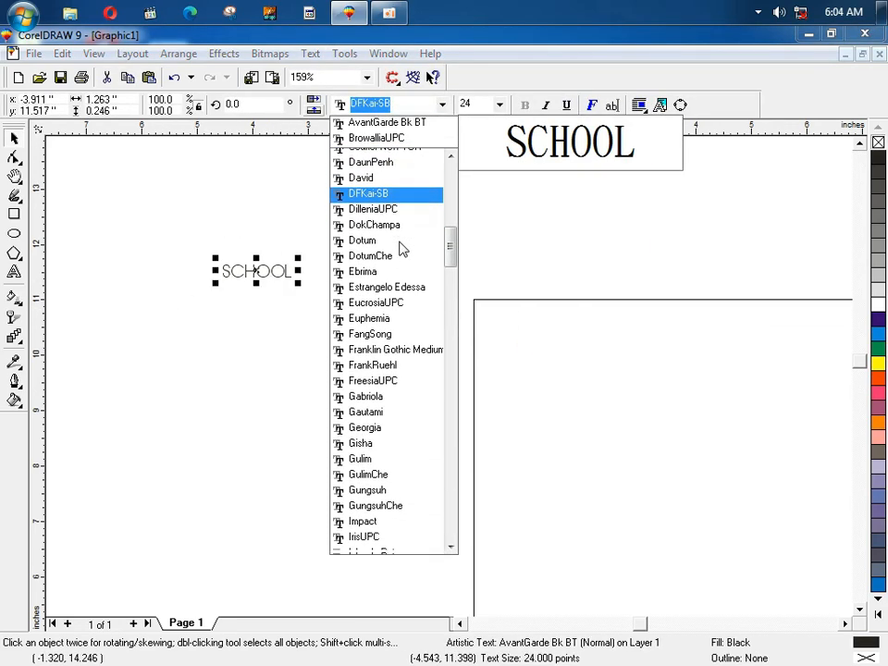
scroll(402, 268, down, 6)
click(397, 296)
click(410, 105)
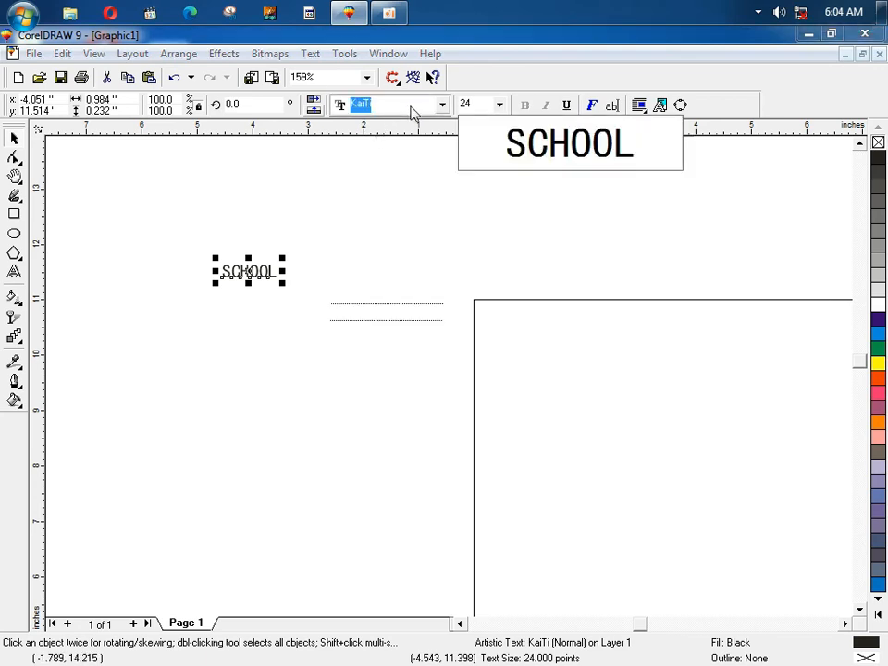
click(393, 389)
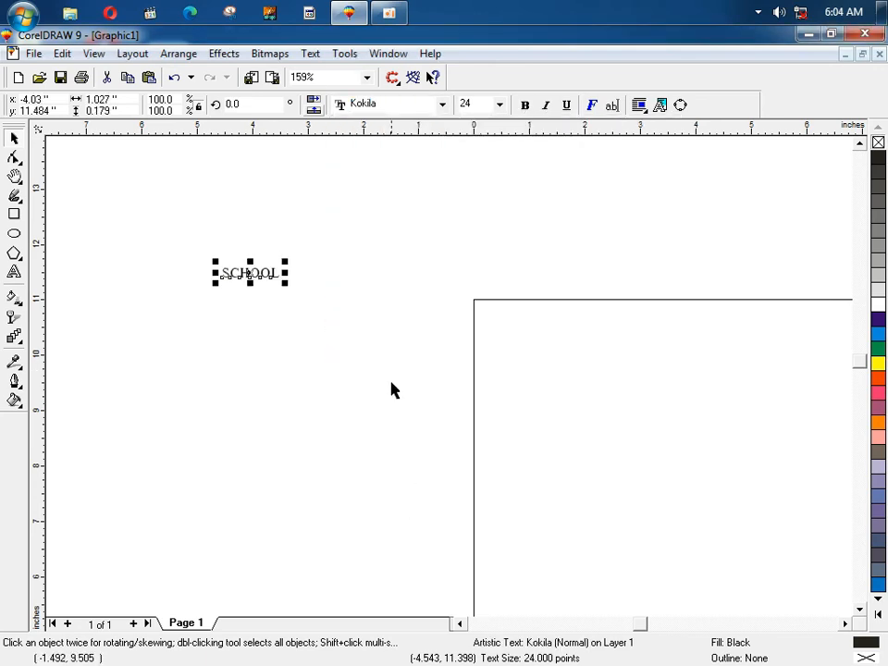
click(344, 54)
click(311, 54)
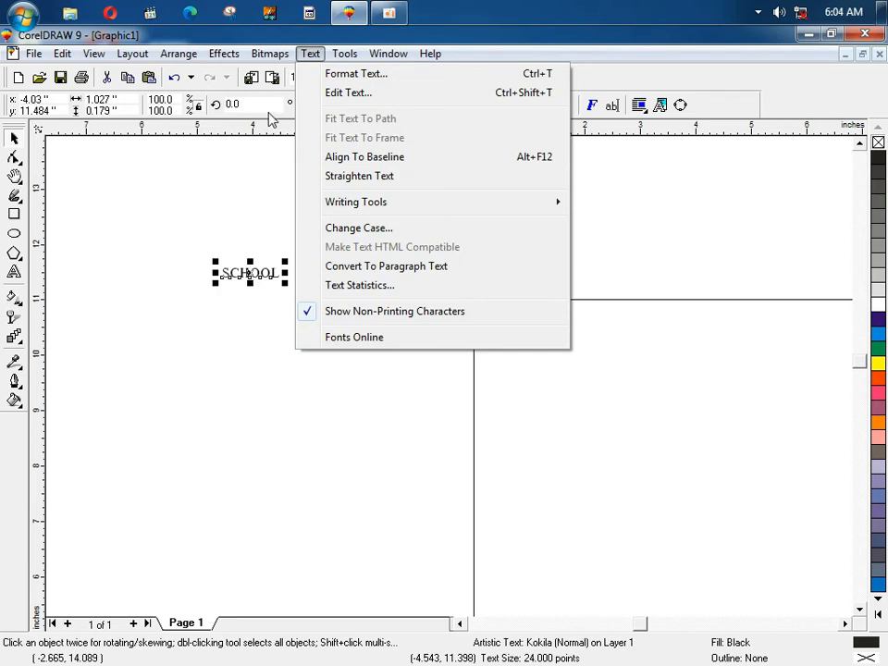
Step: Browse the Tools, Window and Help menus, then open the Options dialog
mouse_move(341, 56)
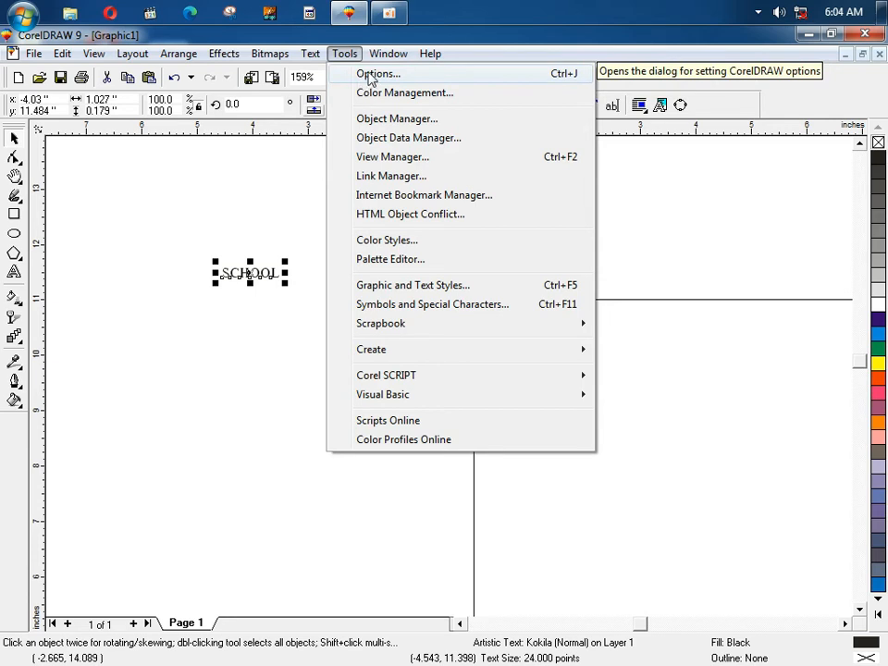
mouse_move(379, 61)
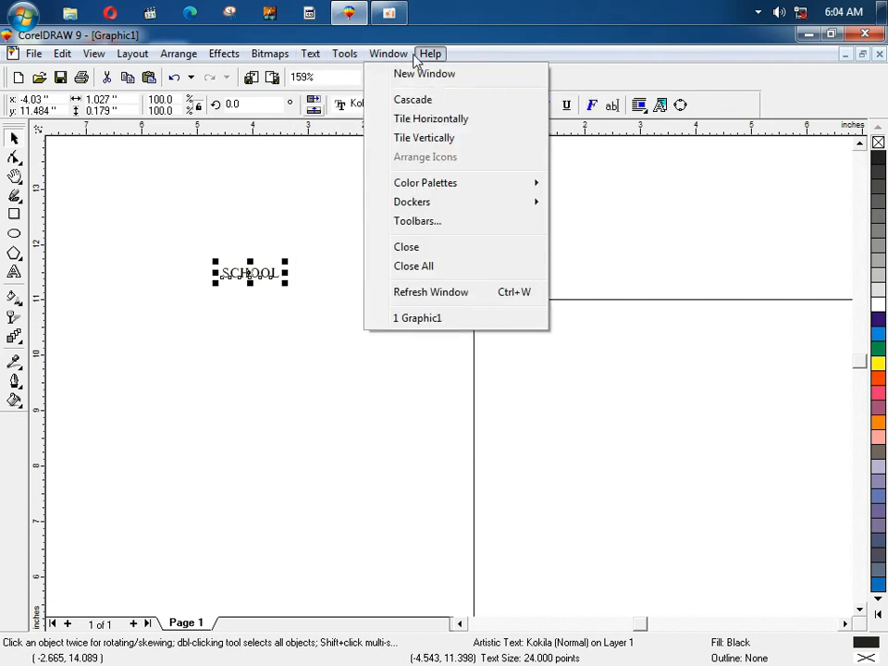
mouse_move(424, 61)
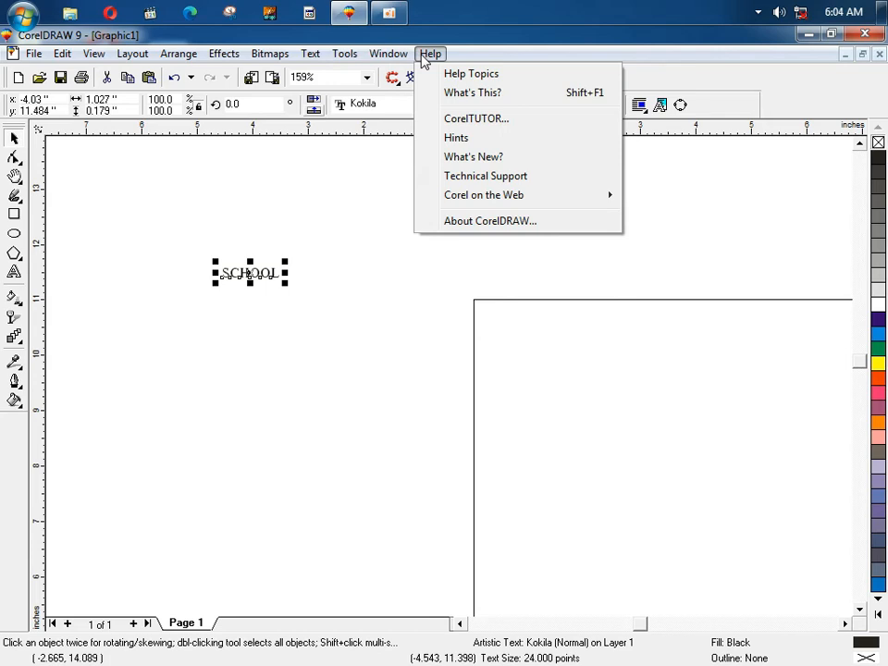
click(363, 74)
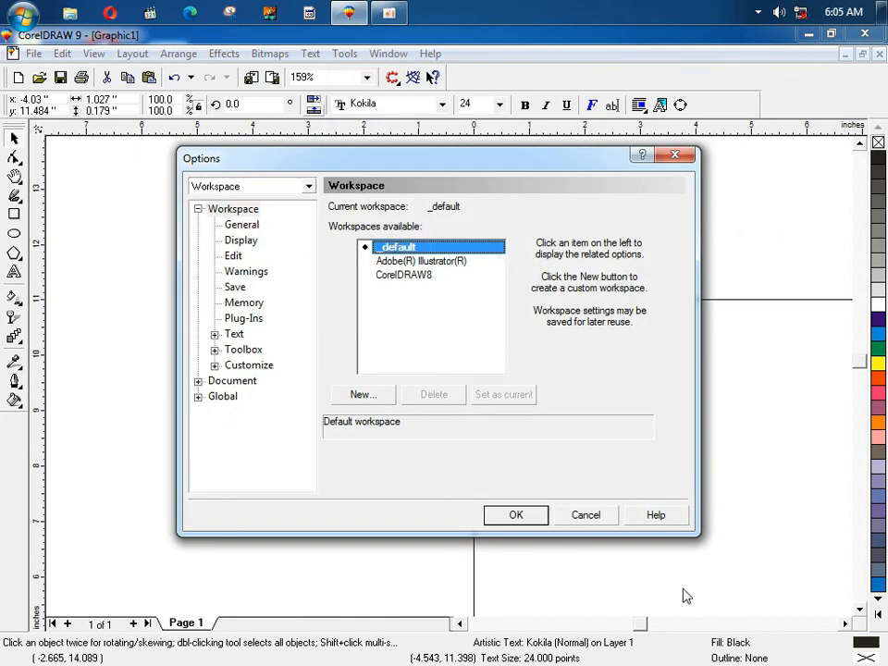
Step: Review the workspace entries and keep the welcome screen as the start-up option
click(405, 278)
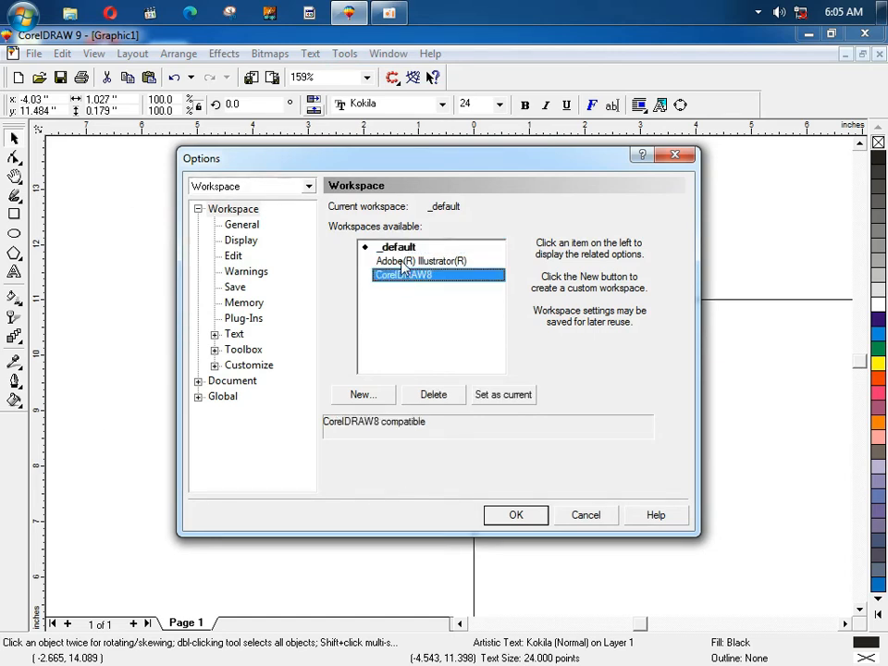
click(401, 262)
click(399, 250)
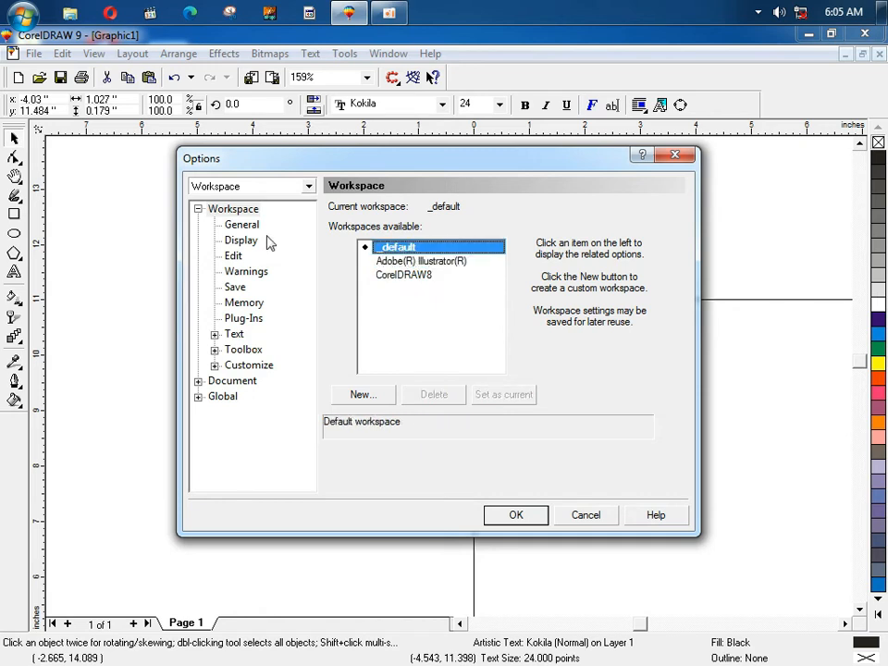
click(241, 226)
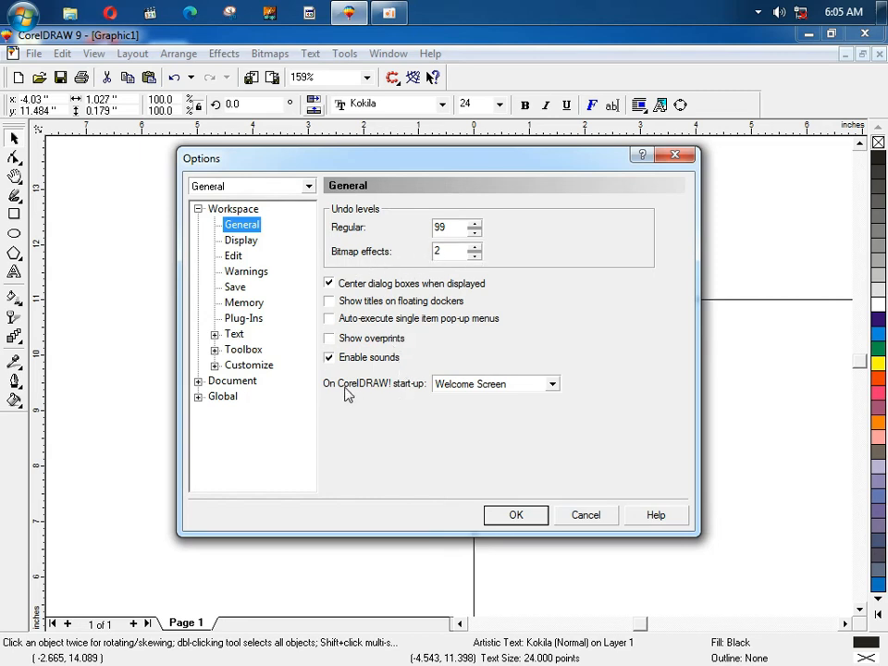
click(552, 384)
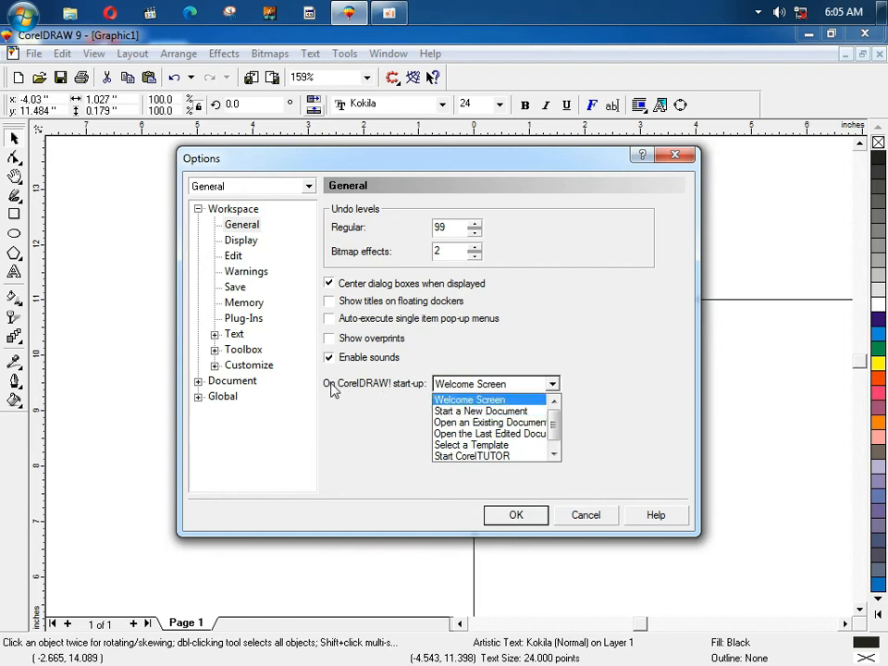
click(479, 387)
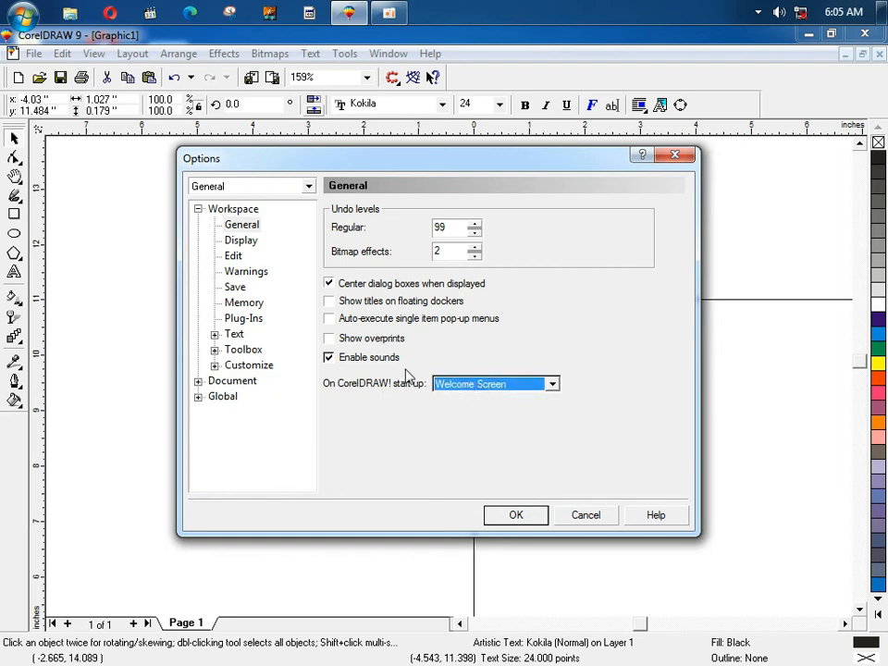
Step: Review the Display, Edit, Warnings and Save pages, then close Options without applying
click(238, 242)
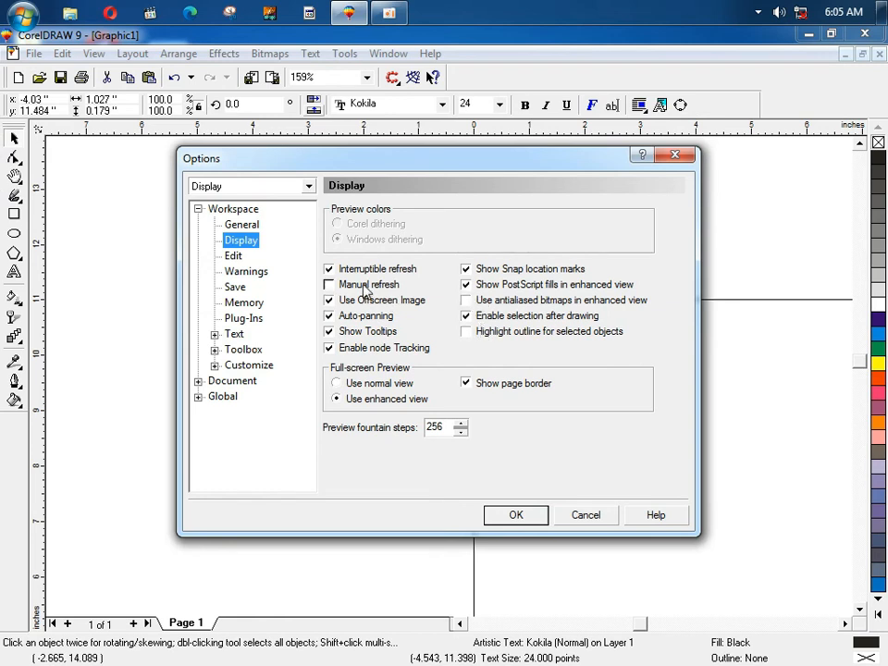
click(232, 256)
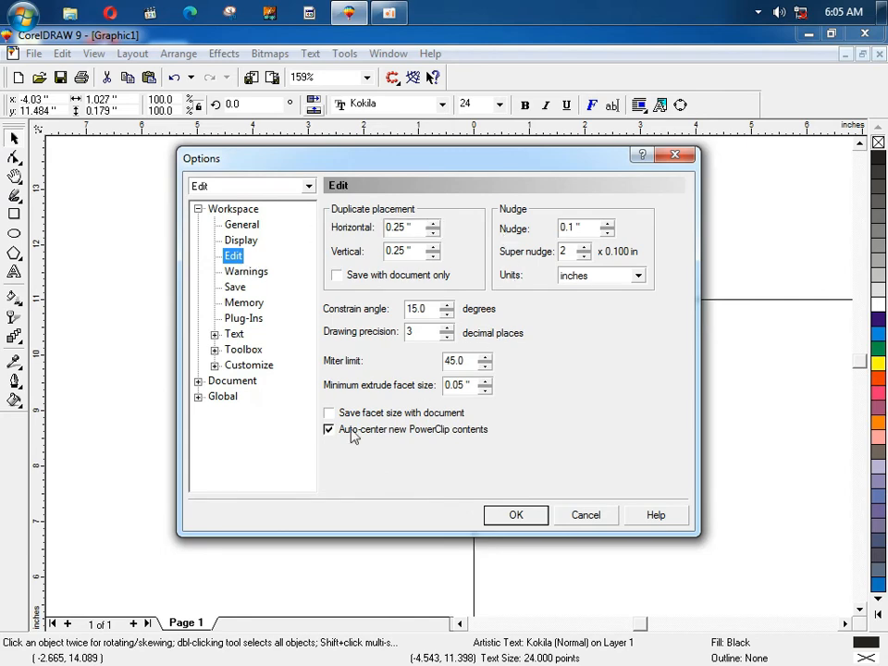
click(246, 274)
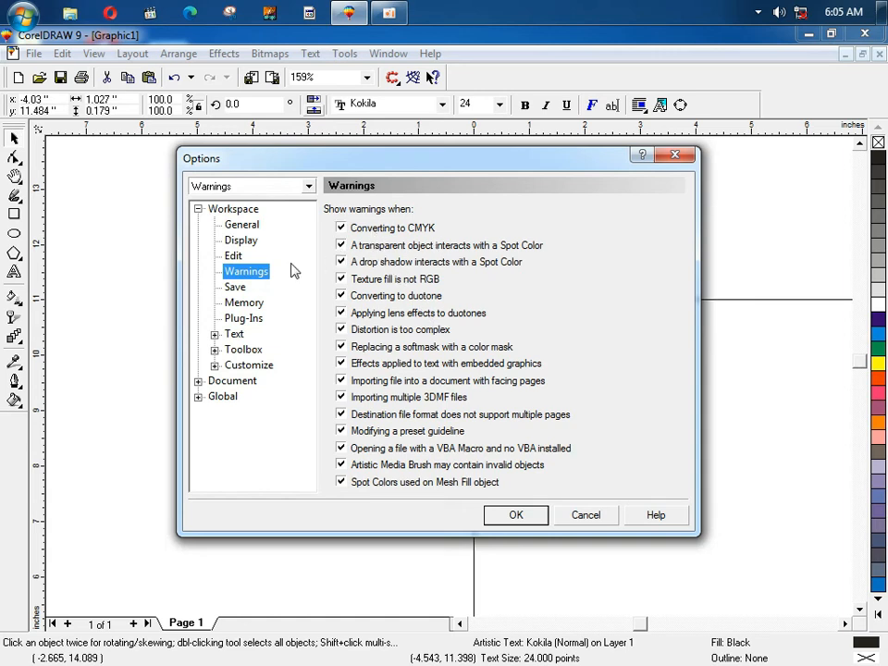
click(239, 286)
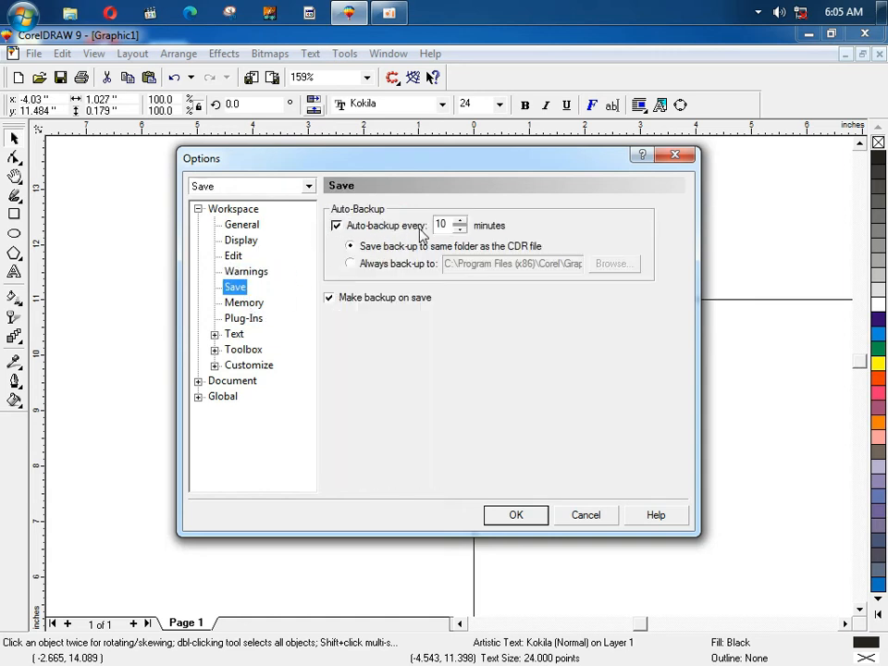
click(336, 229)
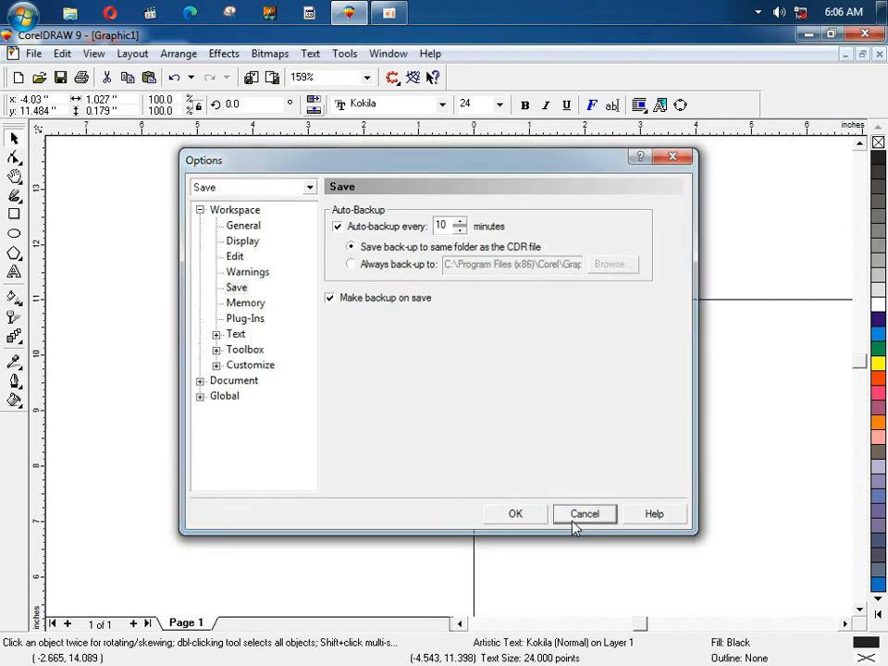
click(585, 514)
Step: Quit without saving Graphic1, relaunch, dismiss the pending.cdr error and create a new blank drawing
click(864, 35)
click(468, 393)
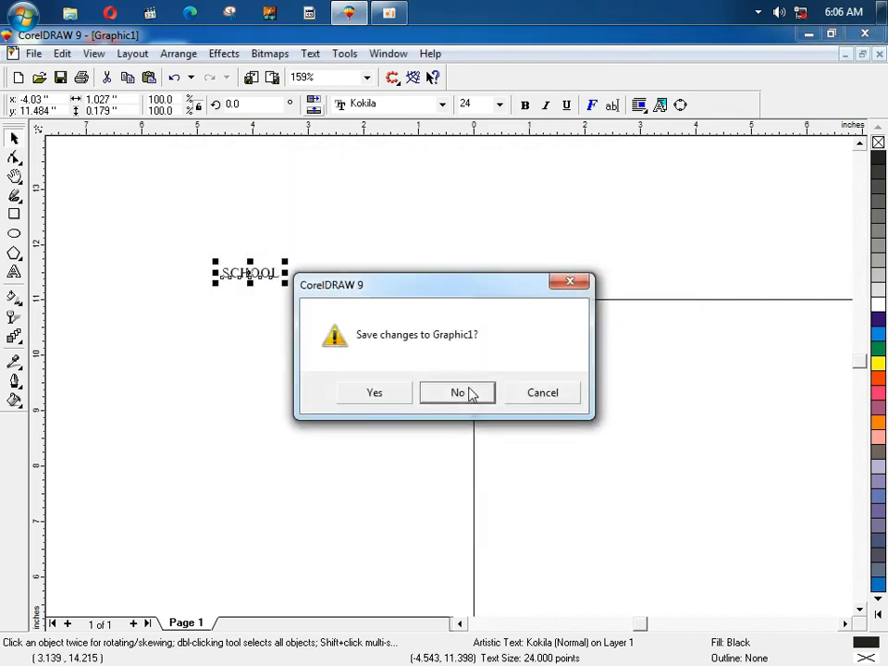
click(354, 9)
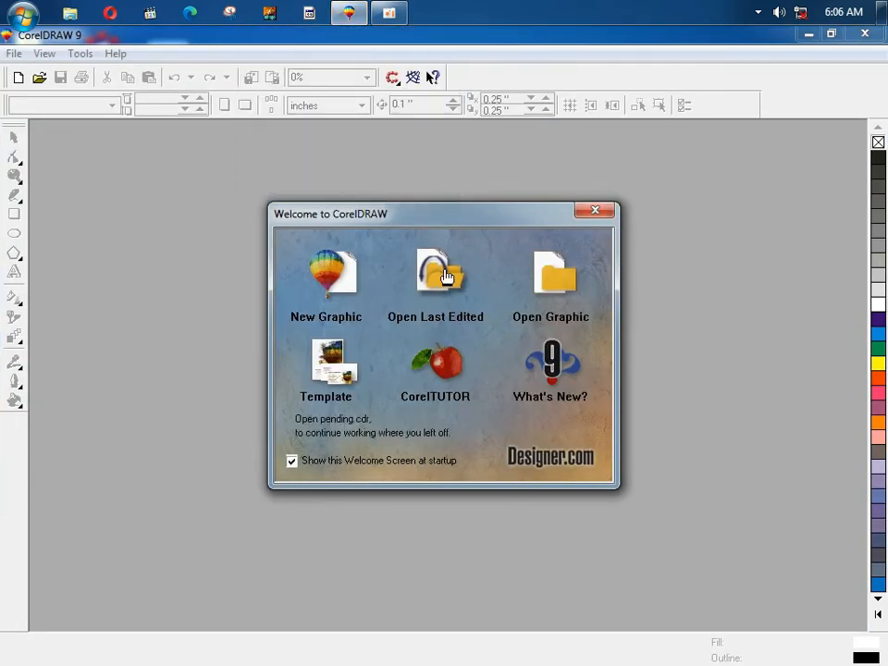
click(445, 275)
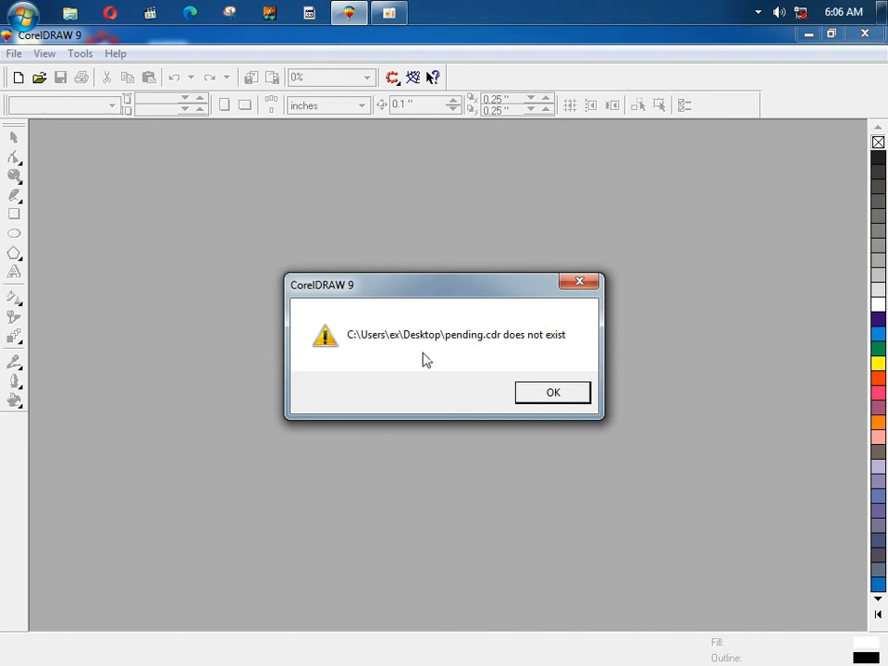
click(548, 396)
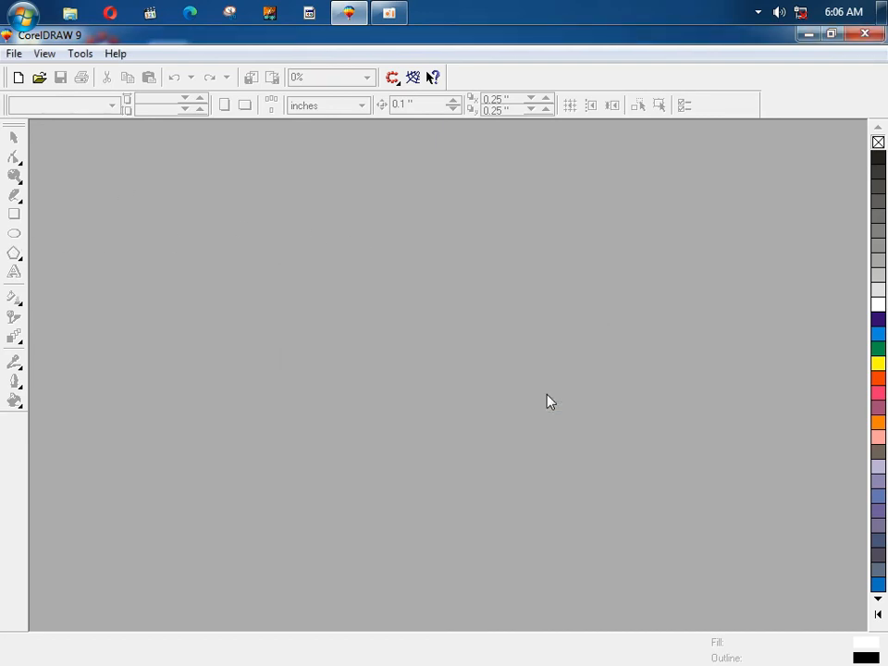
click(14, 53)
click(30, 74)
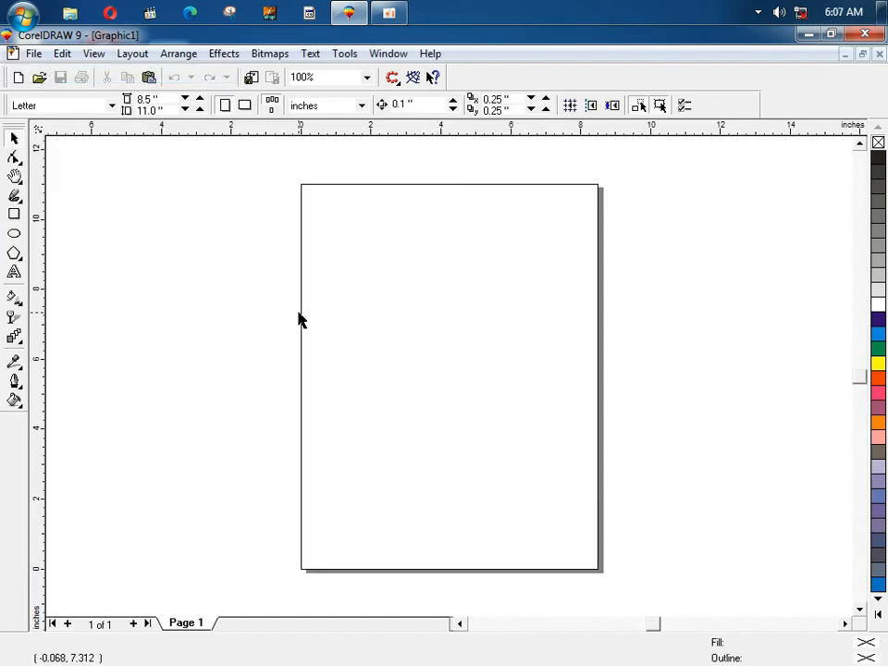
click(344, 54)
click(349, 73)
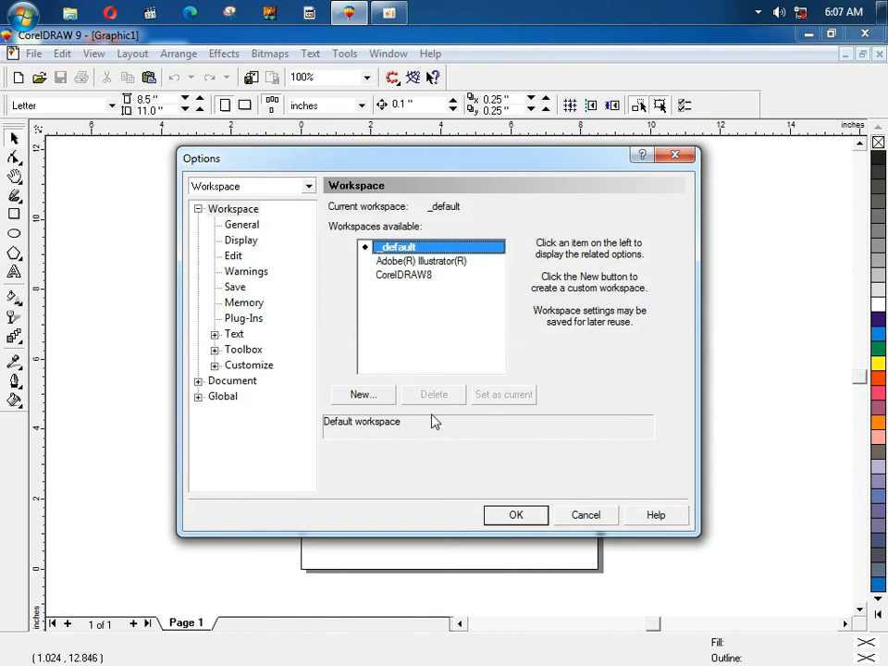
click(254, 307)
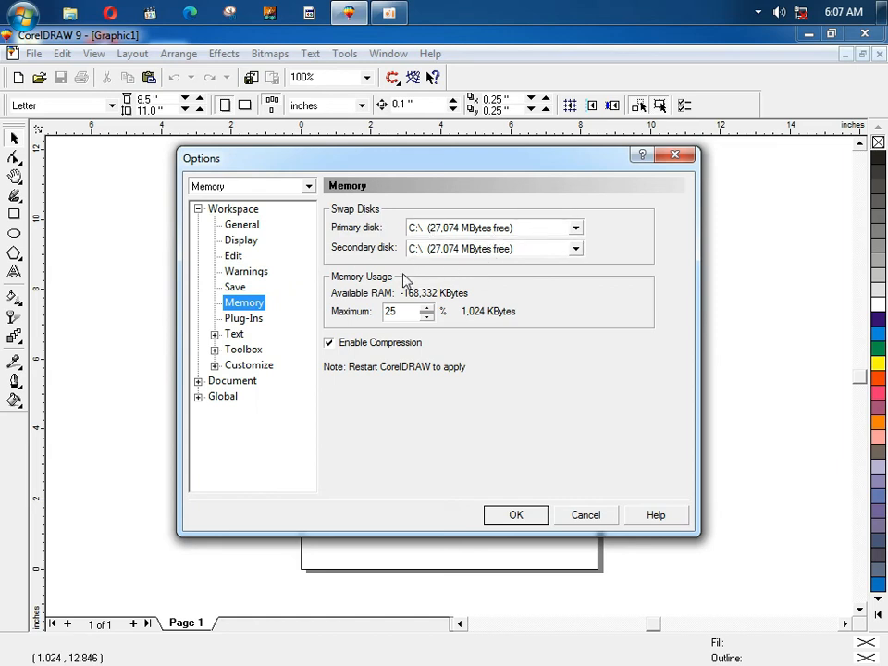
click(245, 321)
click(239, 335)
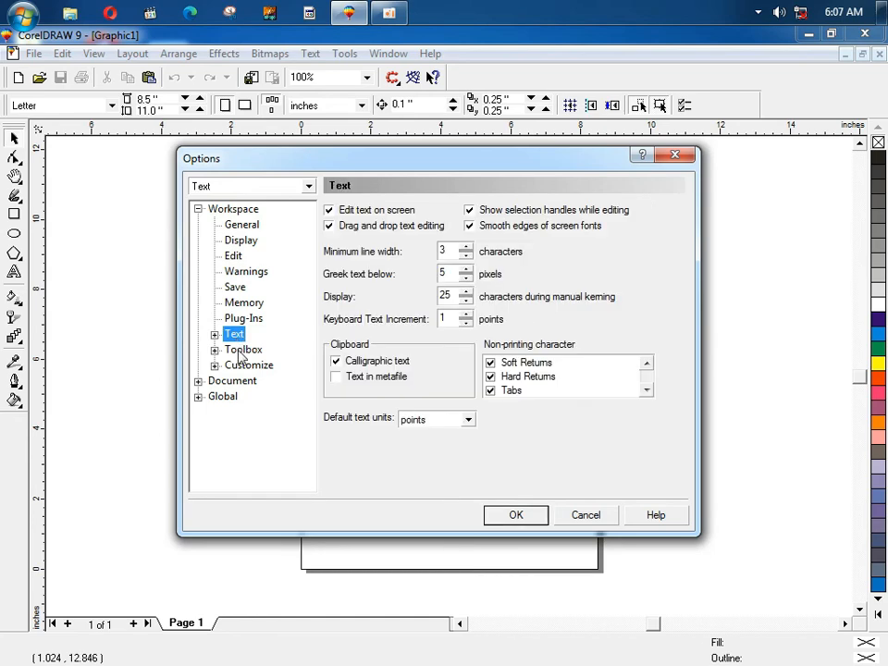
click(241, 351)
click(242, 366)
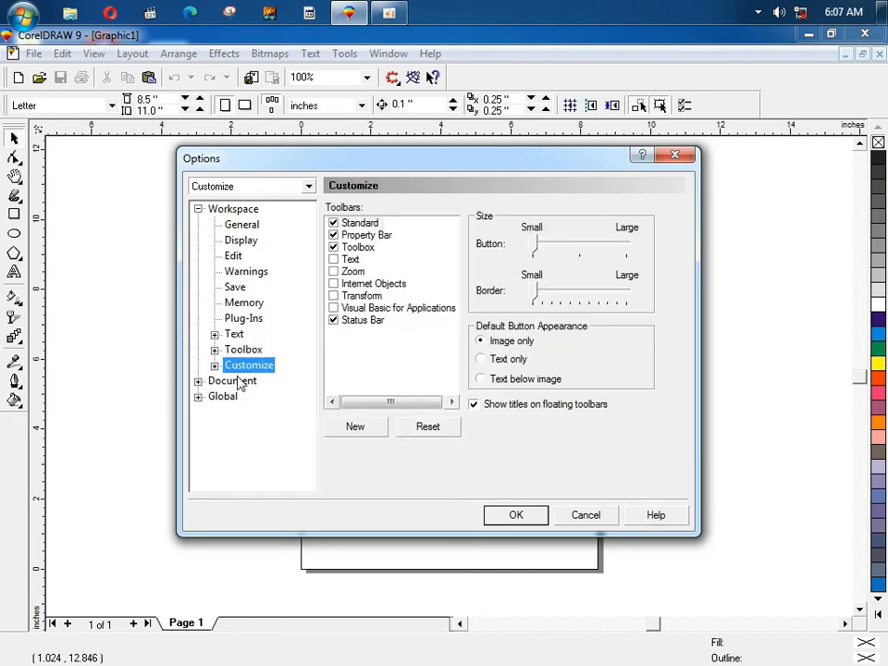
click(234, 382)
click(224, 397)
click(590, 515)
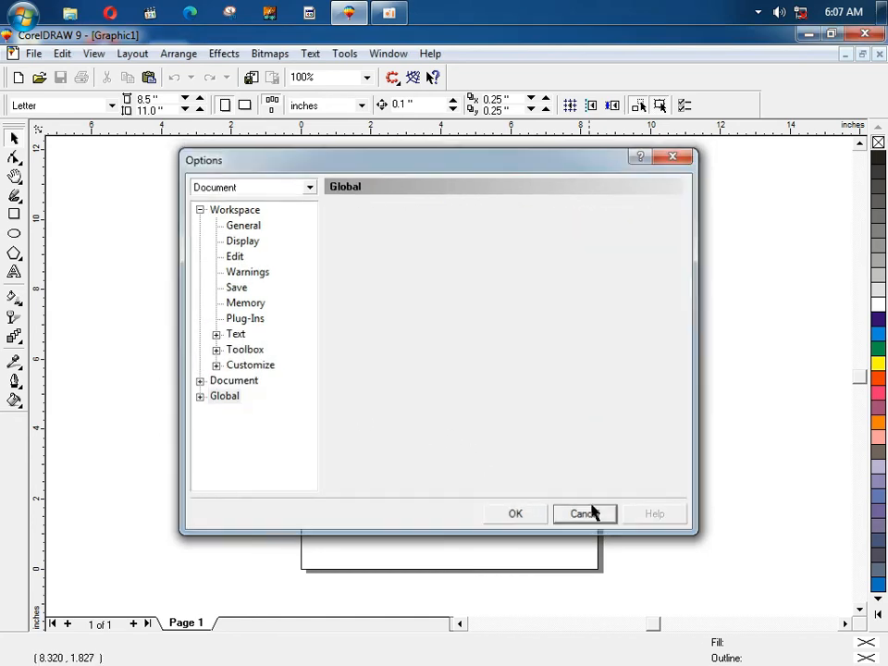
click(345, 53)
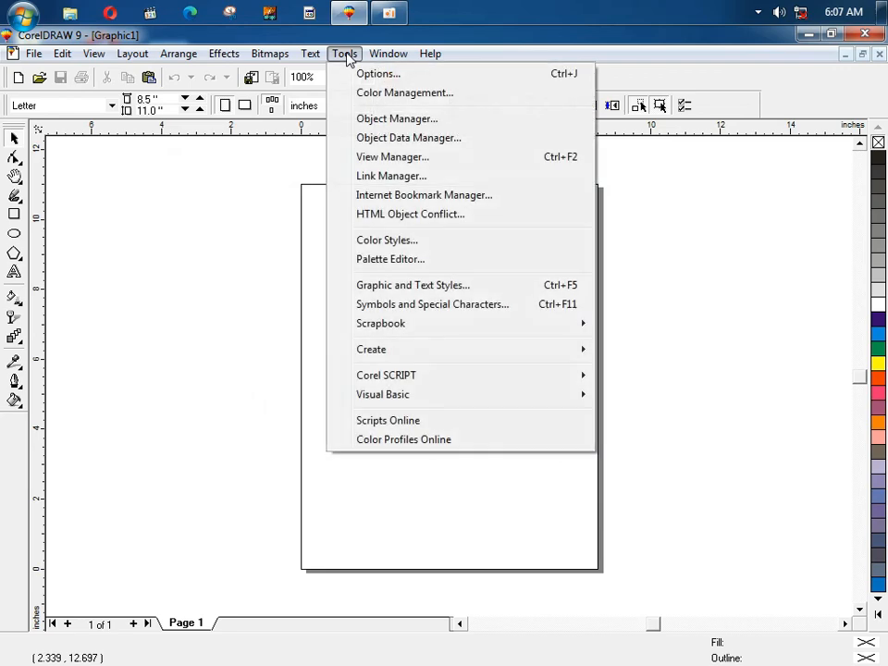
click(385, 92)
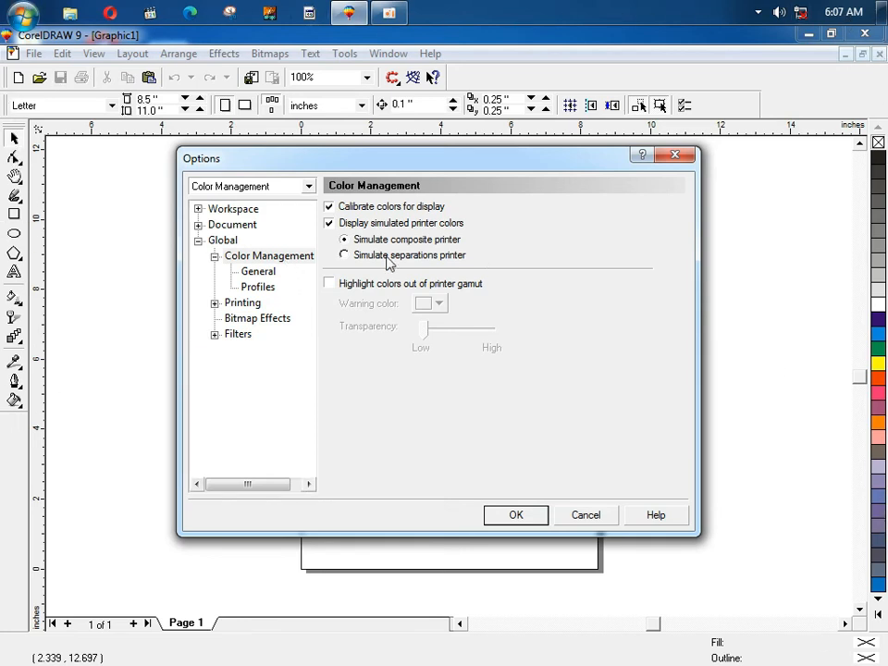
click(239, 232)
click(234, 243)
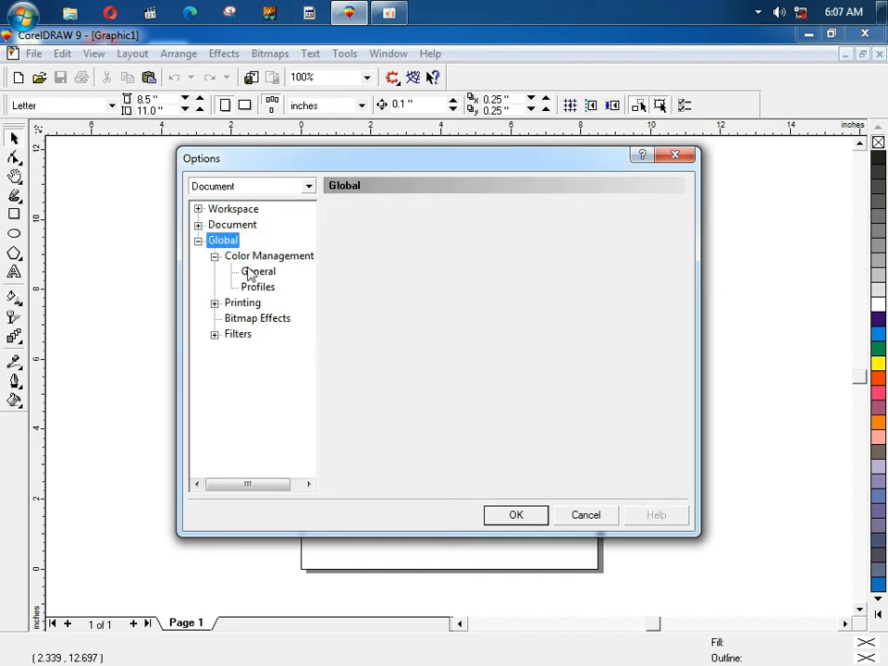
click(250, 271)
click(264, 288)
click(243, 303)
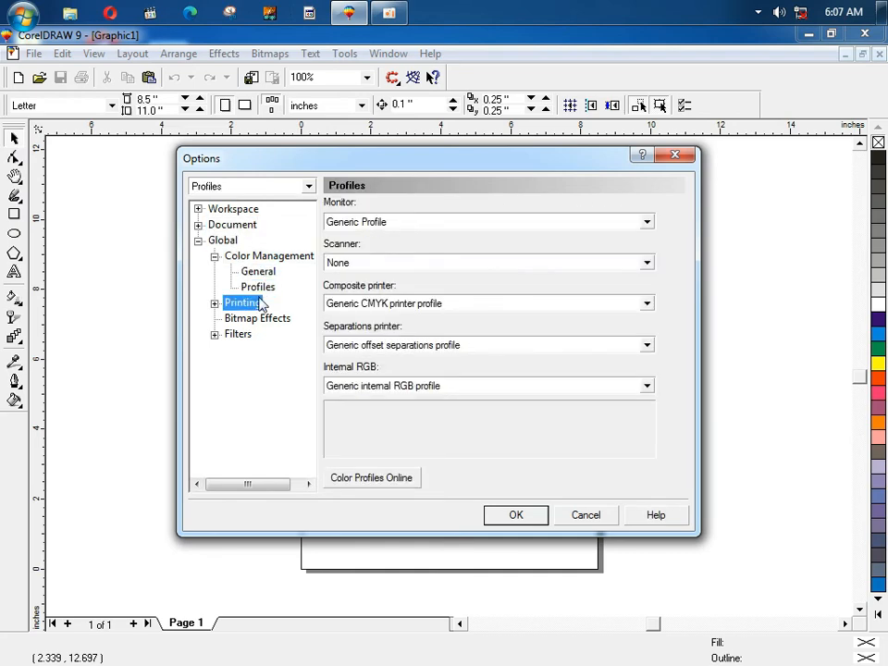
click(245, 317)
click(239, 334)
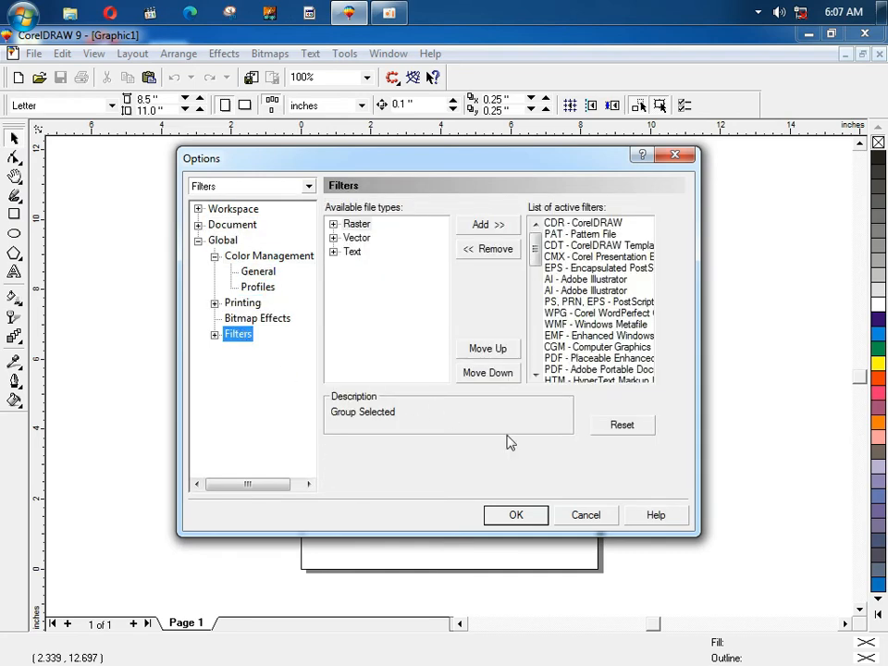
click(586, 514)
click(345, 54)
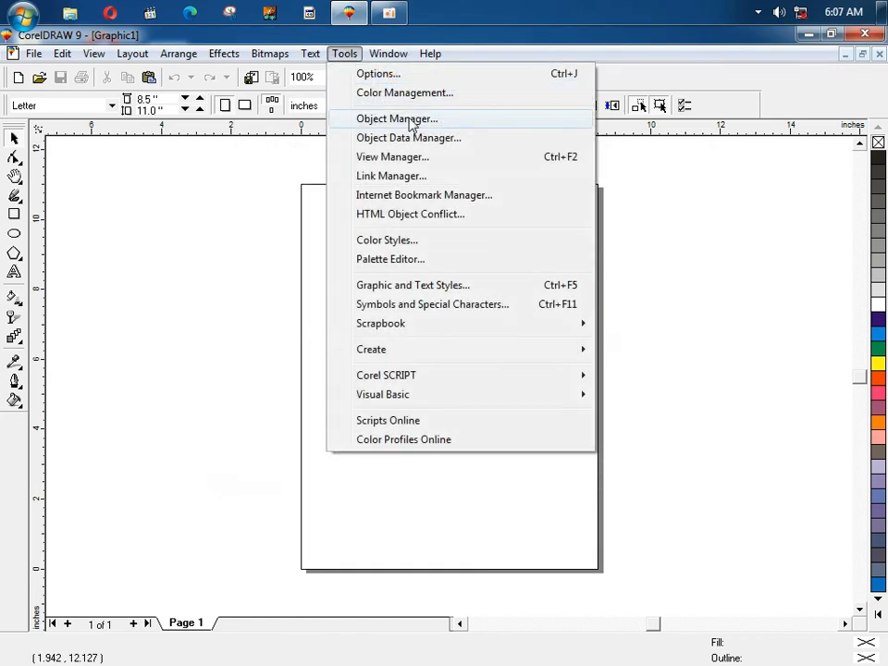
click(370, 118)
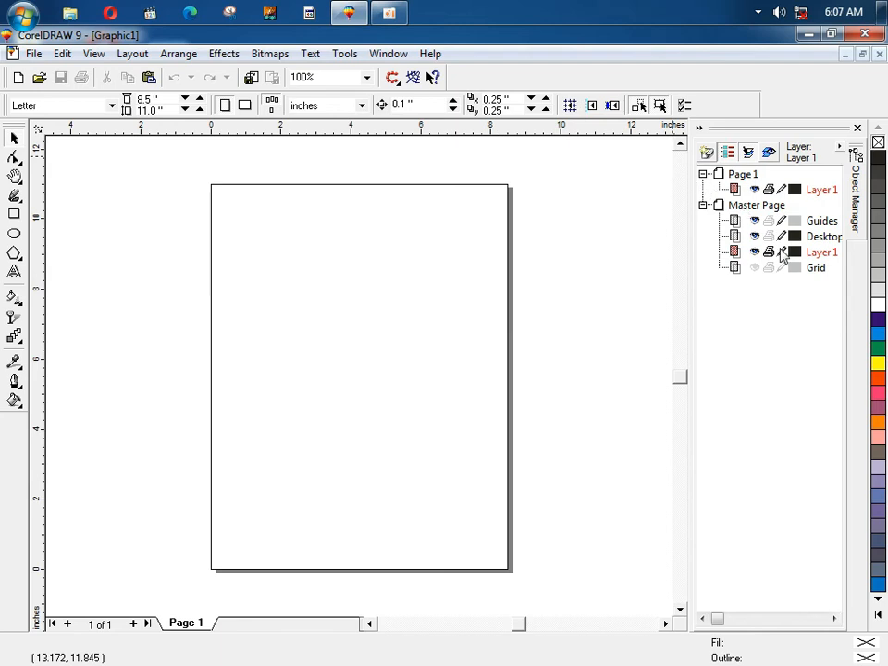
click(857, 128)
click(344, 54)
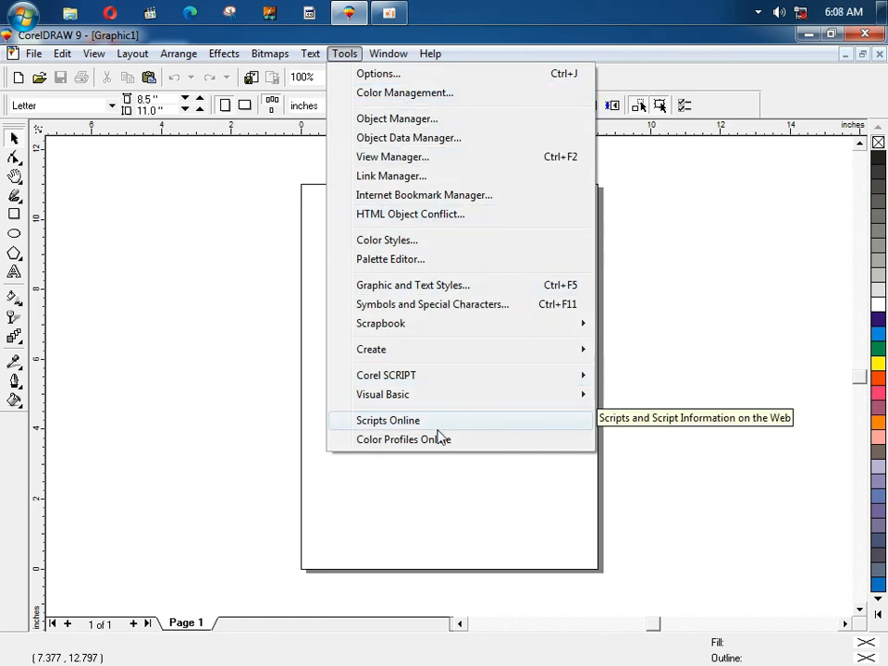
mouse_move(375, 57)
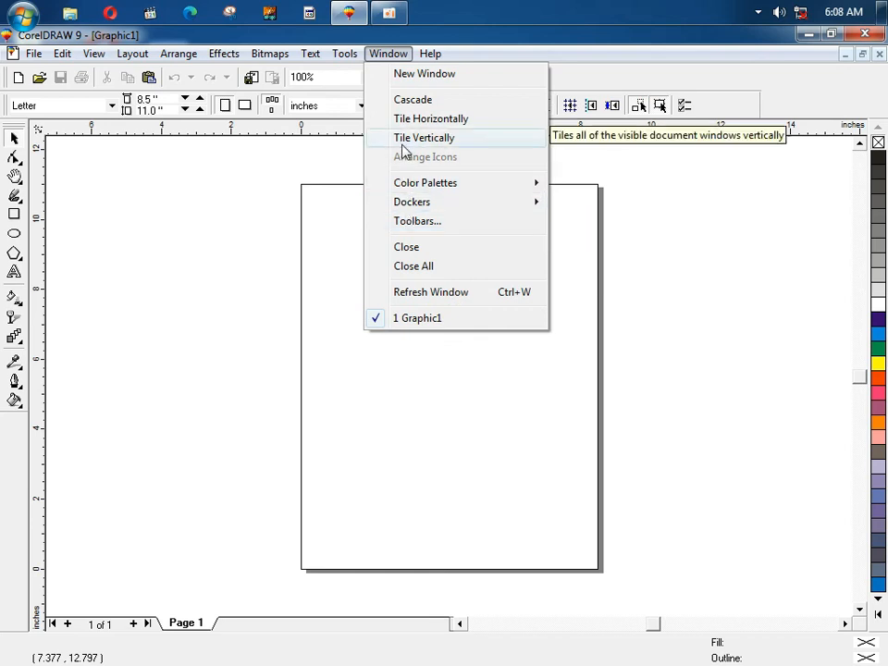
mouse_move(421, 58)
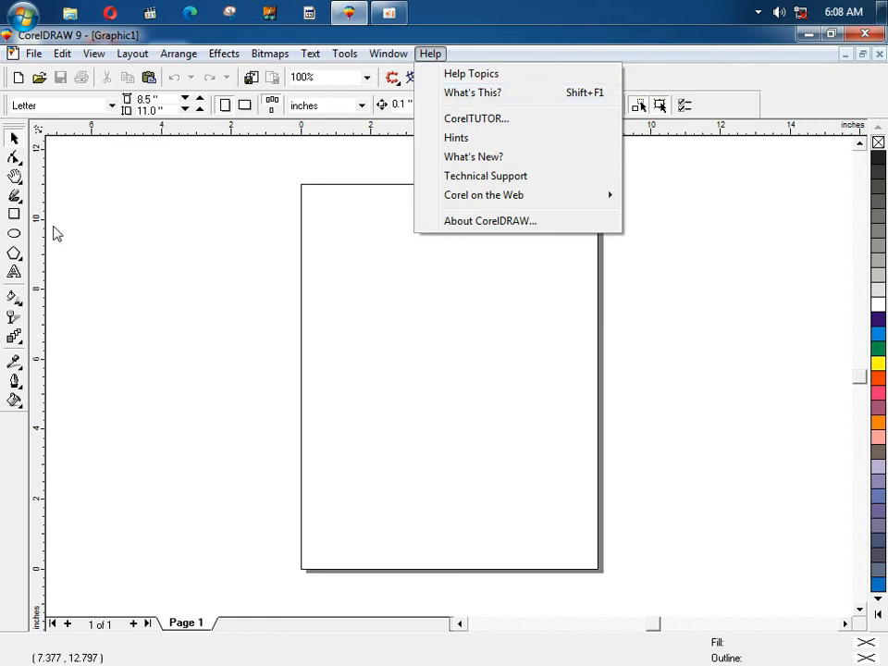
click(14, 214)
drag(169, 219, 317, 335)
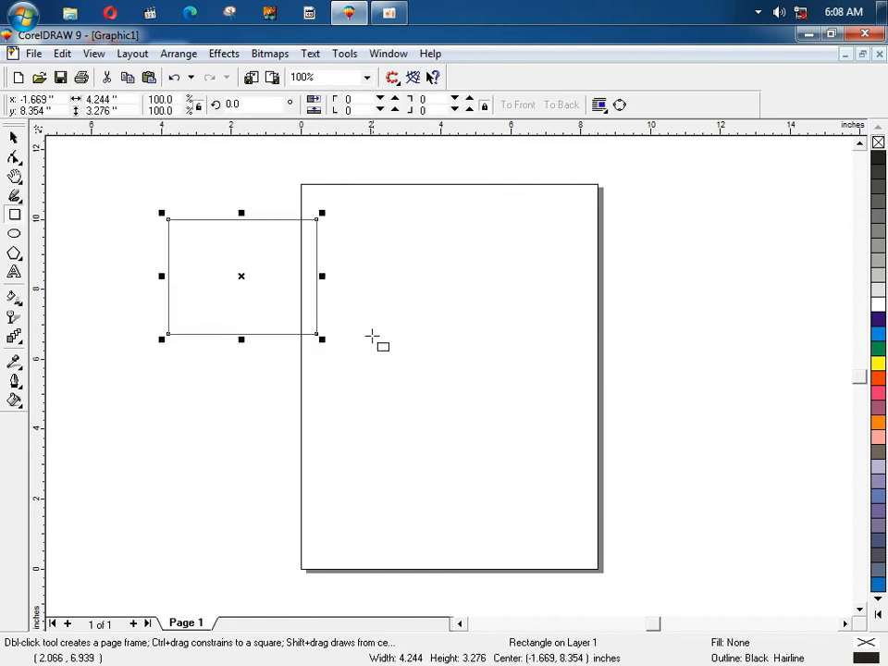
click(430, 54)
click(476, 94)
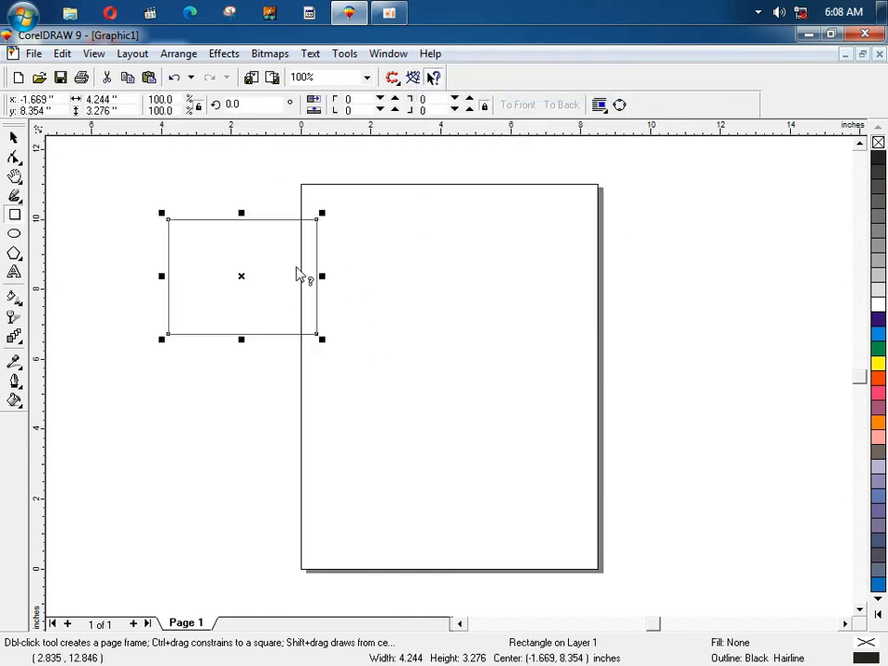
click(282, 244)
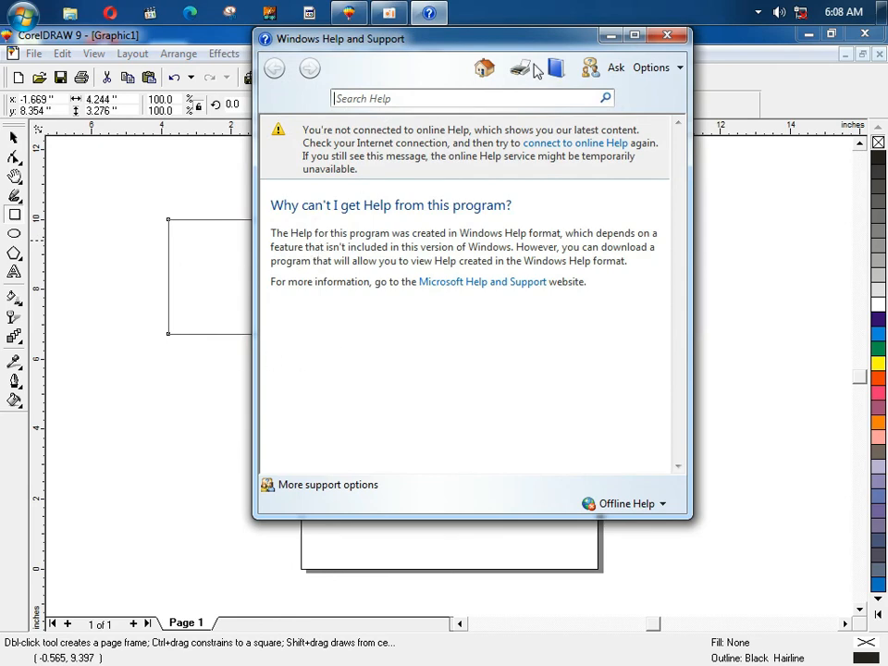
click(667, 36)
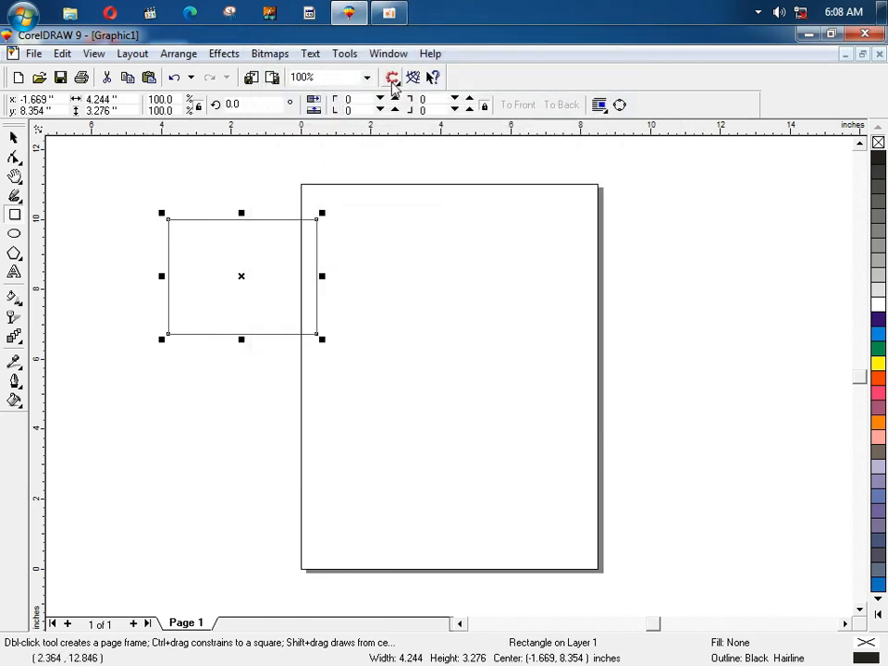
click(430, 54)
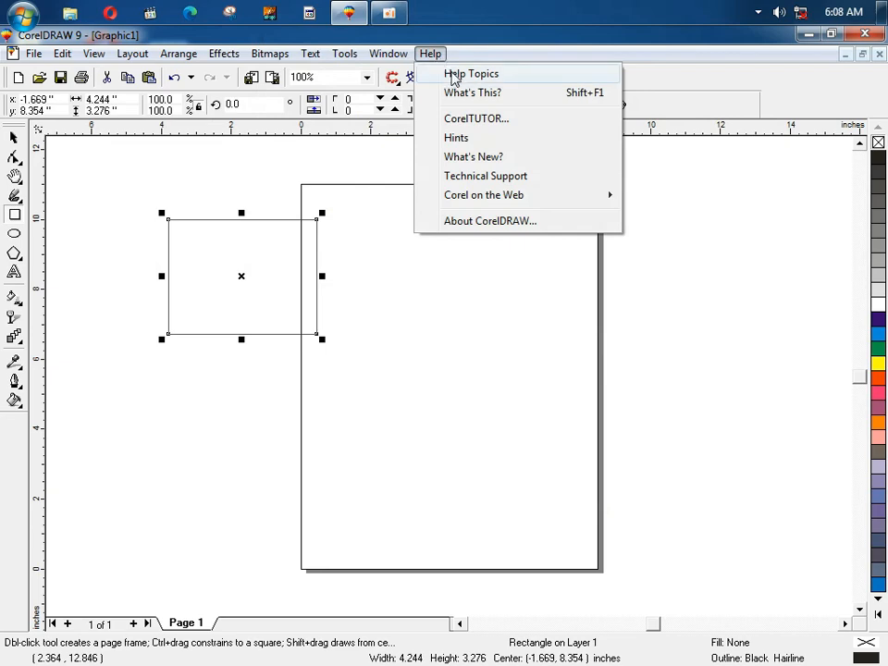
click(455, 75)
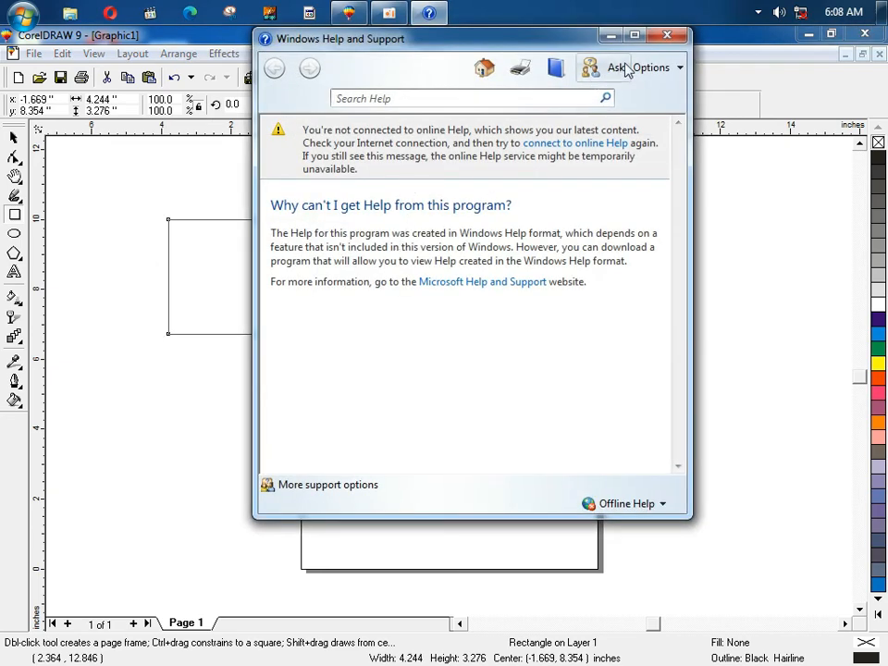
click(667, 35)
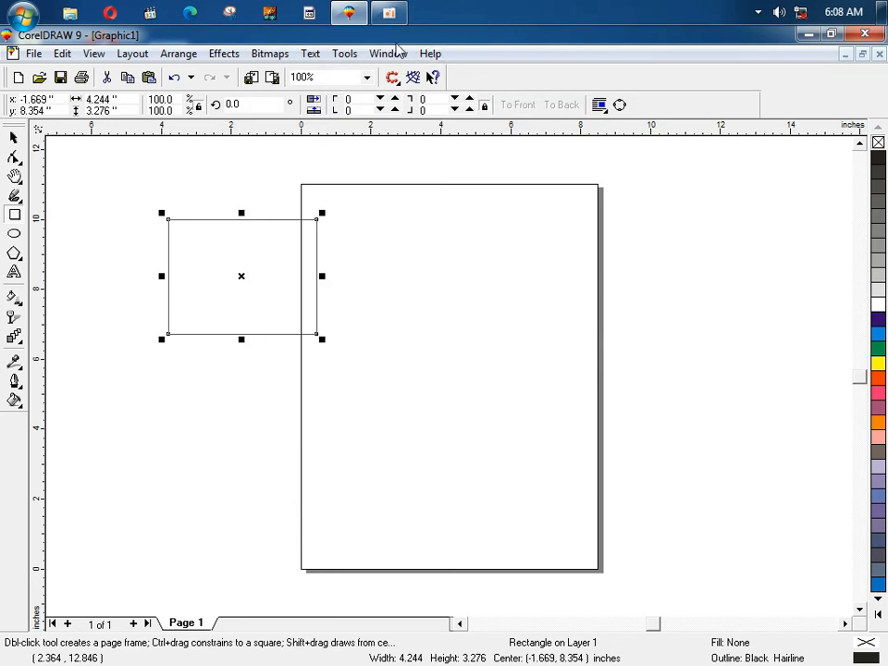
Step: Browse the View, Window, Arrange and Bitmaps menus, then switch to the Pick tool
click(94, 54)
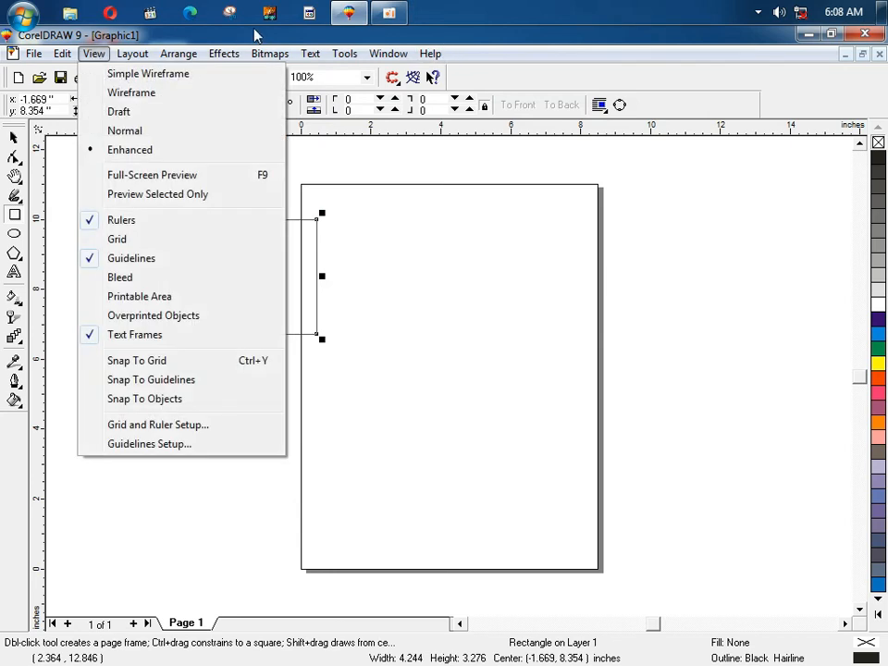
click(428, 54)
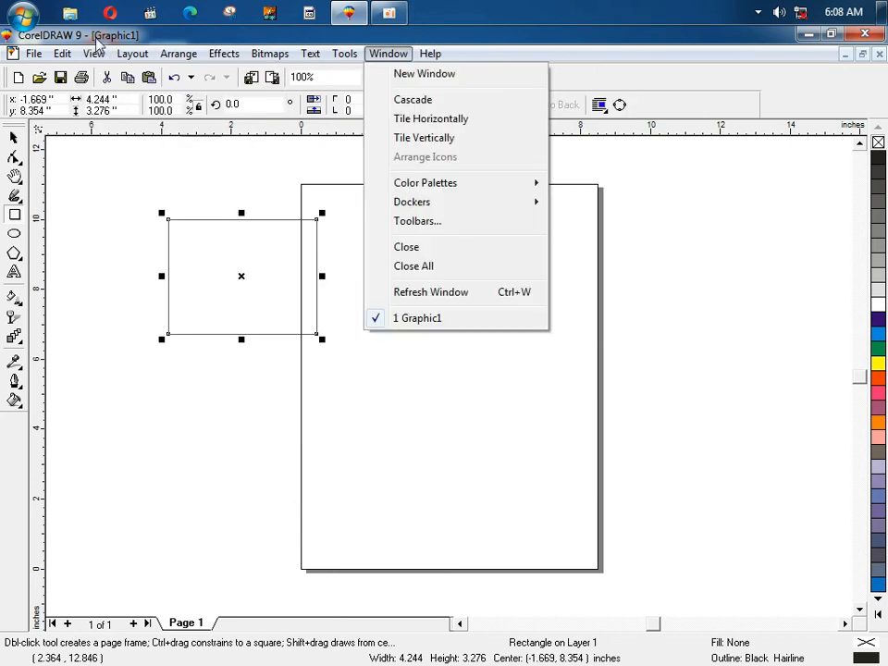
mouse_move(93, 53)
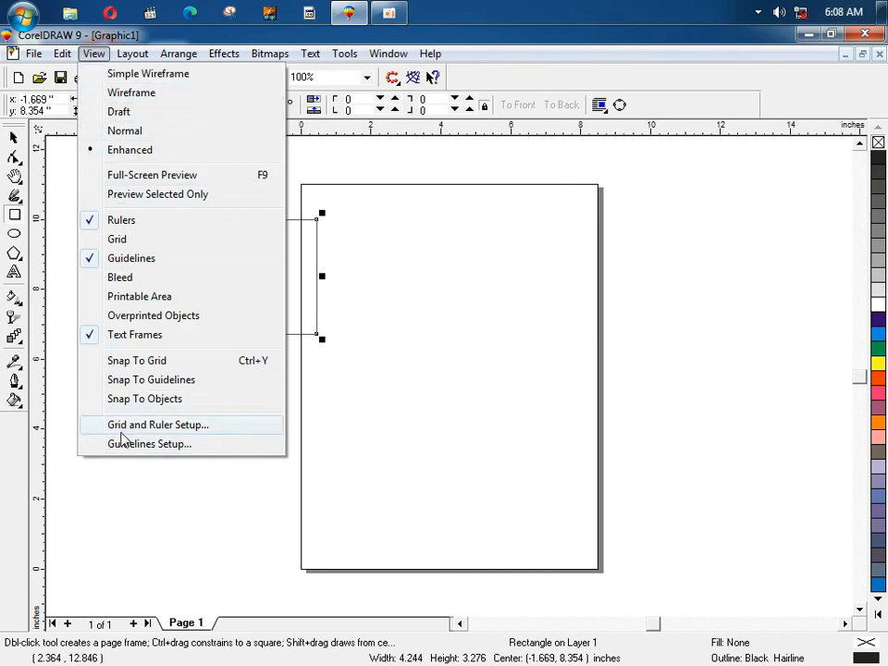
mouse_move(171, 57)
mouse_move(130, 58)
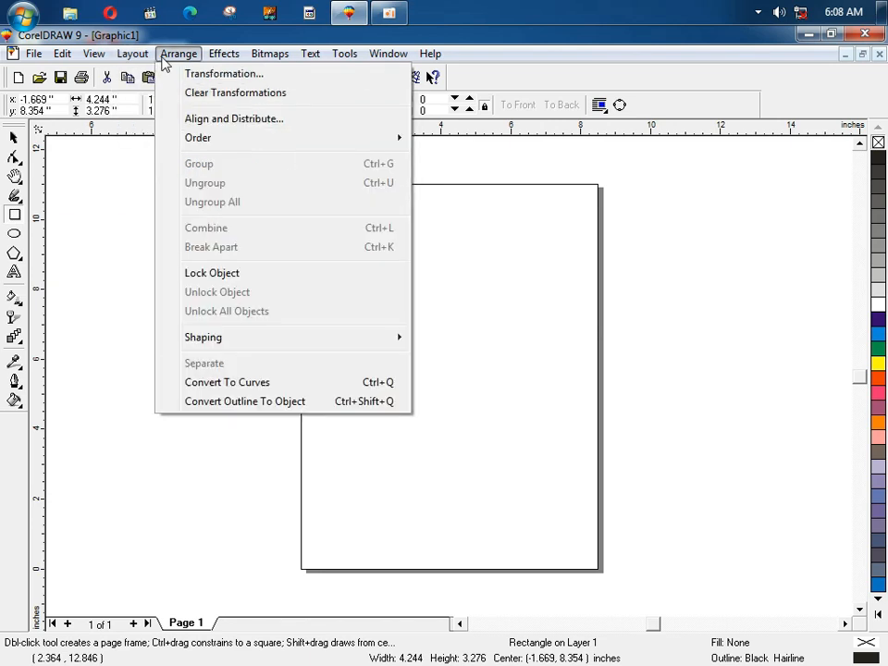
mouse_move(236, 60)
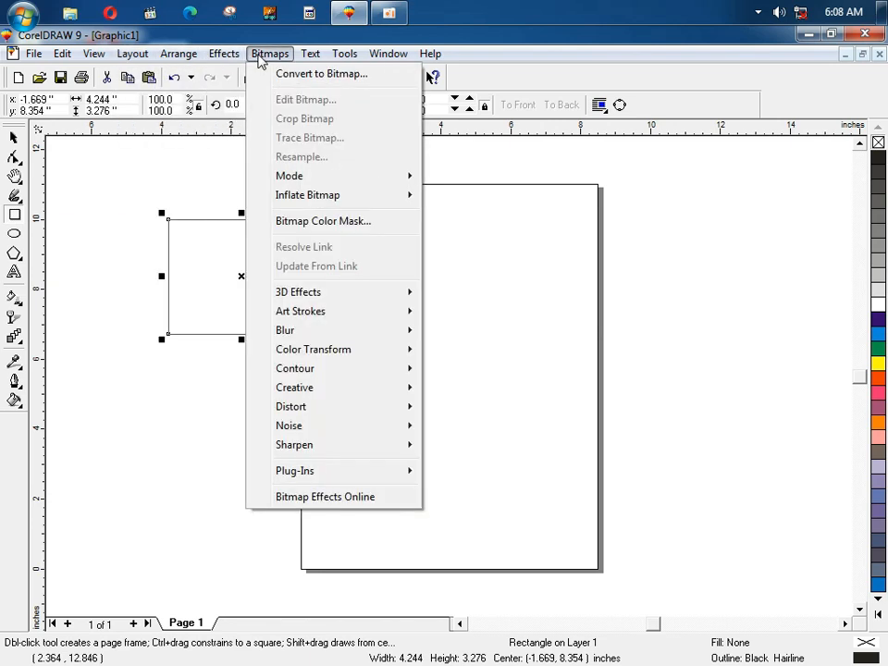
mouse_move(315, 60)
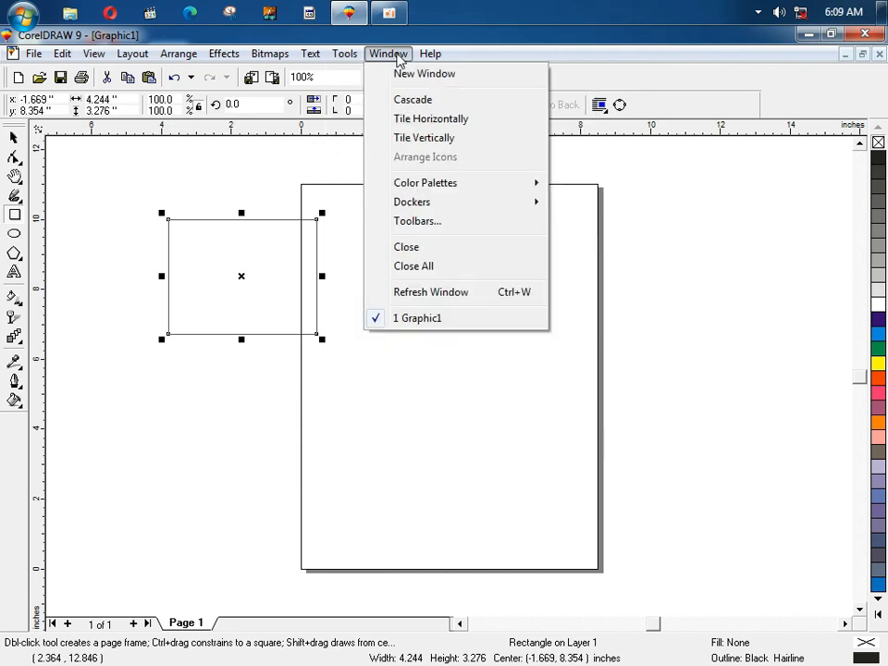
click(453, 44)
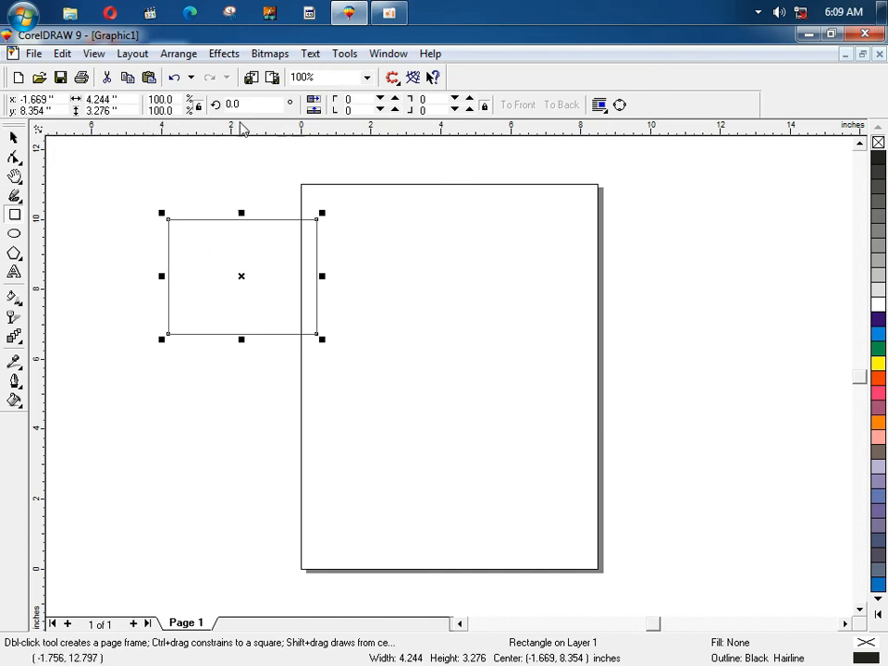
click(16, 138)
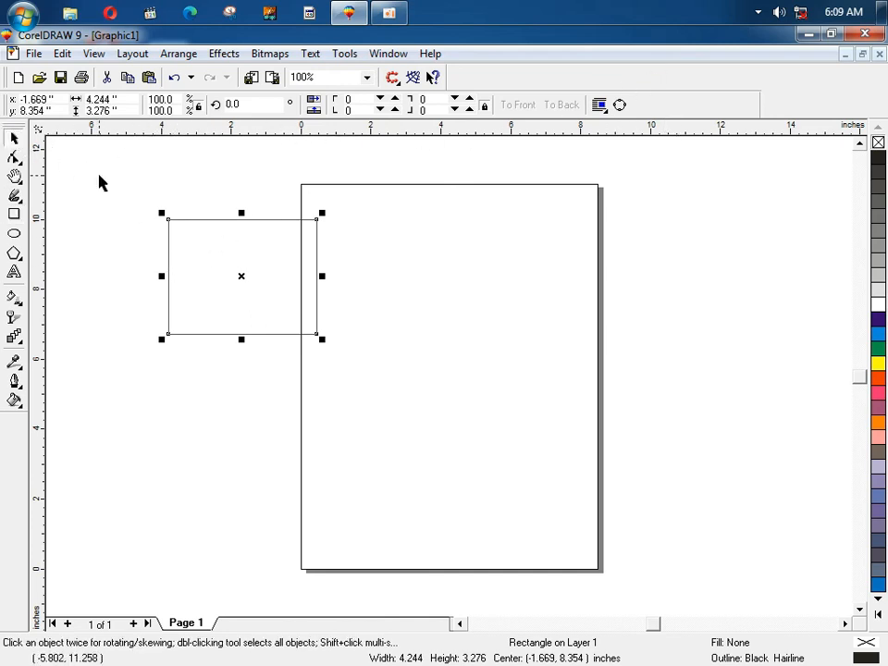
Step: Drop a copy of the rectangle offset slightly down and right of the original
click(99, 178)
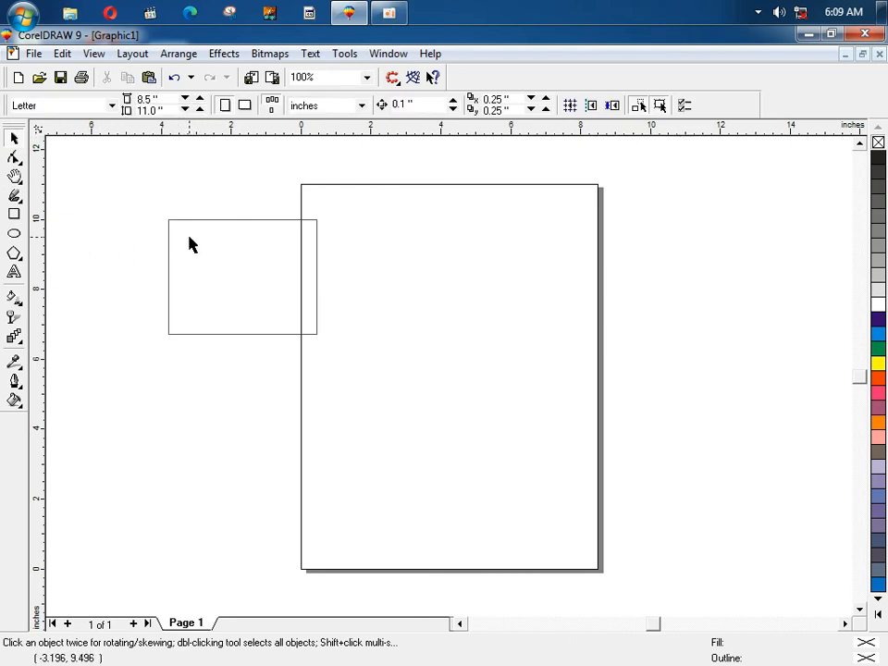
drag(253, 238, 271, 258)
right_click(271, 258)
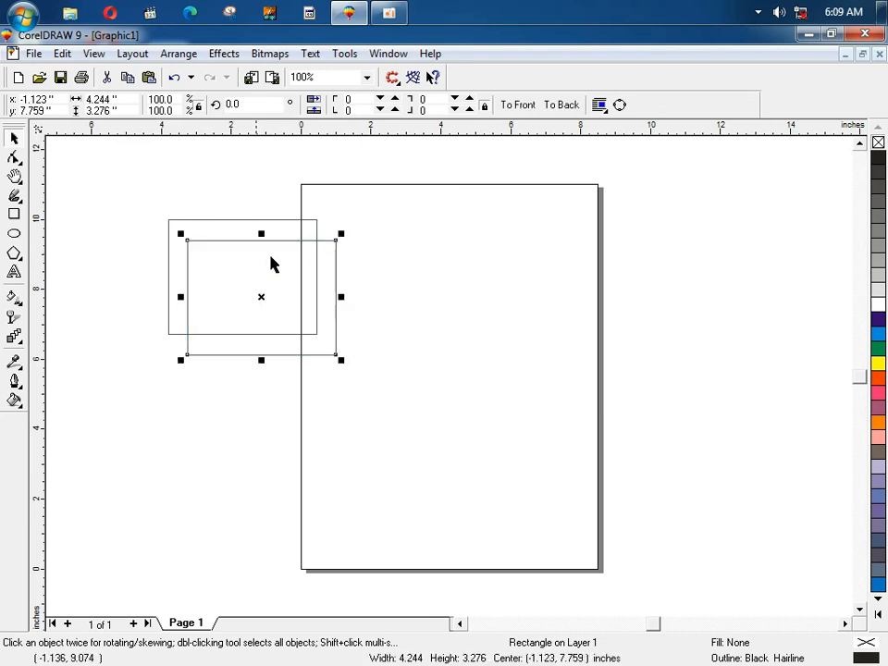
Step: Marquee-select both overlapping rectangles together, glancing at the Arrange menu along the way
drag(132, 186, 348, 401)
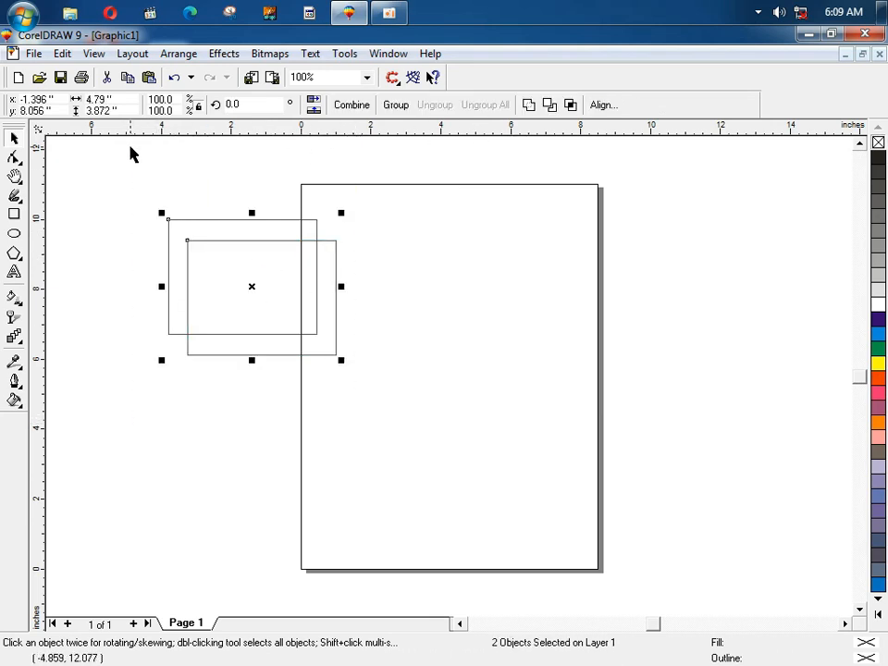
click(143, 55)
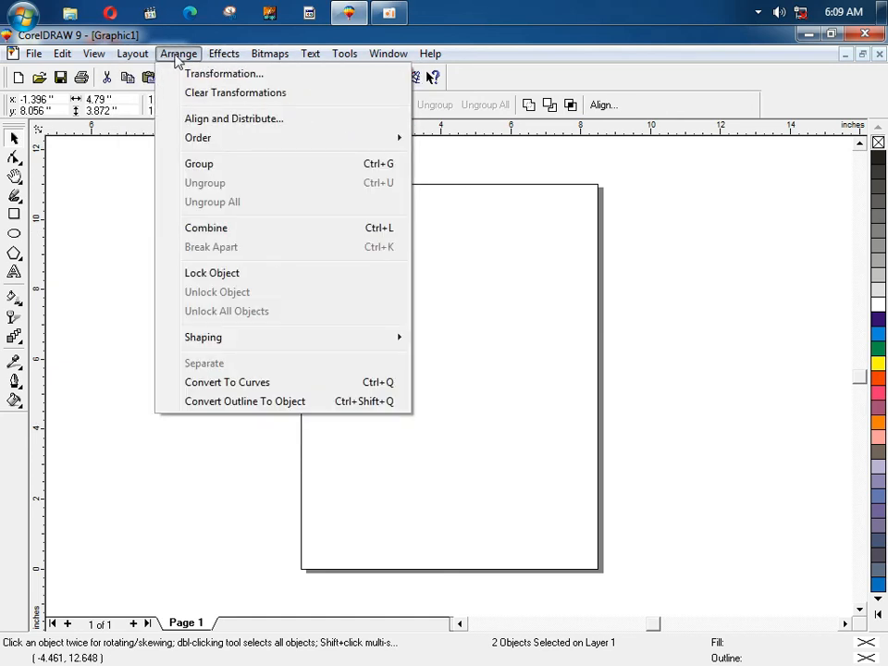
click(113, 260)
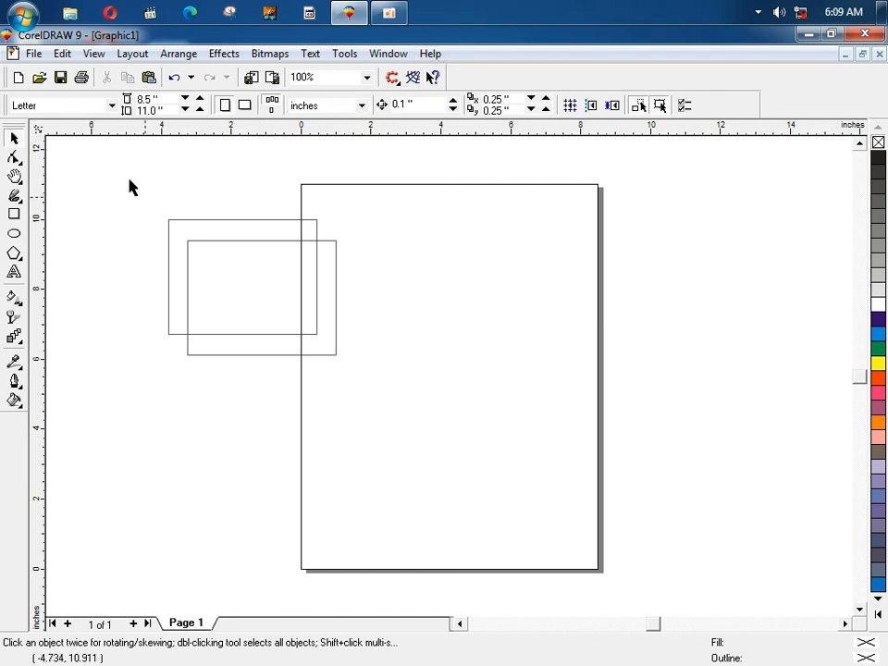
drag(129, 187, 361, 405)
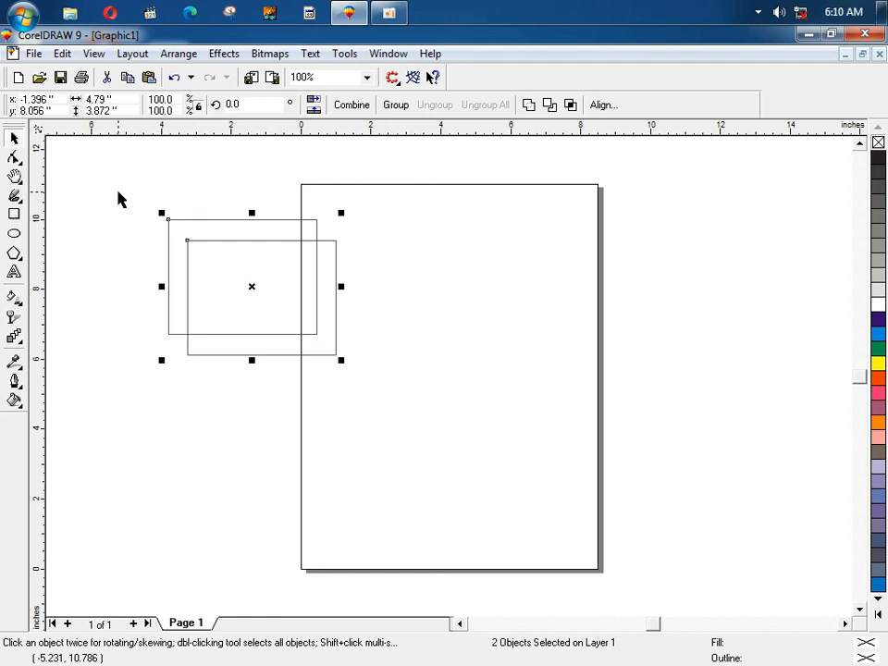
drag(118, 192, 376, 440)
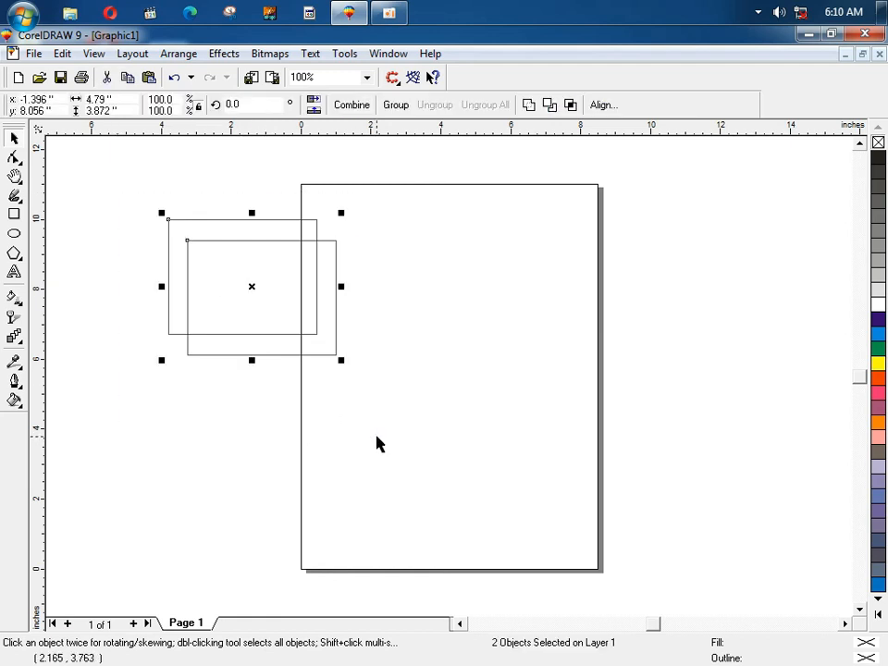
Step: Delete the two selected overlapping rectangles, leaving the Letter page empty
key(Delete)
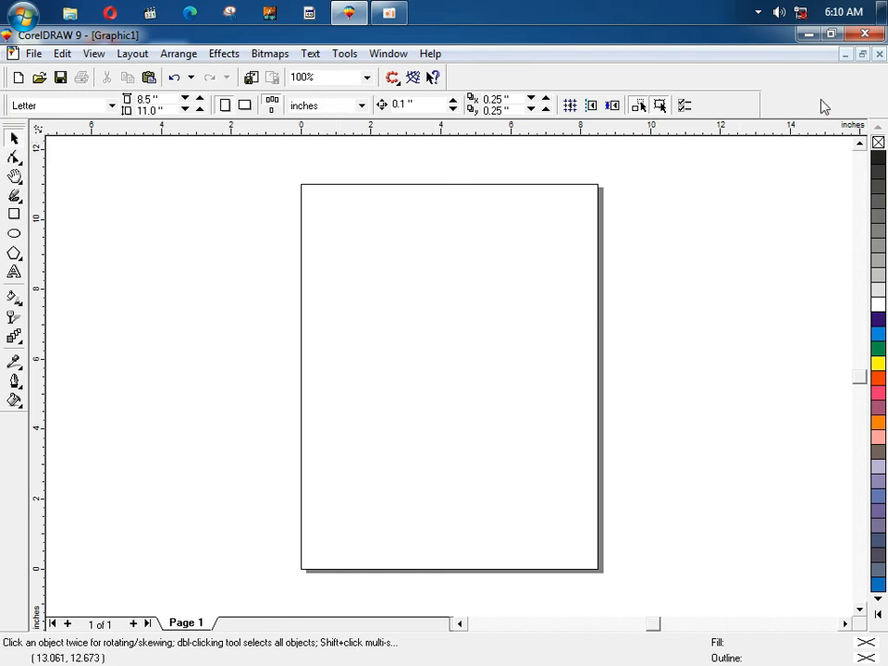
click(878, 614)
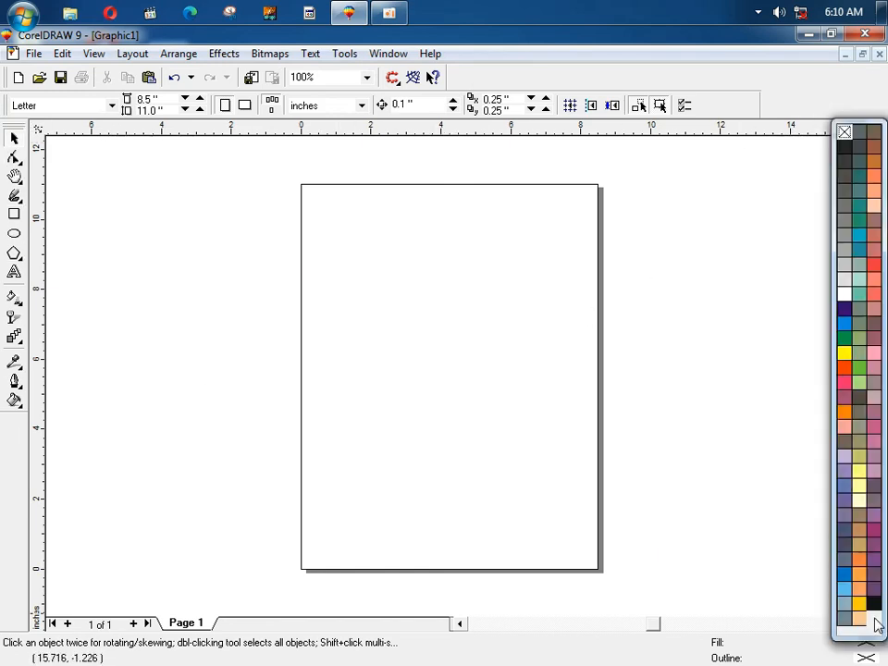
click(873, 145)
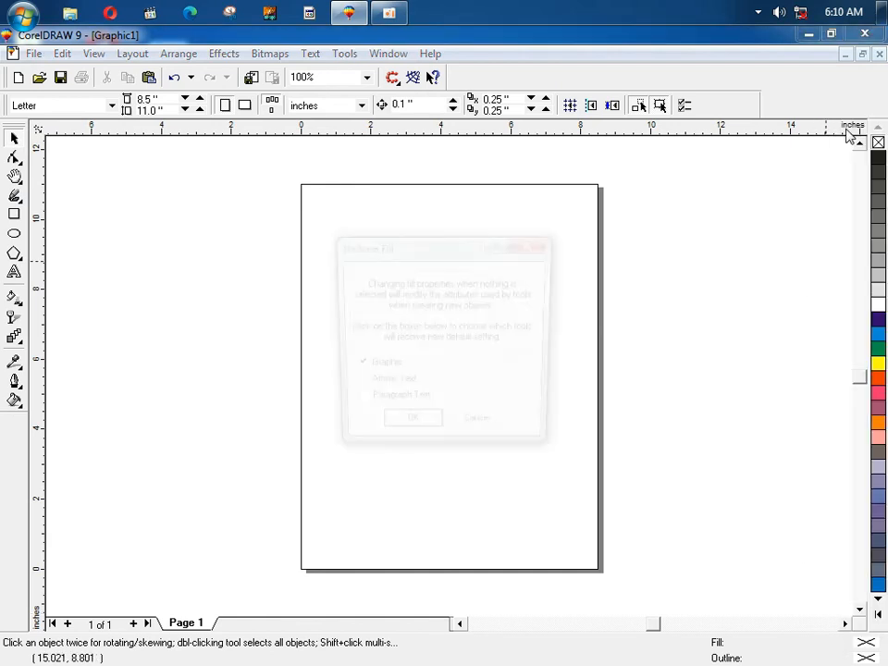
click(502, 430)
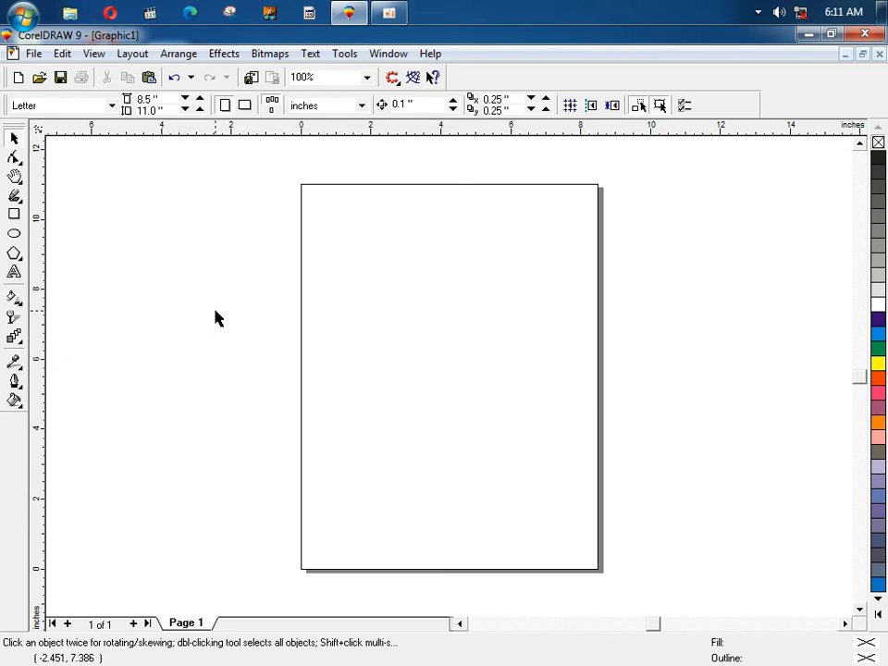
scroll(216, 318, down, 3)
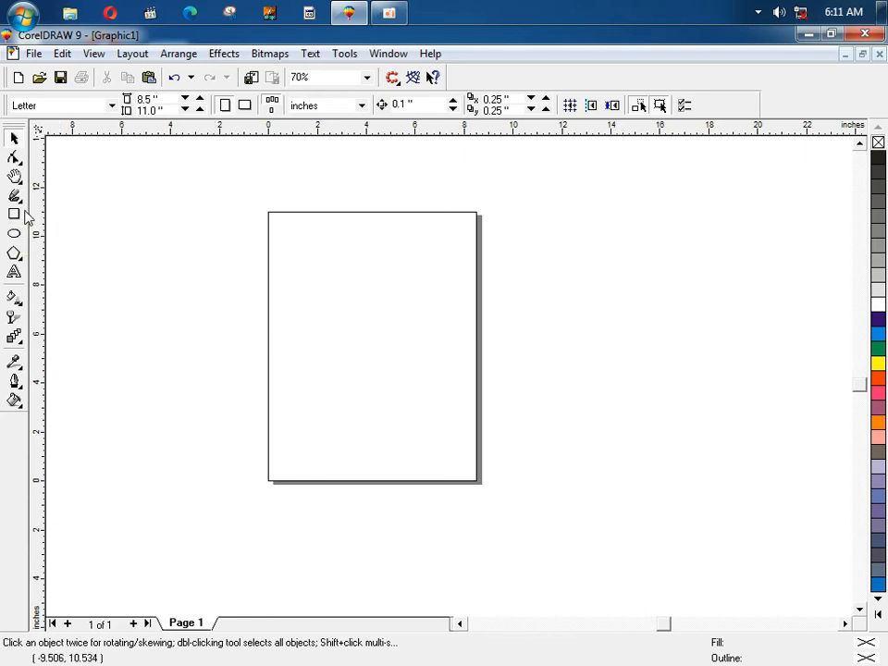
scroll(183, 211, up, 1)
scroll(183, 211, up, 2)
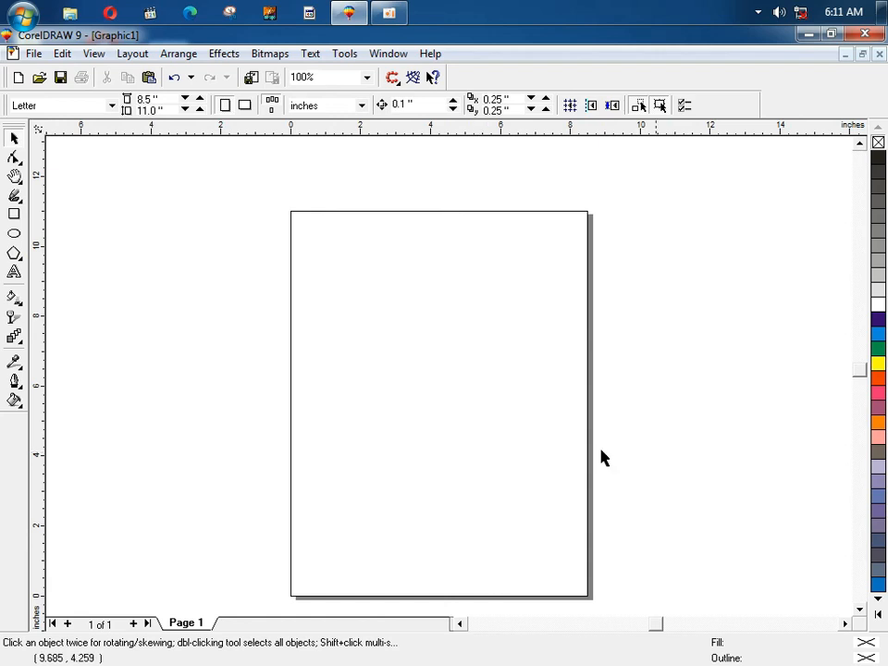
drag(857, 373, 858, 376)
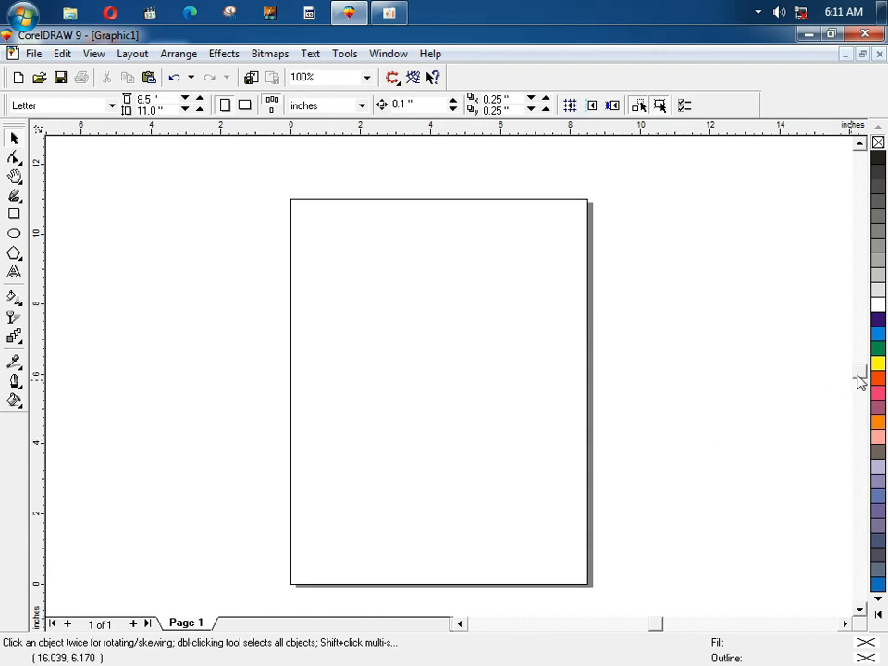
drag(858, 377, 858, 378)
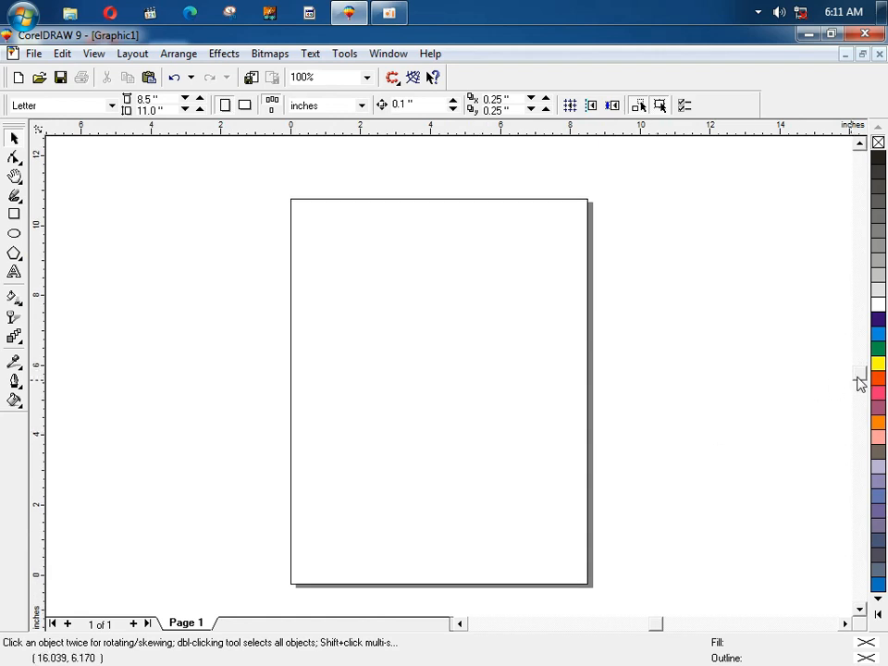